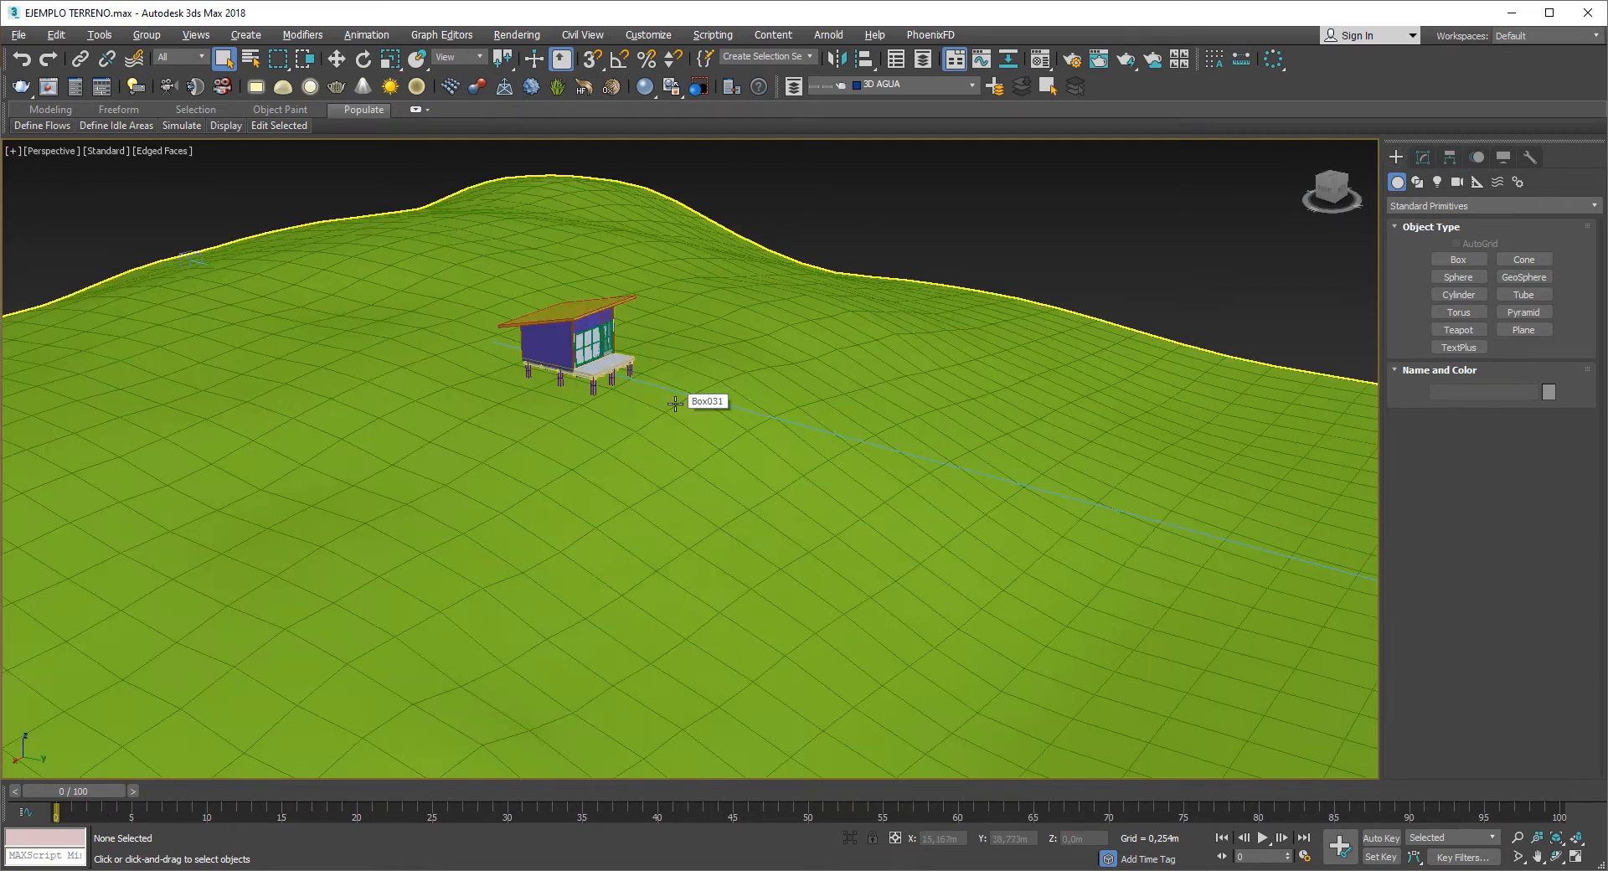
- Examine the CASITA house group and its supporting posts on the terrain from several angles
alt+middle_drag(683, 397, 651, 389)
scroll(635, 372, up, 4)
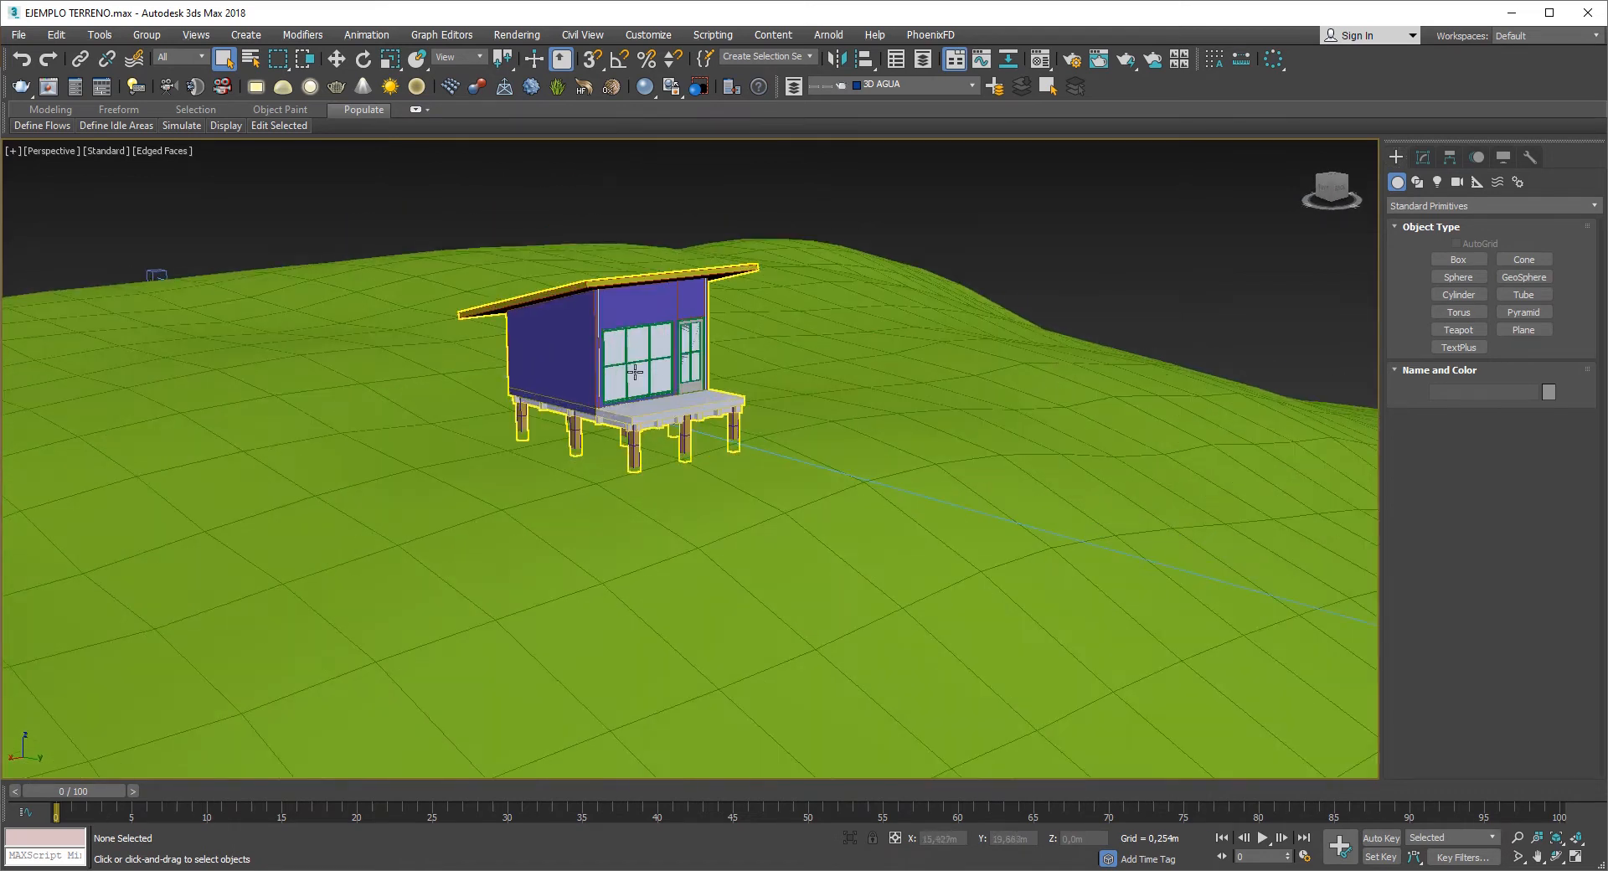
click(634, 381)
click(961, 233)
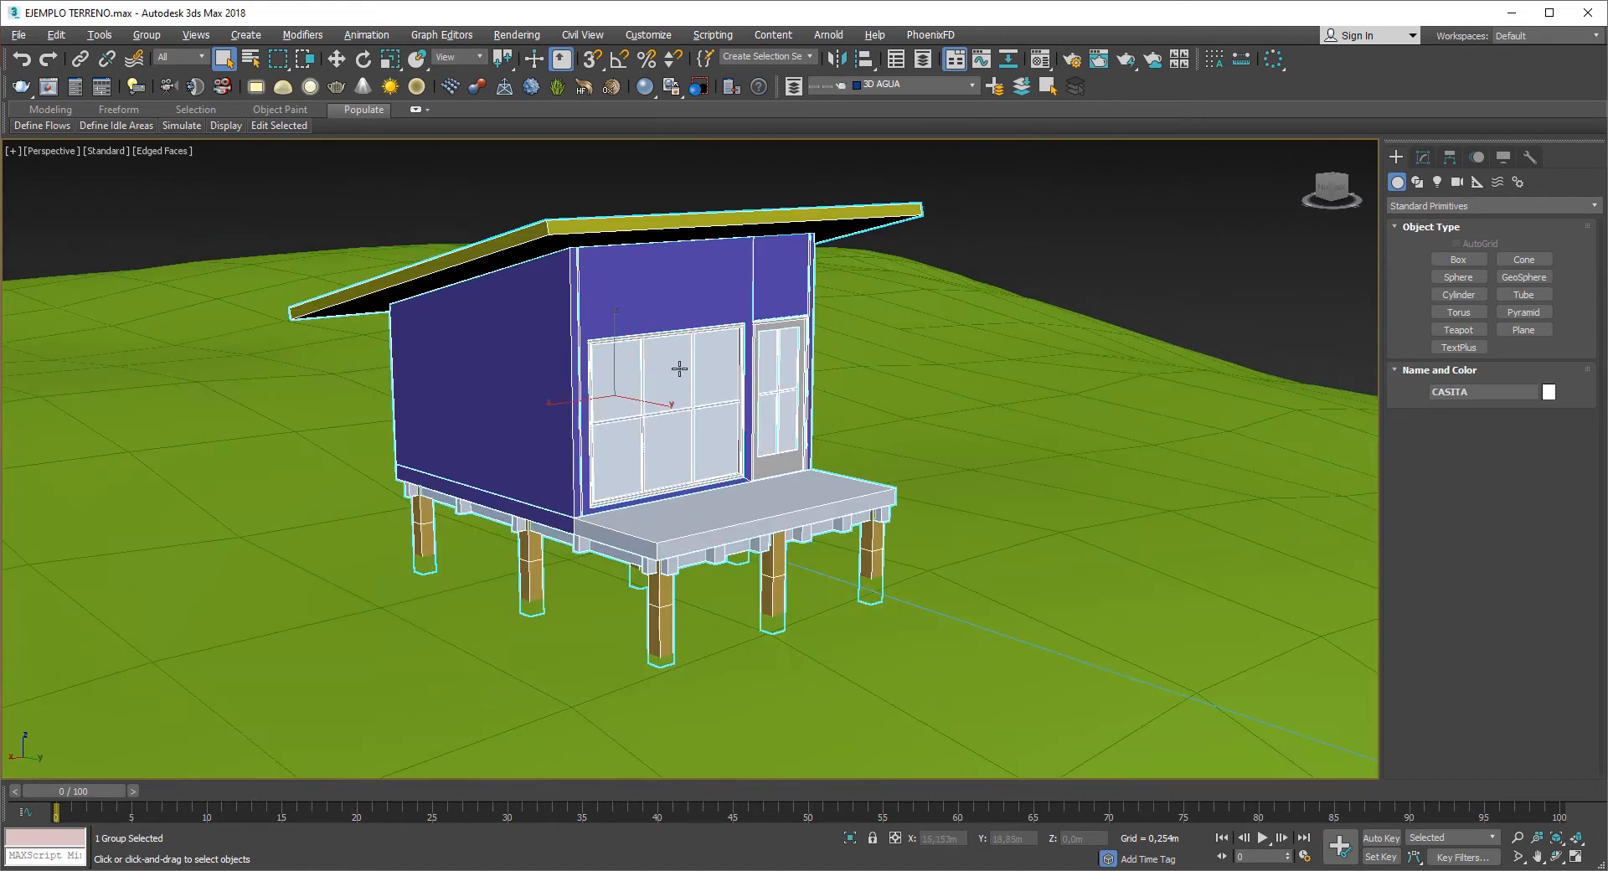
alt+middle_drag(678, 368, 652, 420)
click(889, 325)
click(683, 355)
scroll(654, 564, up, 3)
middle_drag(669, 535, 706, 569)
alt+middle_drag(603, 505, 723, 486)
scroll(760, 539, down, 3)
scroll(760, 538, down, 3)
scroll(760, 538, up, 6)
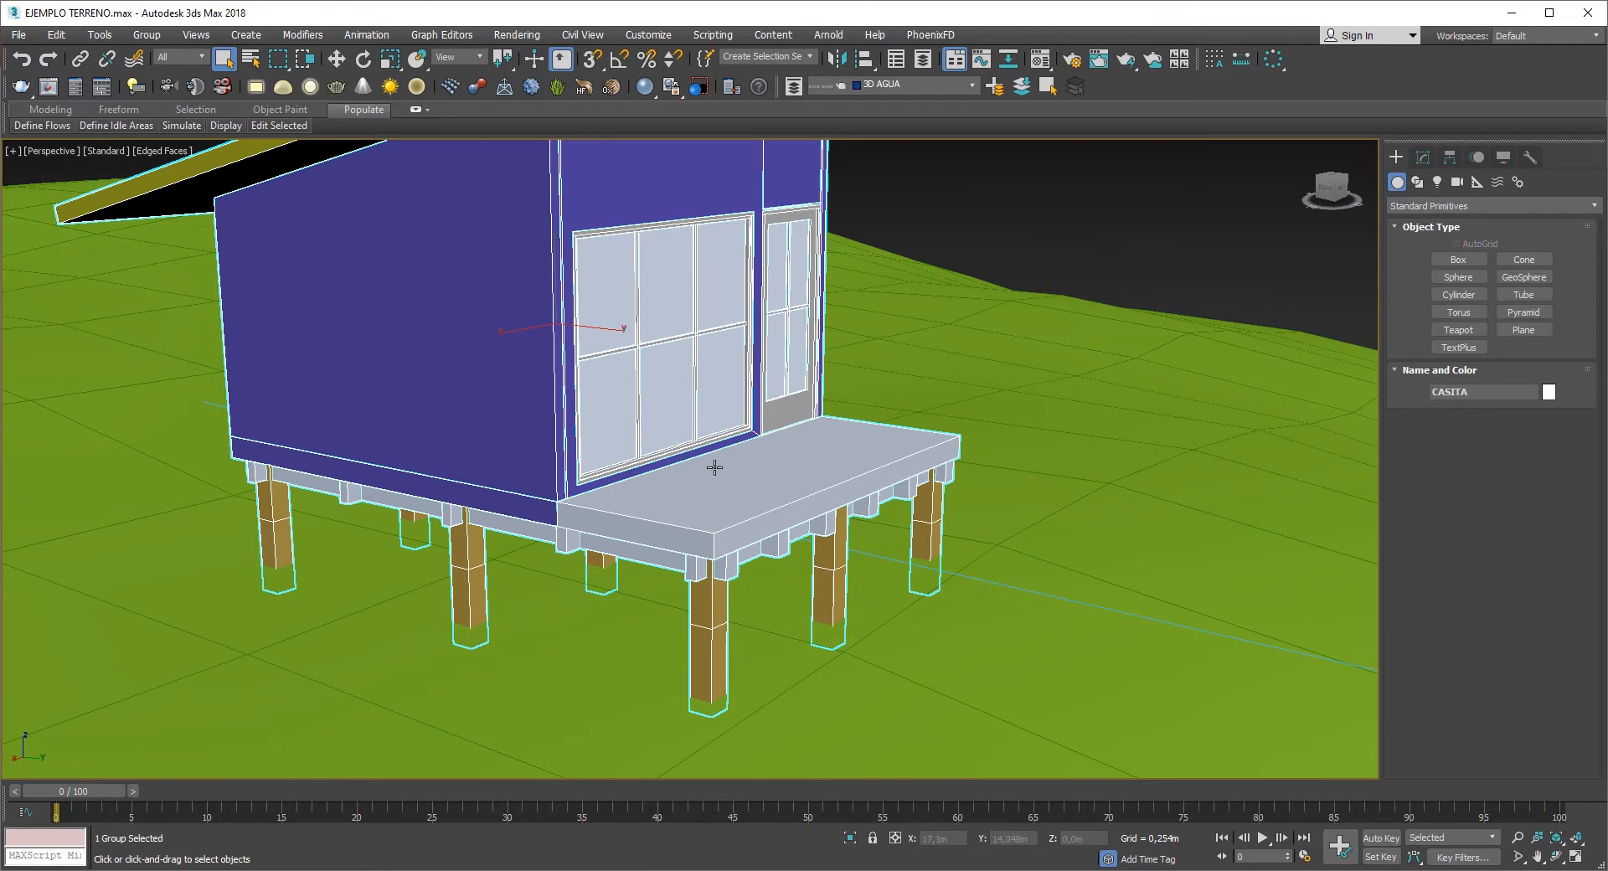
scroll(714, 468, down, 5)
key(ctrl+d)
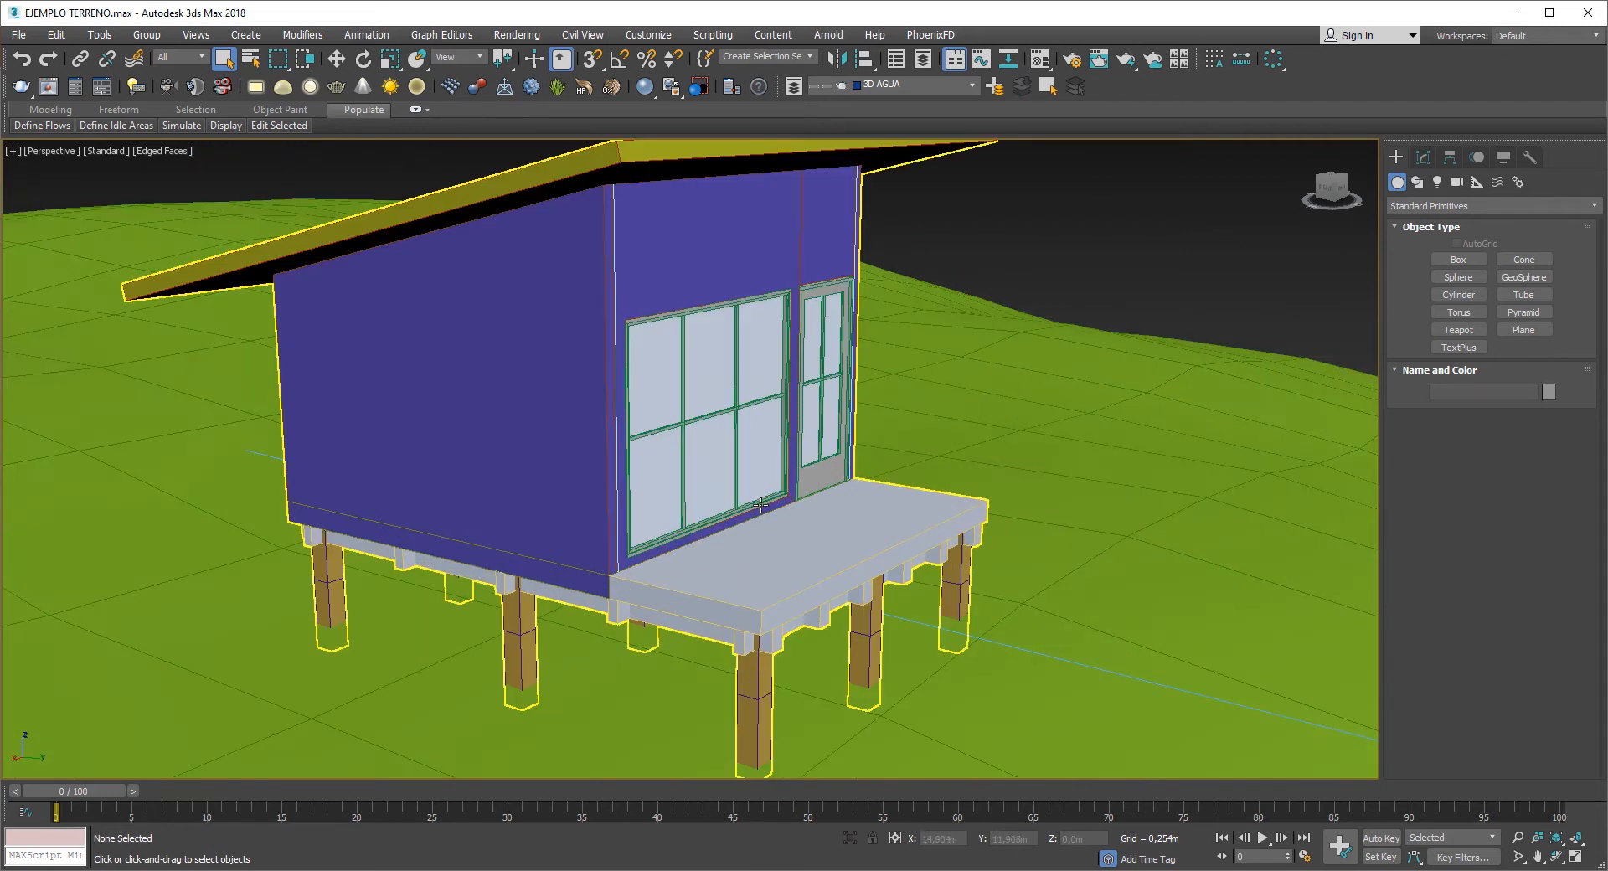
click(645, 402)
scroll(641, 549, up, 5)
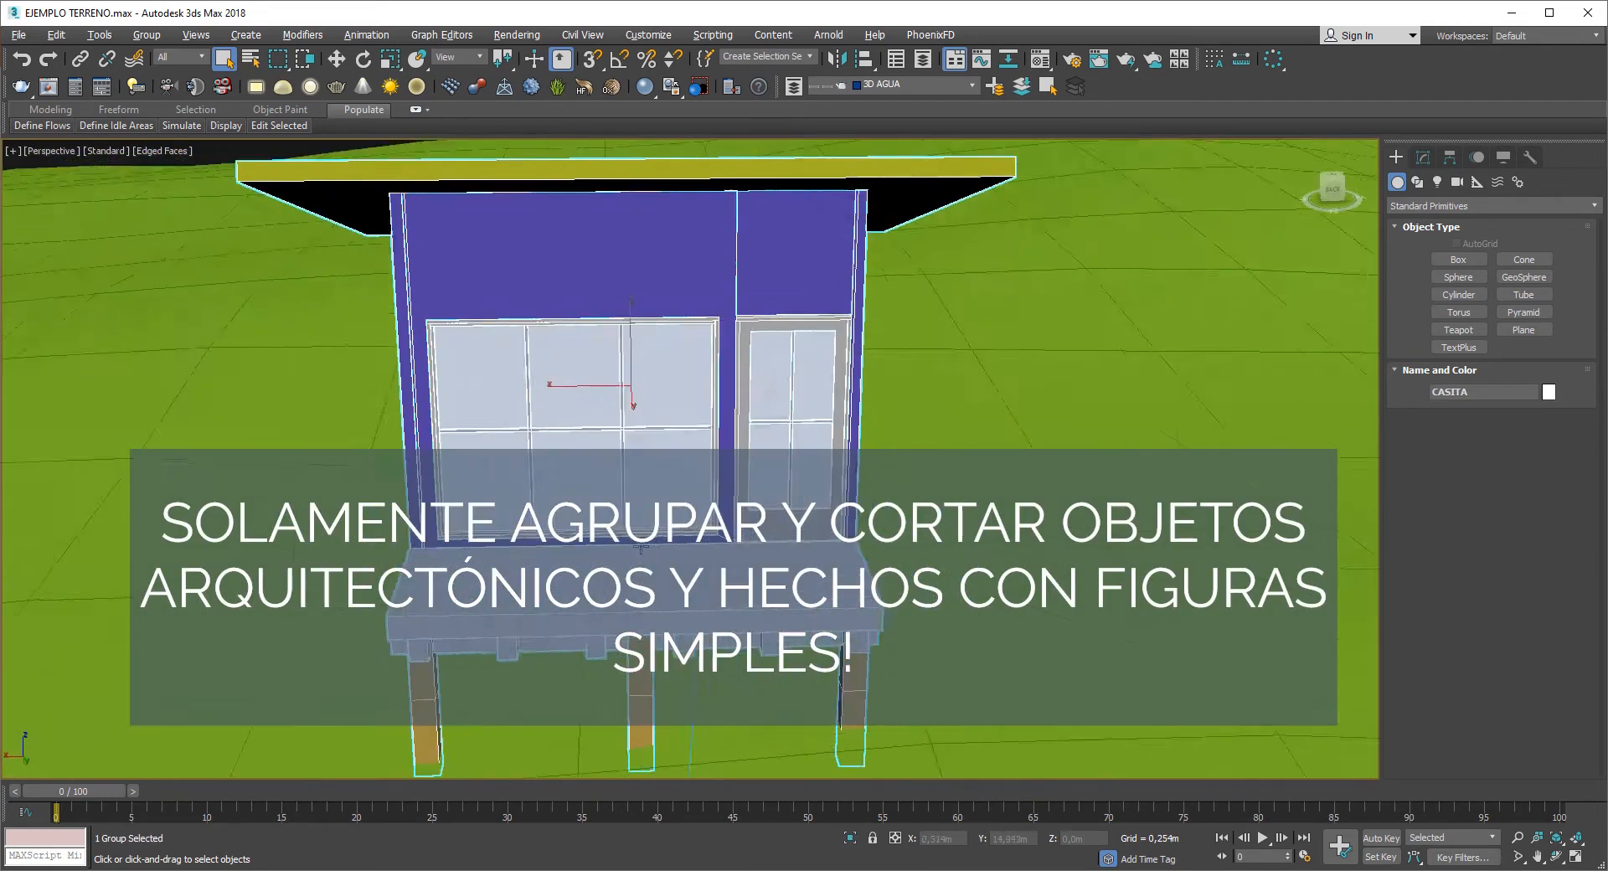
alt+middle_drag(641, 548, 781, 535)
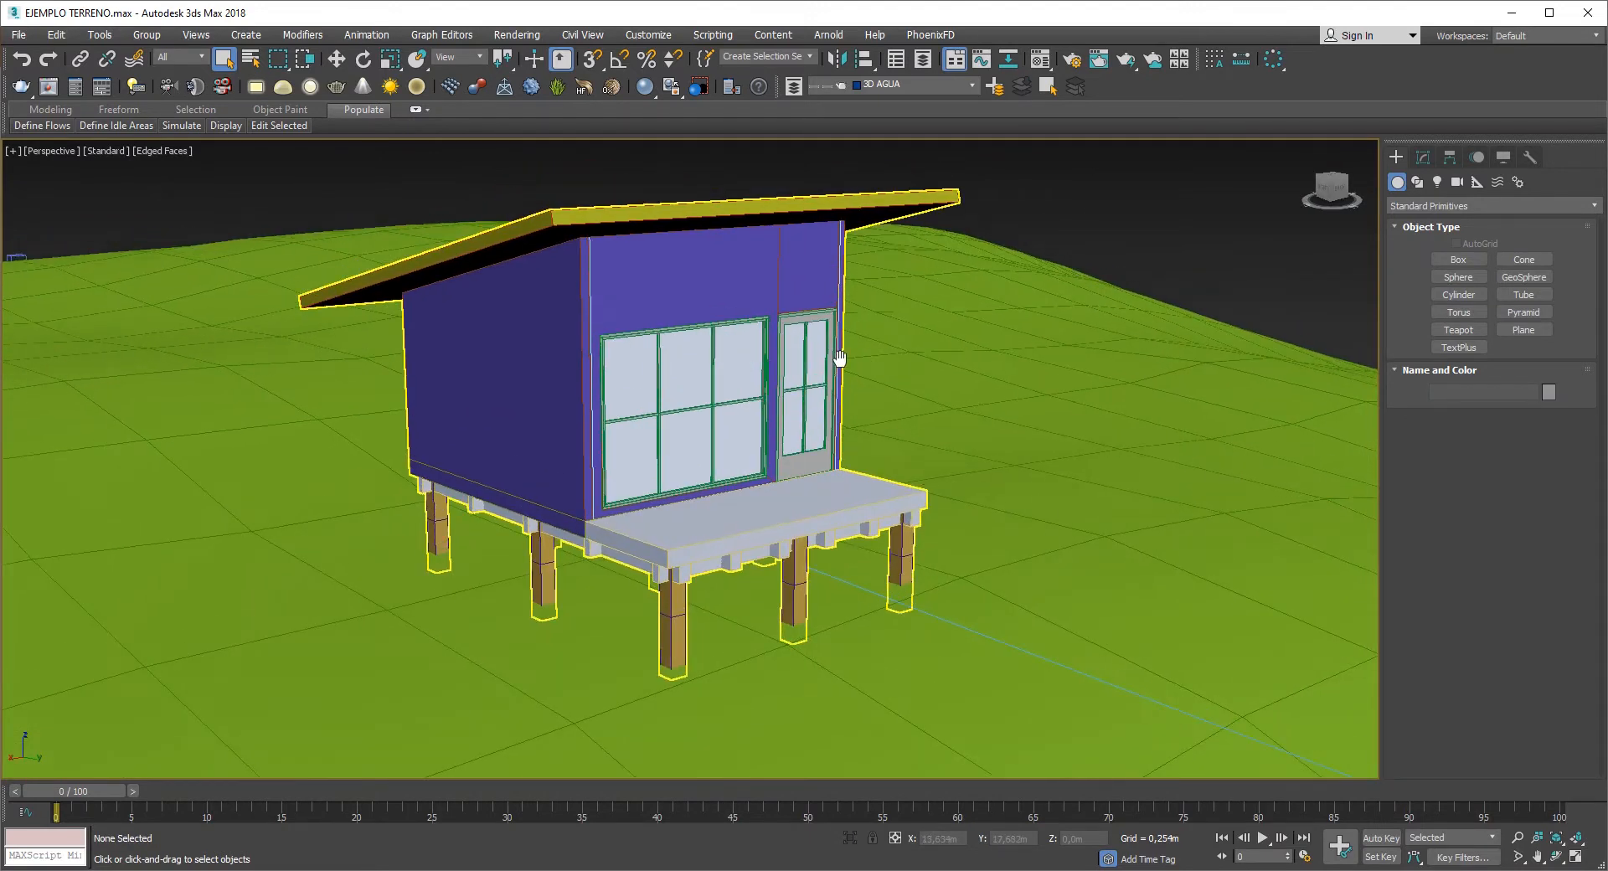
middle_drag(836, 348, 794, 395)
middle_drag(835, 475, 702, 407)
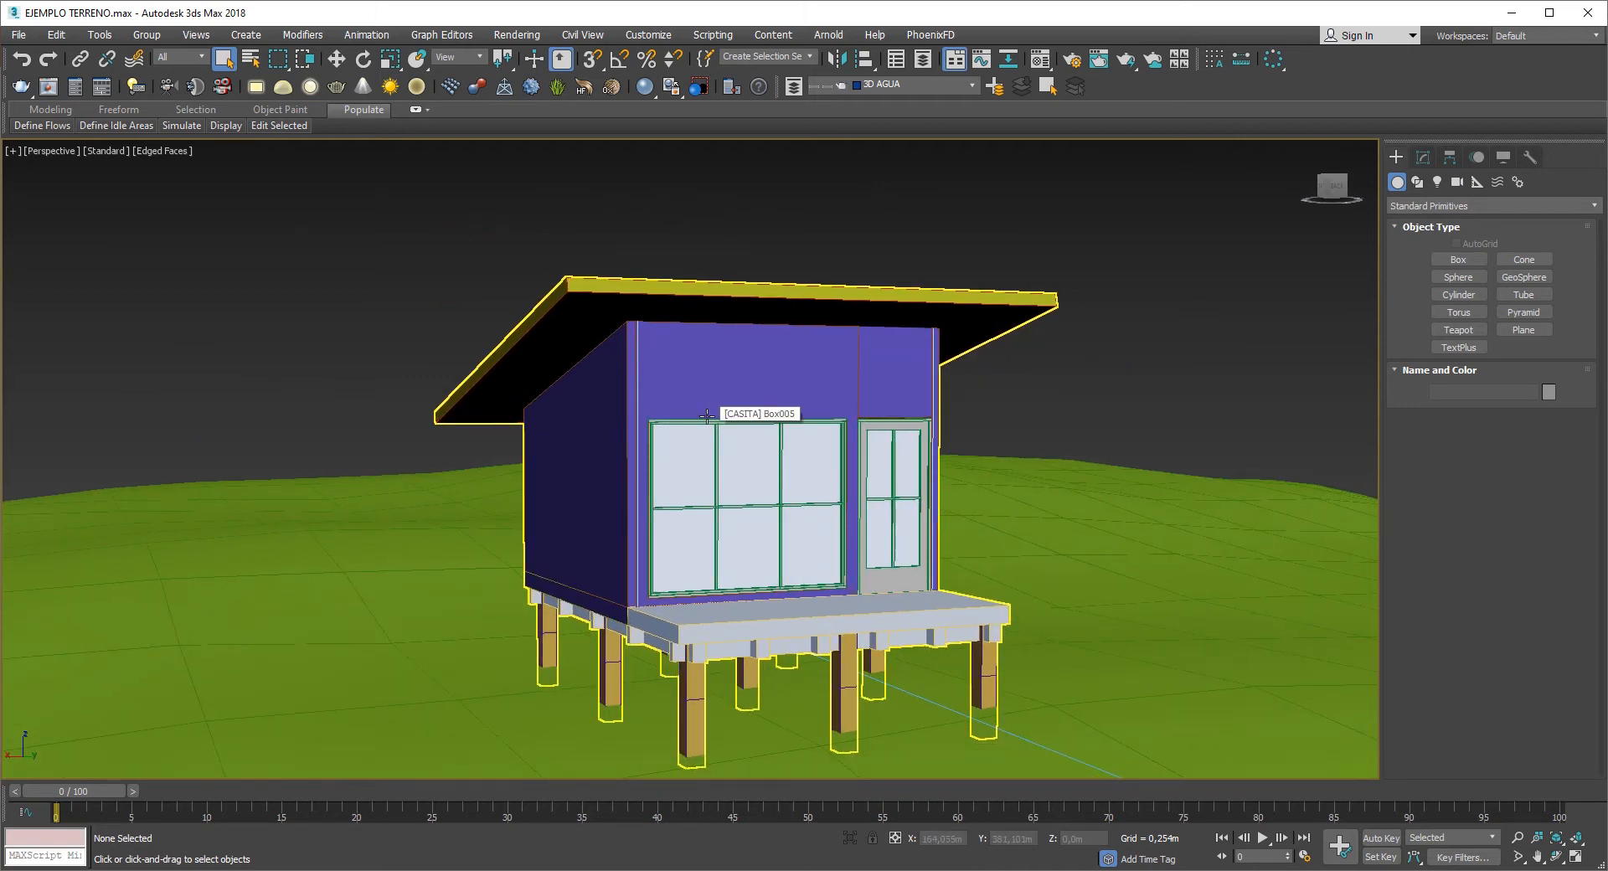
- Review the scene's layer list, leaving the current layer as it is
click(971, 85)
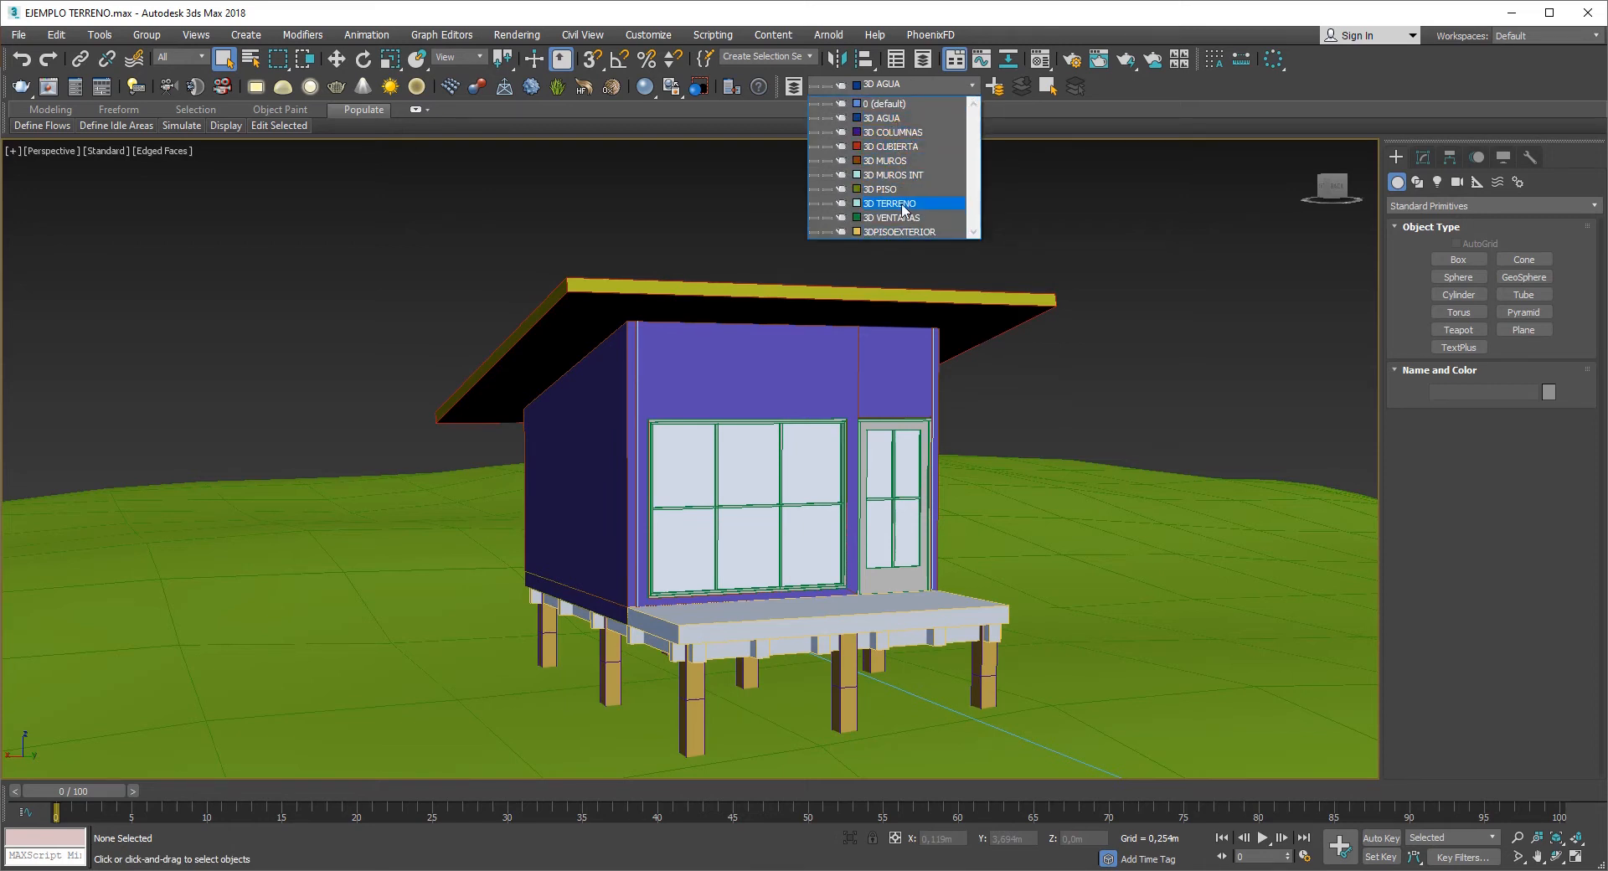
click(1118, 348)
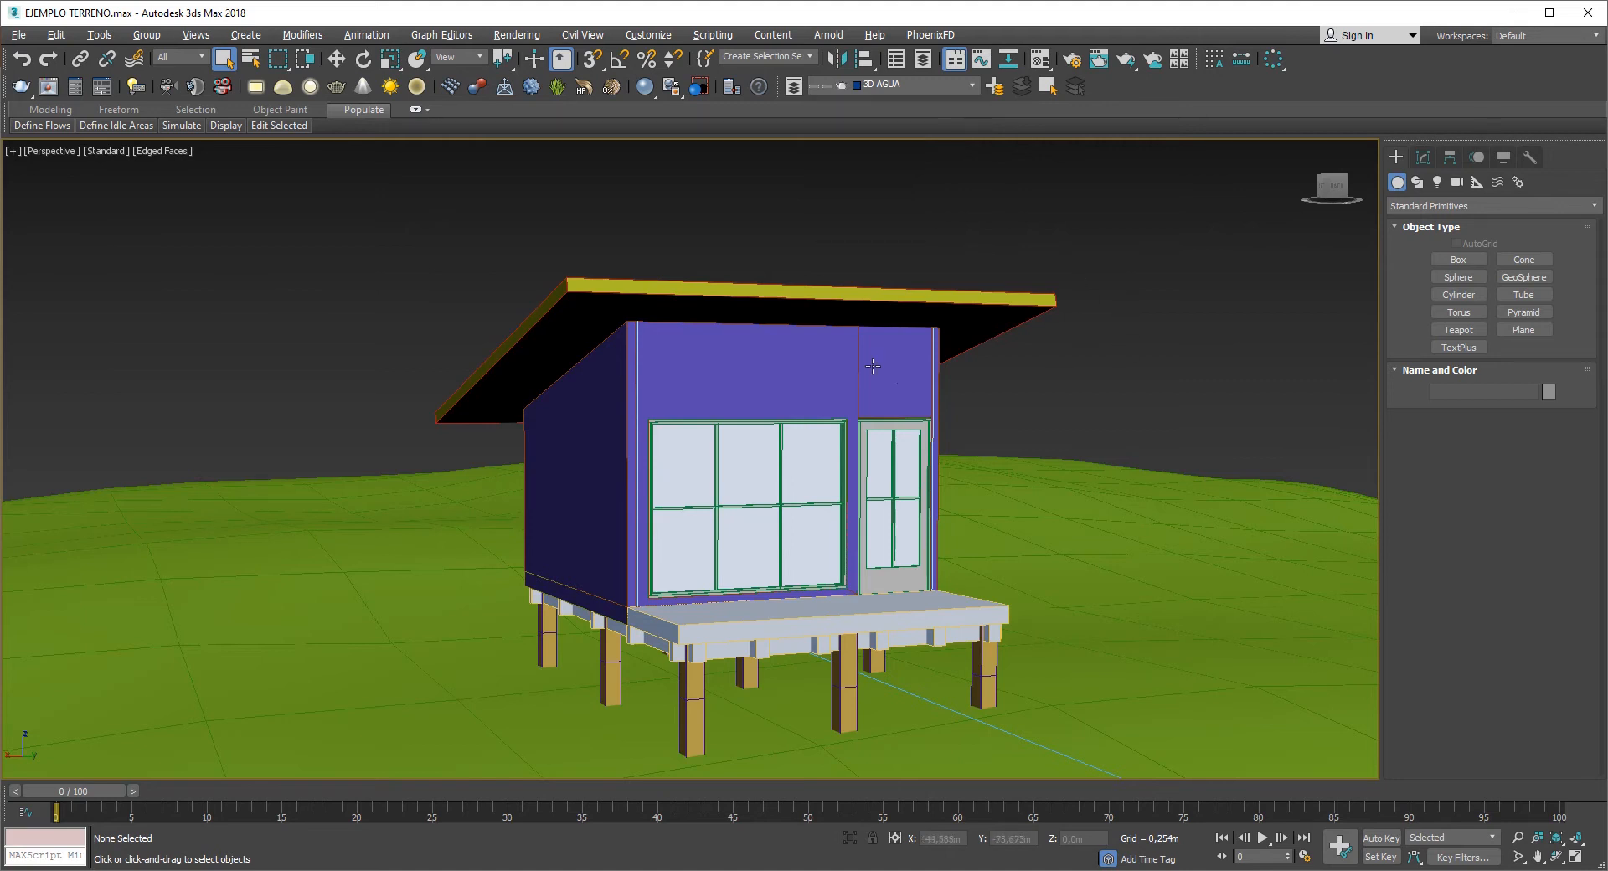
middle_drag(1118, 348, 962, 387)
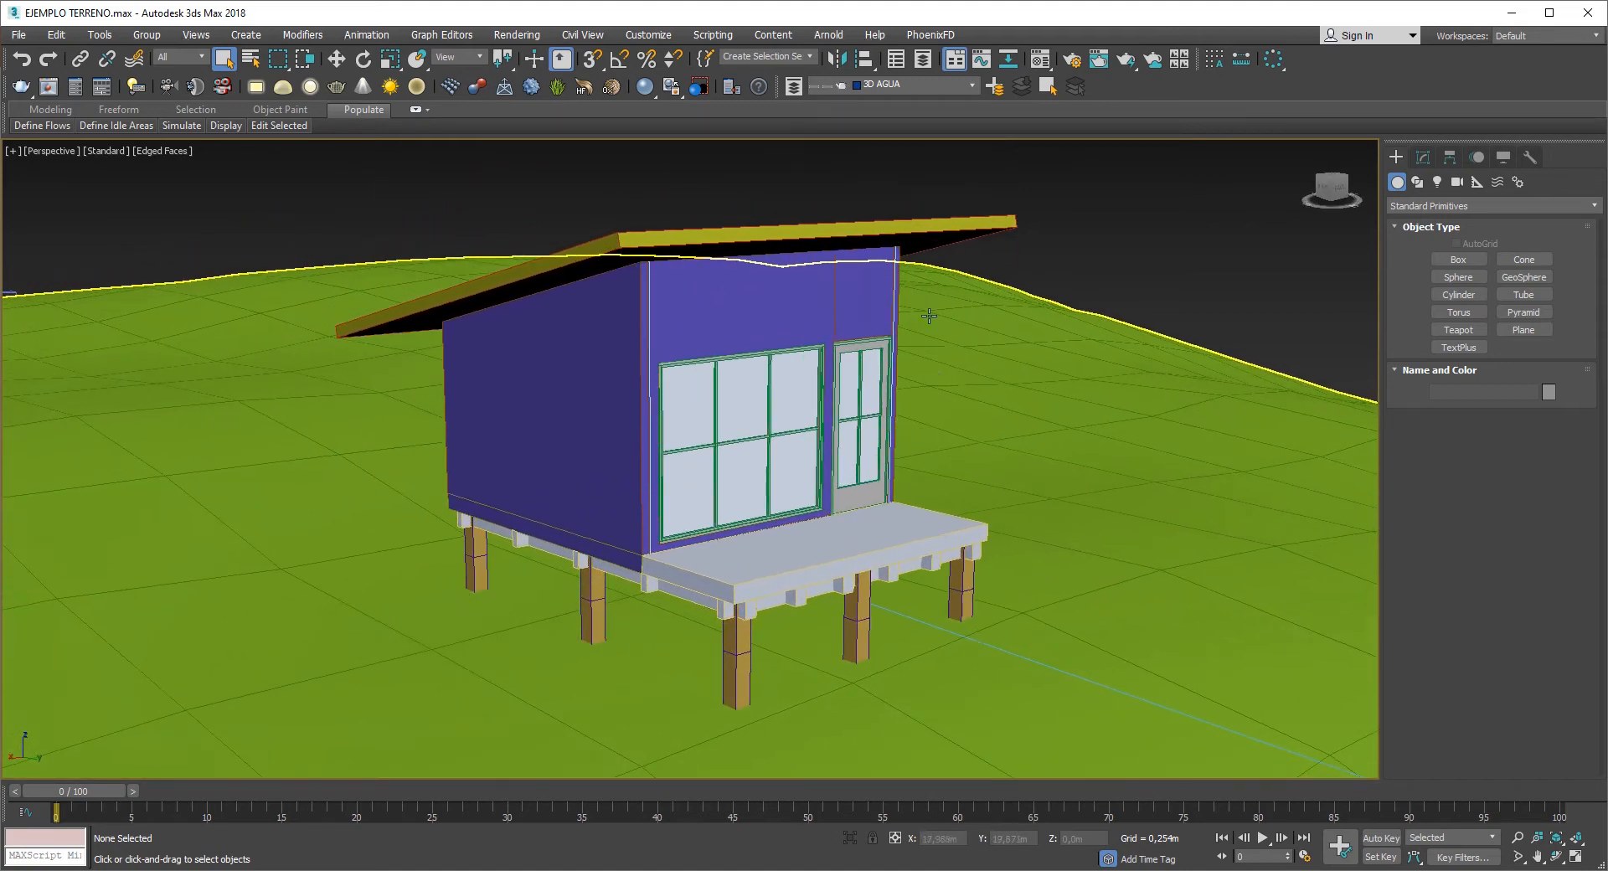
click(888, 85)
click(1055, 260)
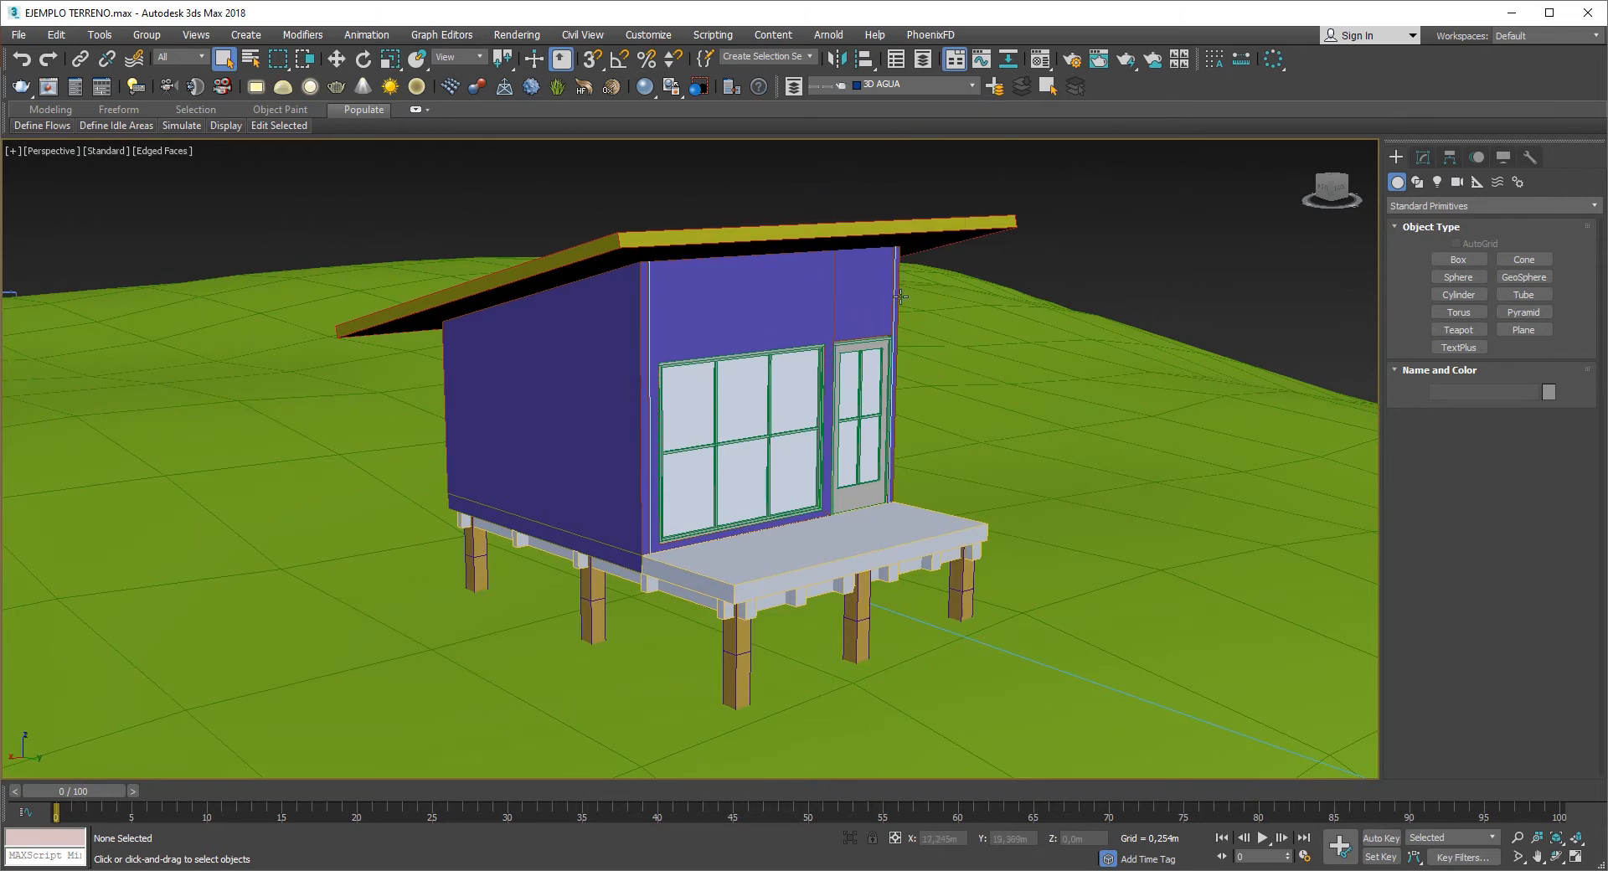
scroll(837, 302, down, 3)
click(801, 321)
alt+middle_drag(801, 321, 808, 328)
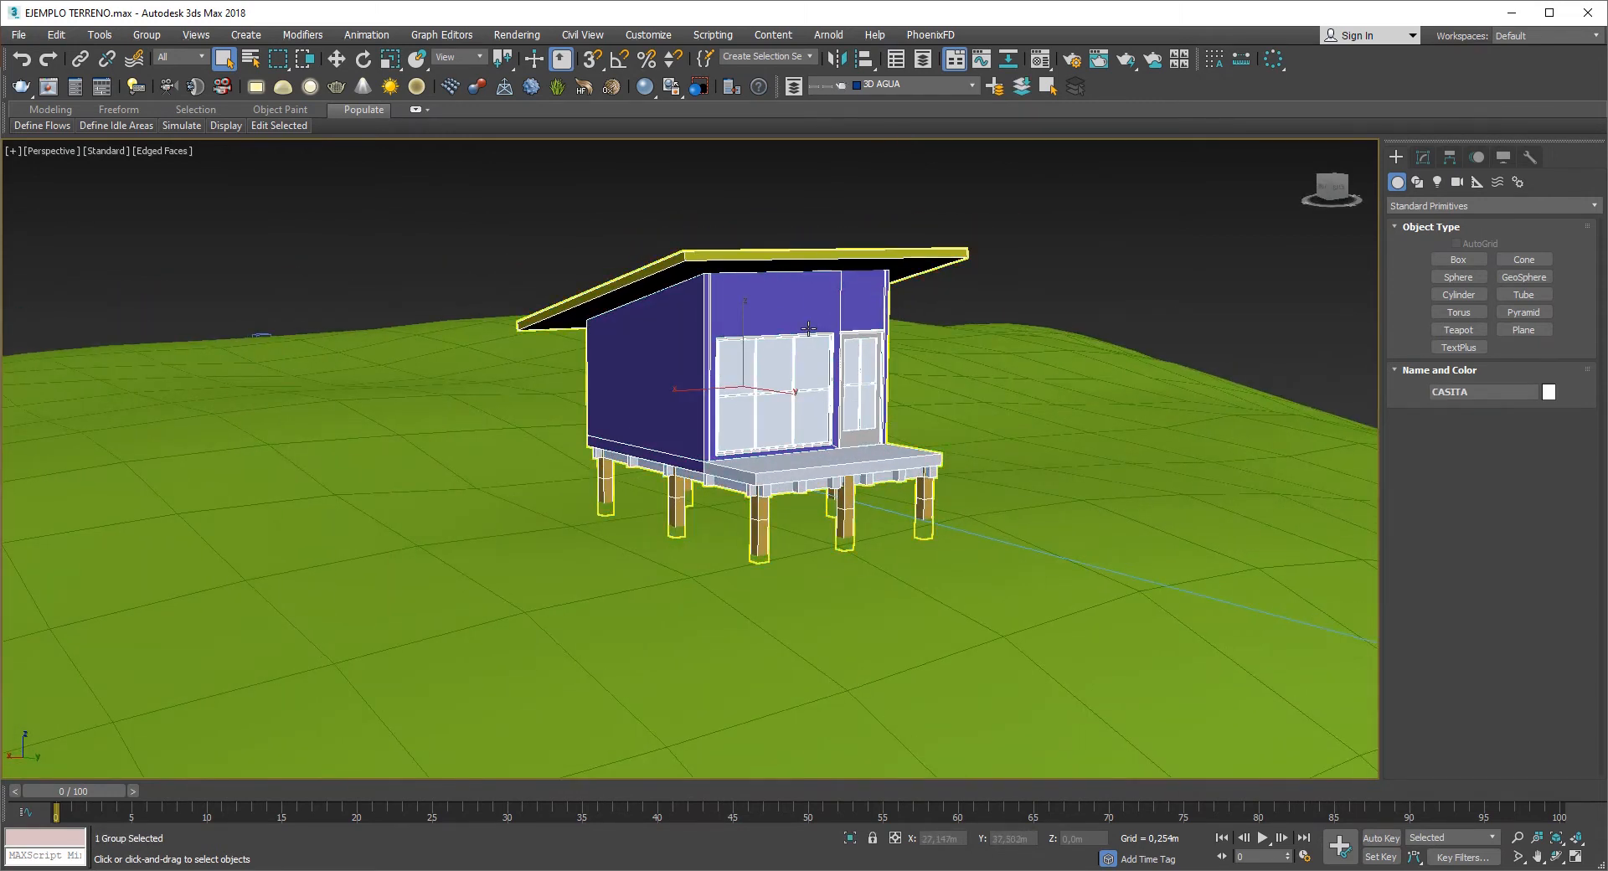
click(974, 291)
click(870, 309)
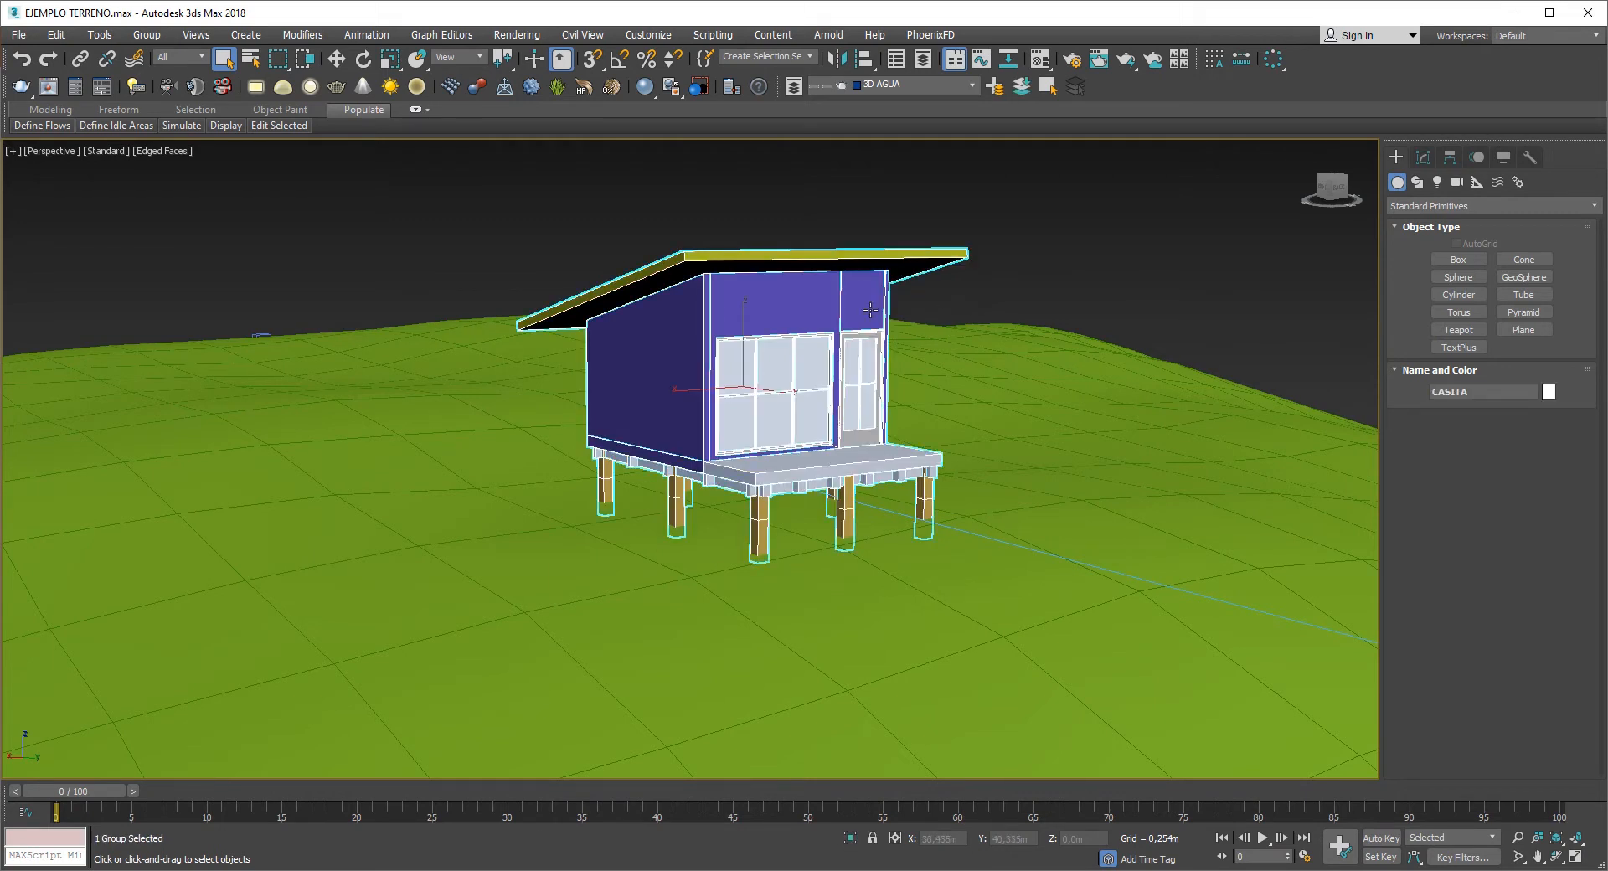
alt+middle_drag(870, 310, 960, 400)
click(959, 400)
click(18, 34)
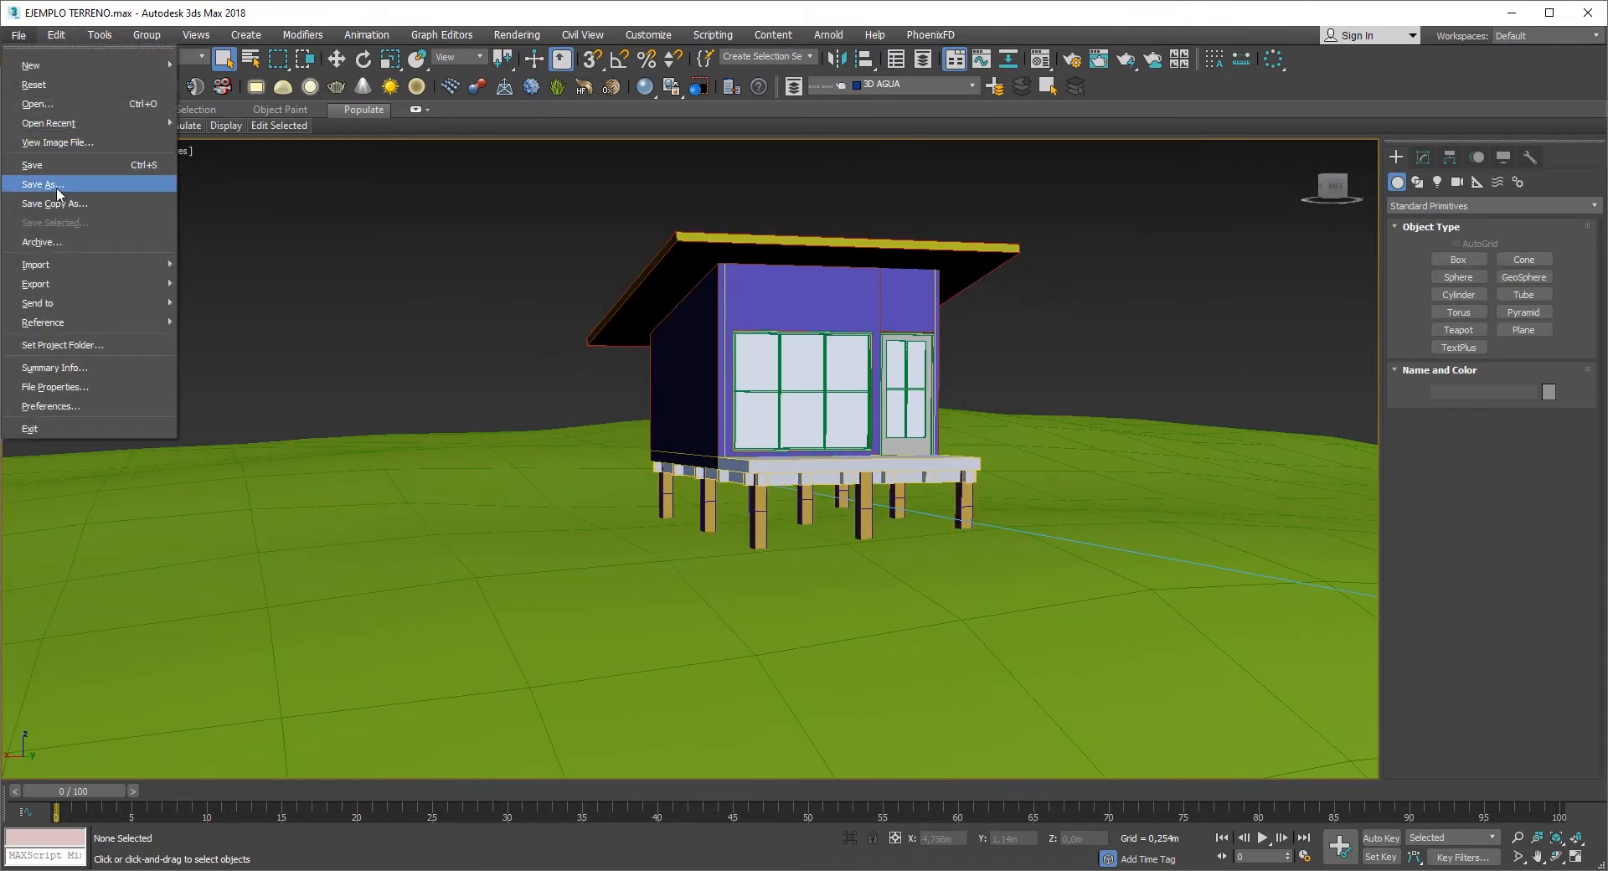
click(475, 318)
alt+middle_drag(531, 344, 630, 351)
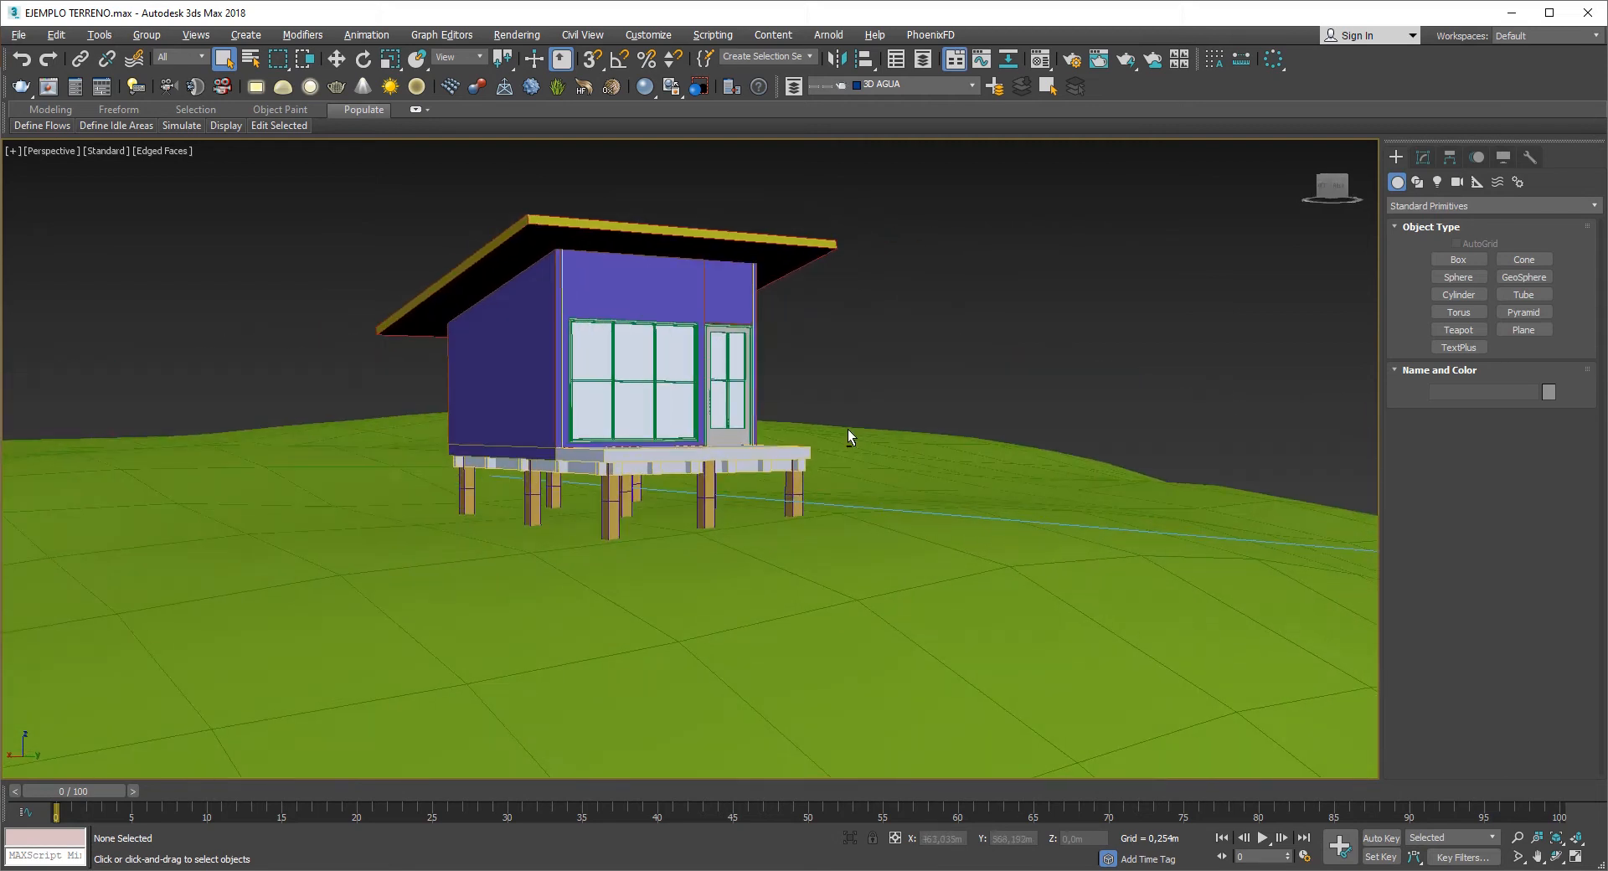
scroll(847, 429, up, 2)
scroll(822, 450, down, 4)
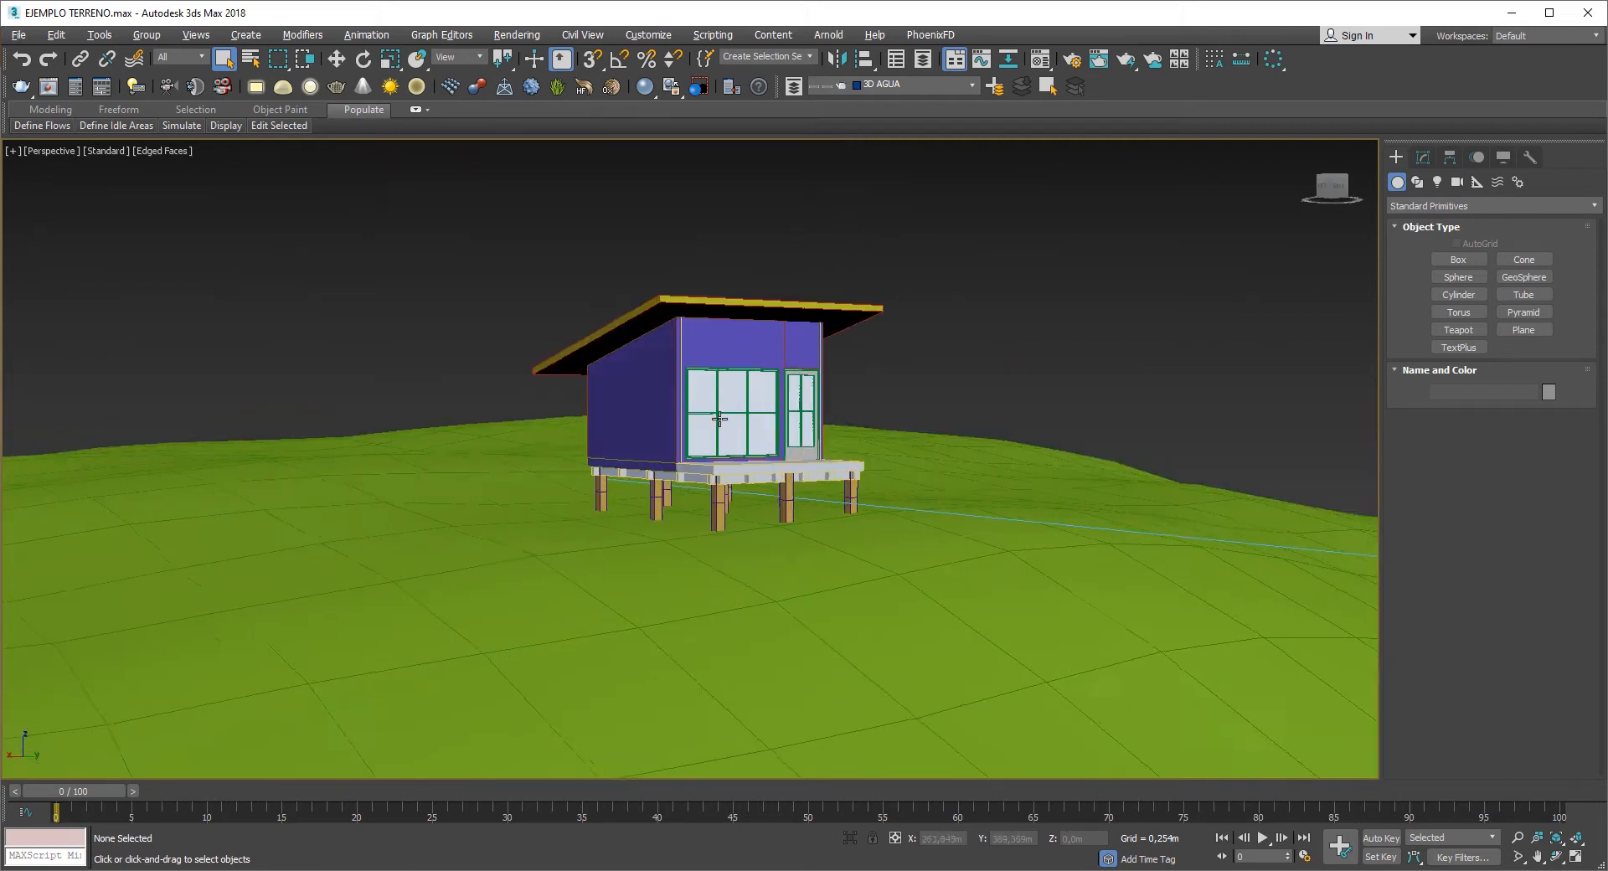
alt+middle_drag(812, 446, 760, 433)
scroll(761, 432, up, 3)
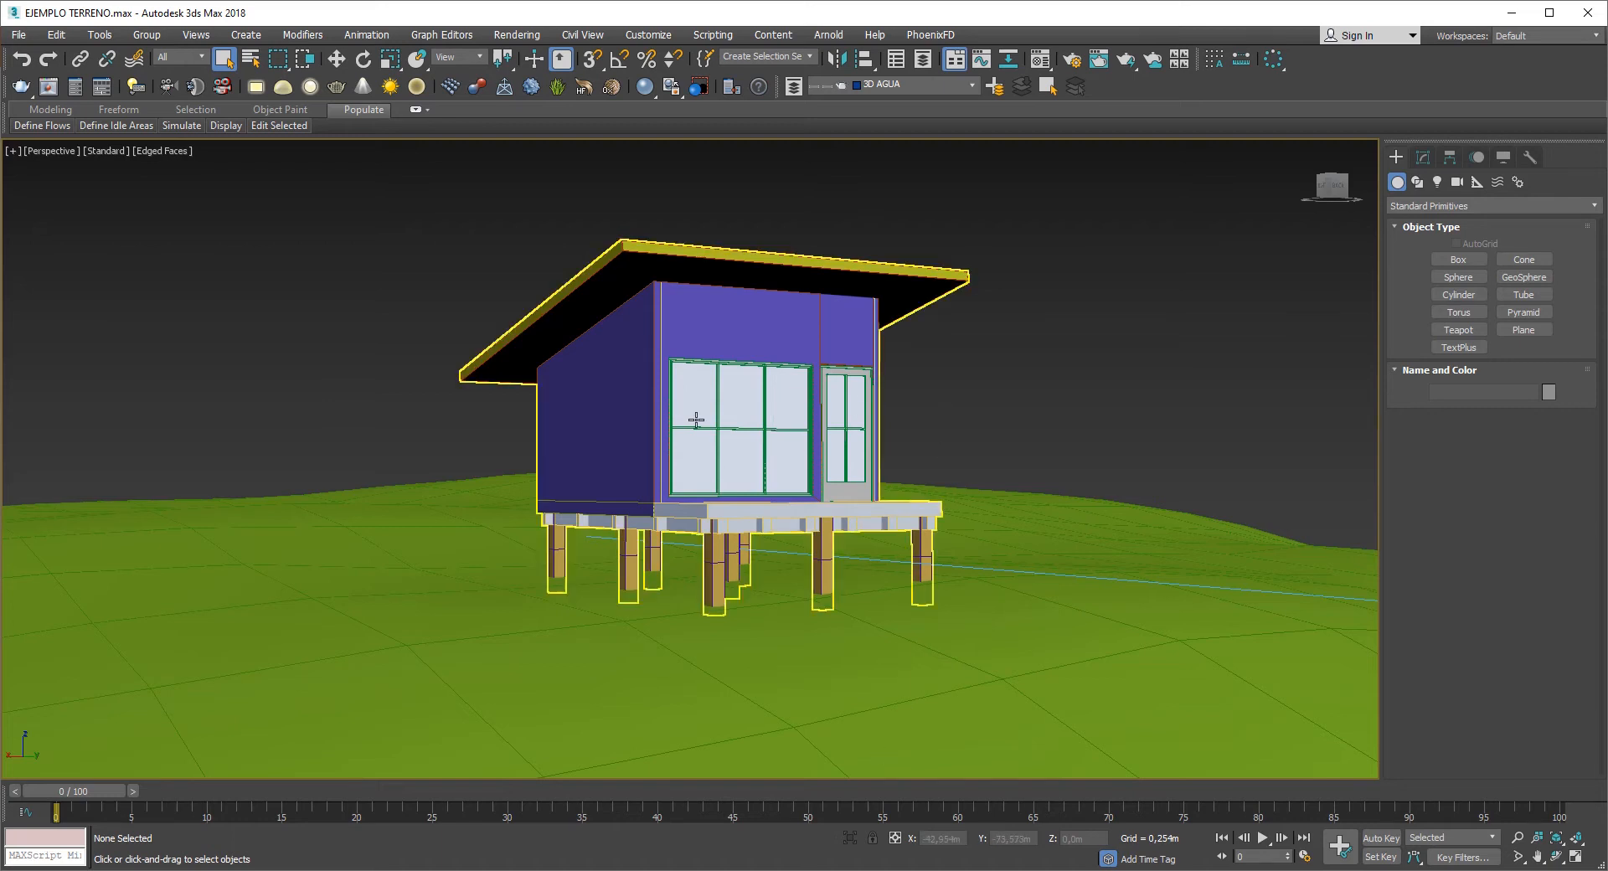
scroll(698, 414, down, 3)
alt+middle_drag(698, 409, 721, 438)
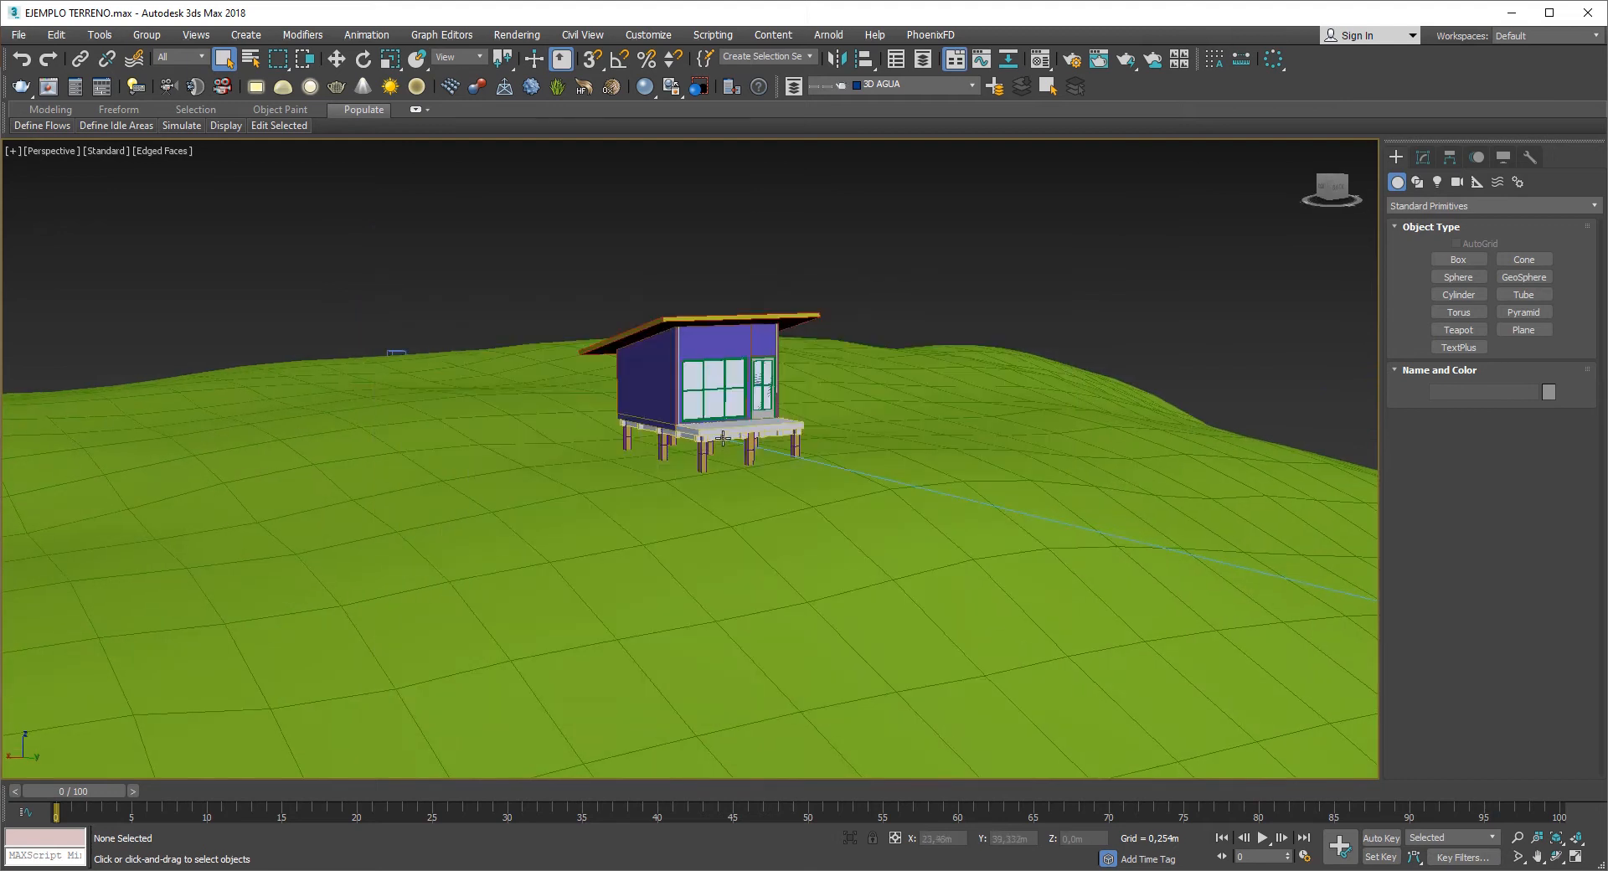
scroll(758, 407, up, 3)
click(712, 333)
alt+middle_drag(712, 333, 1273, 376)
click(880, 277)
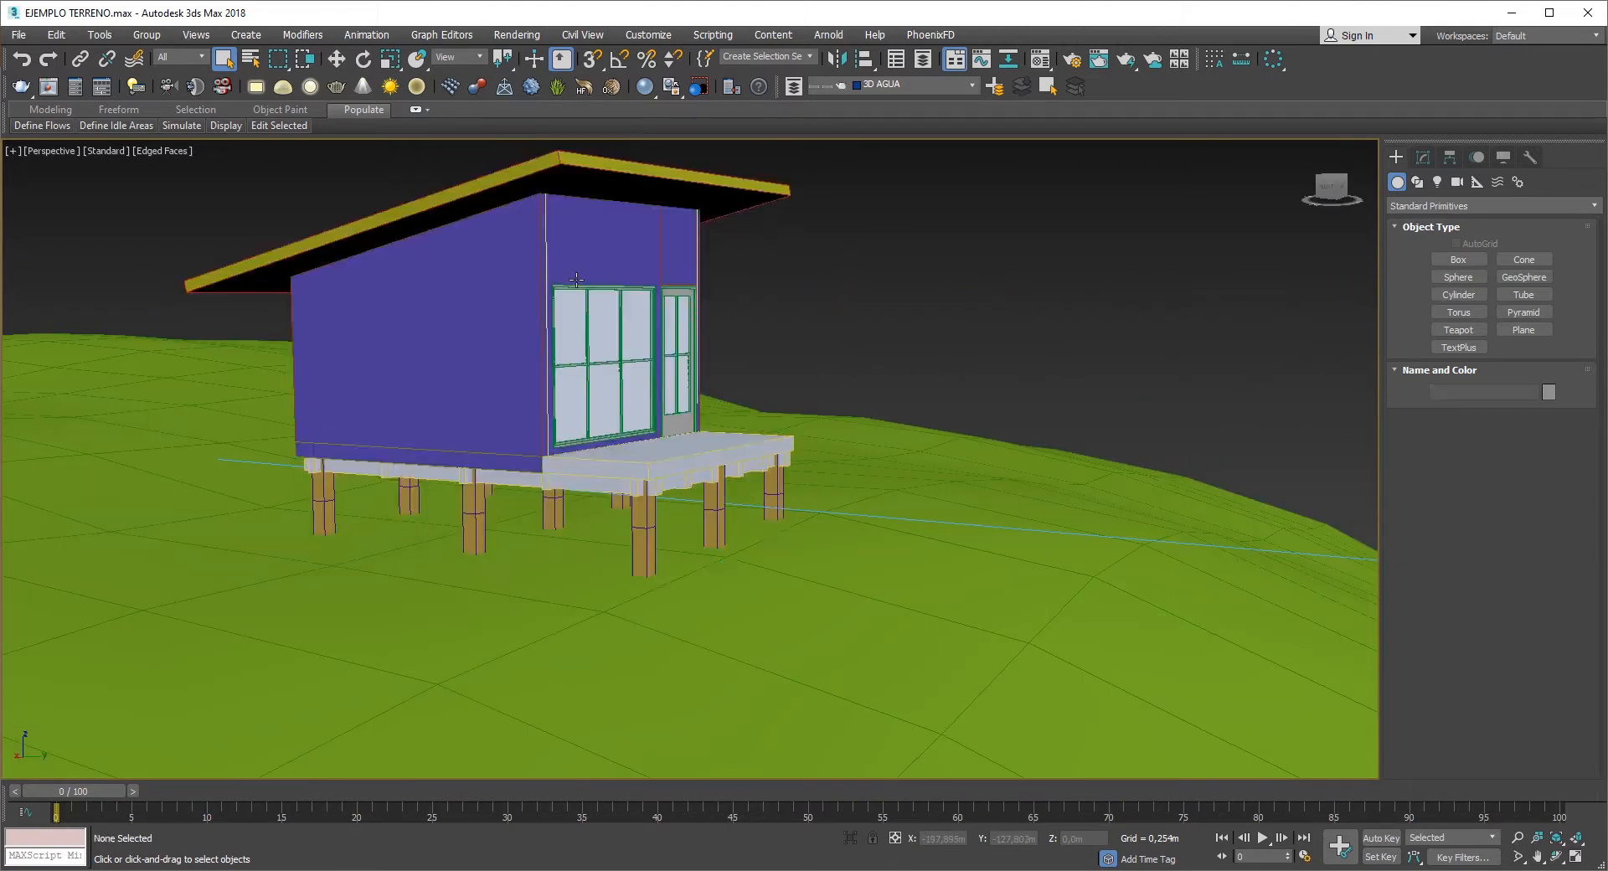
- Apply a Slice modifier to the CASITA house group
click(576, 281)
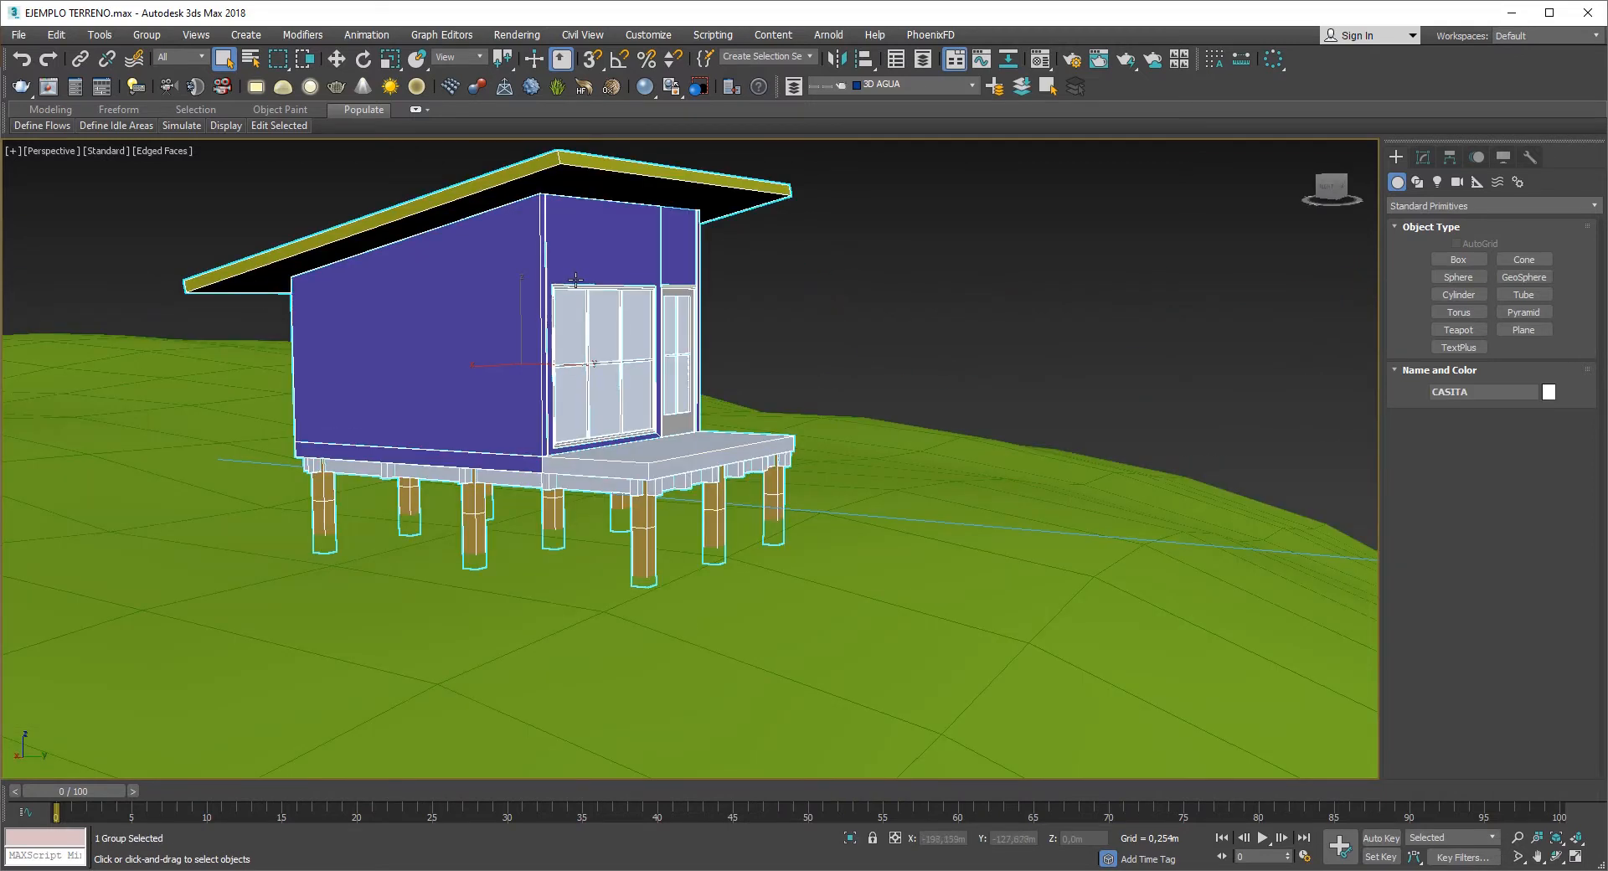
click(1421, 156)
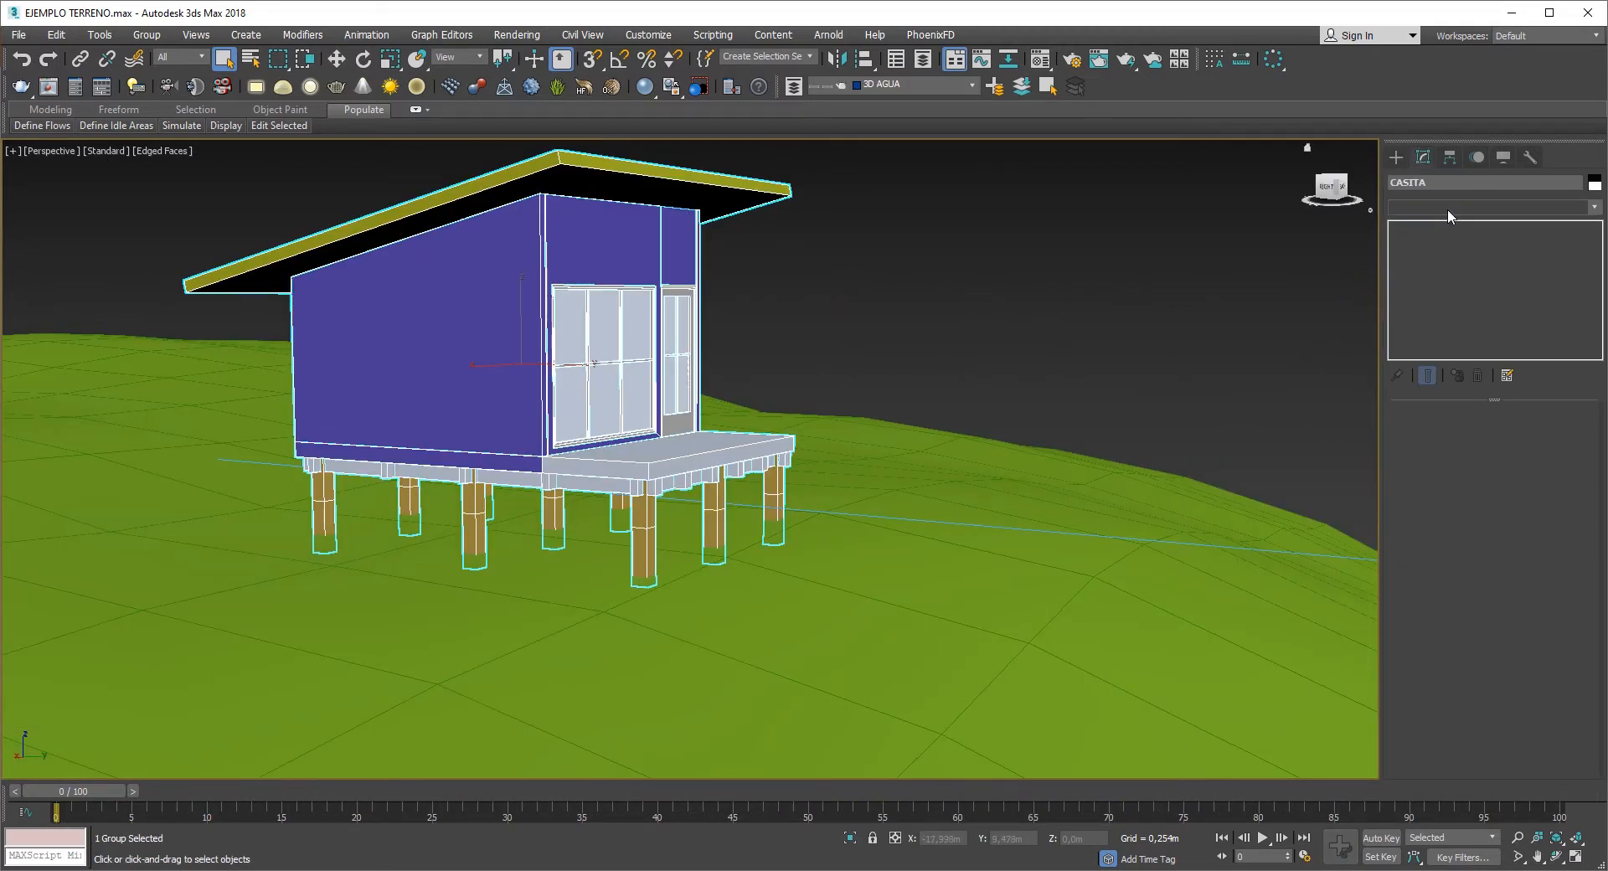
click(1447, 209)
scroll(1559, 208, down, 15)
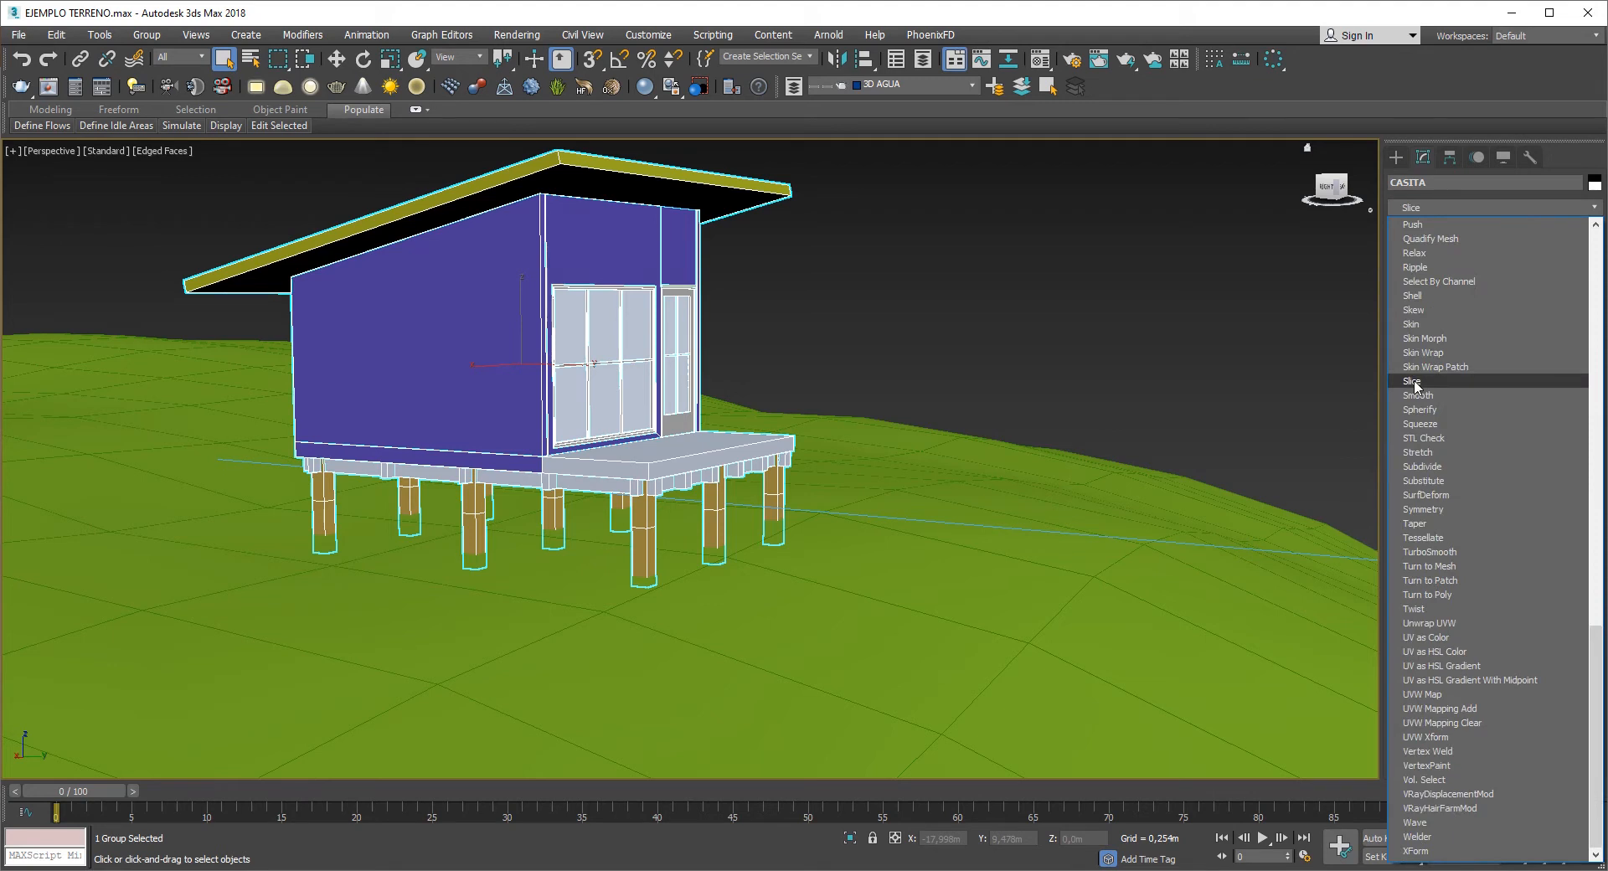
click(1413, 382)
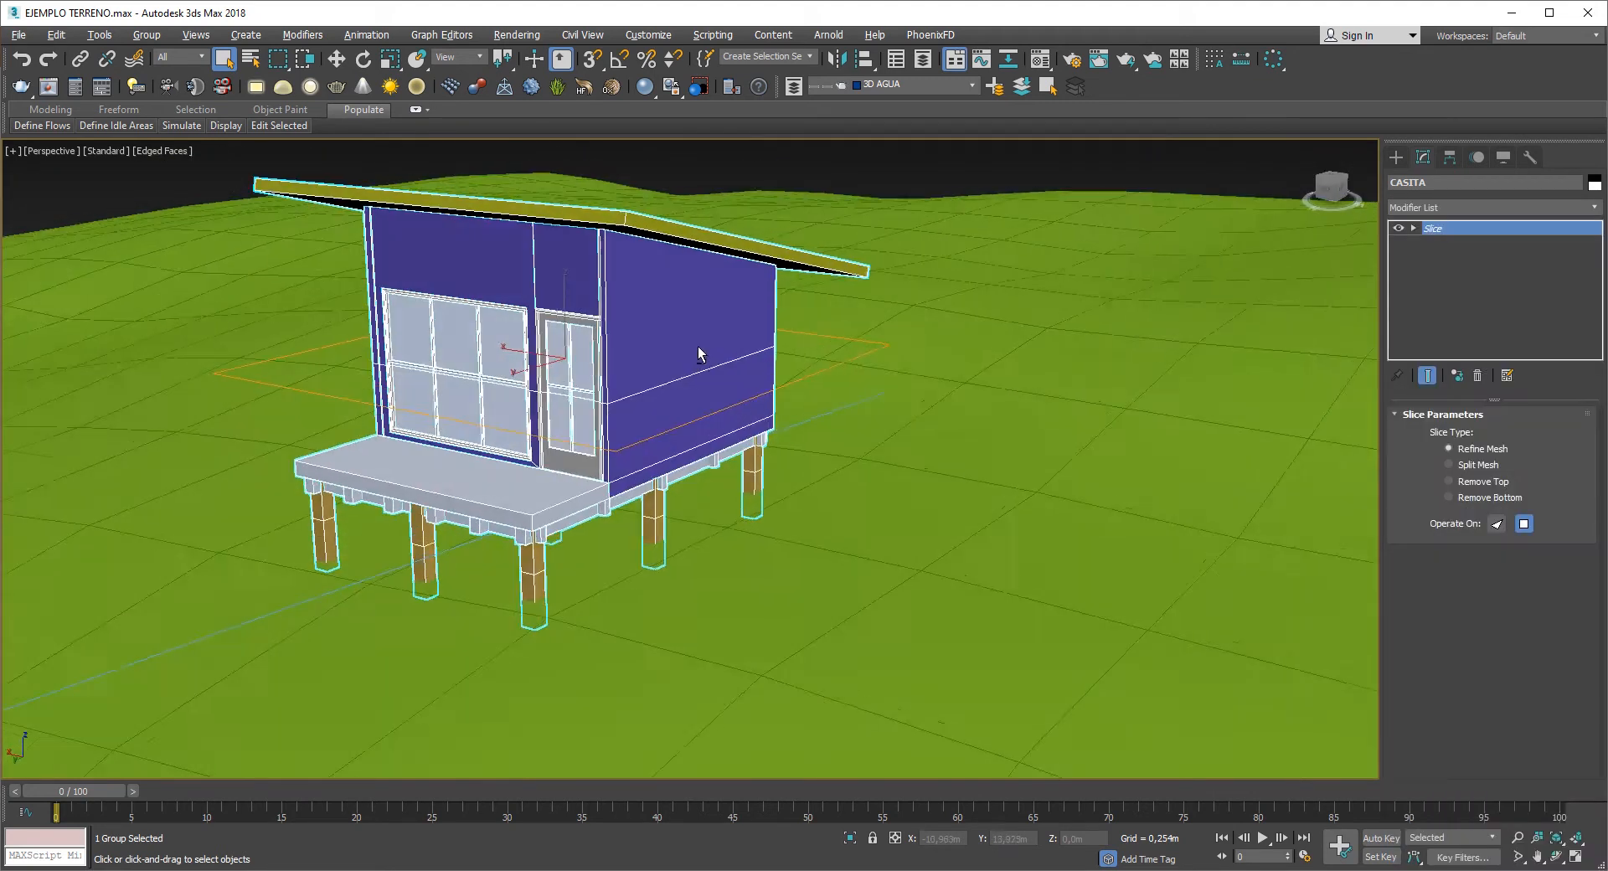
- Inspect the slicing plane and the cut line around the house from several sides
alt+middle_drag(696, 345, 832, 378)
click(832, 379)
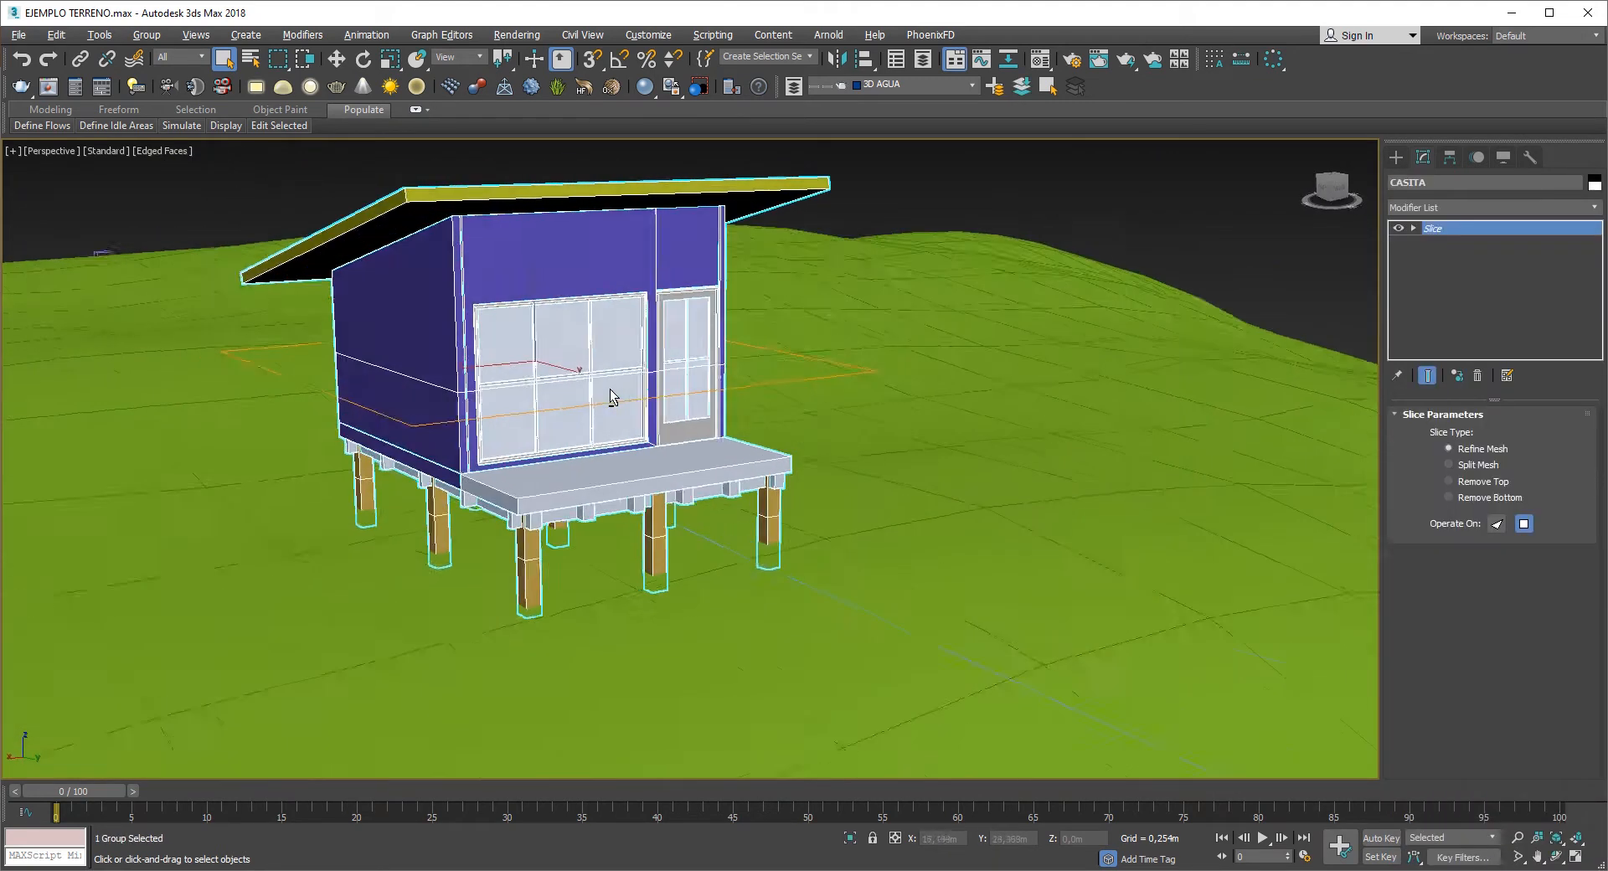
alt+middle_drag(609, 388, 706, 390)
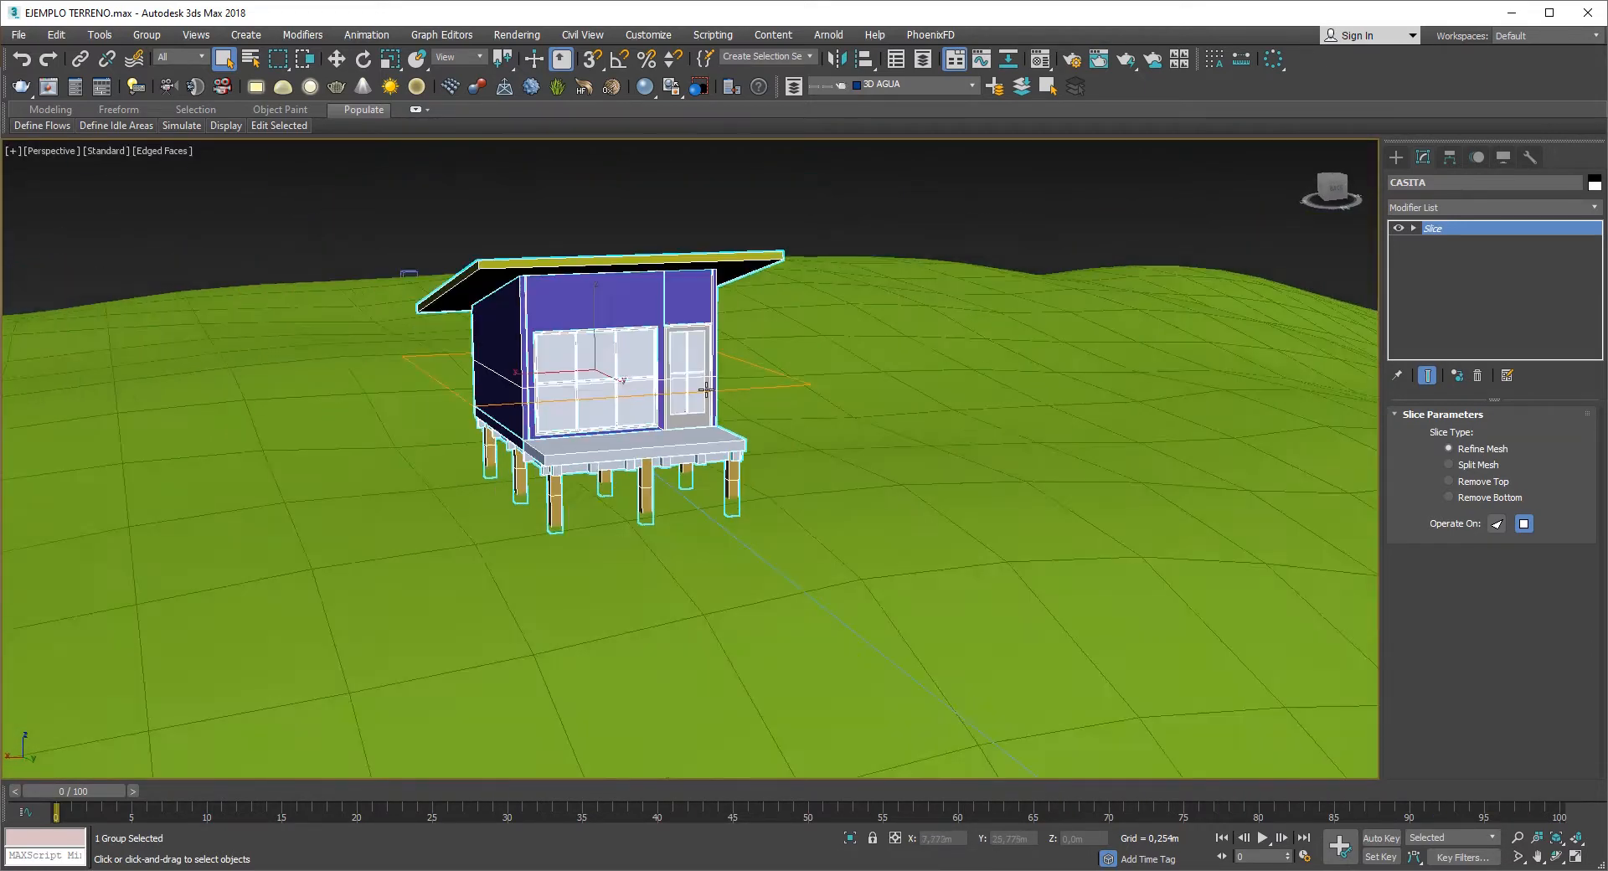
scroll(706, 389, down, 3)
click(807, 245)
click(573, 335)
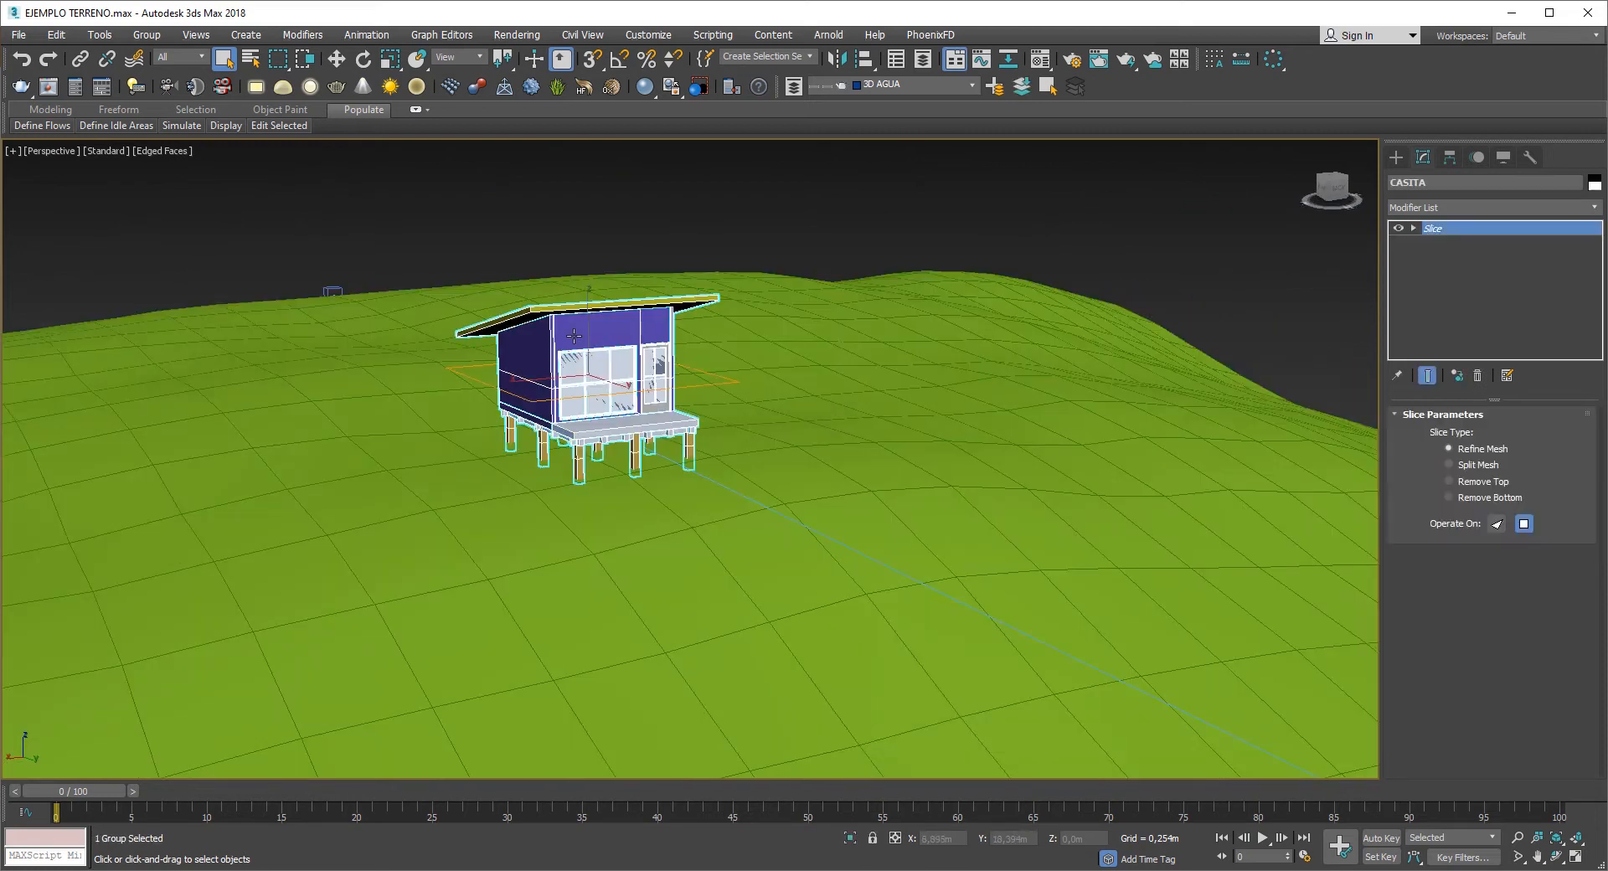
key(z)
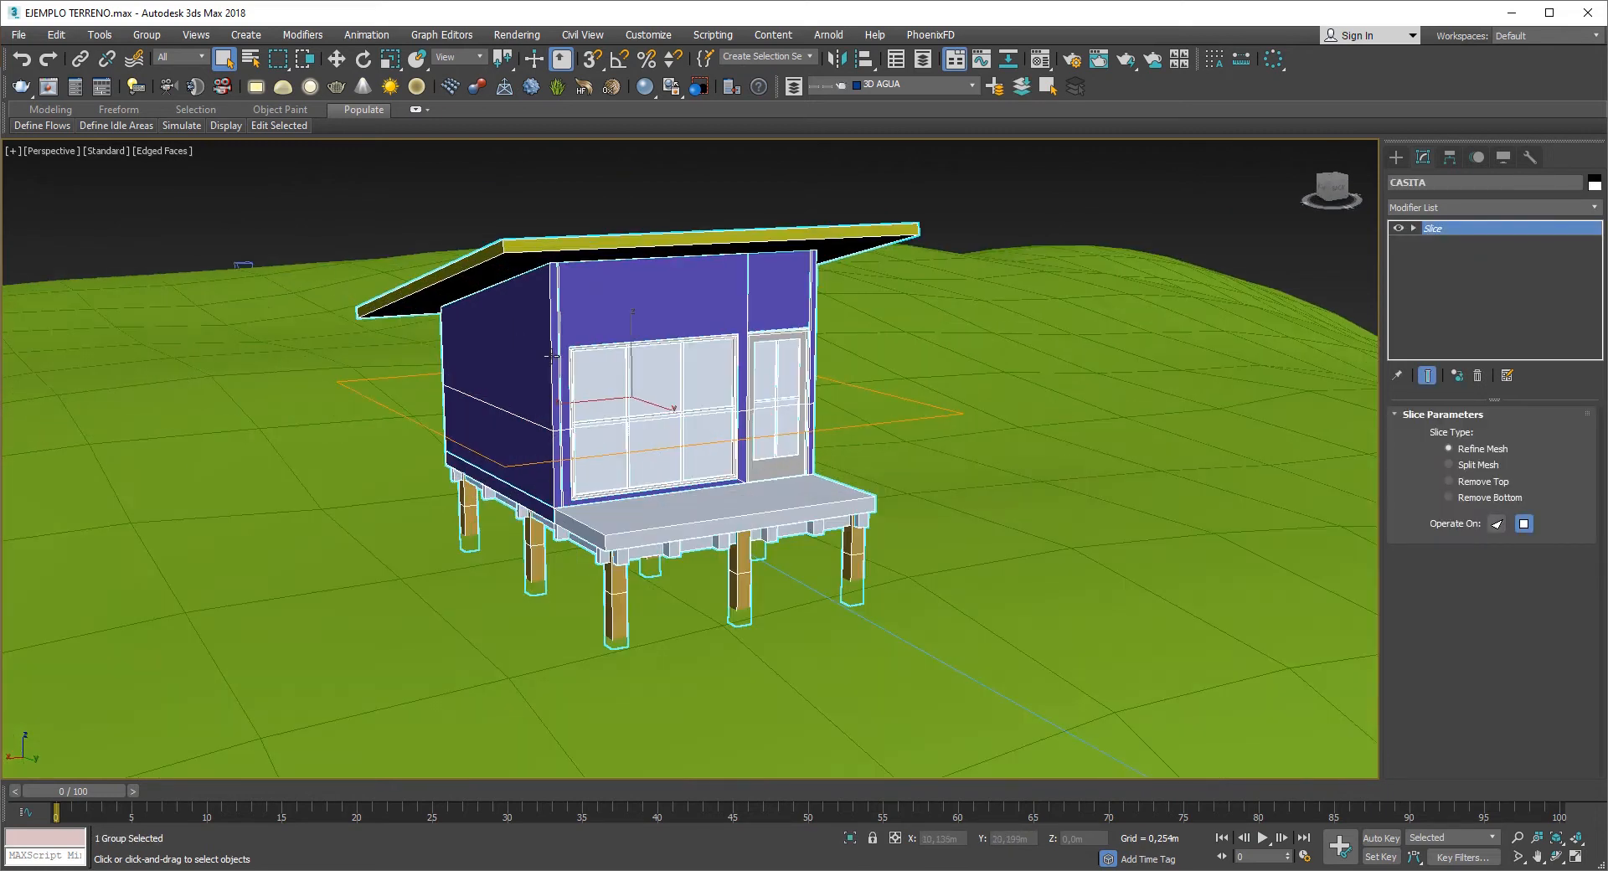
- Delete the Slice modifier from the house group
right_click(1420, 219)
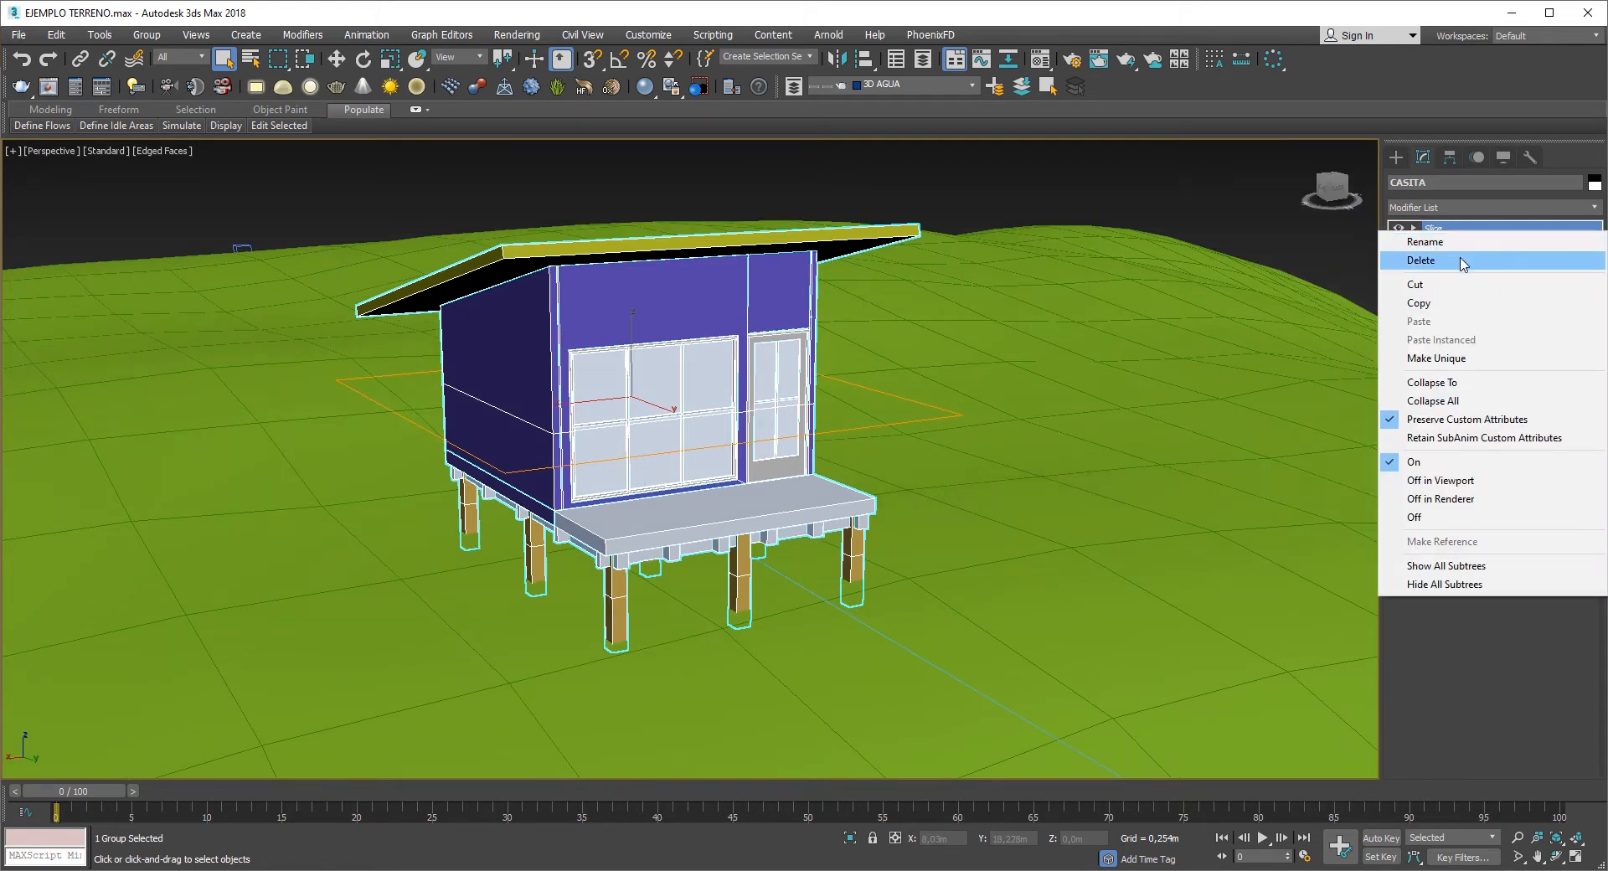
click(1462, 260)
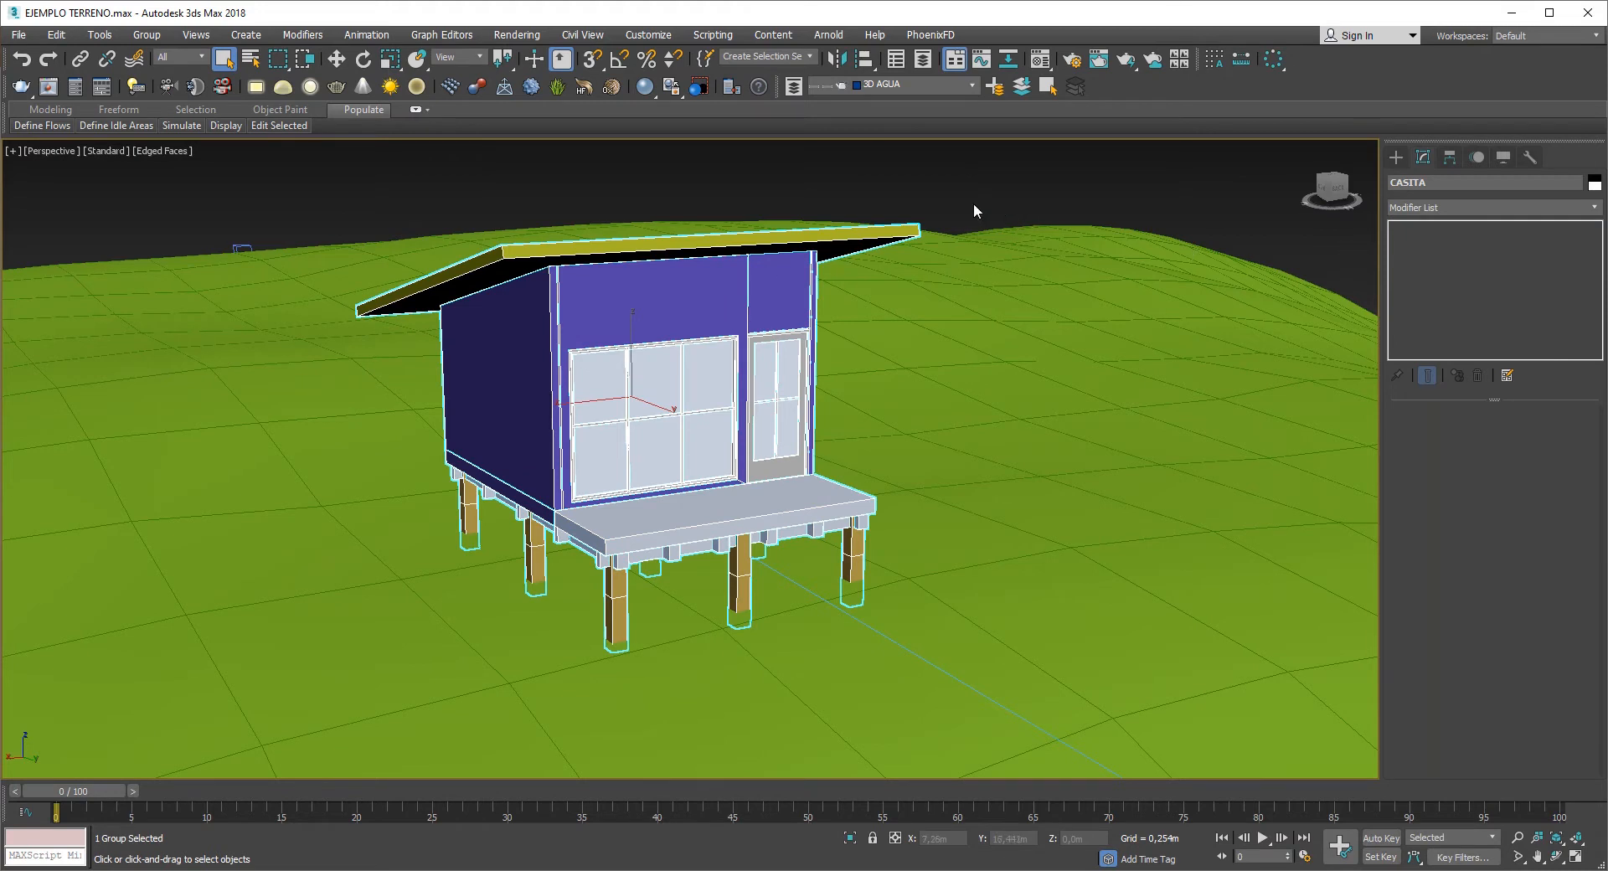
middle_drag(973, 209, 978, 229)
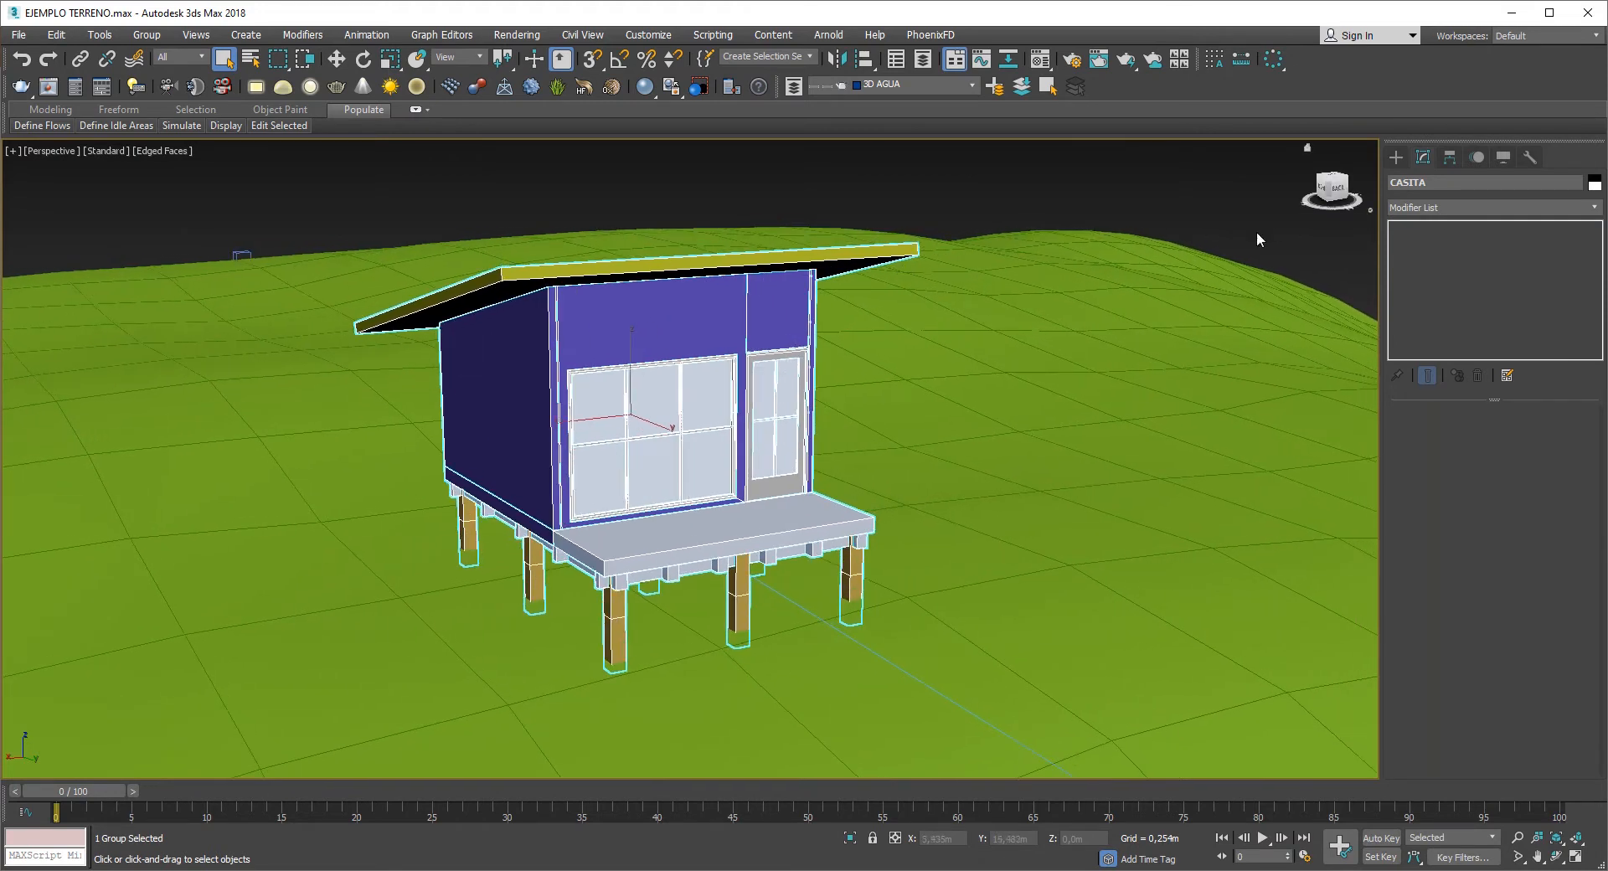
- Apply an Edit Poly modifier to the CASITA house group and view the house from other angles
click(1472, 209)
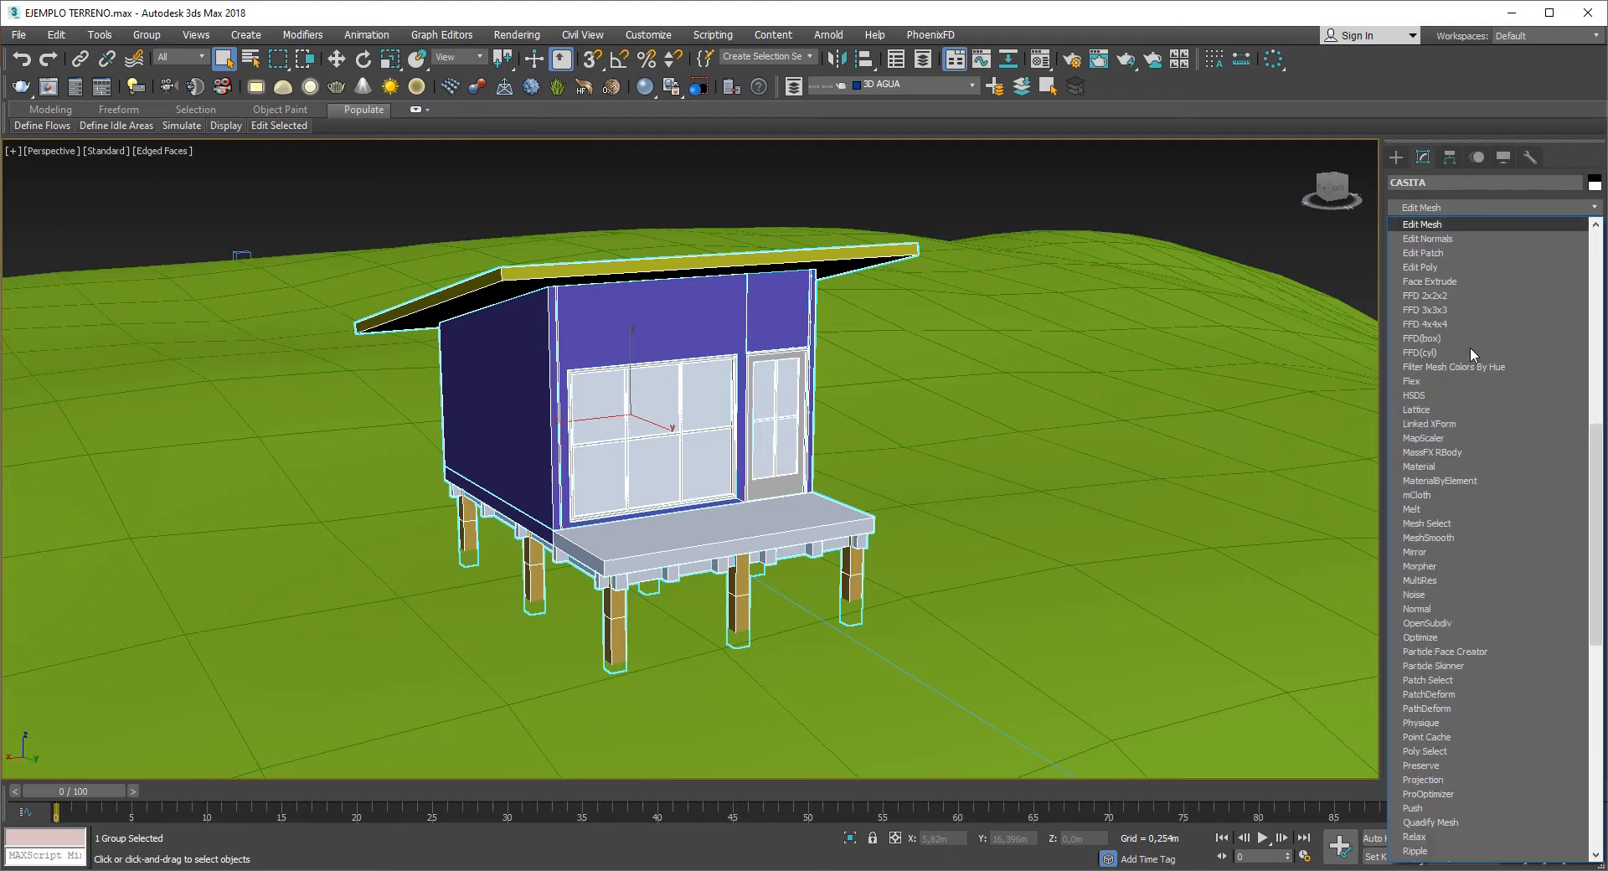
click(1455, 262)
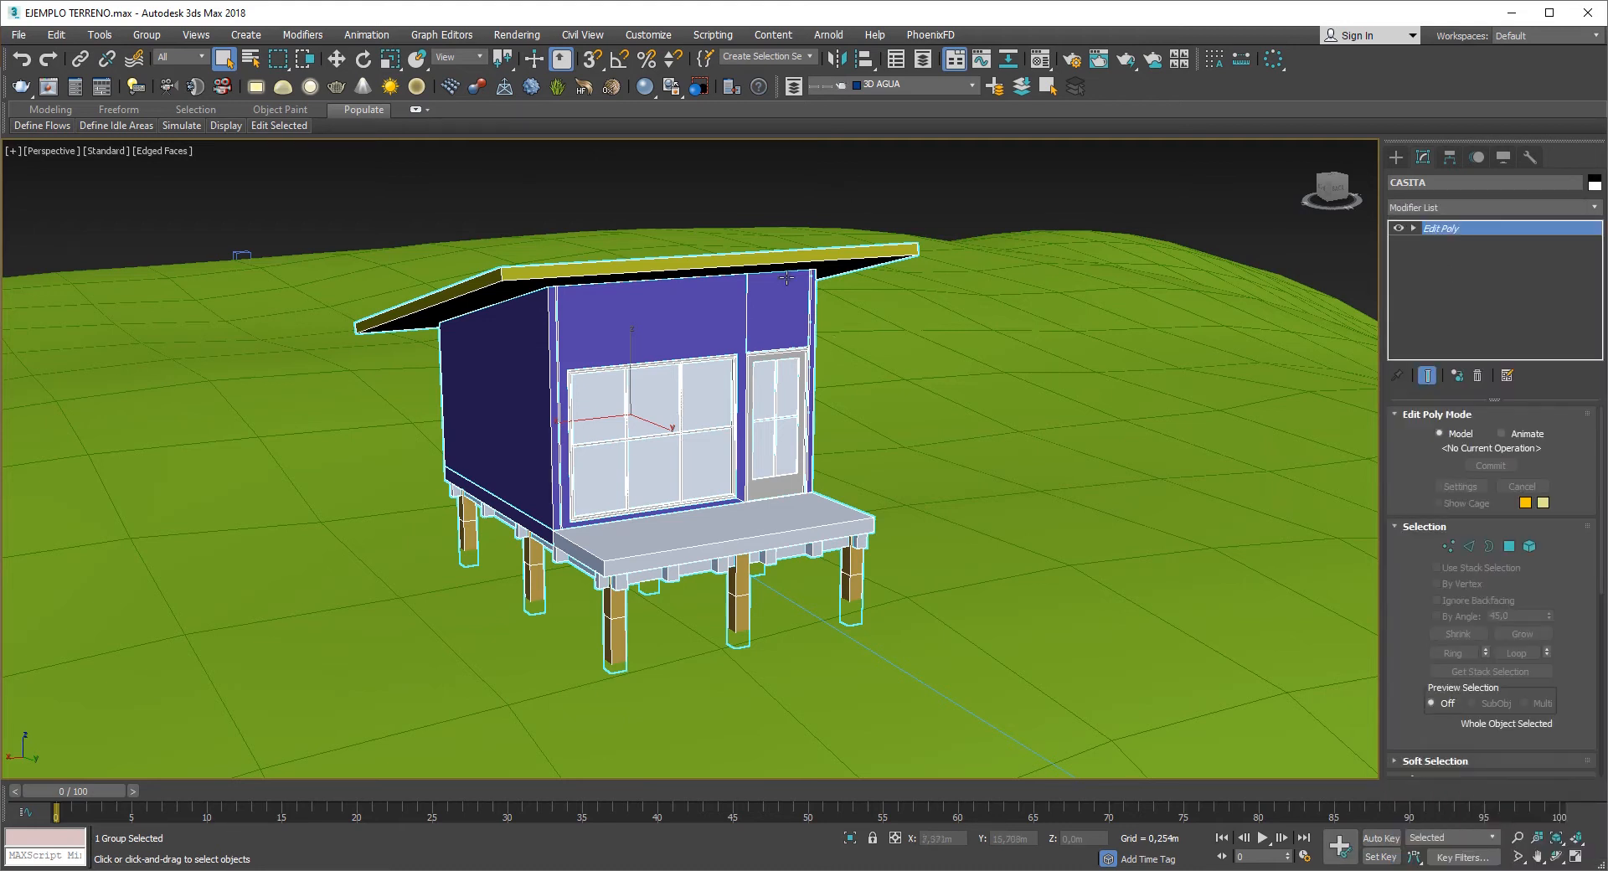
alt+middle_drag(786, 278, 620, 448)
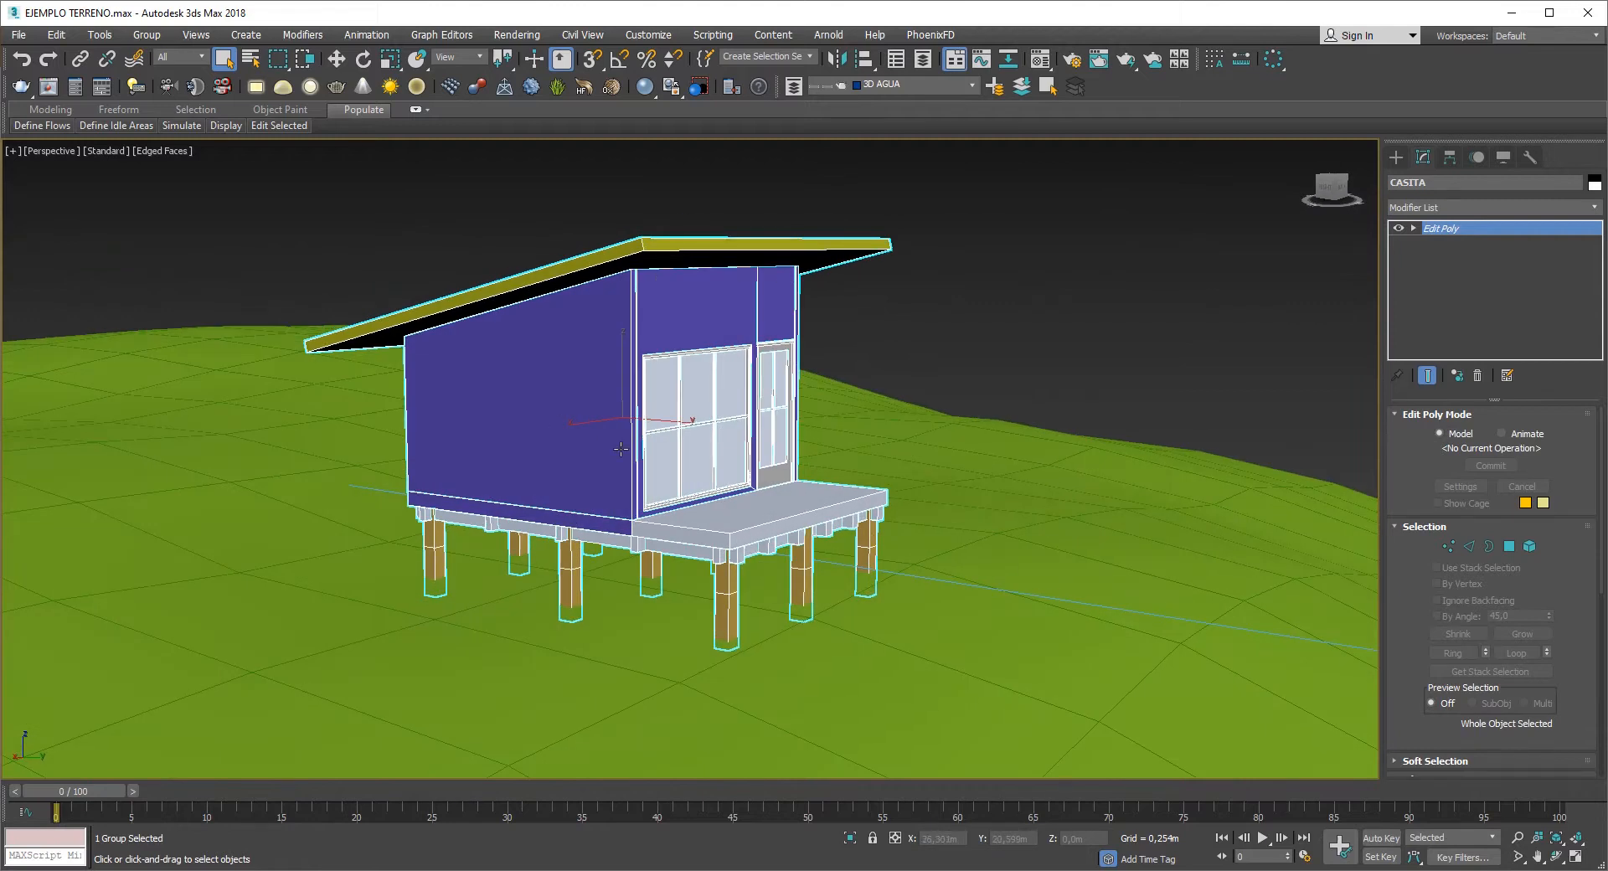
click(1481, 268)
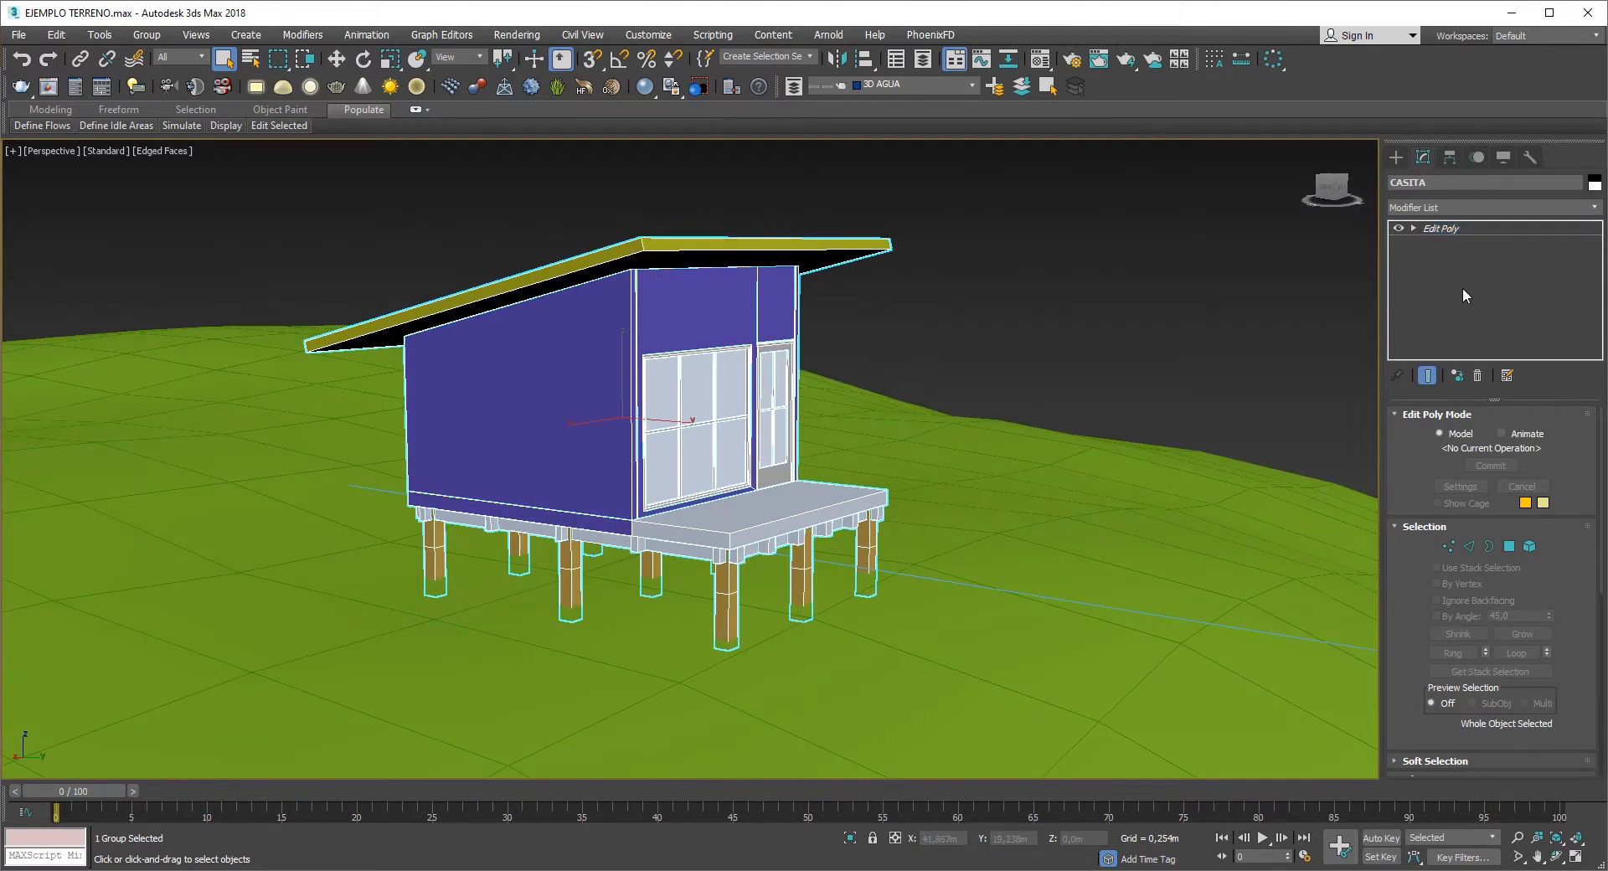
alt+middle_drag(1001, 318, 963, 319)
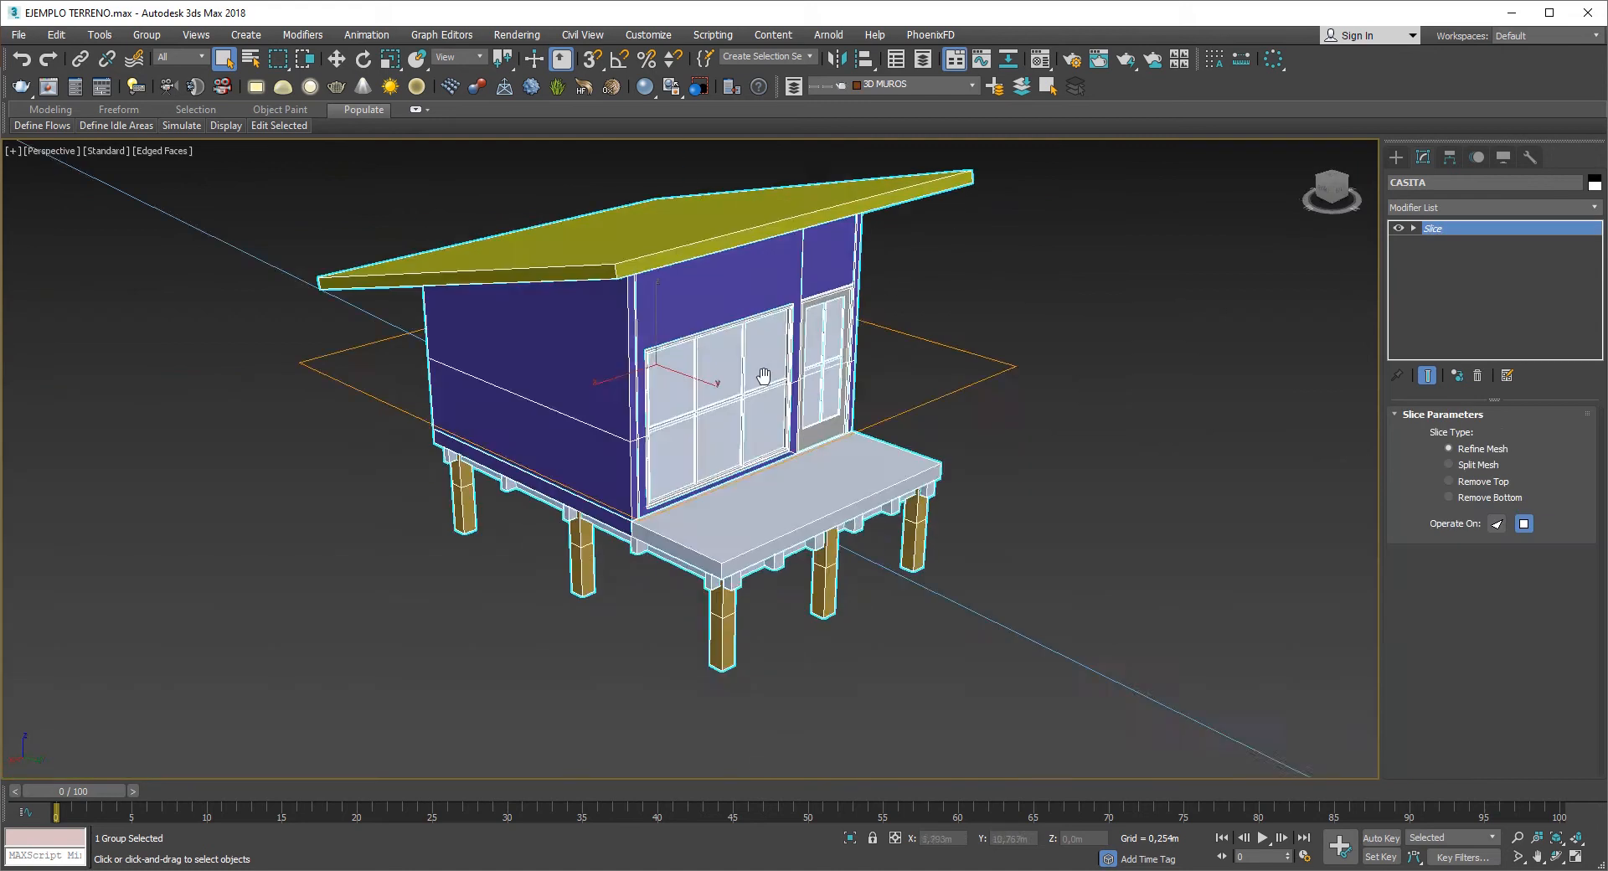
- Select the Slice modifier's Slice Plane and move it vertically to a Z position of about -3.696 m
alt+middle_drag(820, 369, 781, 379)
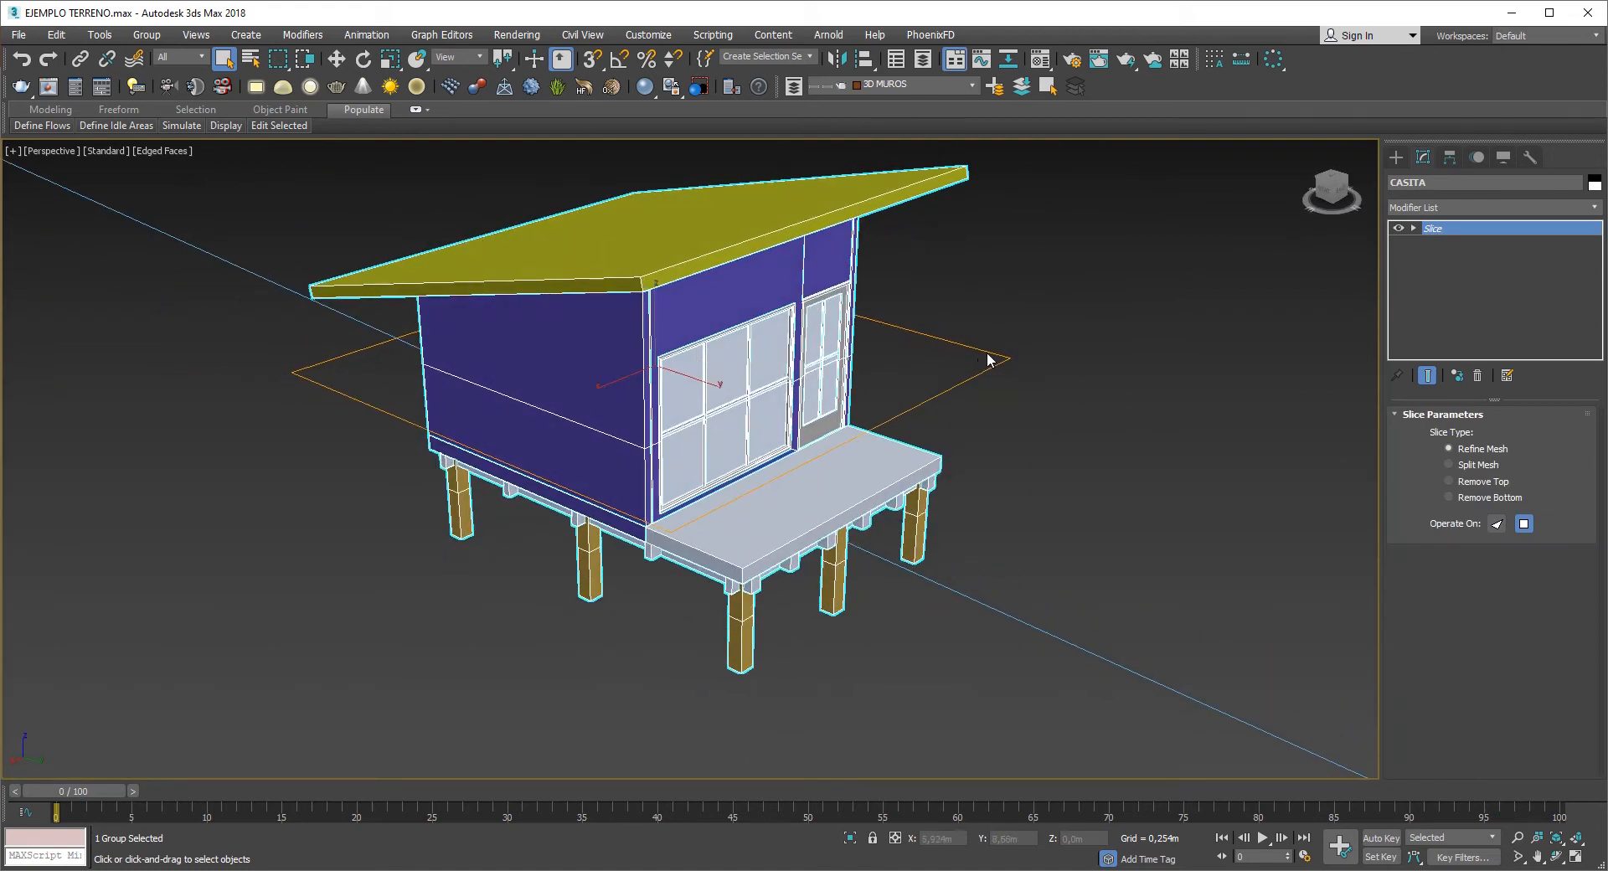
alt+middle_drag(465, 449, 543, 380)
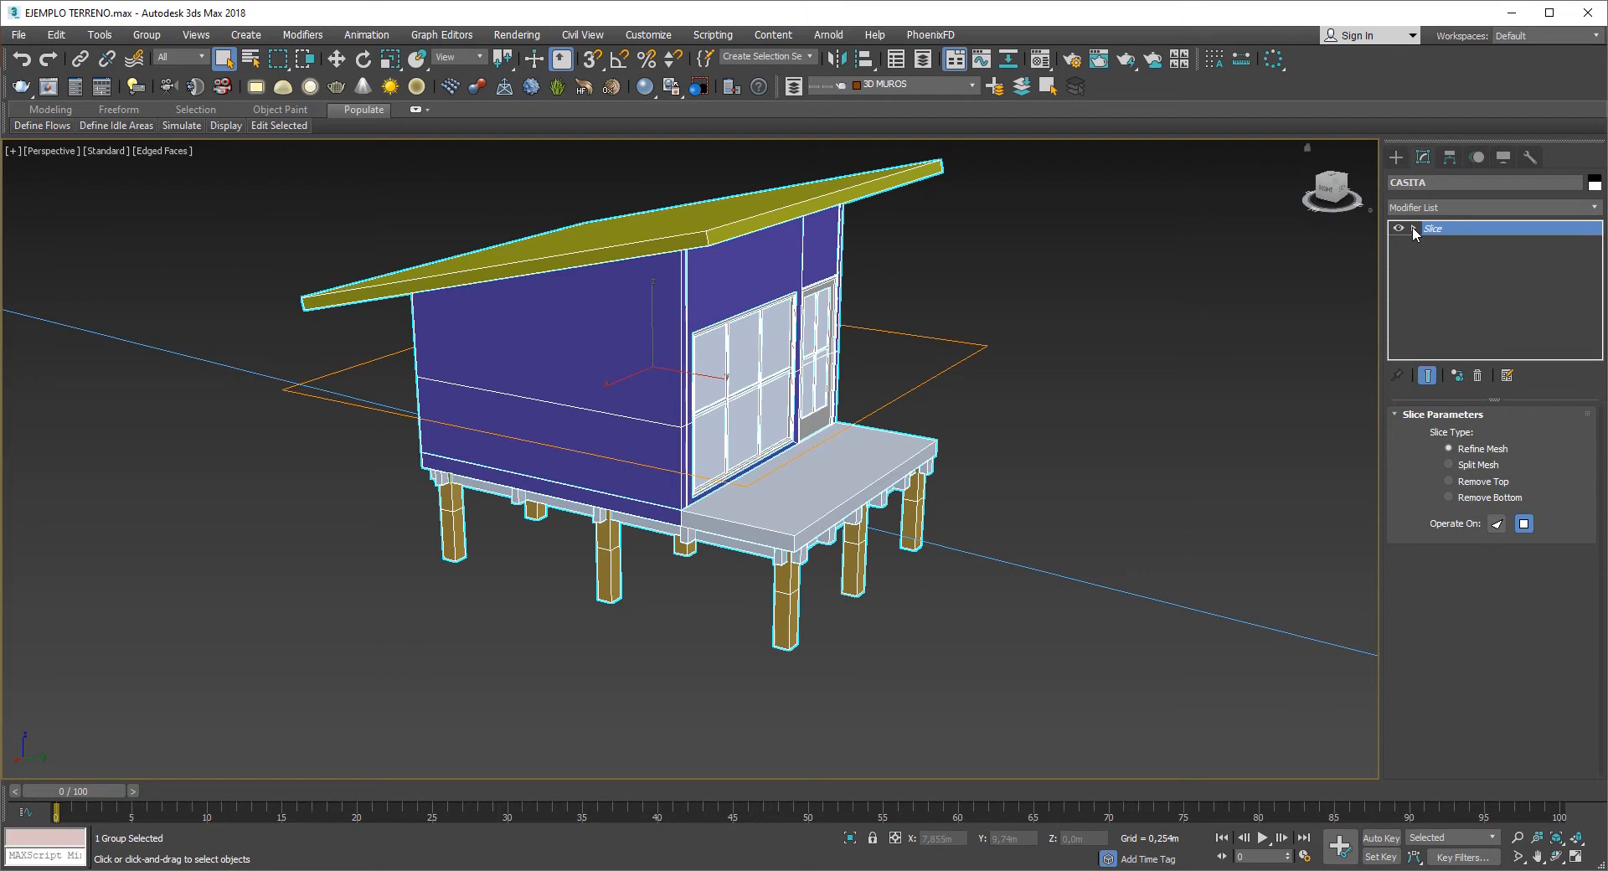
click(1413, 228)
click(1449, 241)
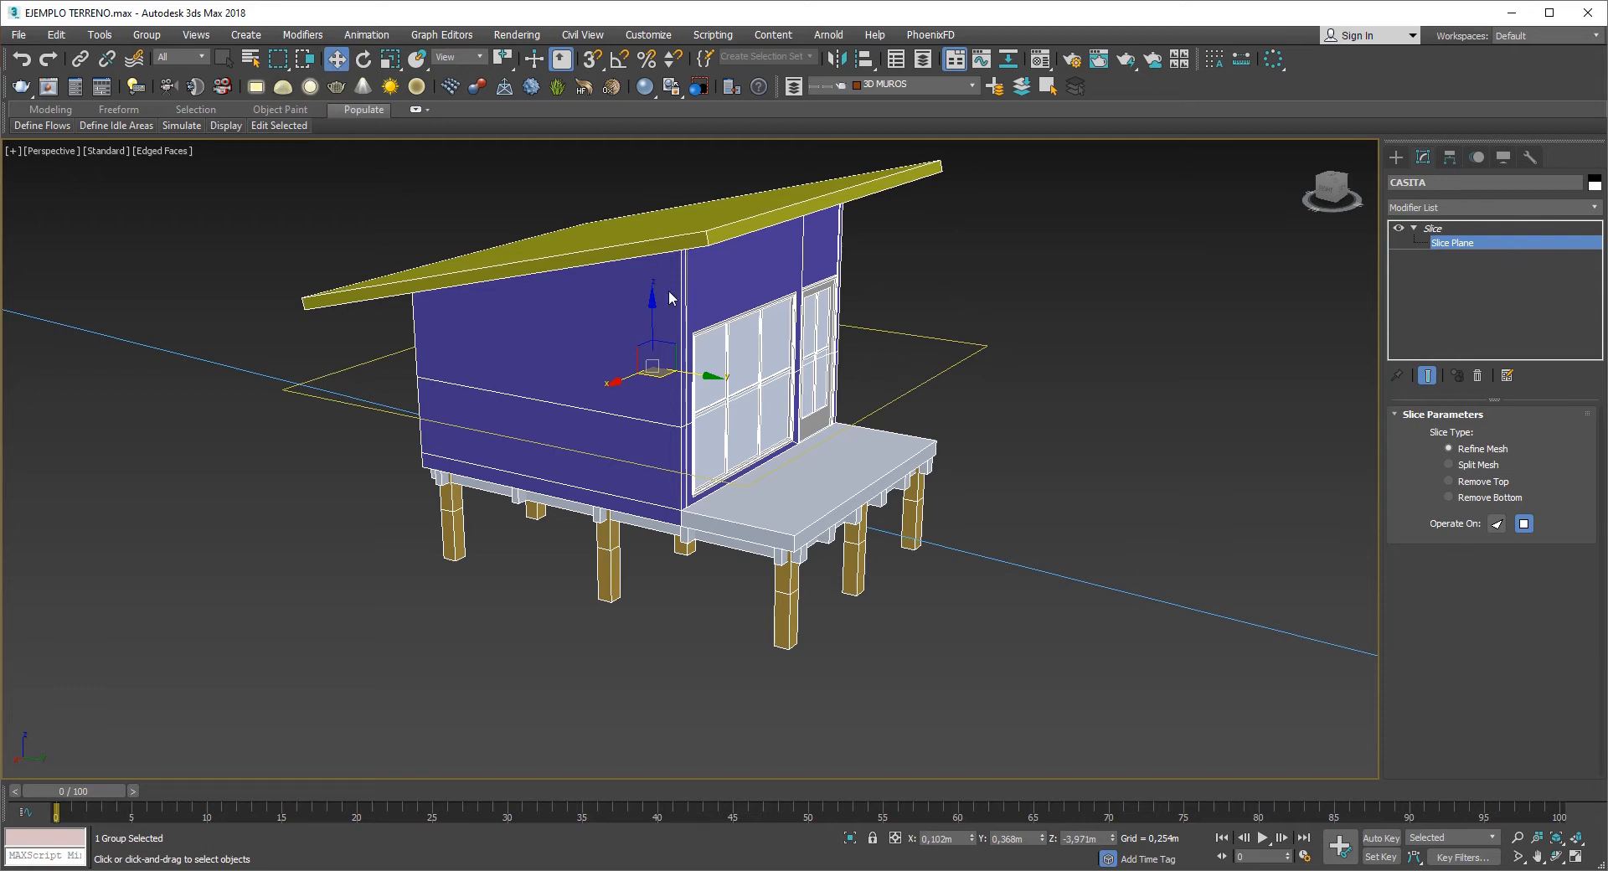
mouse_move(653, 326)
mouse_down()
mouse_move(657, 457)
mouse_move(661, 295)
mouse_move(679, 412)
mouse_move(675, 330)
mouse_up()
scroll(664, 377, up, 4)
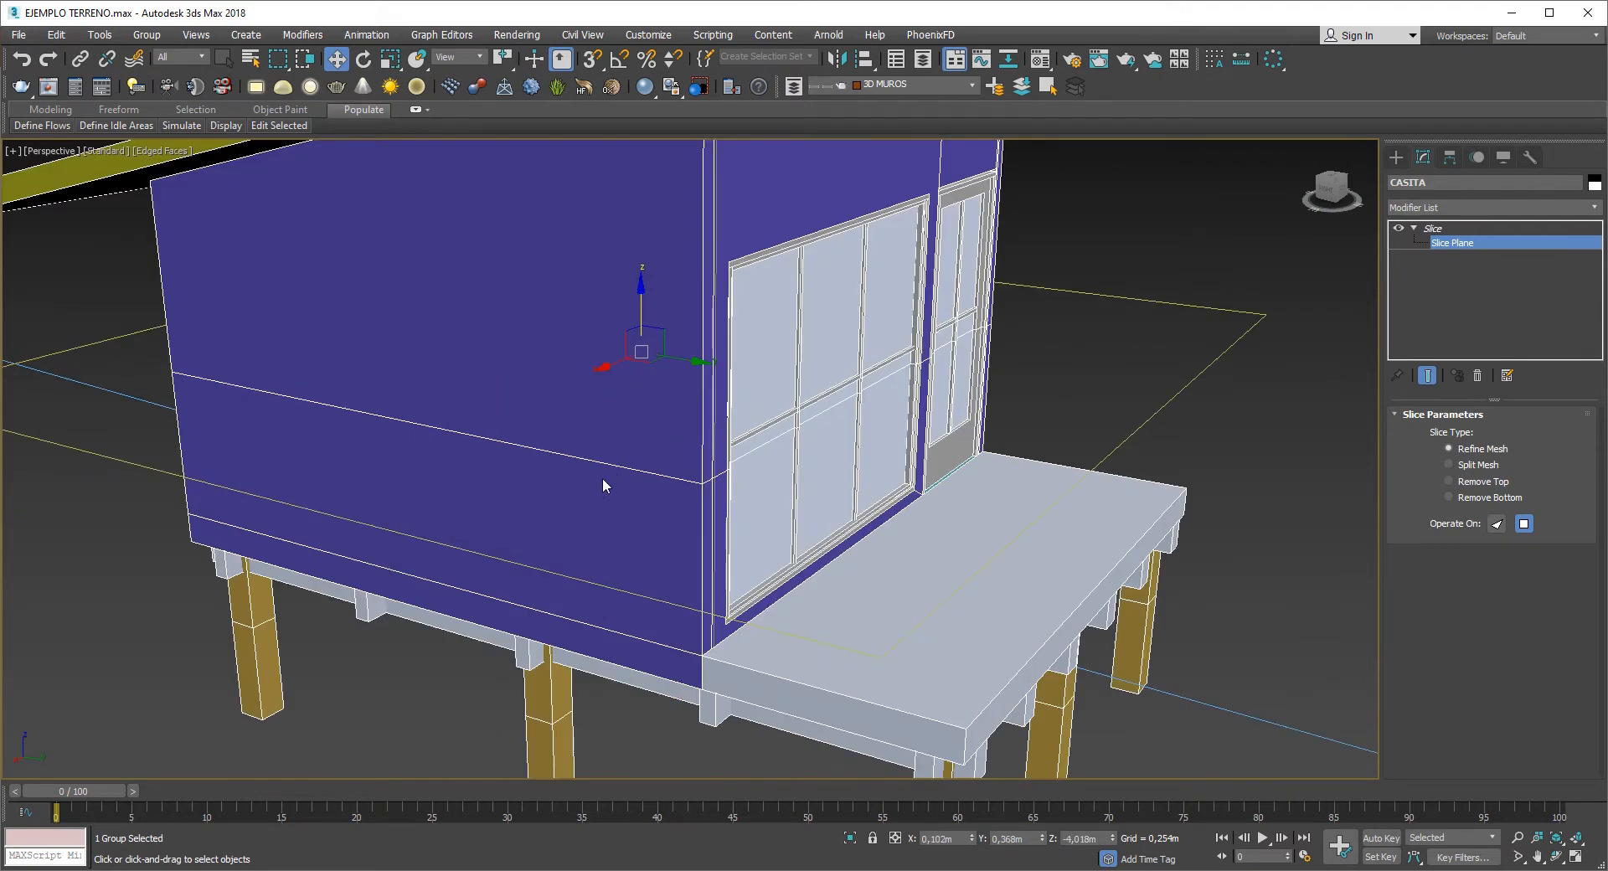
scroll(603, 484, up, 1)
scroll(680, 437, down, 4)
alt+middle_drag(624, 426, 735, 358)
alt+middle_drag(703, 374, 744, 385)
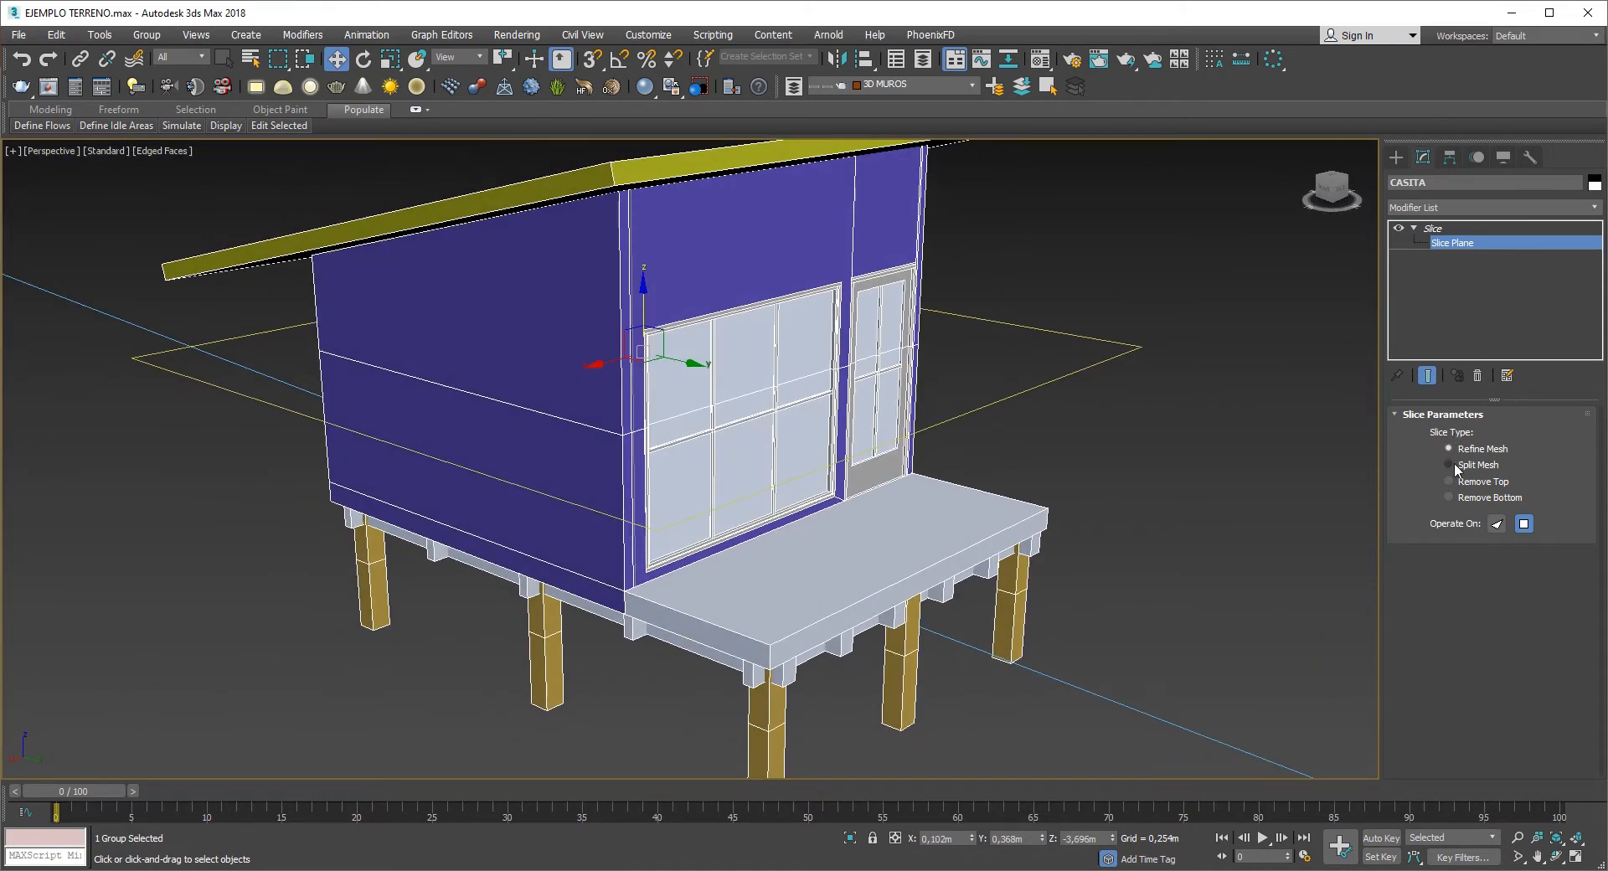
mouse_move(861, 405)
alt+middle_down()
mouse_move(927, 411)
mouse_move(831, 398)
alt+middle_up()
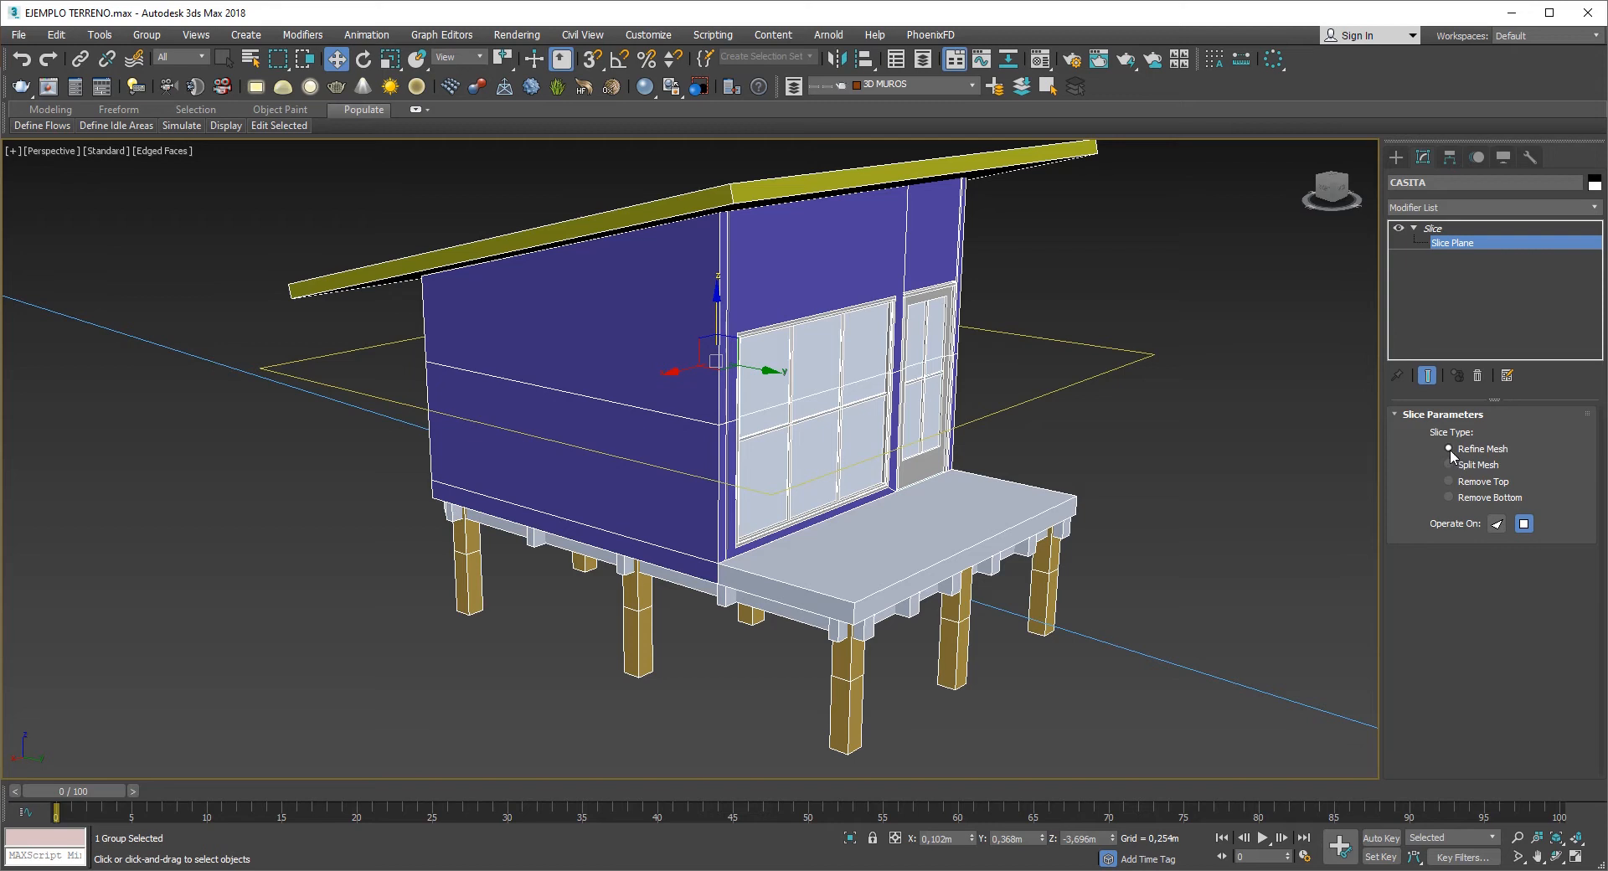
- Switch the slice type to Split Mesh and finally to Remove Top, cutting away the upper part of the house
alt+middle_drag(736, 351, 777, 269)
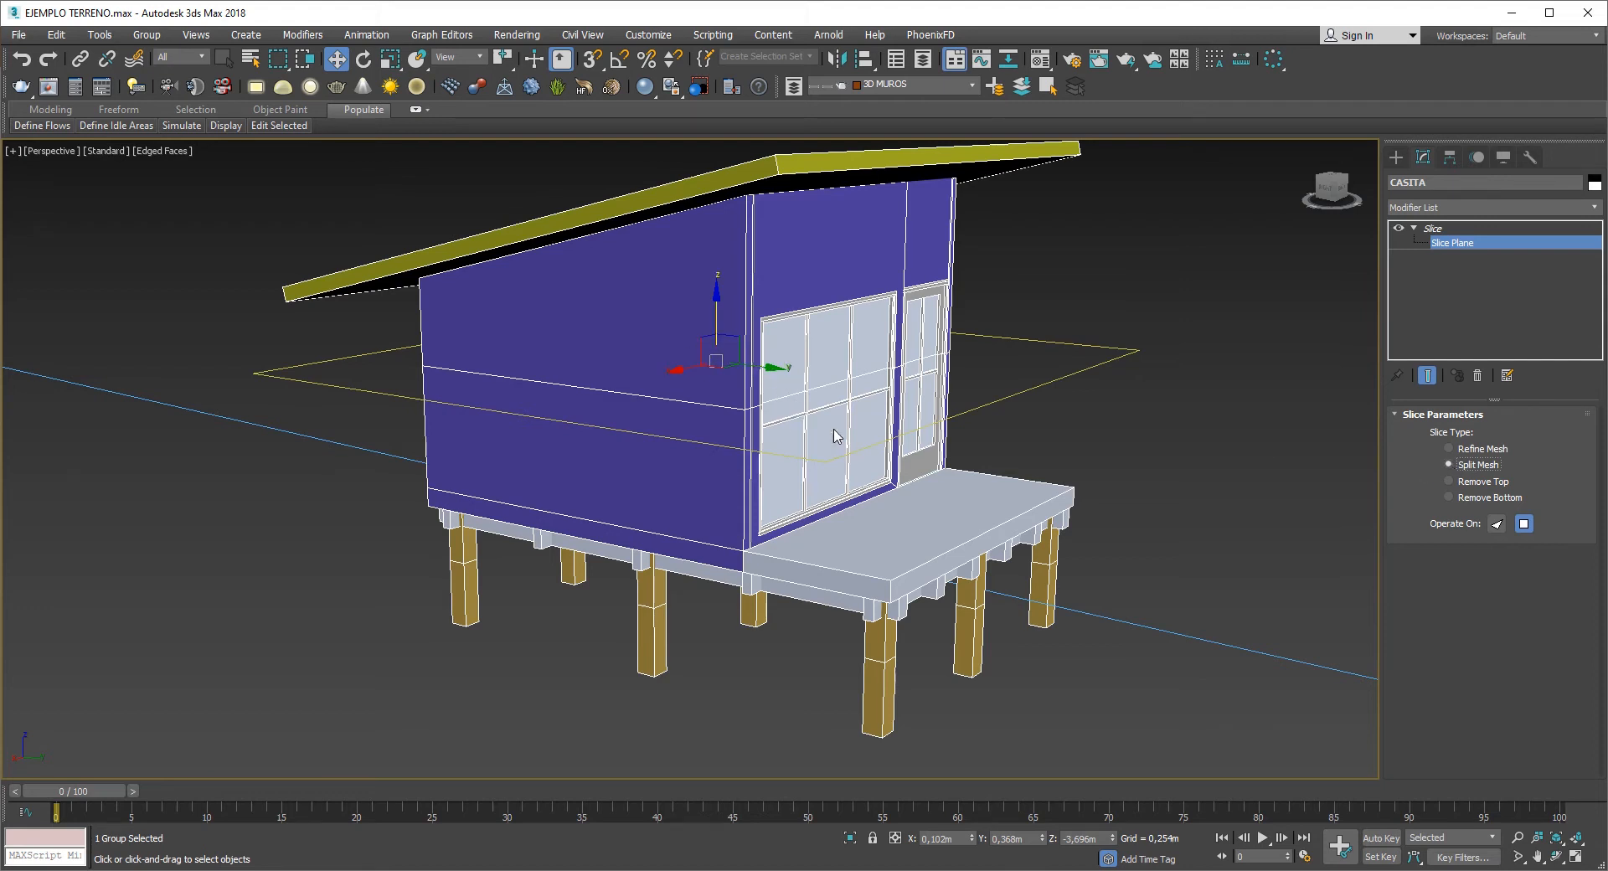
click(1449, 481)
alt+middle_drag(817, 401, 929, 347)
scroll(939, 350, up, 5)
scroll(941, 283, up, 3)
scroll(1018, 285, up, 3)
scroll(1042, 322, down, 3)
scroll(1042, 322, down, 3)
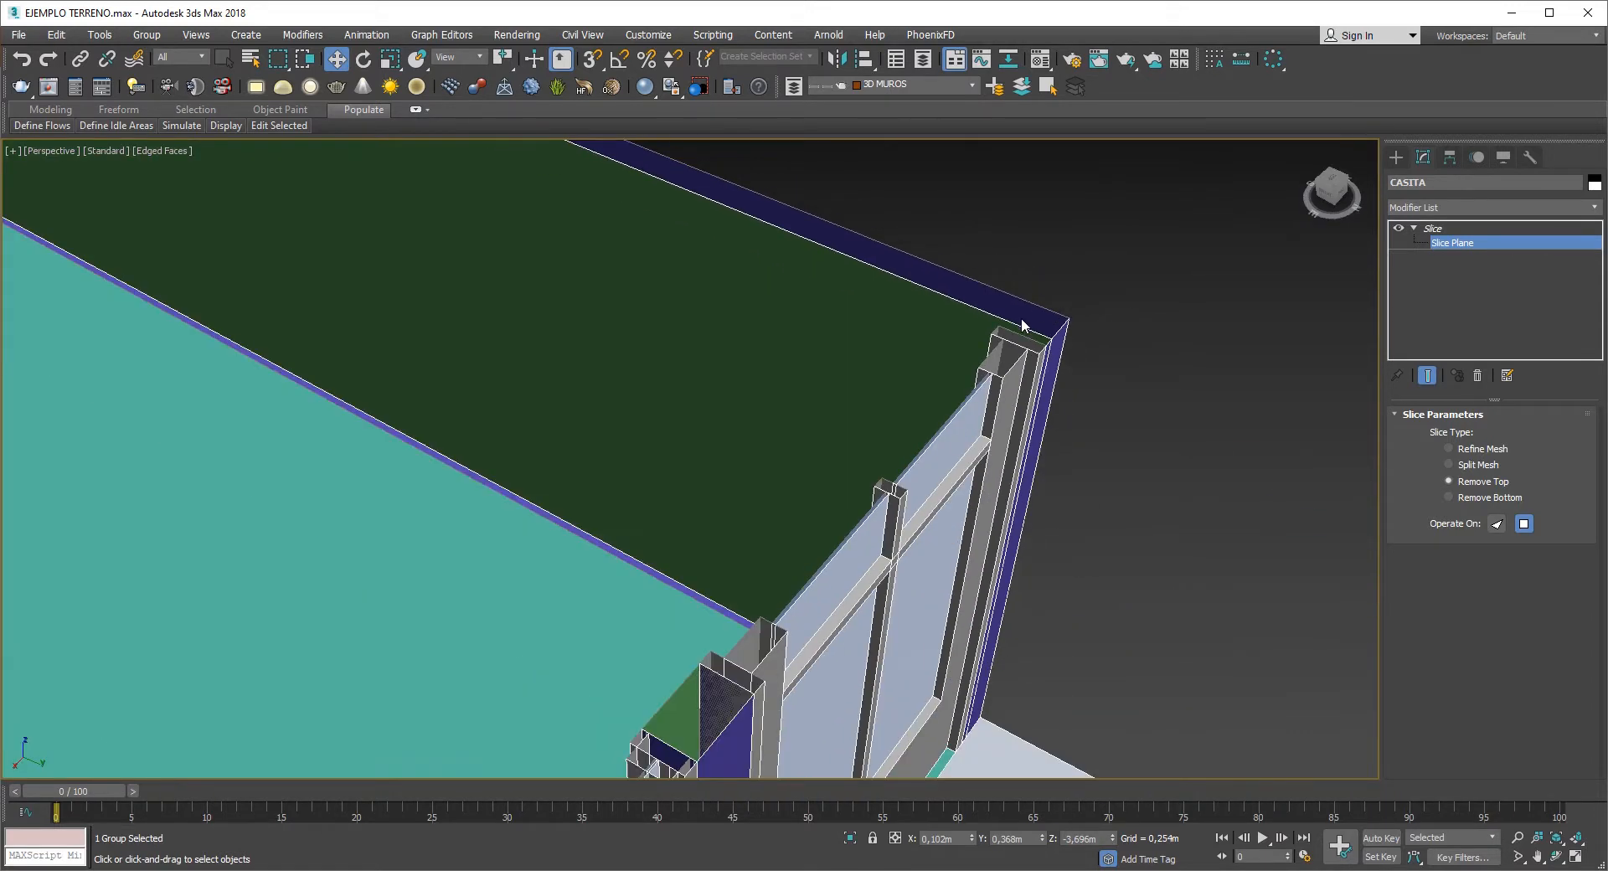
key(z)
scroll(792, 371, up, 5)
scroll(787, 369, down, 5)
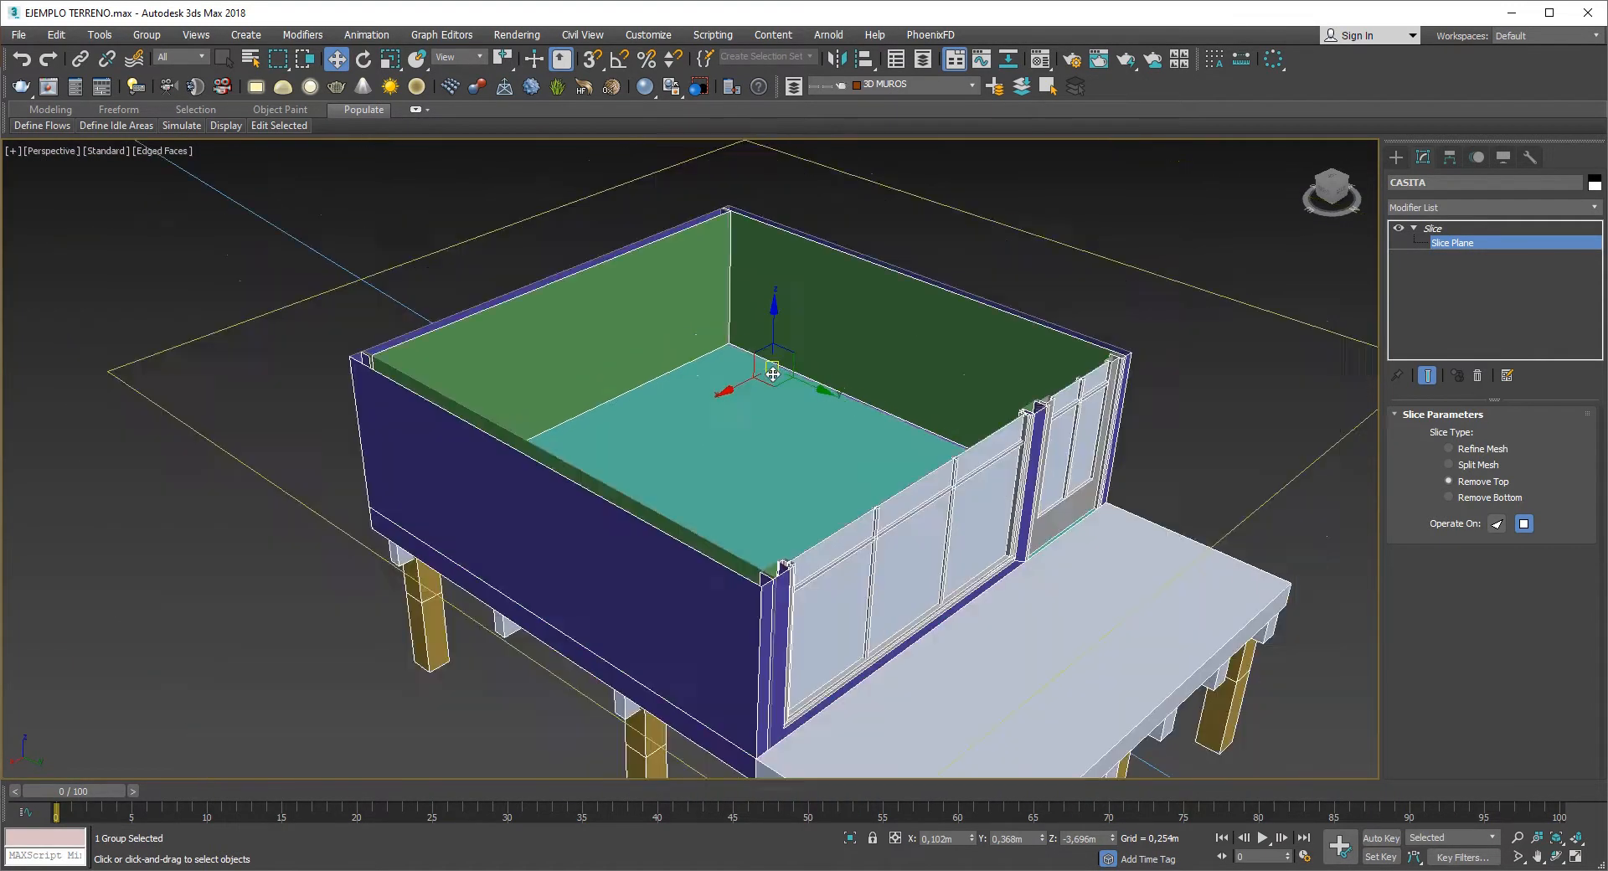
- Try the Remove Bottom slice type and return the modifier to Remove Top
click(1449, 498)
alt+middle_drag(936, 482, 934, 442)
click(1448, 481)
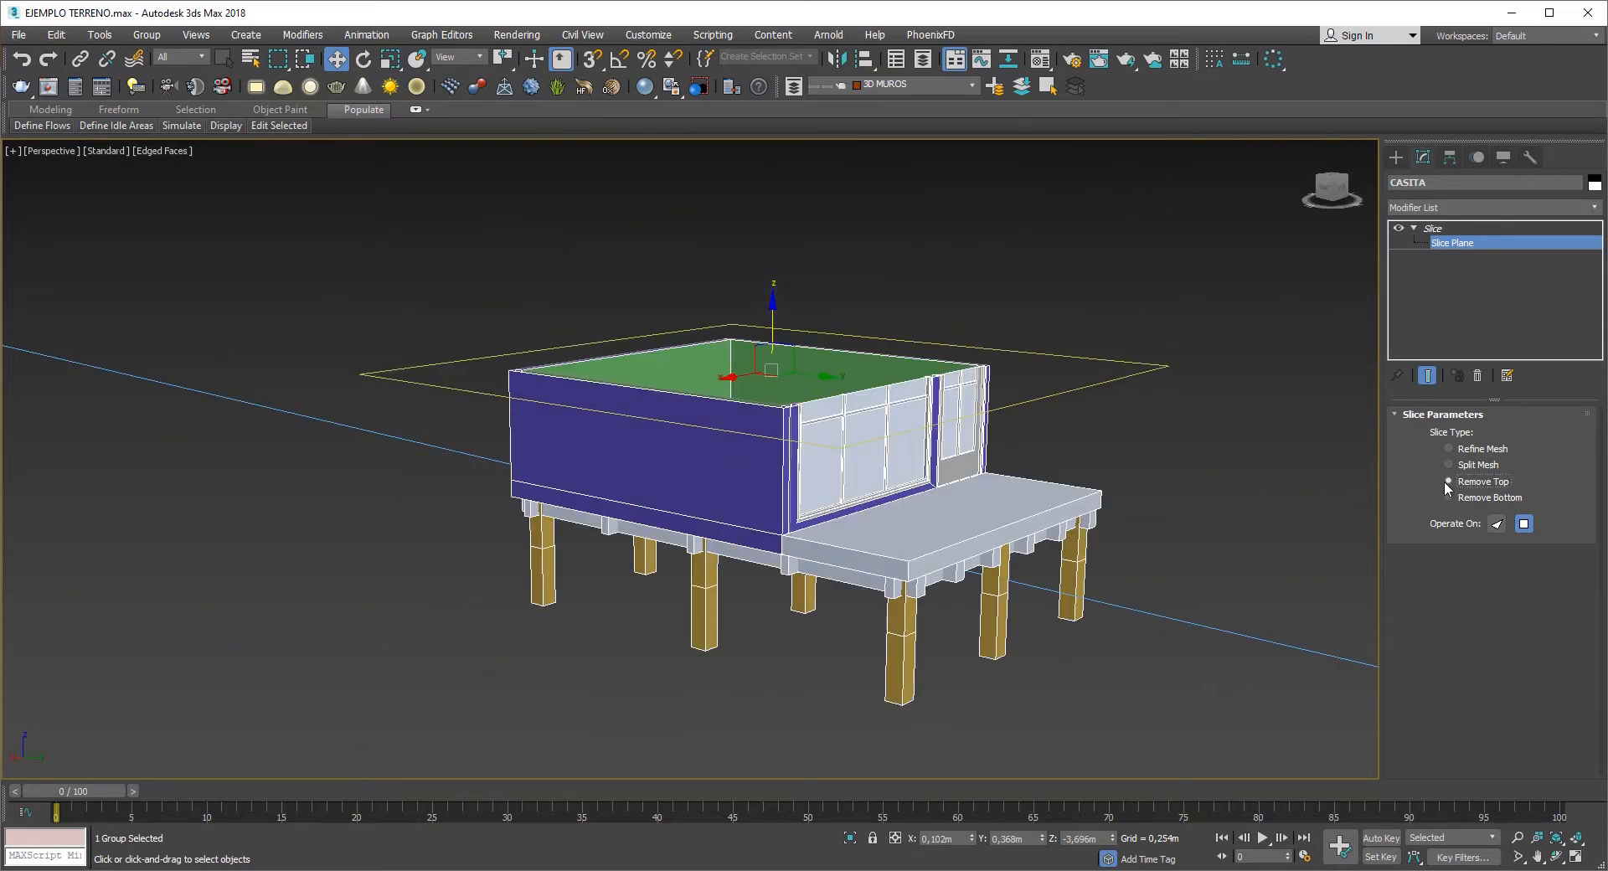
alt+middle_drag(767, 360, 876, 305)
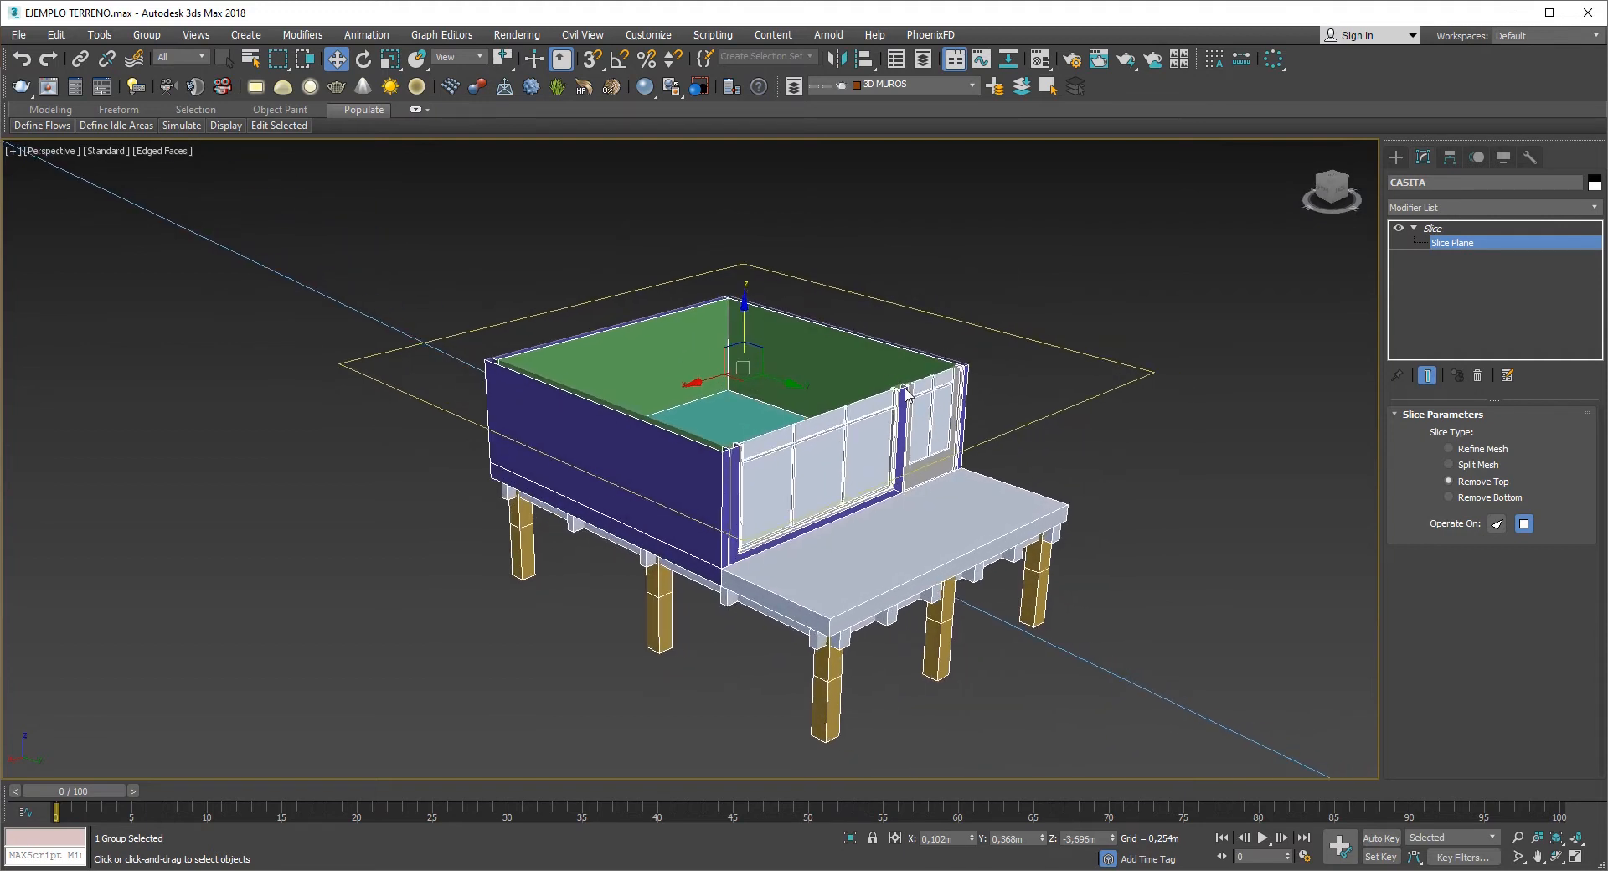
- Activate rotation for the slice plane and open the Rotate Transform Type-In dialog, placing it clear of the house
key(e)
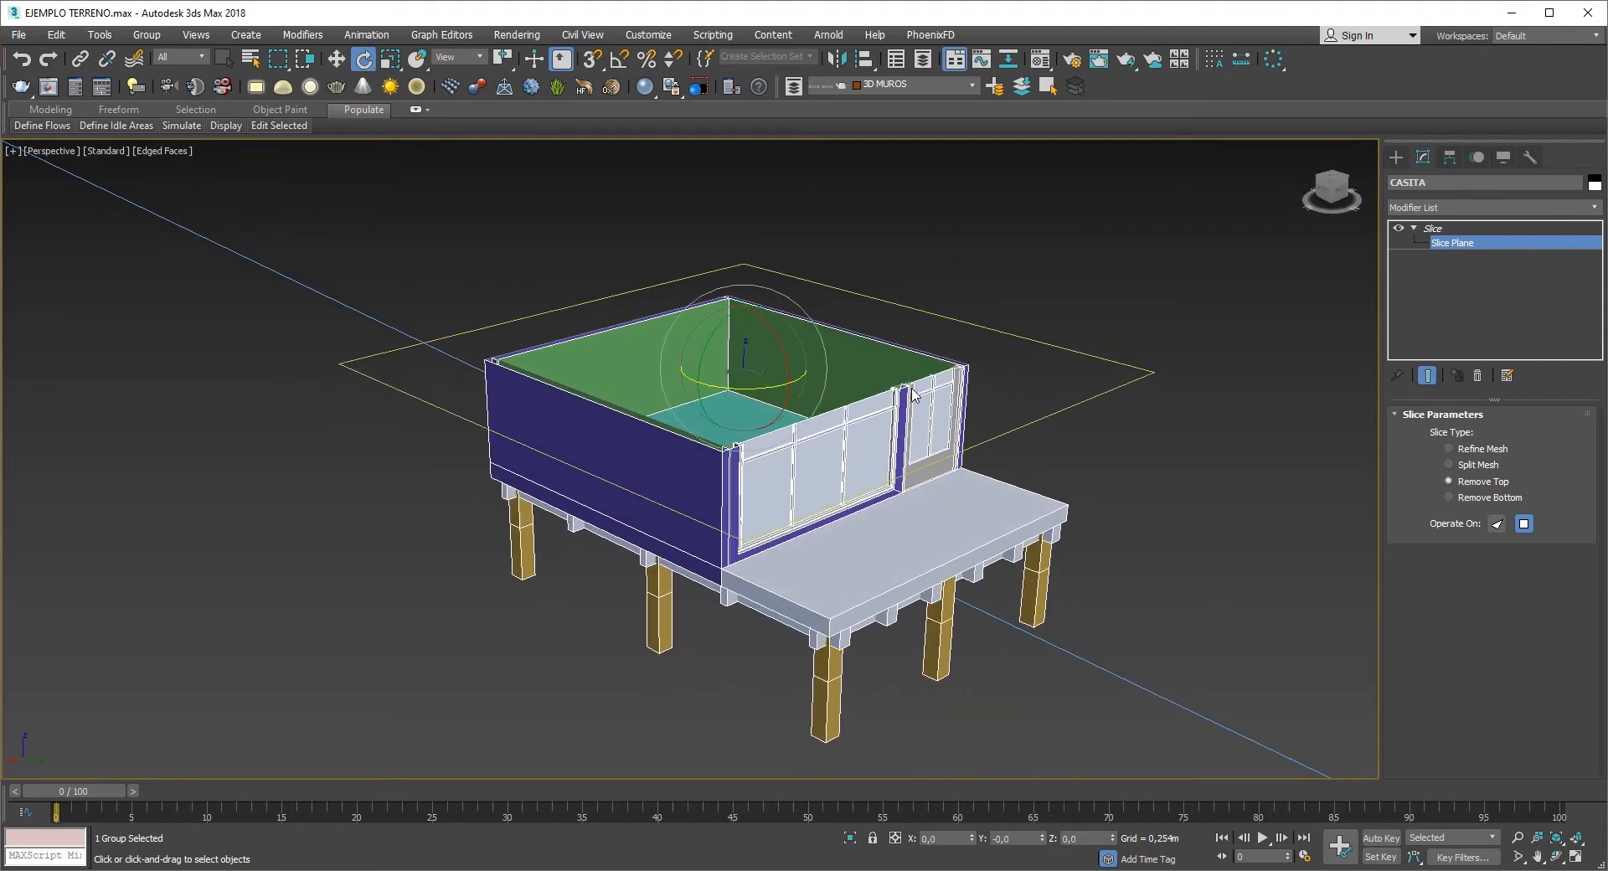
right_click(363, 66)
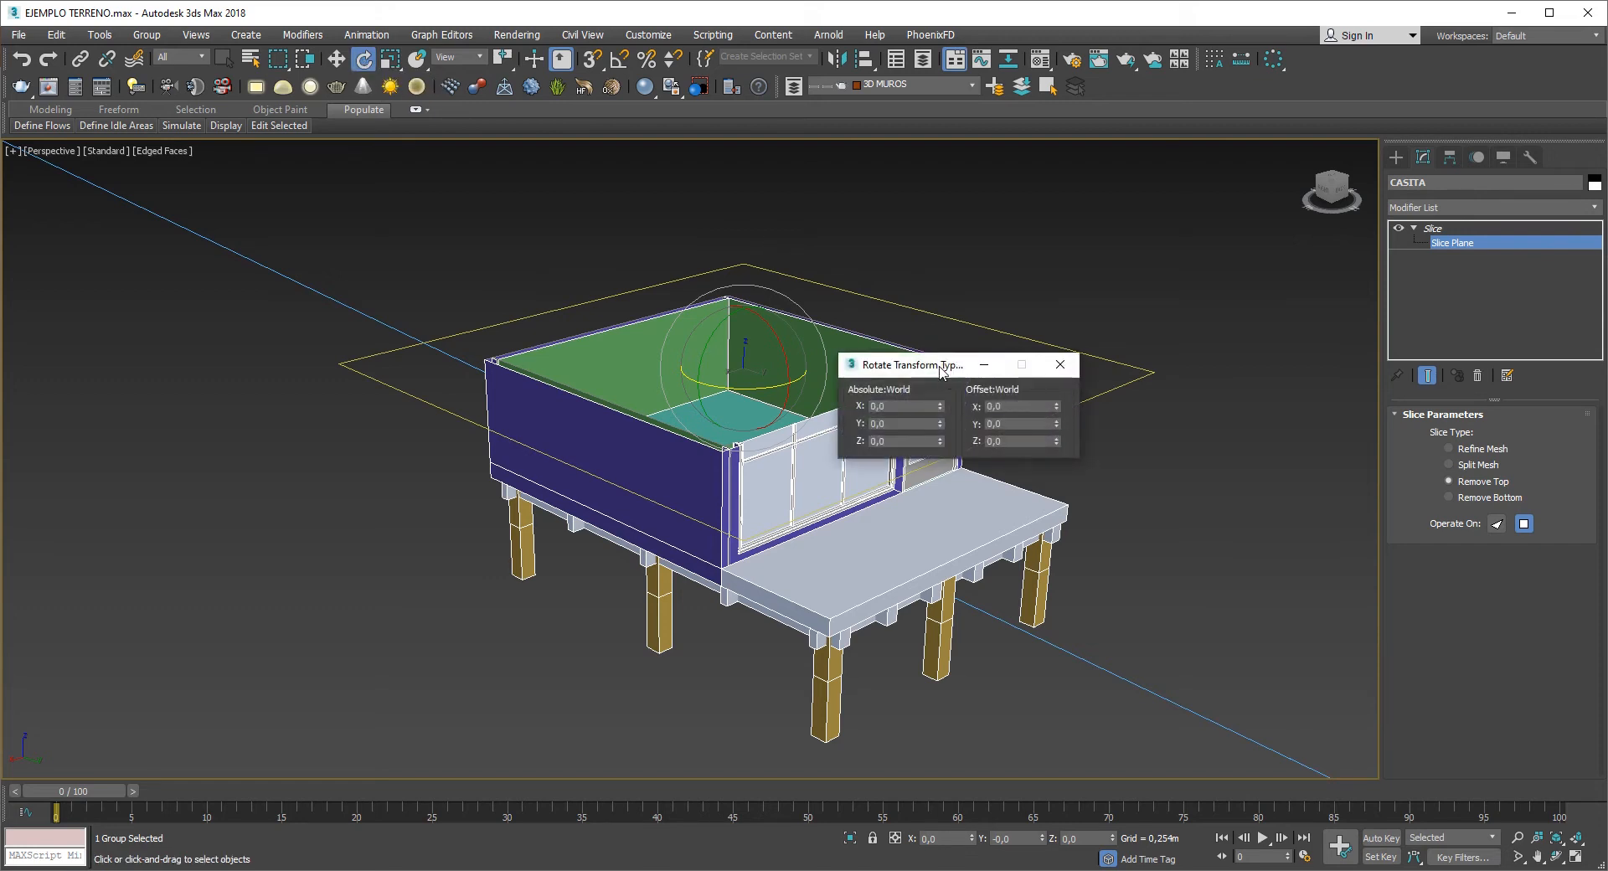
drag(940, 369, 1124, 293)
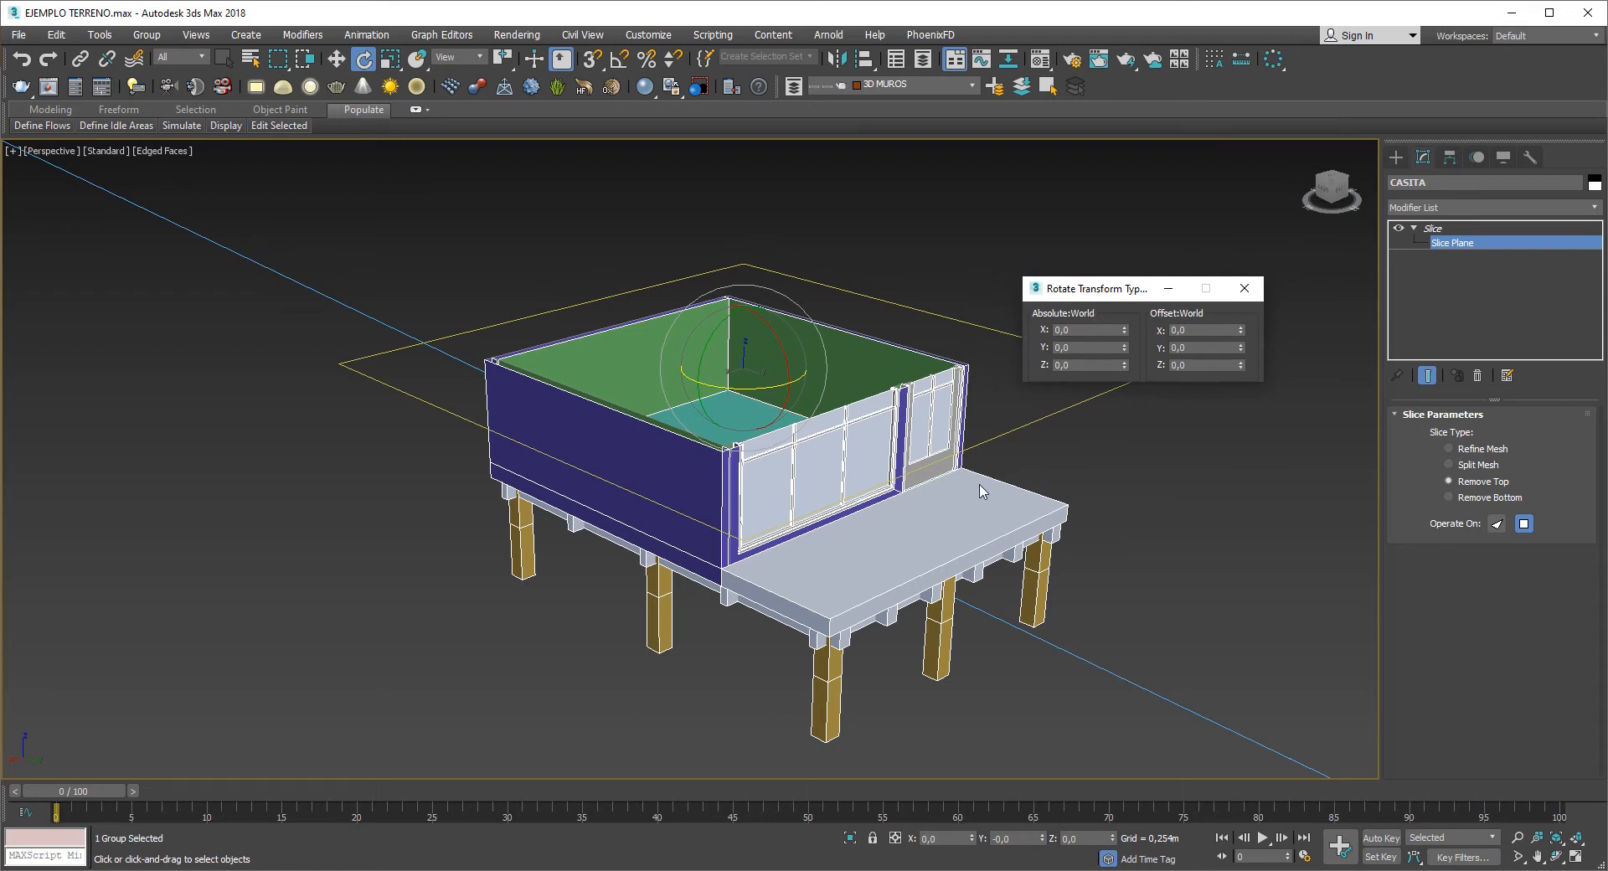
drag(1092, 293, 1095, 216)
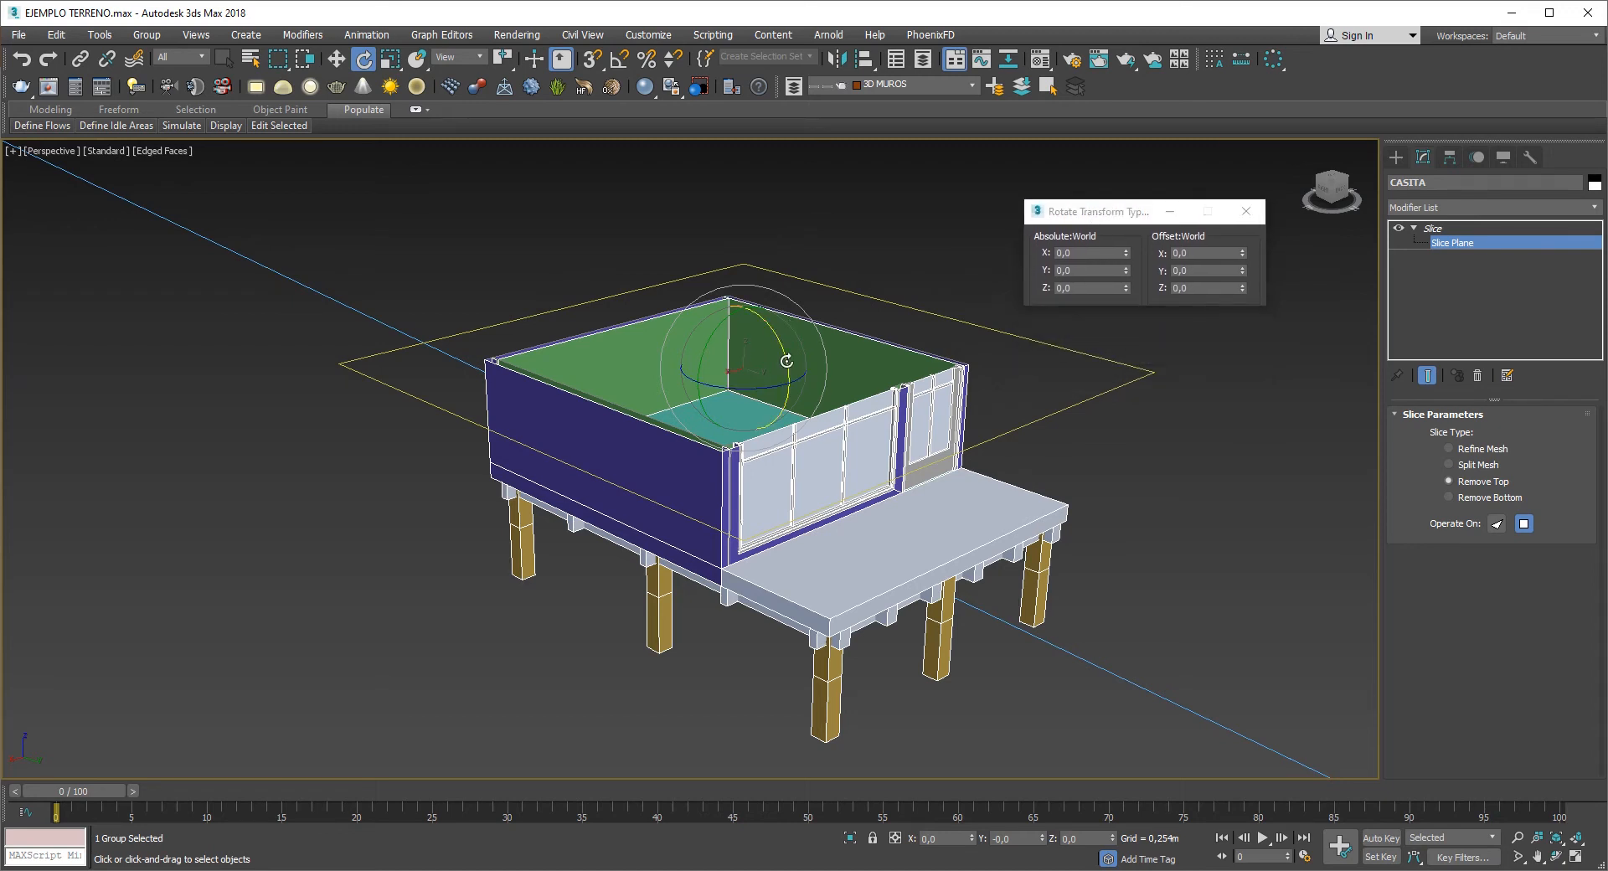
- Try tilting the slice plane freehand about its X axis in two turns, and undo both rotations
drag(789, 369, 806, 436)
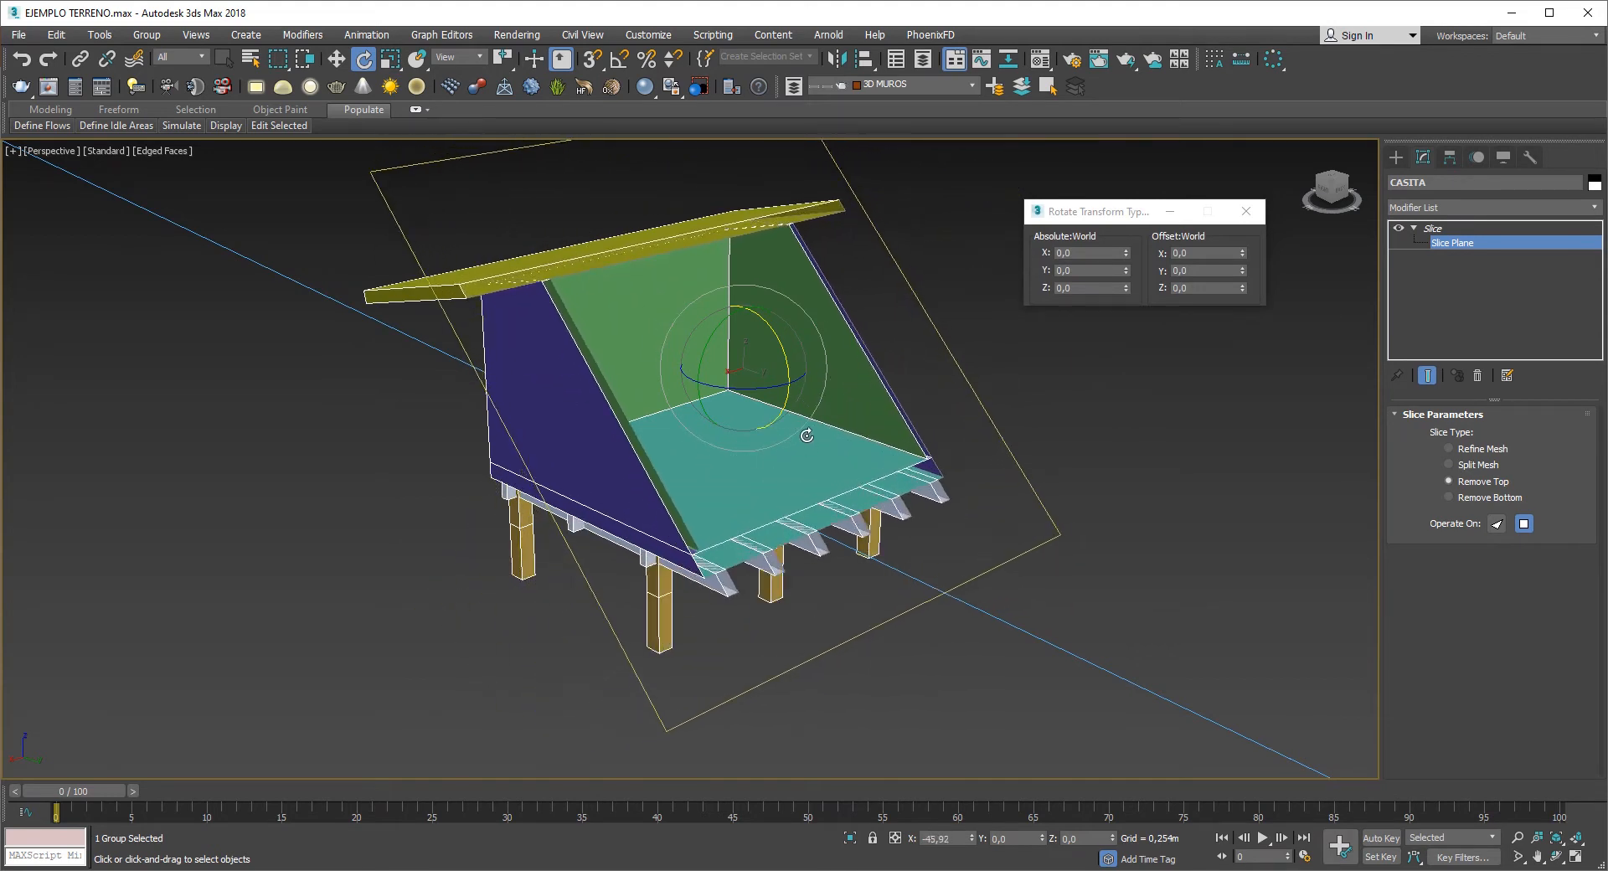
alt+middle_drag(772, 444, 797, 371)
drag(797, 371, 788, 450)
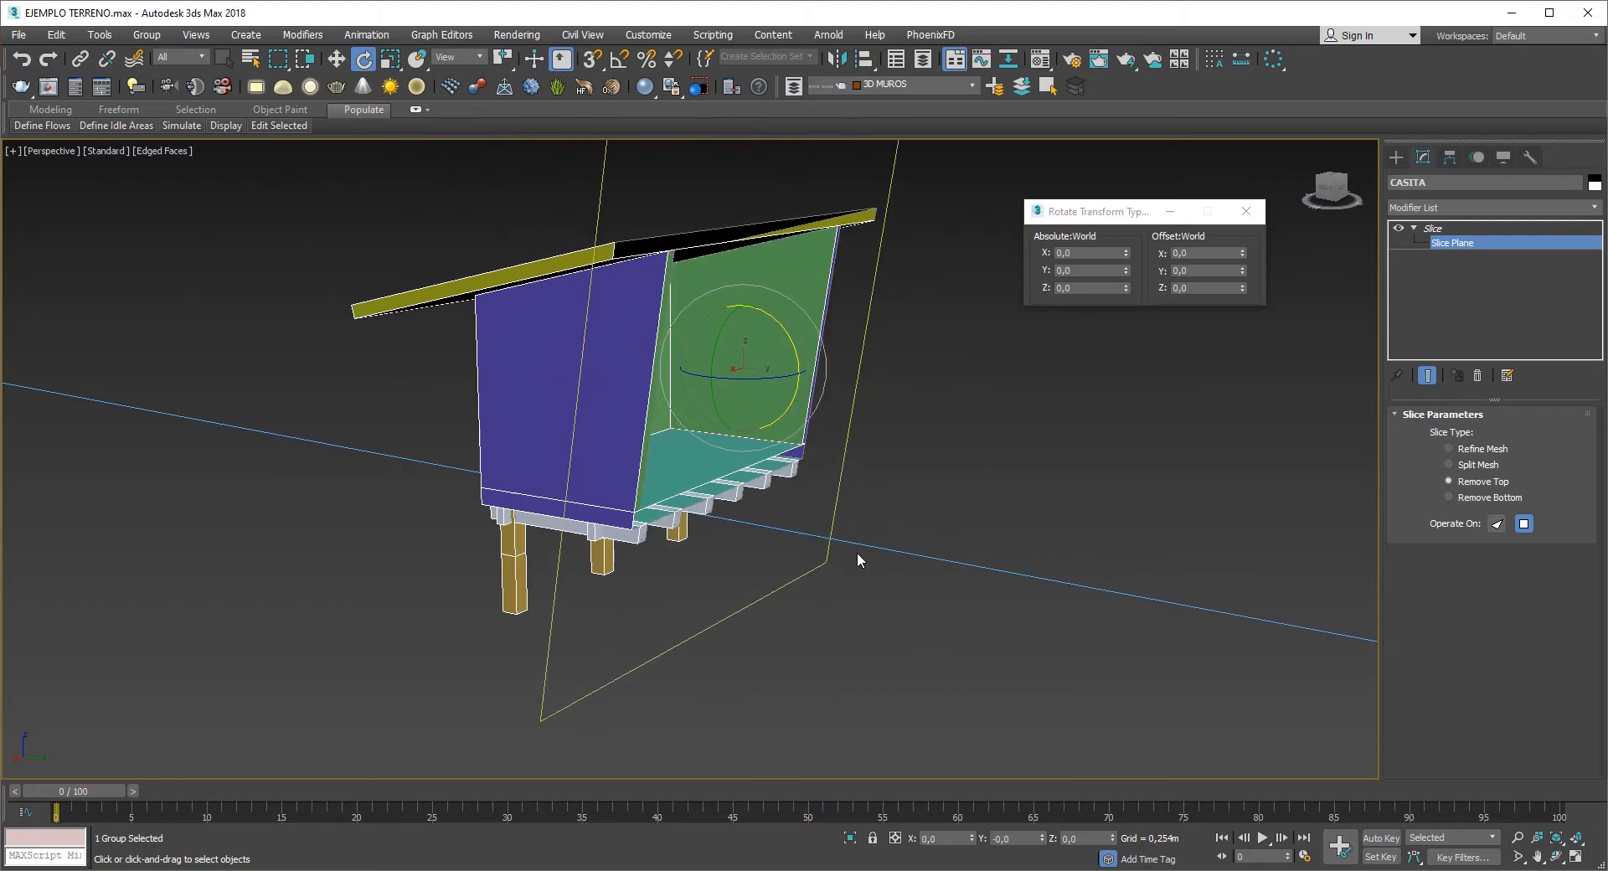
key(ctrl+z)
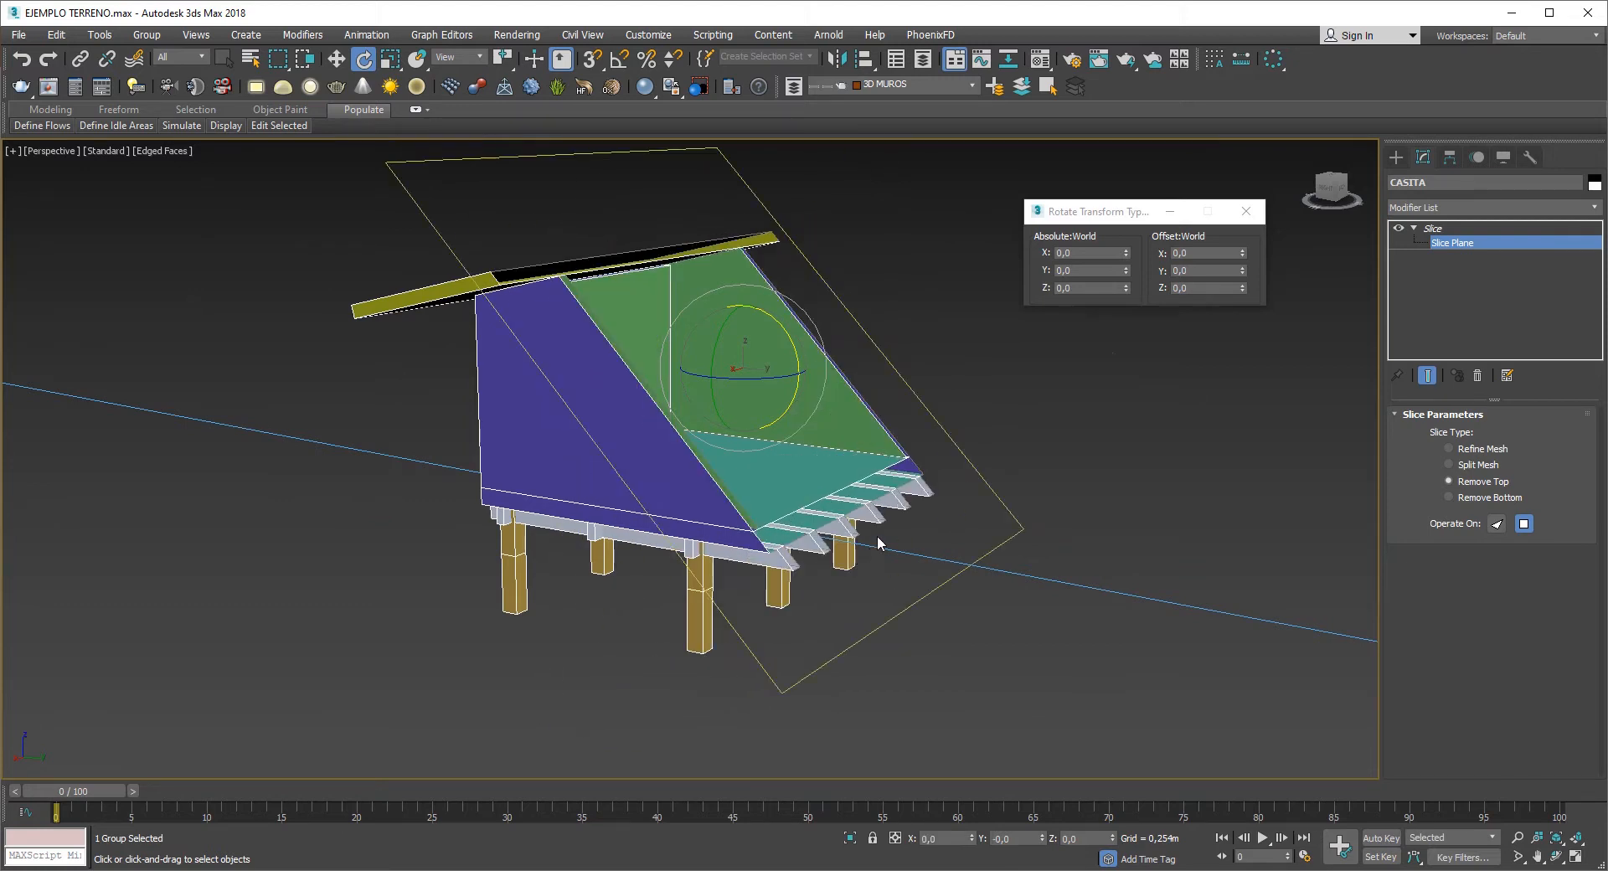
key(ctrl+z)
- Rotate the slice plane 90 degrees about the X axis with an exact value, cutting the house vertically
click(1081, 251)
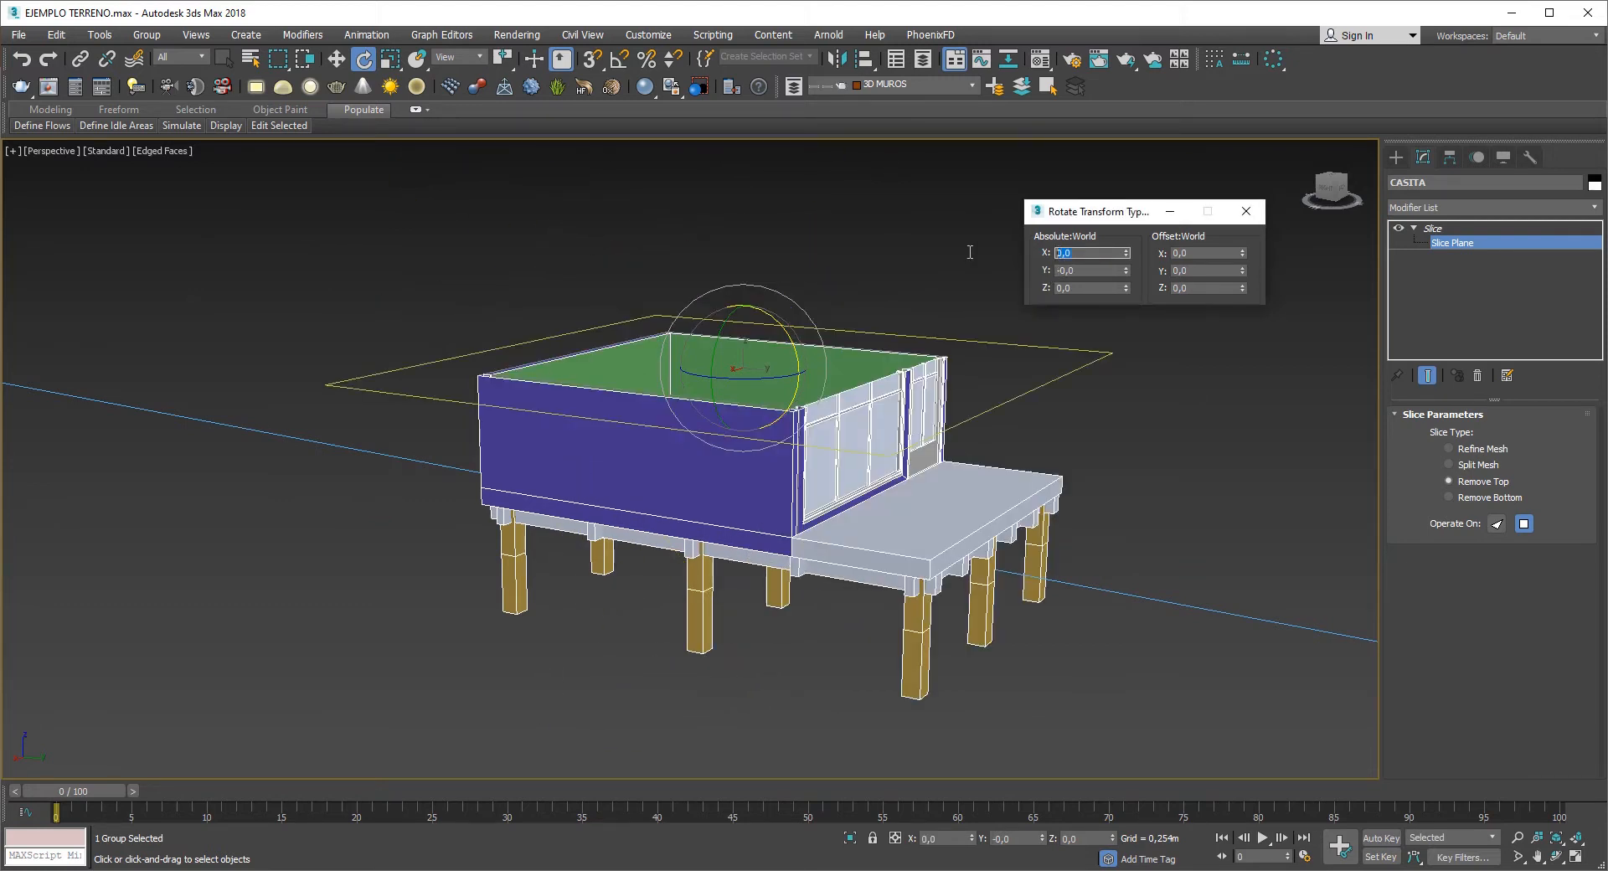
text(90)
key(Return)
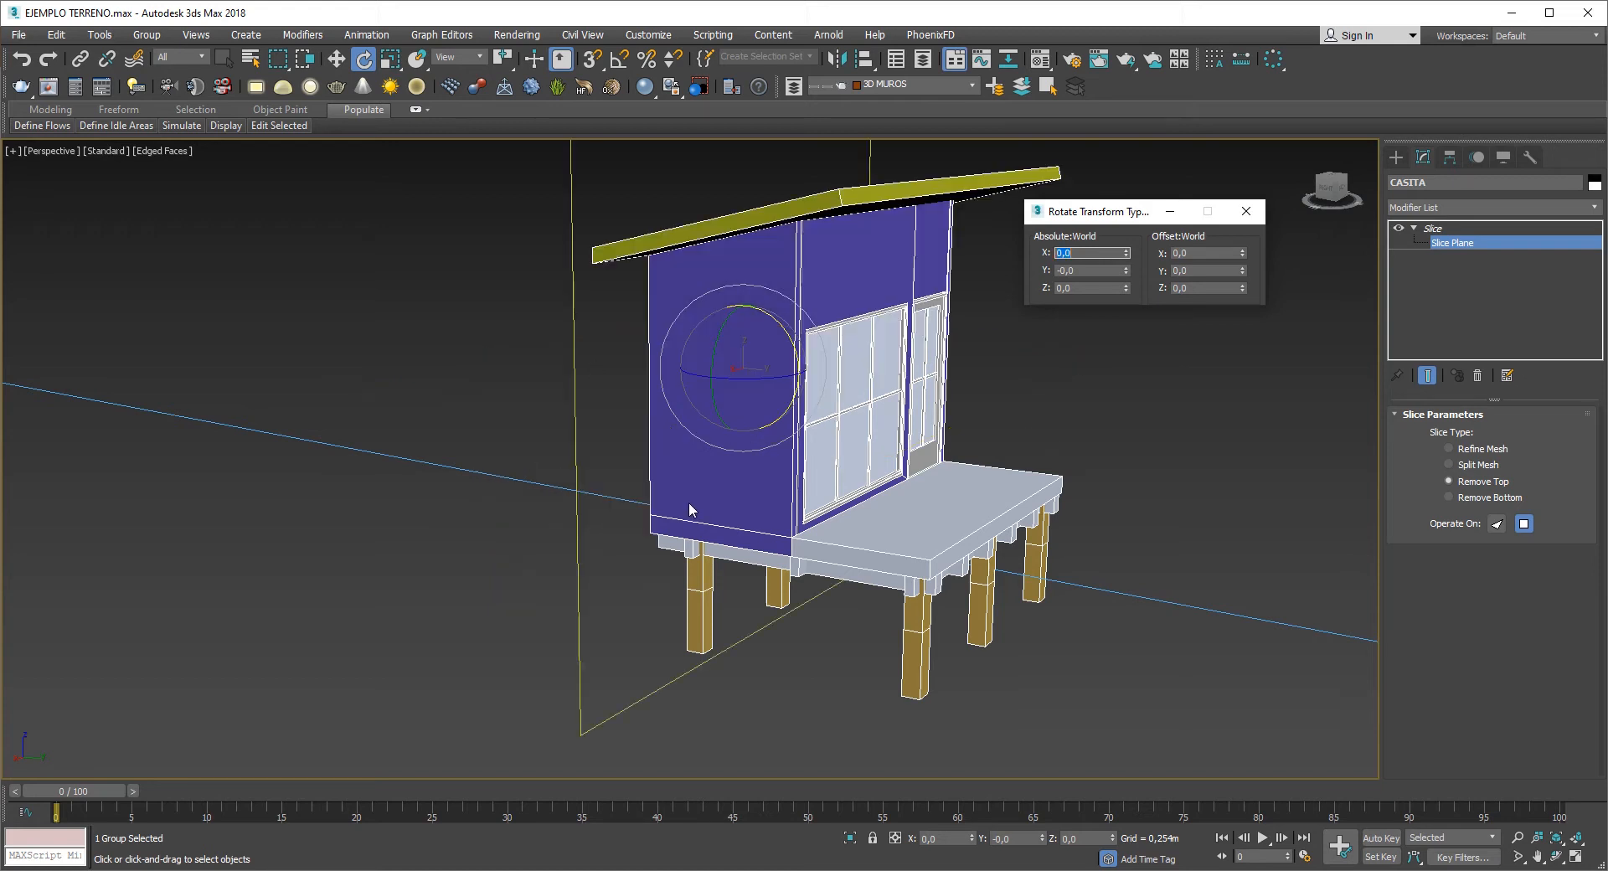
alt+middle_drag(689, 509, 870, 477)
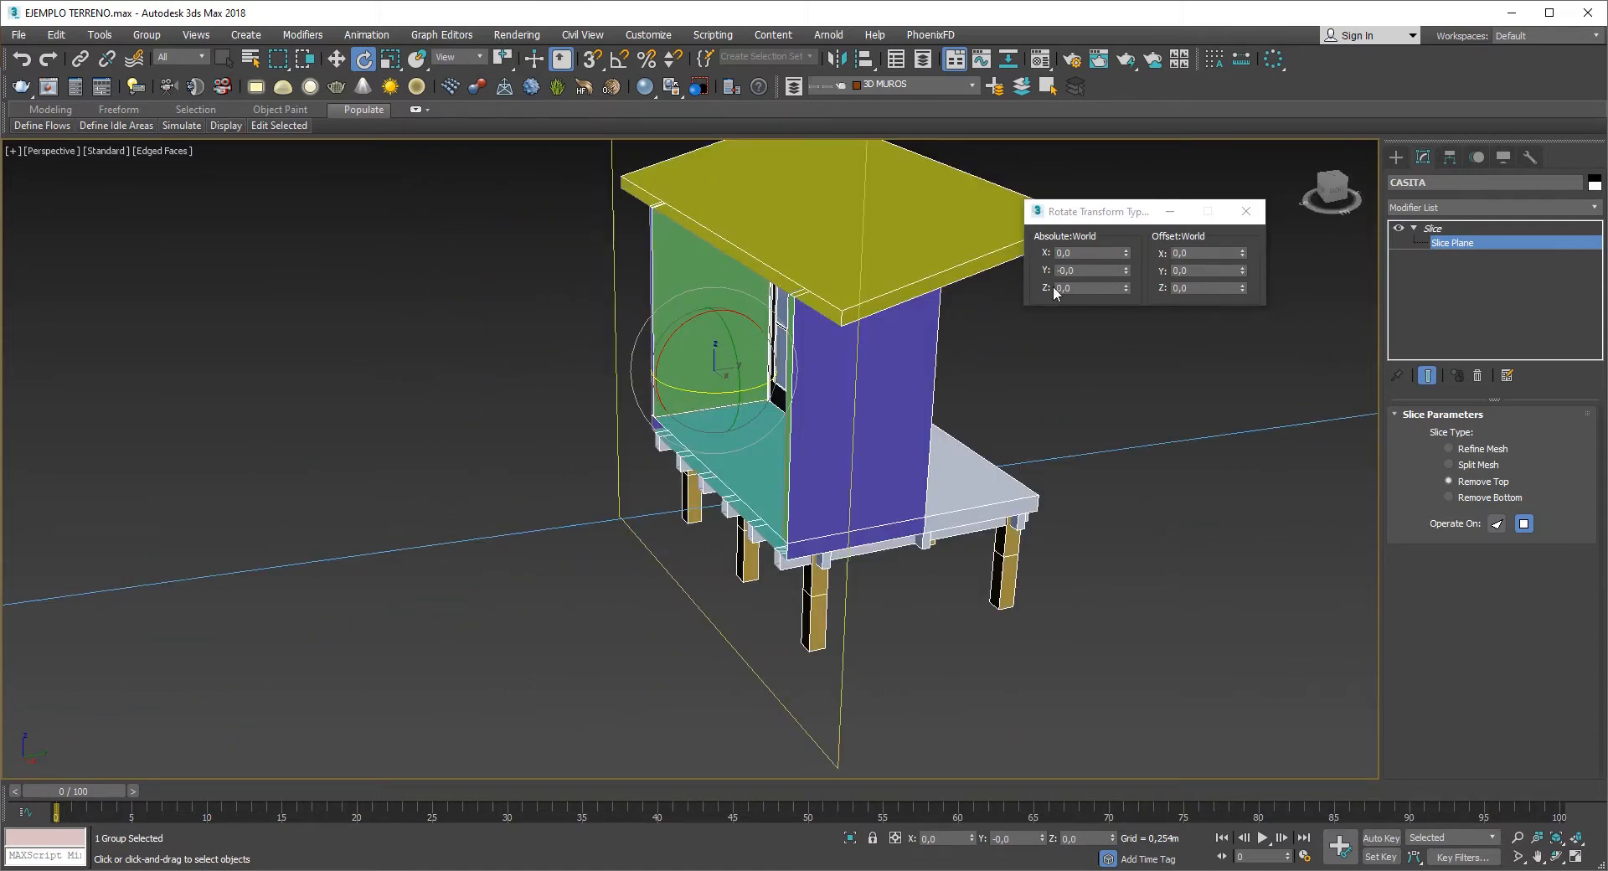
- Rotate the vertical slice plane 90 degrees about the Z axis to section the house in the other direction
click(1100, 288)
text(90)
key(Return)
alt+middle_drag(754, 377, 835, 367)
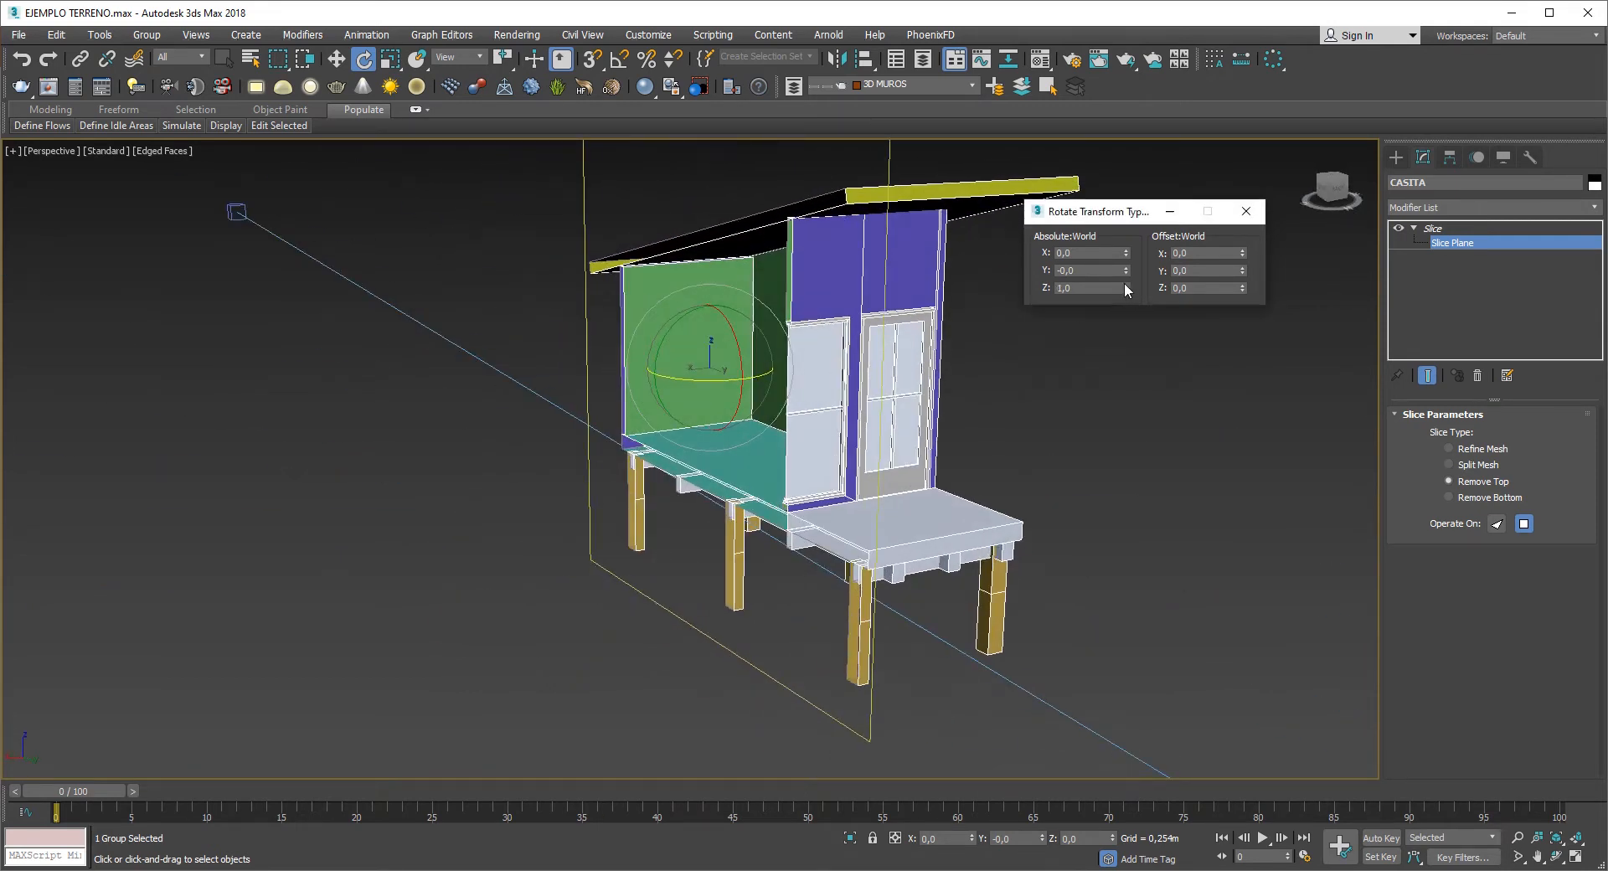
- Try turning the vertical slice plane further about the Z axis and rotating it freehand, undoing each attempt
mouse_move(1124, 285)
mouse_down()
mouse_move(1126, 331)
mouse_move(1127, 256)
mouse_up()
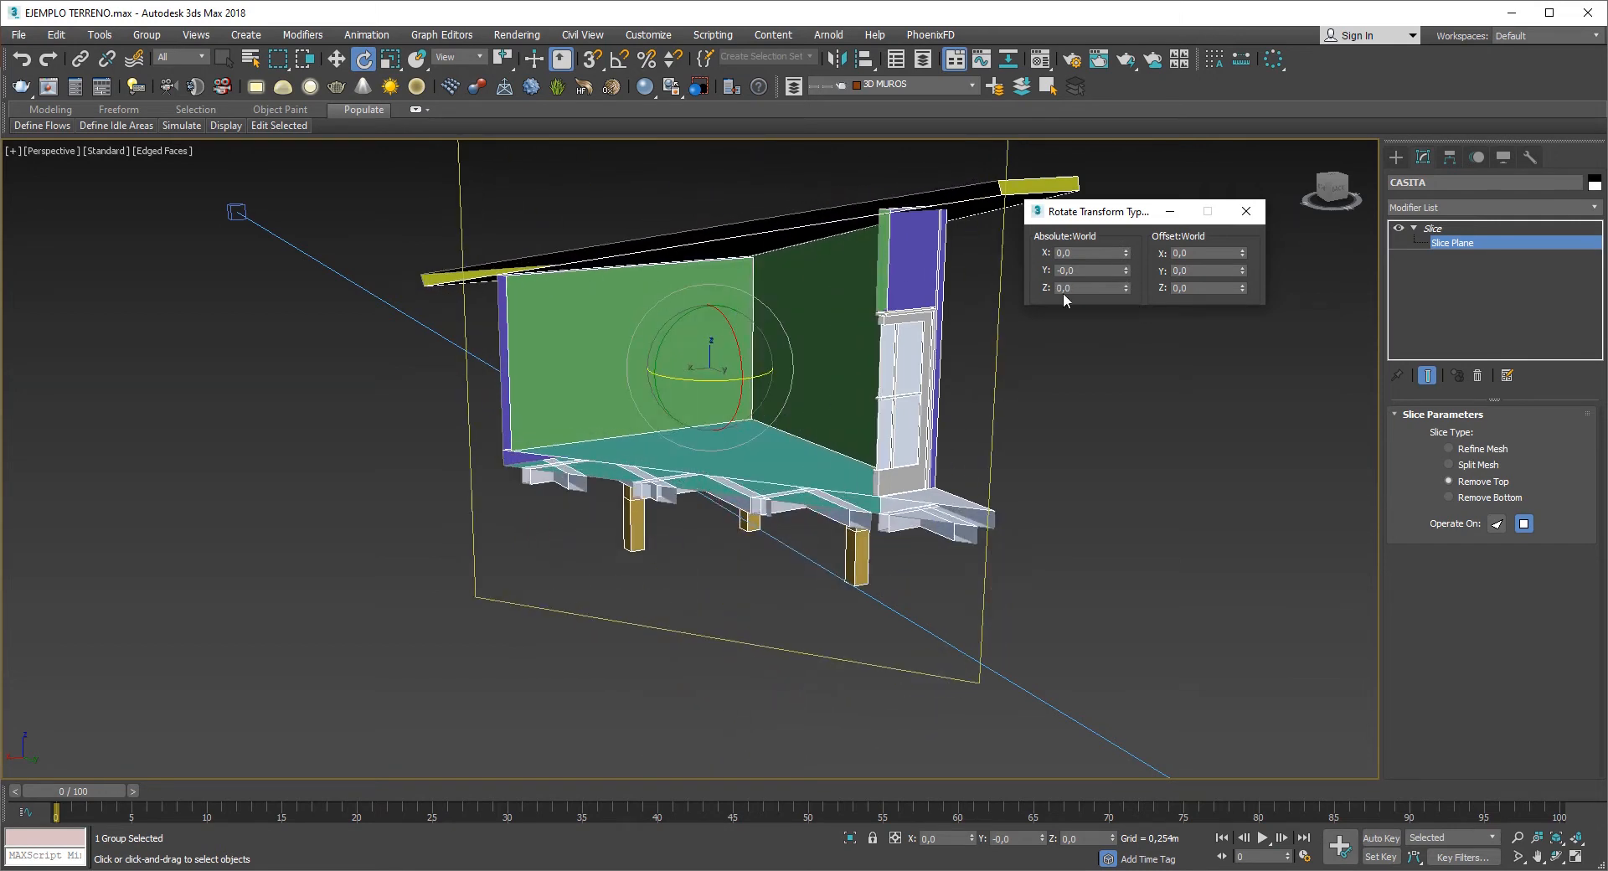
key(ctrl+z)
drag(726, 384, 734, 420)
key(ctrl+z)
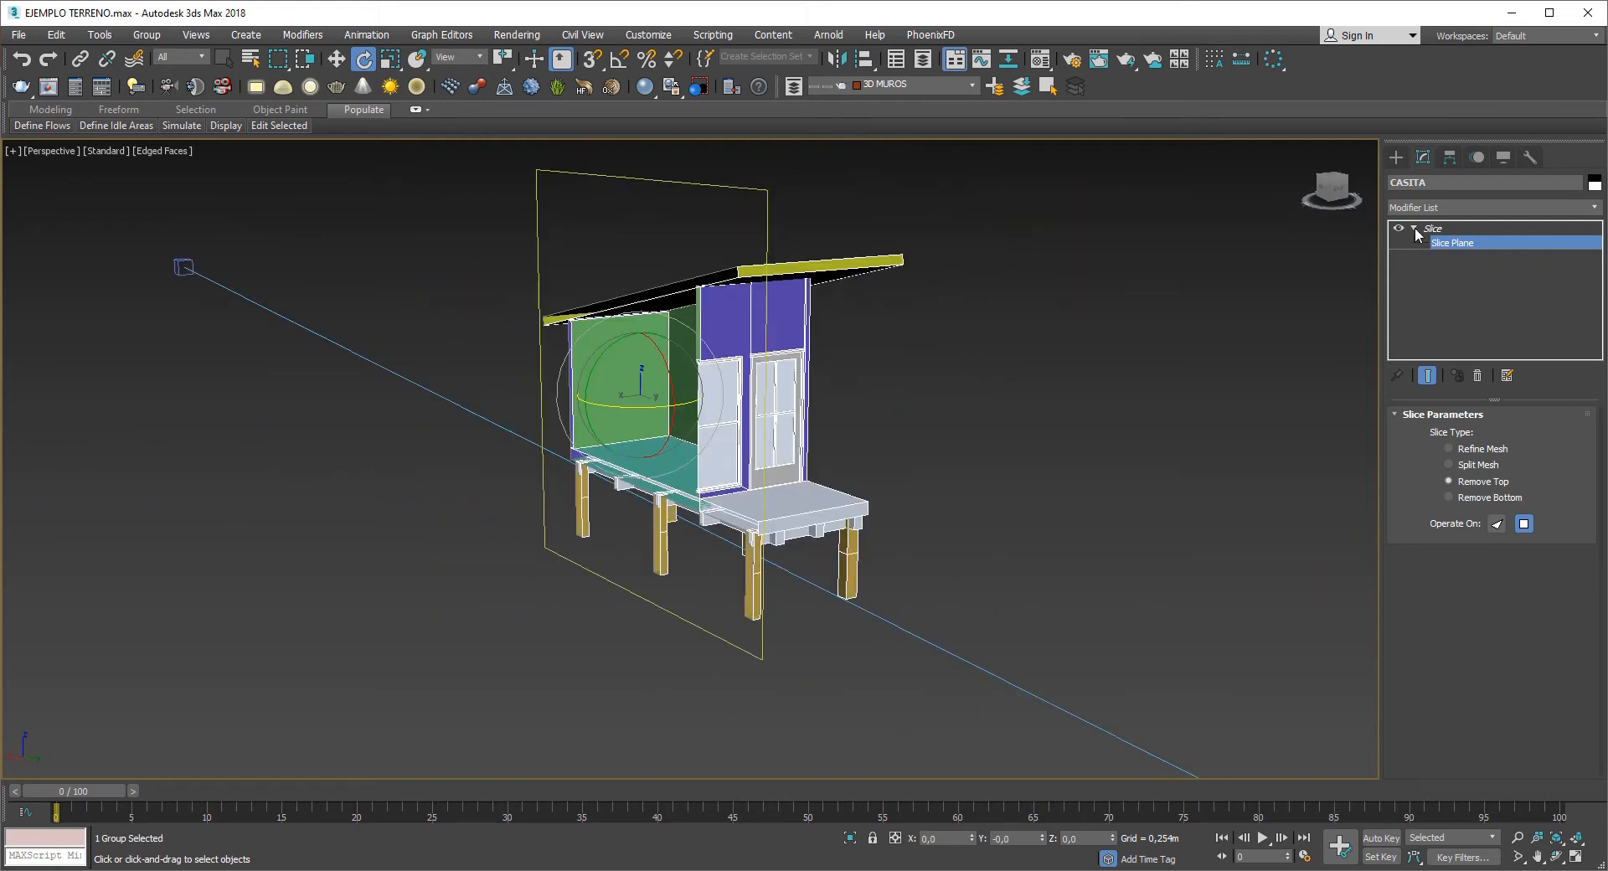
- Turn the Slice modifier off and back on to compare the whole house with its vertical section
click(1413, 228)
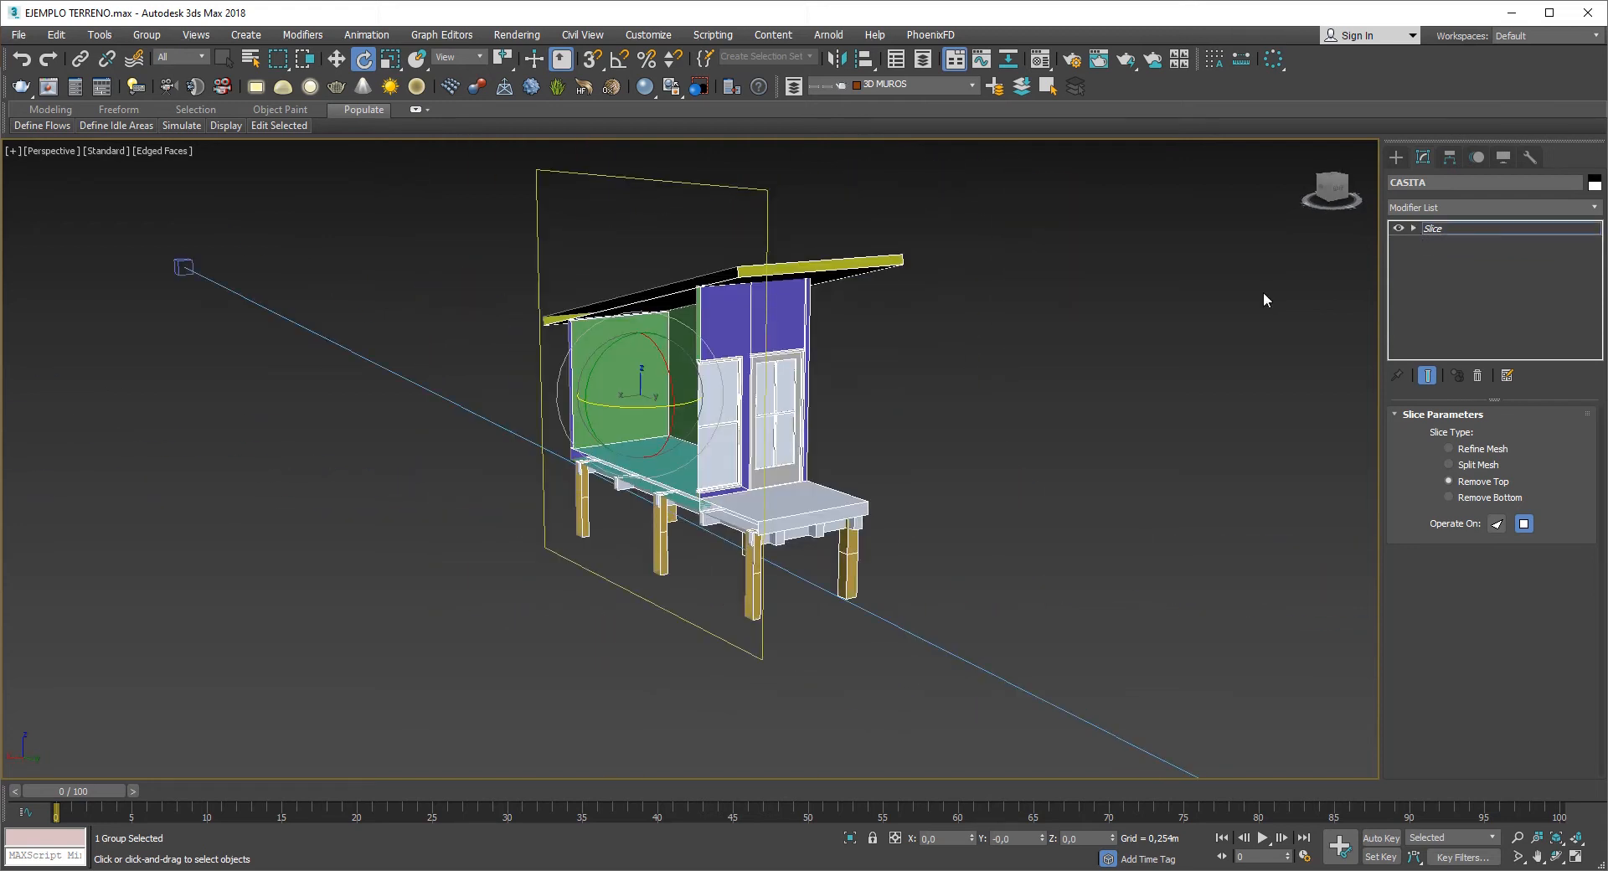
click(1396, 228)
scroll(834, 515, down, 4)
alt+middle_drag(834, 515, 767, 494)
click(1396, 228)
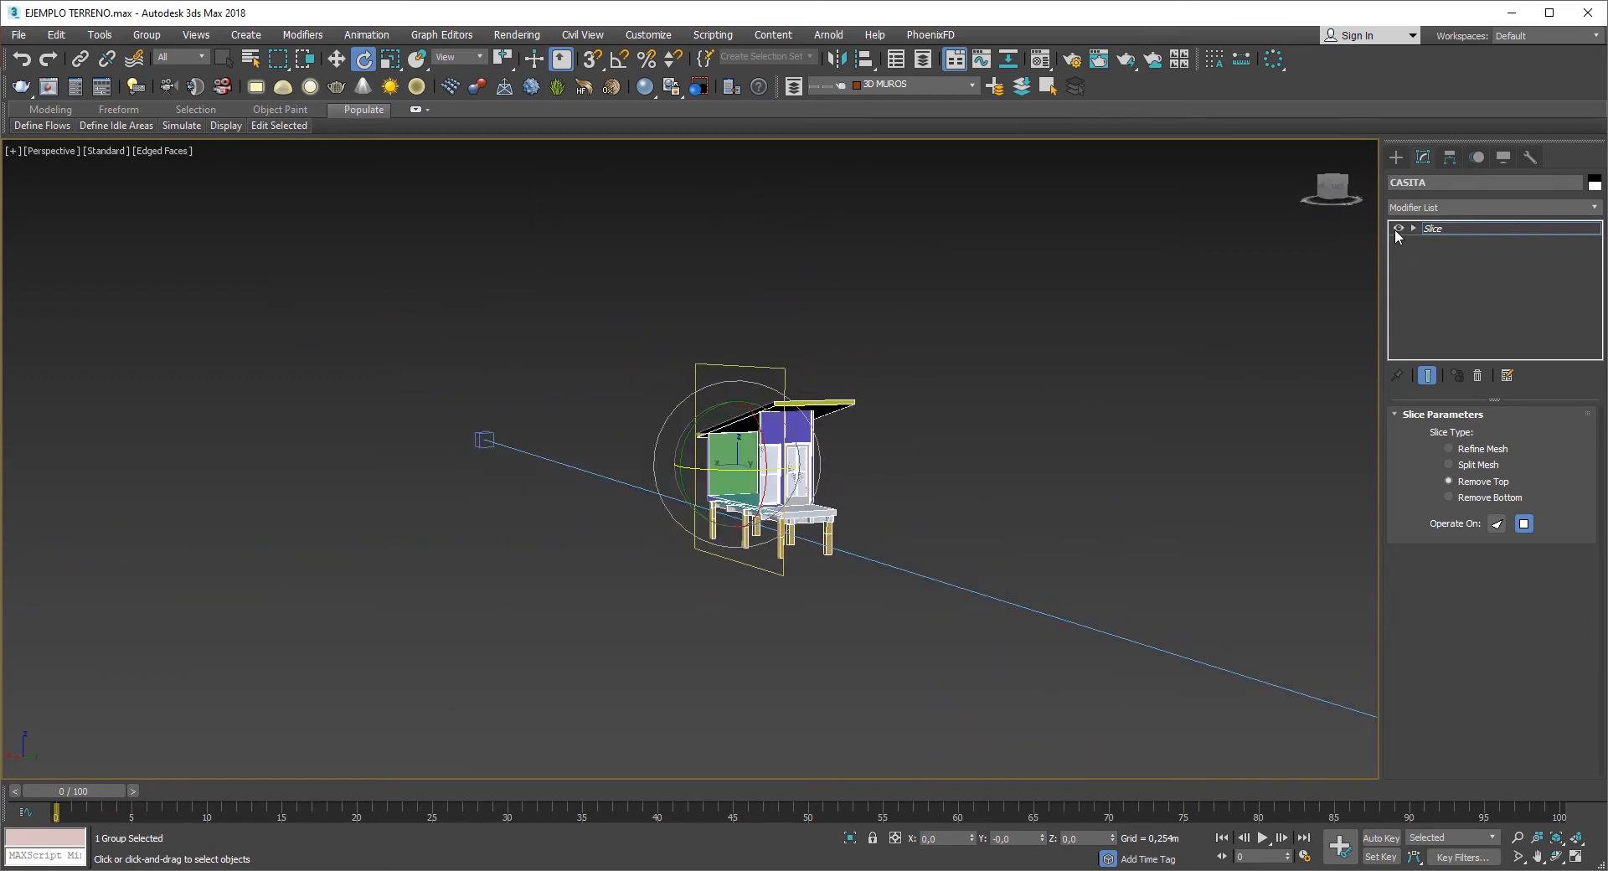
scroll(789, 474, up, 5)
scroll(789, 474, down, 2)
alt+middle_drag(792, 476, 745, 406)
scroll(661, 490, up, 10)
scroll(662, 484, down, 10)
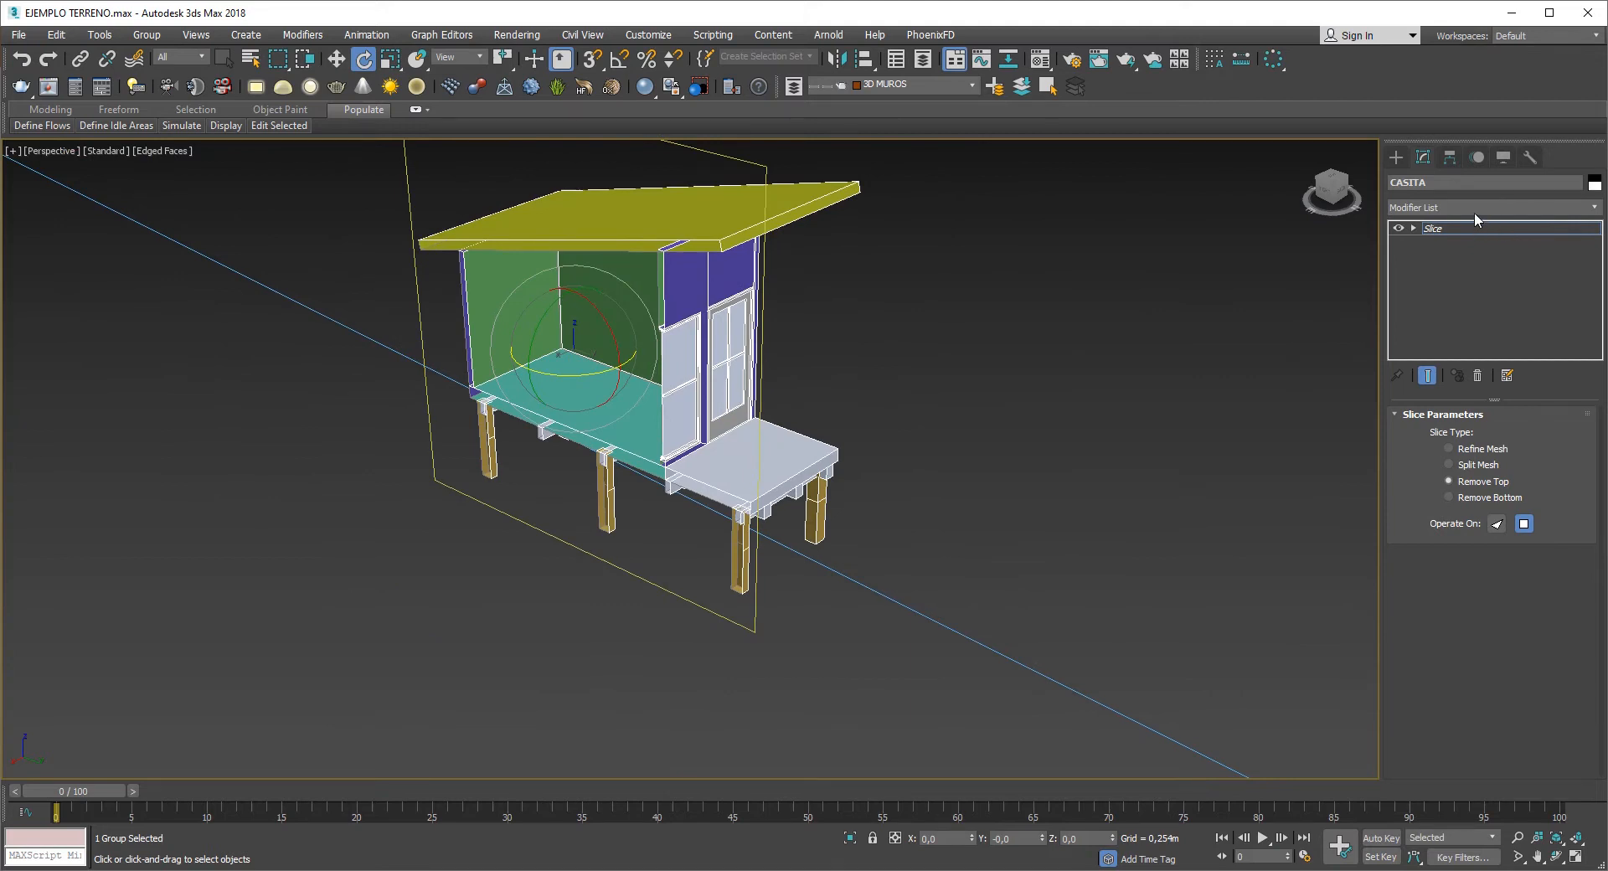
- Disable the first Slice modifier, add a second Slice modifier above it, and re-enable the first one
click(1398, 228)
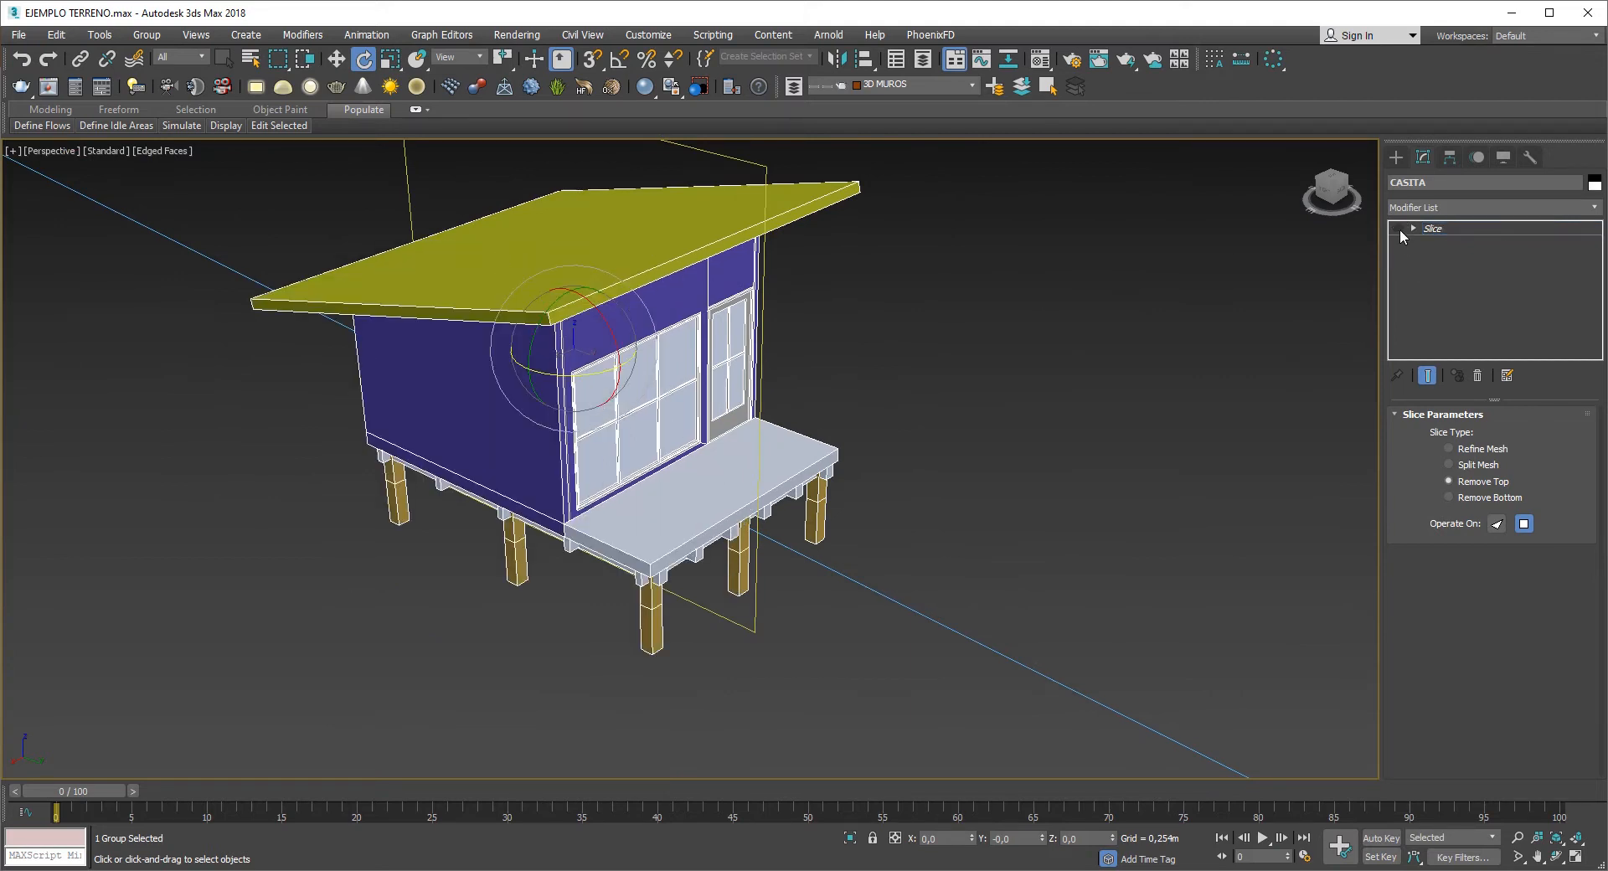
click(1491, 207)
scroll(1490, 205, down, 15)
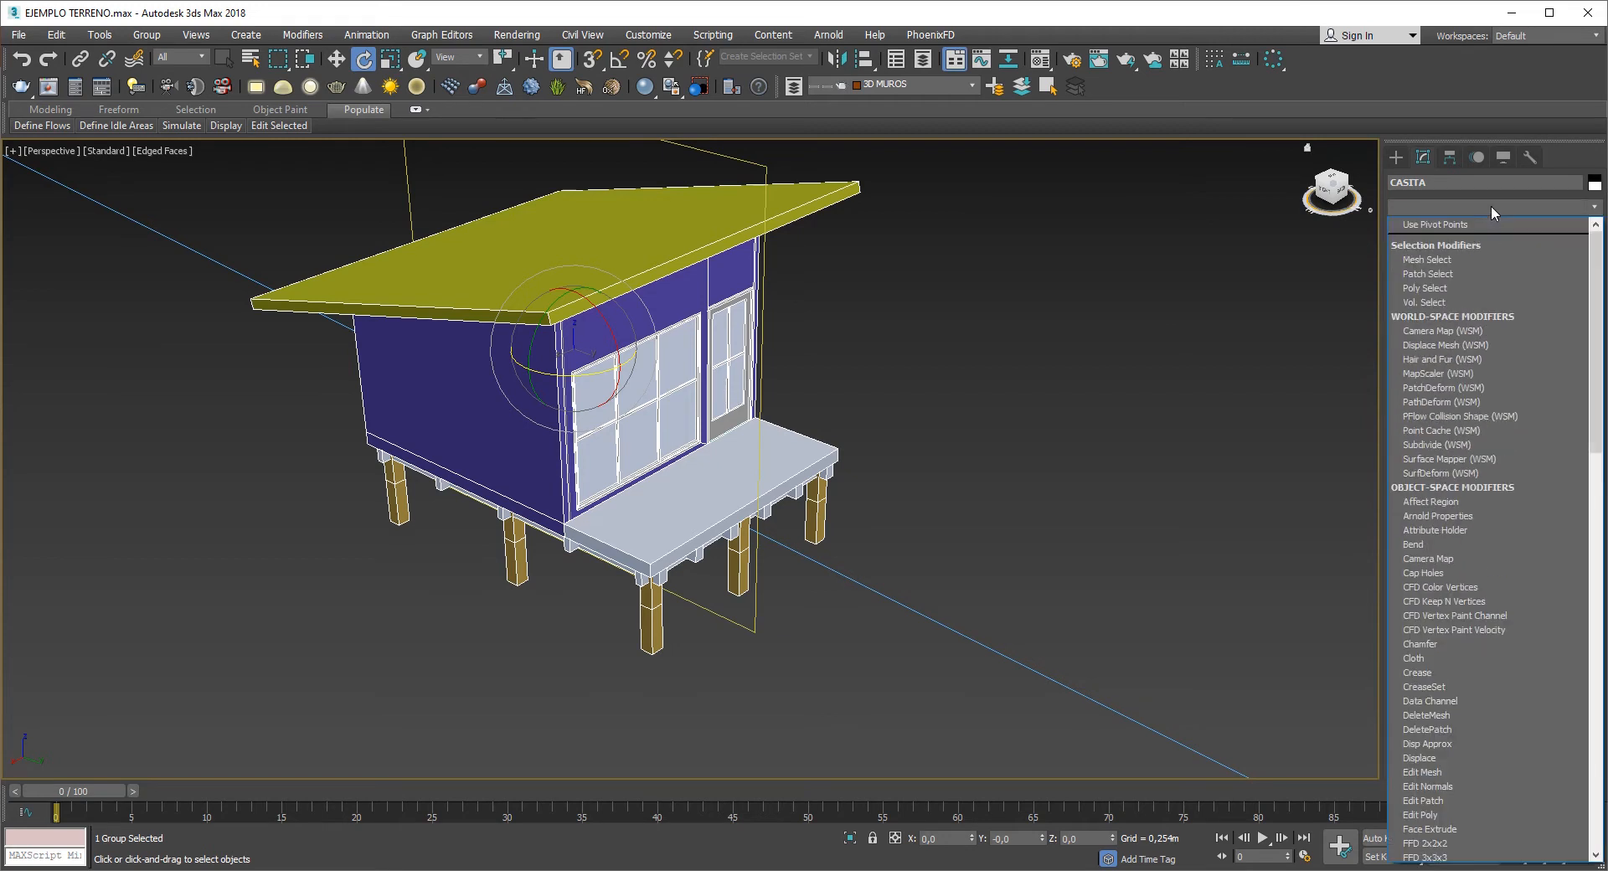
click(1413, 381)
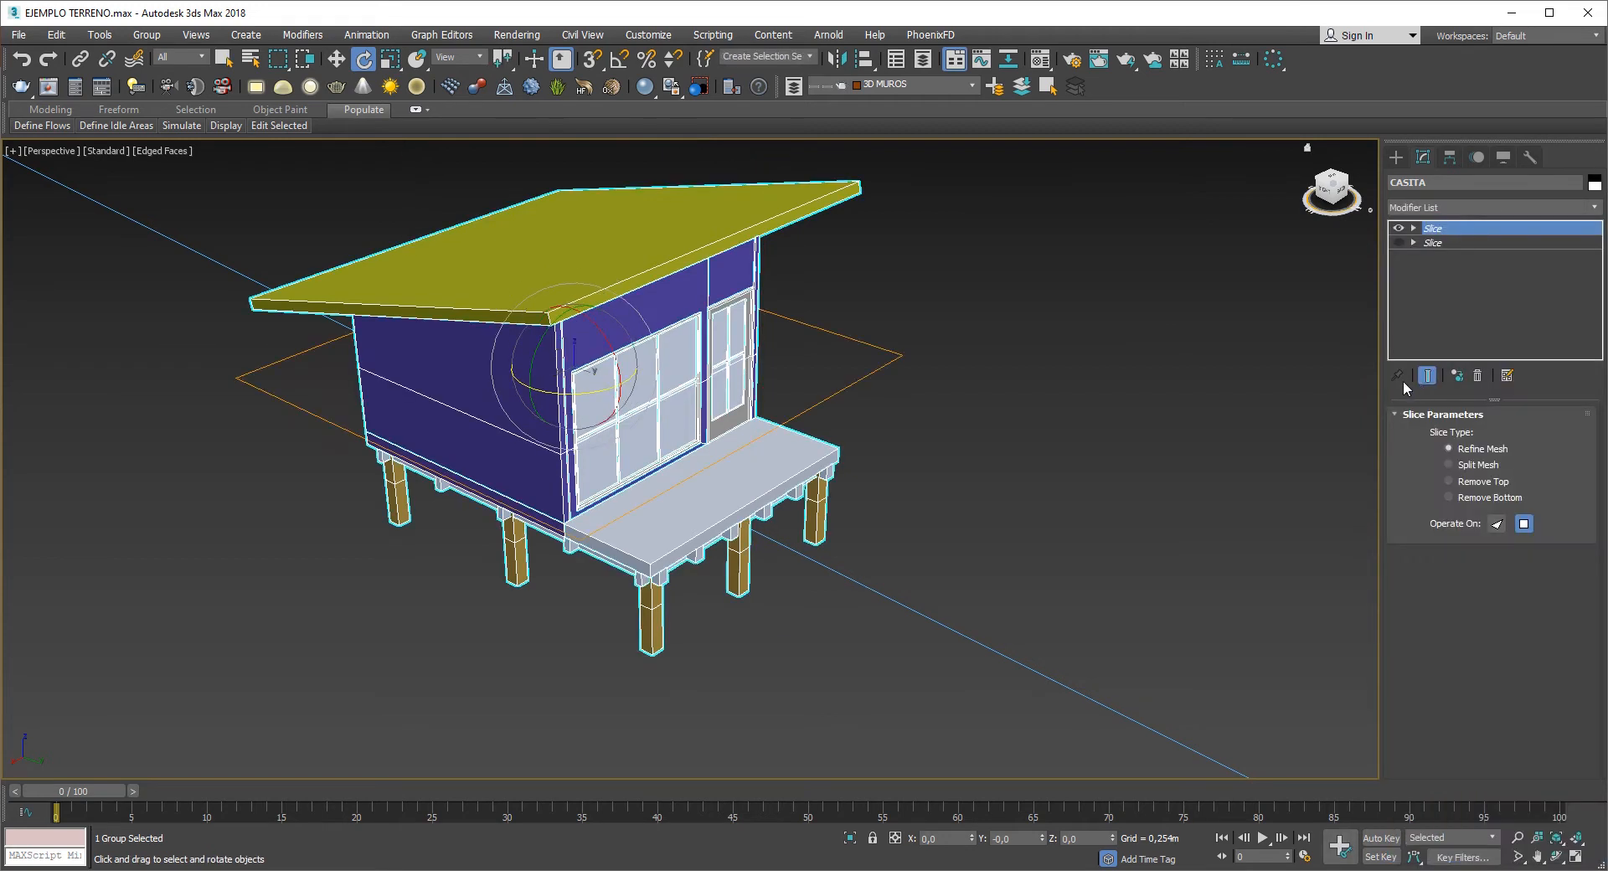
click(1397, 242)
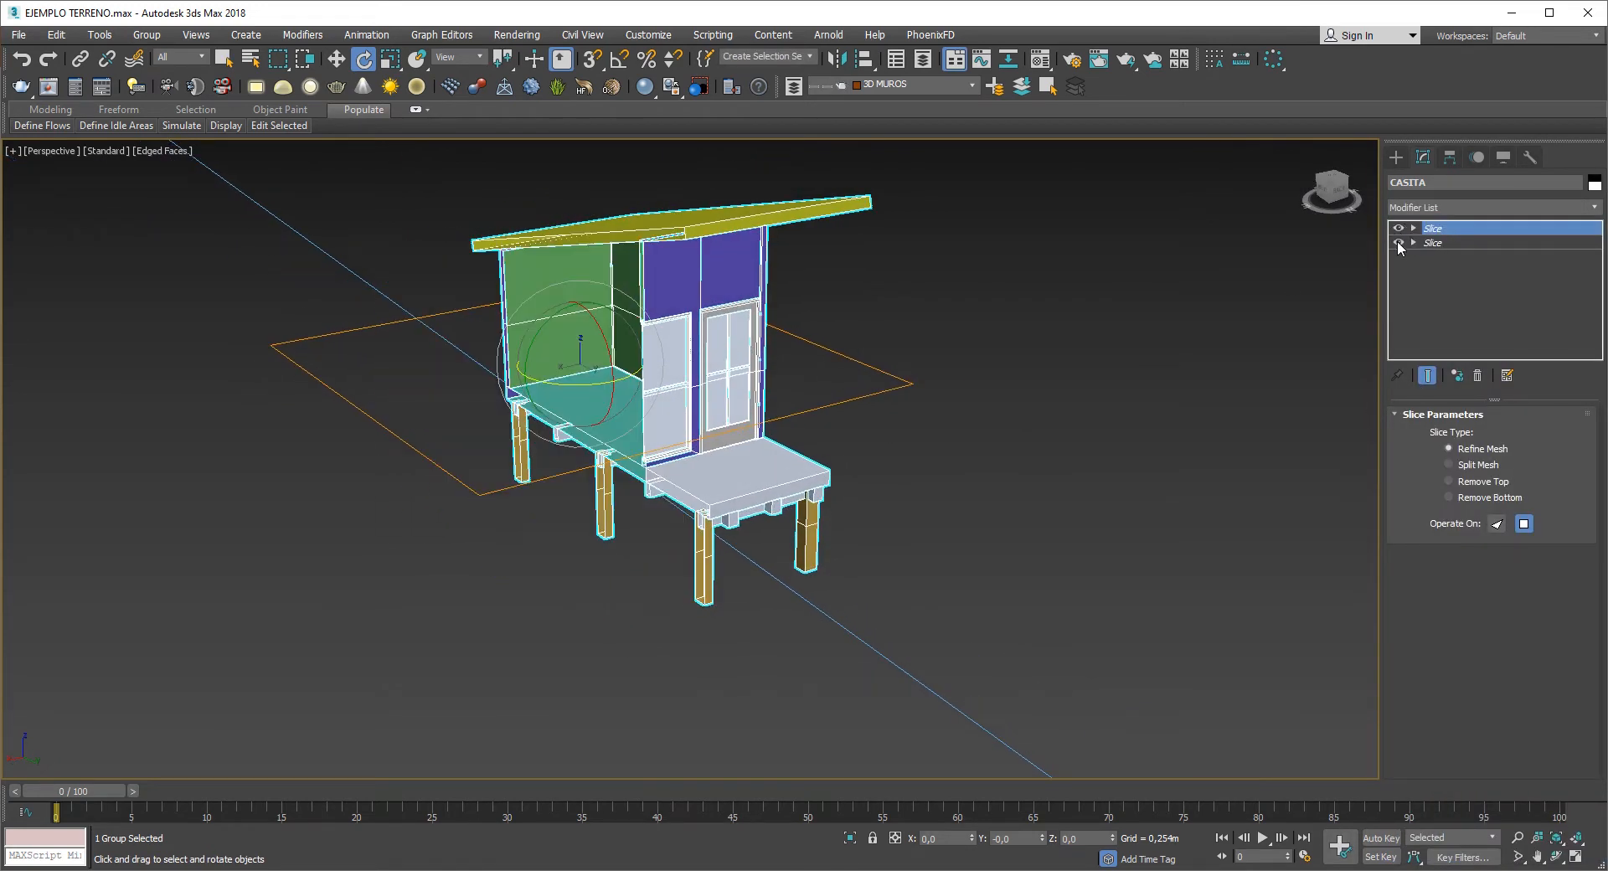
- Select the second Slice modifier's Slice Plane and set its slice type to Remove Top
click(1413, 228)
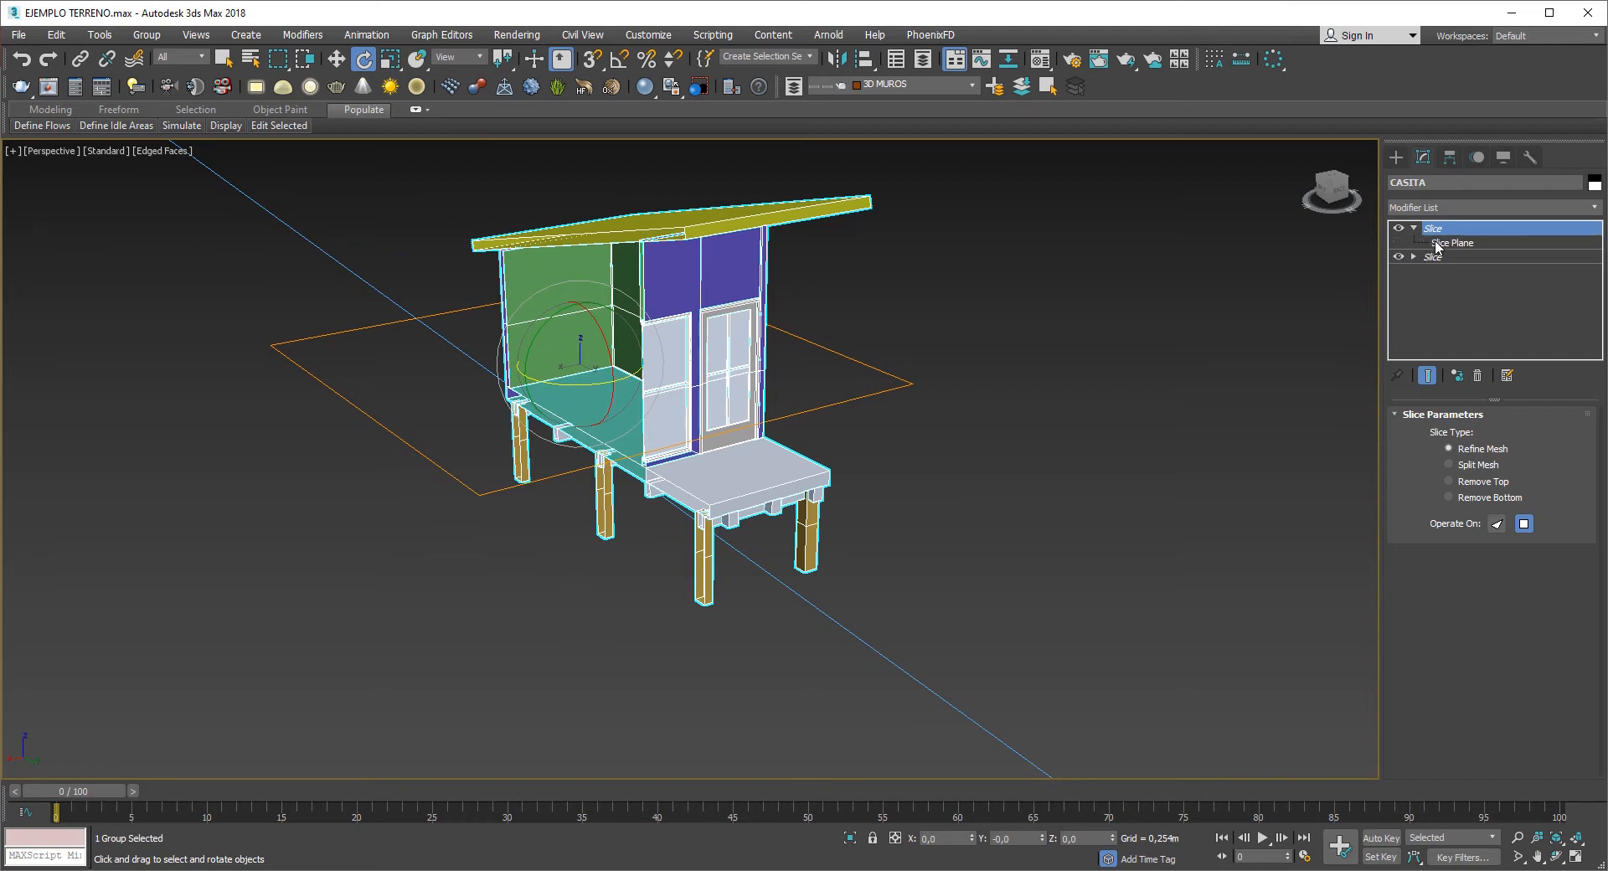
click(1436, 244)
click(1448, 484)
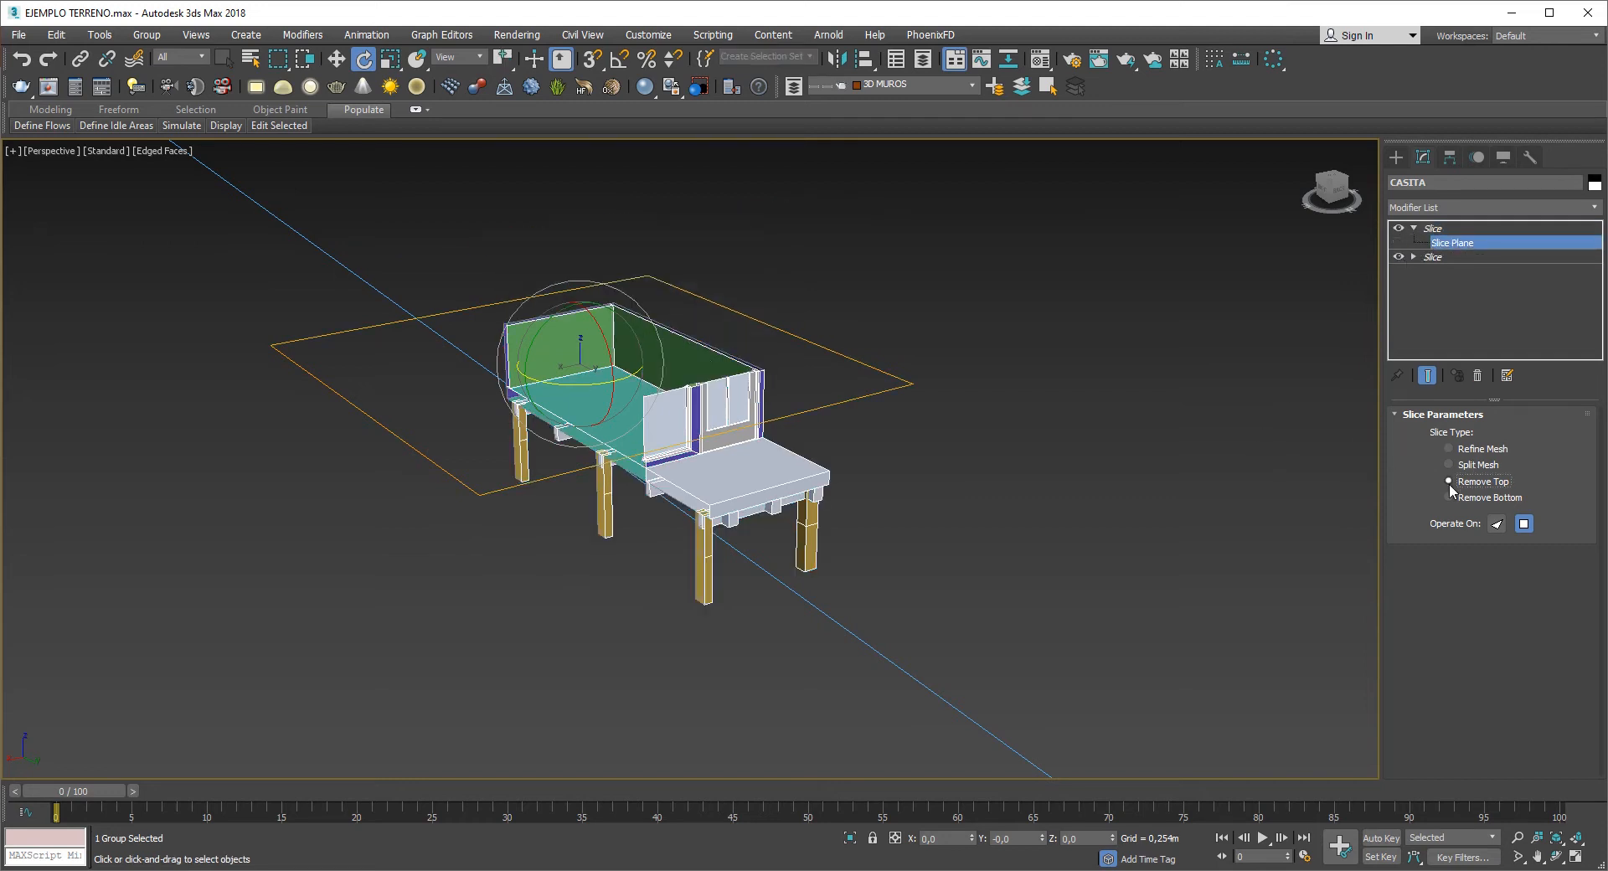
alt+middle_drag(737, 382, 844, 391)
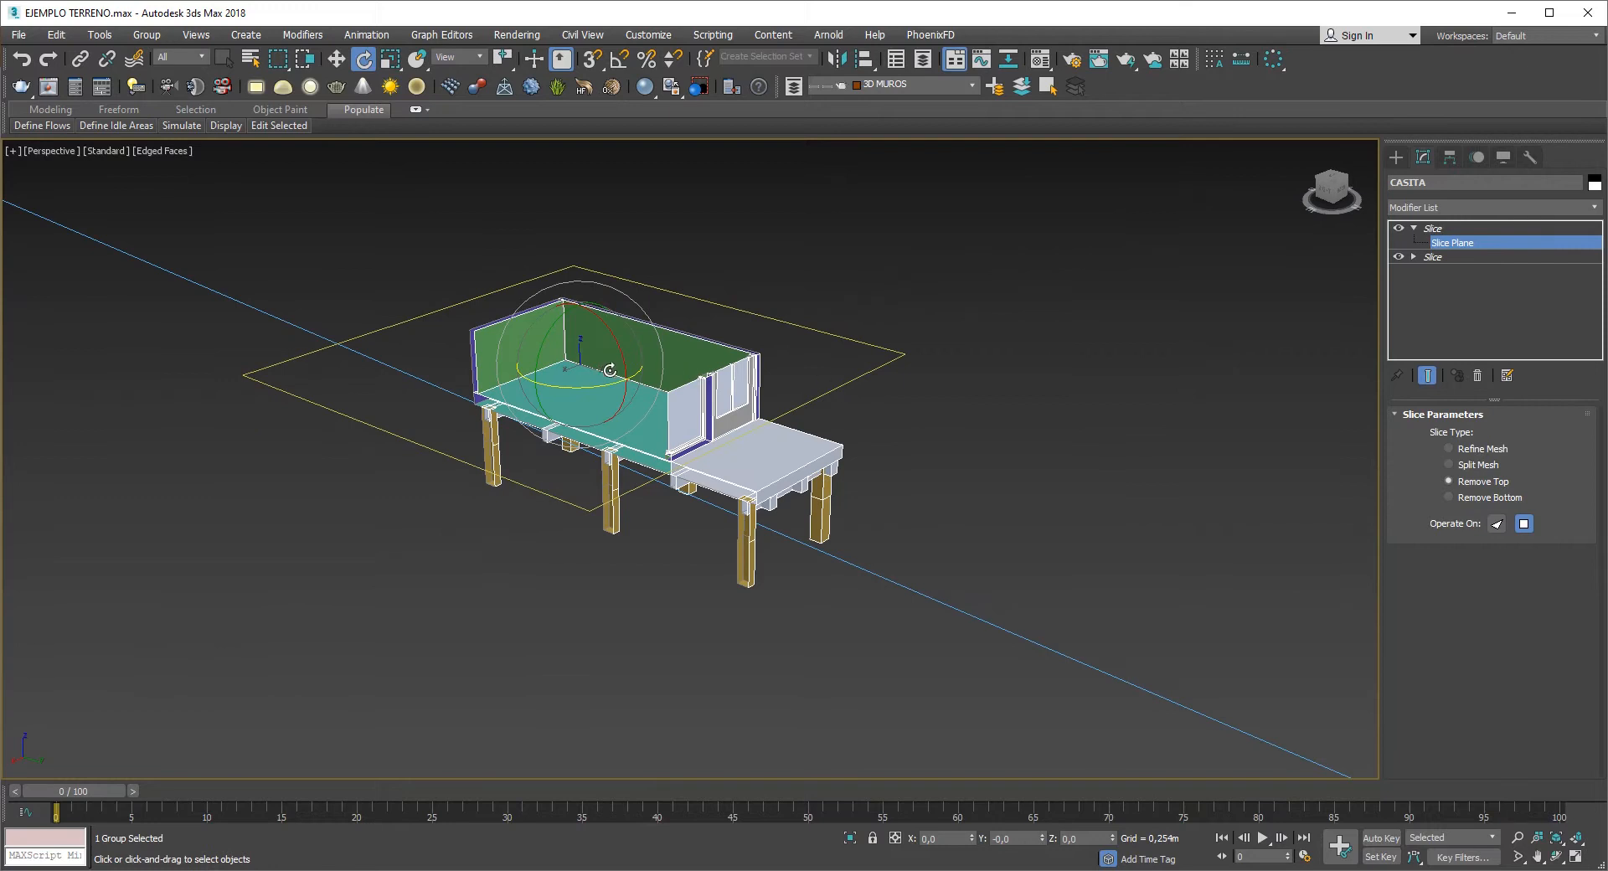
- Try rotating the second slice plane freehand, and undo the rotations together with its Remove Top setting
mouse_move(593, 384)
mouse_down()
mouse_move(587, 400)
mouse_move(611, 383)
mouse_up()
drag(591, 329, 554, 350)
alt+middle_drag(555, 350, 814, 377)
scroll(710, 367, up, 2)
key(ctrl+z)
key(ctrl+z)
scroll(751, 377, down, 2)
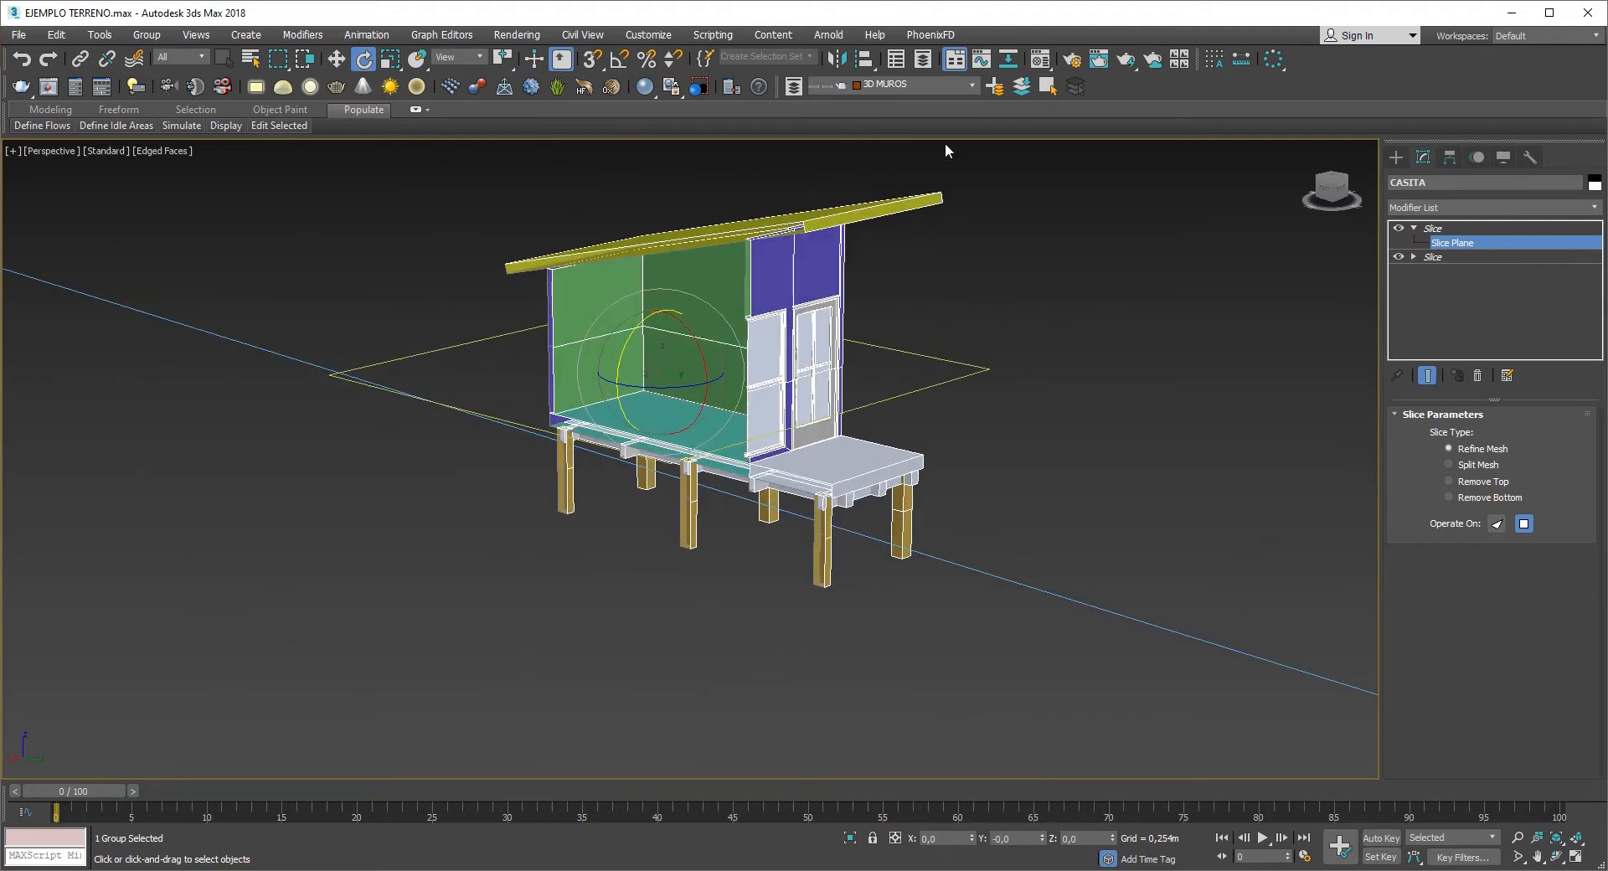
- Examine the vertical section of the house in orthographic projection, from the back and straight from the right side
key(u)
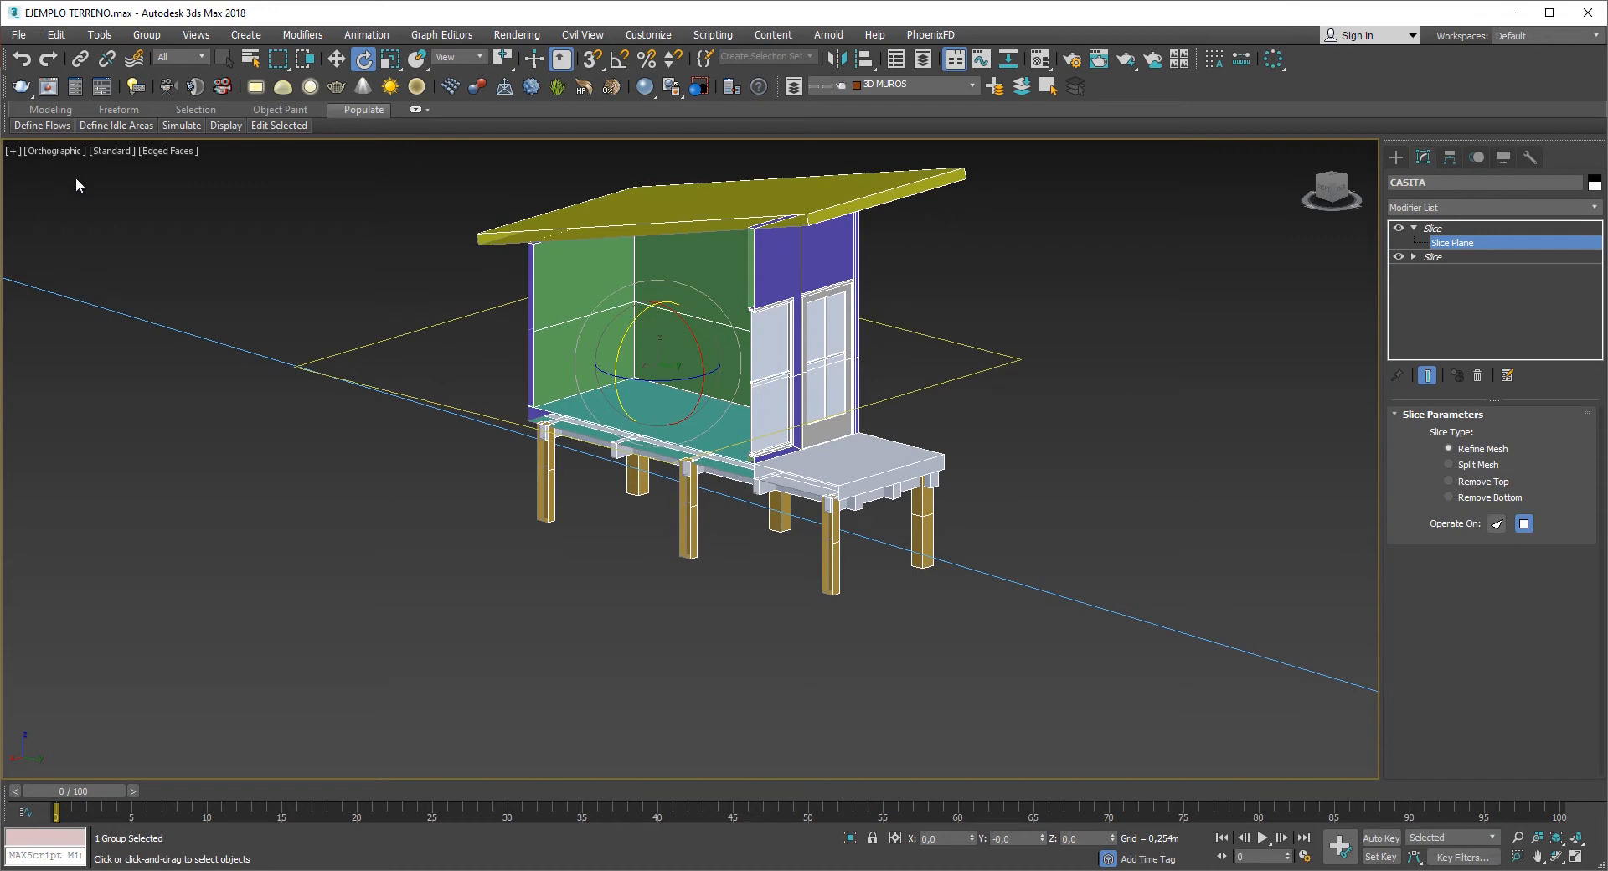
click(1335, 181)
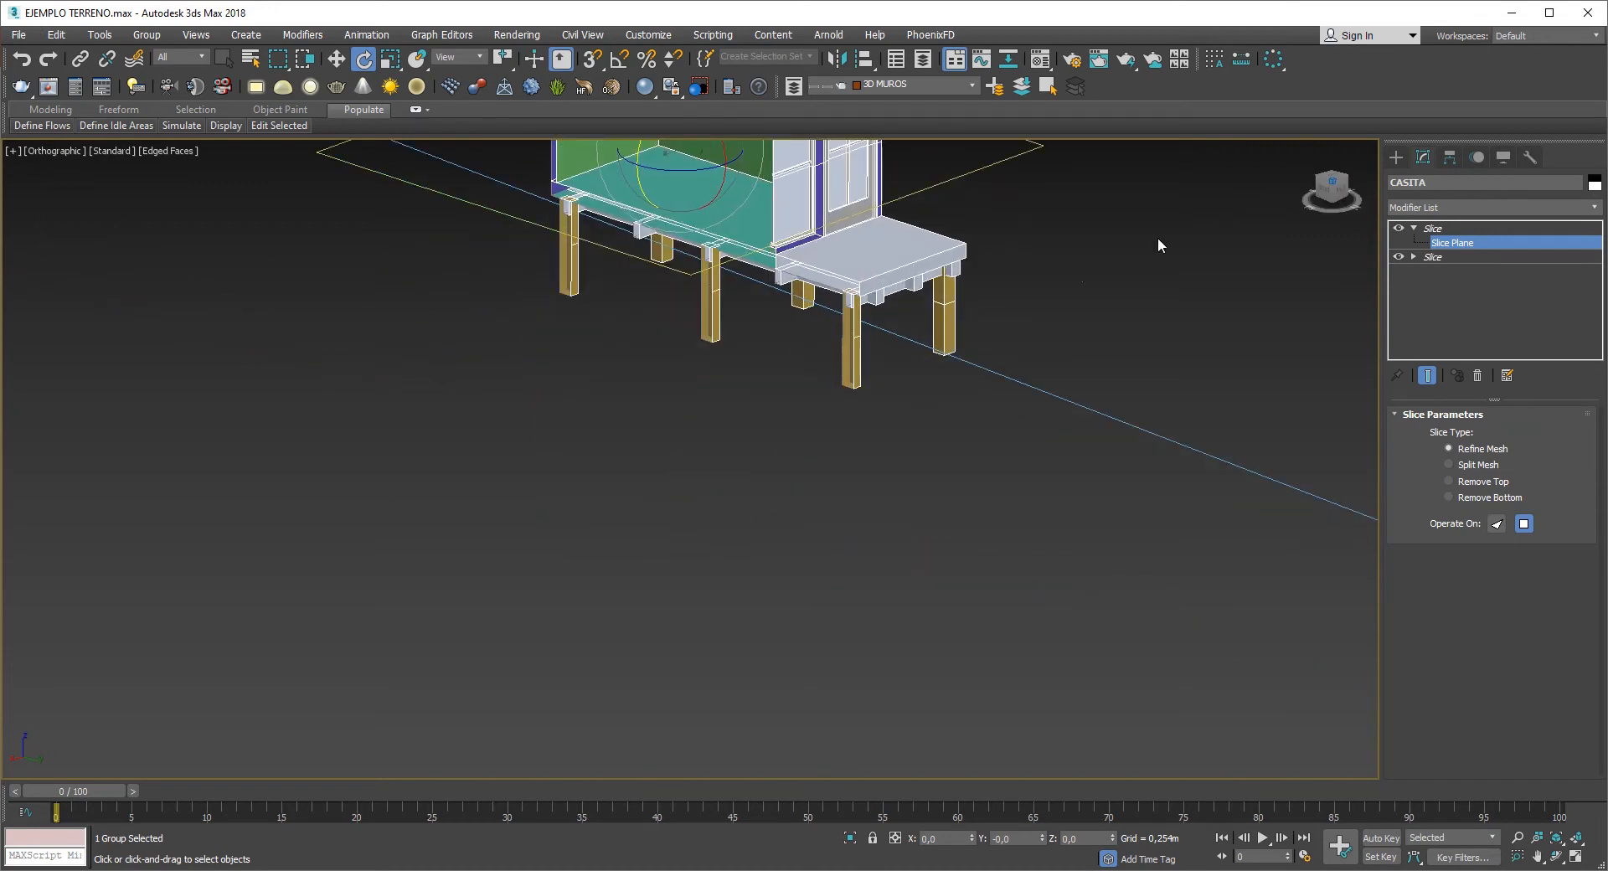
key(z)
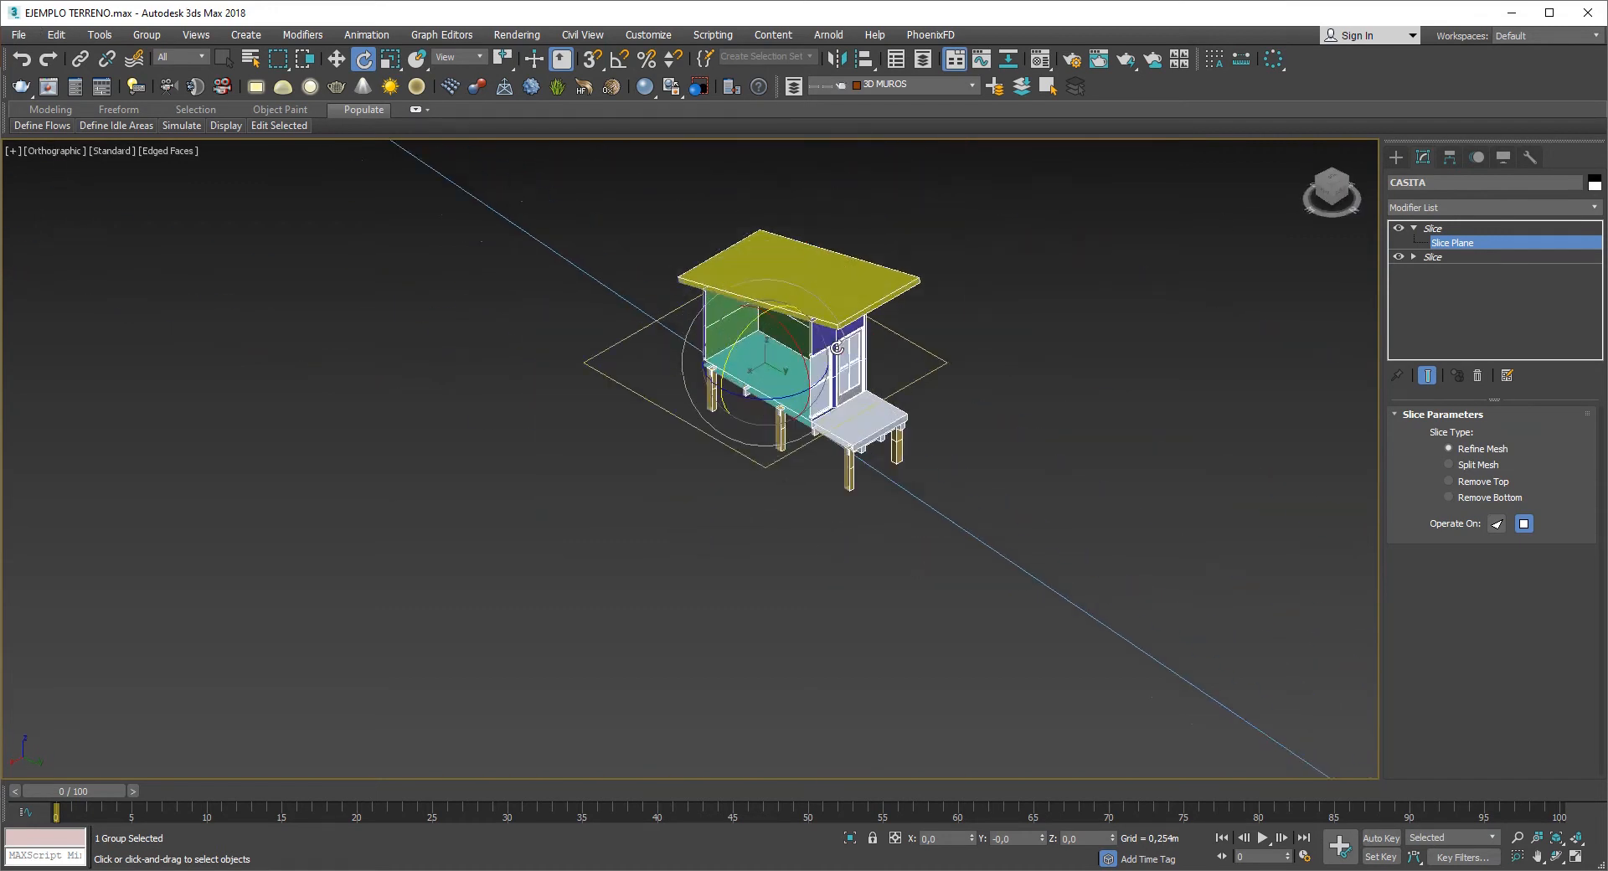
click(1350, 183)
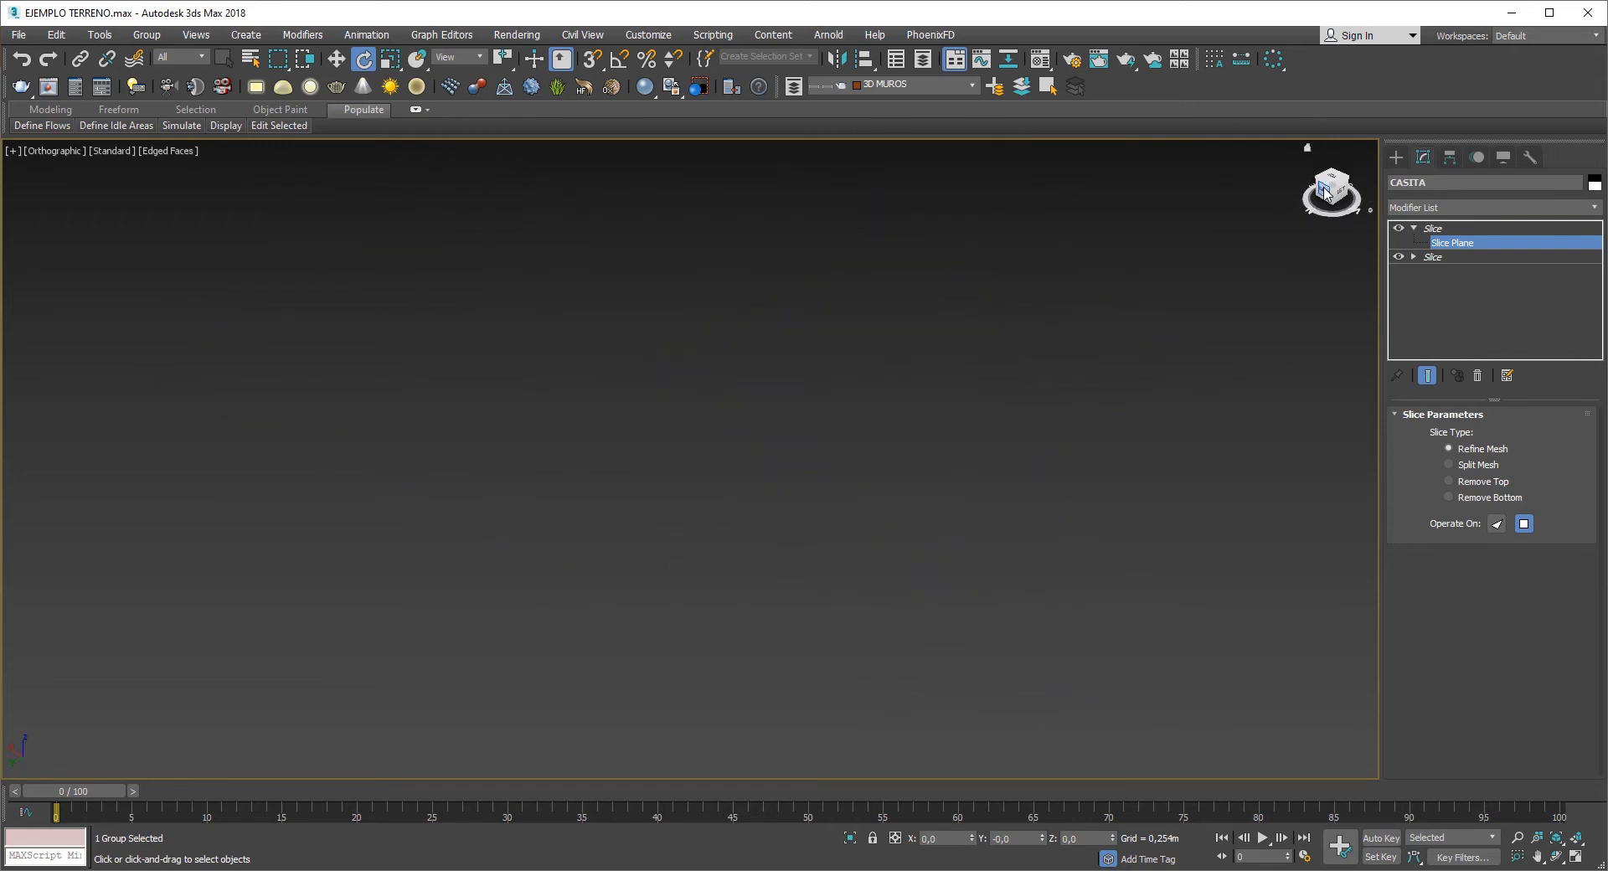
click(1326, 193)
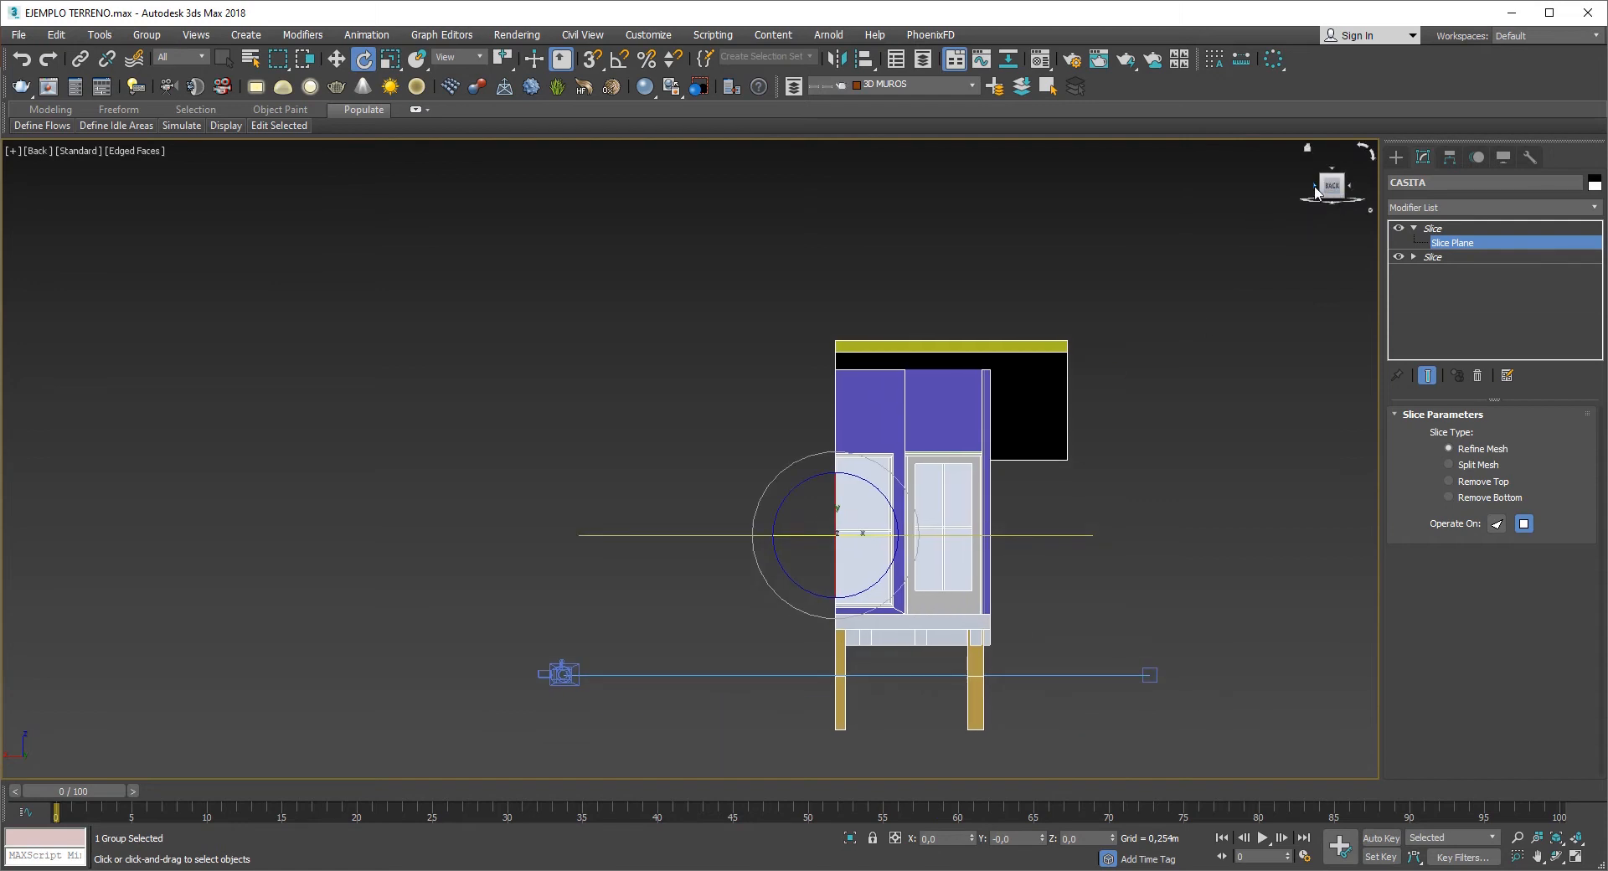
click(1316, 192)
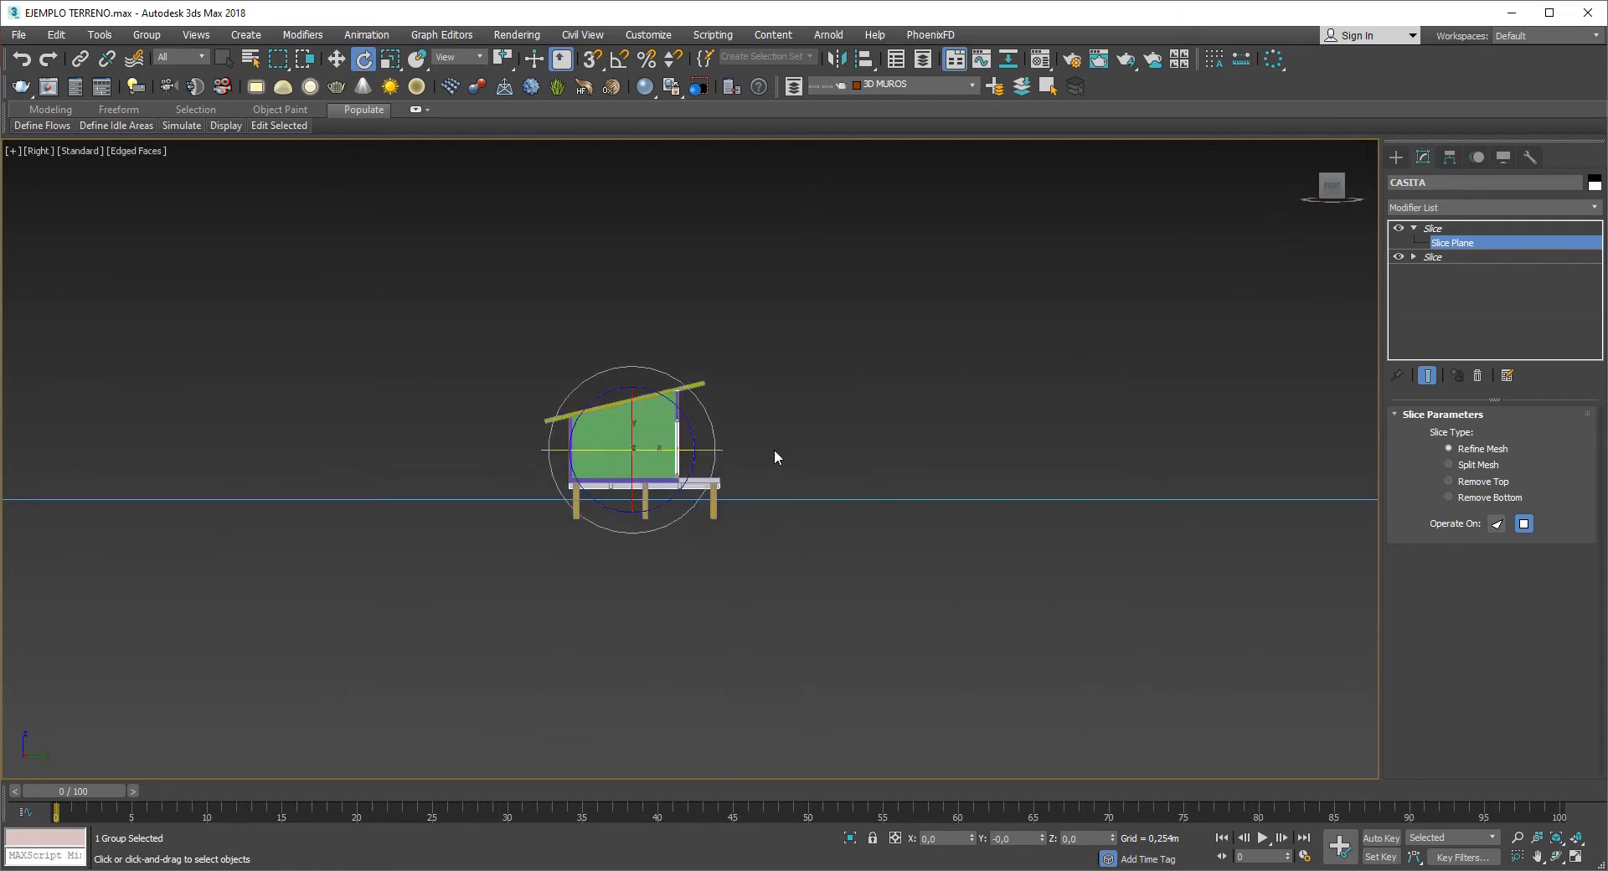
scroll(599, 483, up, 6)
middle_drag(775, 352, 838, 450)
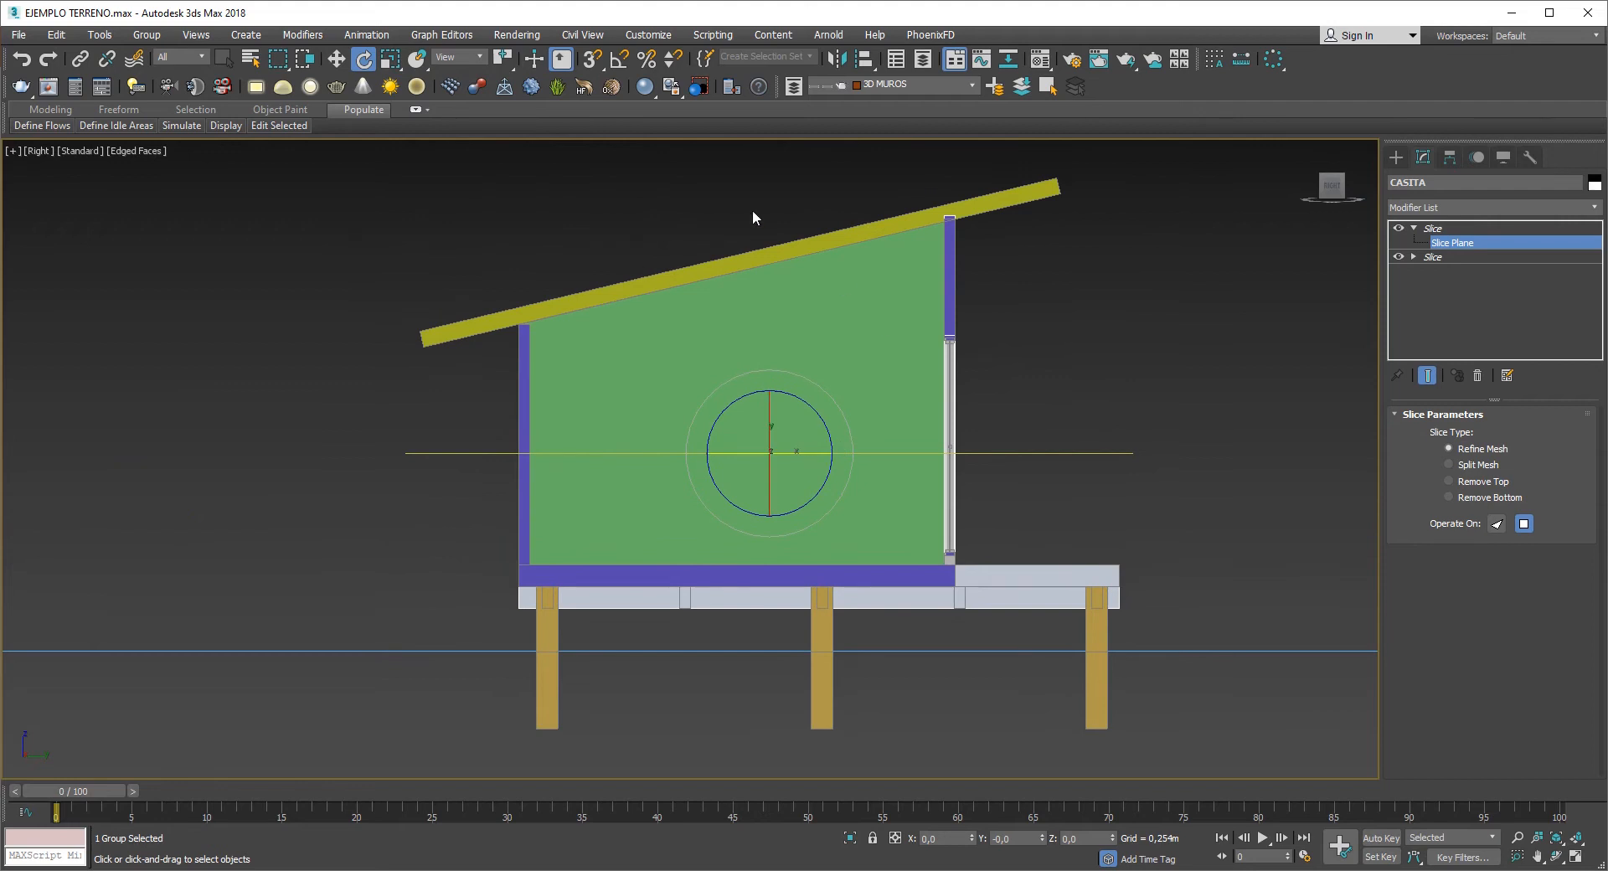
middle_drag(834, 371, 806, 373)
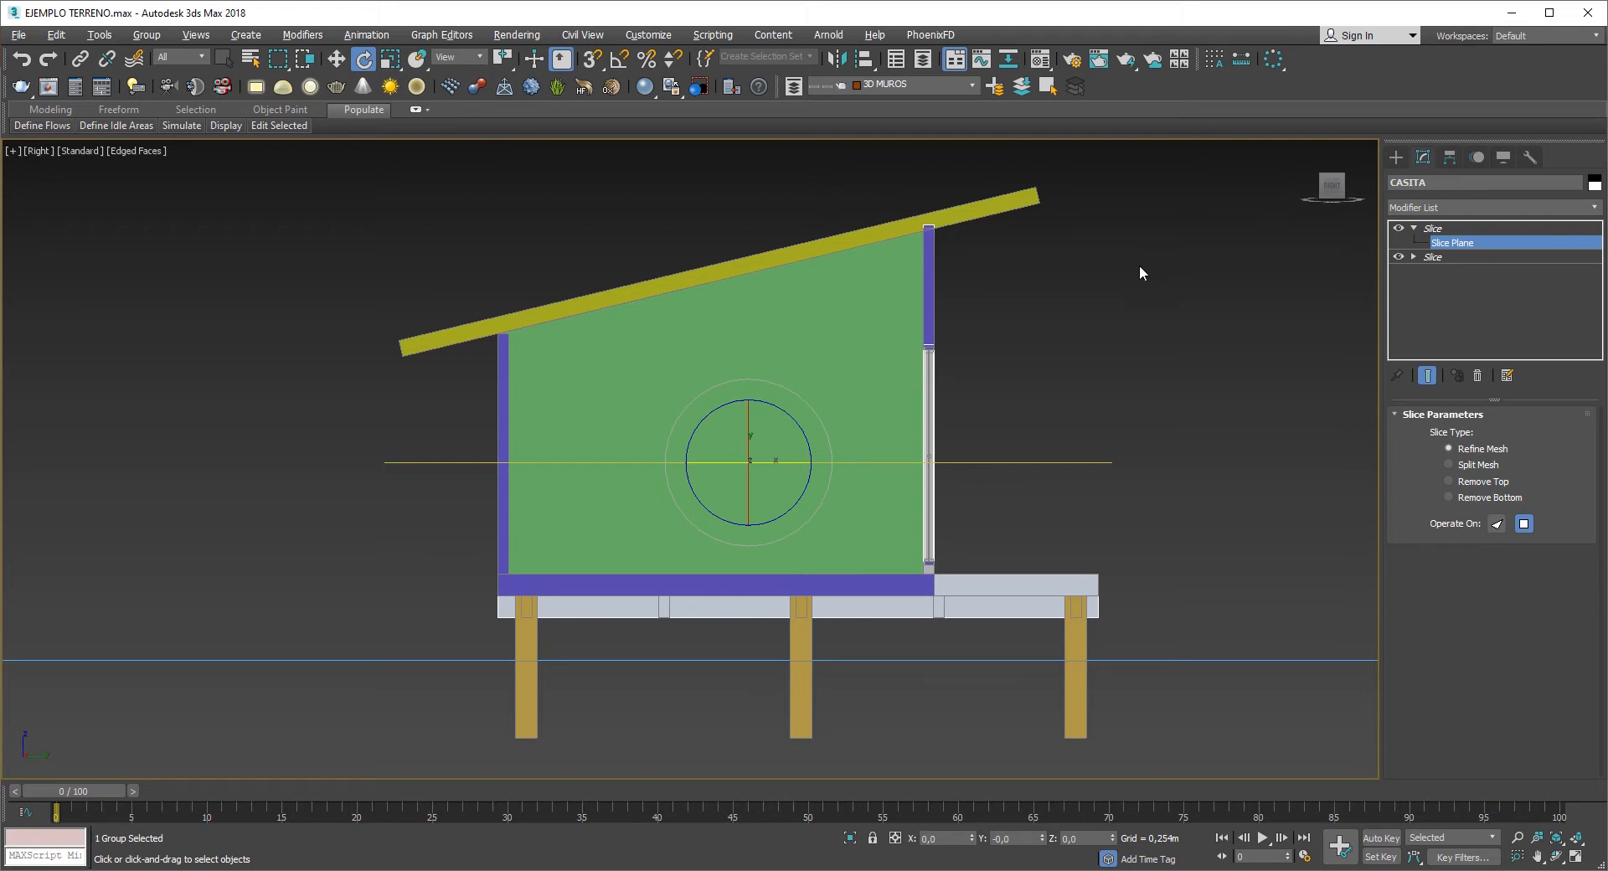
alt+middle_drag(1139, 267, 1061, 322)
- Inspect the cut edges of the sectioned walls, floor and columns up close in perspective
key(p)
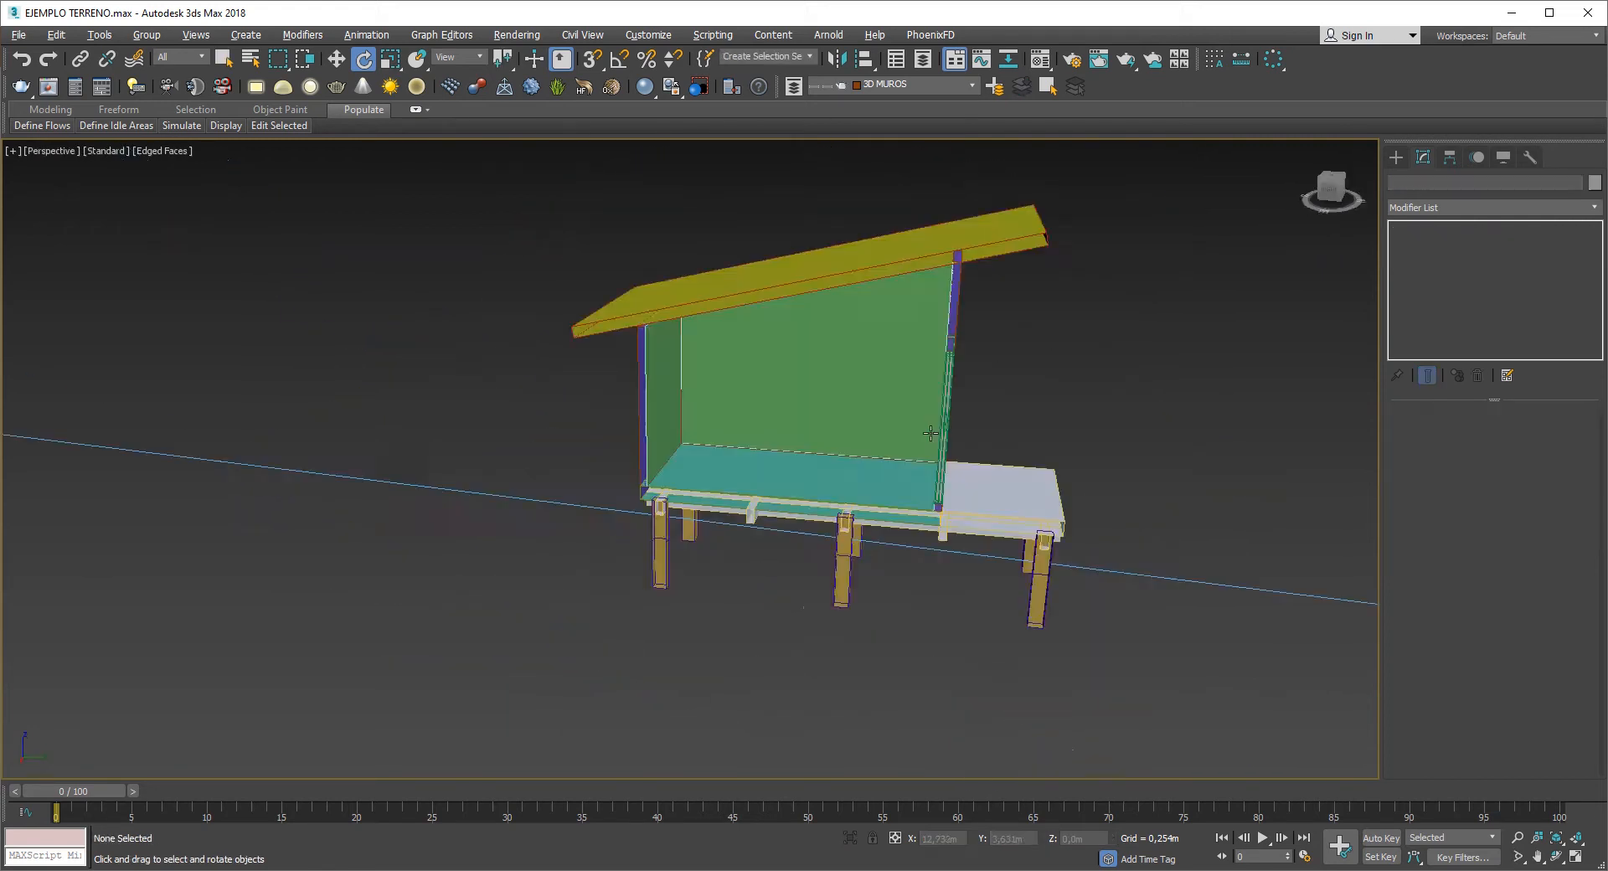
alt+middle_drag(926, 434, 1035, 435)
scroll(783, 452, up, 3)
click(785, 456)
alt+middle_drag(785, 456, 717, 470)
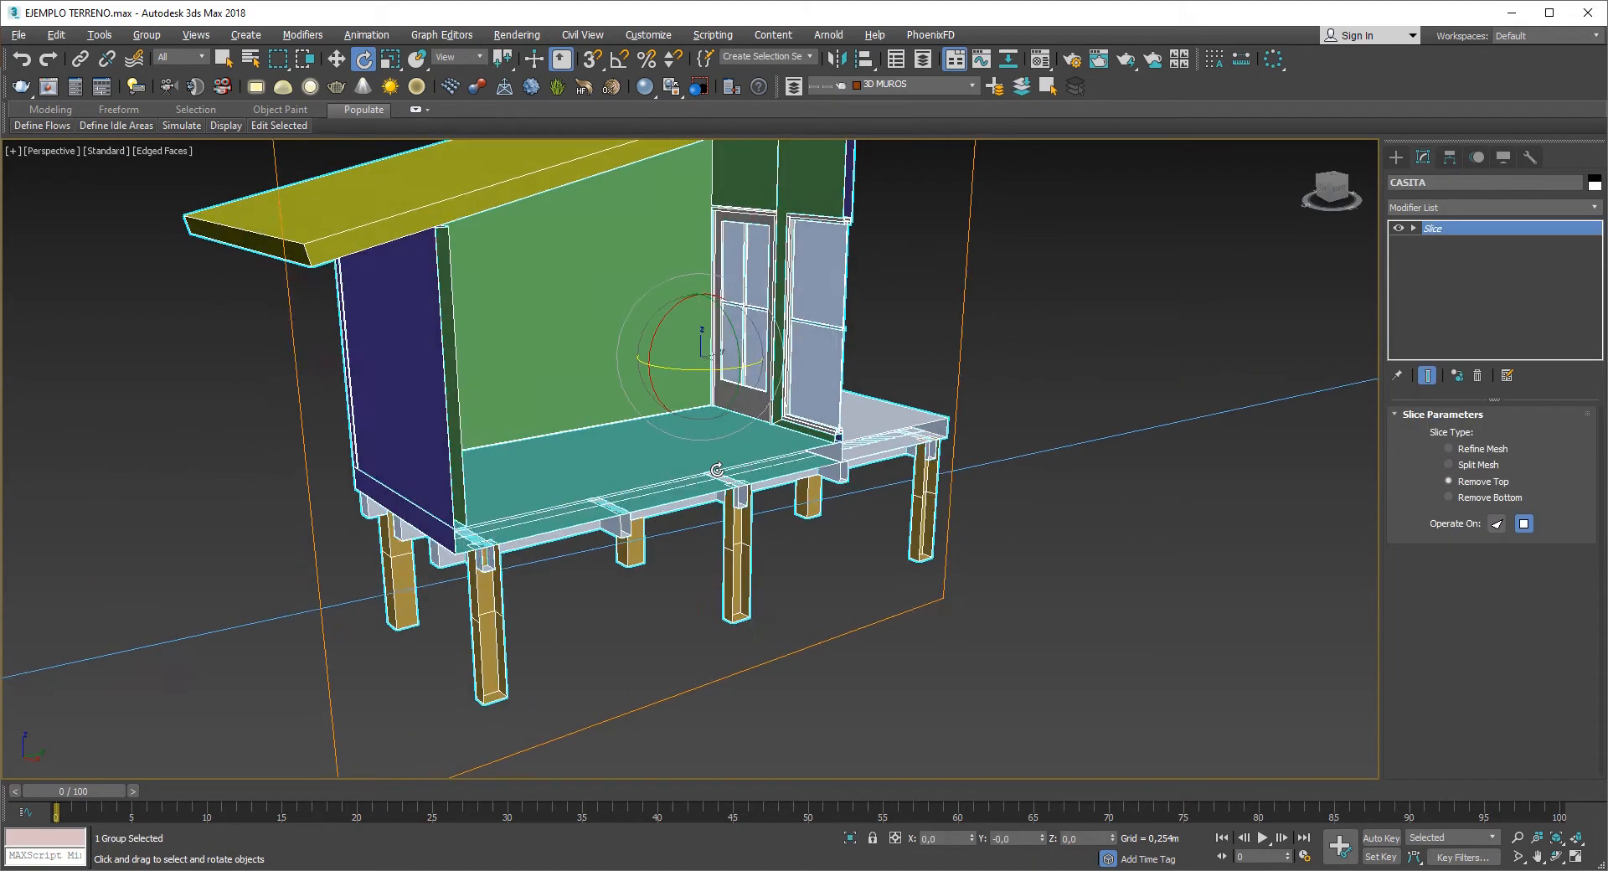
scroll(717, 470, up, 4)
scroll(728, 464, down, 5)
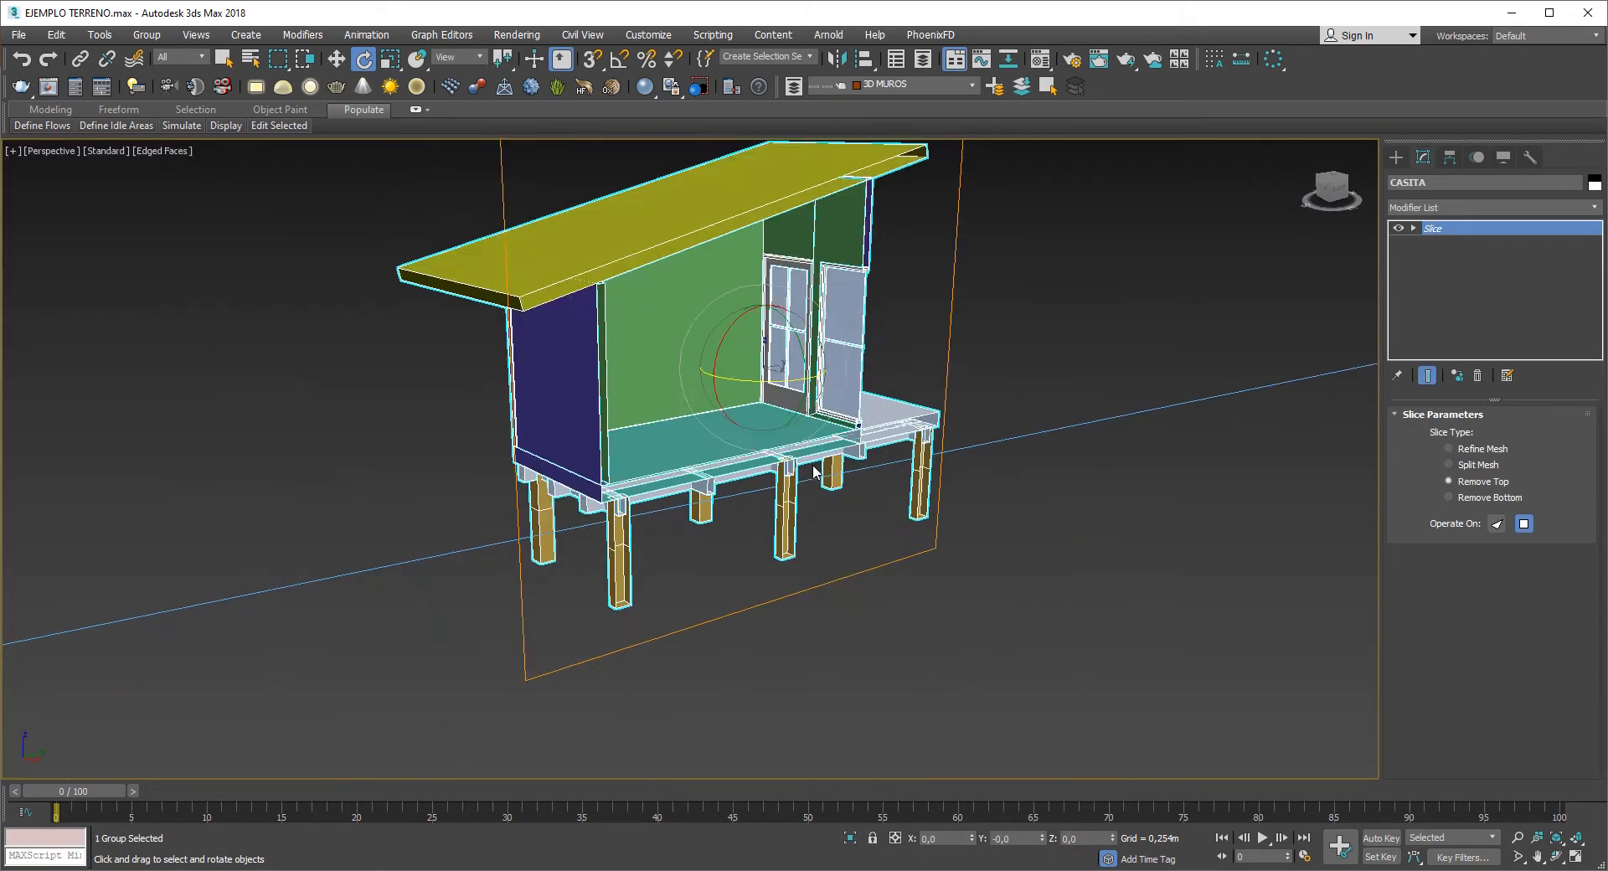
scroll(805, 457, up, 6)
scroll(804, 458, down, 5)
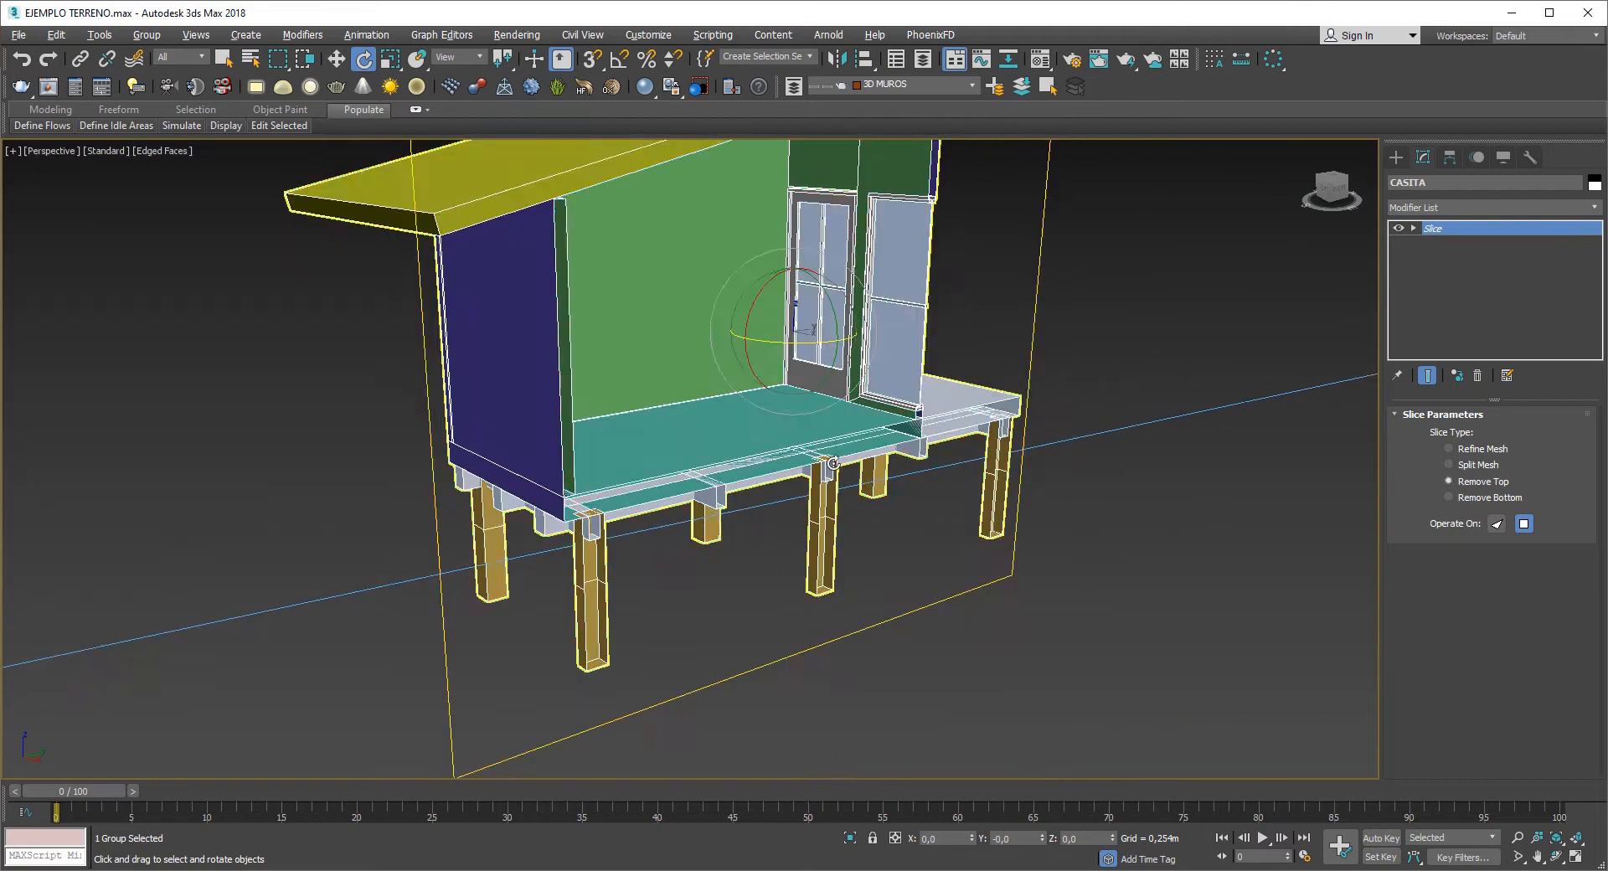
alt+middle_drag(804, 457, 746, 444)
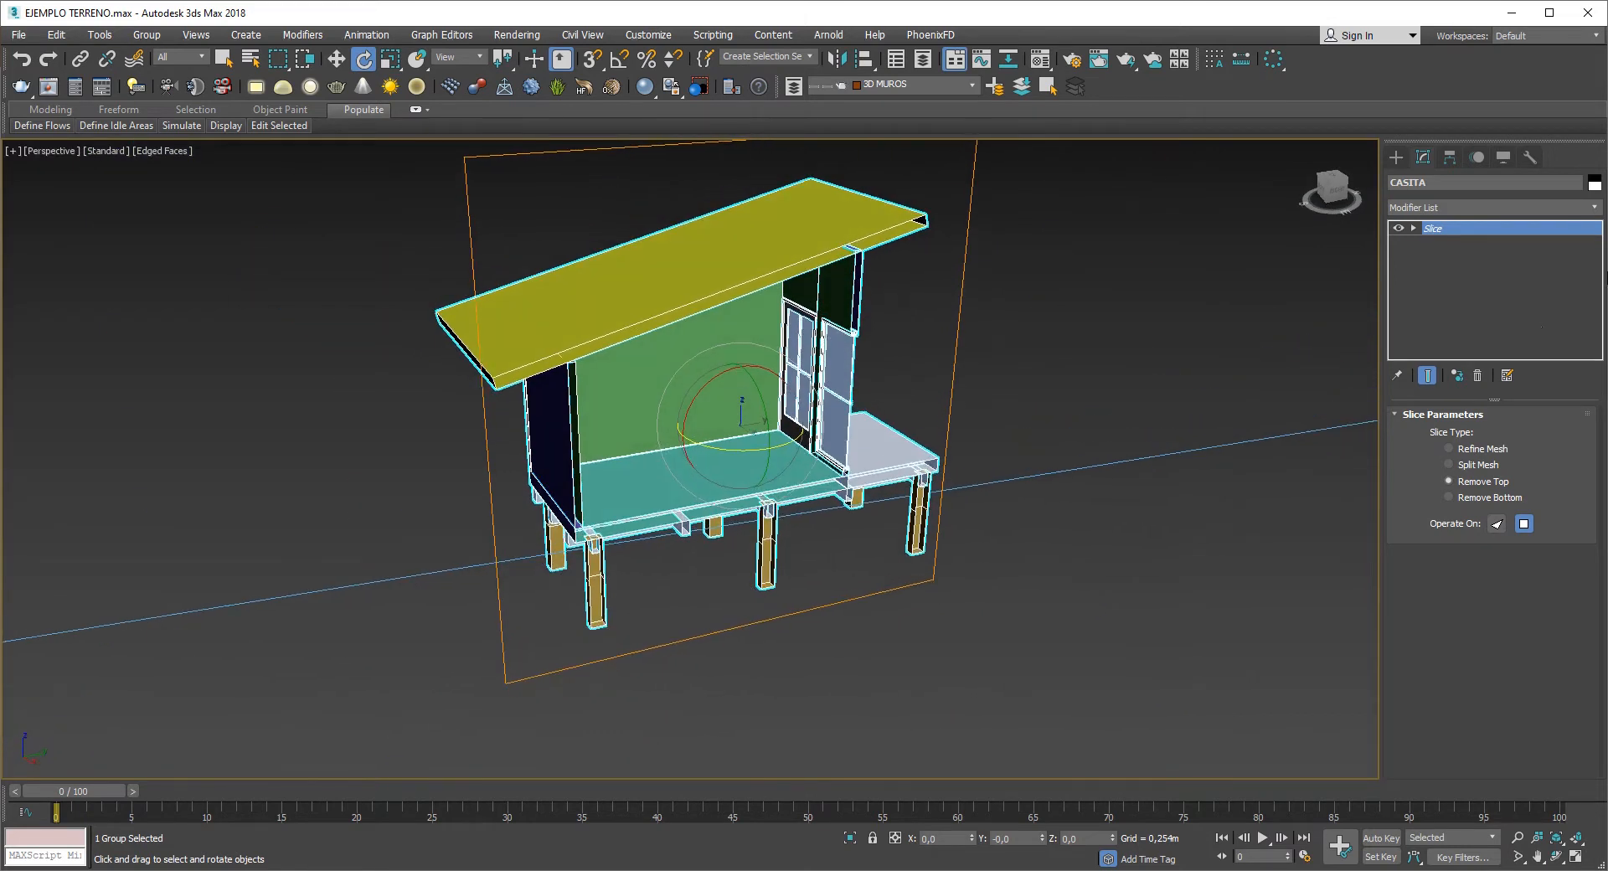
- Add a Cap Holes modifier above the Slice on the whole CASITA group
click(1469, 209)
key(c)
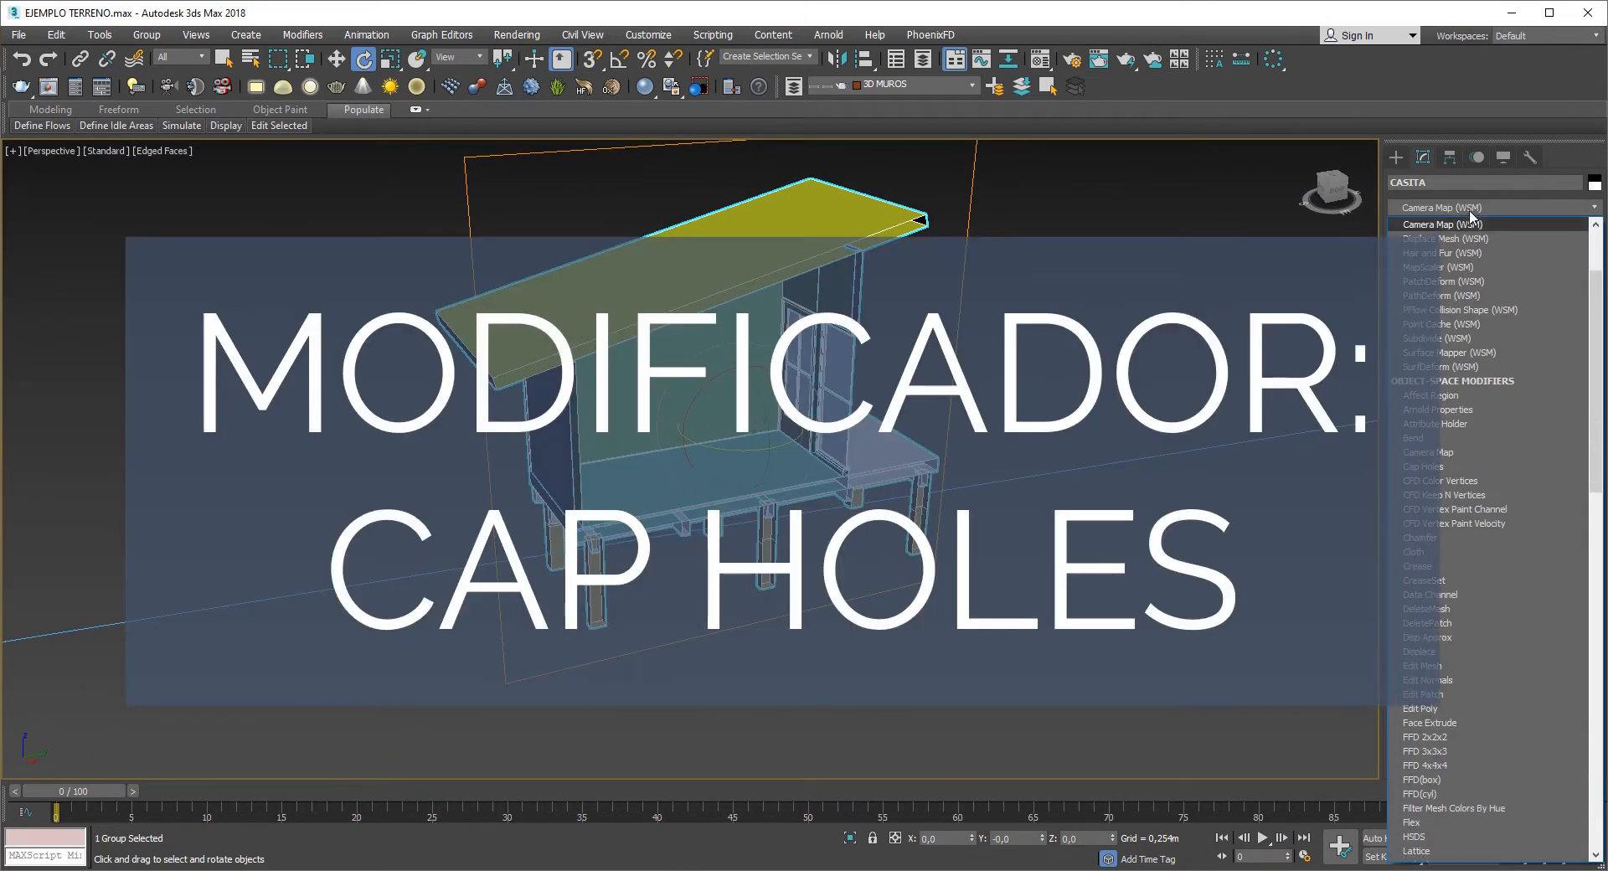
key(a)
key(p)
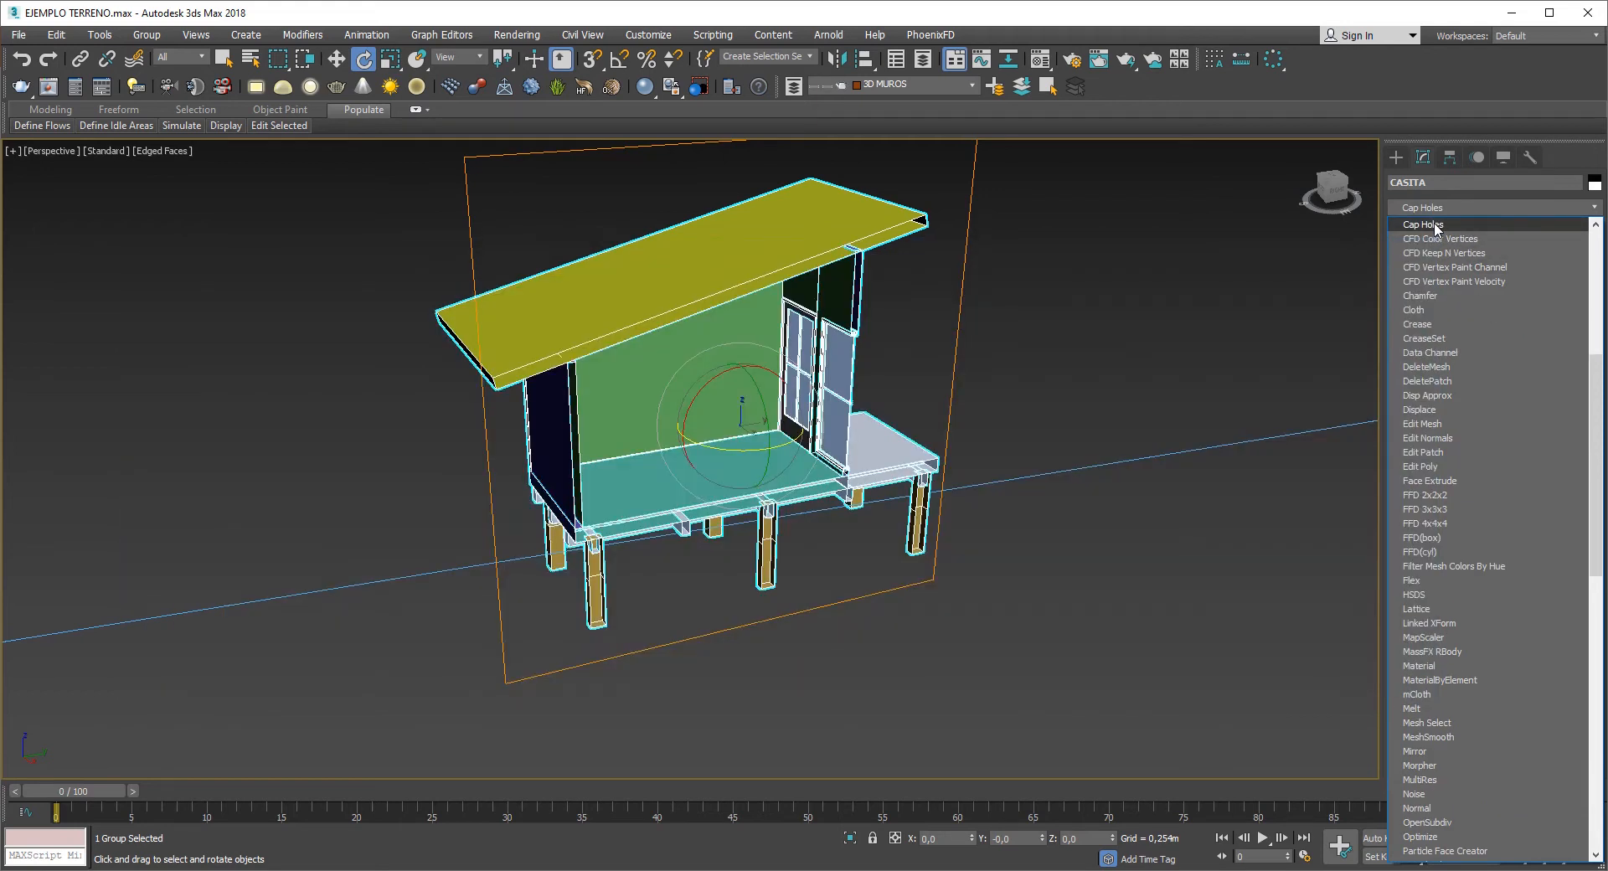
click(1436, 226)
click(1022, 394)
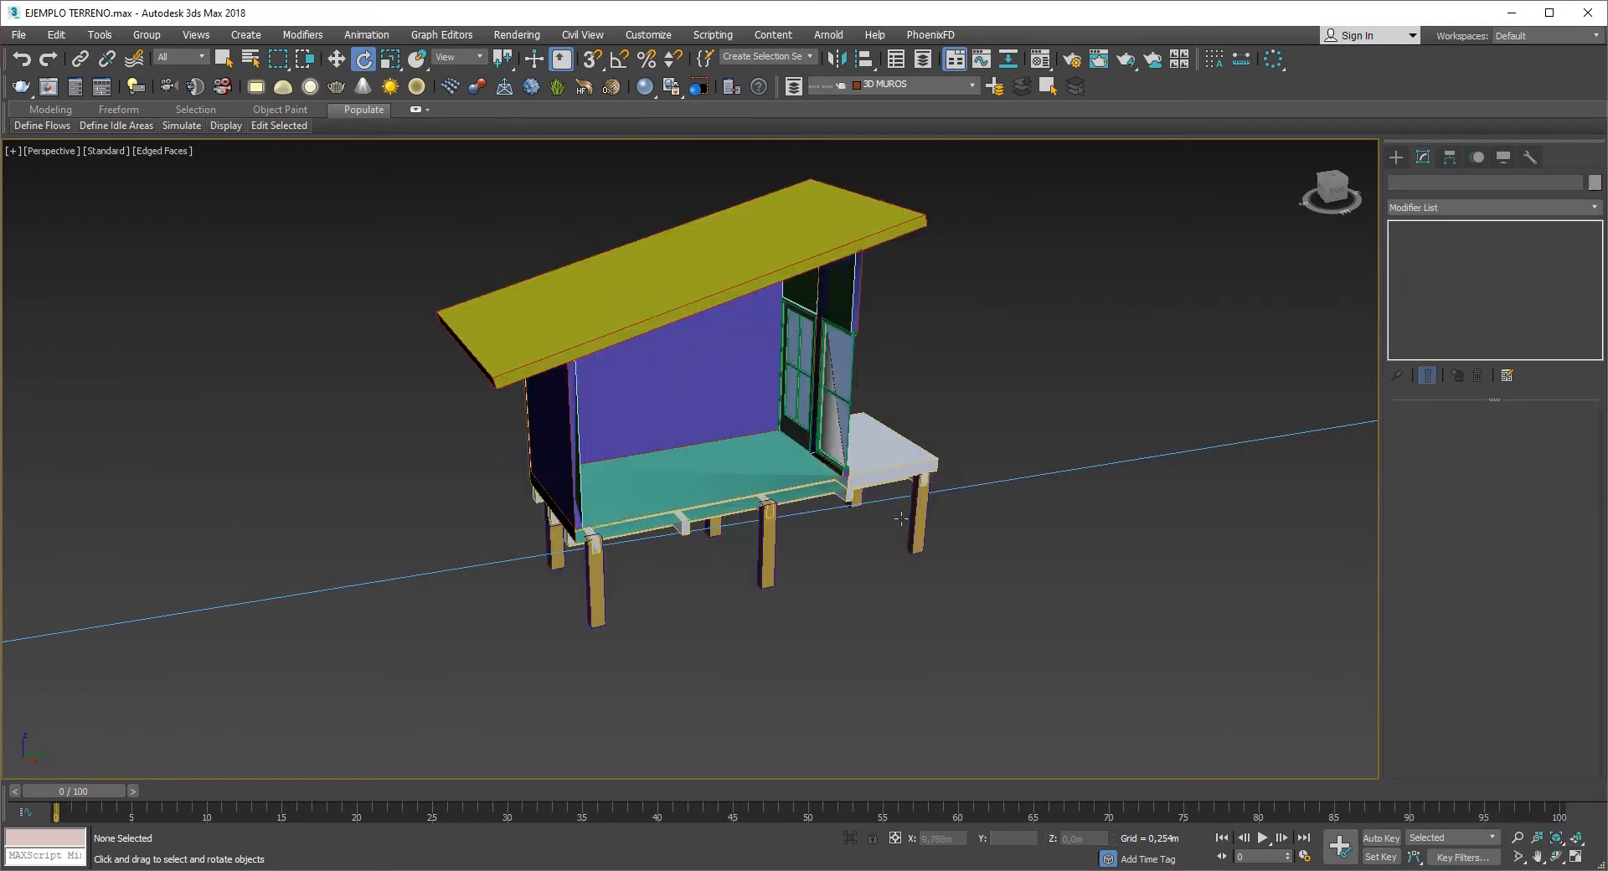
- Inspect the capped faces around the porch, columns, window and door of the sectioned house
scroll(1021, 393, up, 5)
click(971, 493)
scroll(972, 494, up, 3)
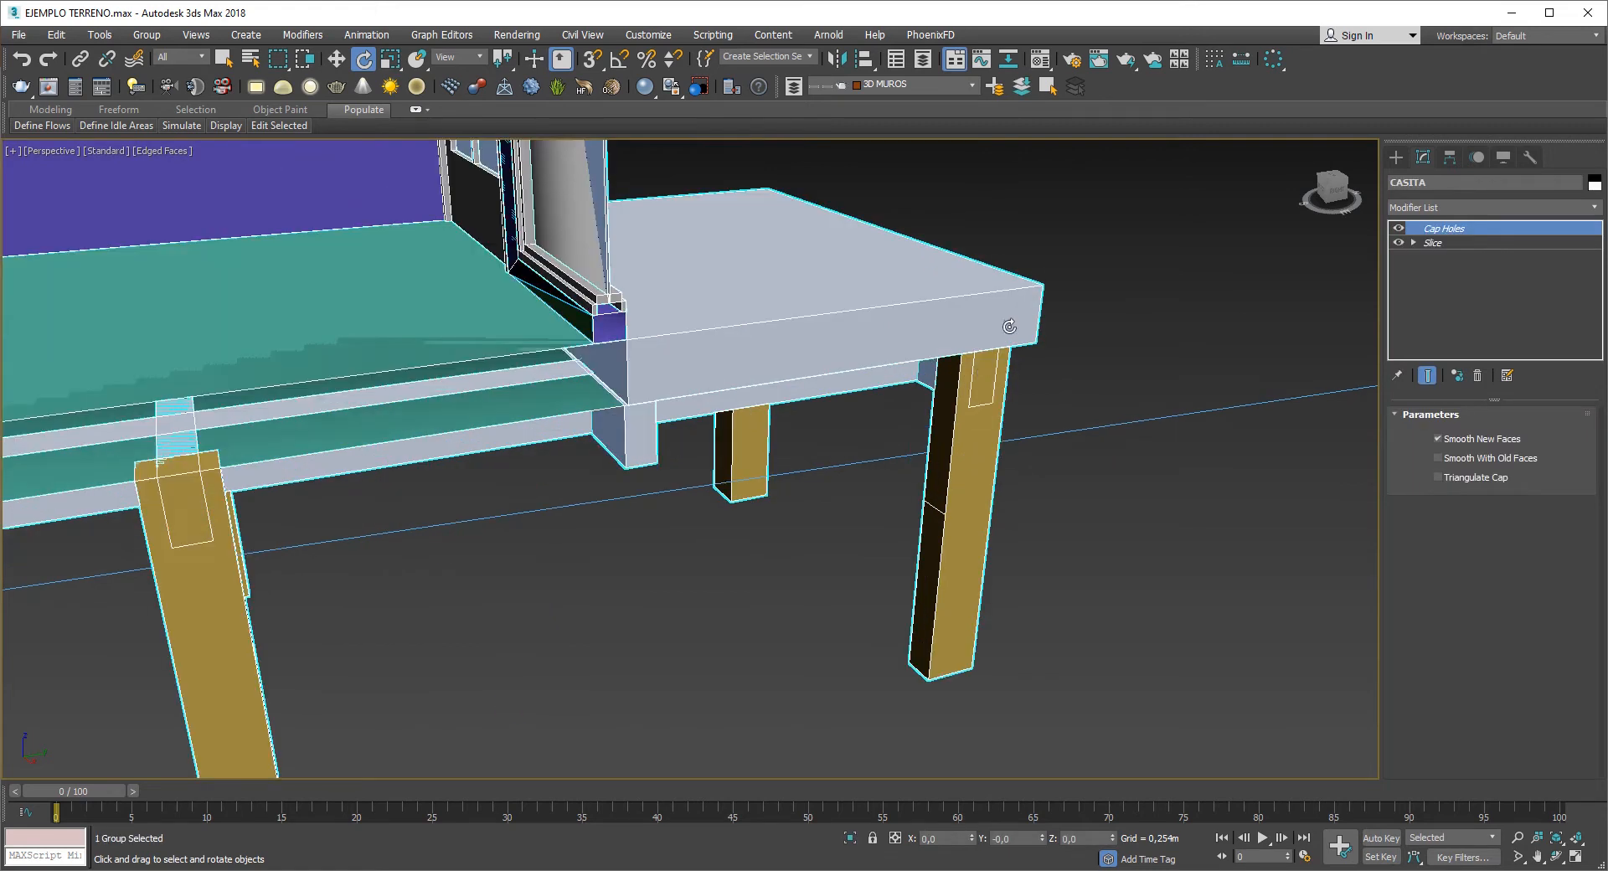
scroll(819, 383, down, 3)
alt+middle_drag(820, 383, 620, 361)
scroll(527, 357, down, 4)
scroll(587, 381, up, 4)
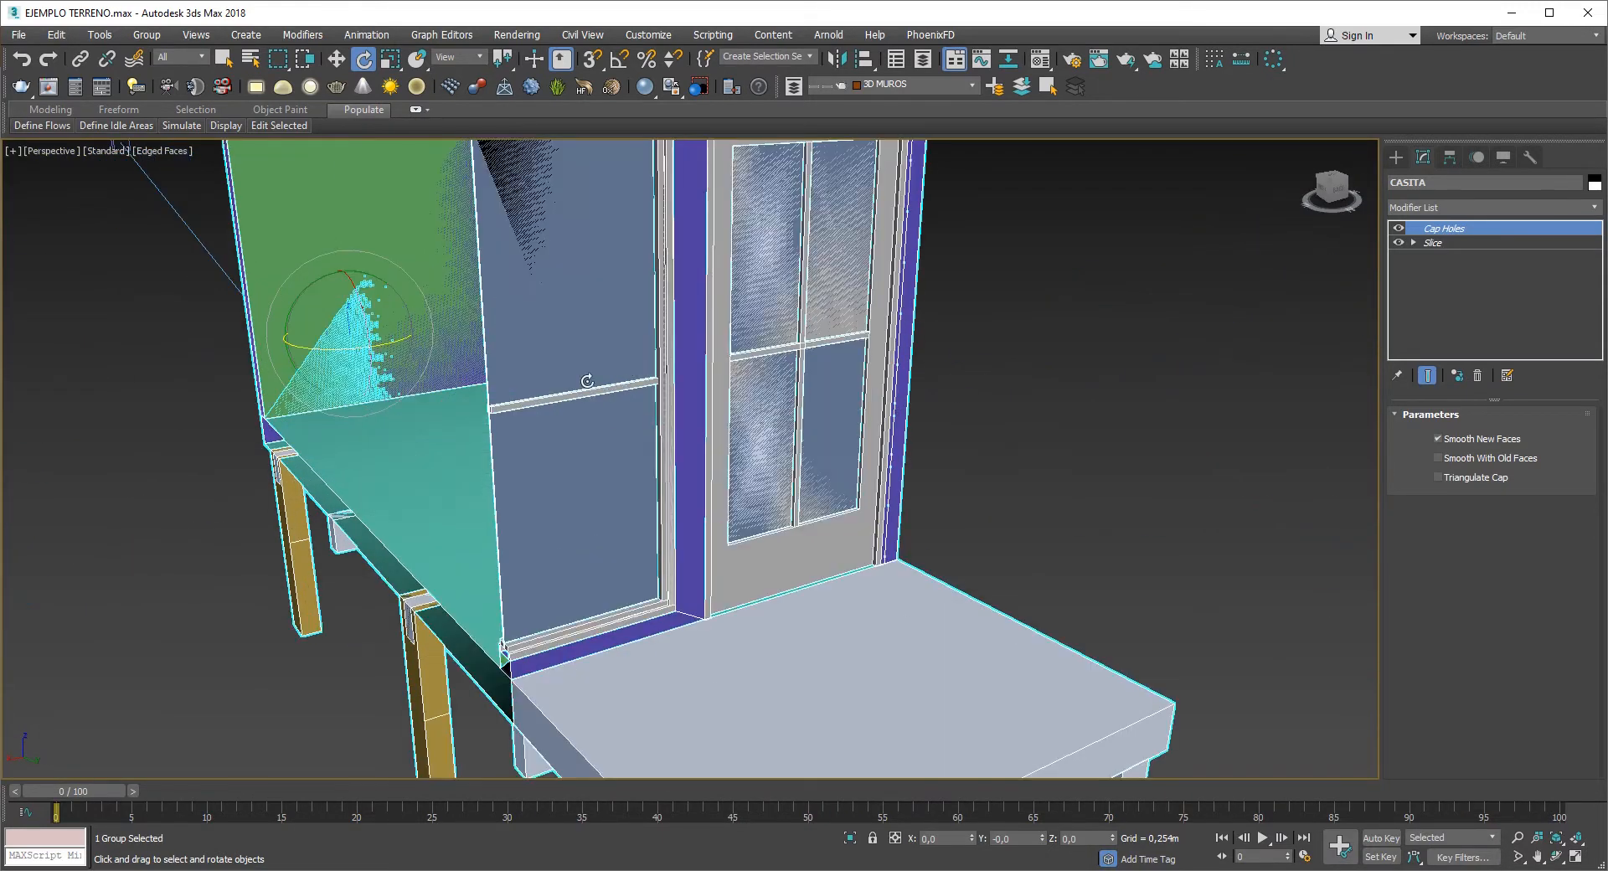
scroll(789, 426, up, 3)
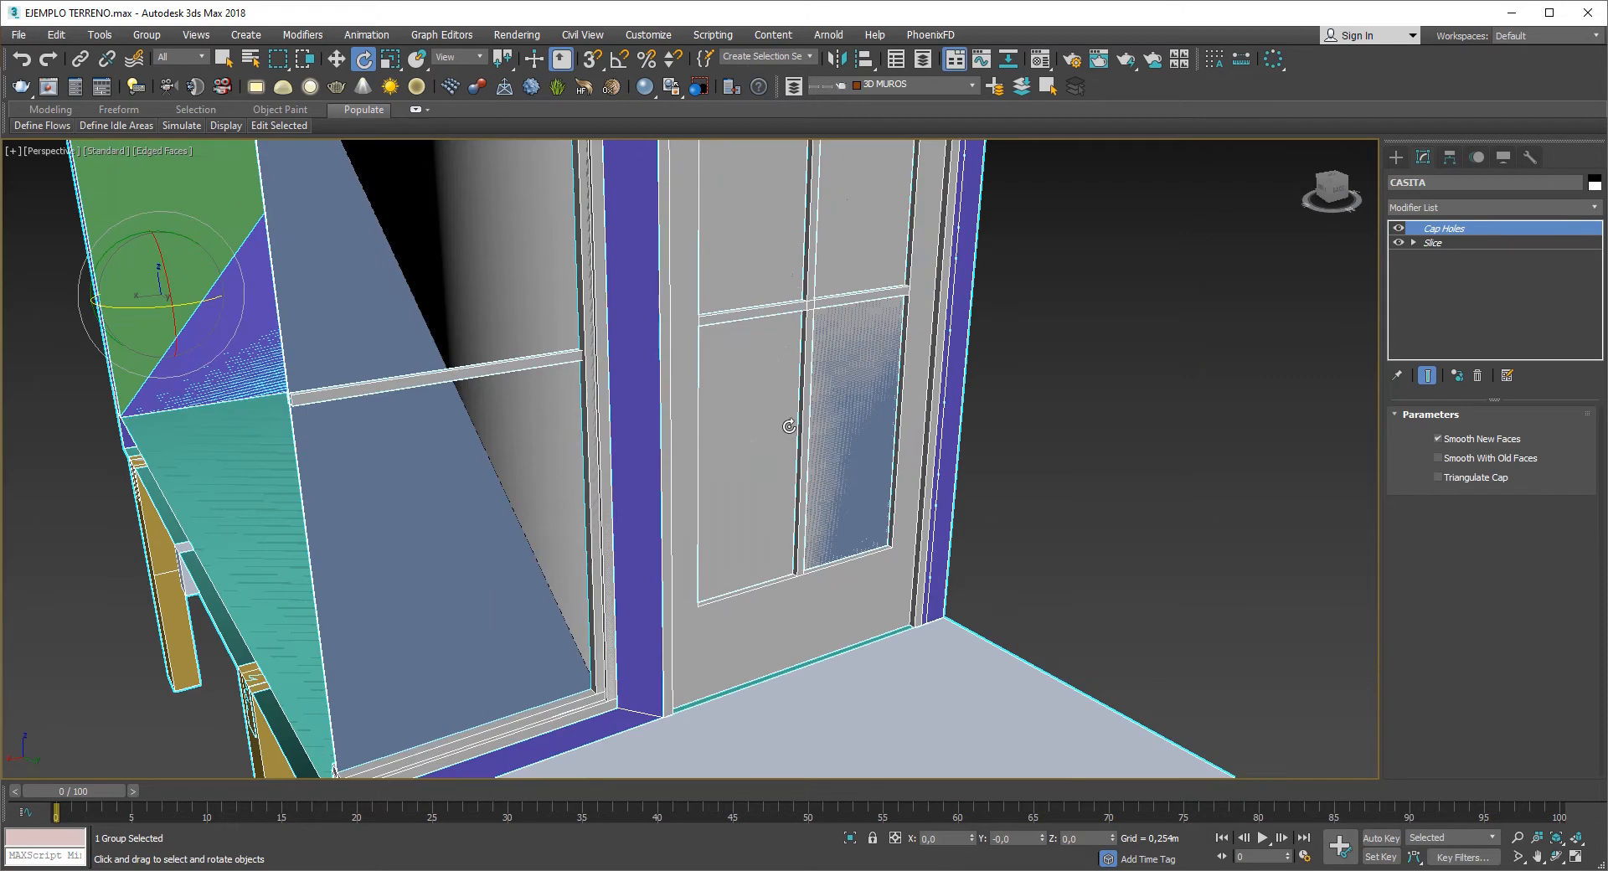
- Turn the group's Cap Holes modifier off and back on to compare the section with and without caps
click(1397, 228)
key(z)
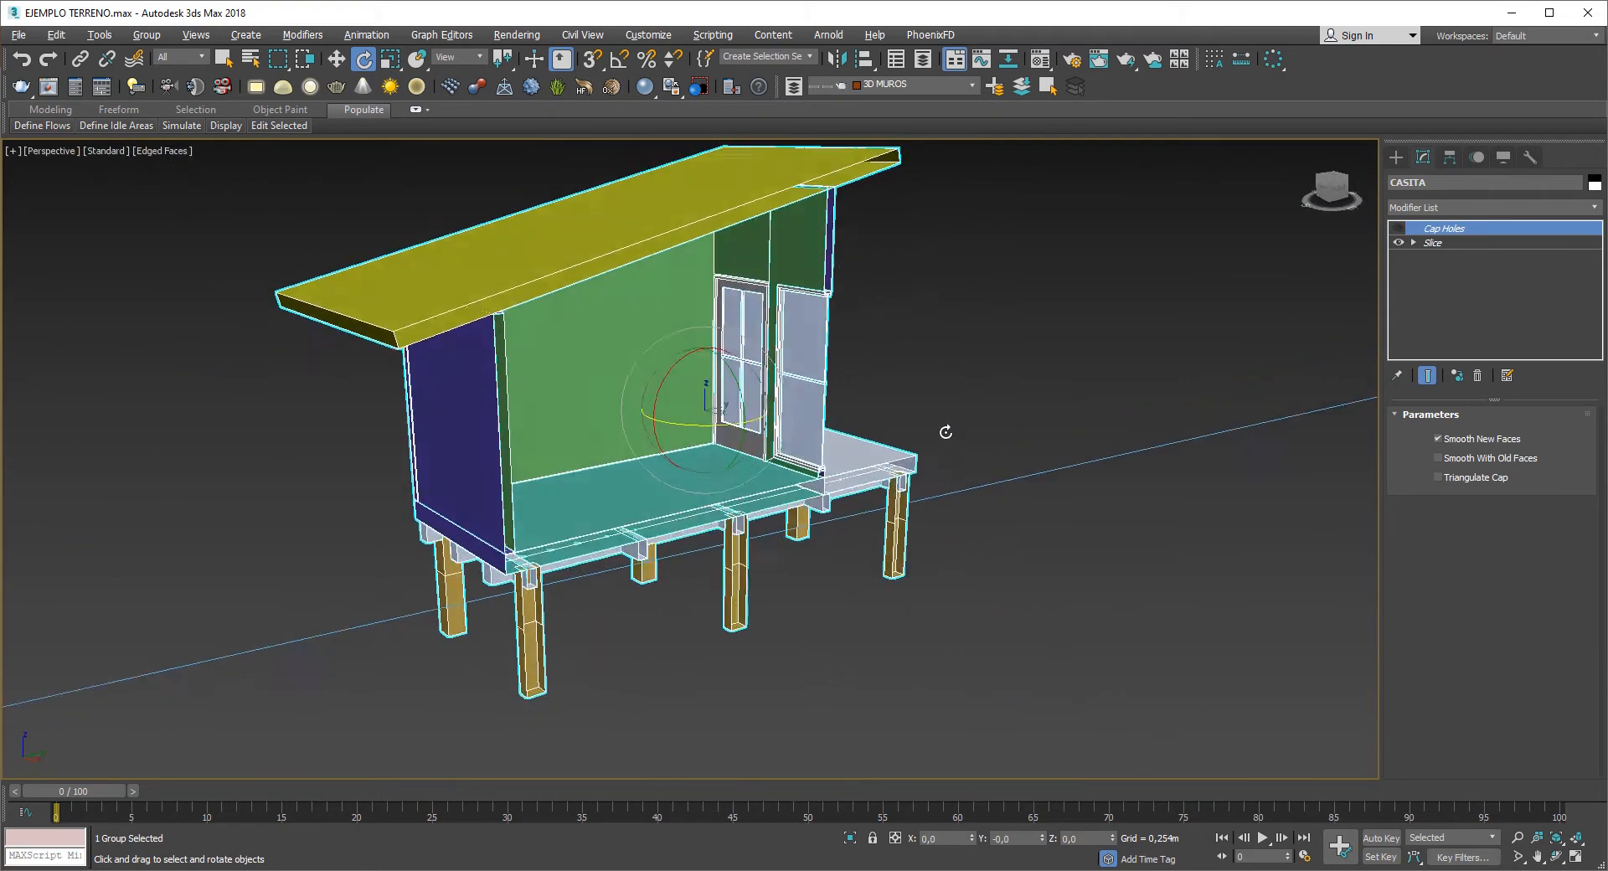
alt+middle_drag(945, 432, 845, 426)
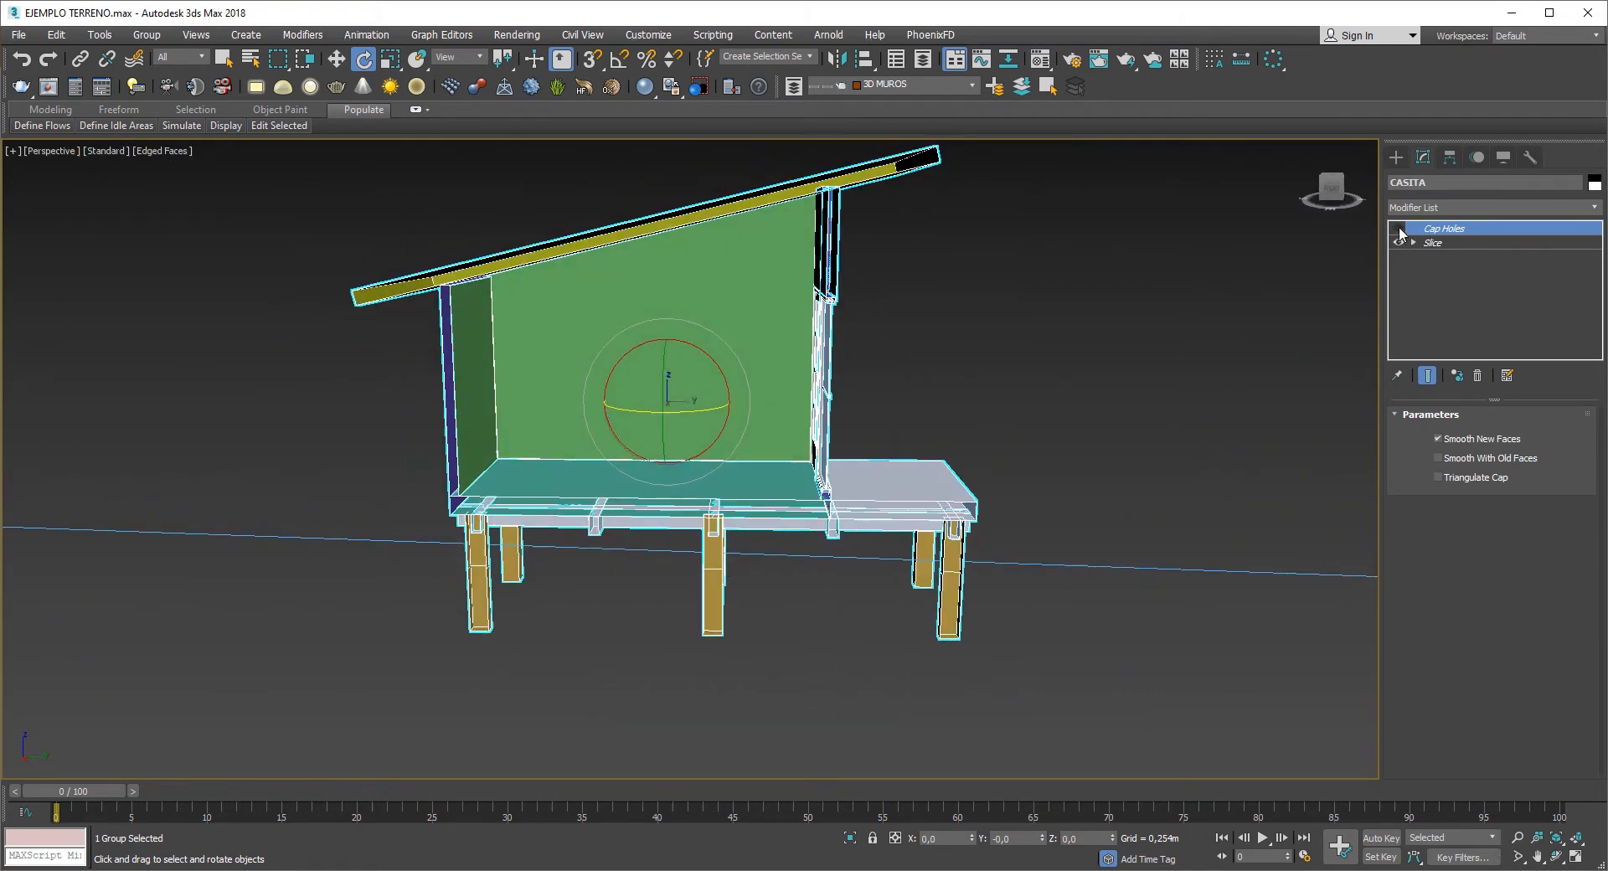
click(1399, 229)
alt+middle_drag(696, 366, 868, 394)
scroll(695, 531, up, 3)
scroll(754, 521, down, 2)
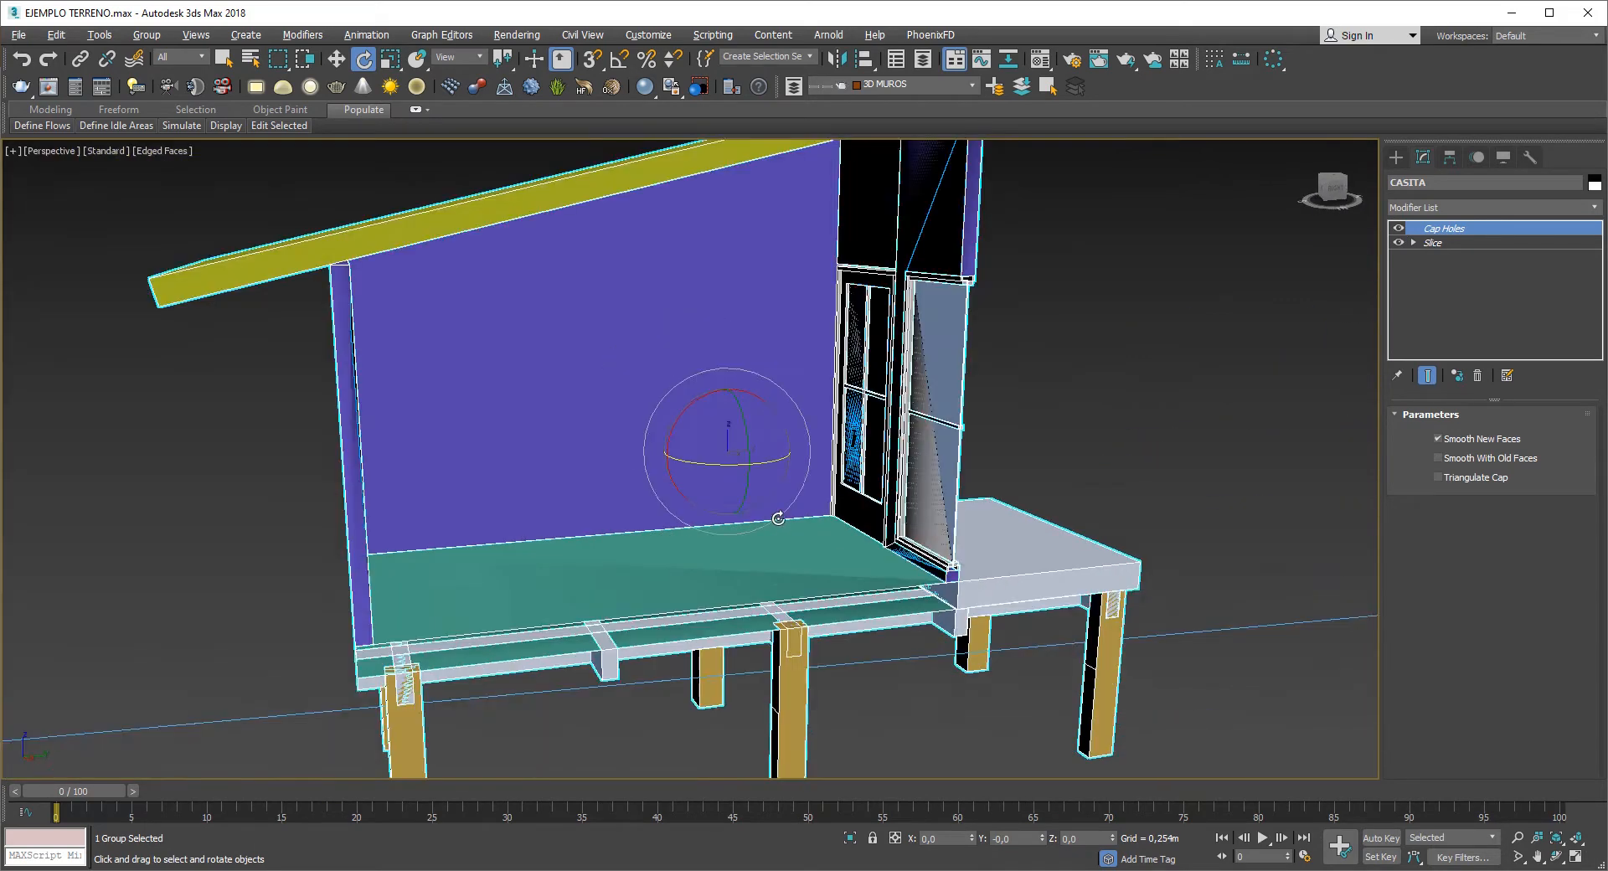
mouse_move(778, 517)
alt+middle_down()
mouse_move(768, 506)
mouse_move(787, 513)
alt+middle_up()
- Toggle the Cap Holes modifier once more and remove it from the CASITA group
click(1398, 226)
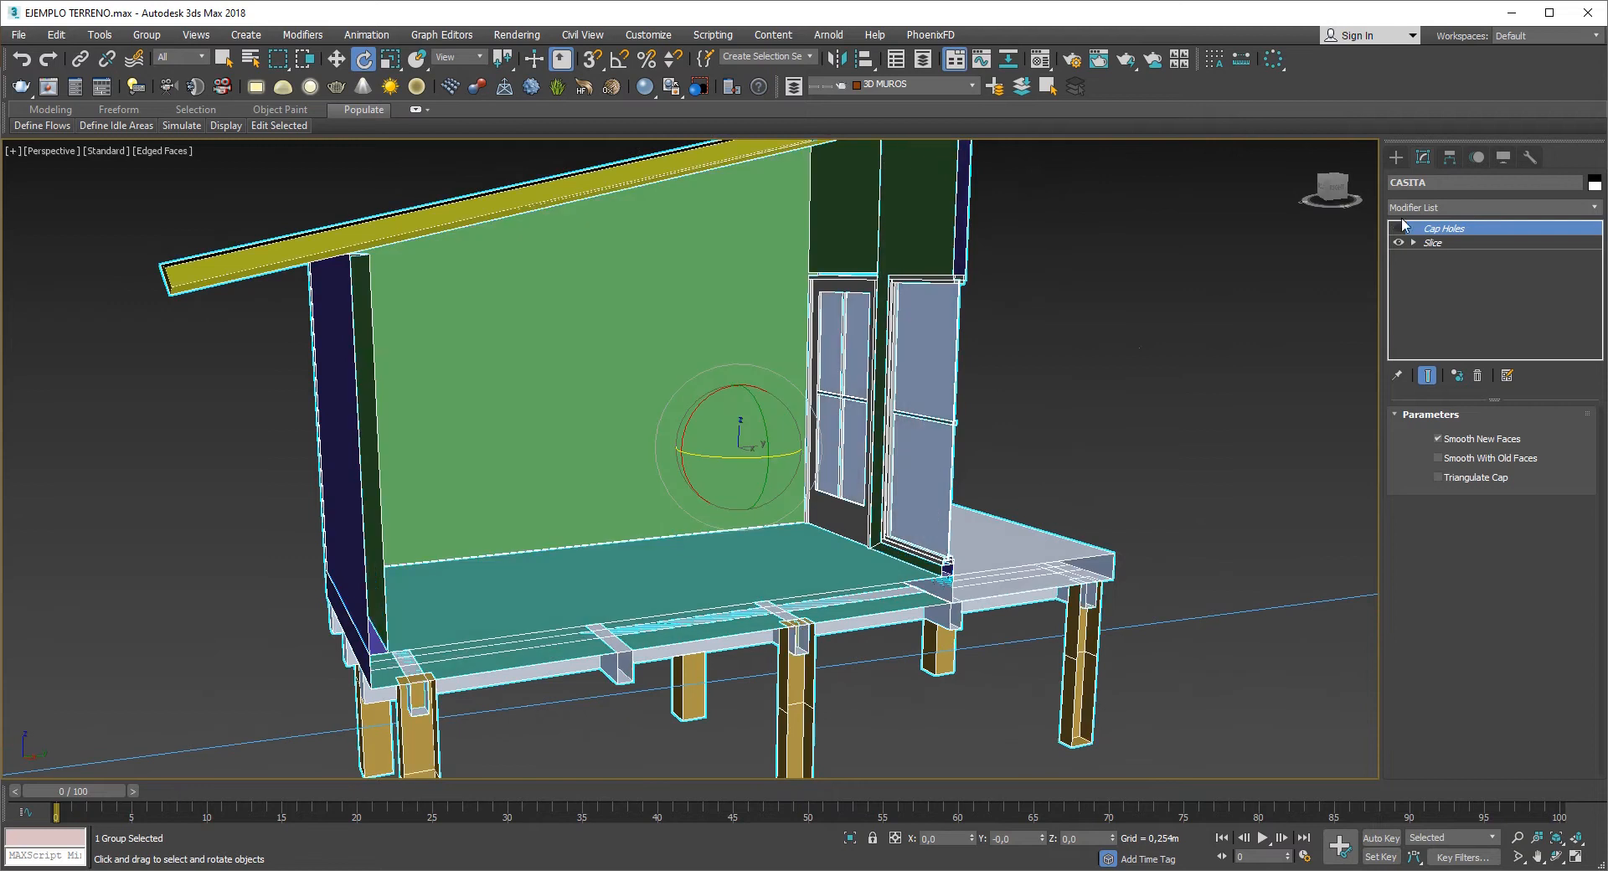
click(1398, 228)
click(1398, 227)
click(1420, 275)
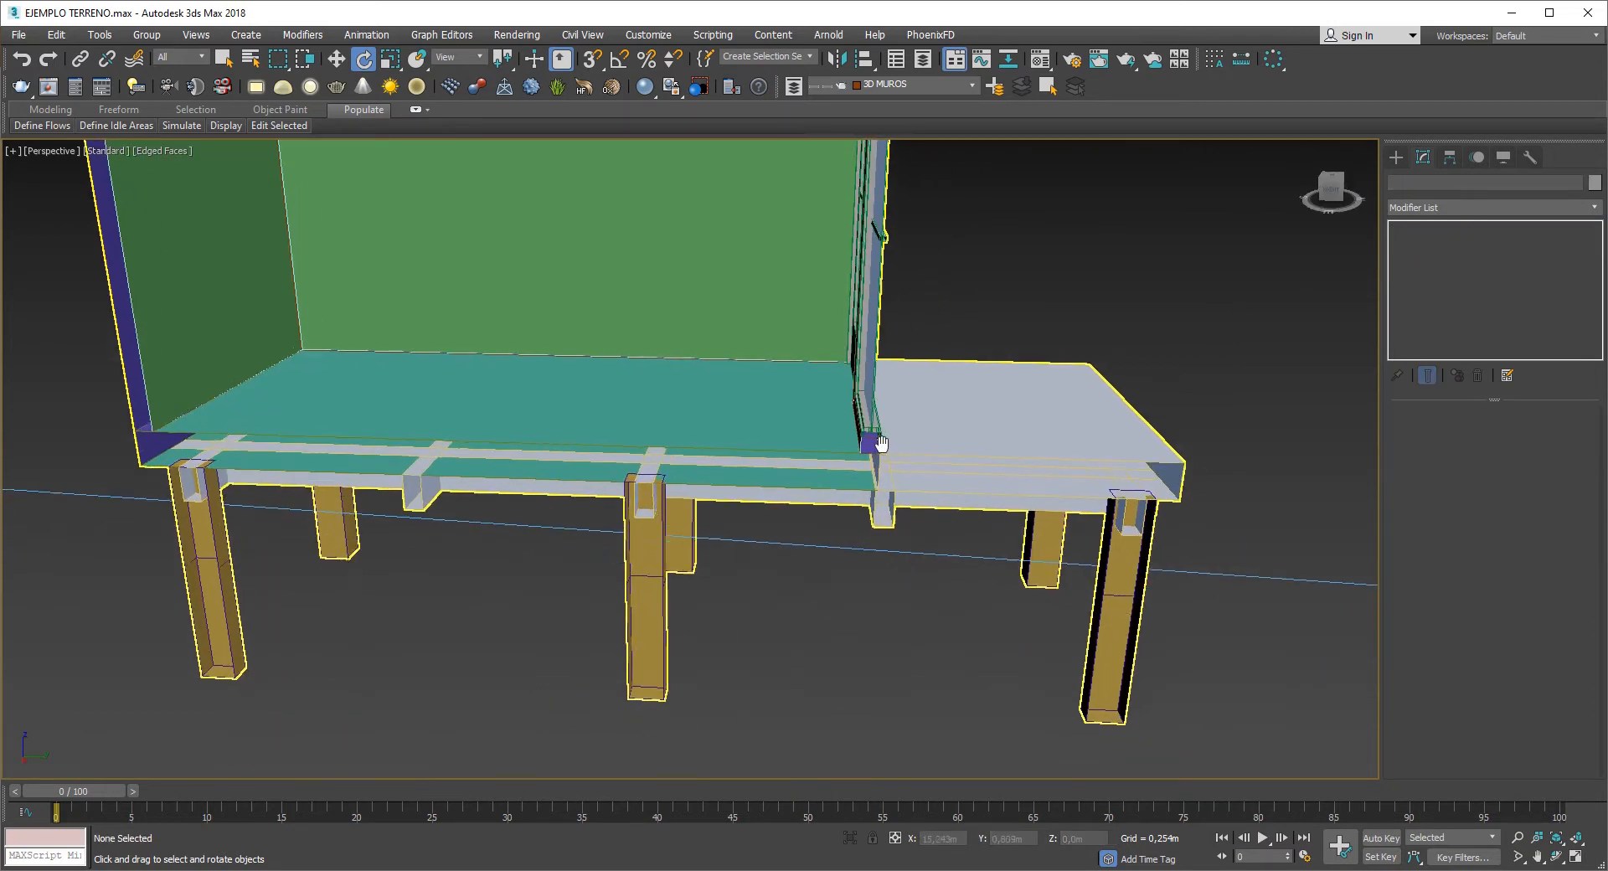
middle_drag(876, 443, 856, 406)
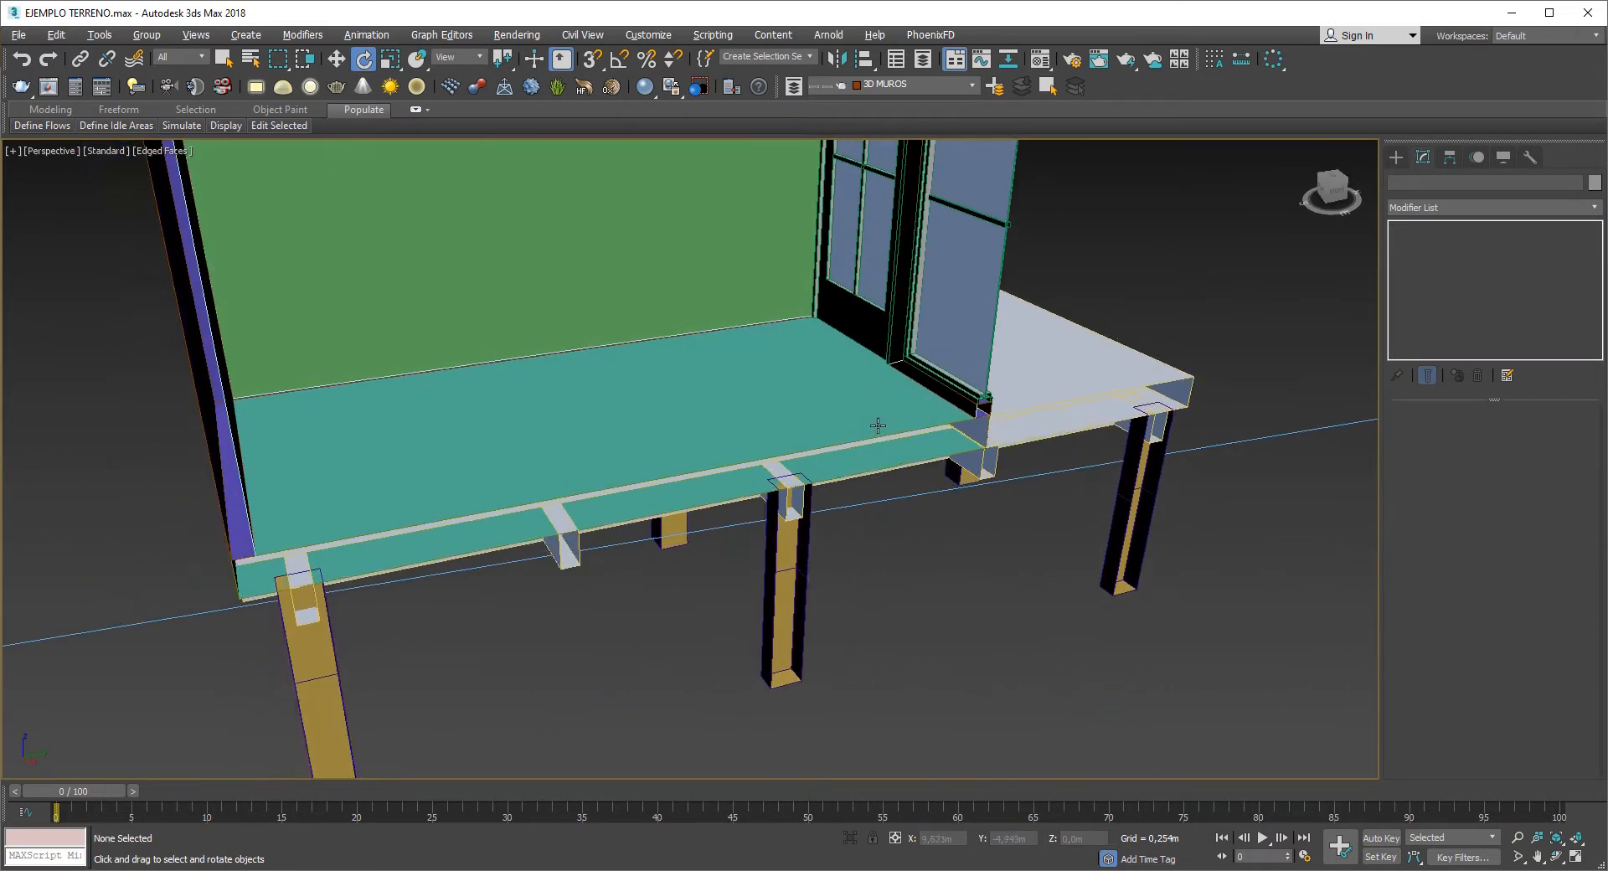
- Open the CASITA group and select the columnas object inside it
click(919, 384)
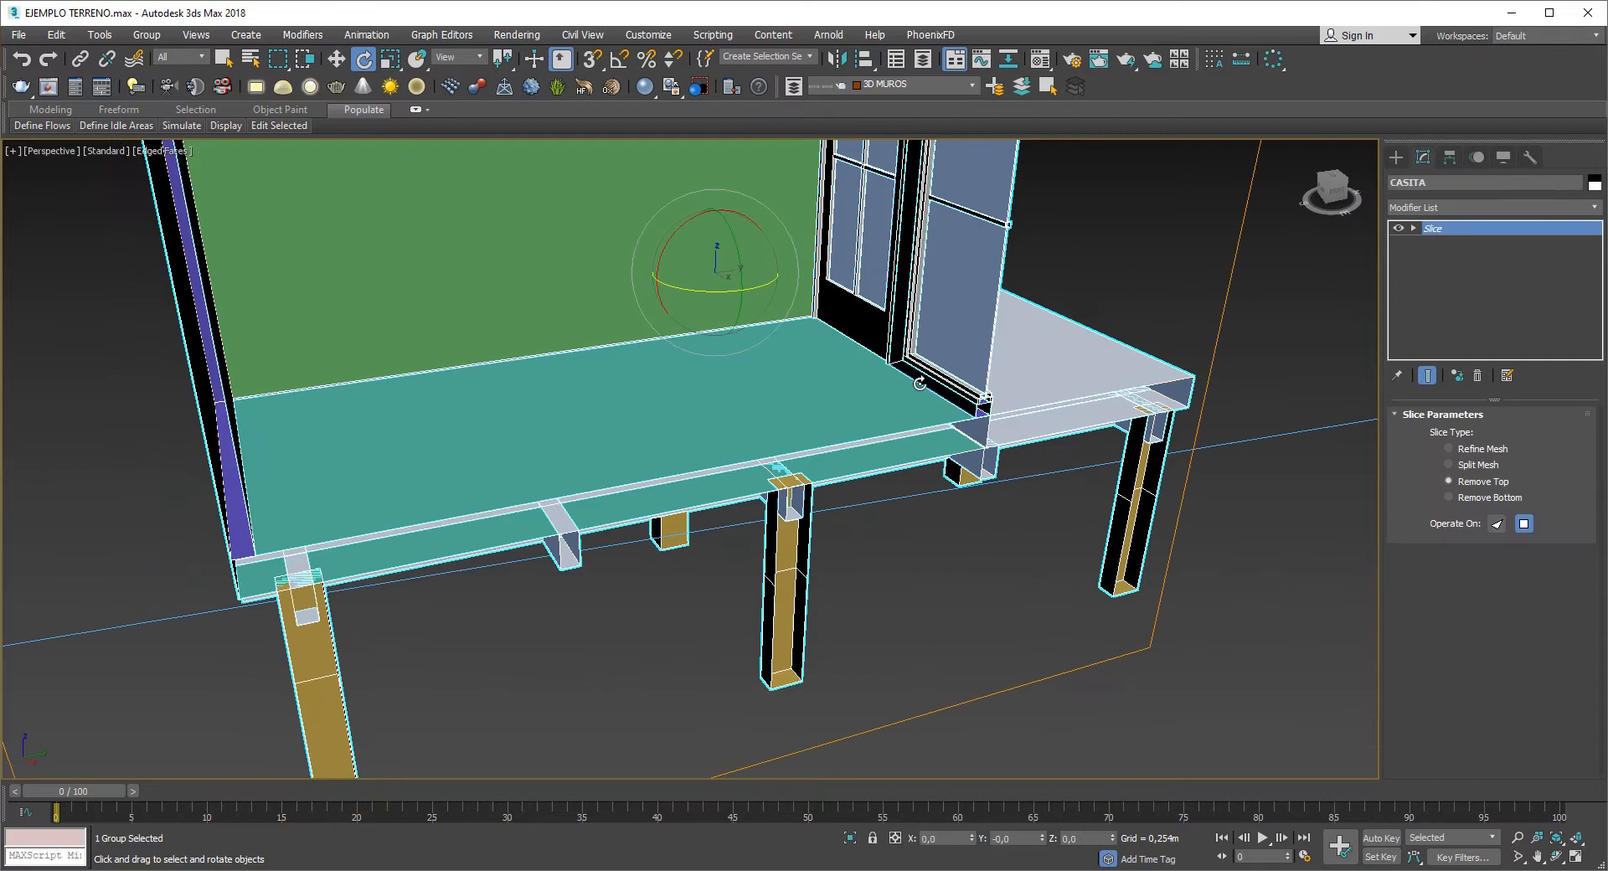
click(147, 35)
click(160, 104)
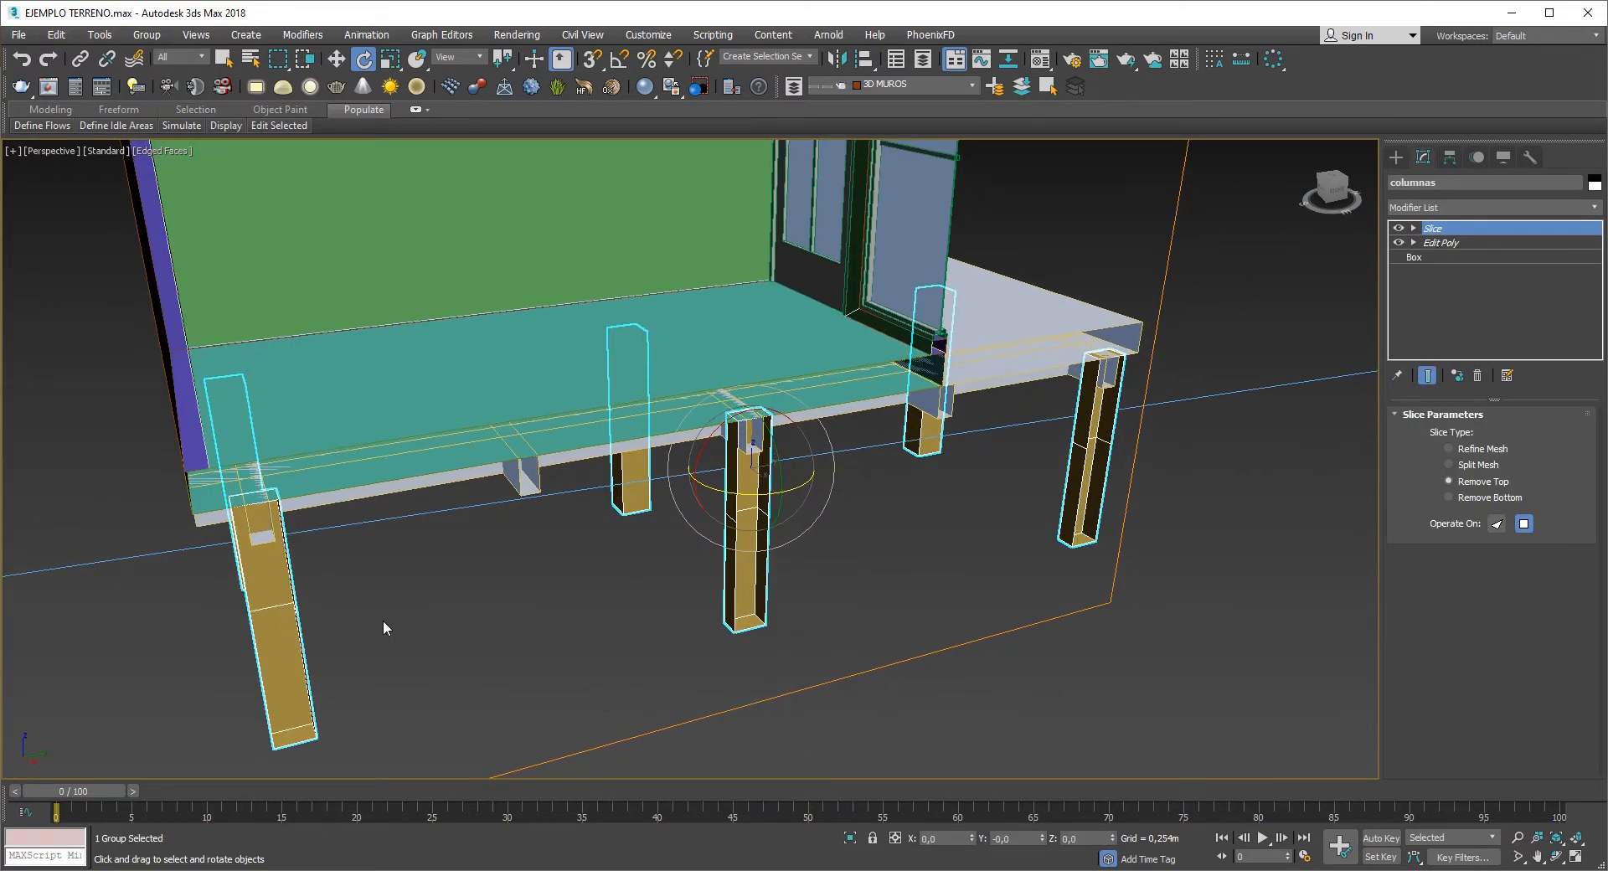
click(768, 594)
click(757, 586)
- Add a Cap Holes modifier above the Slice on the columnas object to close its cut faces
alt+middle_drag(758, 586, 866, 574)
click(1478, 213)
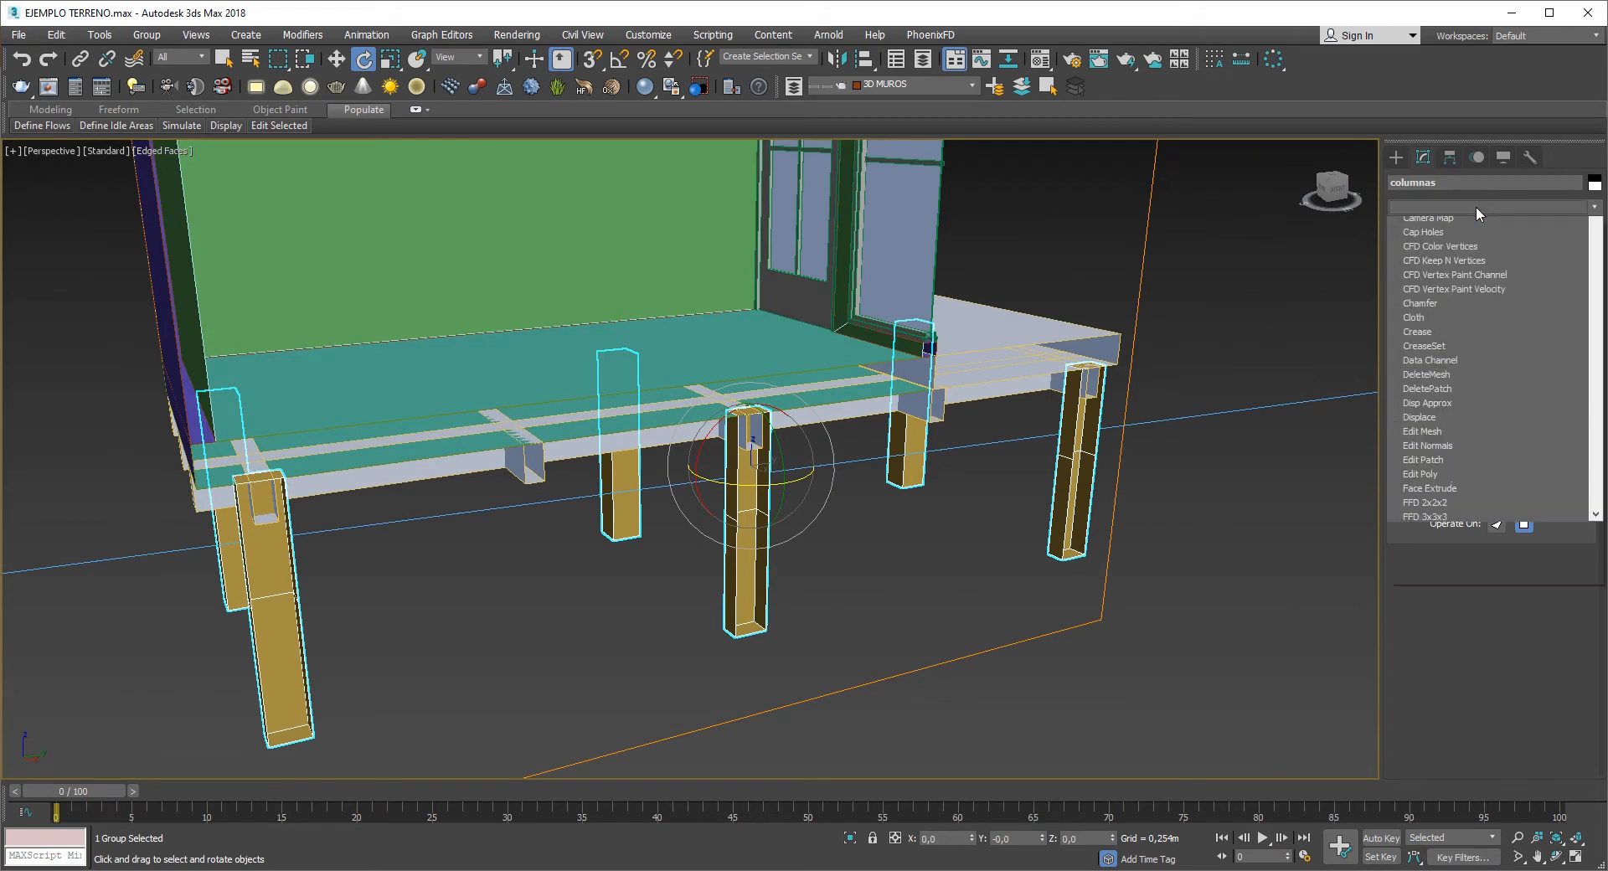
scroll(1478, 212, down, 1)
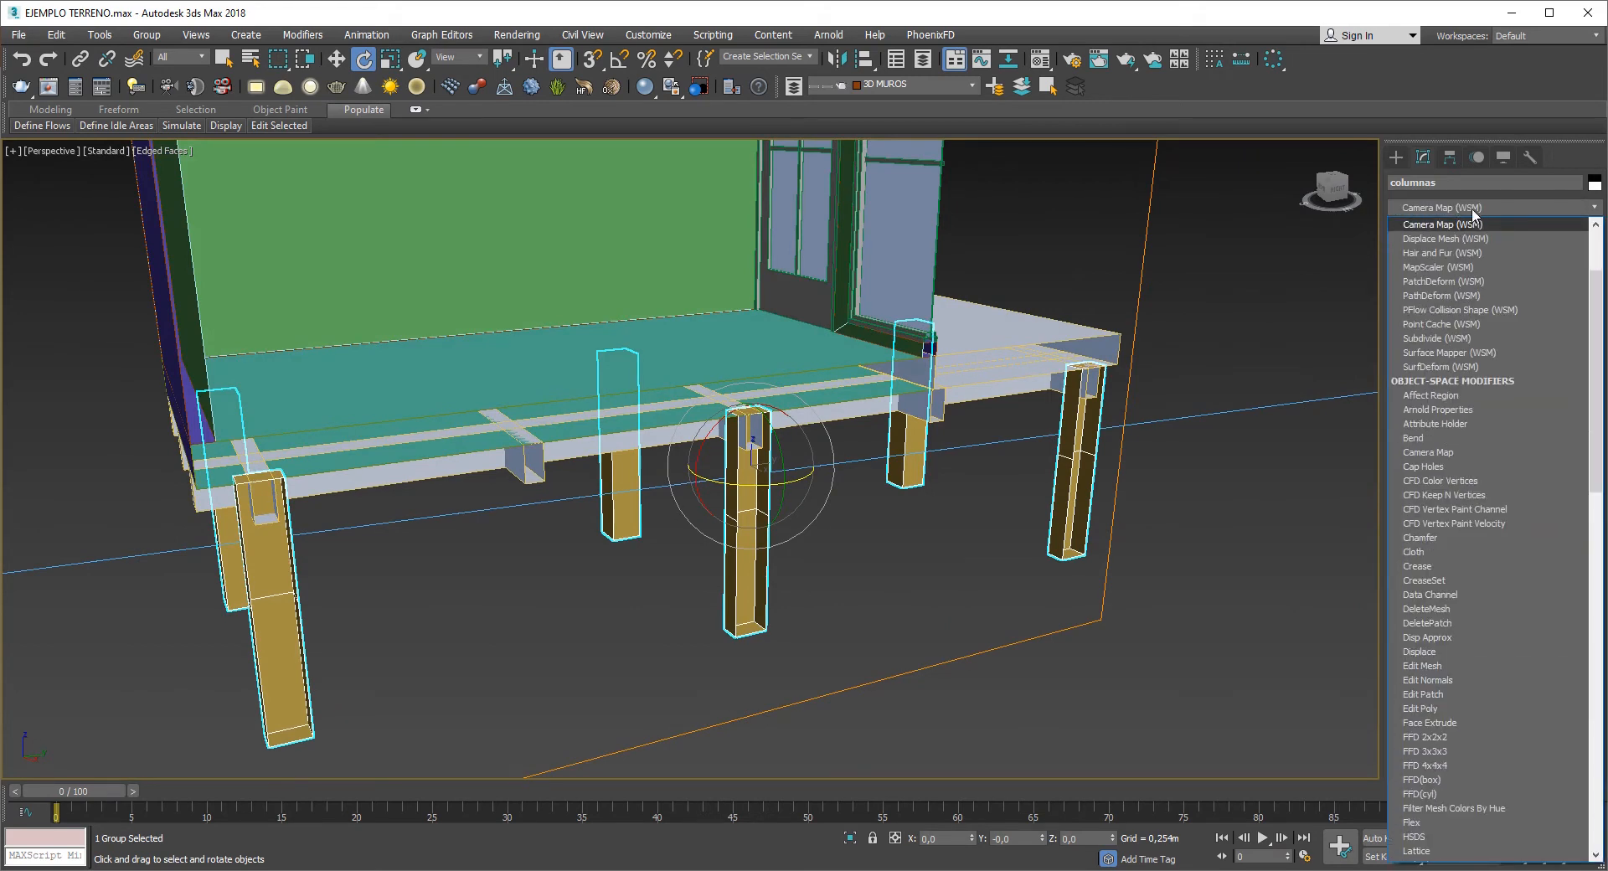
click(929, 465)
click(898, 566)
alt+middle_drag(898, 565, 776, 556)
click(933, 509)
alt+middle_drag(926, 531, 888, 461)
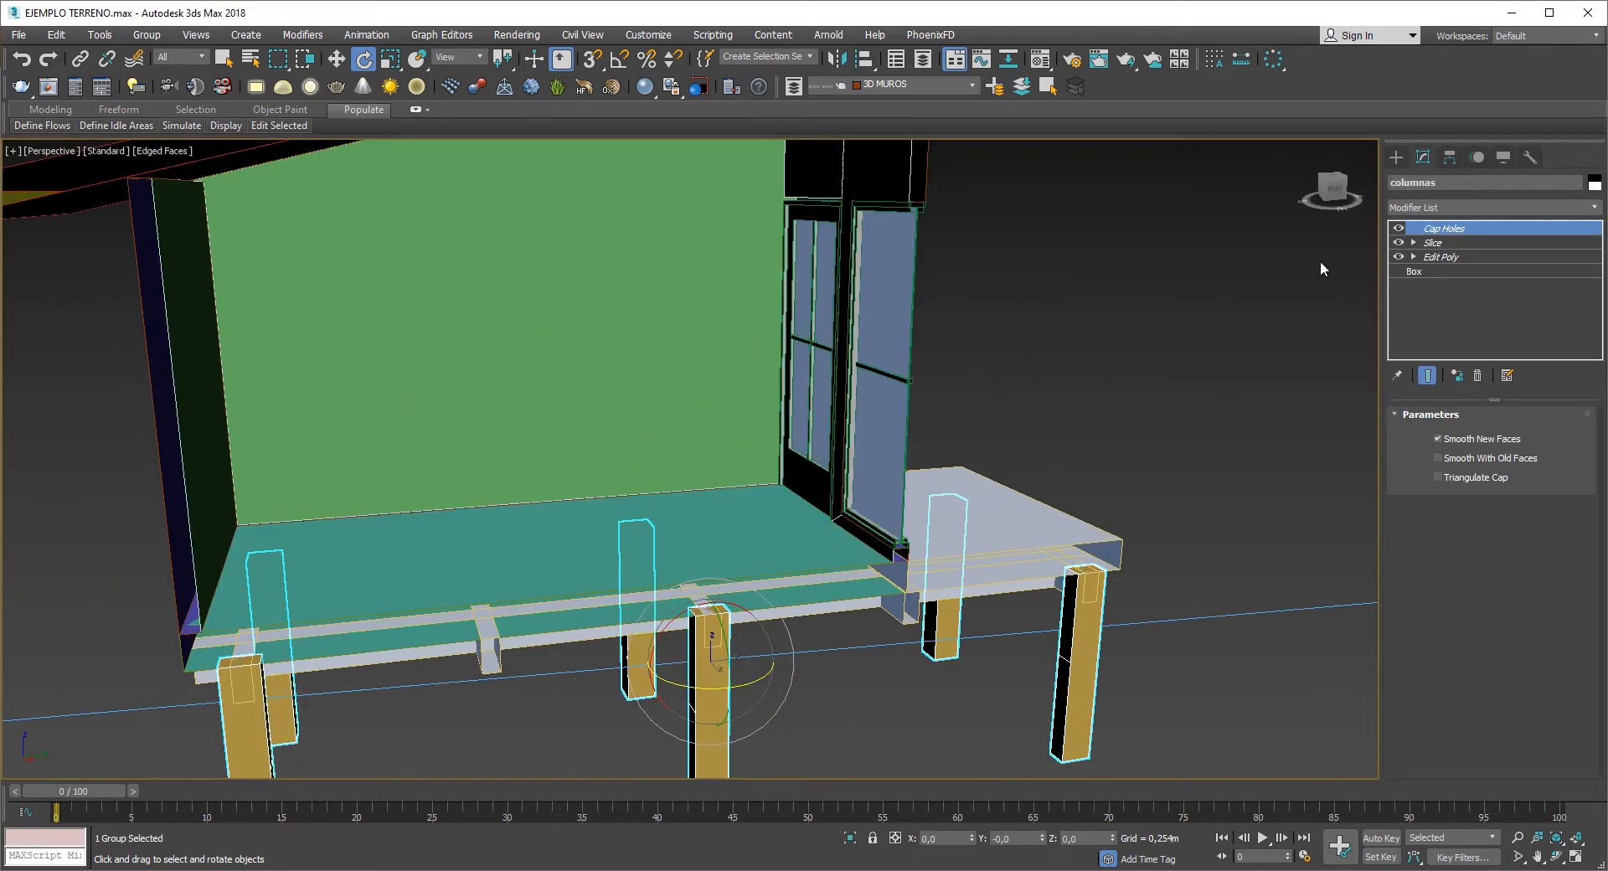
click(1130, 442)
- Select the MADERA floor framing and add a Cap Holes modifier to it
click(986, 545)
mouse_move(986, 545)
alt+middle_down()
mouse_move(949, 530)
mouse_move(970, 535)
alt+middle_up()
click(1454, 207)
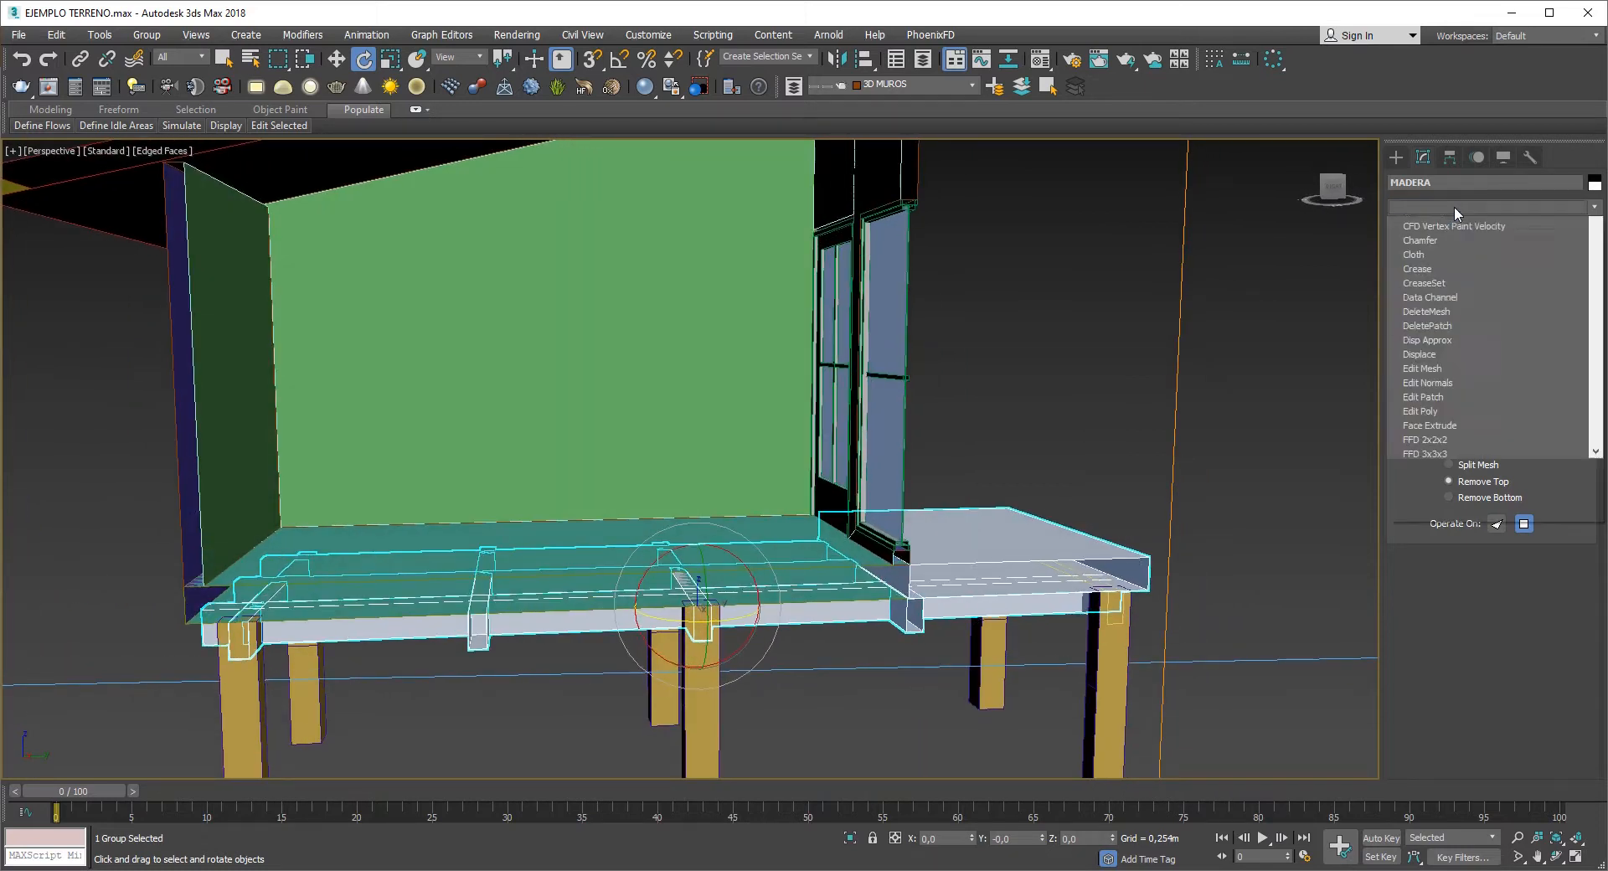
scroll(1453, 210, down, 5)
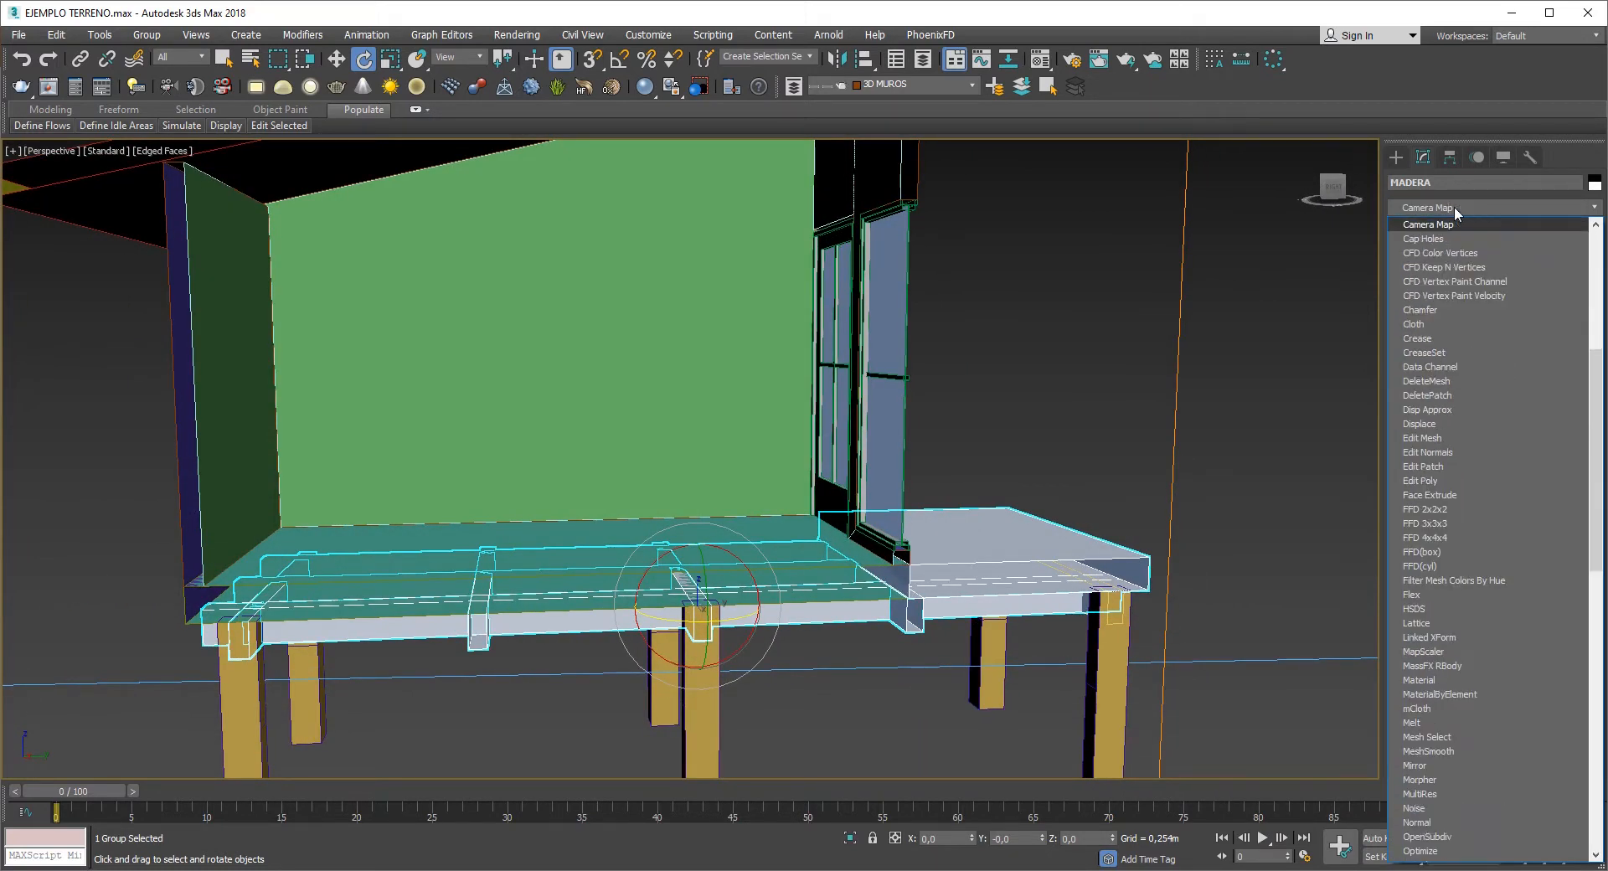
click(1442, 235)
- Examine the cut faces of the wooden floor framing and porch at close range
click(1063, 509)
alt+middle_drag(1066, 511, 1047, 410)
click(939, 575)
scroll(502, 509, up, 4)
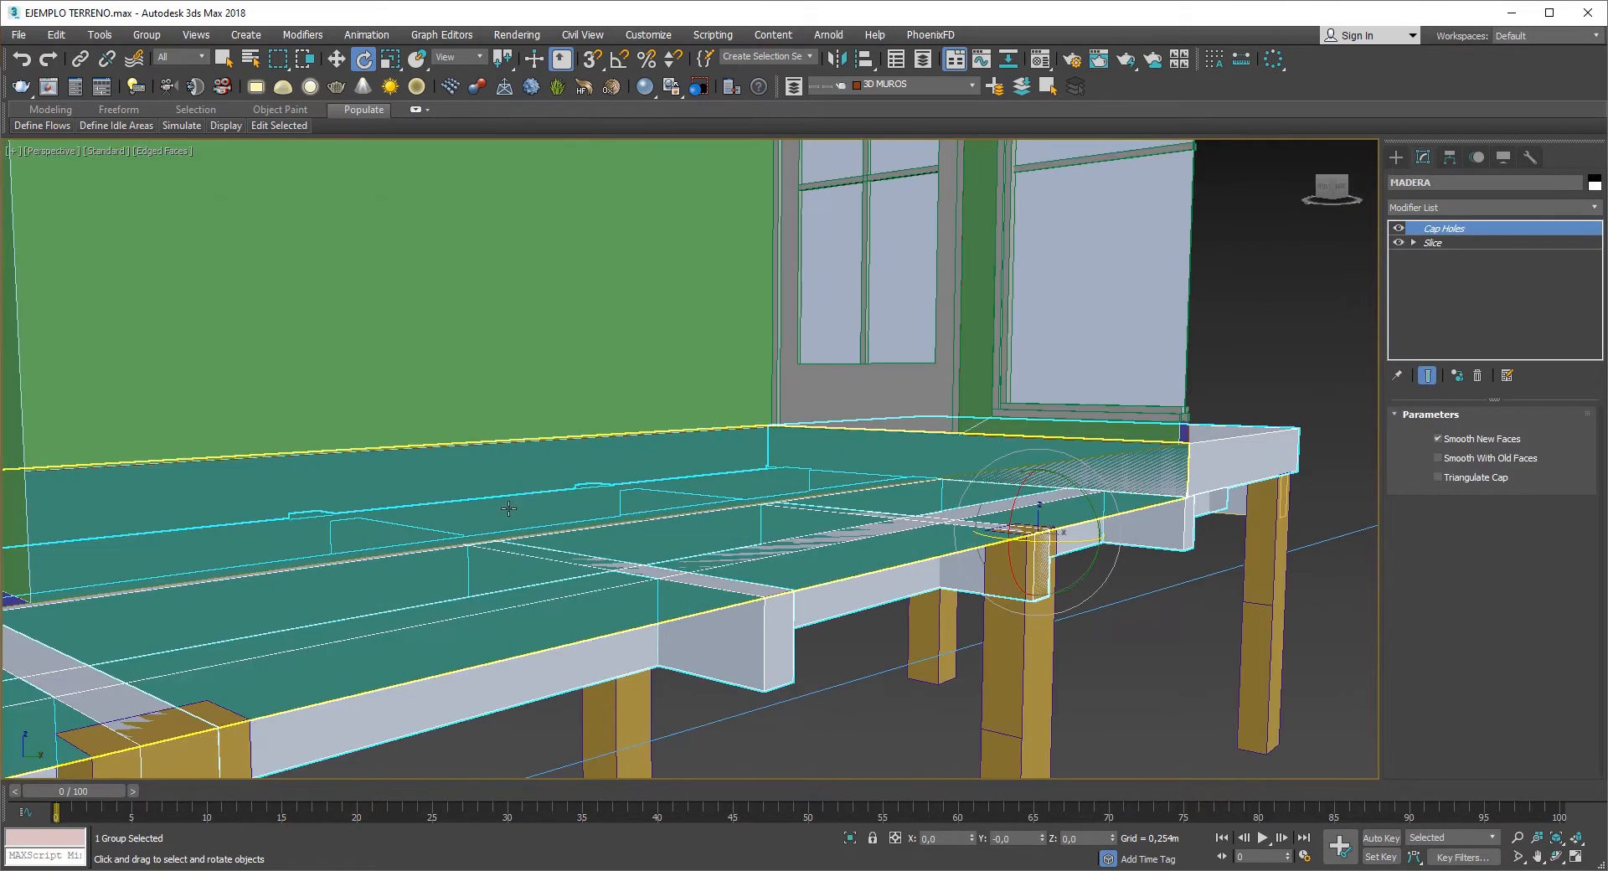
click(501, 511)
scroll(515, 507, down, 3)
click(1038, 367)
alt+middle_drag(978, 458, 913, 469)
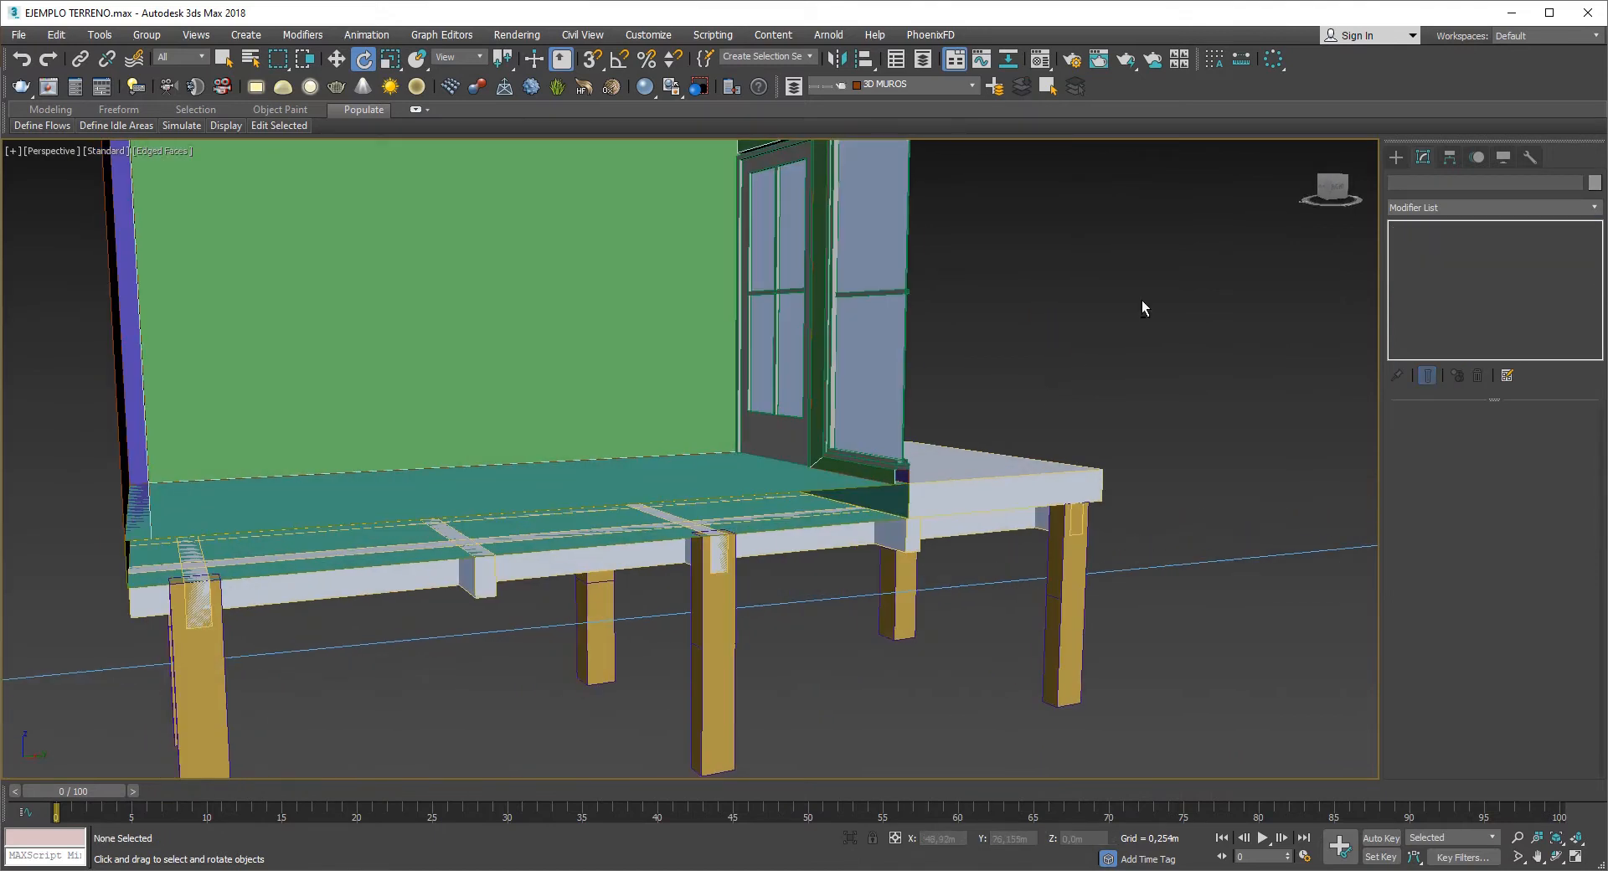
- Create a box about 4,0 m long and 0,2 m high over the floor's cut edge, with snapping to its corner vertices
click(1396, 157)
click(1456, 260)
alt+middle_drag(396, 548, 373, 566)
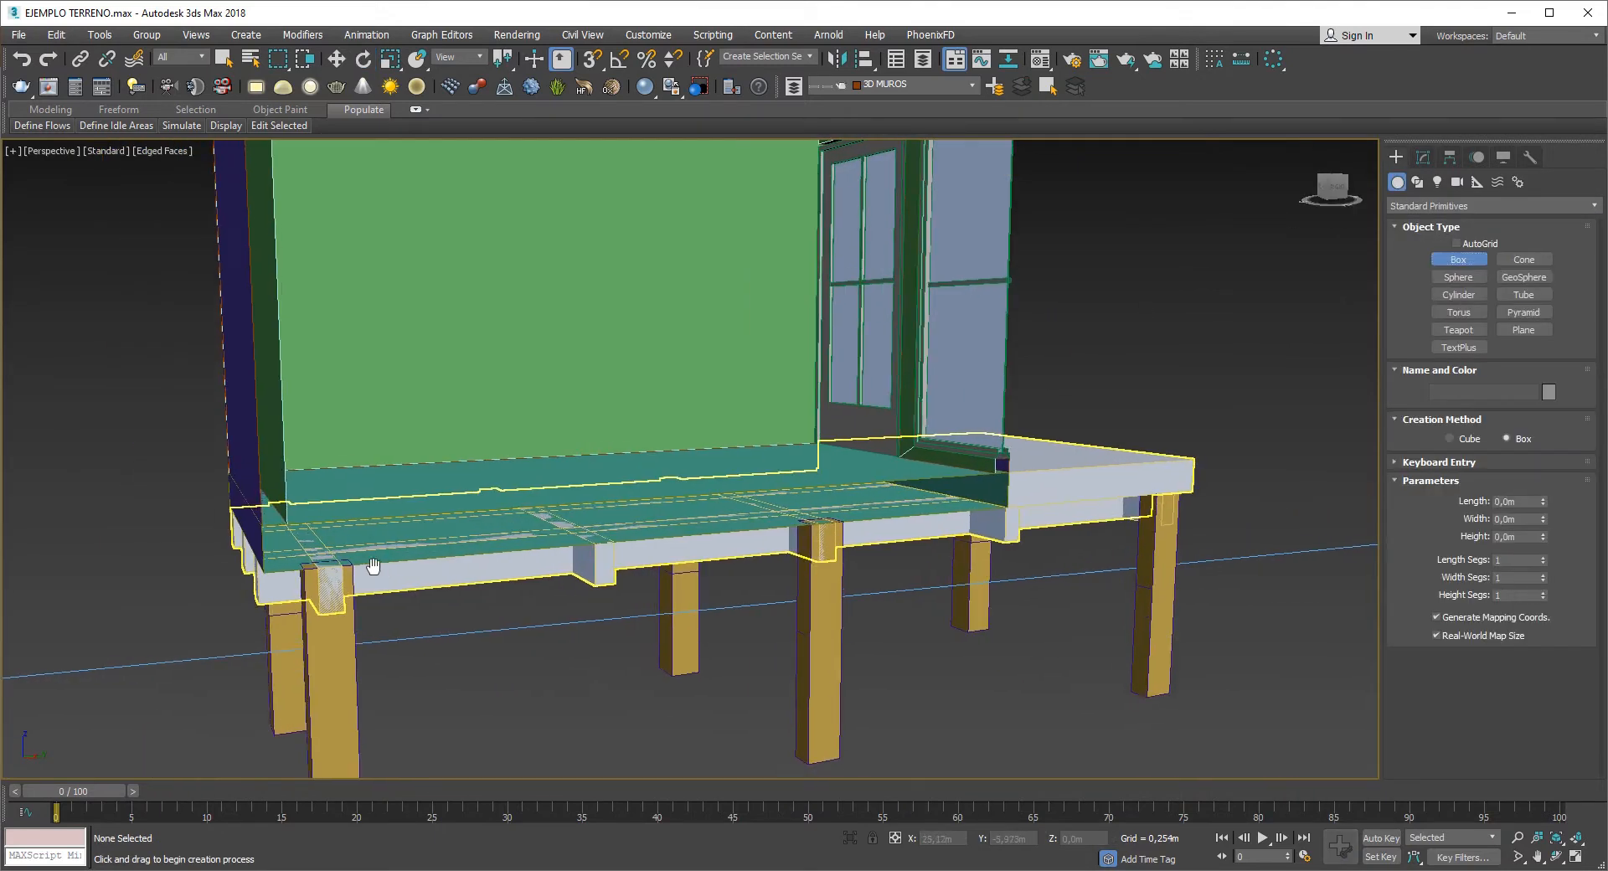
key(s)
scroll(251, 567, up, 3)
drag(244, 564, 1285, 431)
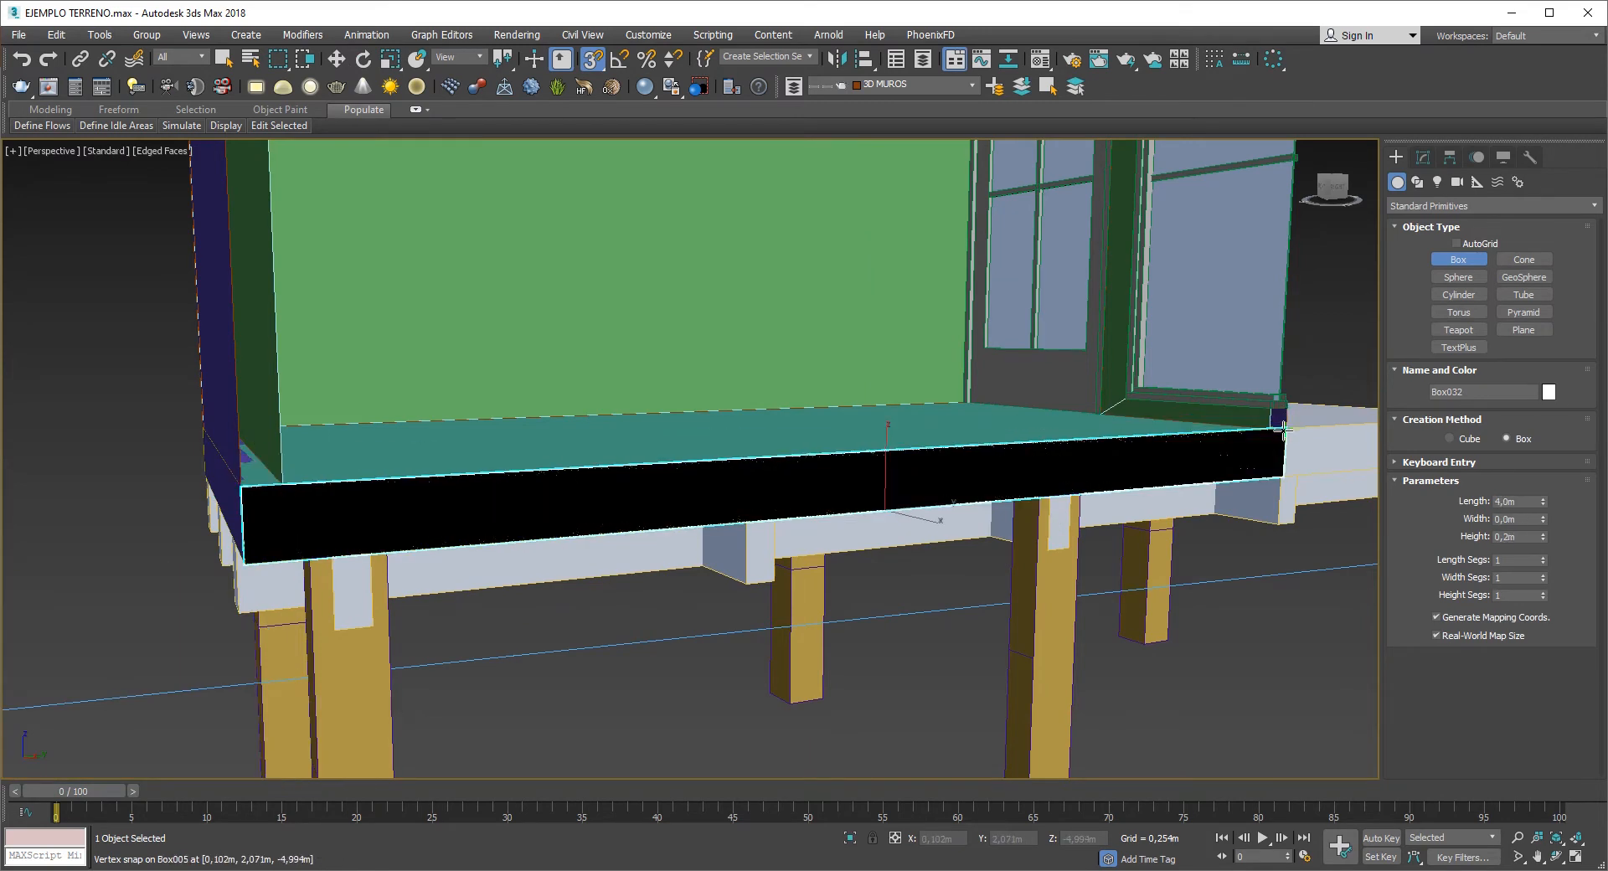
click(1254, 489)
- Set the width of the new floor-edge box to 0,006 m
key(e)
alt+middle_drag(671, 538, 728, 526)
click(1421, 159)
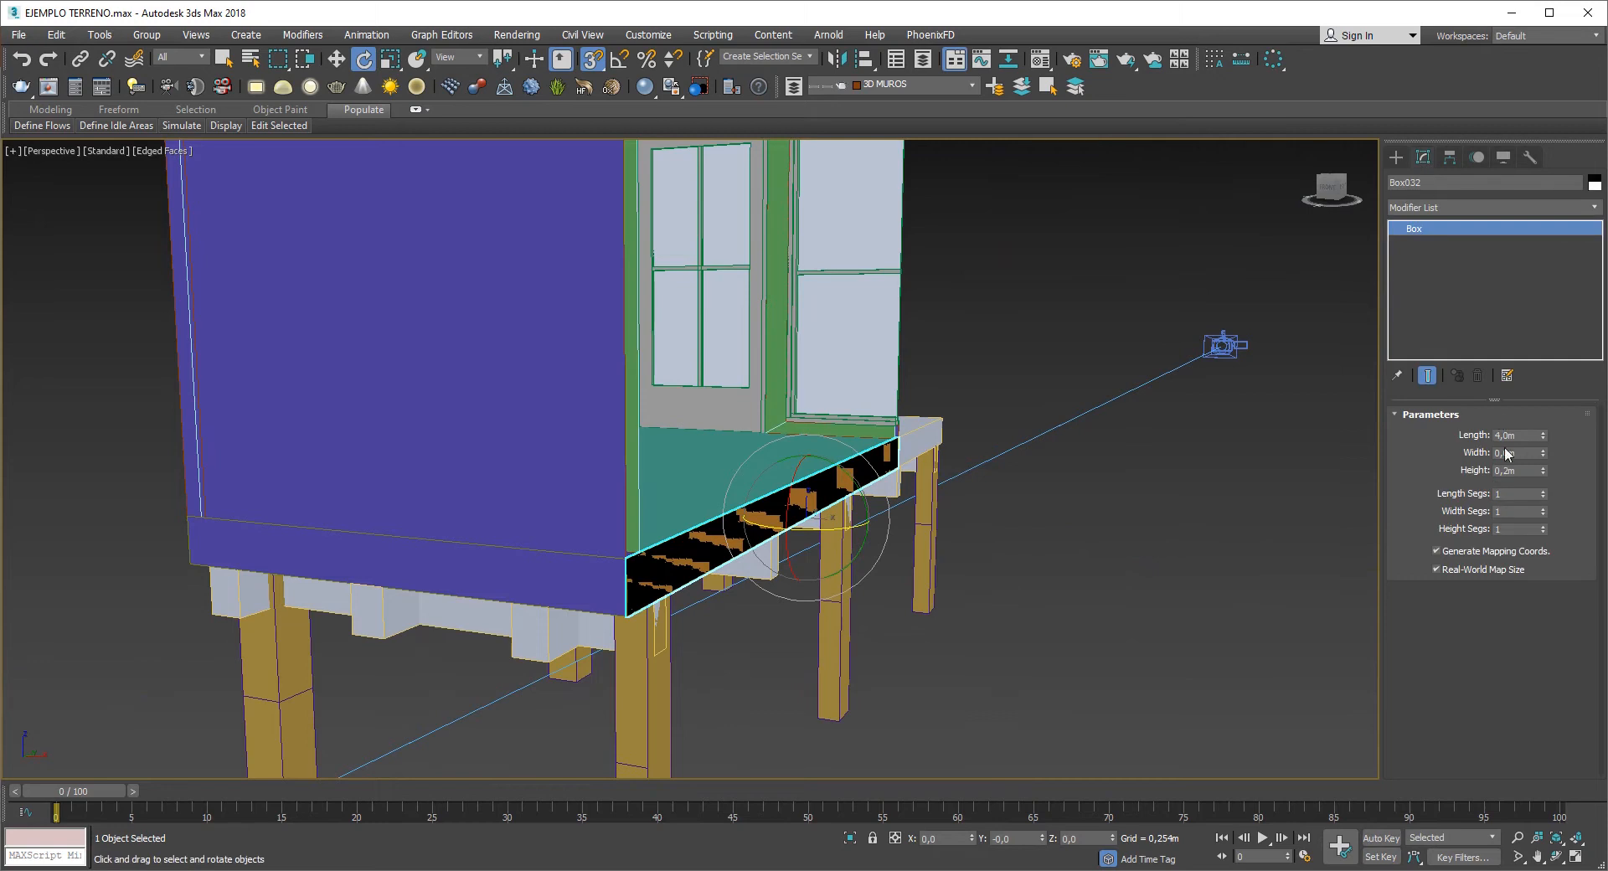
click(1543, 451)
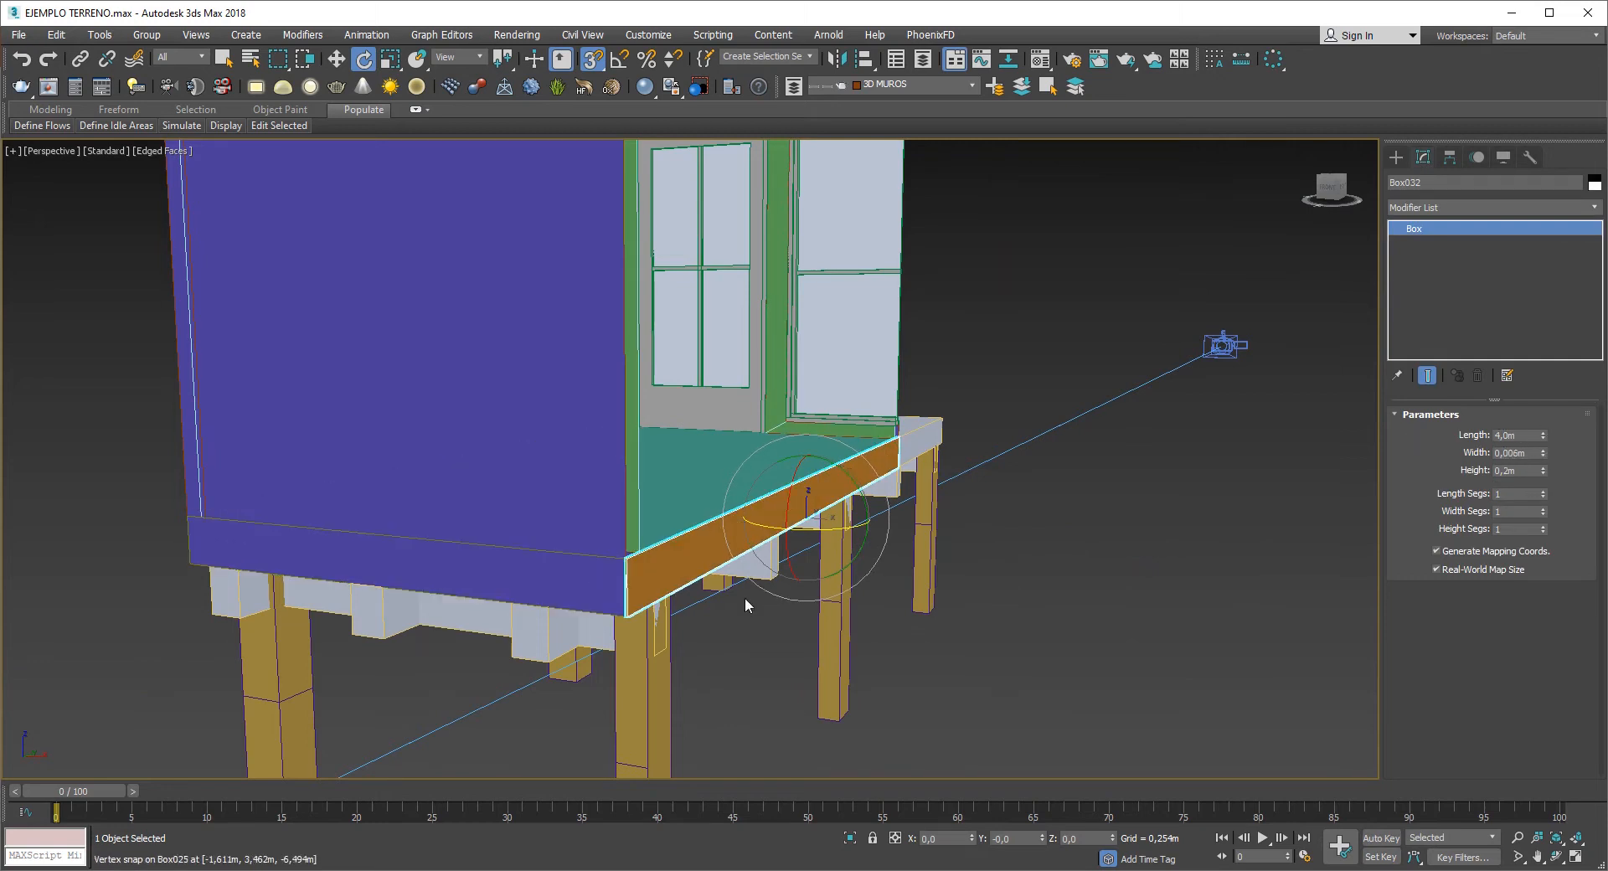
- Move the thin box by its lower corner, snapping it to the wall's bottom vertex at the cut plane
scroll(676, 563, up, 5)
scroll(677, 563, down, 3)
scroll(754, 517, down, 2)
key(w)
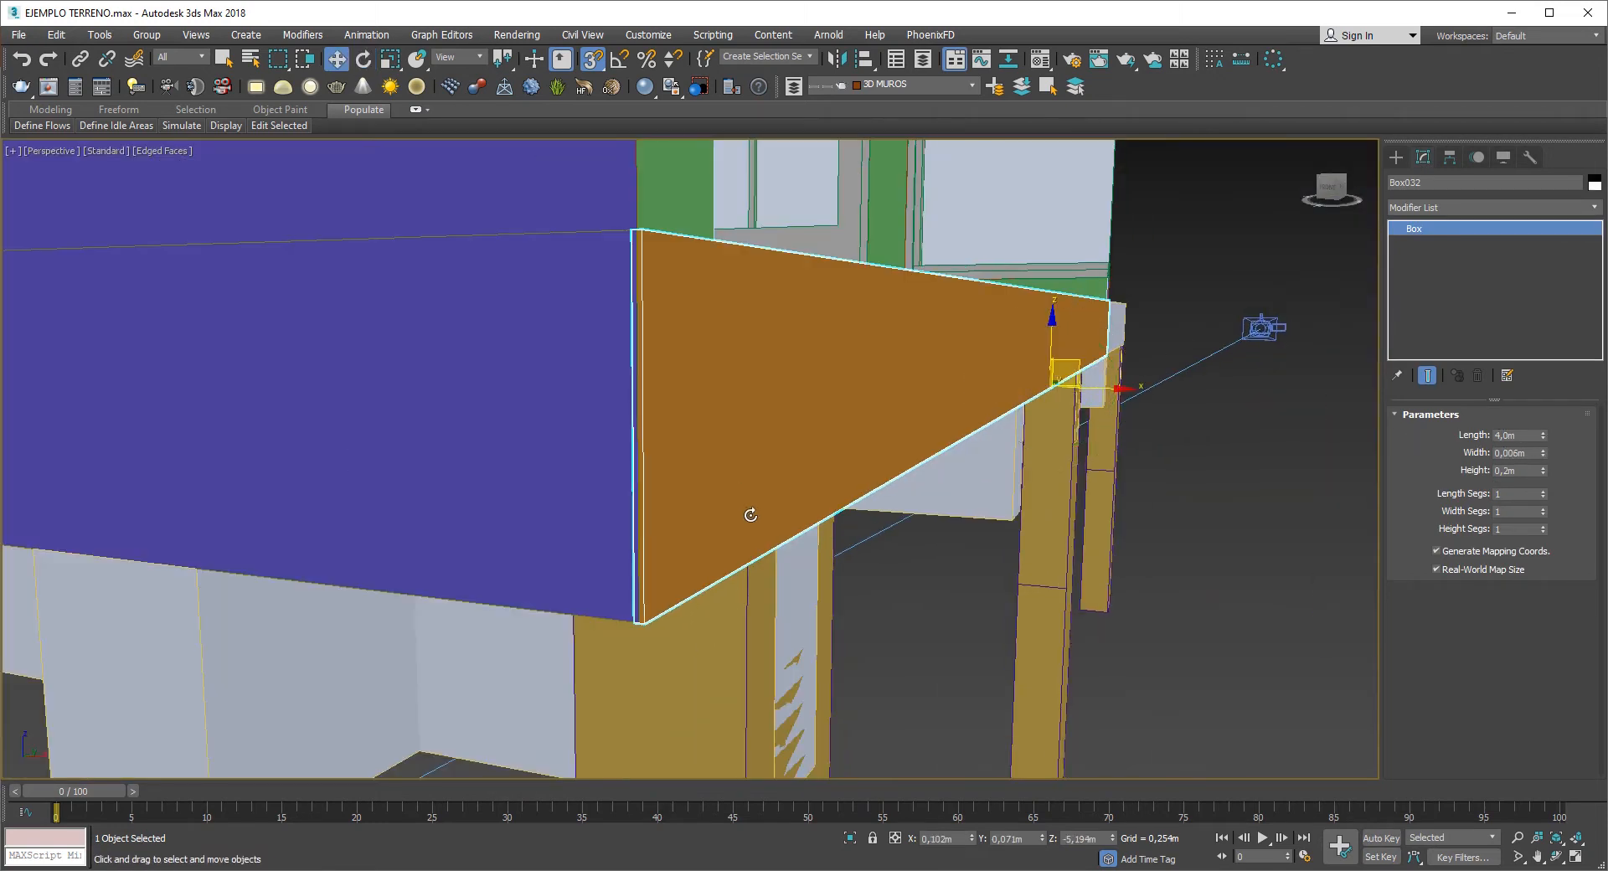
scroll(643, 618, up, 2)
drag(641, 623, 635, 618)
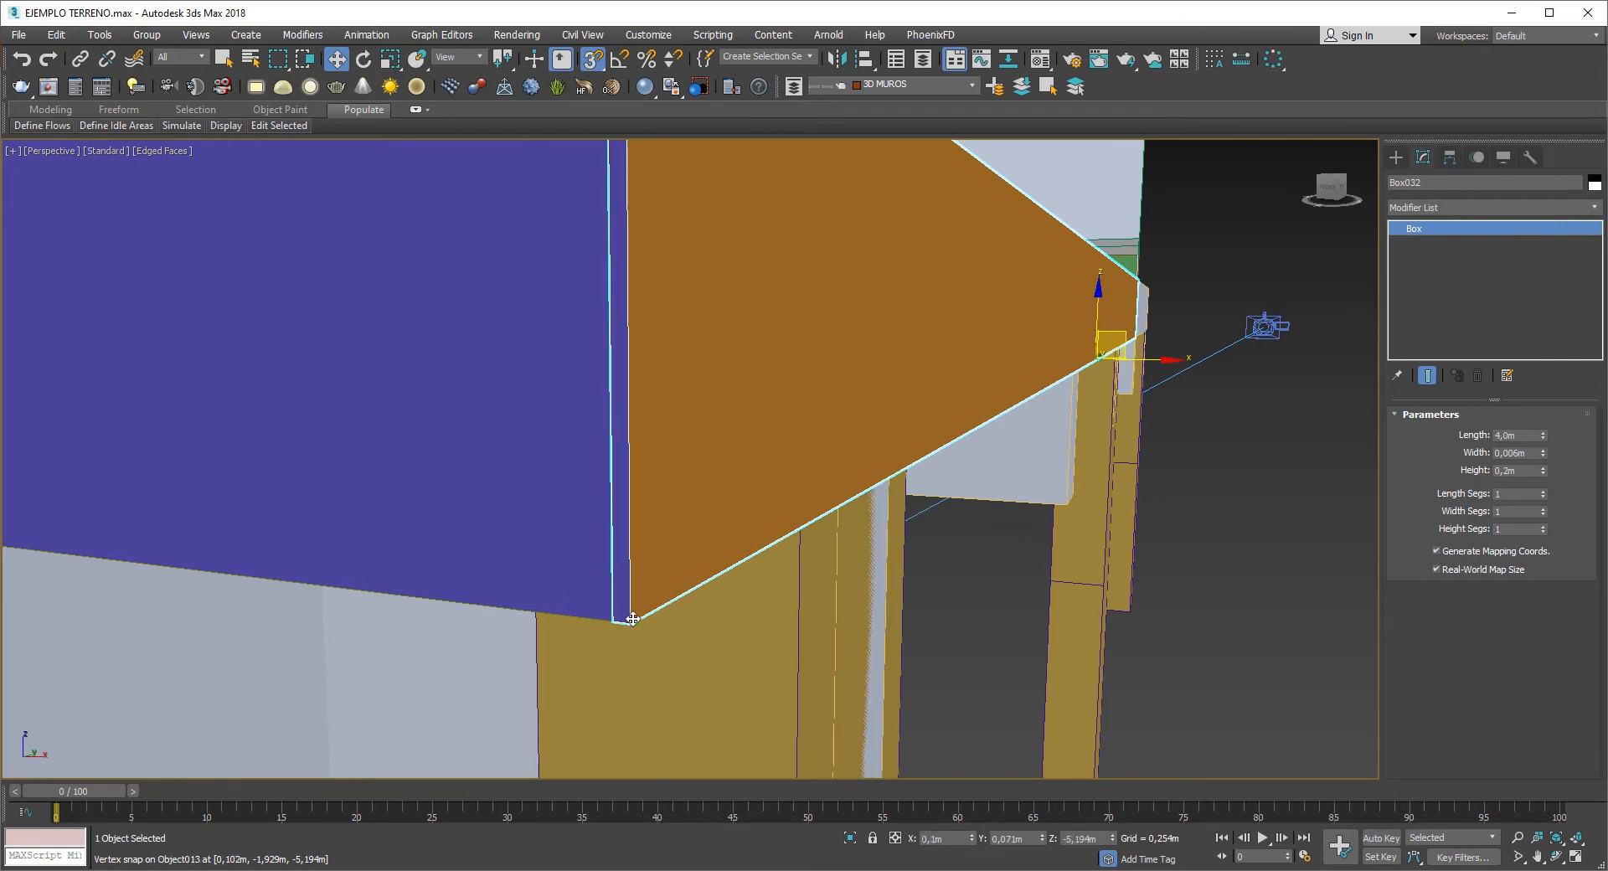
scroll(633, 619, down, 3)
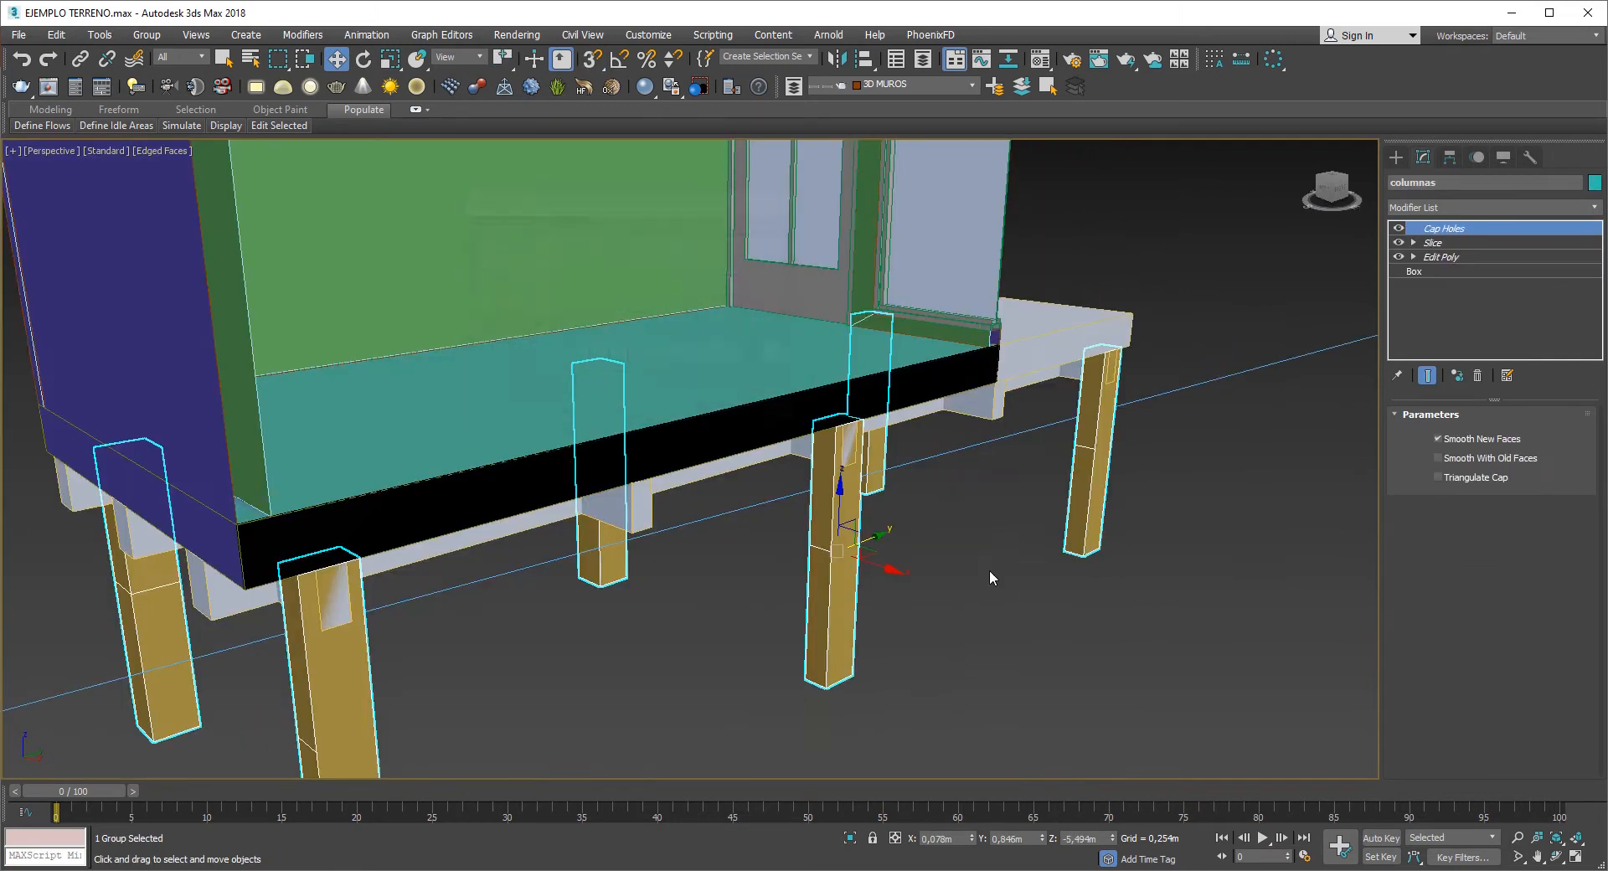
click(988, 574)
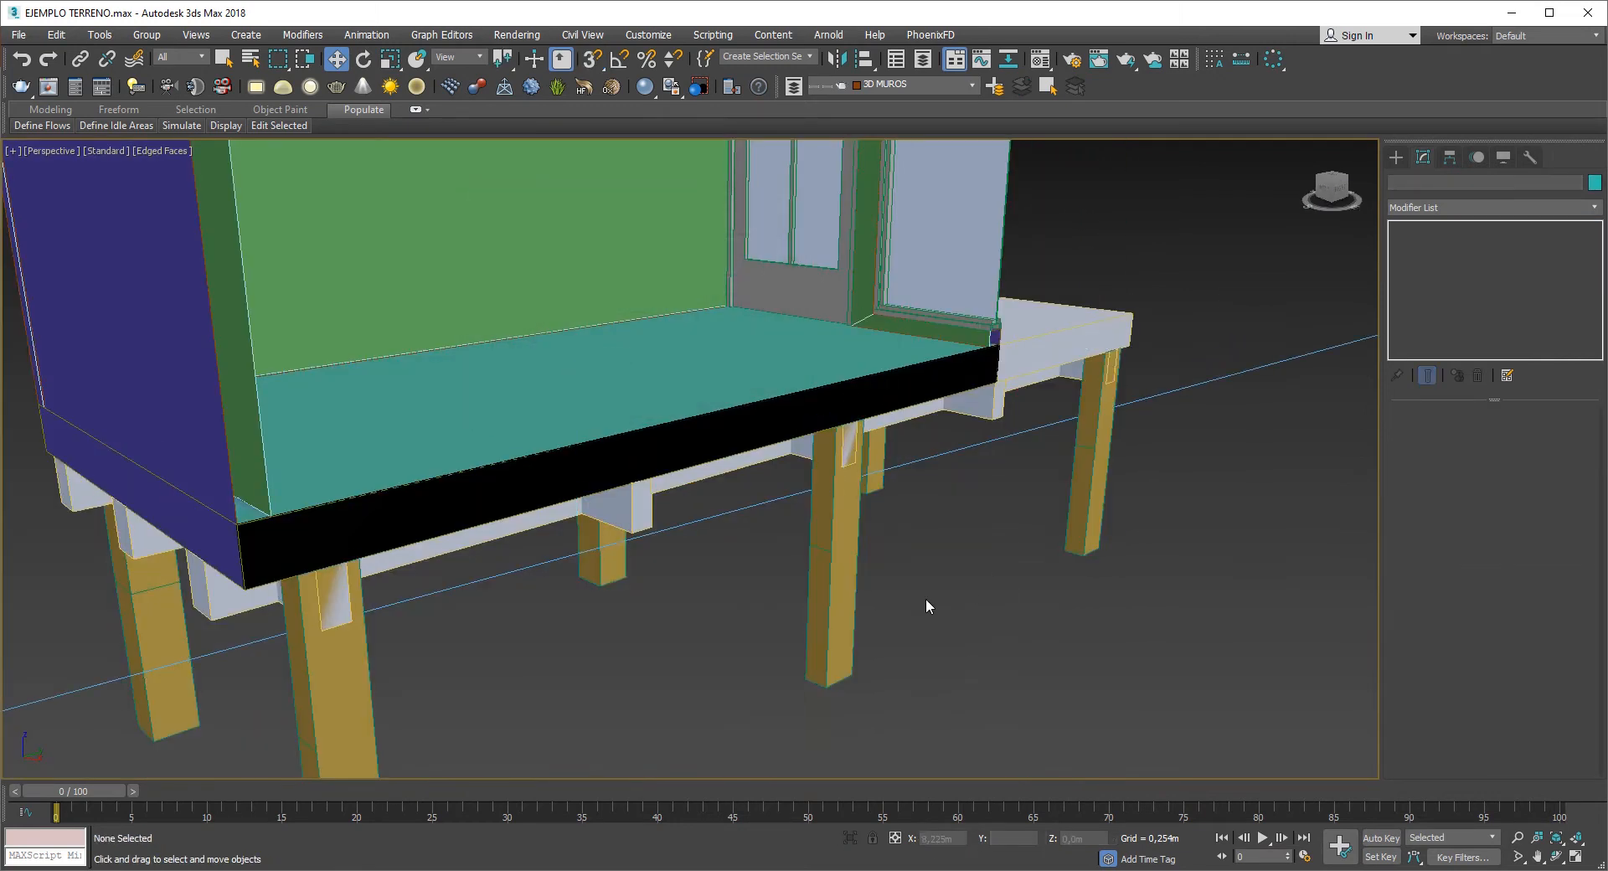
click(806, 443)
alt+middle_drag(803, 423, 894, 392)
alt+middle_drag(688, 435, 678, 366)
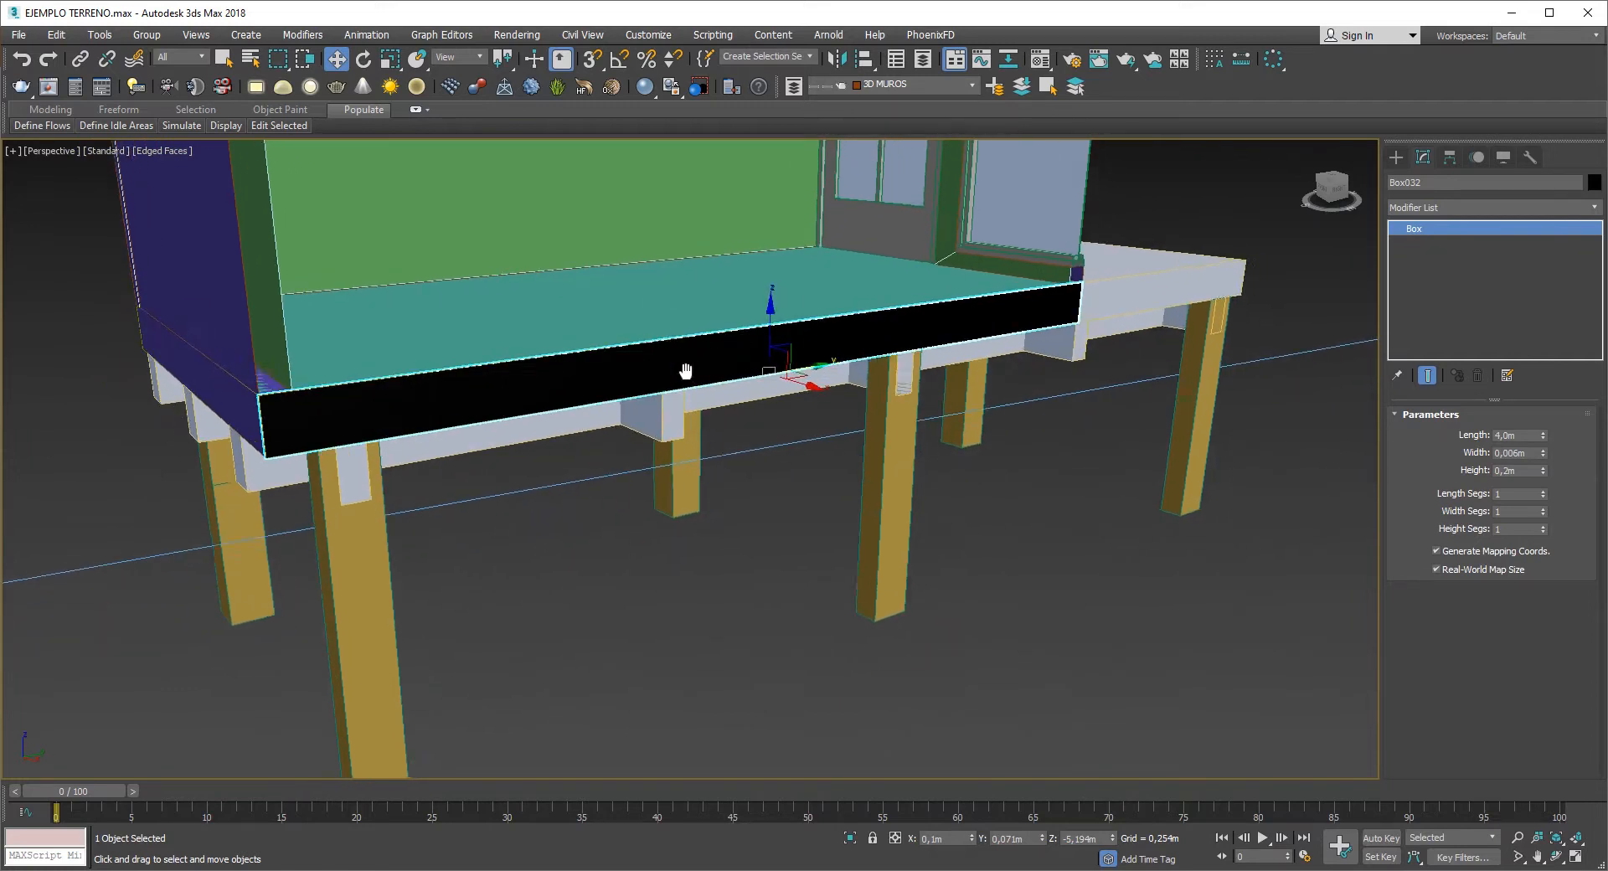
- Turn off the Cap Holes modifier on the columnas object and inspect the posts' cut faces
click(906, 515)
click(1396, 230)
click(1033, 606)
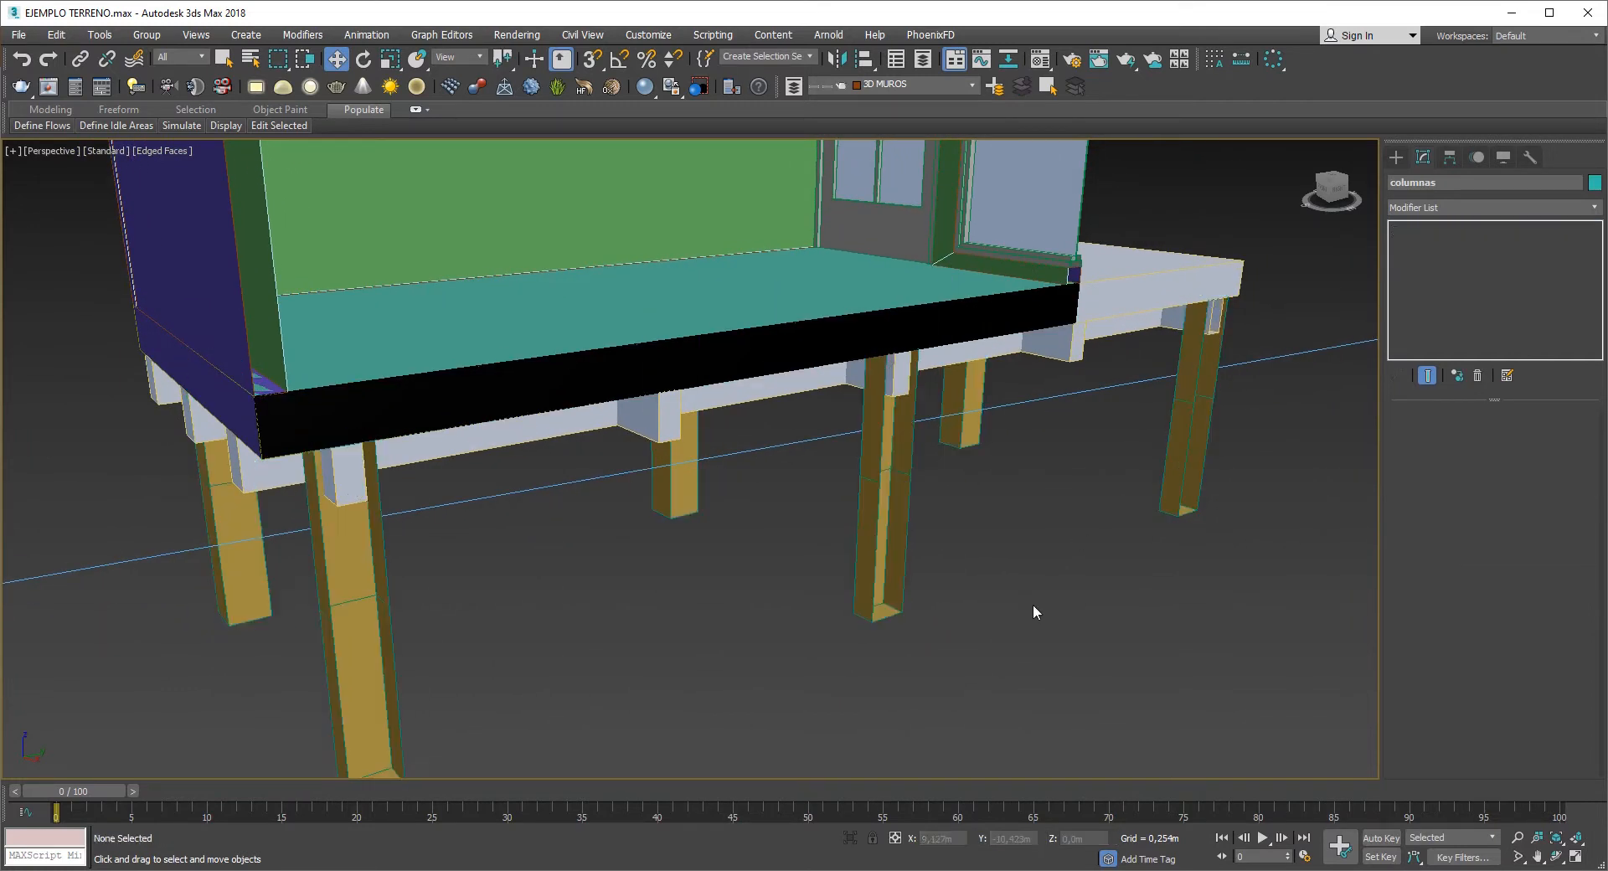
middle_drag(933, 620, 907, 512)
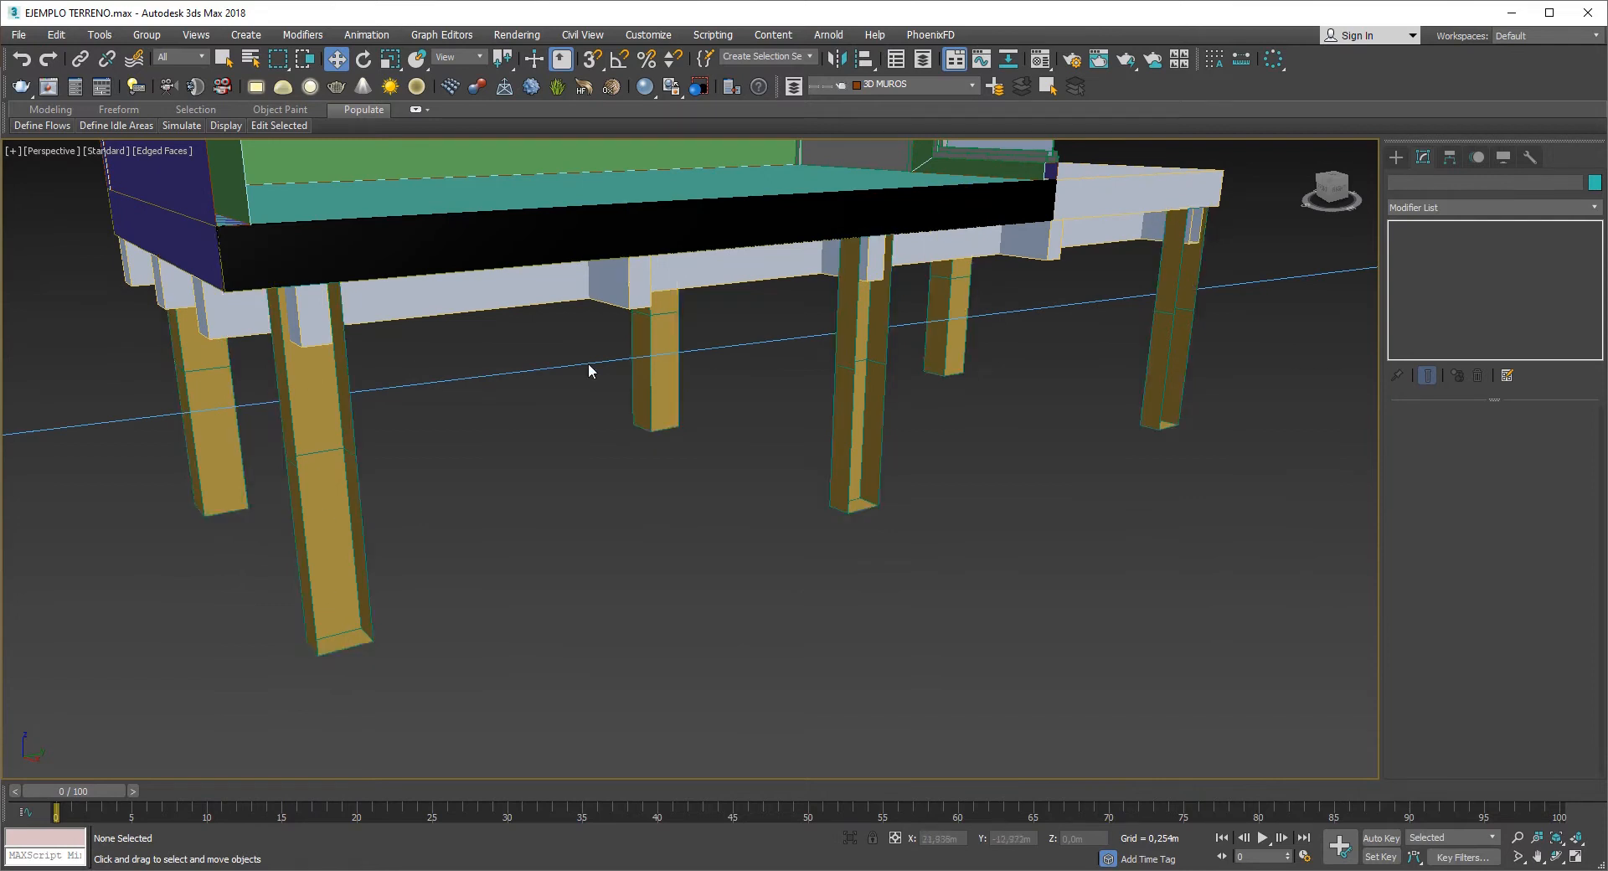
middle_drag(1162, 406, 1150, 490)
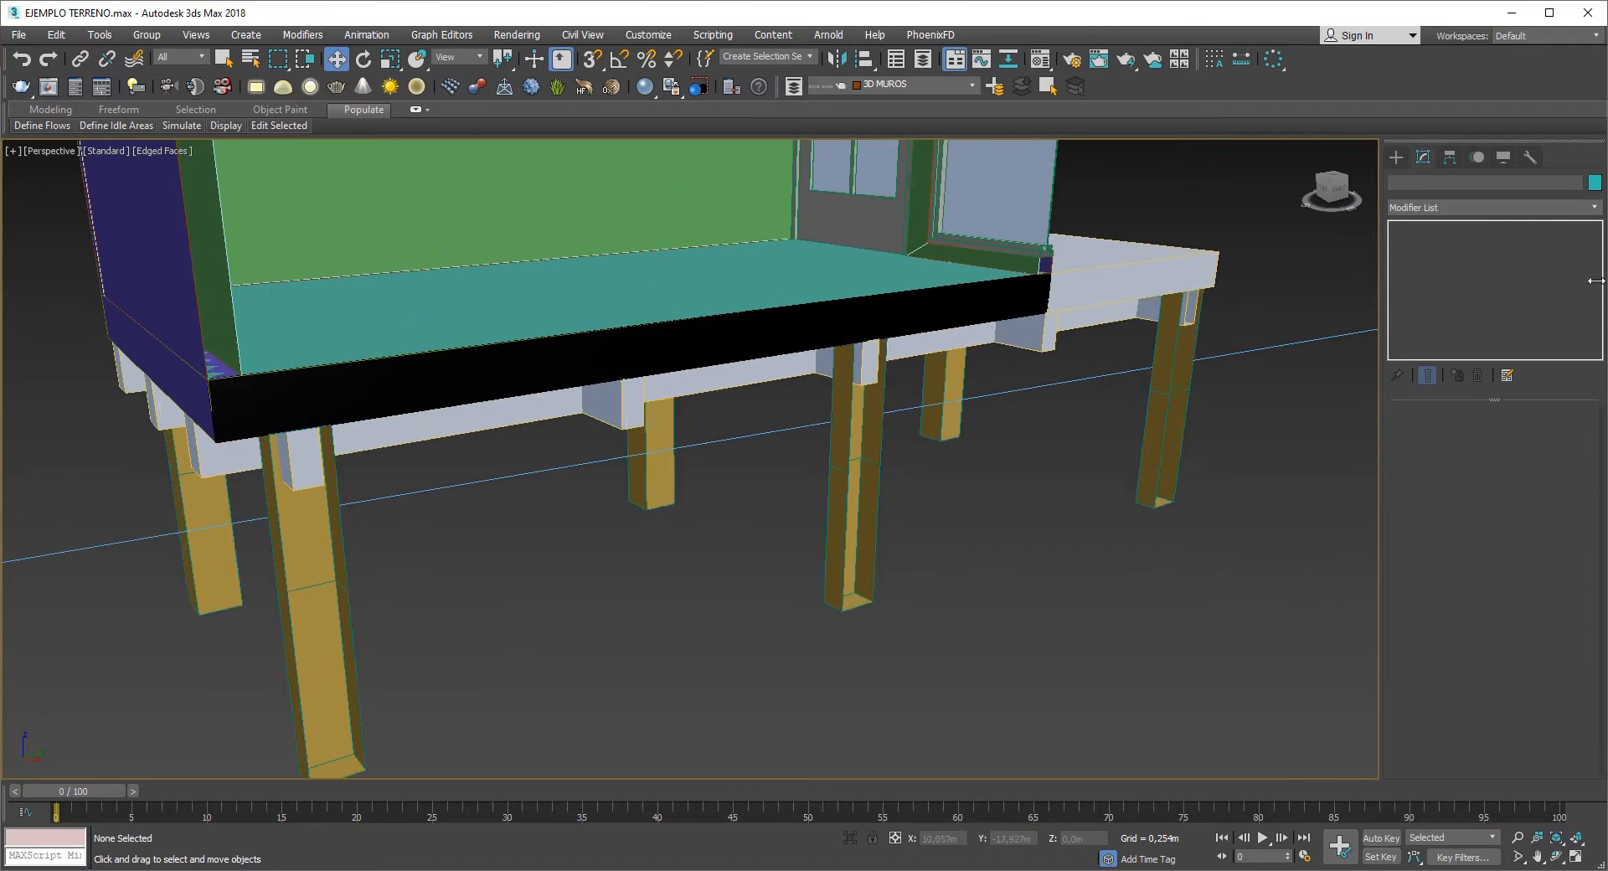
alt+middle_drag(1119, 385, 1033, 513)
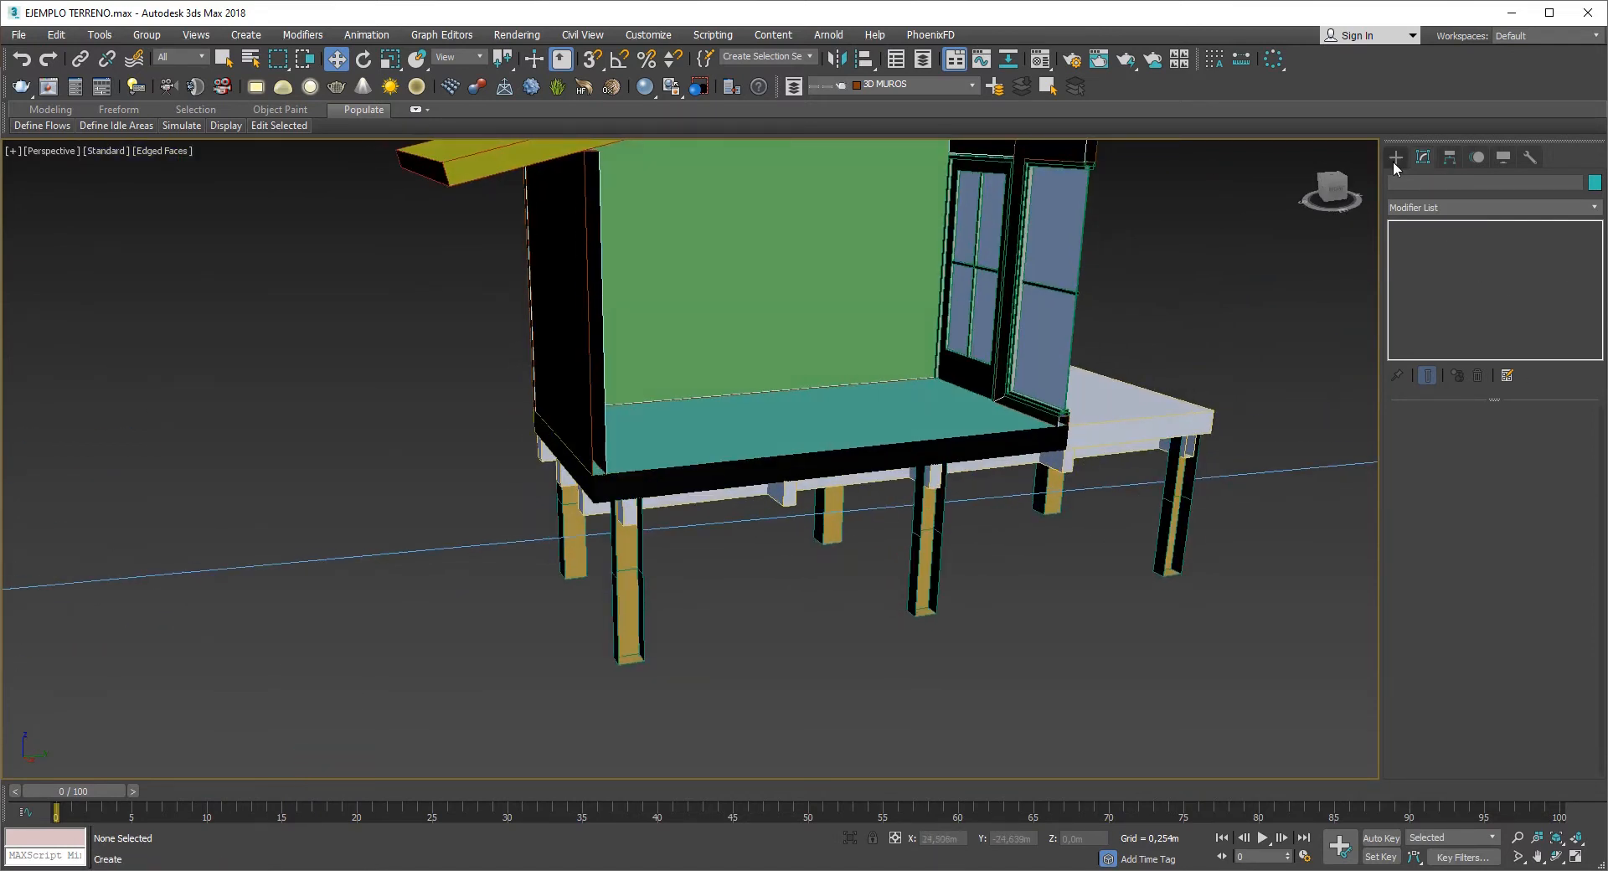
click(1395, 158)
click(1423, 158)
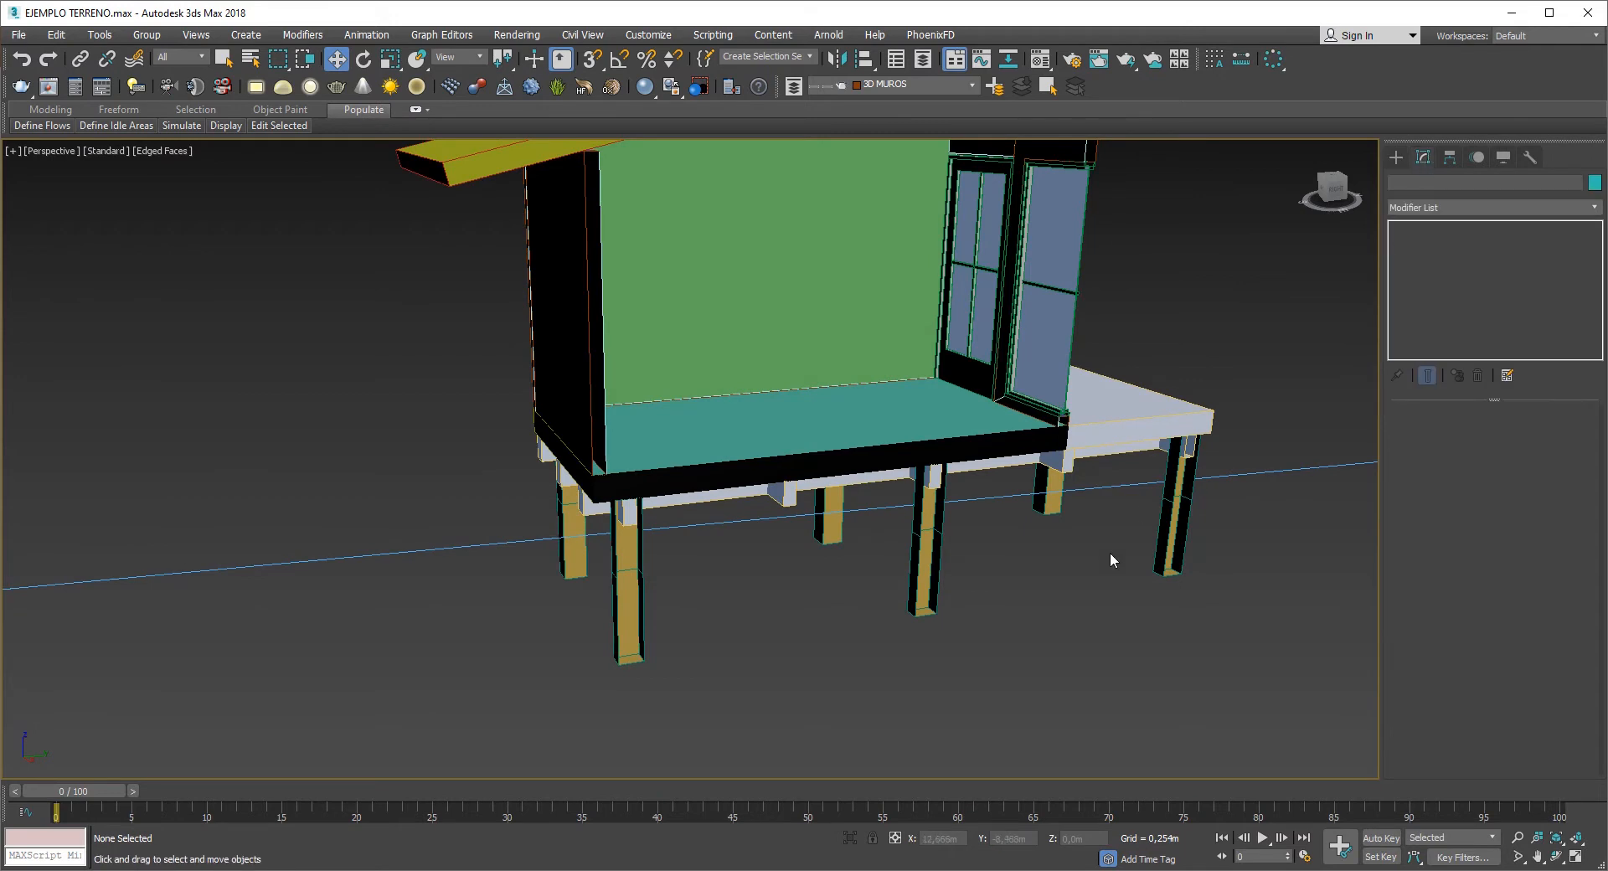
- Turn the Cap Holes modifier of the columnas object back on and deselect the posts
click(1182, 544)
click(1402, 229)
middle_drag(1075, 477, 991, 505)
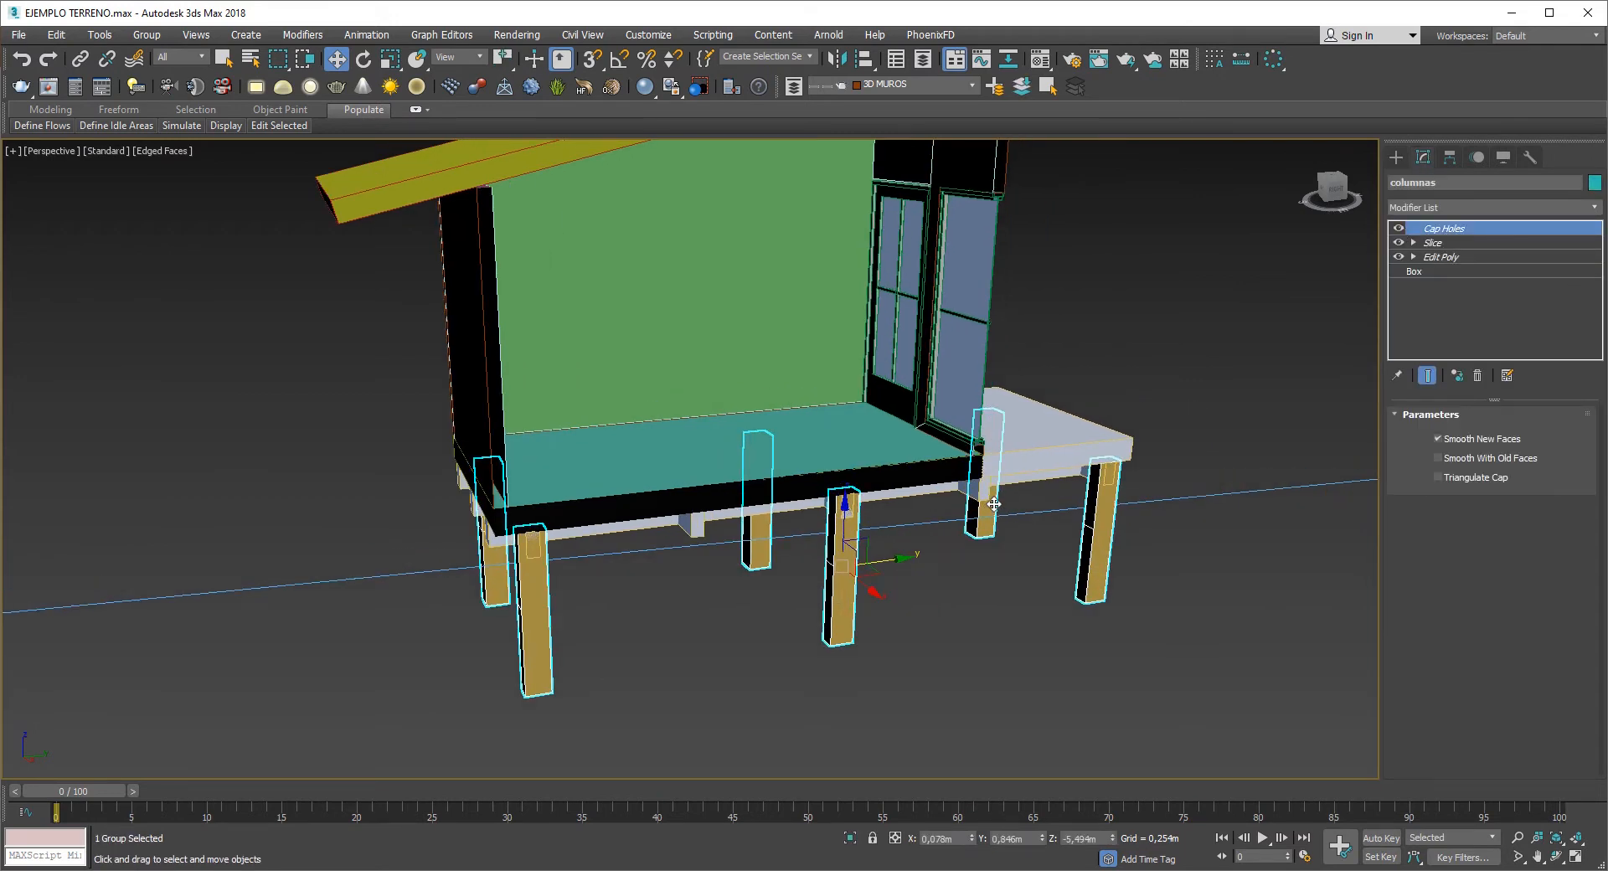
click(1003, 571)
- Select the MADERA floor framing and add an Edit Poly modifier above its Cap Holes
alt+middle_drag(1003, 571, 946, 556)
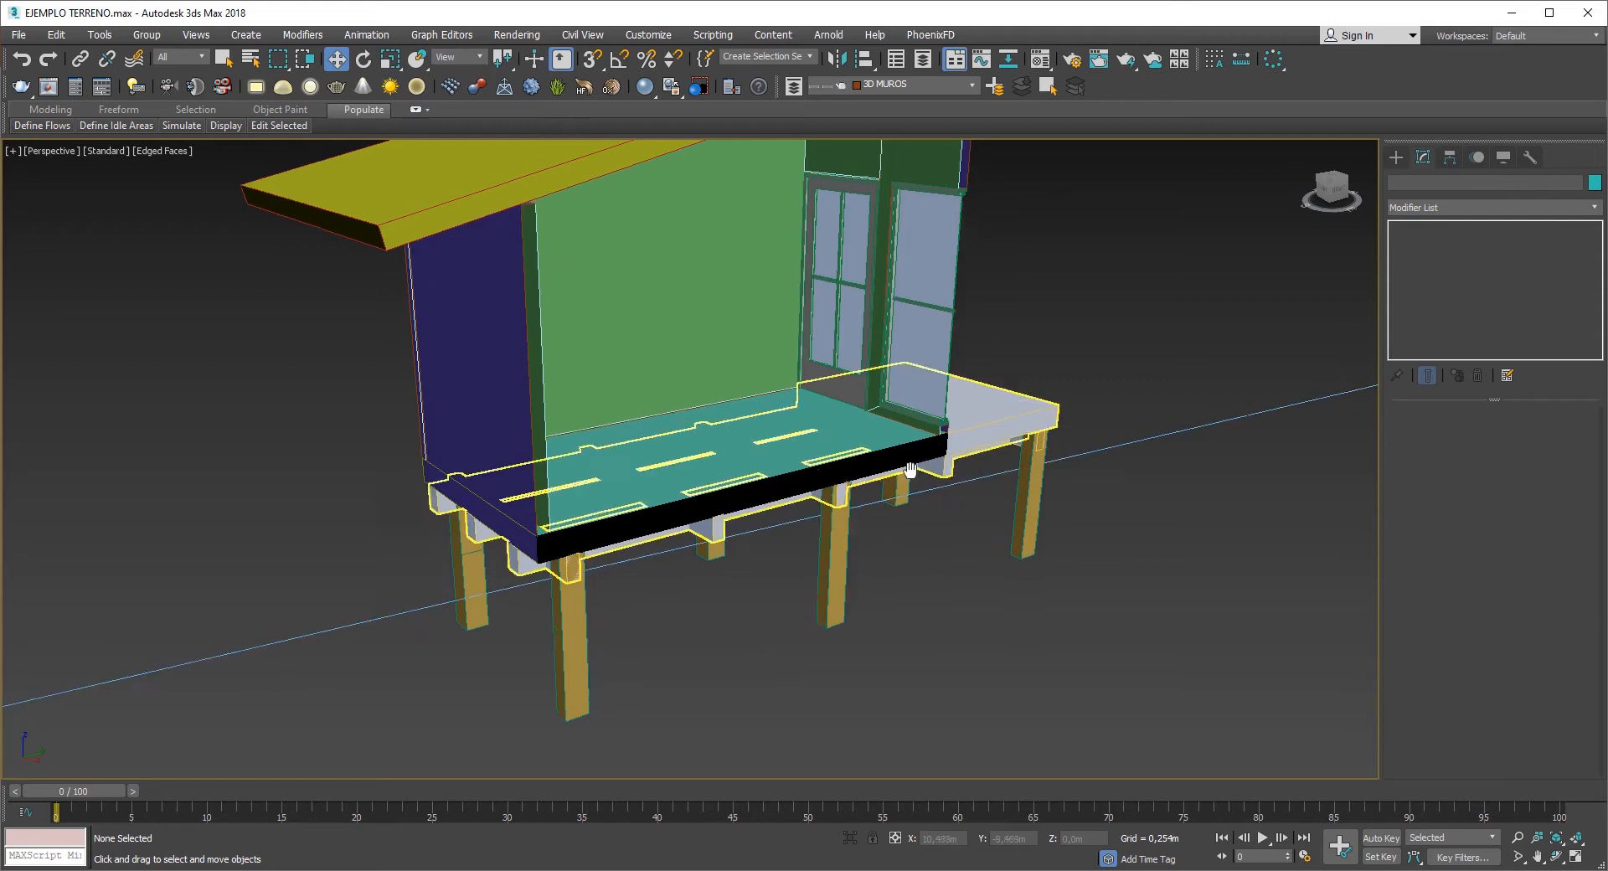
middle_drag(889, 460, 955, 586)
click(960, 564)
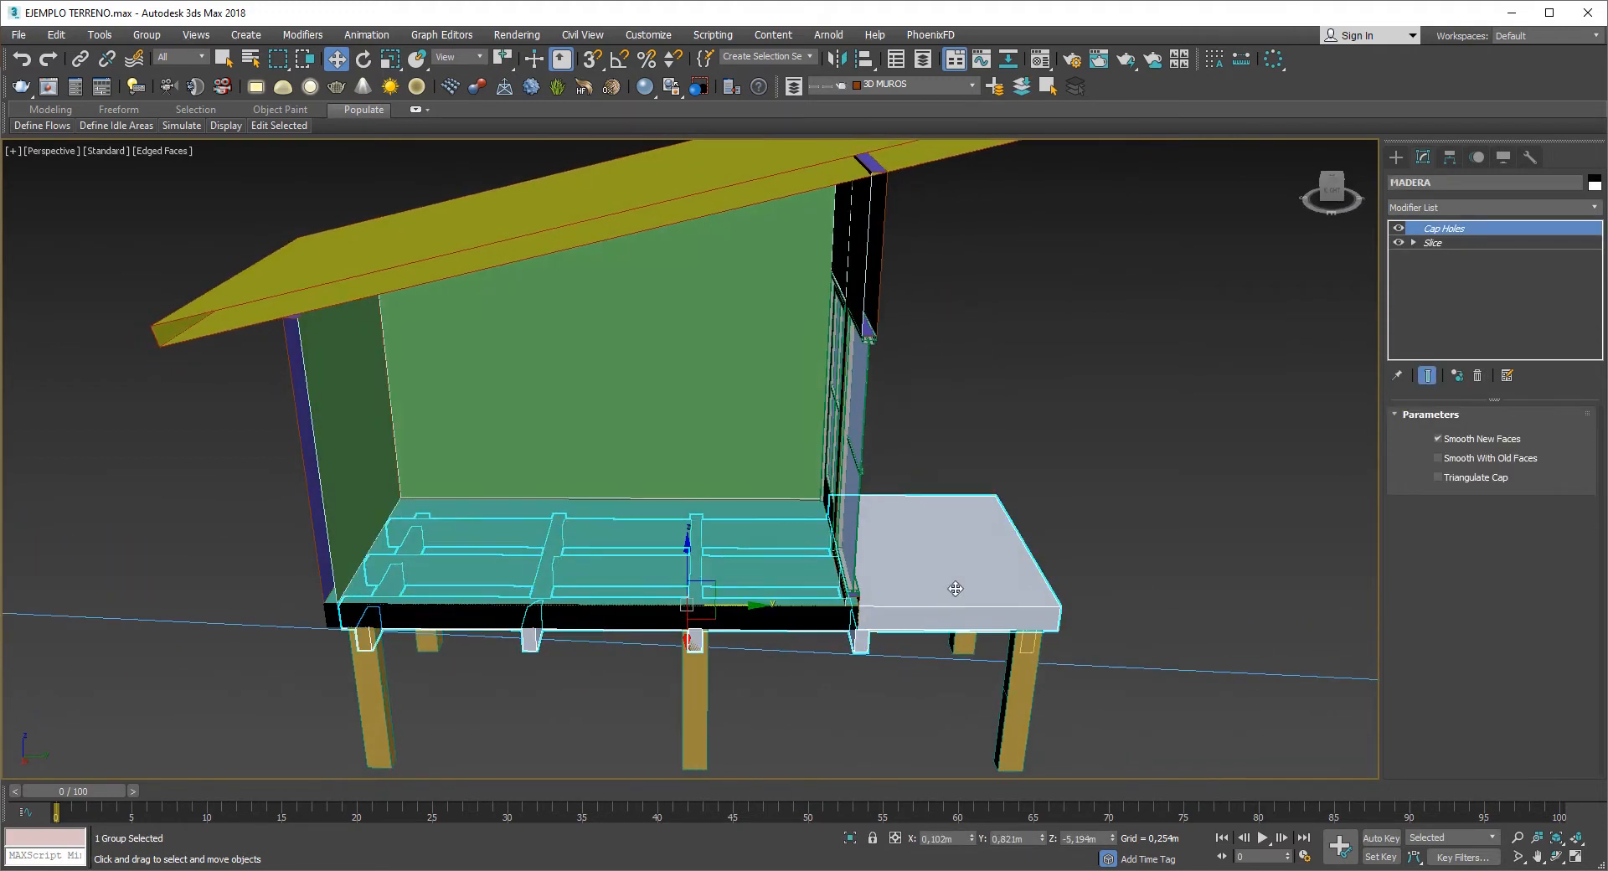
scroll(987, 561, up, 8)
click(1494, 205)
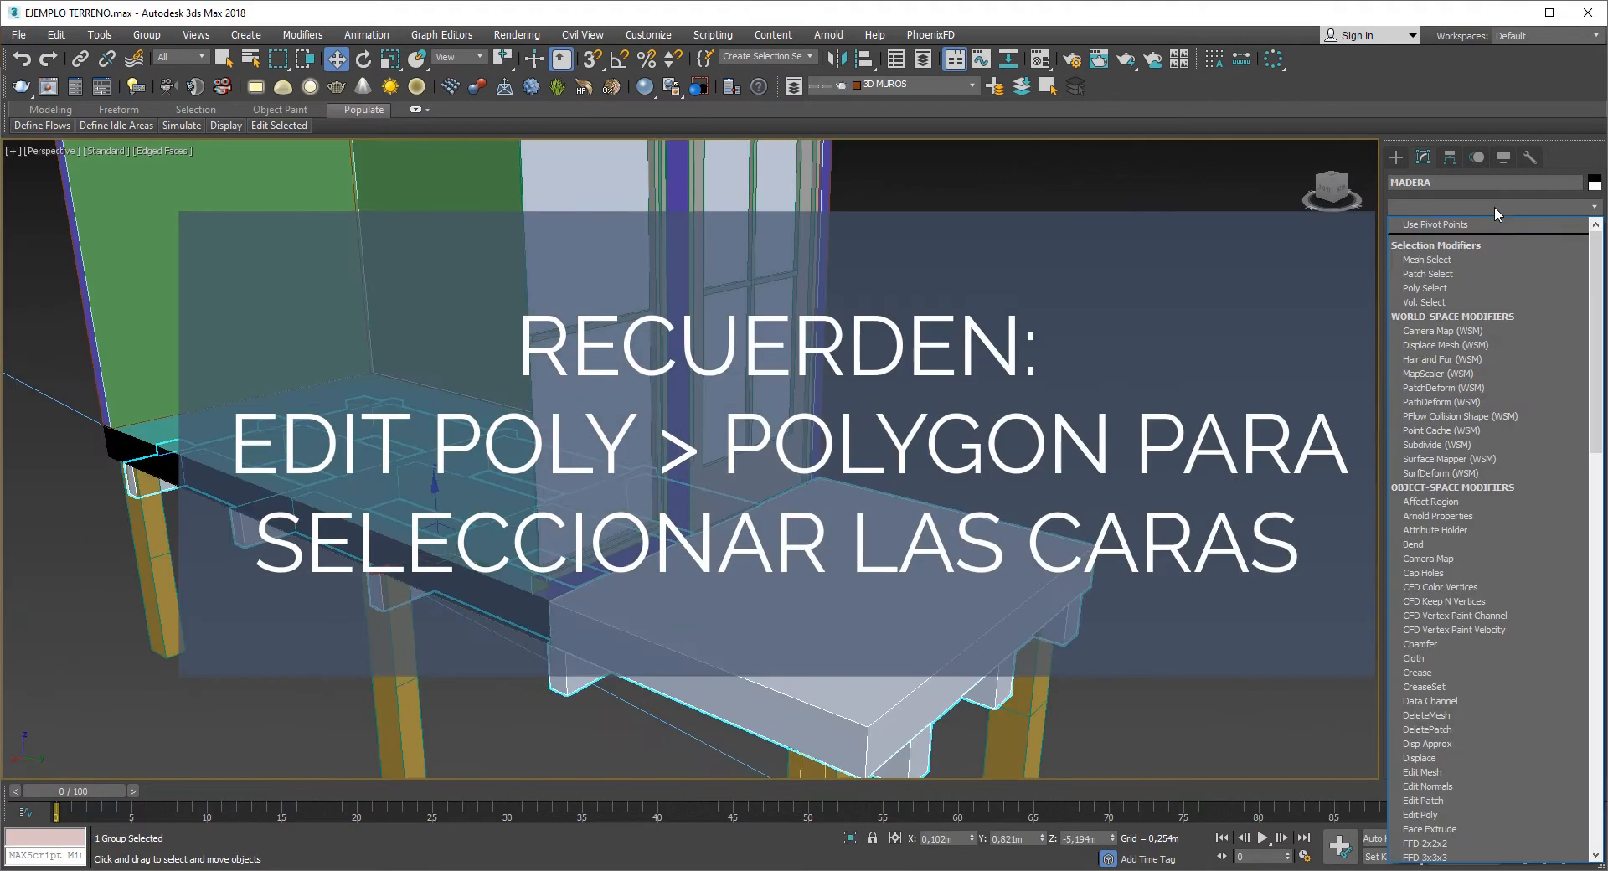
text(esh)
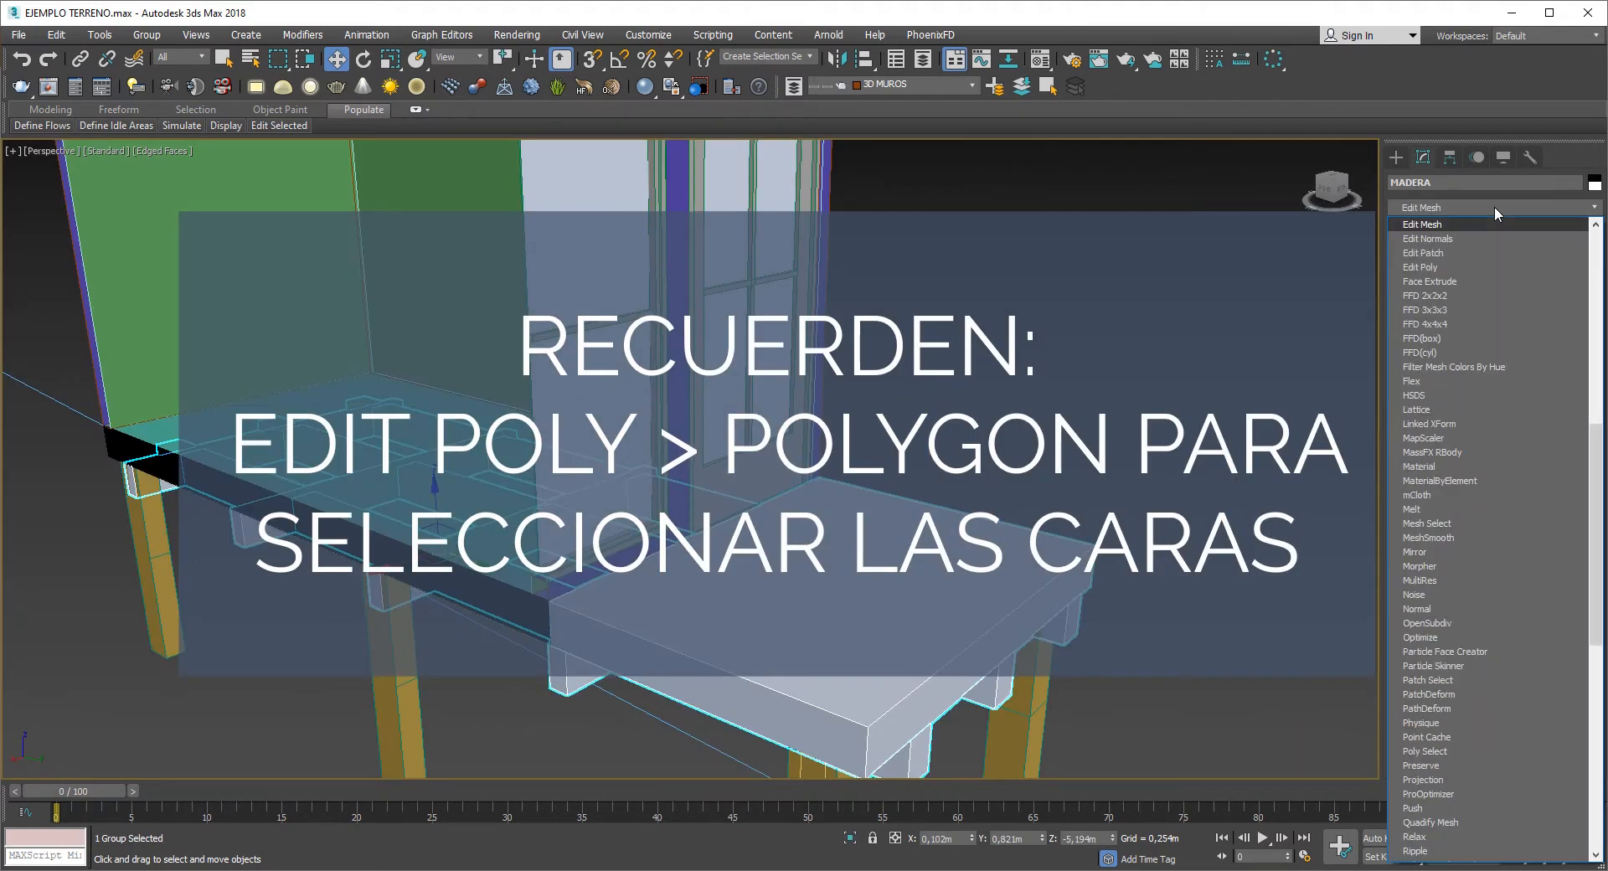
click(1461, 266)
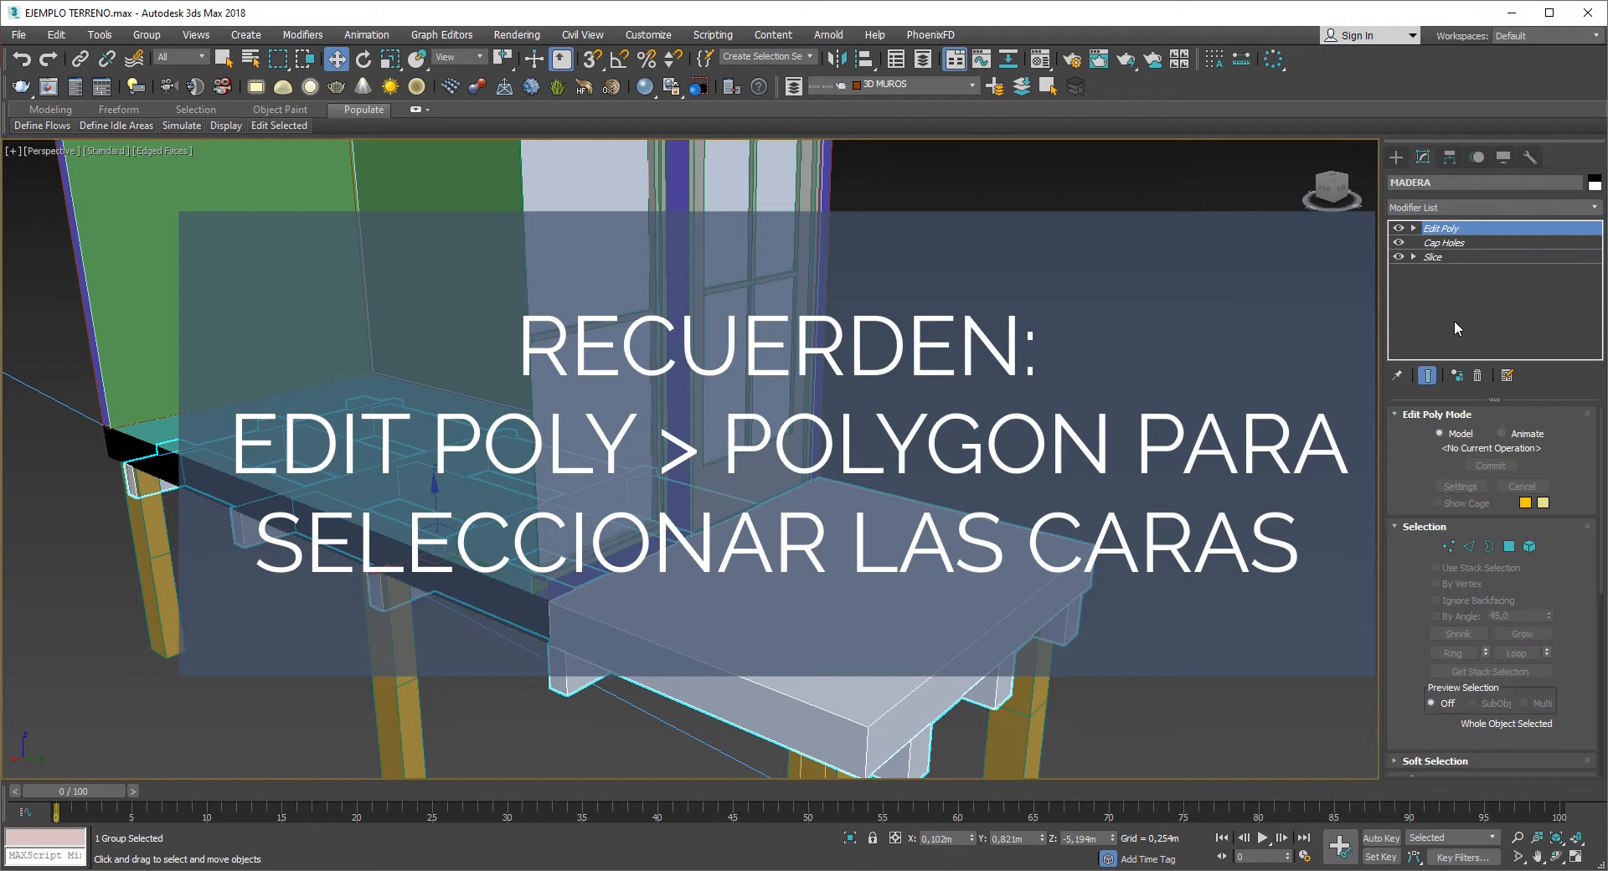
- At Polygon level, select the five cut faces of MADERA: the porch edge and the beam ends
click(1510, 547)
click(1129, 480)
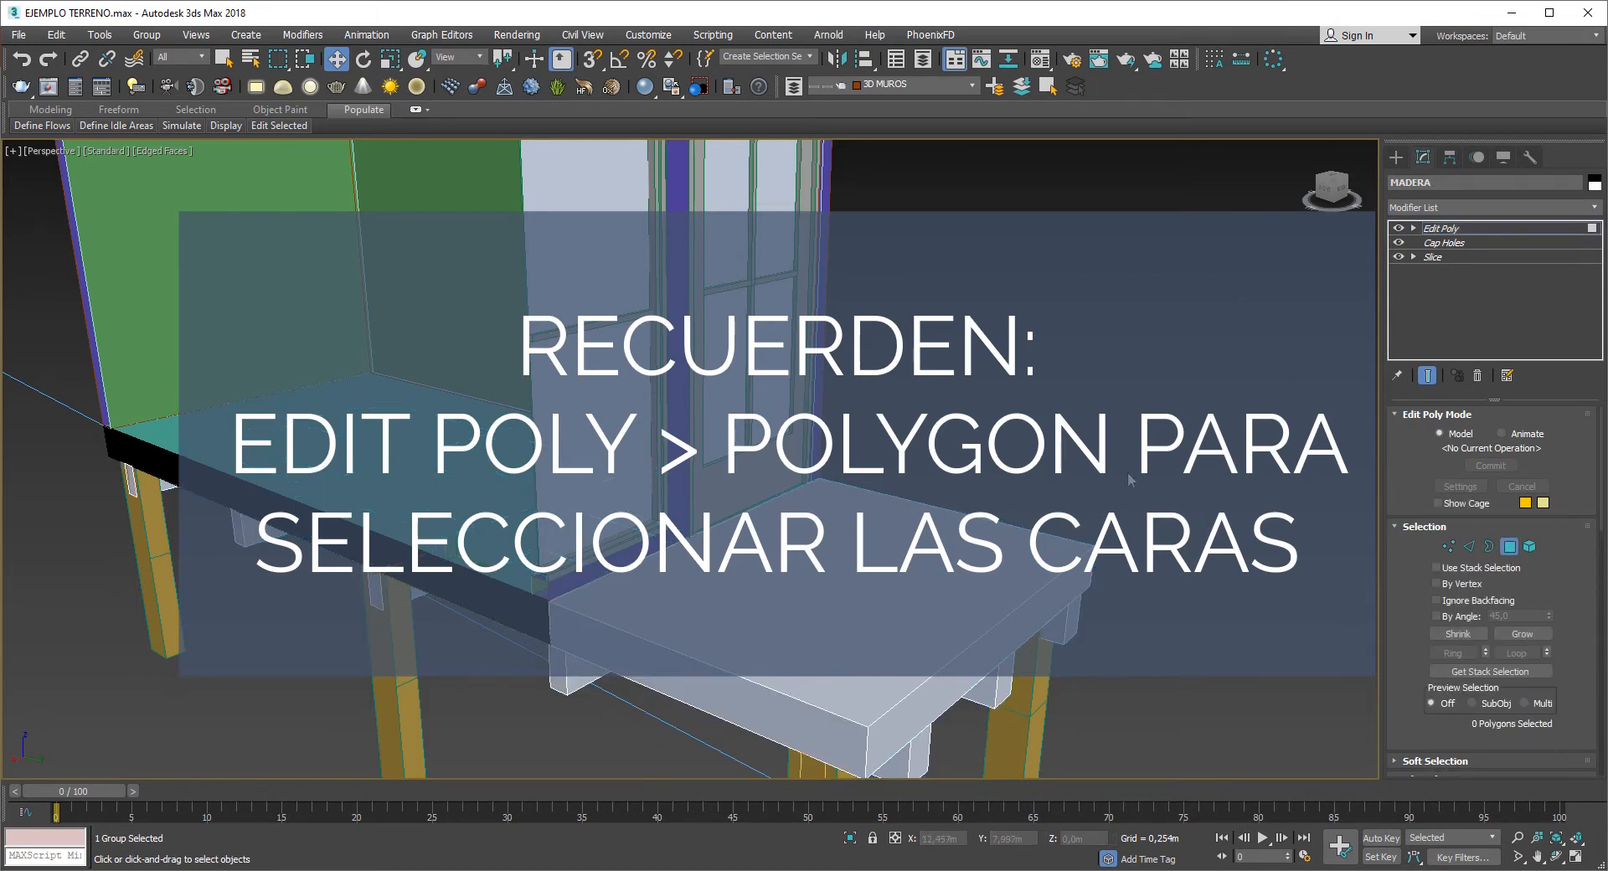
click(718, 701)
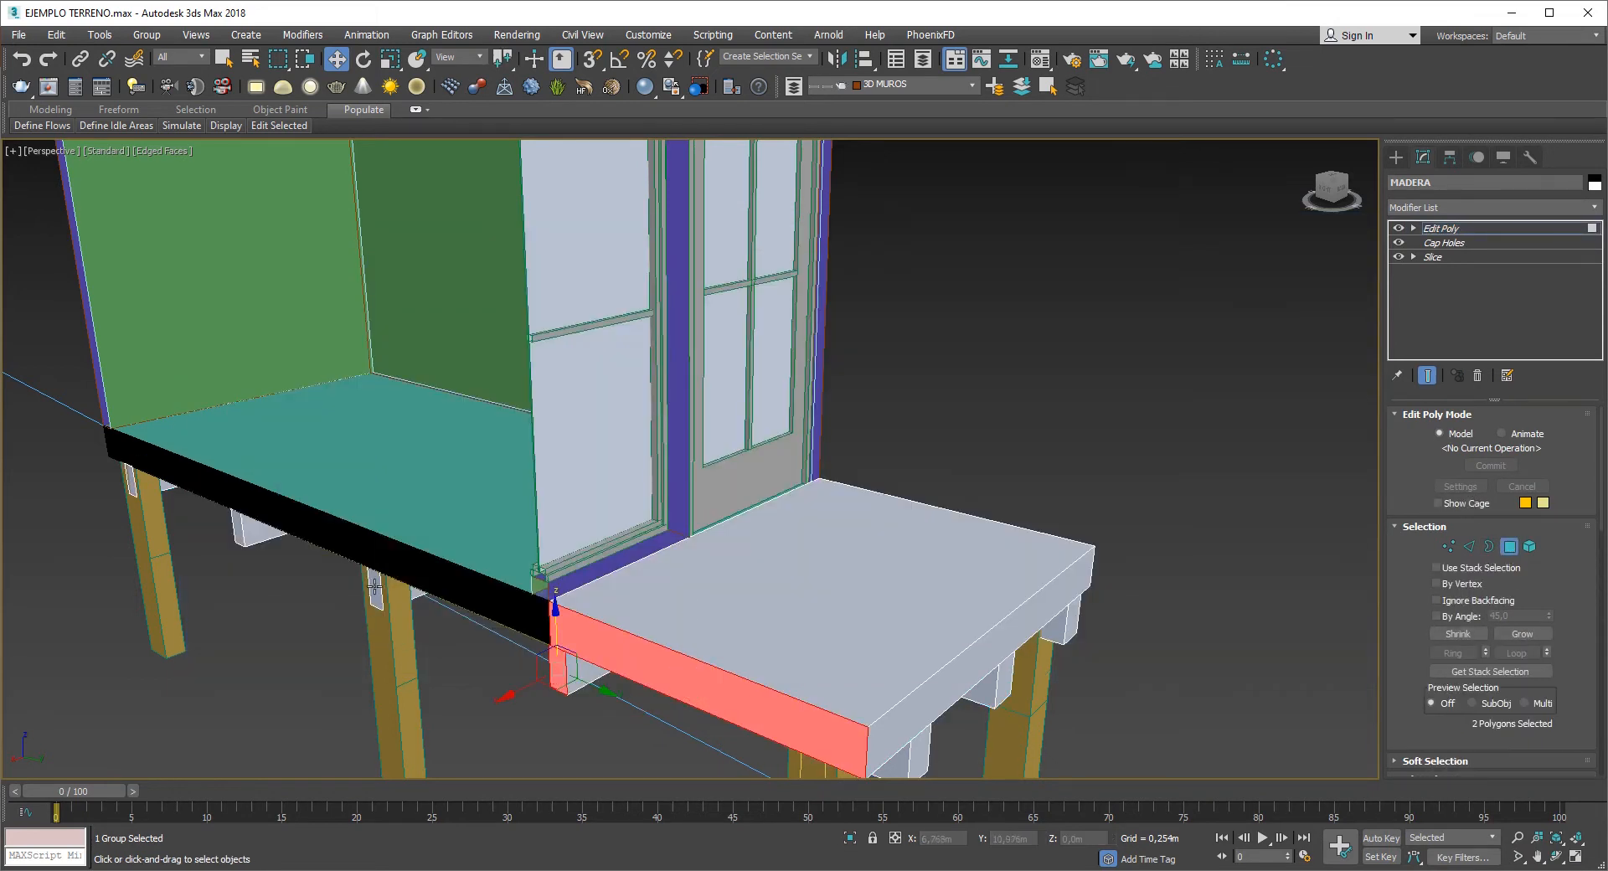
alt+middle_drag(374, 586, 510, 575)
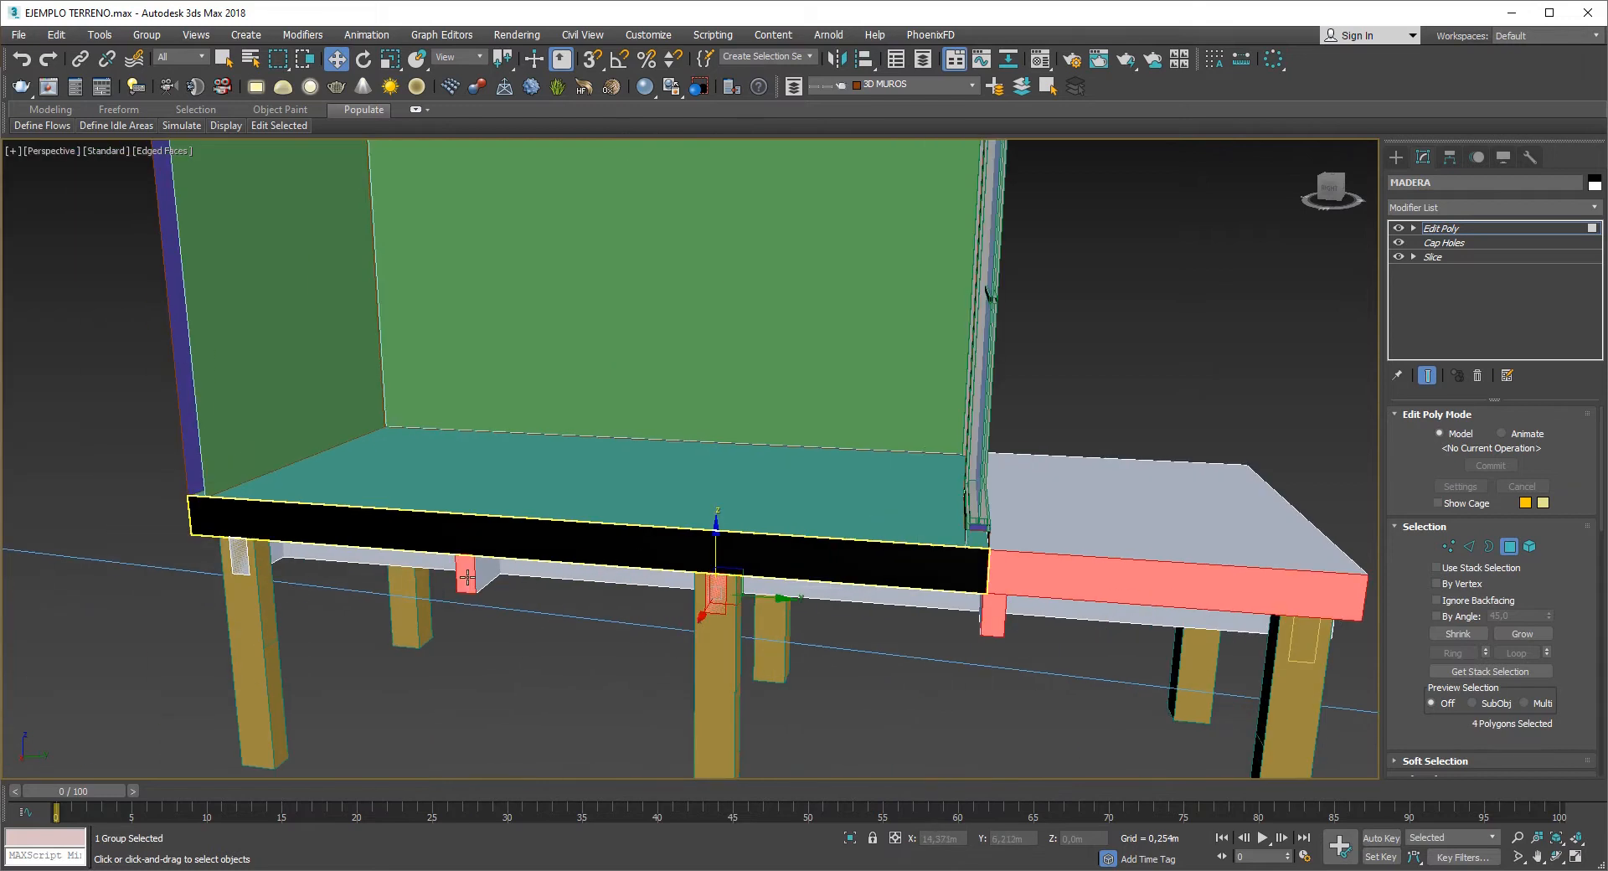
scroll(466, 577, up, 2)
scroll(223, 561, down, 5)
alt+middle_drag(223, 561, 445, 544)
- Detach the selected cut faces from the MADERA framing and leave polygon editing
scroll(1497, 624, down, 5)
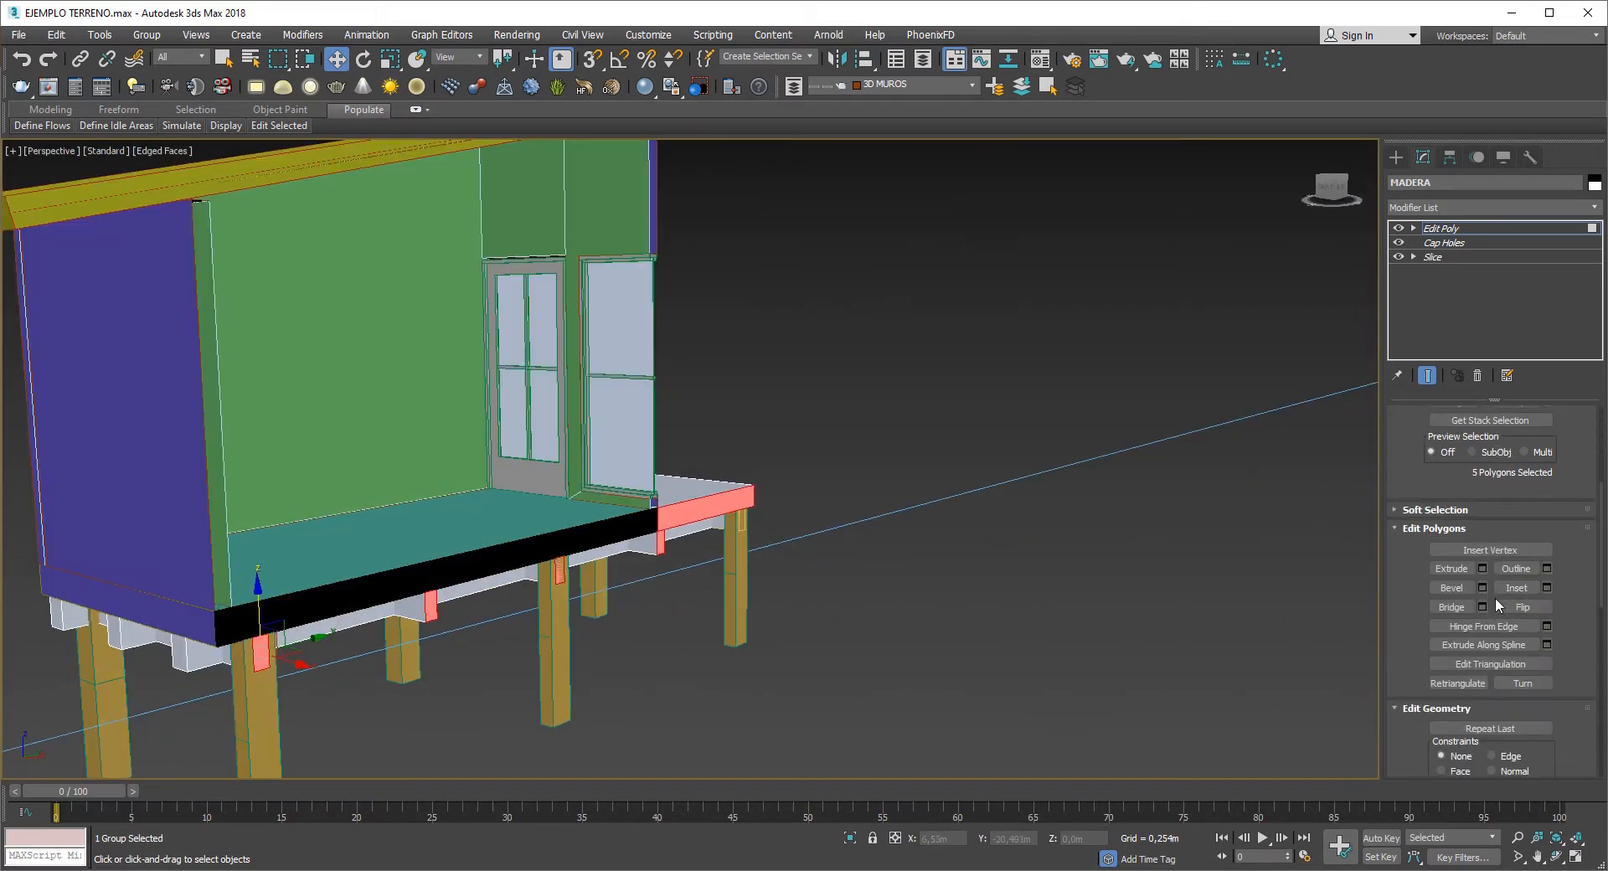
scroll(1552, 664, down, 2)
click(1545, 632)
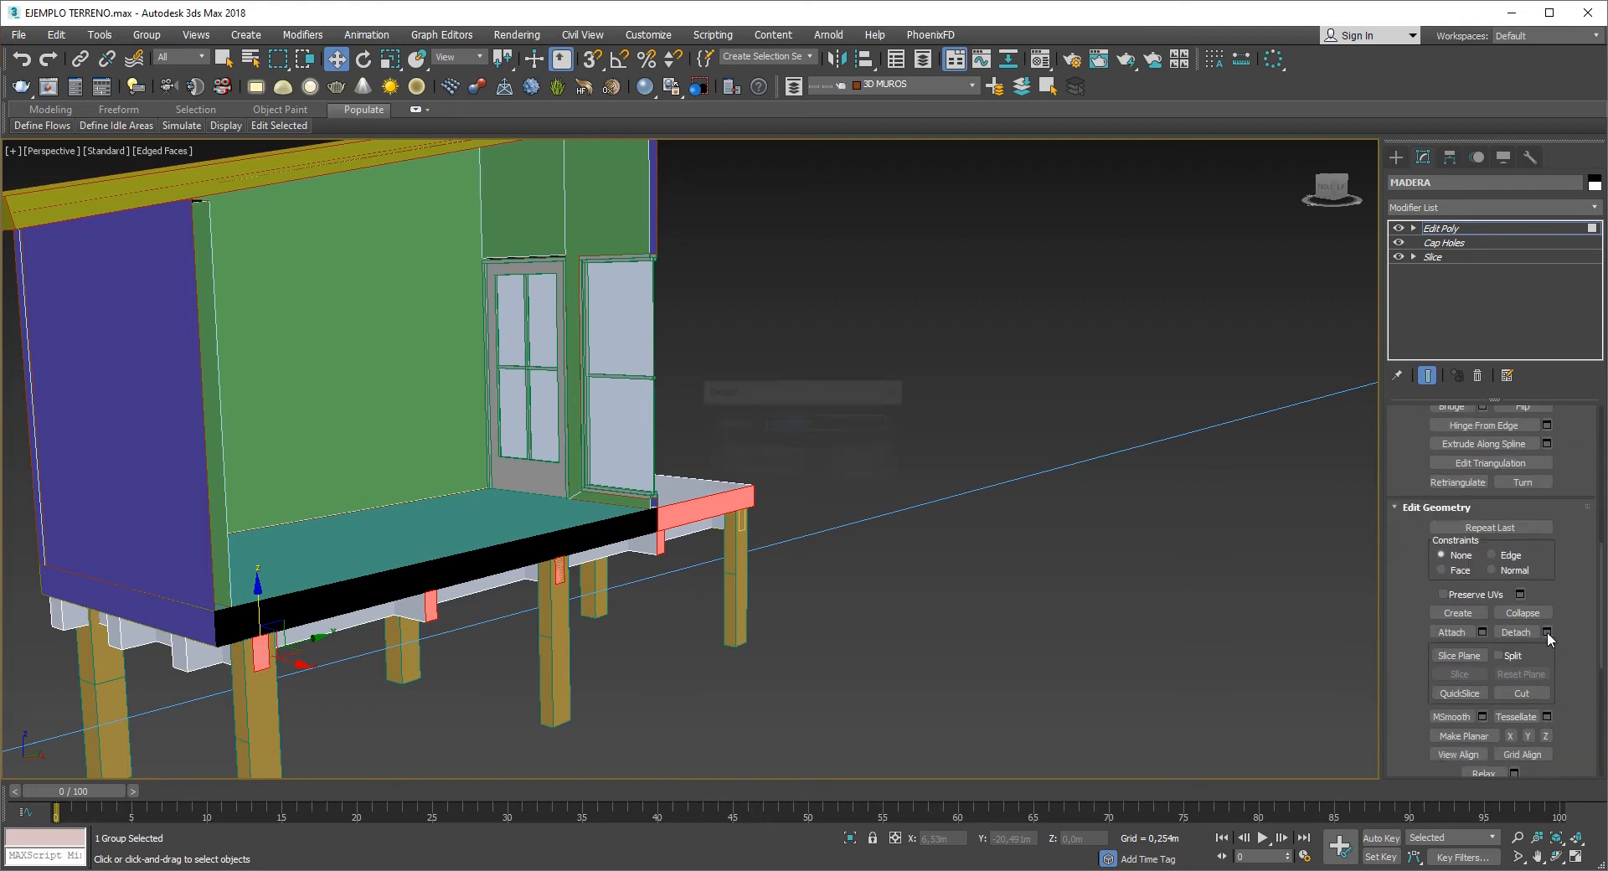
click(877, 457)
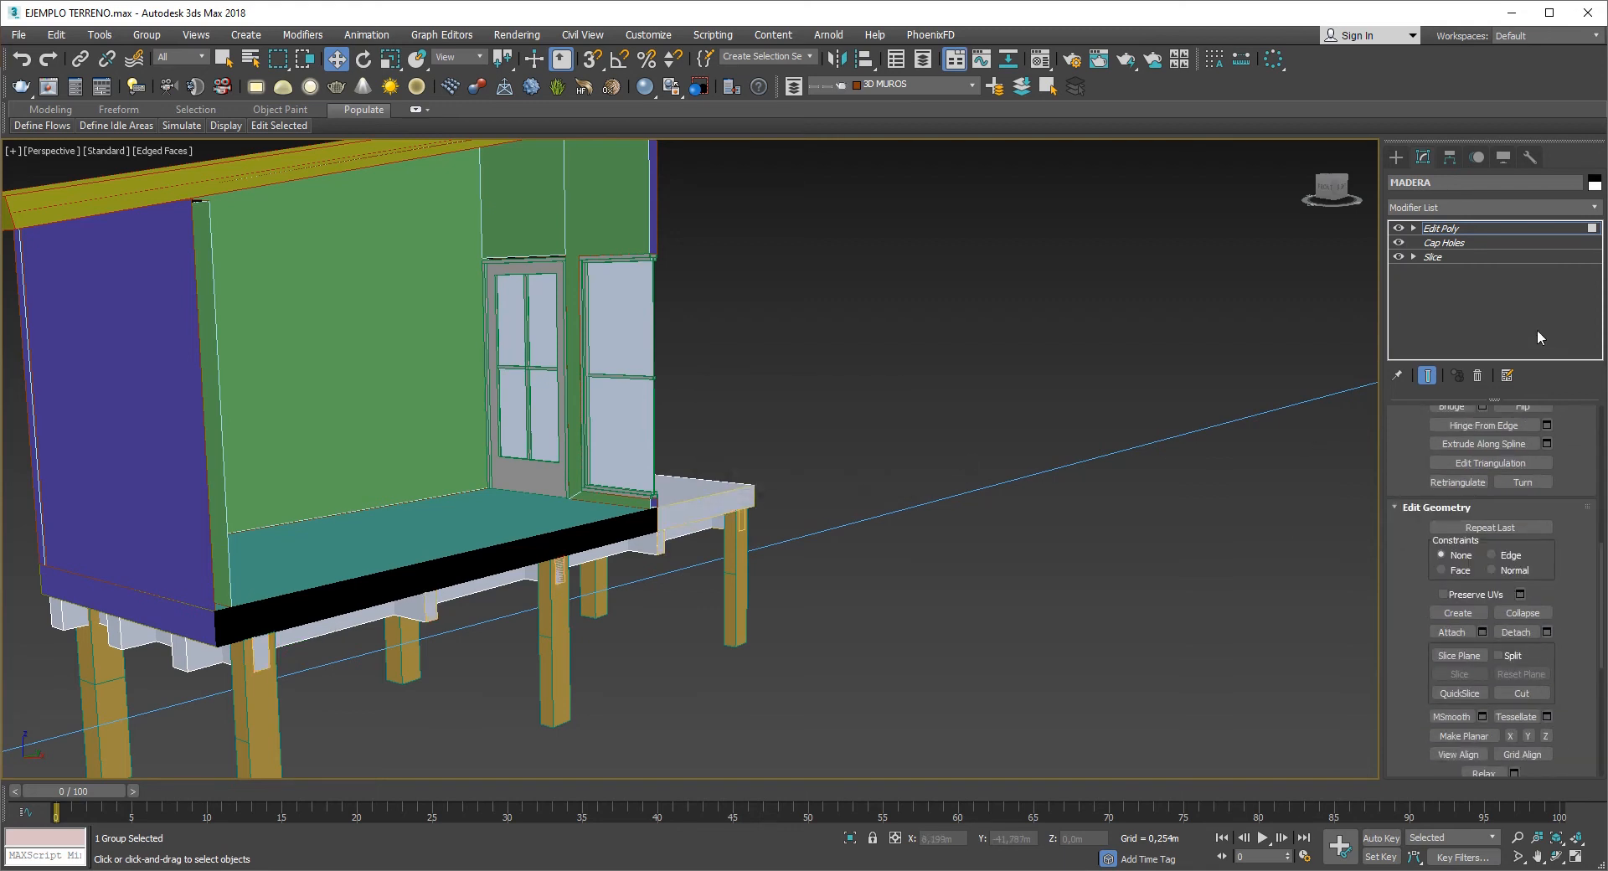
scroll(1508, 523, up, 8)
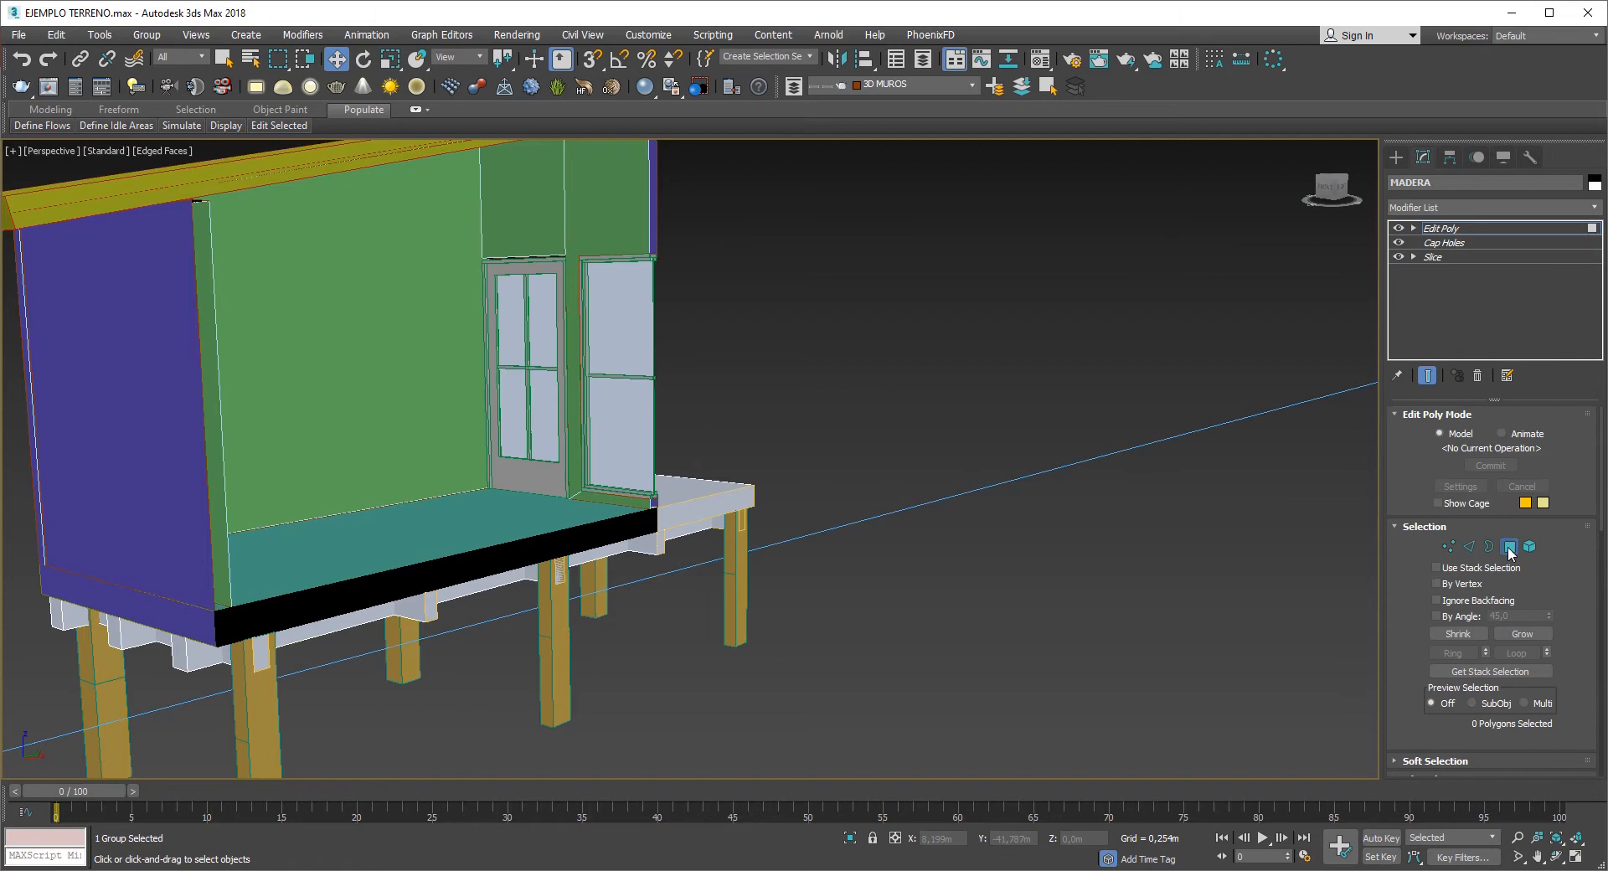
click(1109, 530)
- Check the detached cut faces by selecting those on the porch edge and beam ends, and clear the selection
scroll(646, 528, up, 5)
click(729, 499)
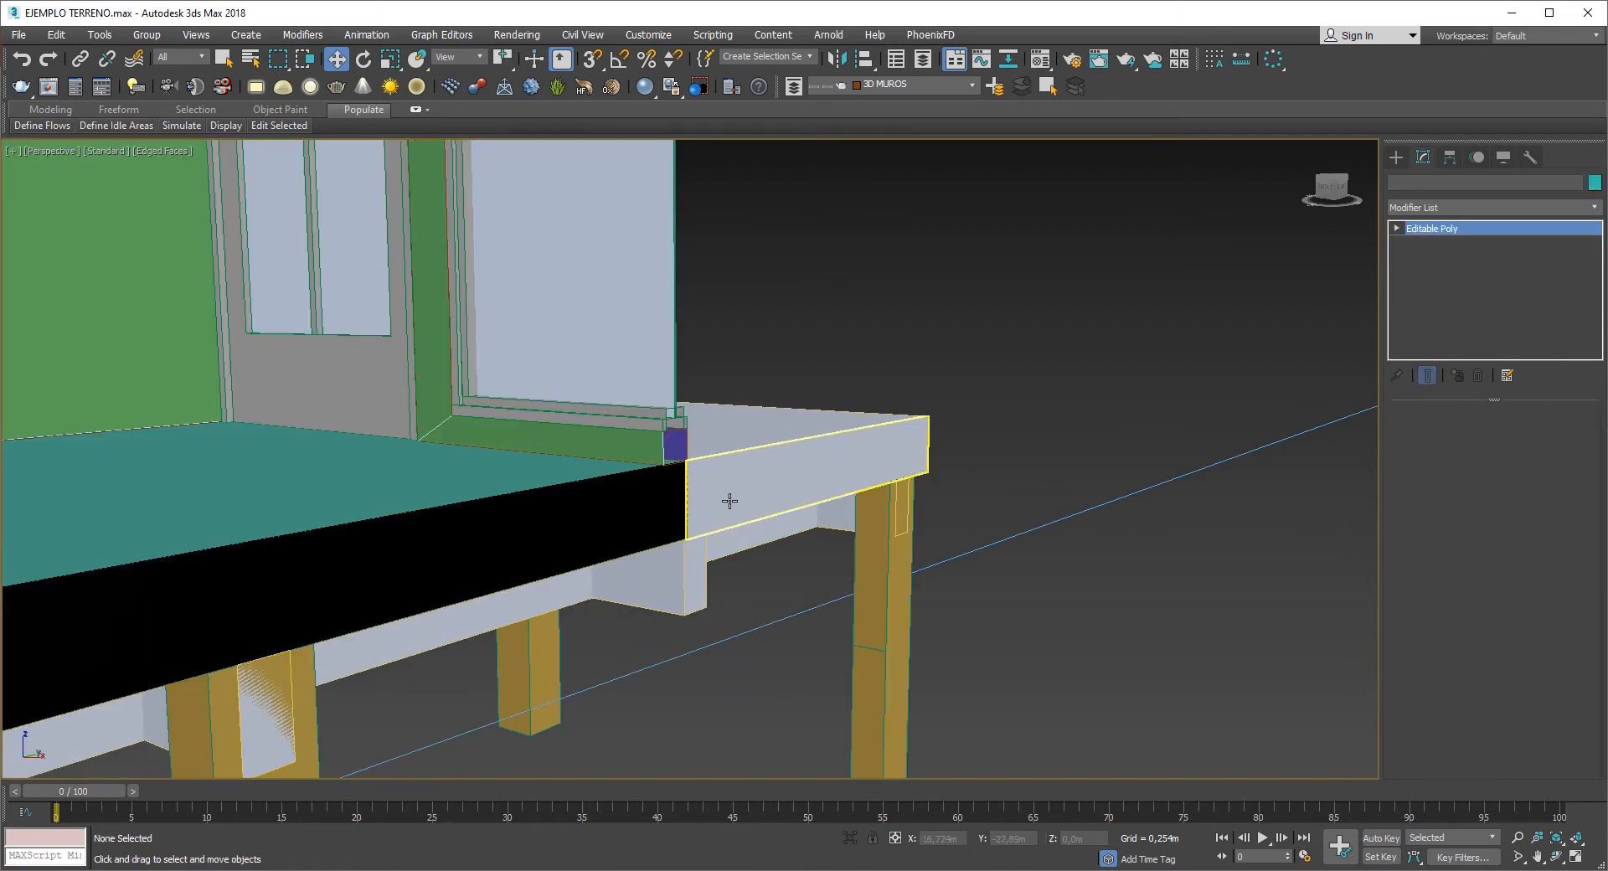
ctrl+click(691, 564)
scroll(904, 440, up, 3)
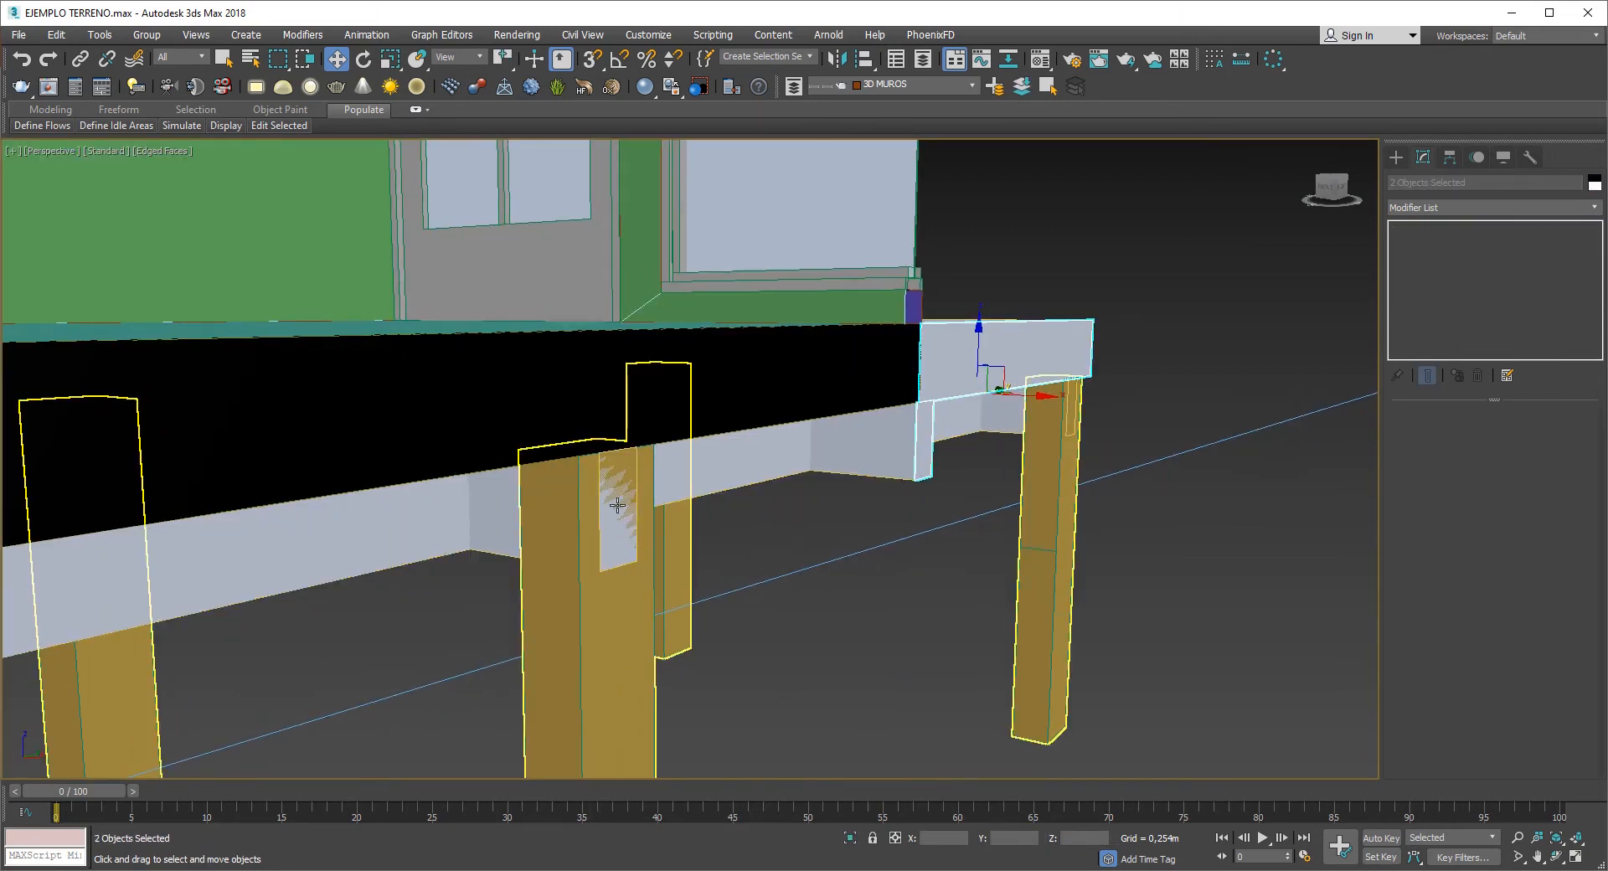
ctrl+click(617, 505)
scroll(971, 517, down, 5)
alt+middle_drag(1059, 502, 997, 466)
scroll(1269, 414, up, 4)
click(1280, 410)
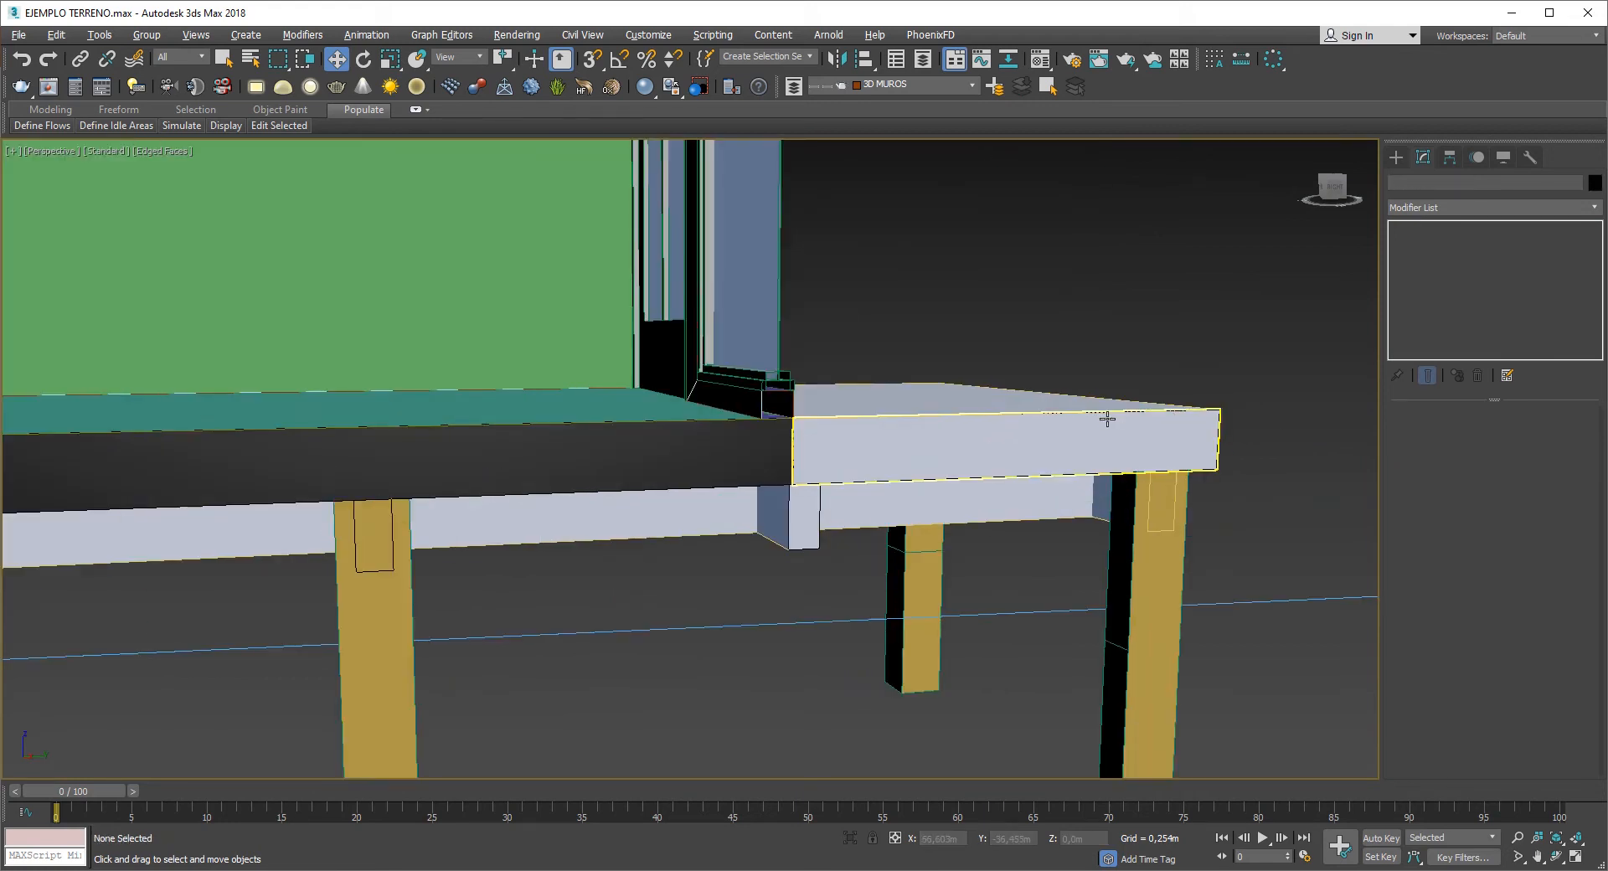
click(1109, 417)
click(1184, 365)
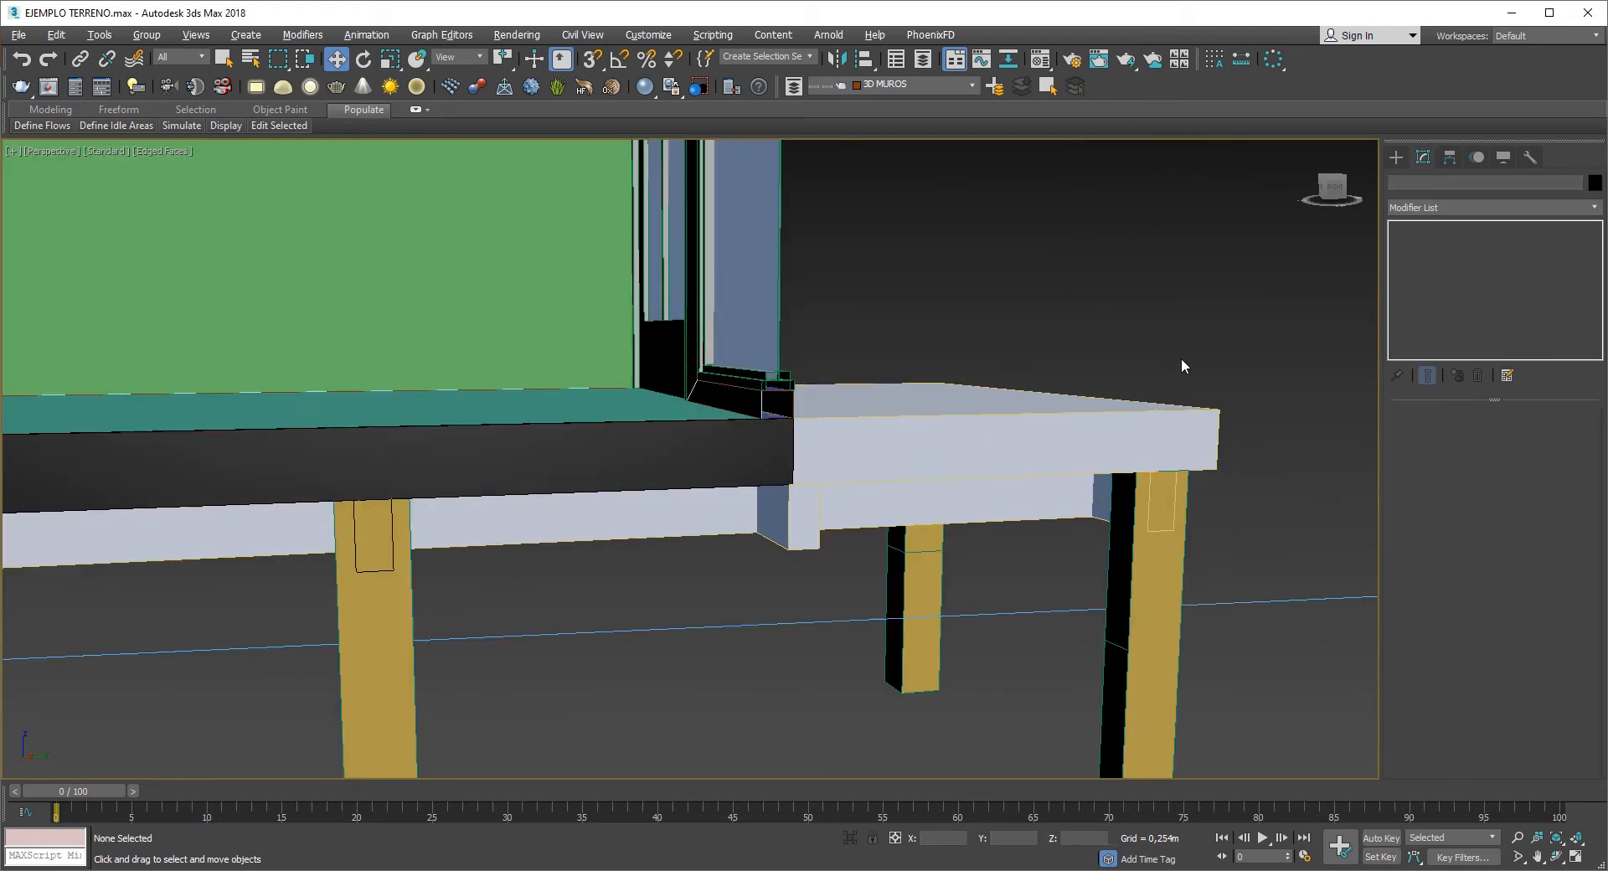
- Give the 19 - Default material a near-black base color and apply it to the porch's detached cut face
key(m)
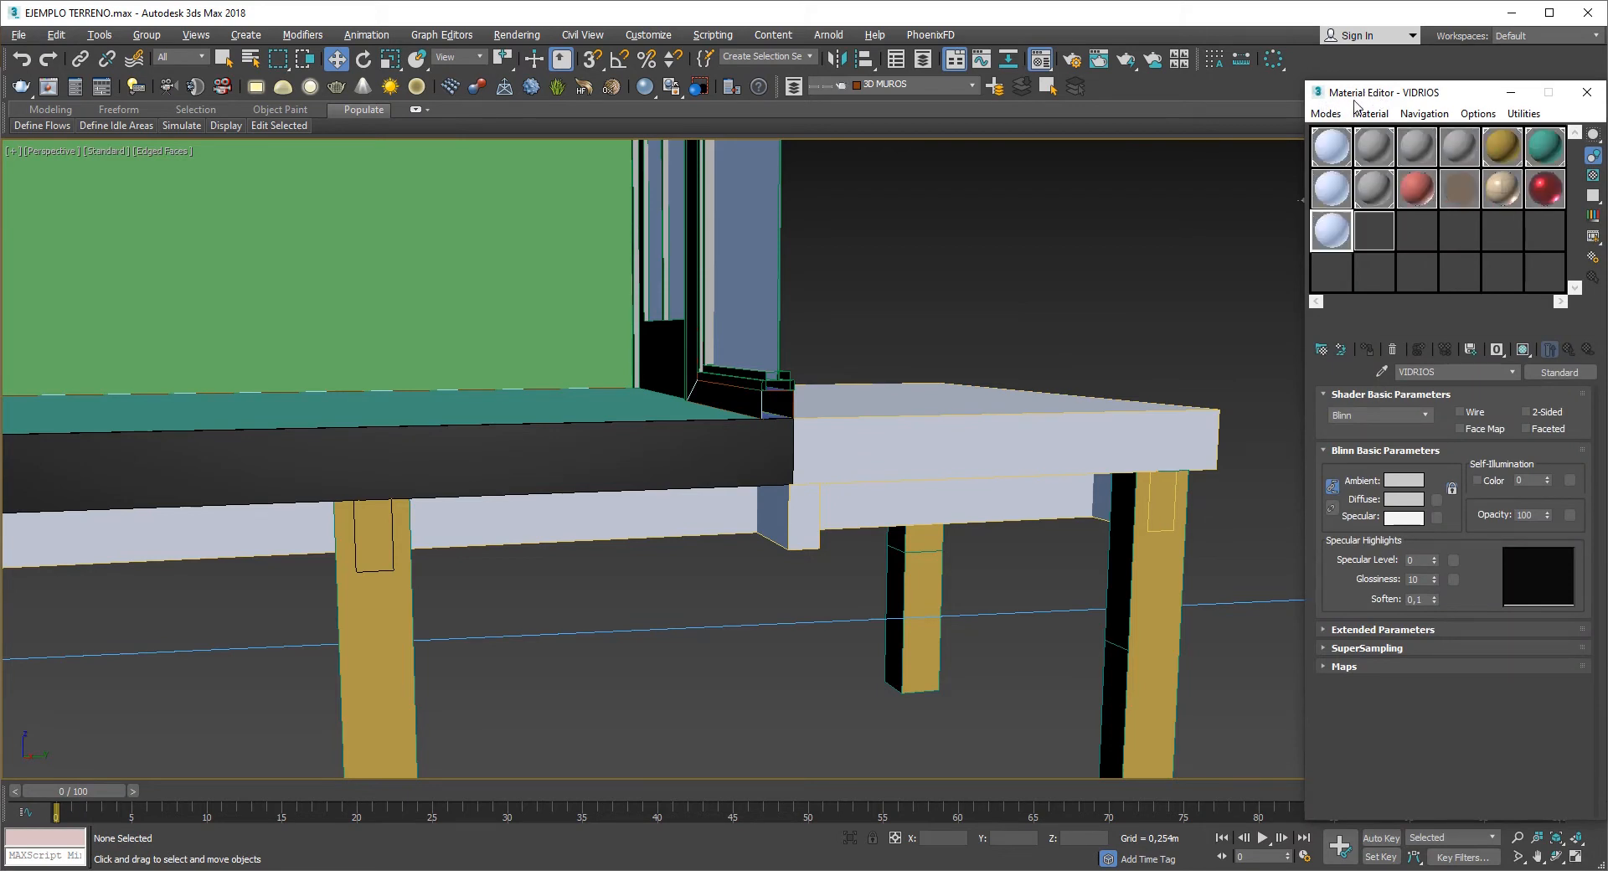
click(1293, 285)
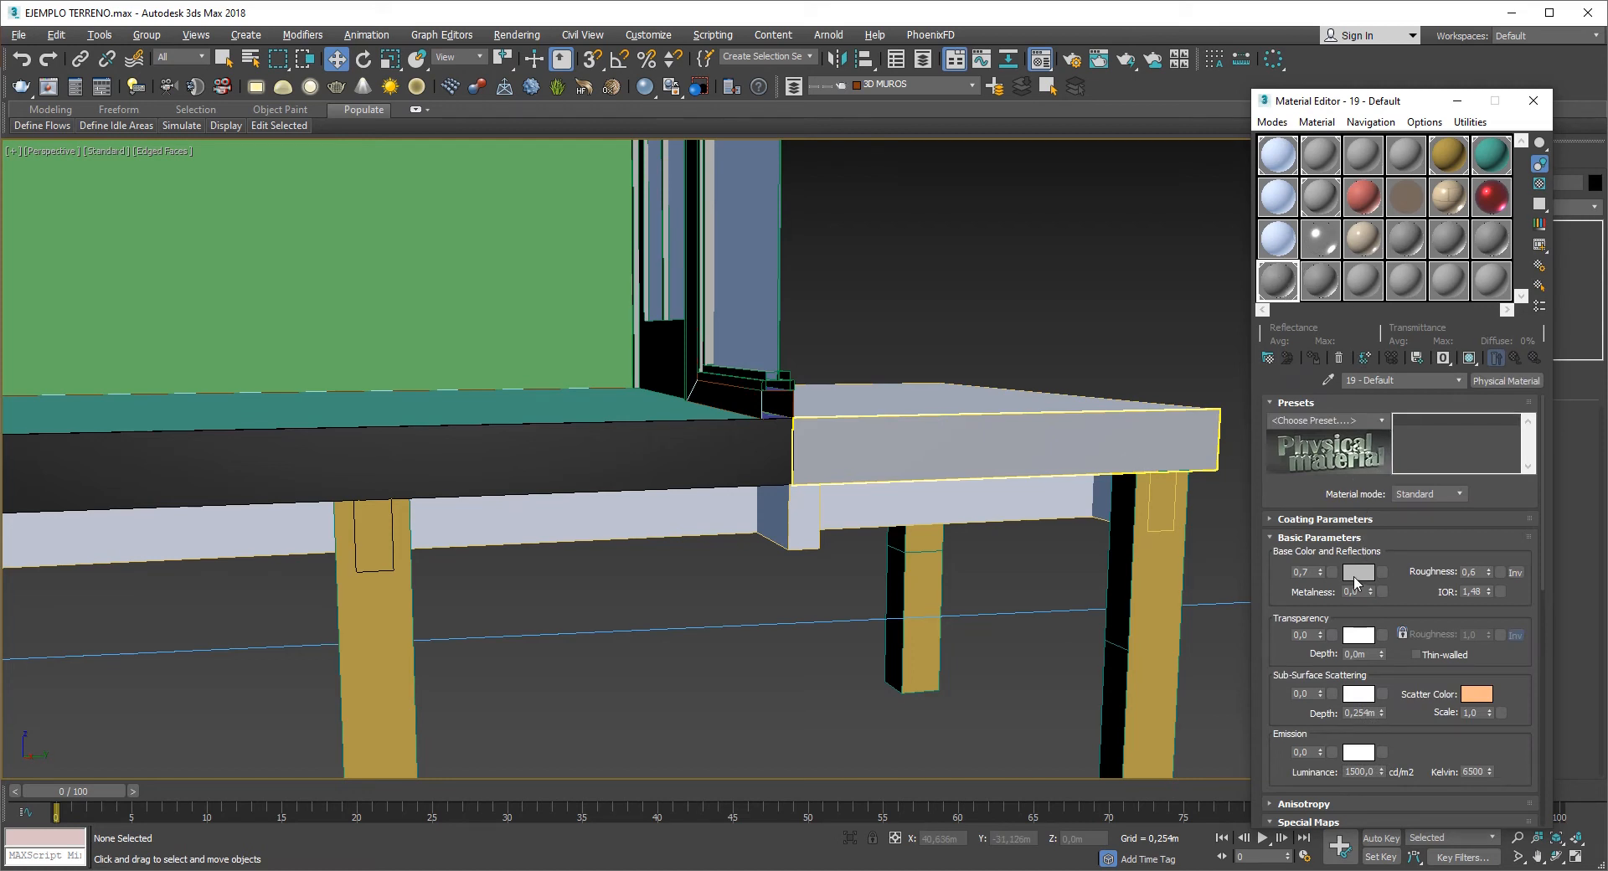
click(1357, 573)
drag(645, 237, 536, 237)
click(617, 254)
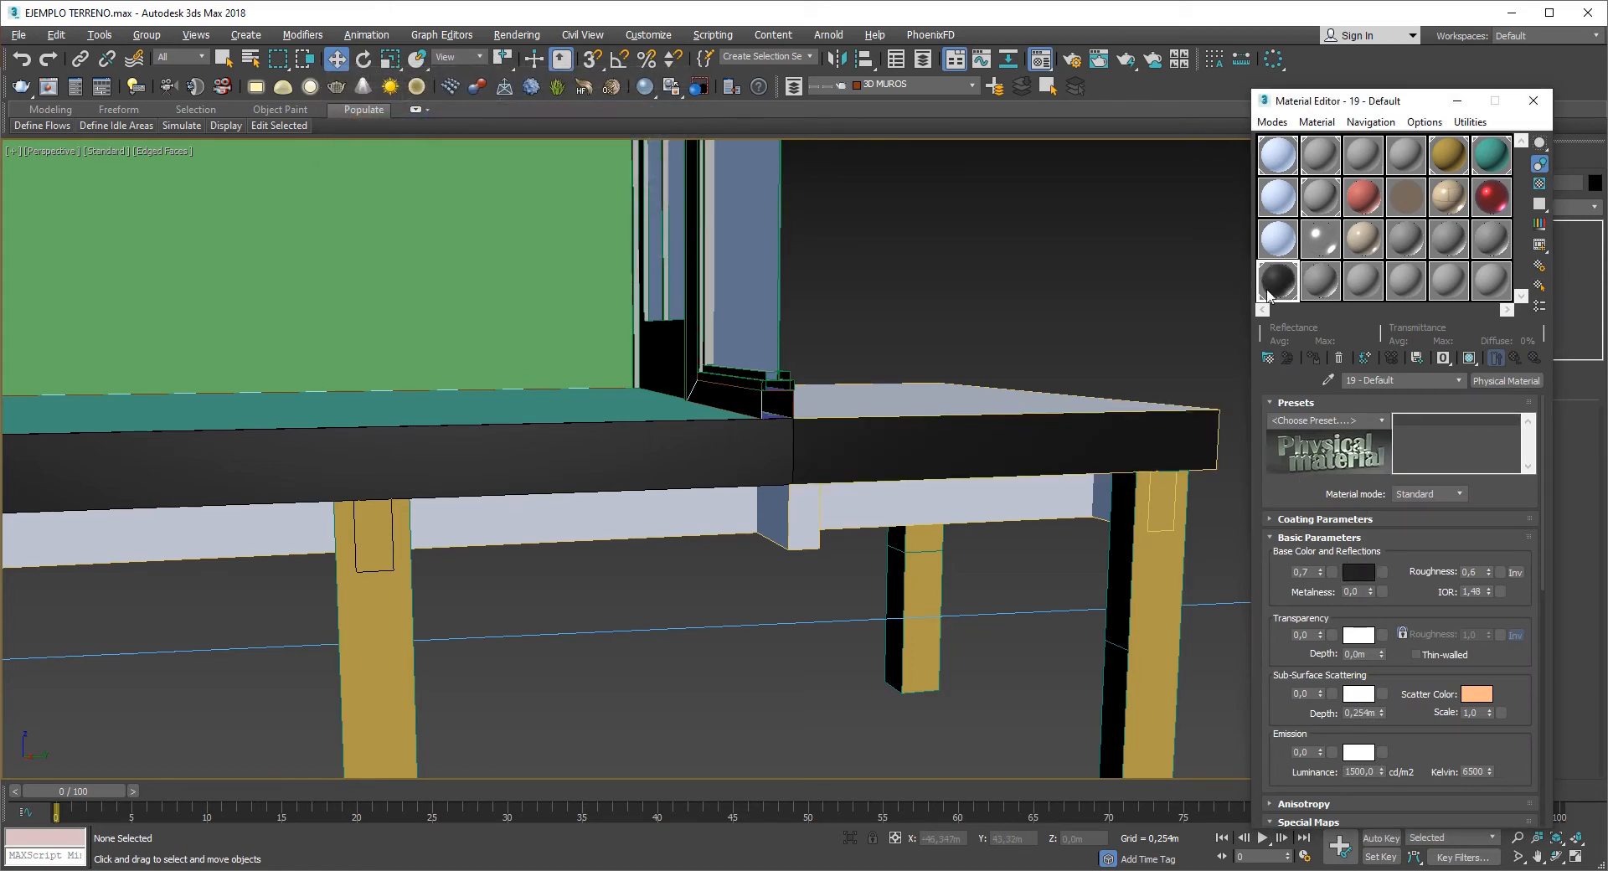
scroll(1091, 462, down, 4)
middle_drag(796, 409, 835, 385)
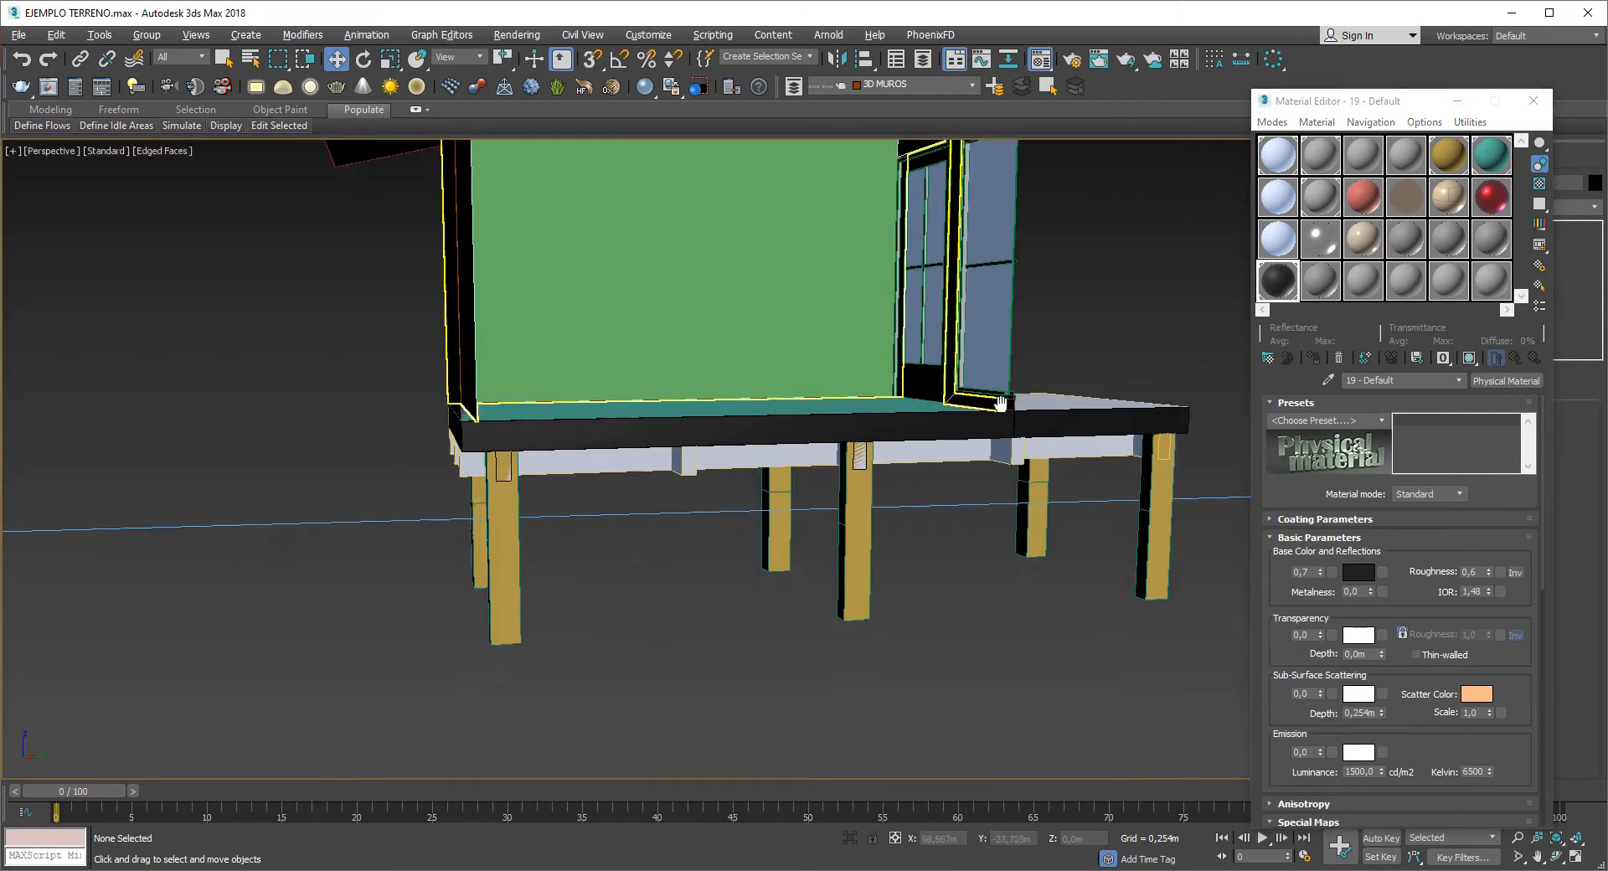
- Apply the near-black 19 - Default material to the remaining detached cut faces of the house
scroll(846, 463, up, 5)
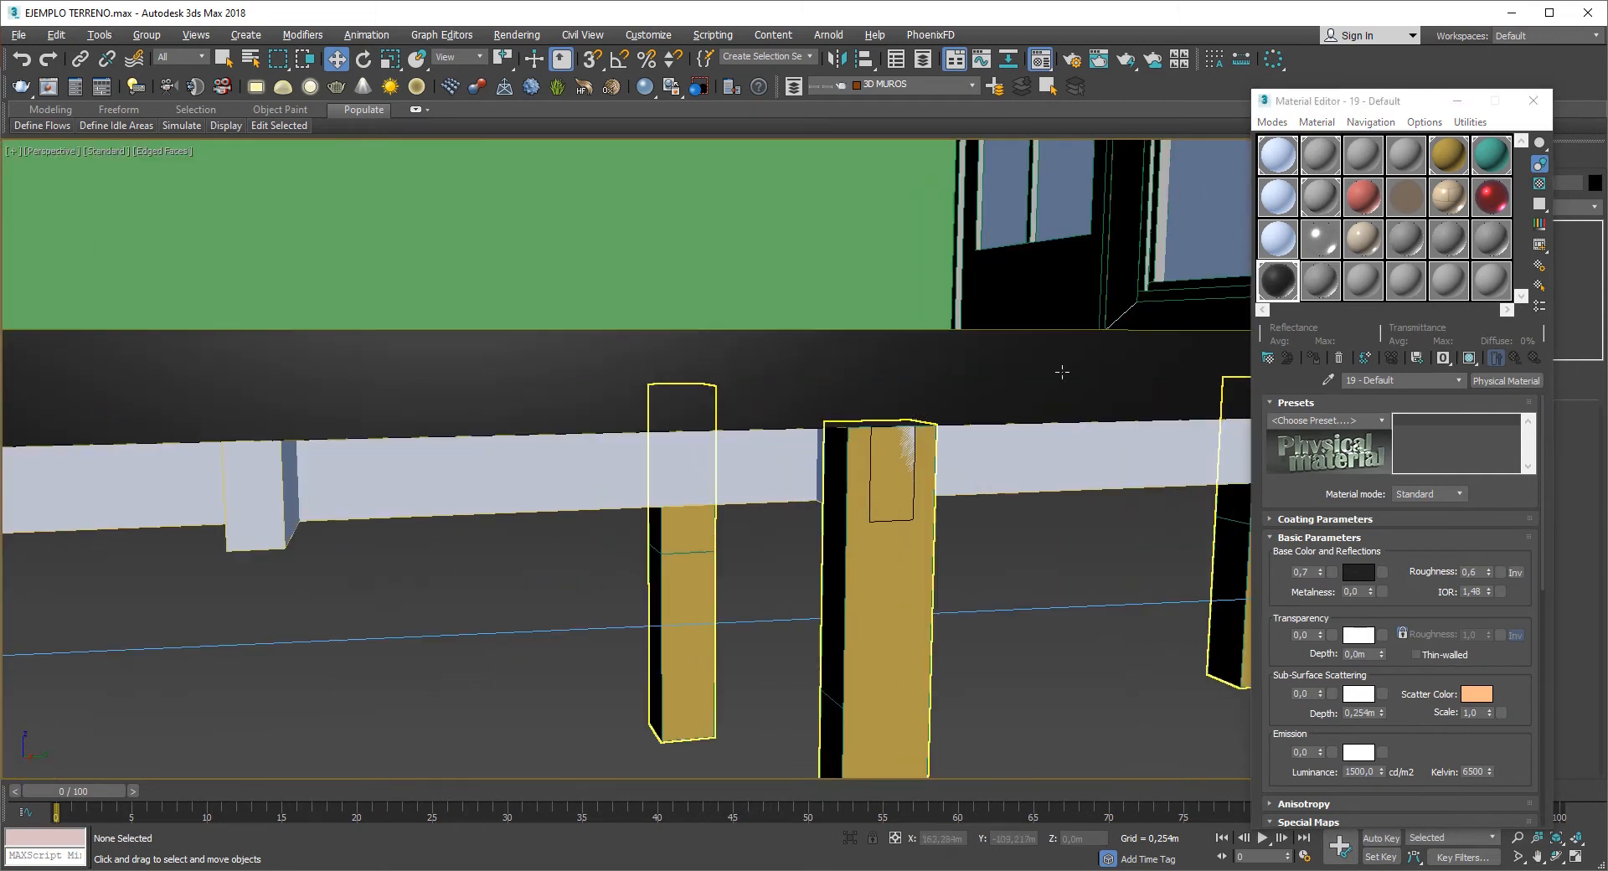
click(903, 479)
scroll(900, 460, down, 5)
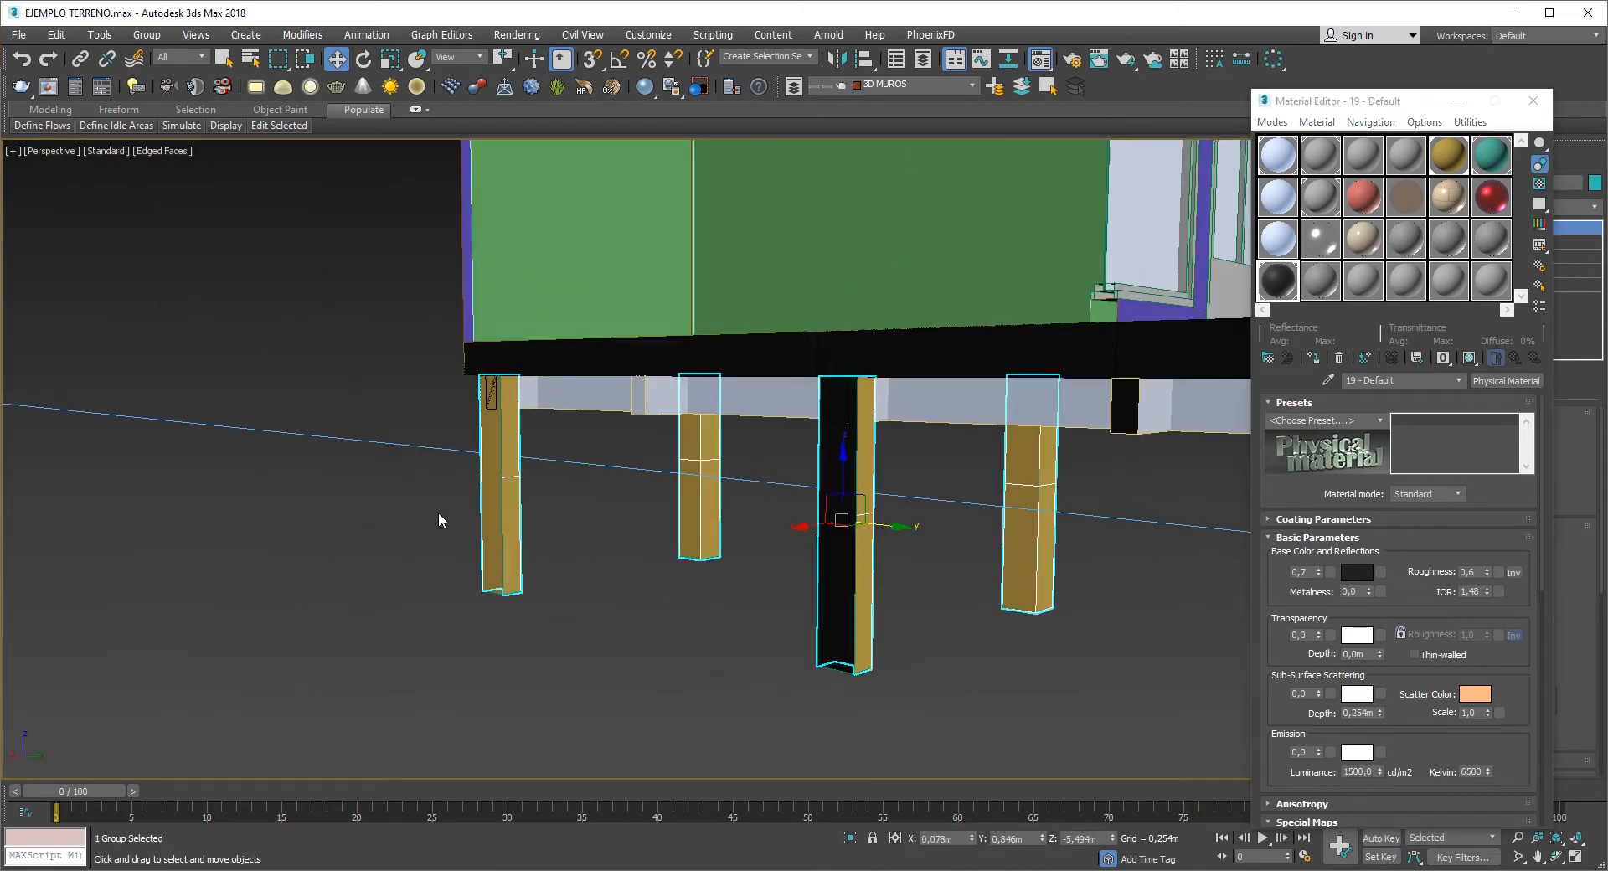
scroll(438, 513, up, 5)
scroll(520, 468, down, 3)
drag(1271, 281, 637, 352)
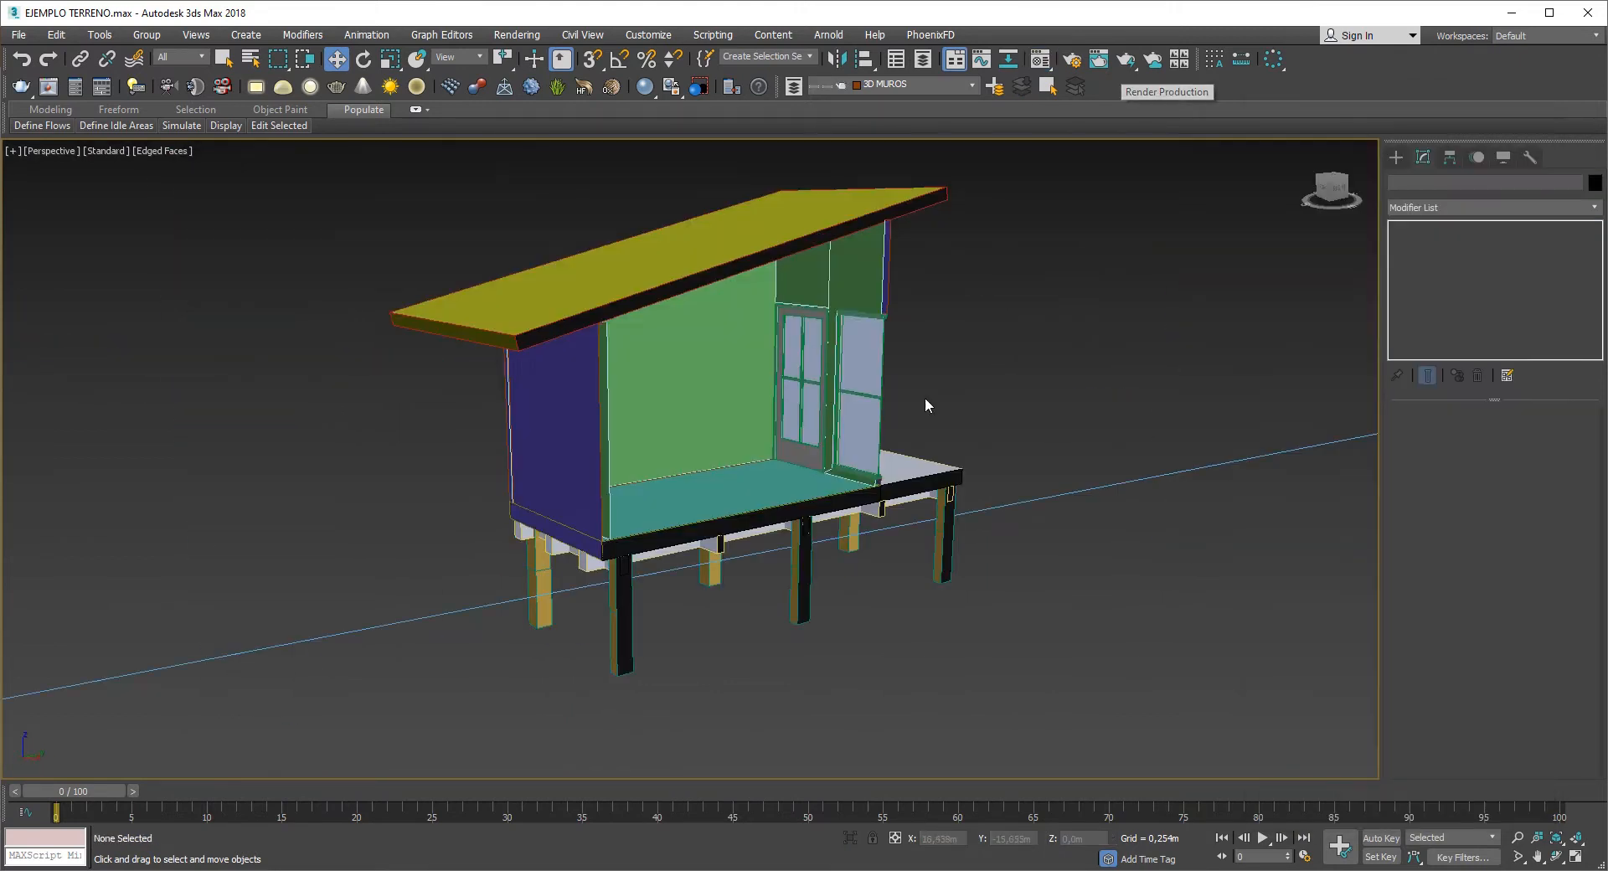
- Render the Perspective view of the sectioned house to check the dark cut faces
scroll(924, 405, down, 6)
scroll(748, 419, up, 5)
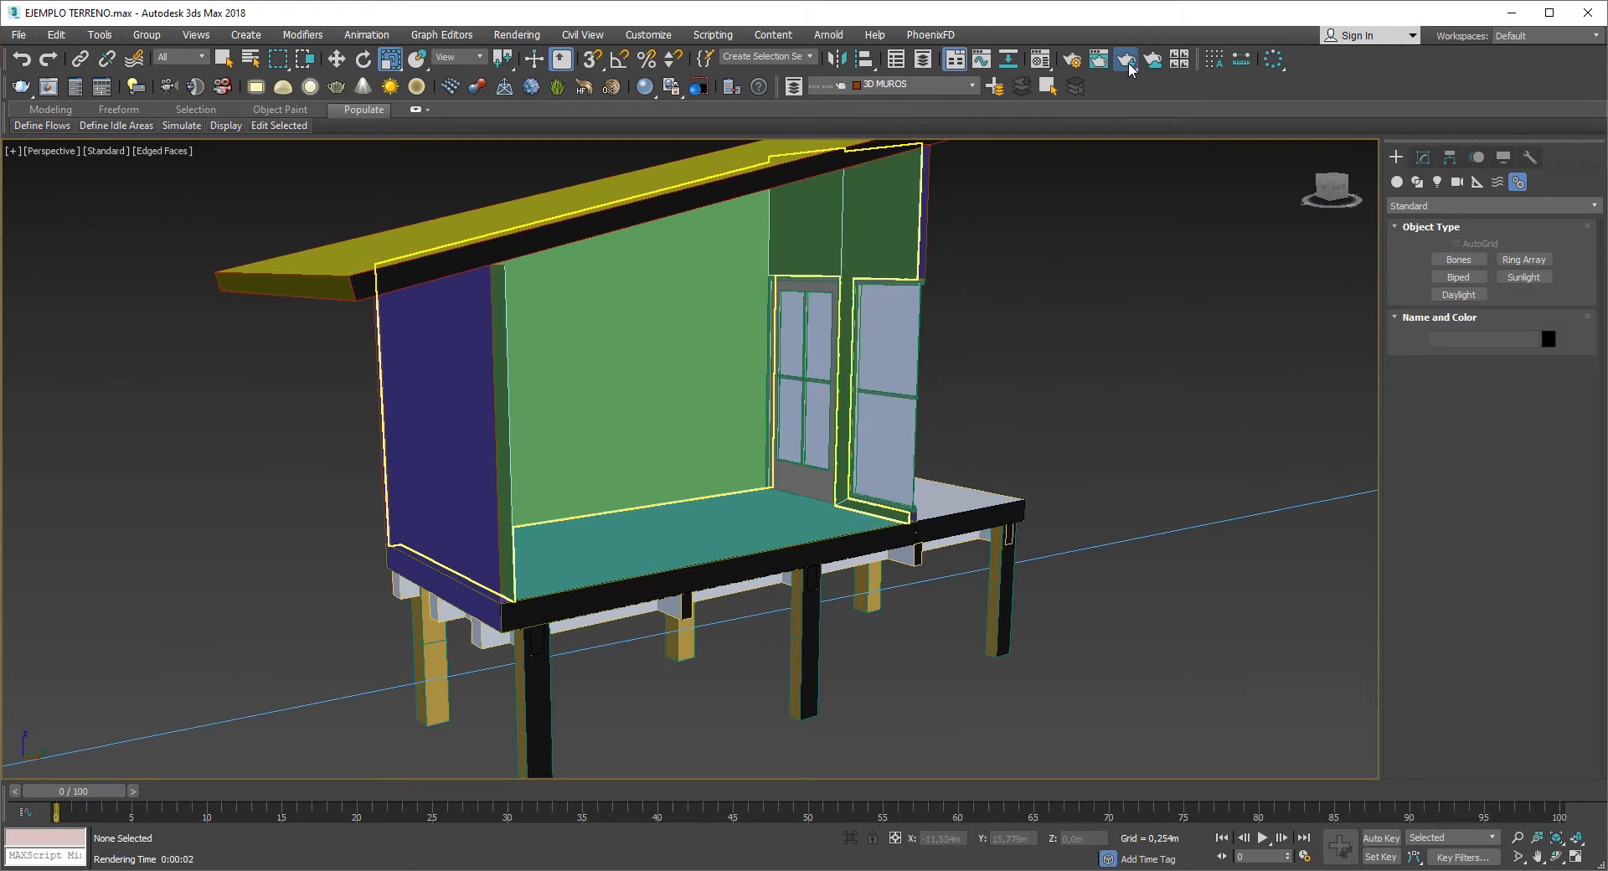
click(1126, 60)
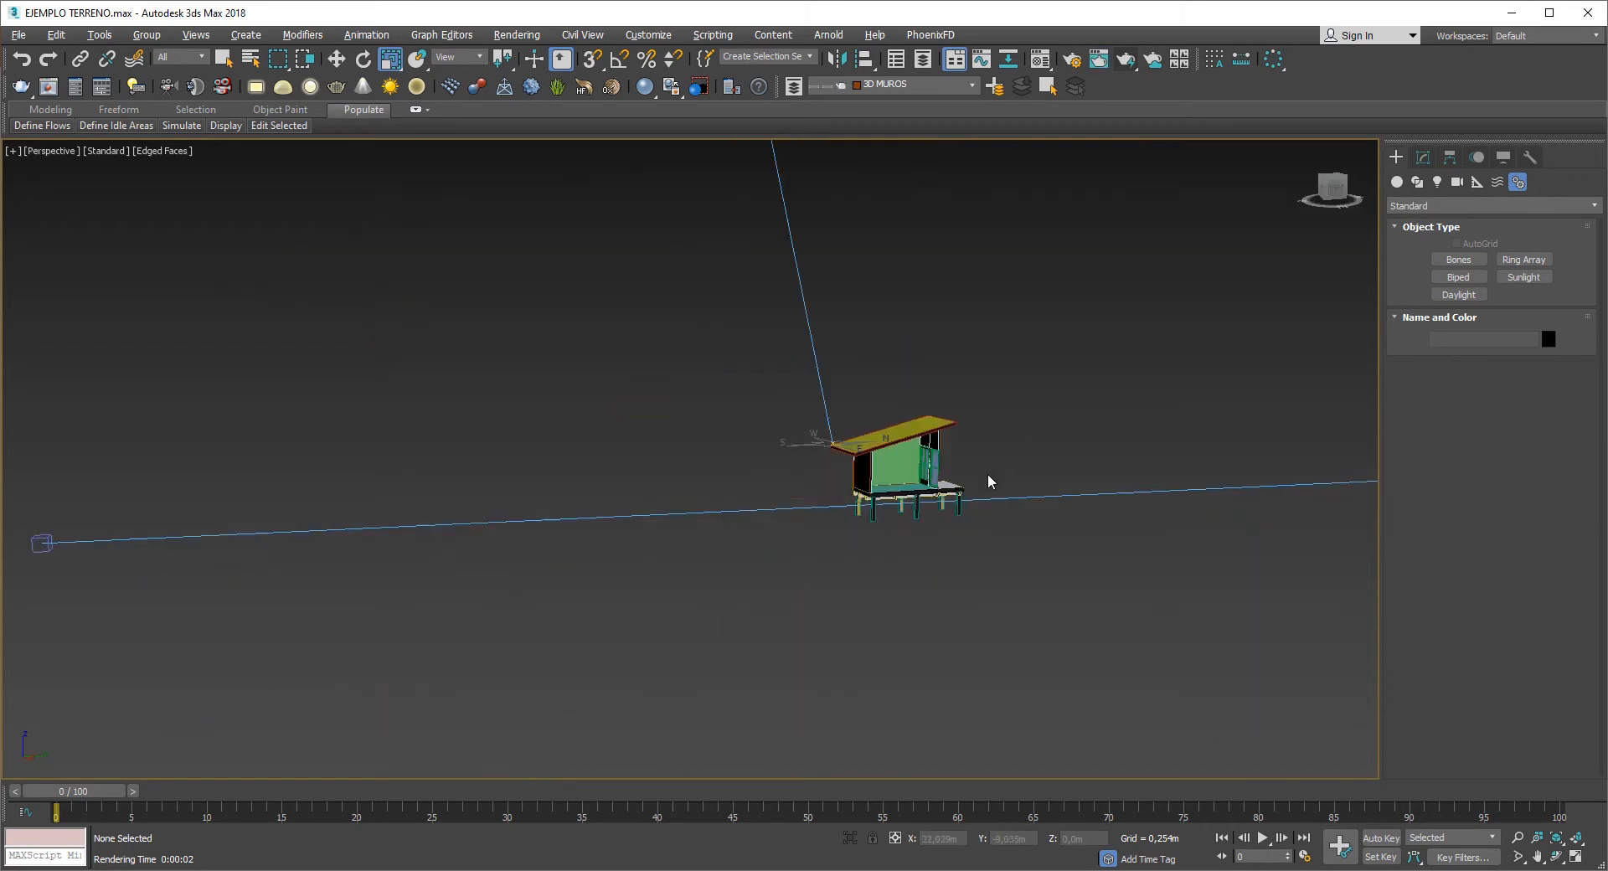
- Make the hidden 3D TERRENO layer visible around the sectioned house
alt+middle_drag(988, 477, 868, 474)
alt+middle_drag(533, 503, 687, 445)
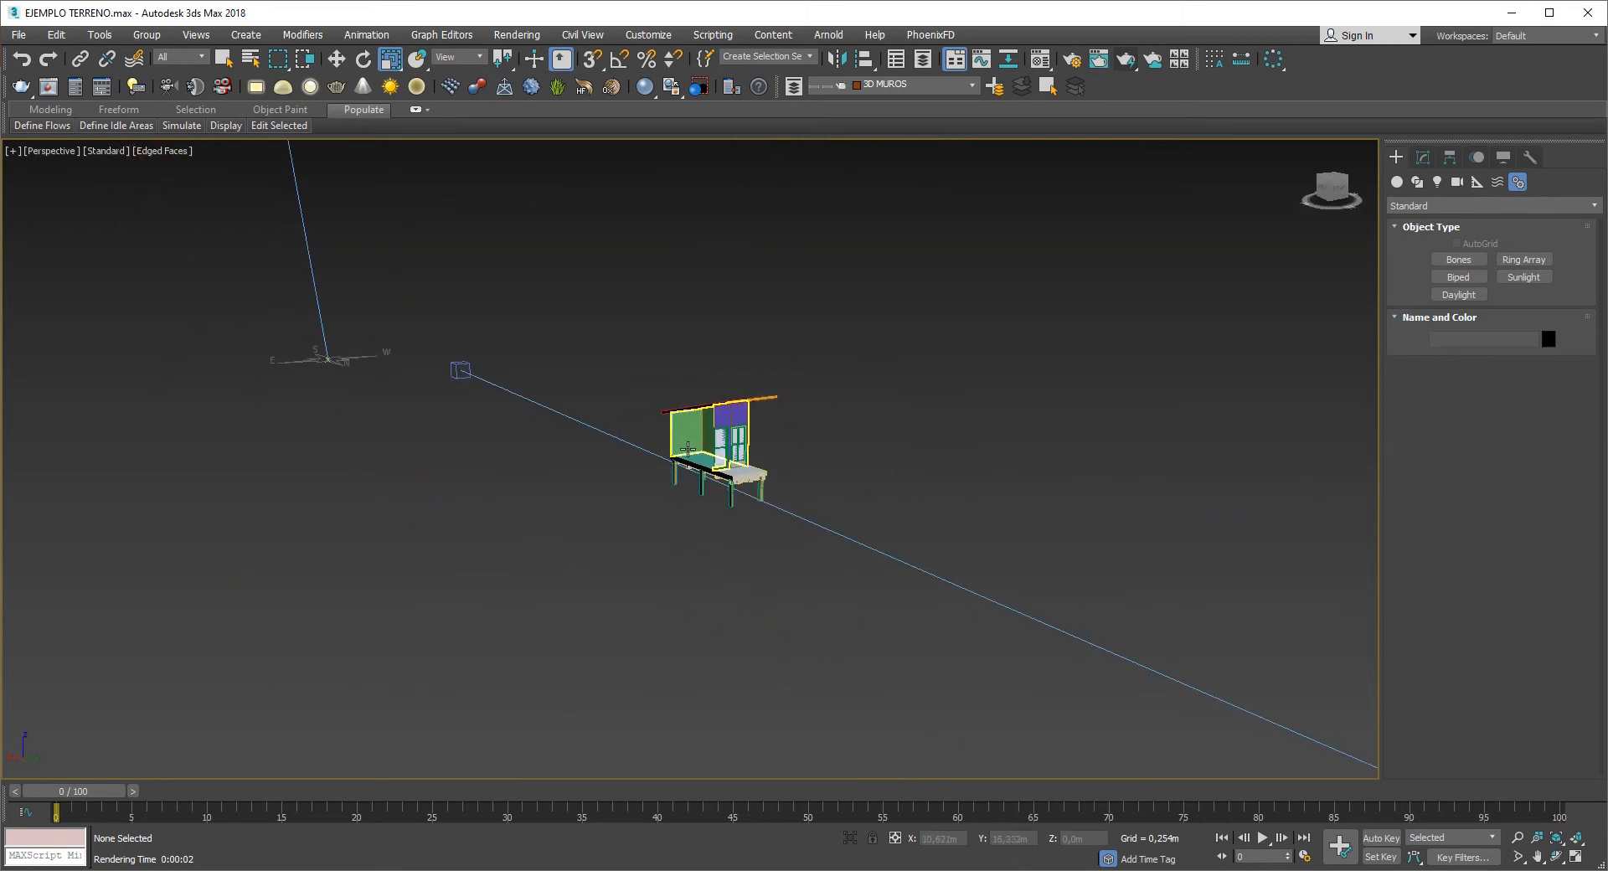
scroll(735, 473, up, 8)
mouse_move(758, 483)
alt+middle_down()
mouse_move(807, 484)
mouse_move(693, 465)
mouse_move(394, 477)
mouse_move(657, 463)
mouse_move(750, 489)
alt+middle_up()
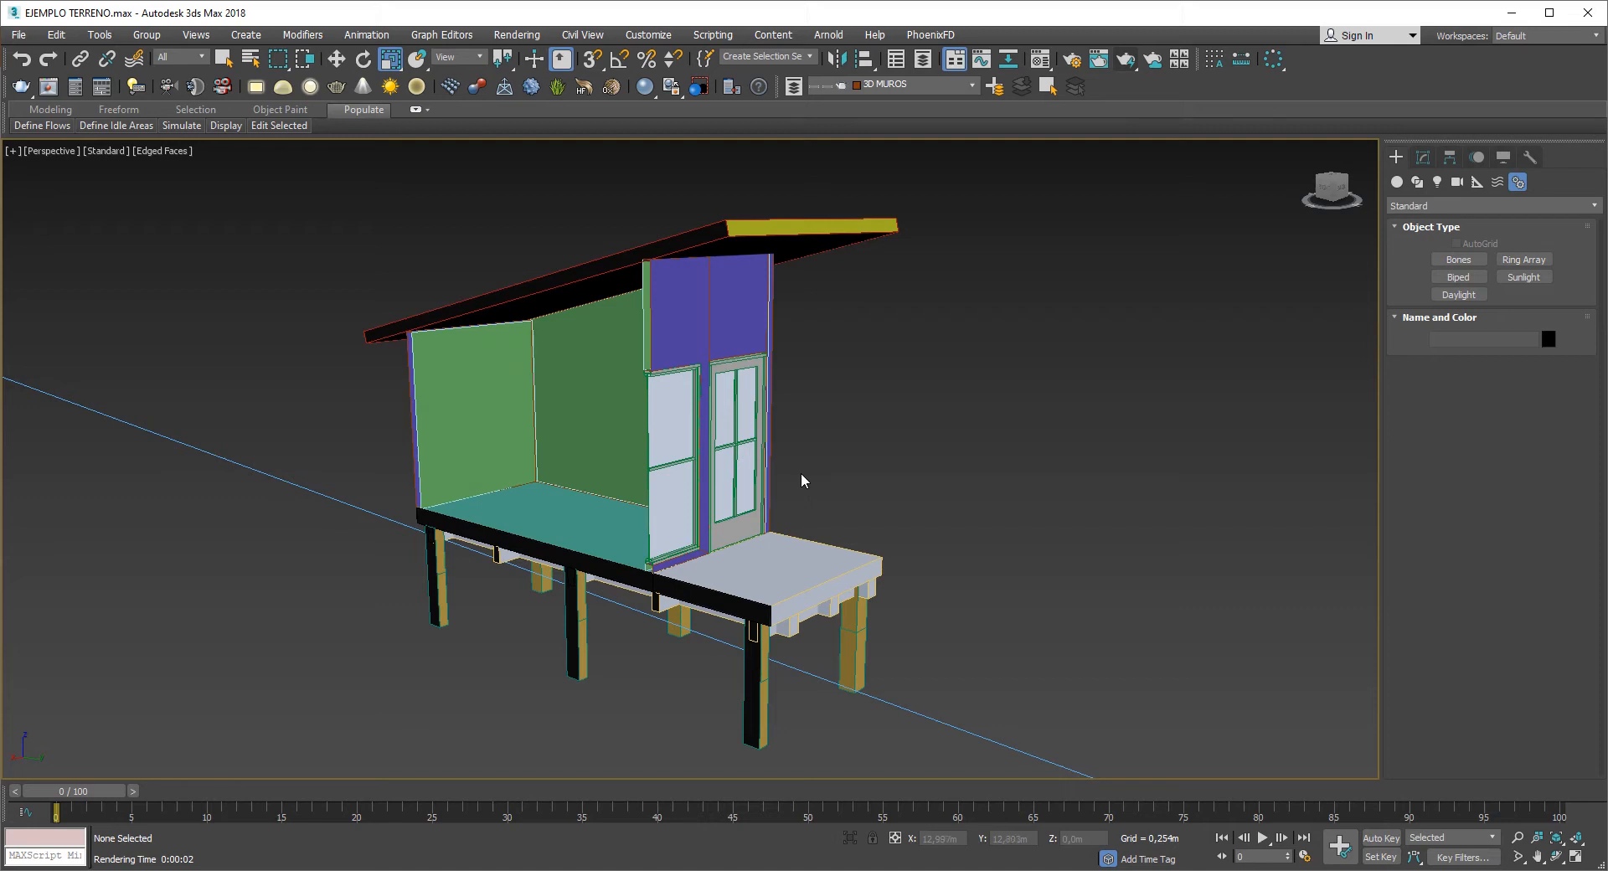
click(903, 86)
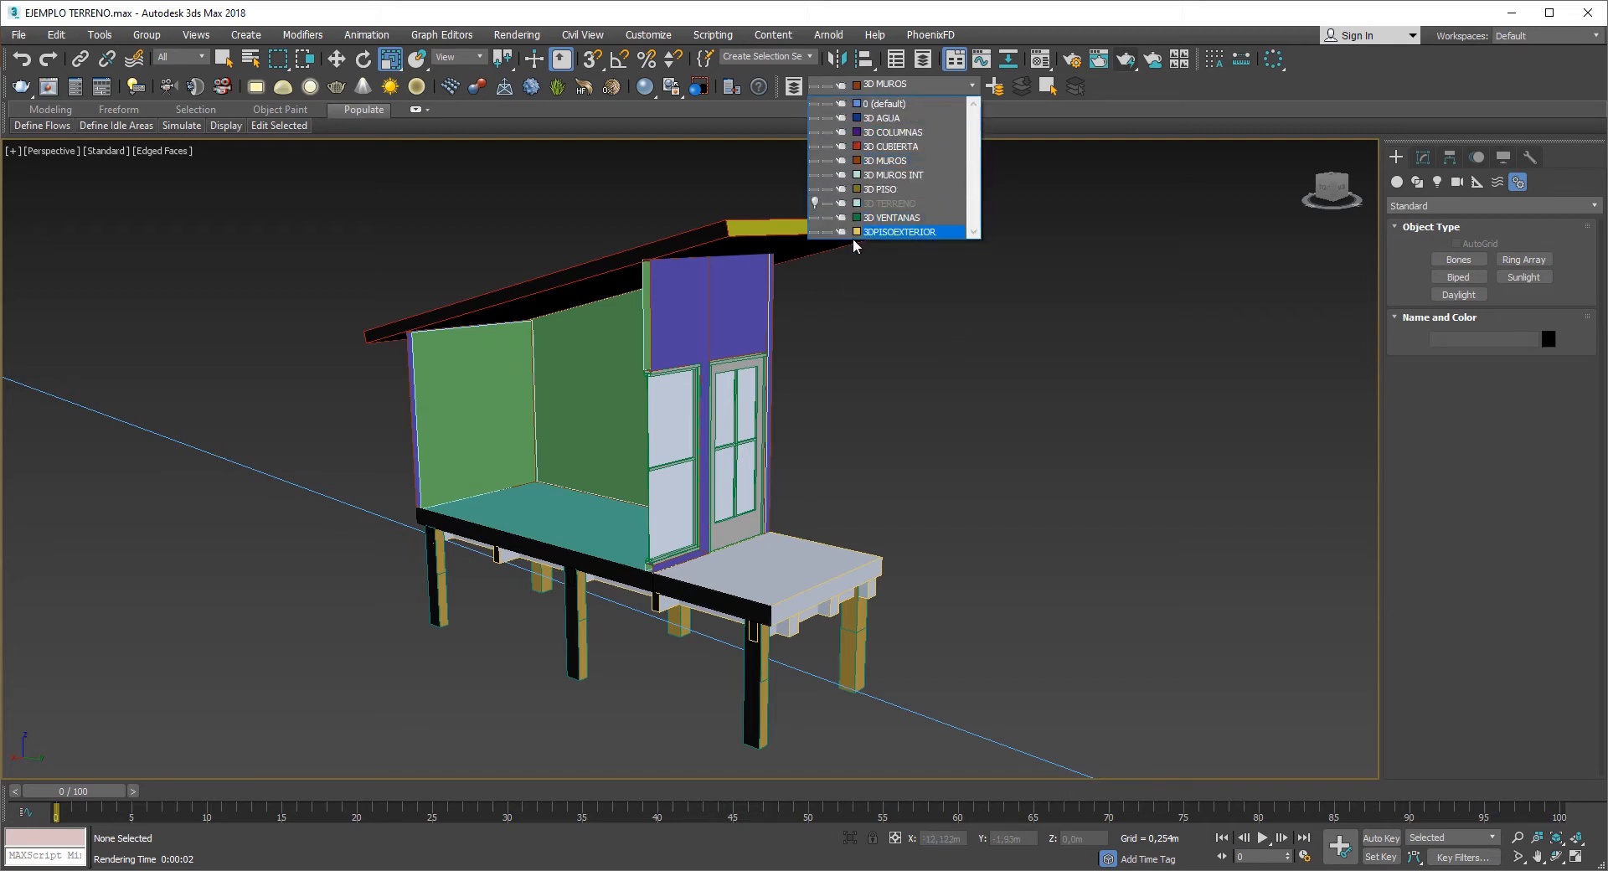
click(814, 202)
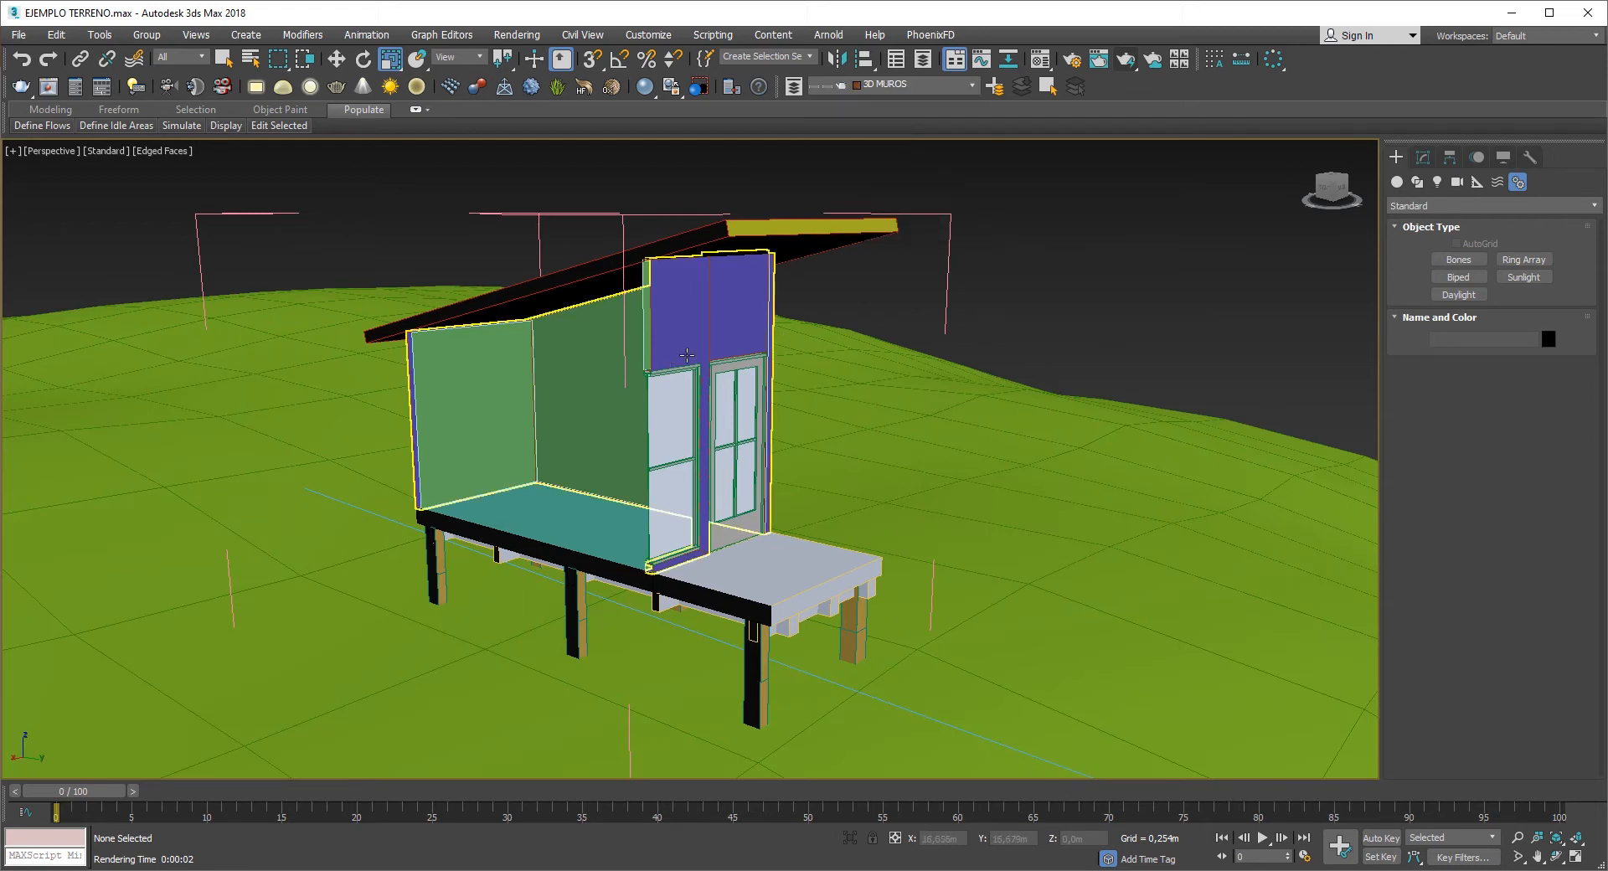
- Close the open CASITA group and clear the selection
click(686, 355)
click(146, 34)
click(167, 167)
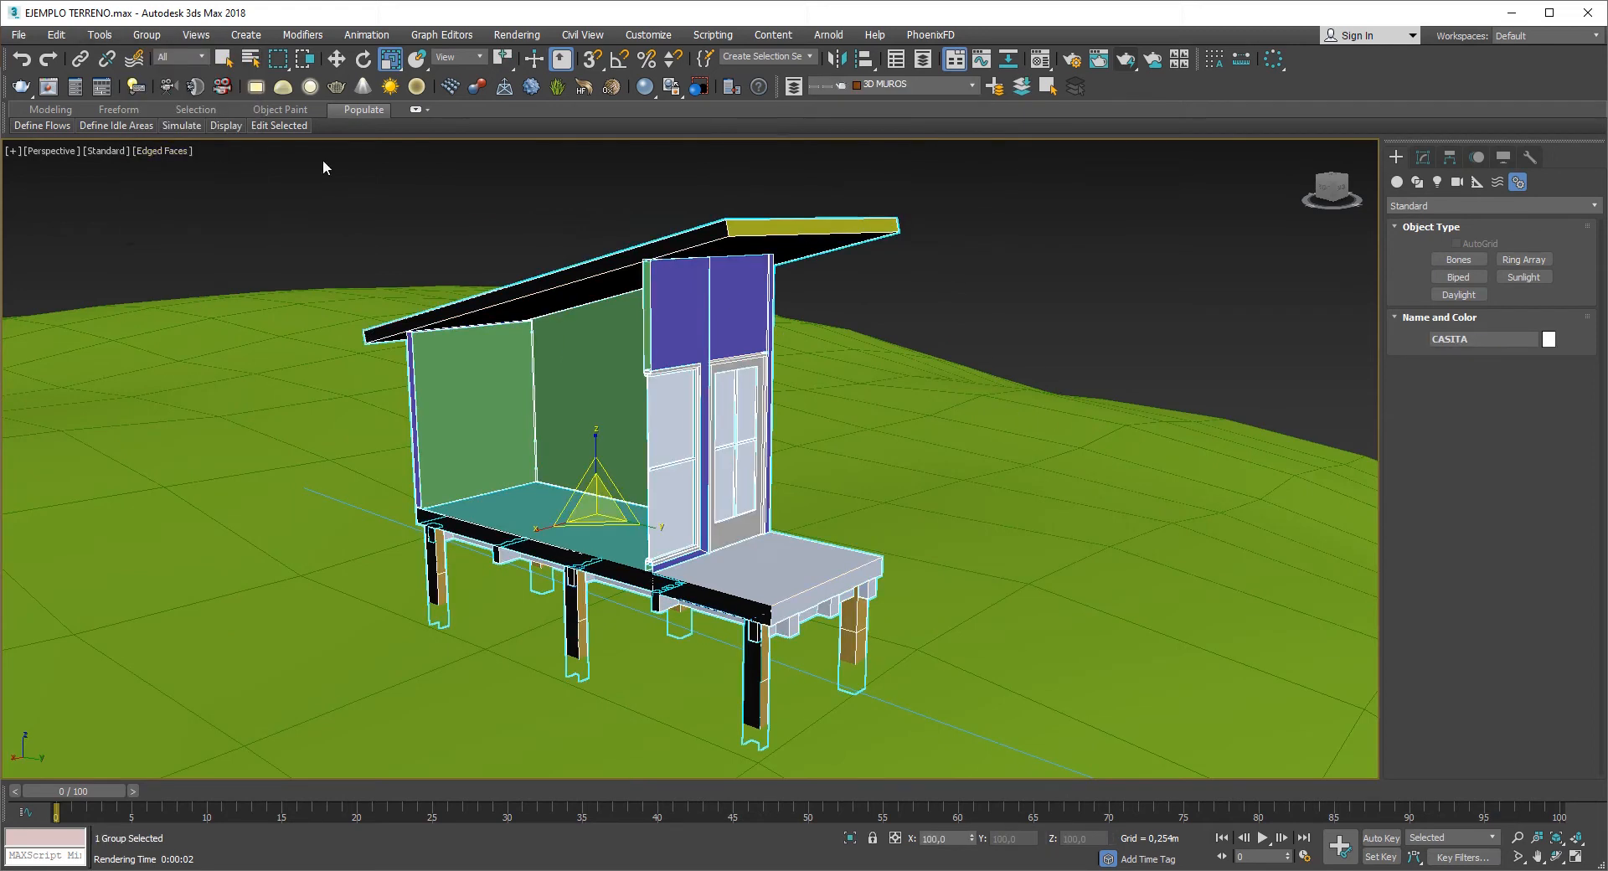
click(323, 167)
- Switch to the EJEMPLO TERRENO vray.max scene and bring its terrain and house into view
scroll(612, 427, down, 8)
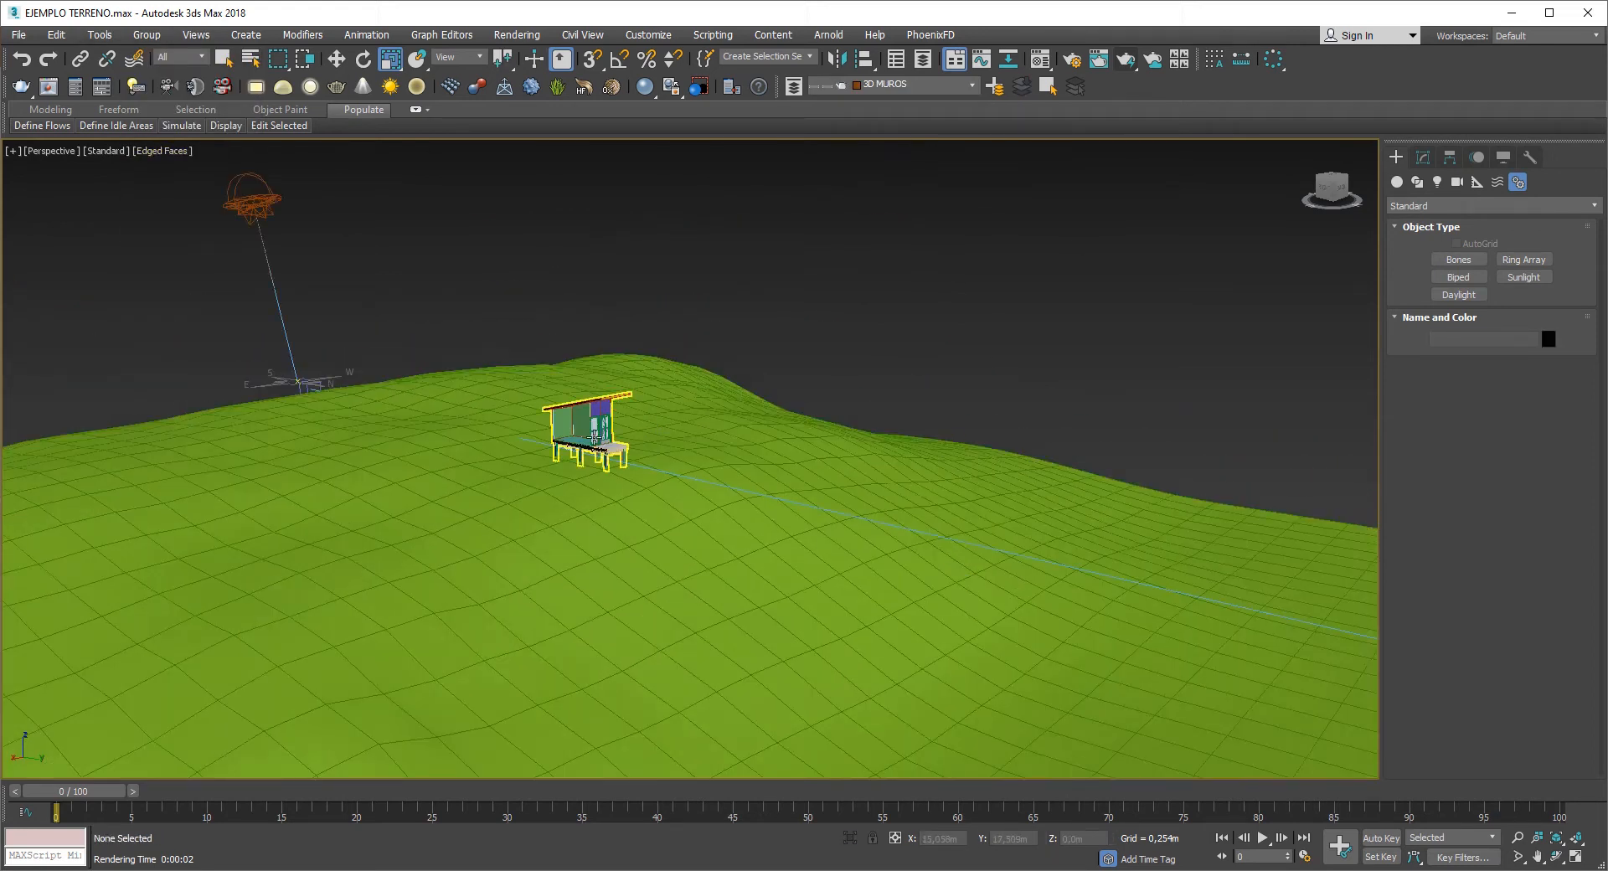
click(699, 437)
middle_drag(714, 429, 669, 320)
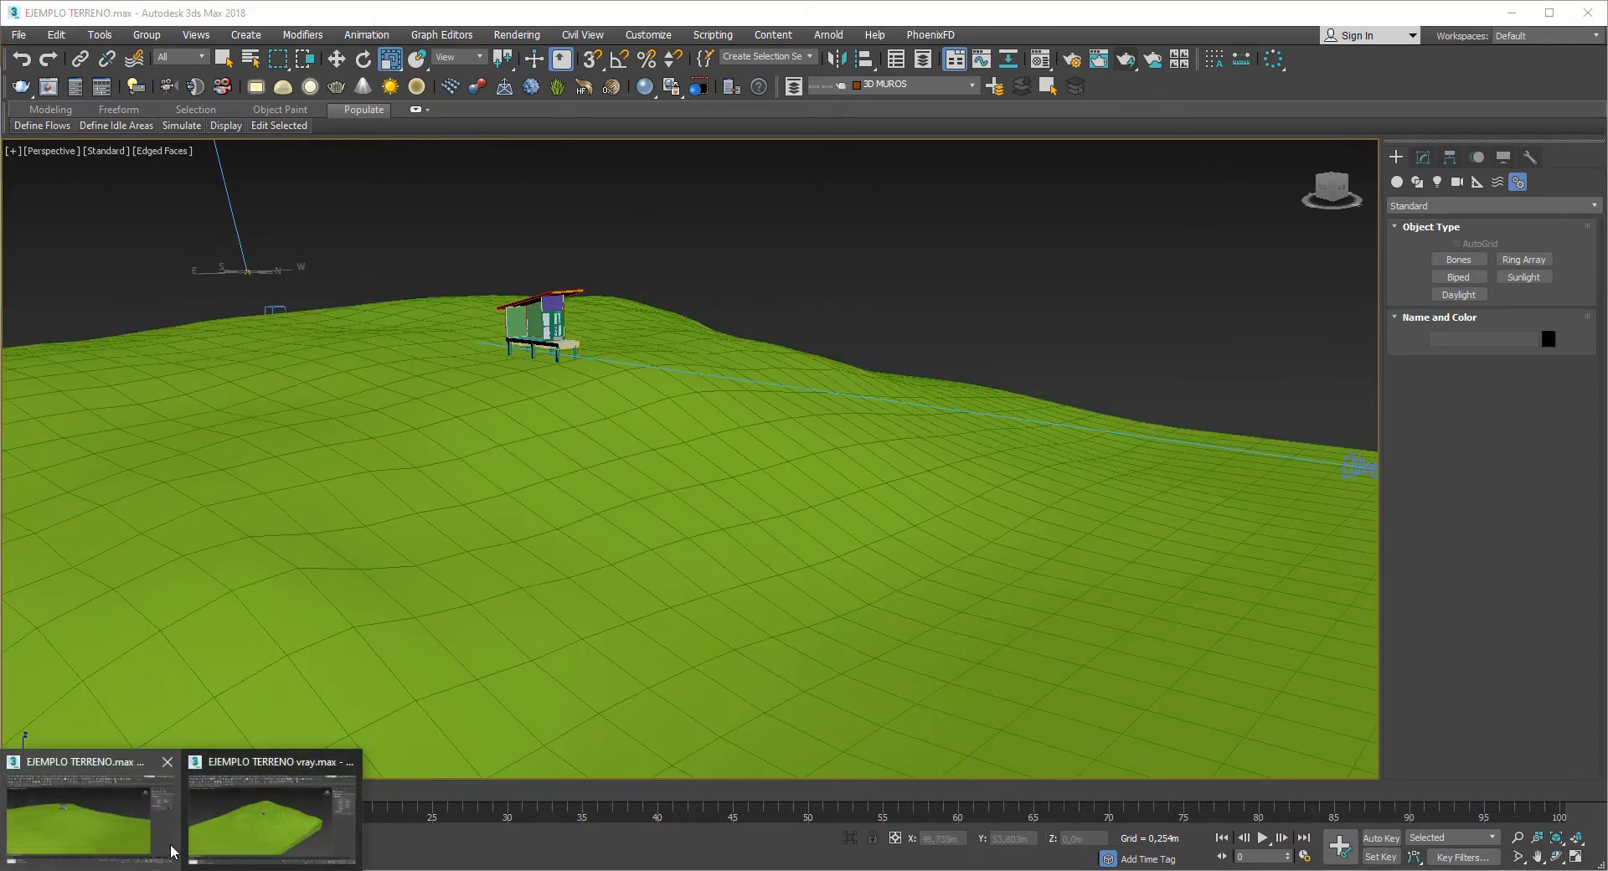
click(269, 818)
drag(787, 444, 436, 646)
scroll(526, 445, down, 5)
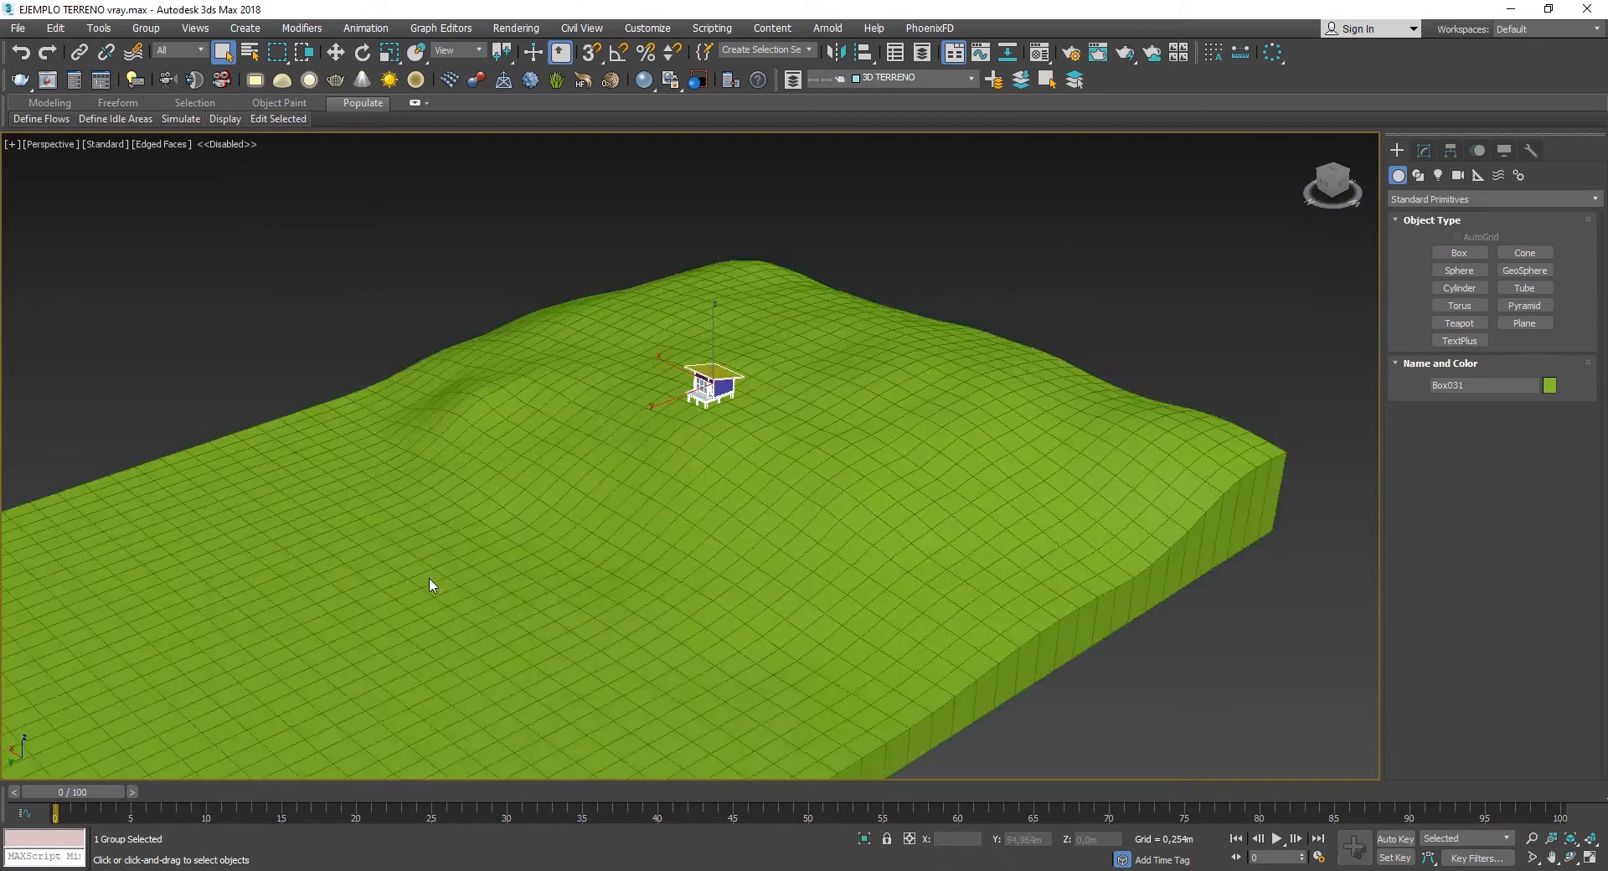
- Select the terrain together with the house and group them under the name terreno
drag(118, 764, 117, 763)
key(z)
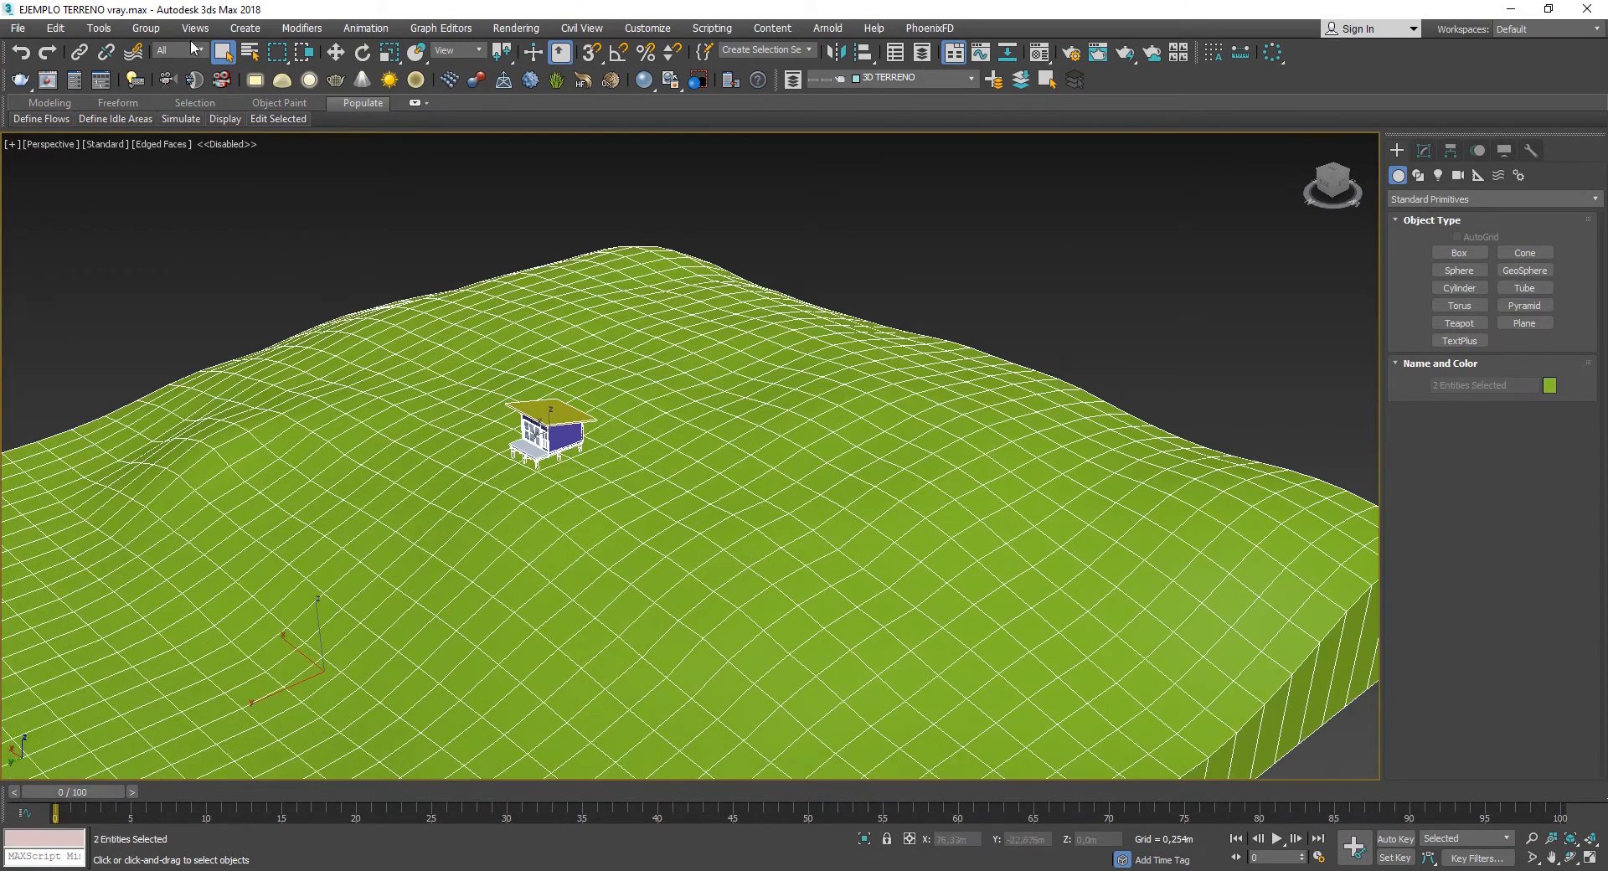
click(152, 32)
click(174, 60)
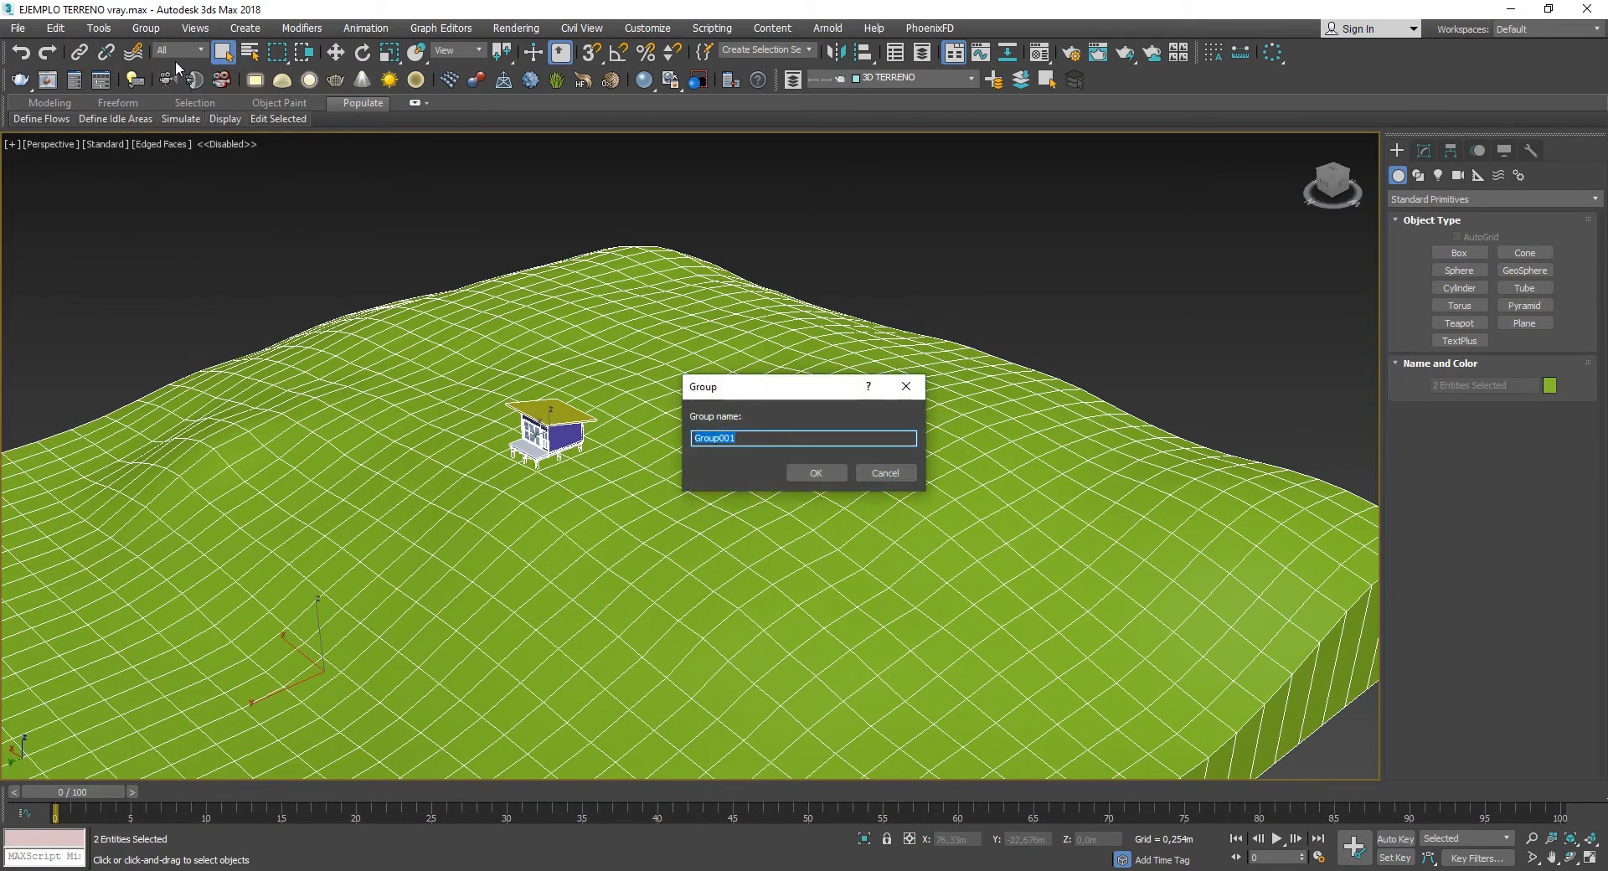
text(terreno)
key(Return)
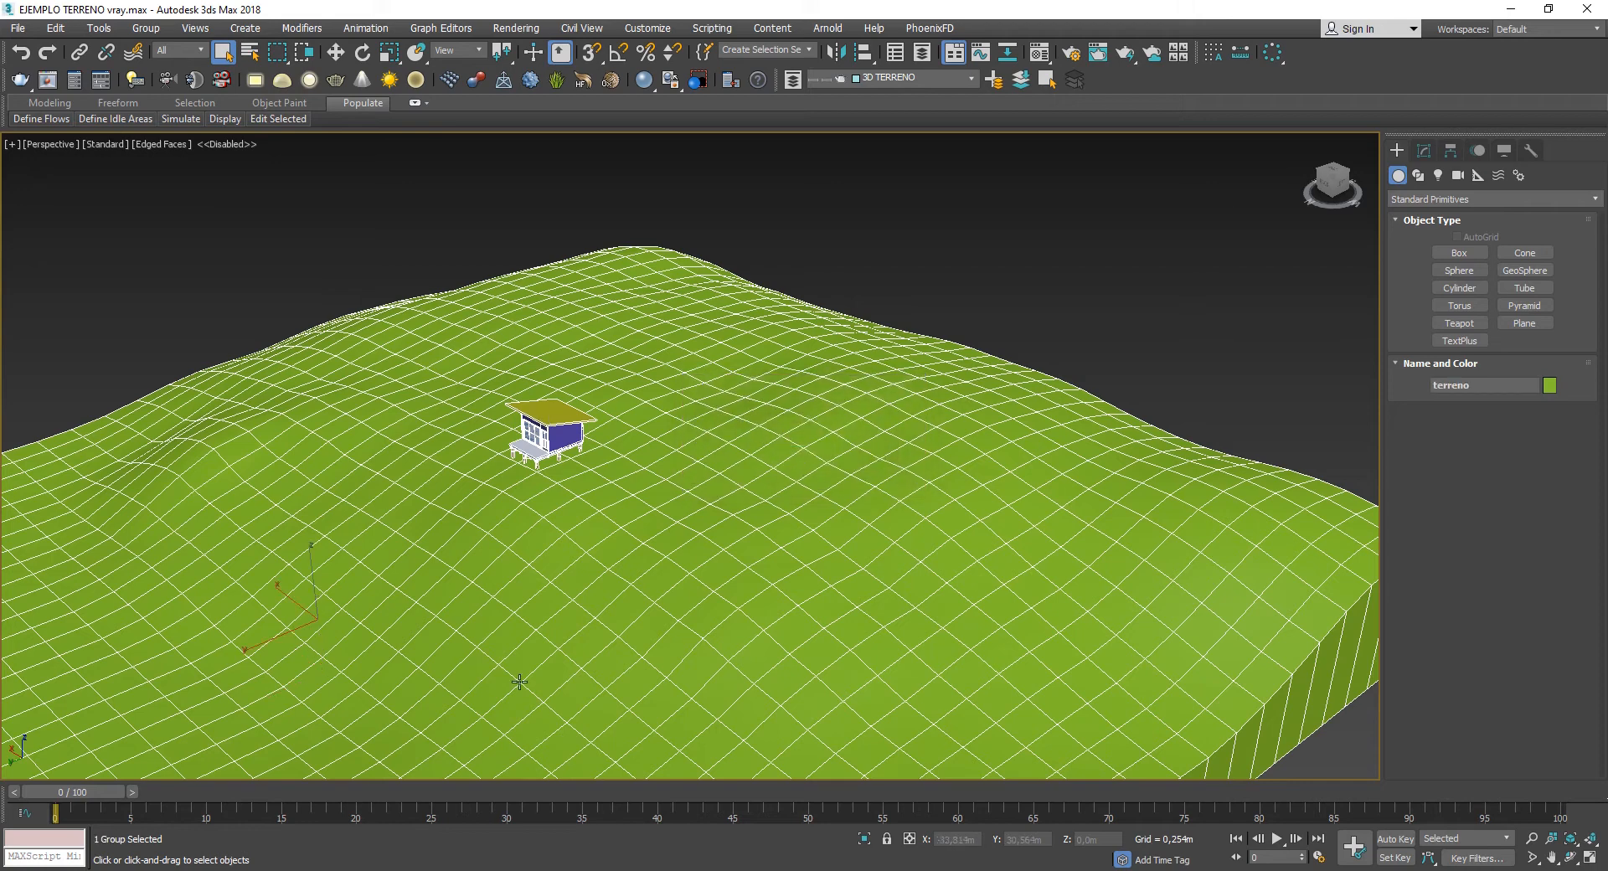
- Add a Slice modifier to the terreno group
alt+middle_drag(579, 453, 734, 457)
click(1422, 150)
click(1494, 201)
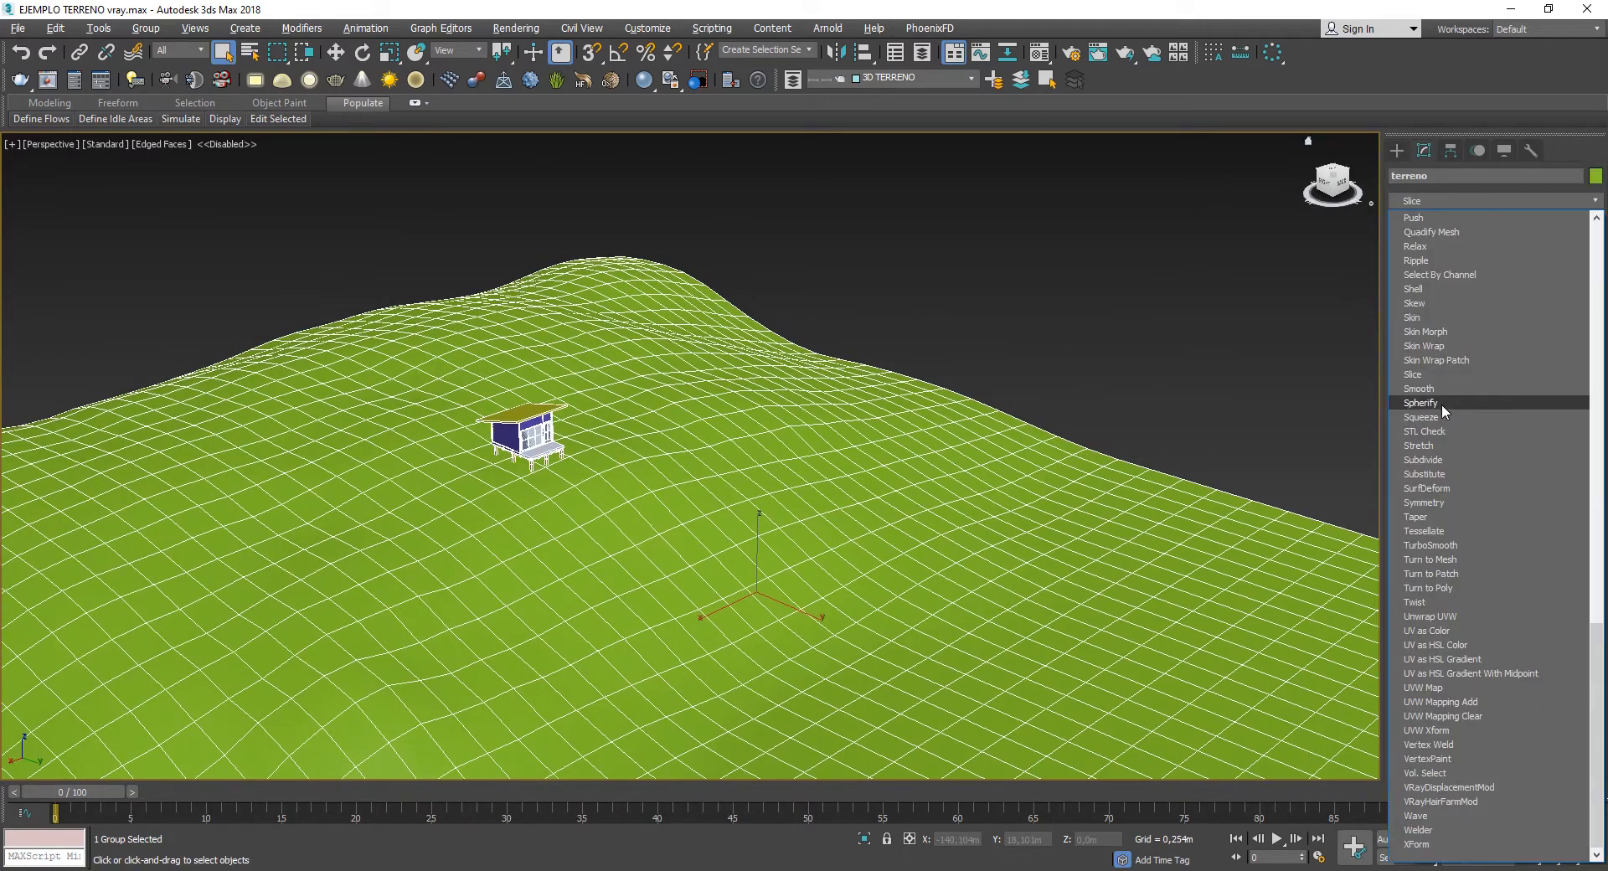
click(1423, 369)
scroll(980, 368, down, 5)
mouse_move(984, 375)
alt+middle_down()
mouse_move(962, 387)
mouse_move(1020, 397)
mouse_move(996, 388)
alt+middle_up()
middle_drag(997, 388, 843, 536)
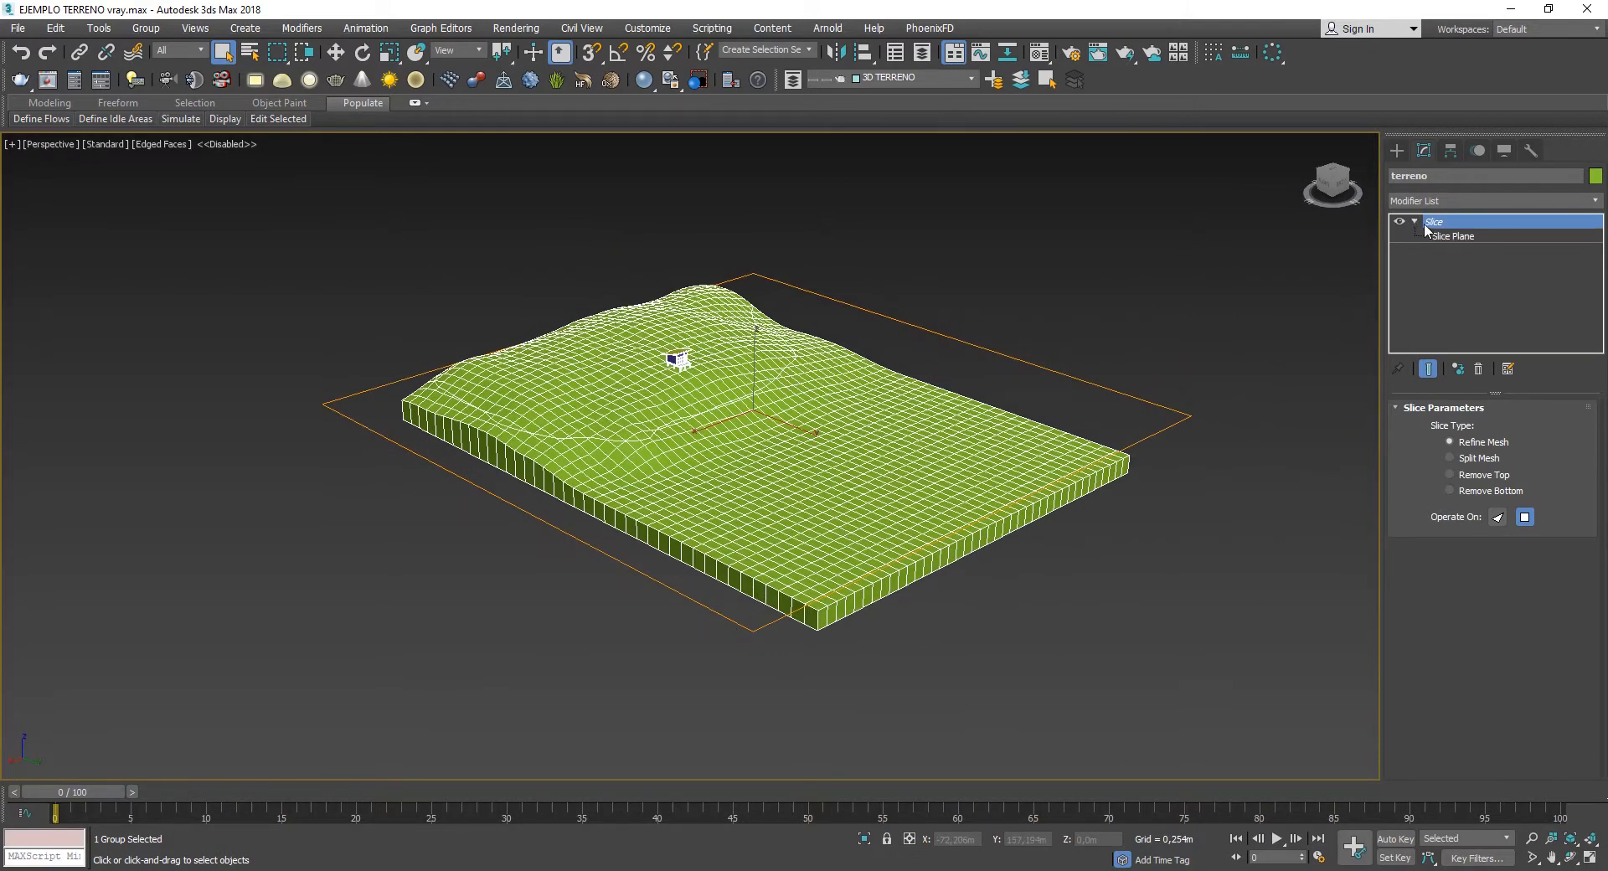
- Rotate the Slice Plane upright so it runs lengthwise through the terrain, and set the slice type to Remove Bottom
click(1455, 237)
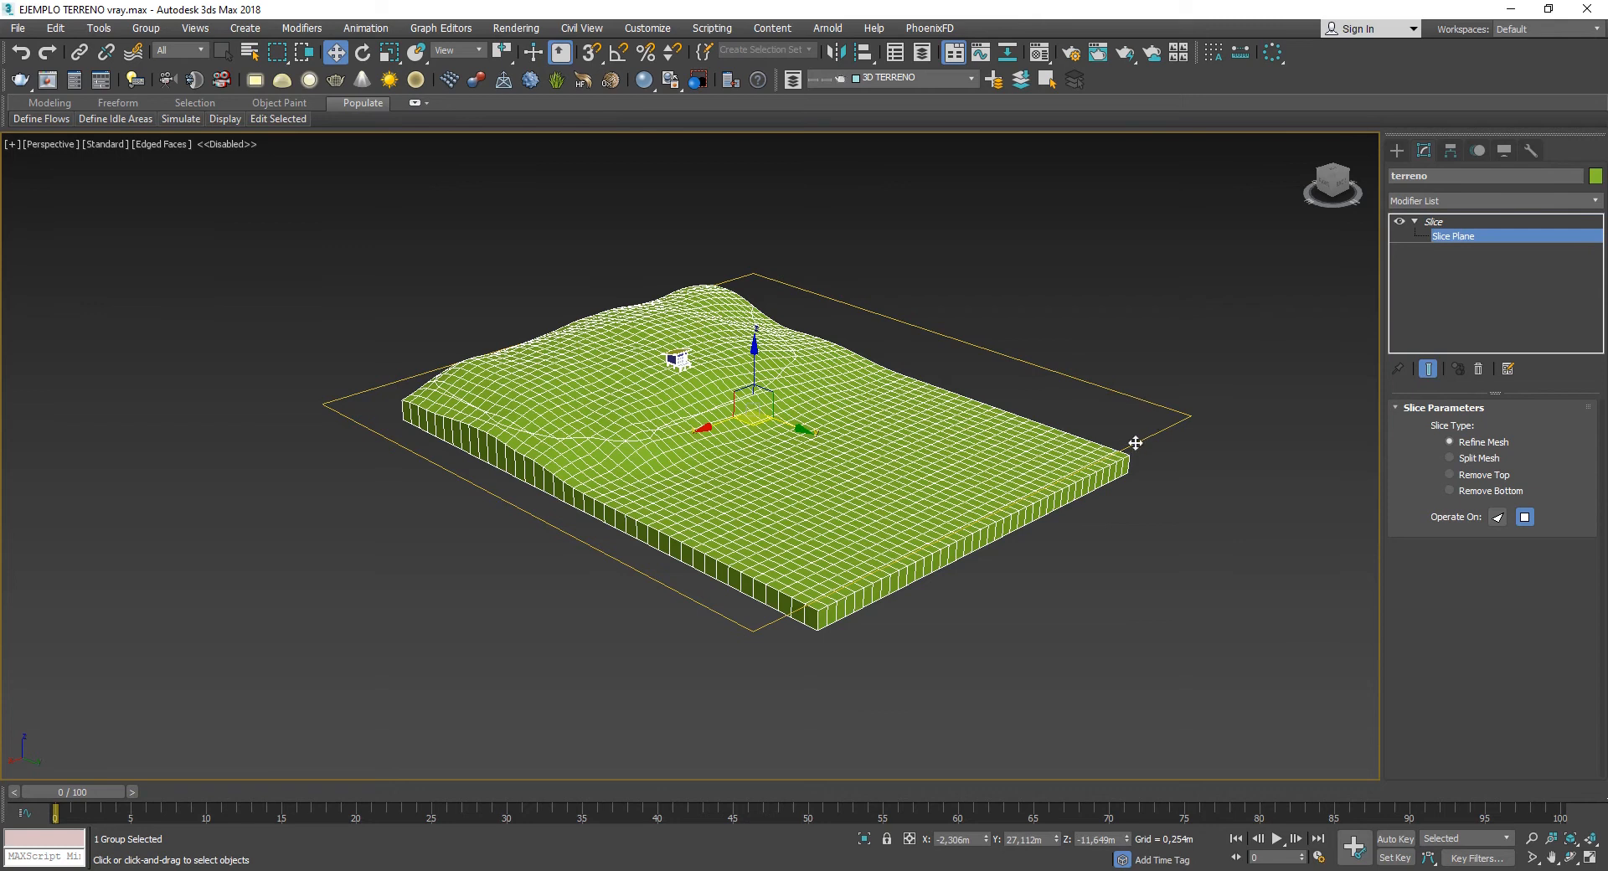
key(e)
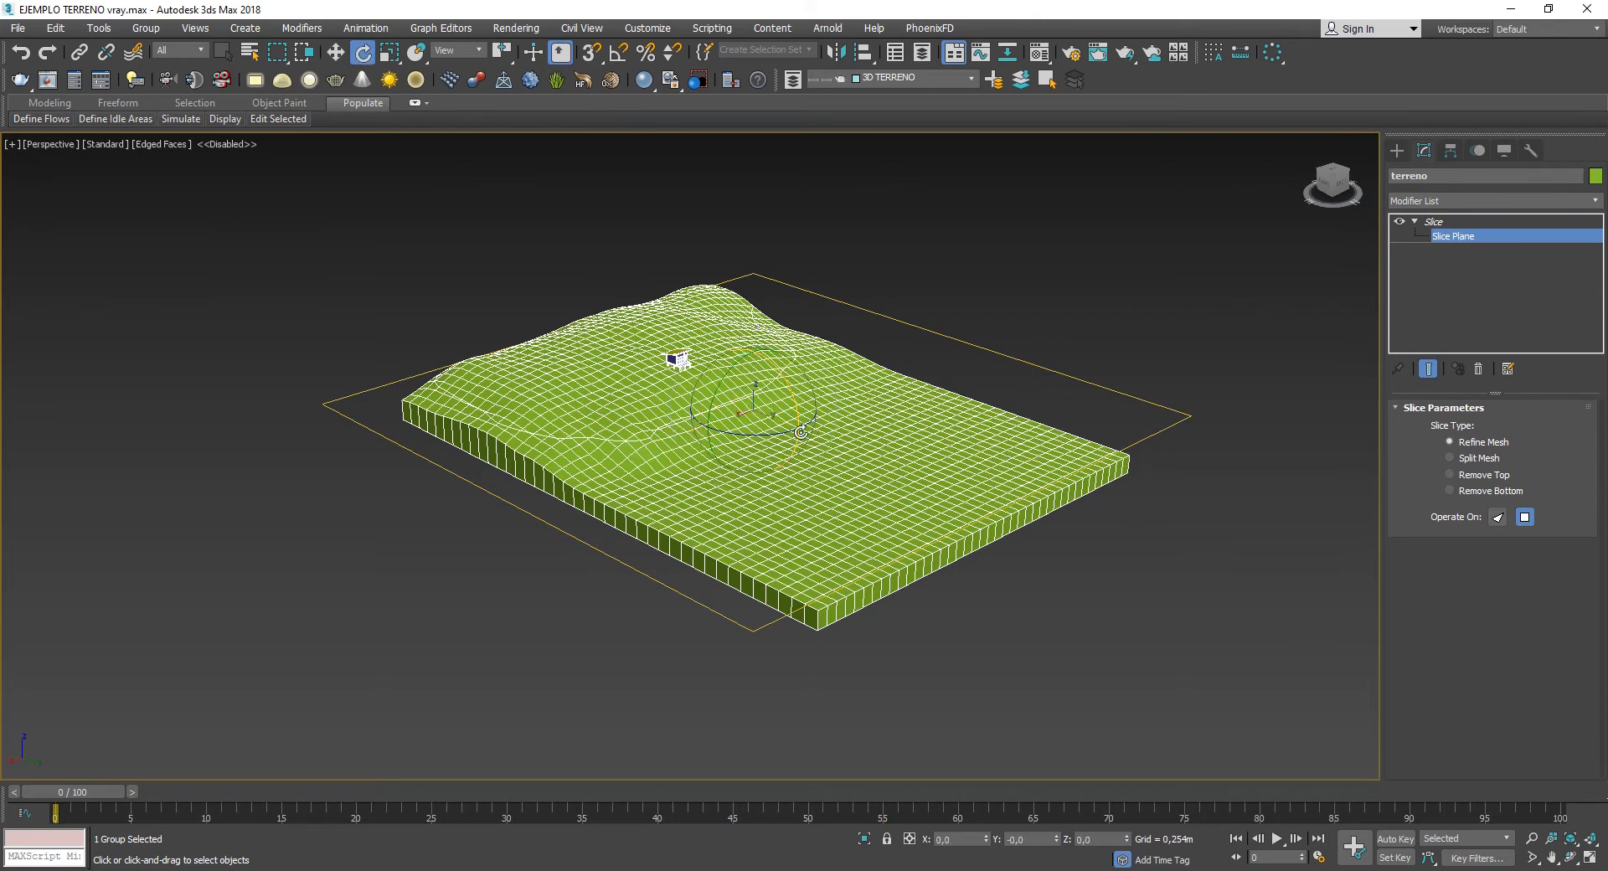
drag(787, 397, 777, 235)
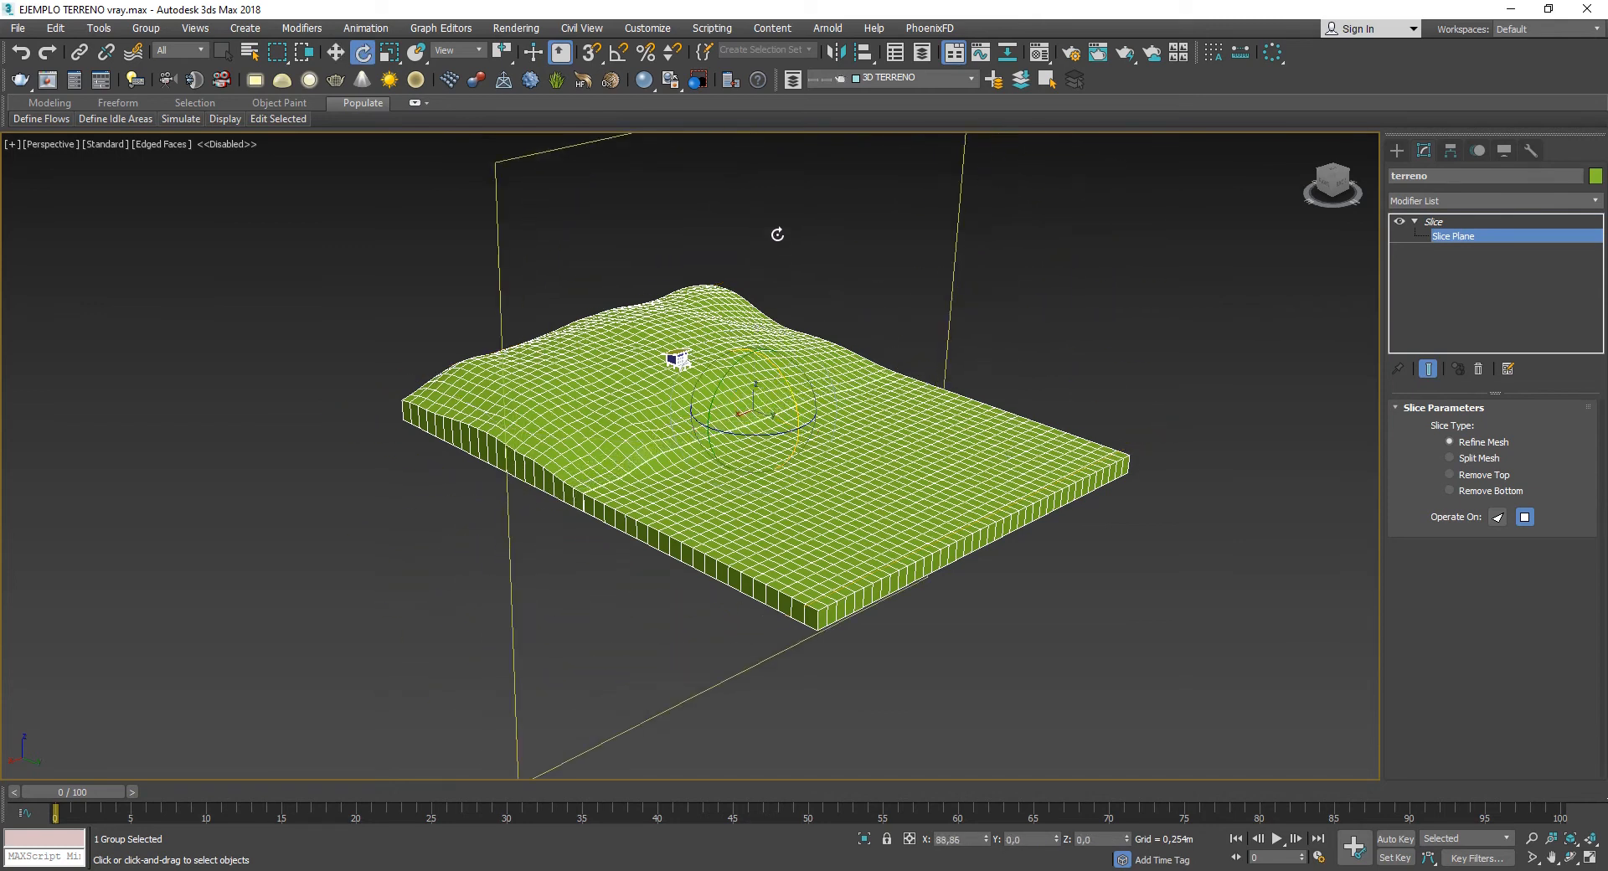
key(ctrl+z)
drag(785, 430, 728, 388)
drag(746, 334, 793, 273)
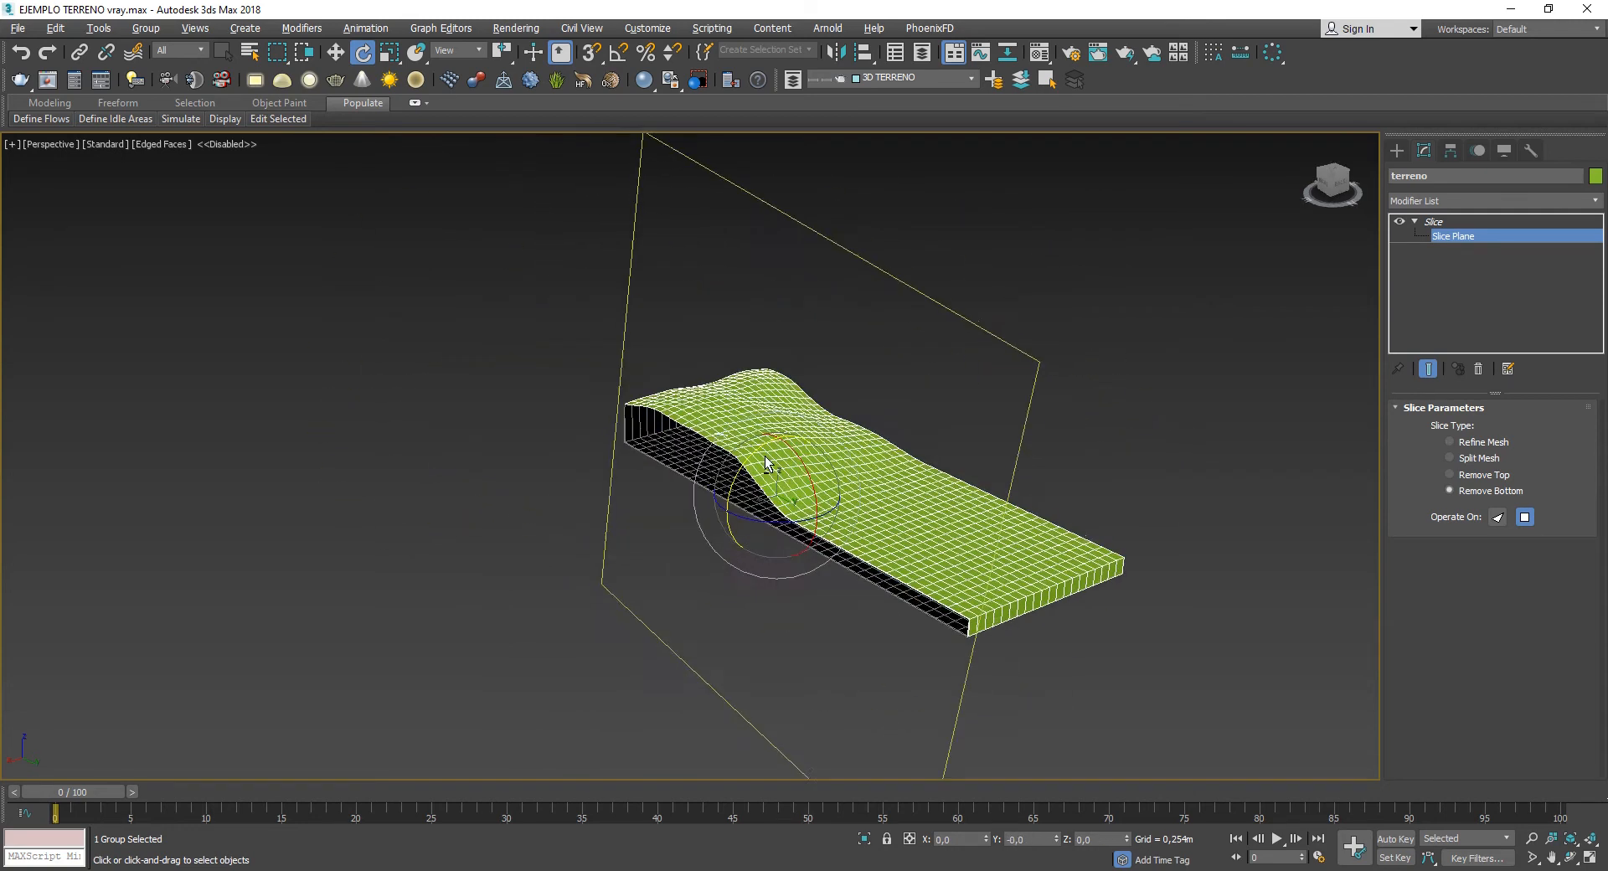
- Move the slice plane along X to about 0,82 m so the section cuts through the house
key(w)
scroll(783, 497, up, 3)
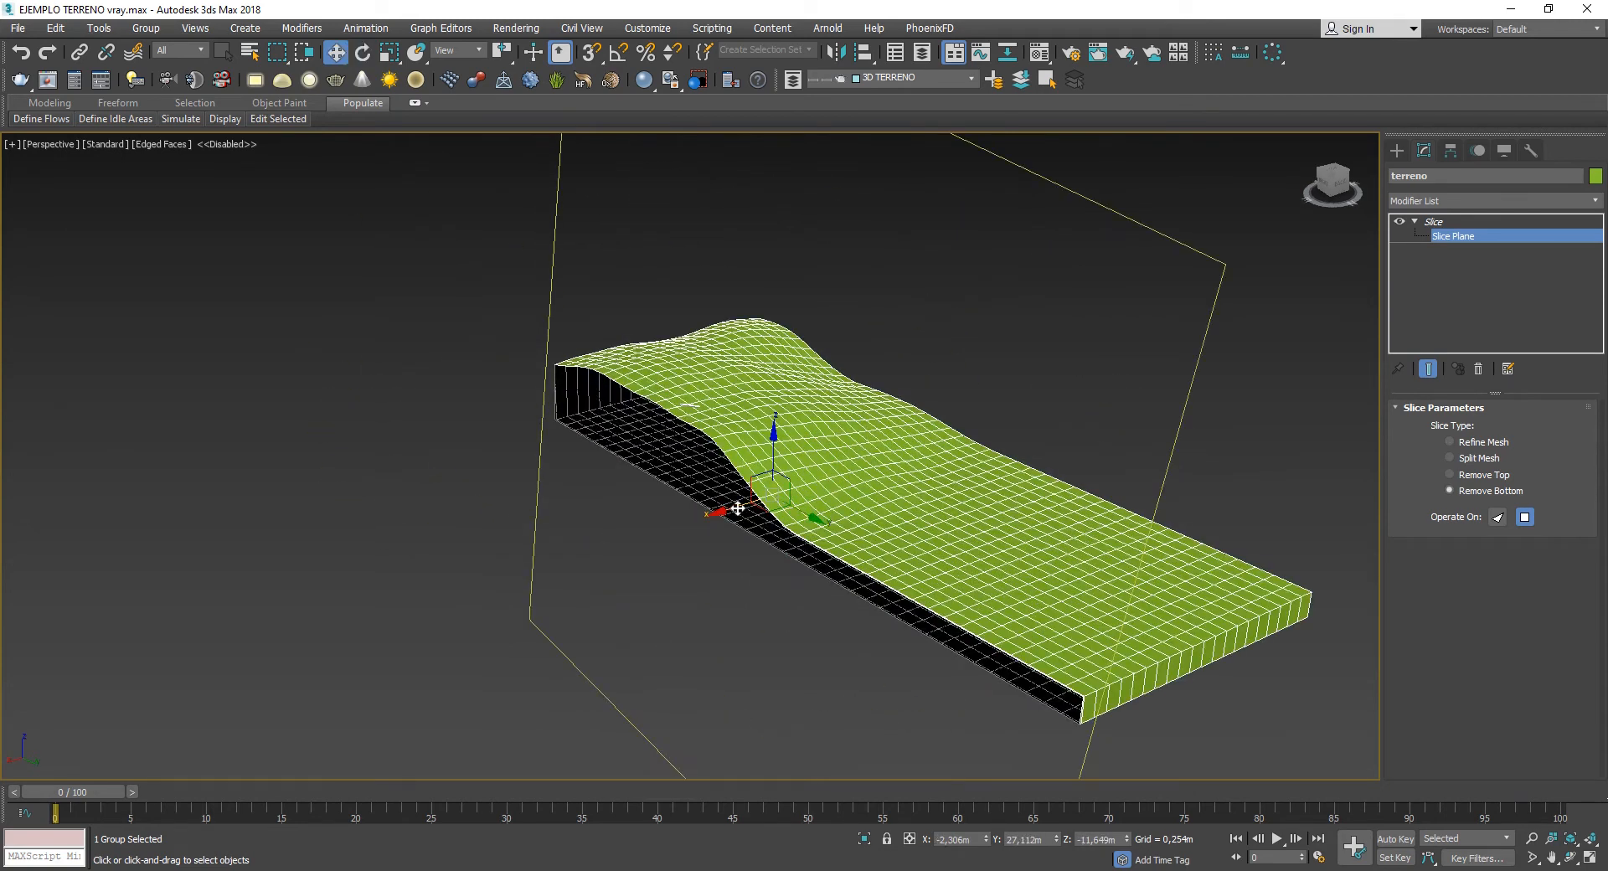
drag(783, 497, 724, 522)
scroll(685, 453, up, 5)
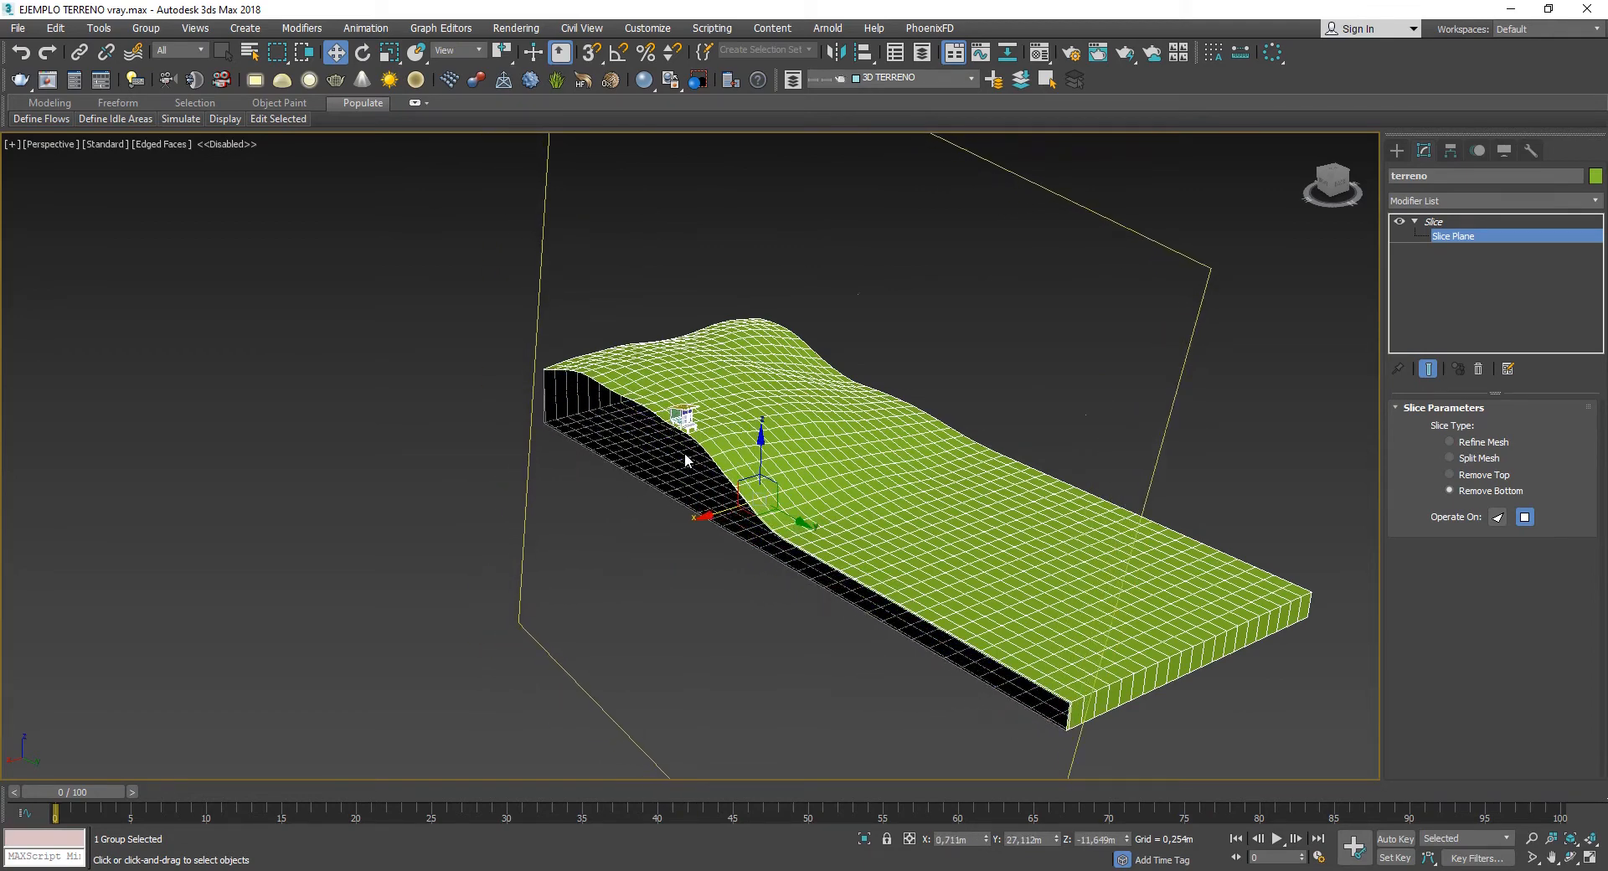
mouse_move(725, 460)
alt+middle_down()
mouse_move(730, 436)
mouse_move(737, 475)
alt+middle_up()
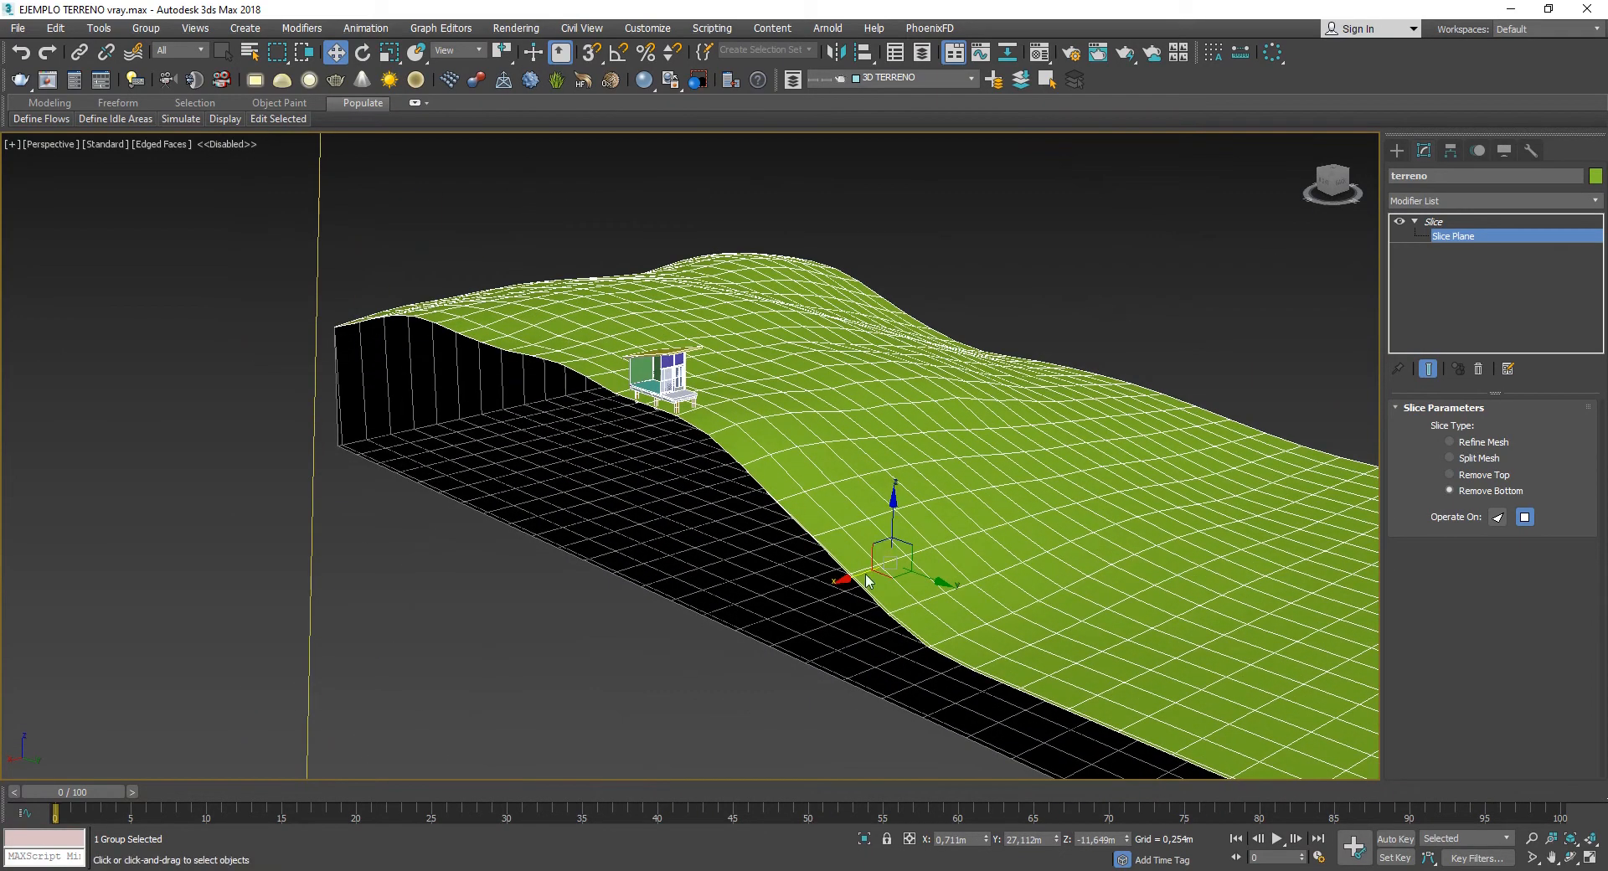
drag(858, 581, 846, 581)
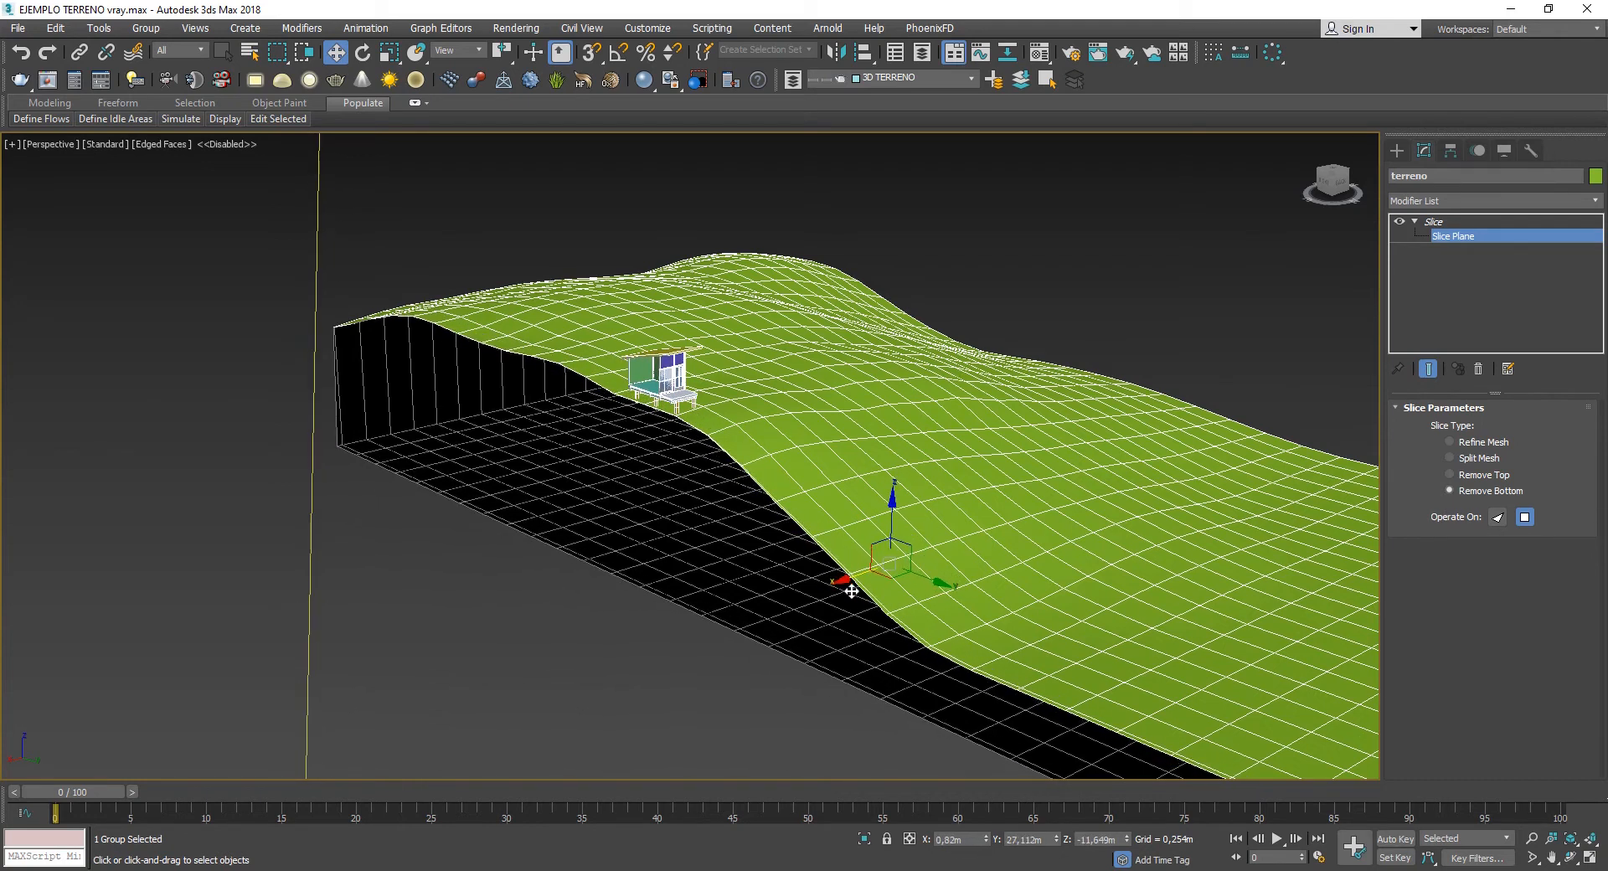
- Compare the terrain with the Slice modifier off and on, leave slice plane editing, and clear the selection
scroll(804, 540, down, 8)
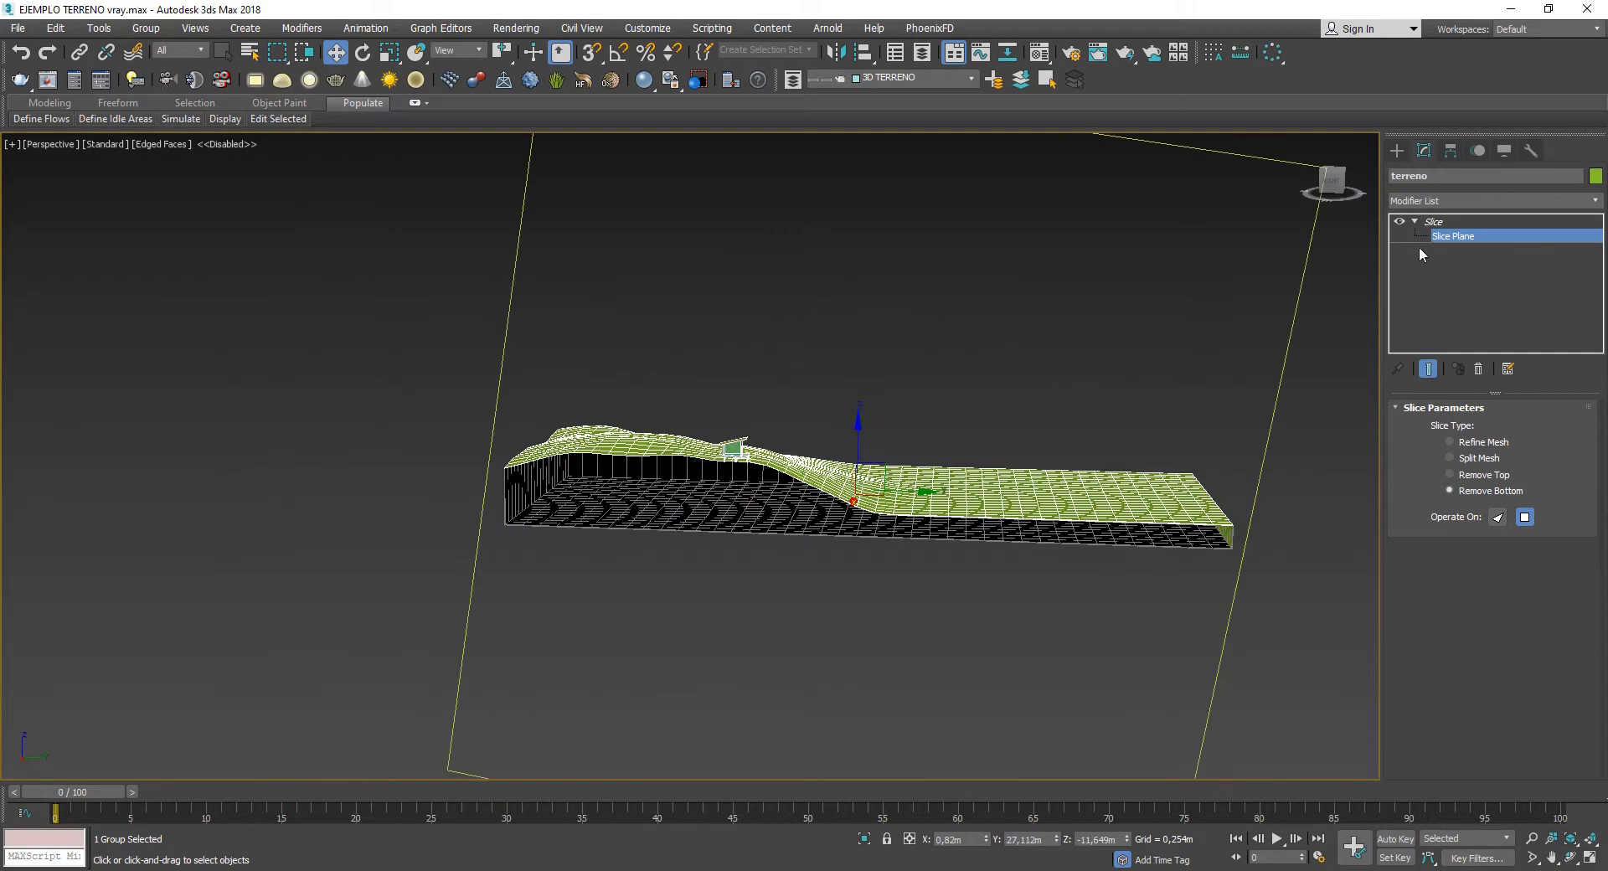
click(1399, 221)
click(1399, 221)
click(1427, 222)
click(1227, 283)
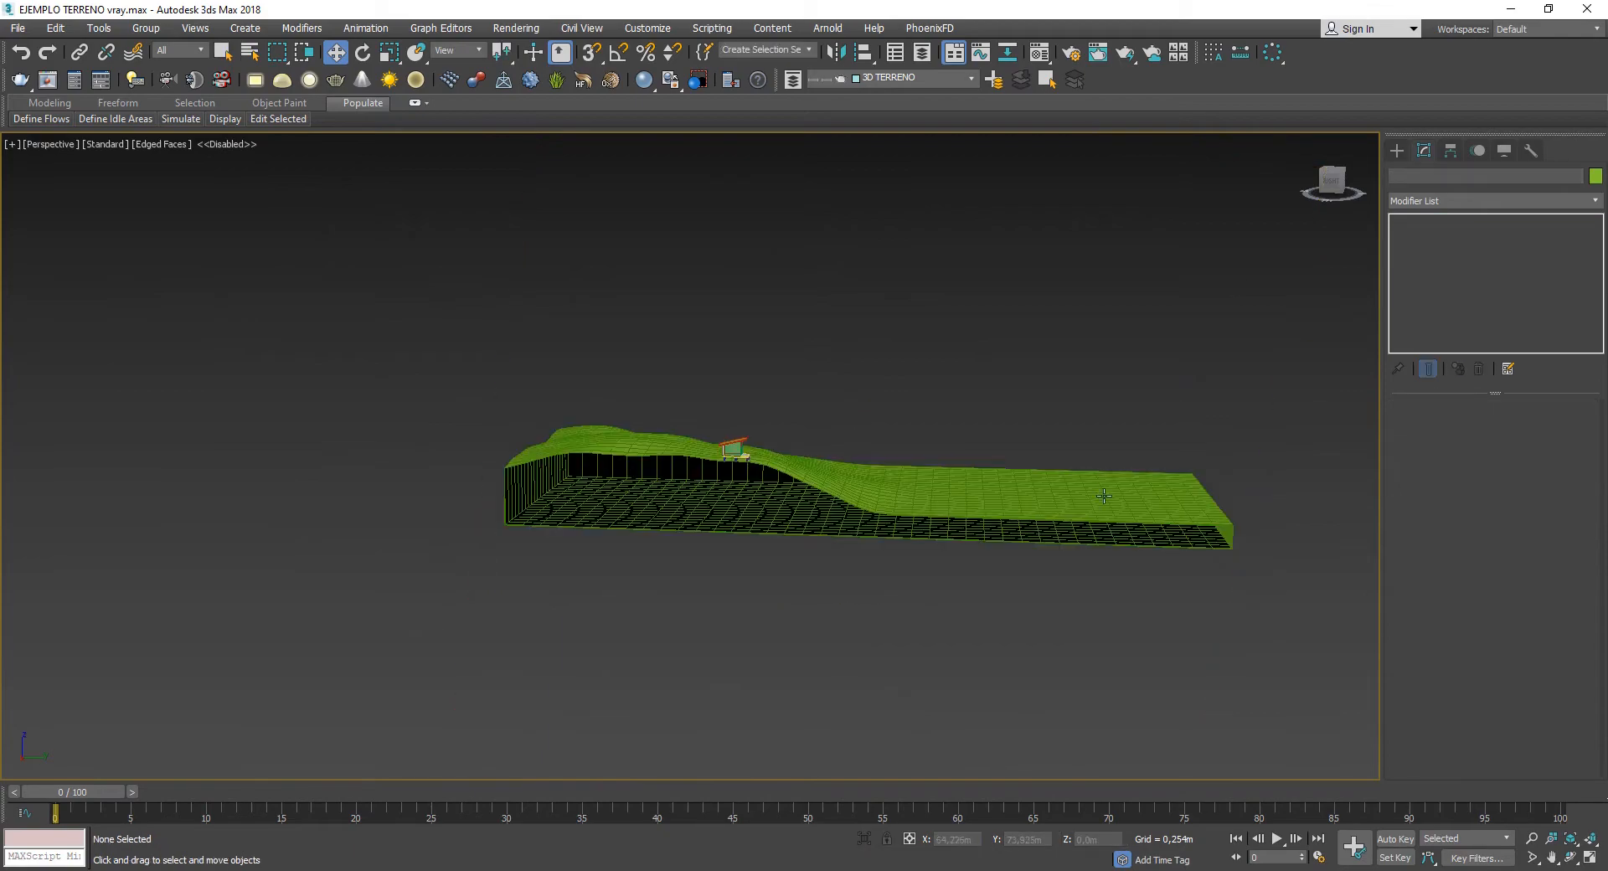
- Select the sliced terreno group and open it for access to its individual objects
scroll(689, 459, up, 5)
click(689, 459)
scroll(699, 444, up, 3)
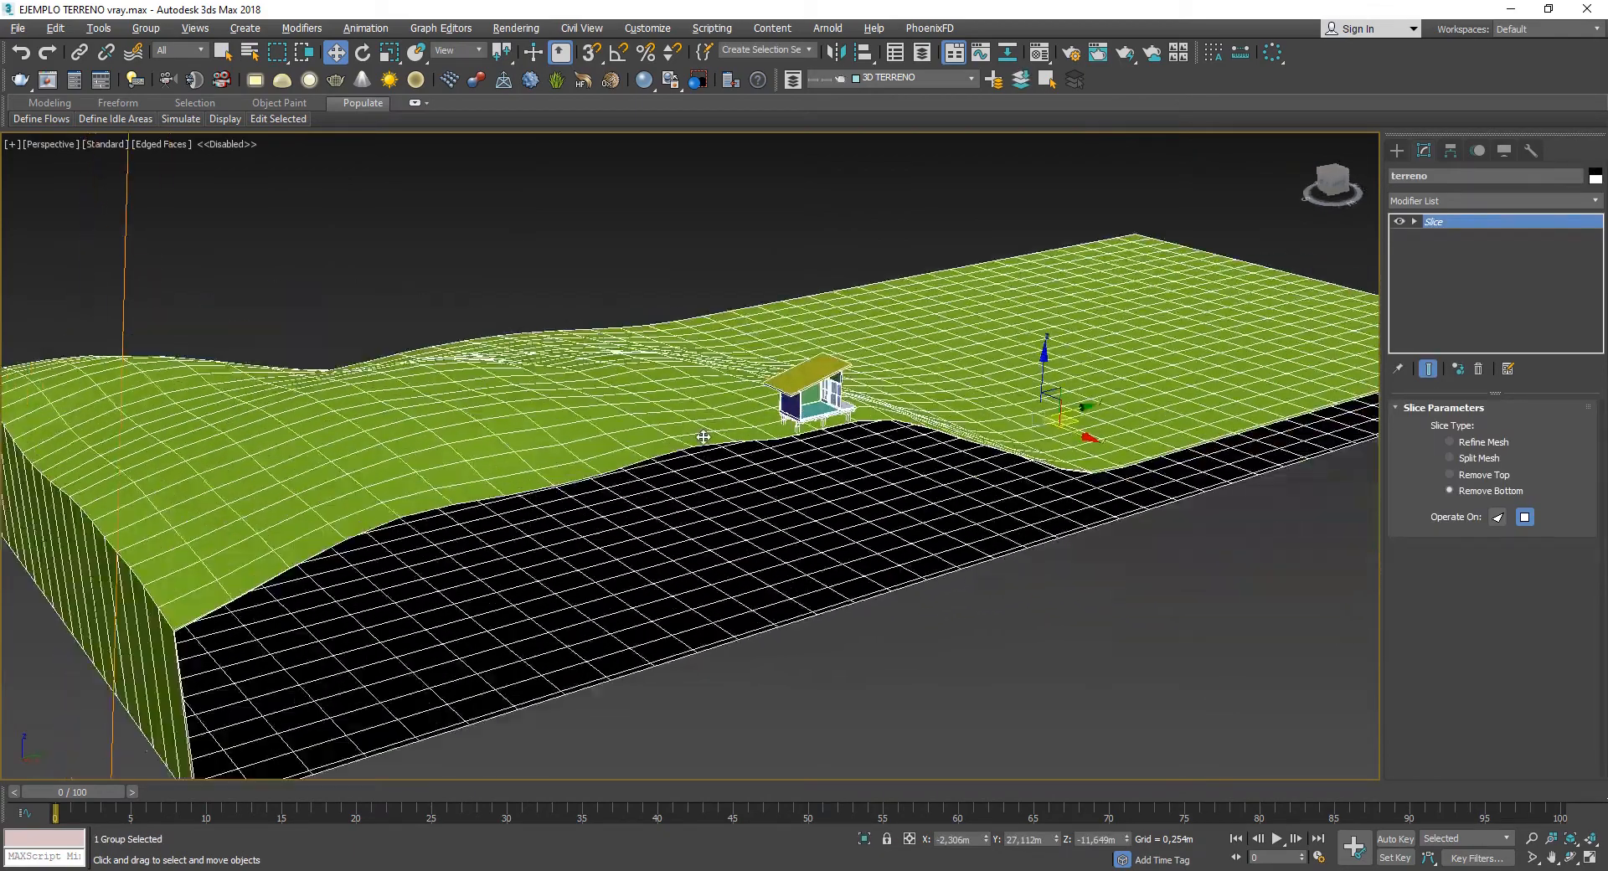
alt+middle_drag(702, 436, 641, 443)
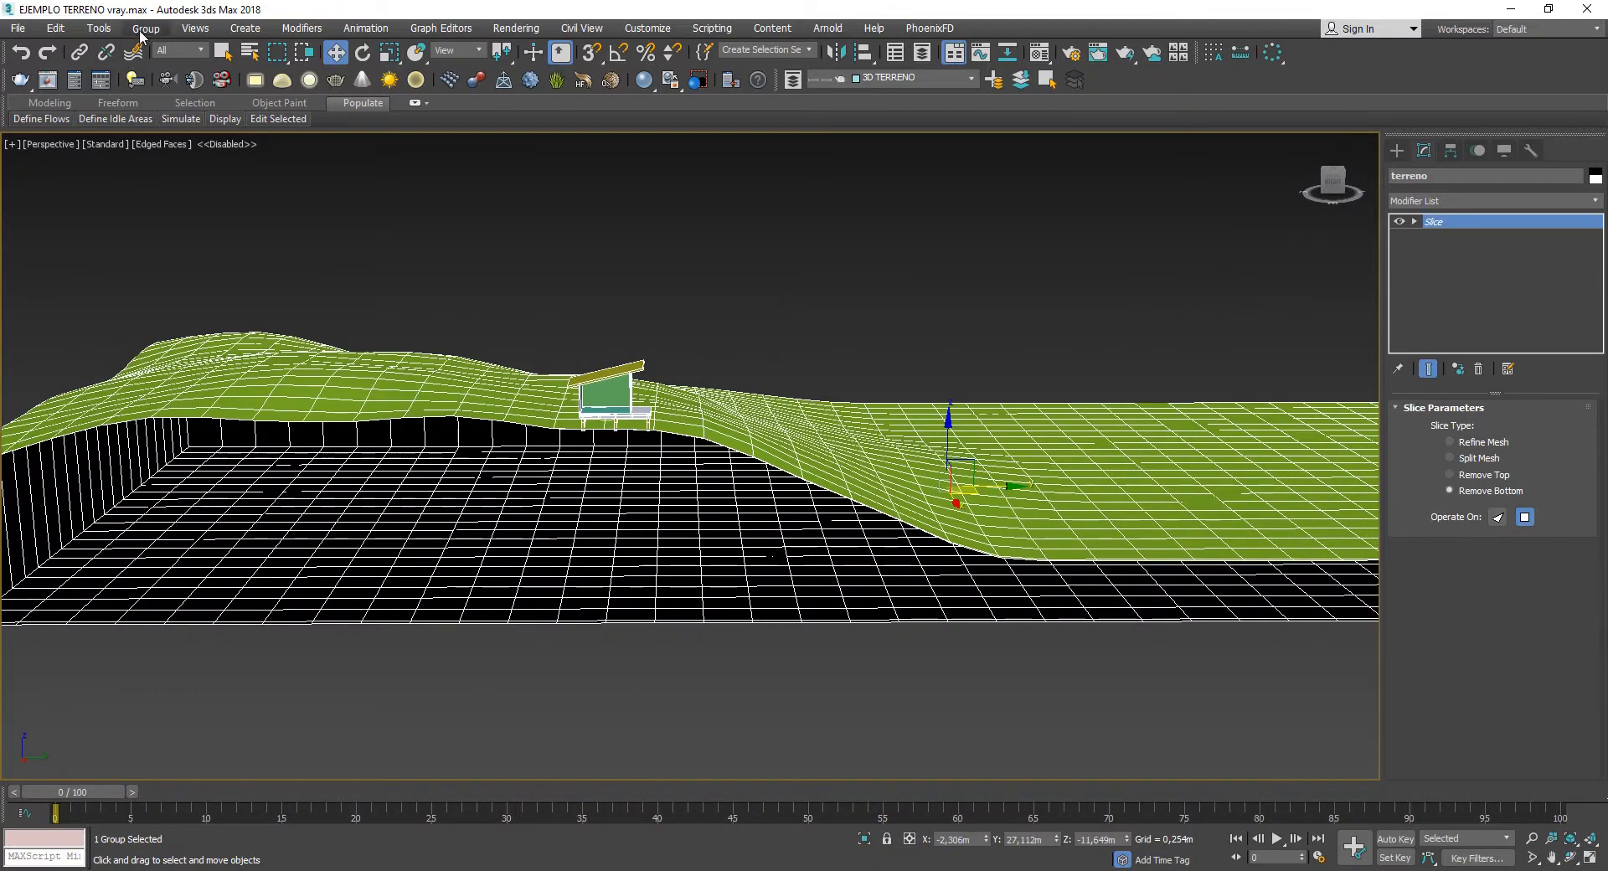
click(144, 29)
click(172, 102)
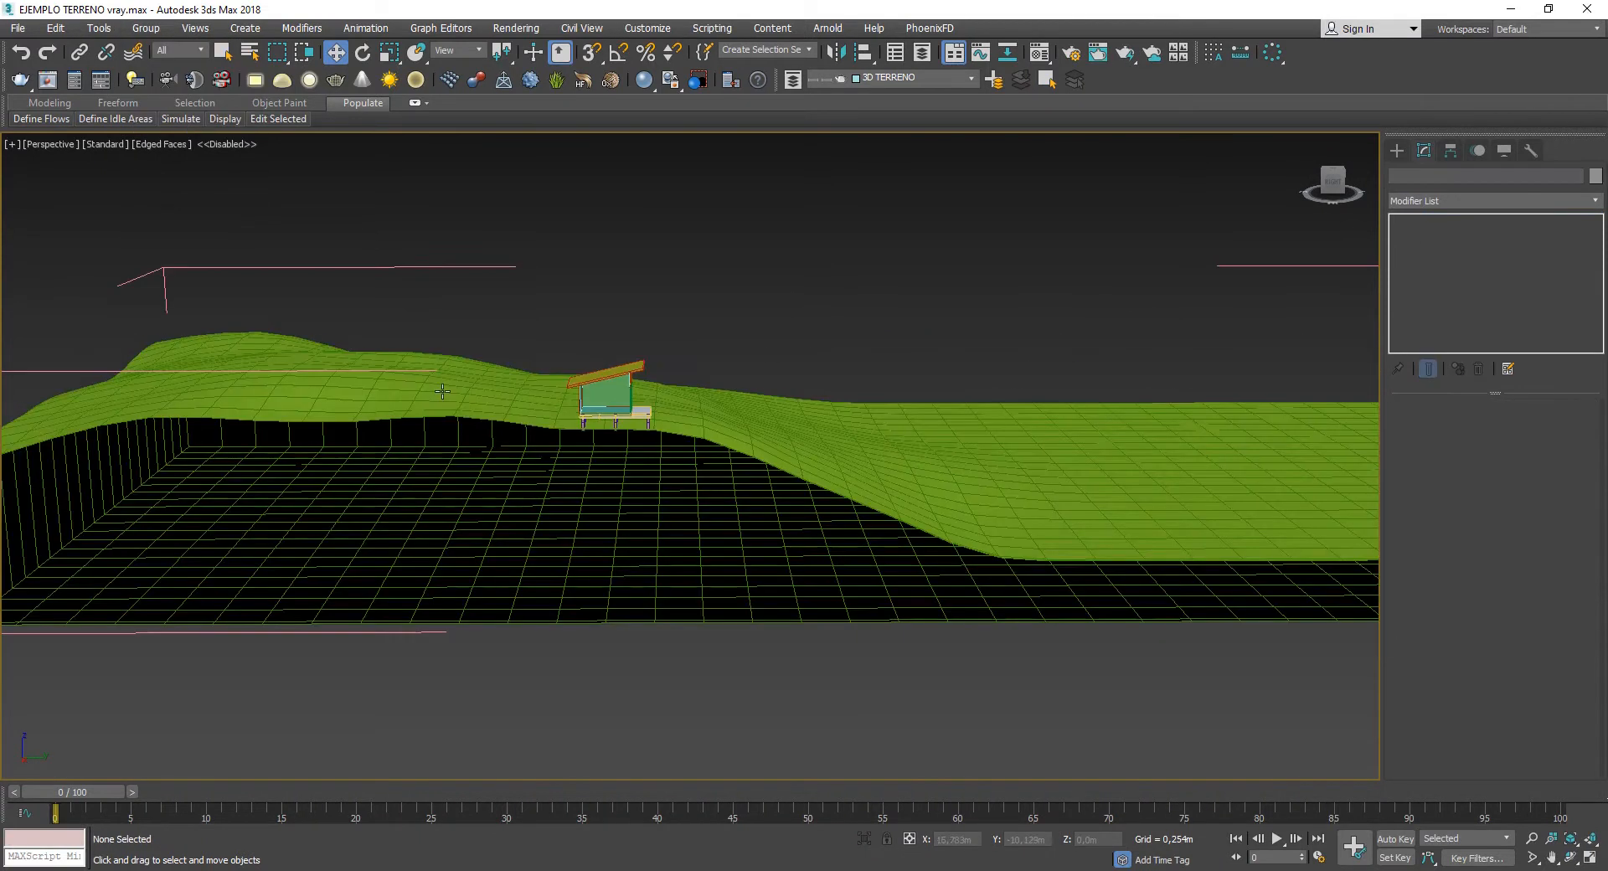
- Select the terrain inside the open group and add Cap Holes and Edit Poly modifiers to it
click(440, 410)
click(1470, 203)
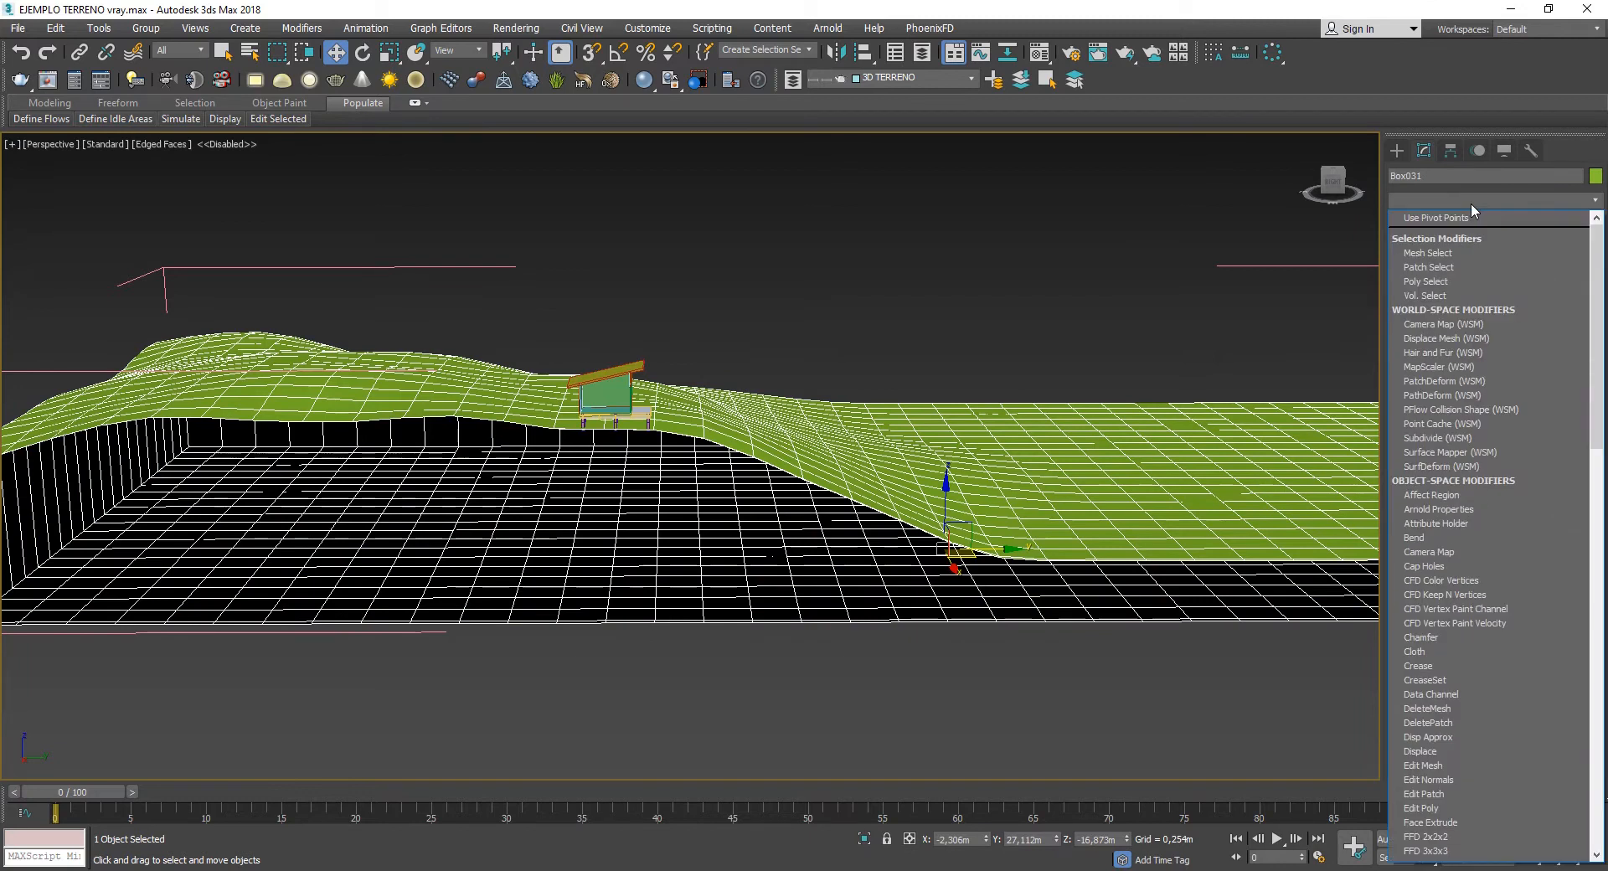
key(c)
click(1480, 220)
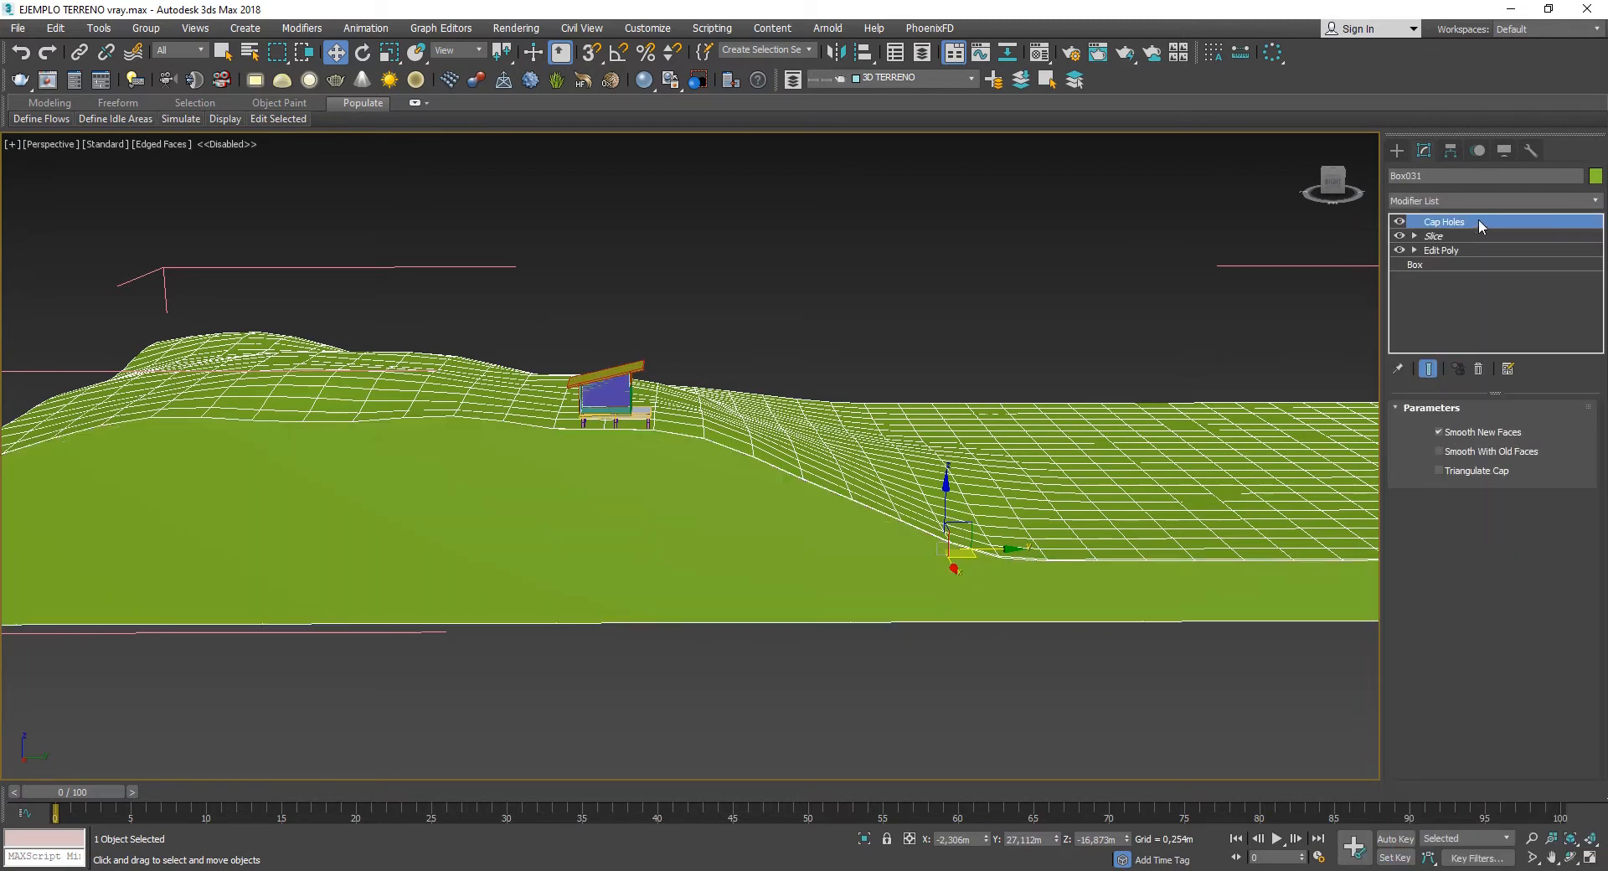
click(1471, 199)
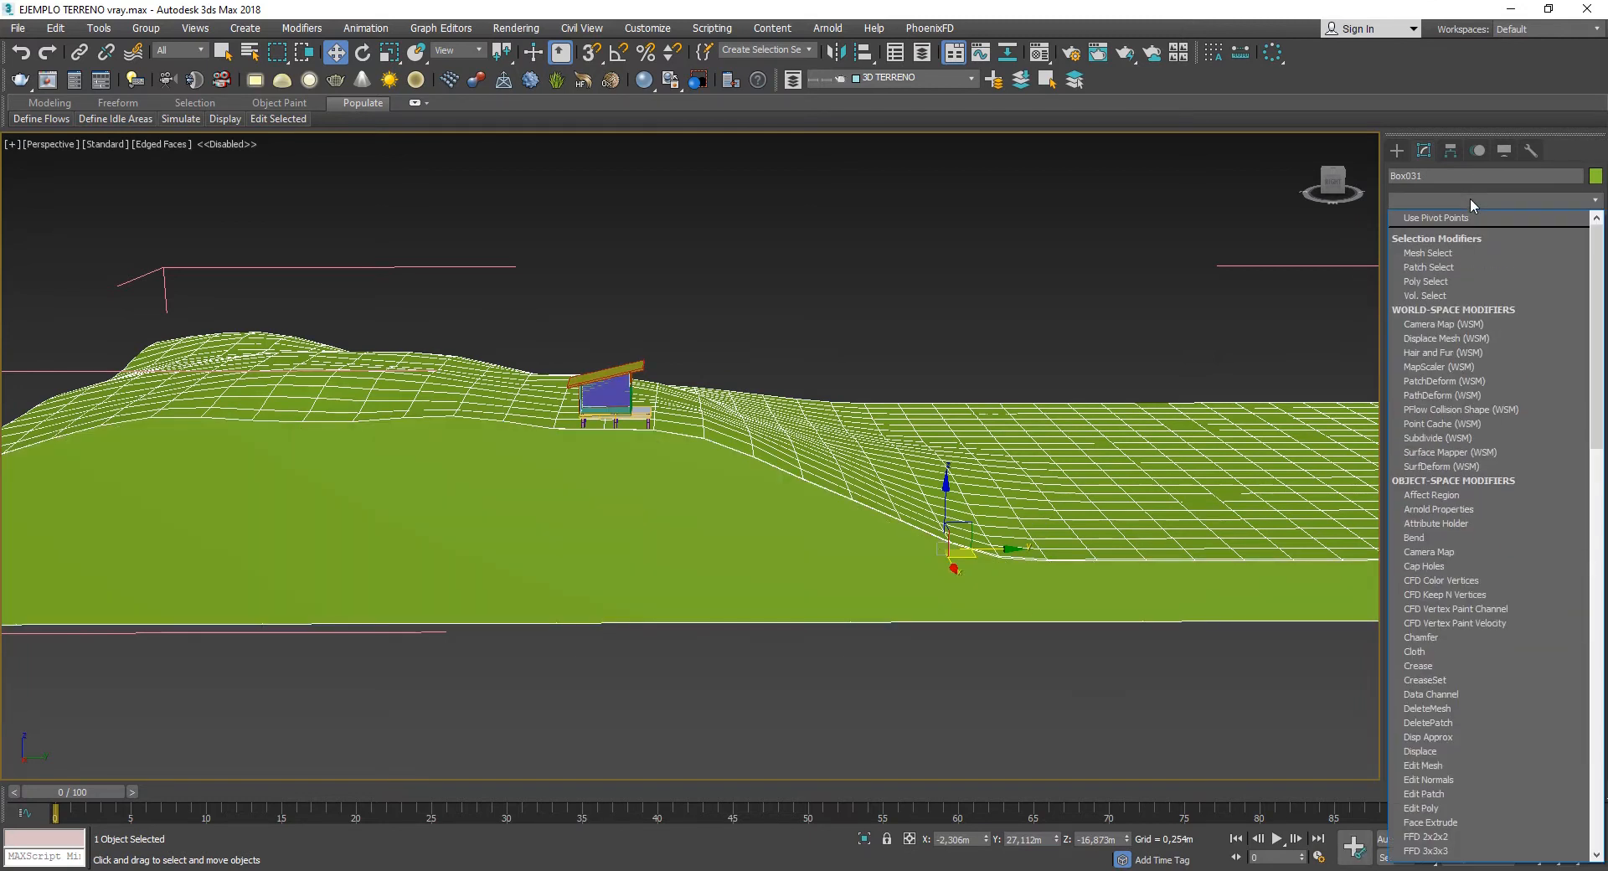
key(e)
click(1431, 261)
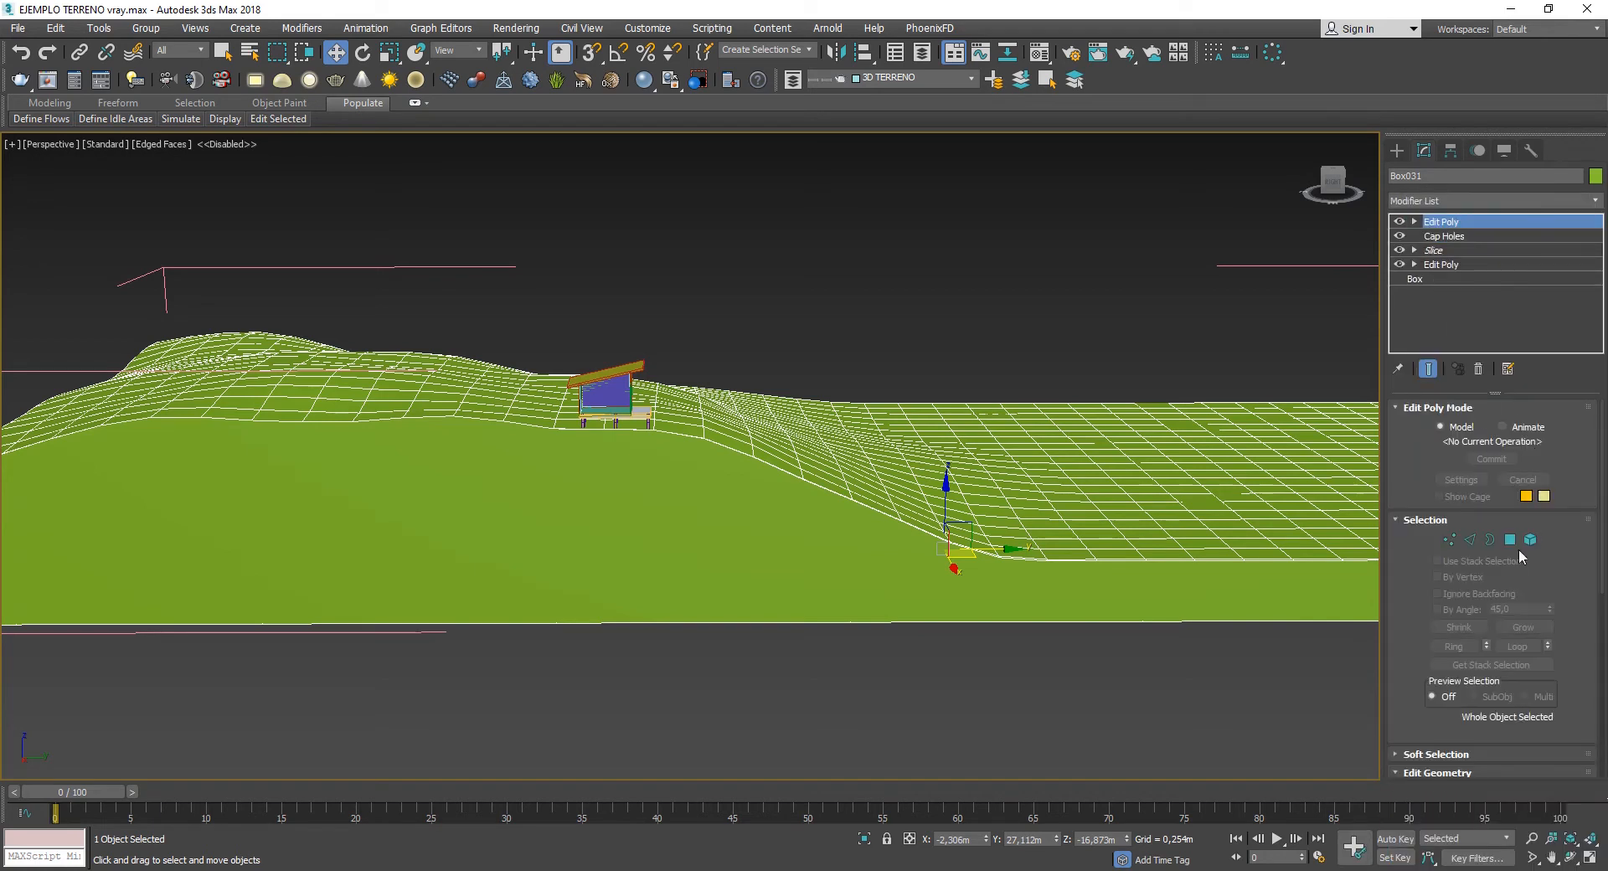
- Detach the terrain's large cut face as a separate object, leave polygon editing, and clear the selection
click(1511, 540)
click(679, 536)
scroll(1549, 707, down, 8)
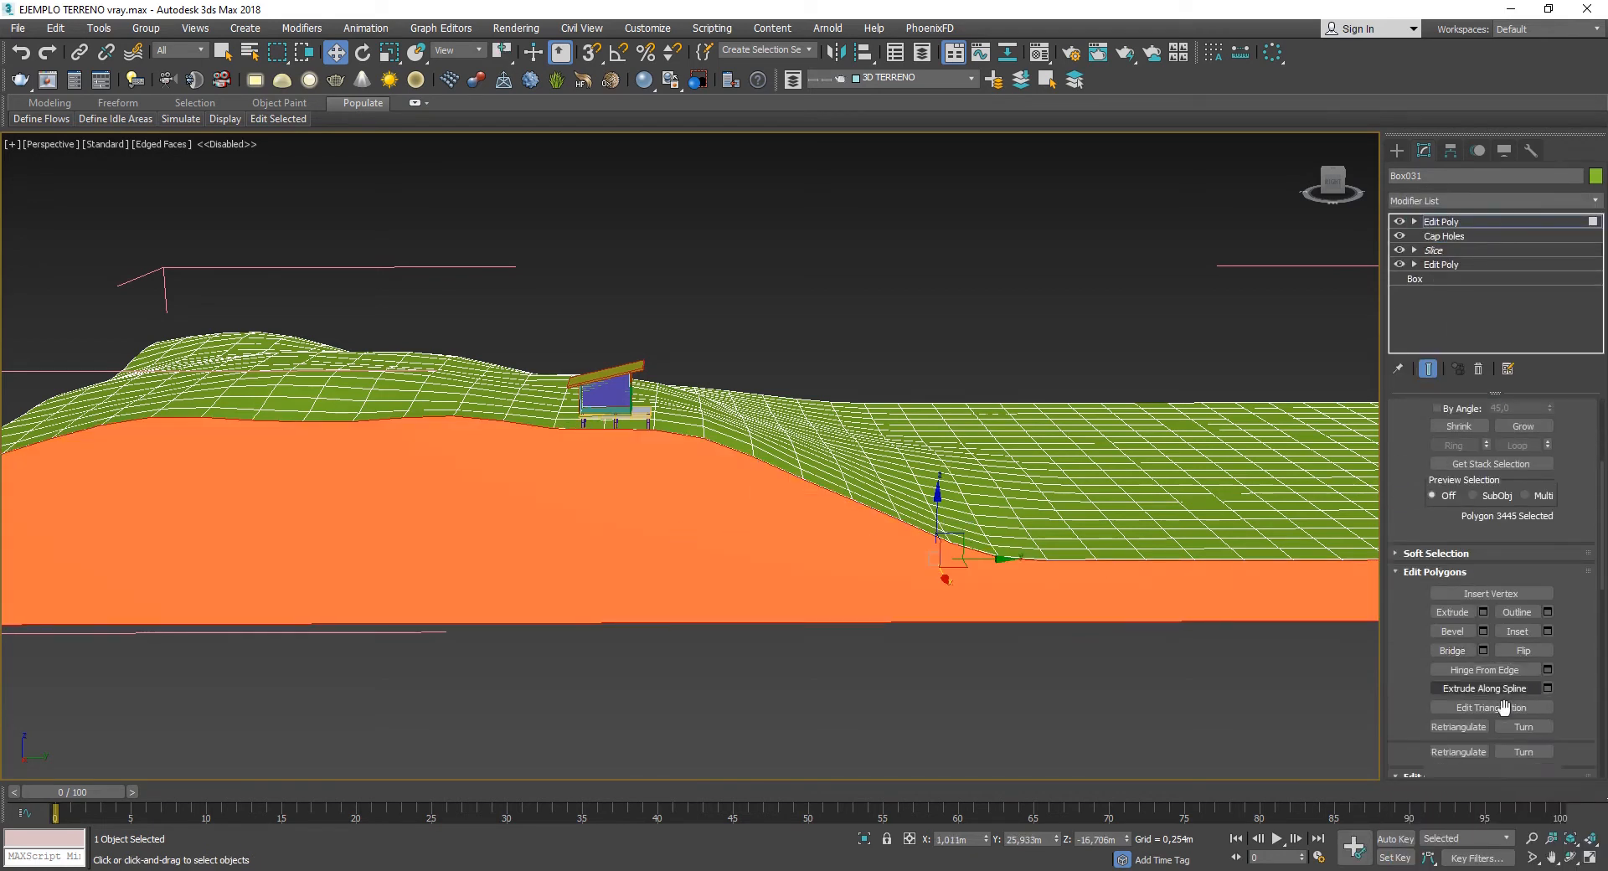
click(1548, 650)
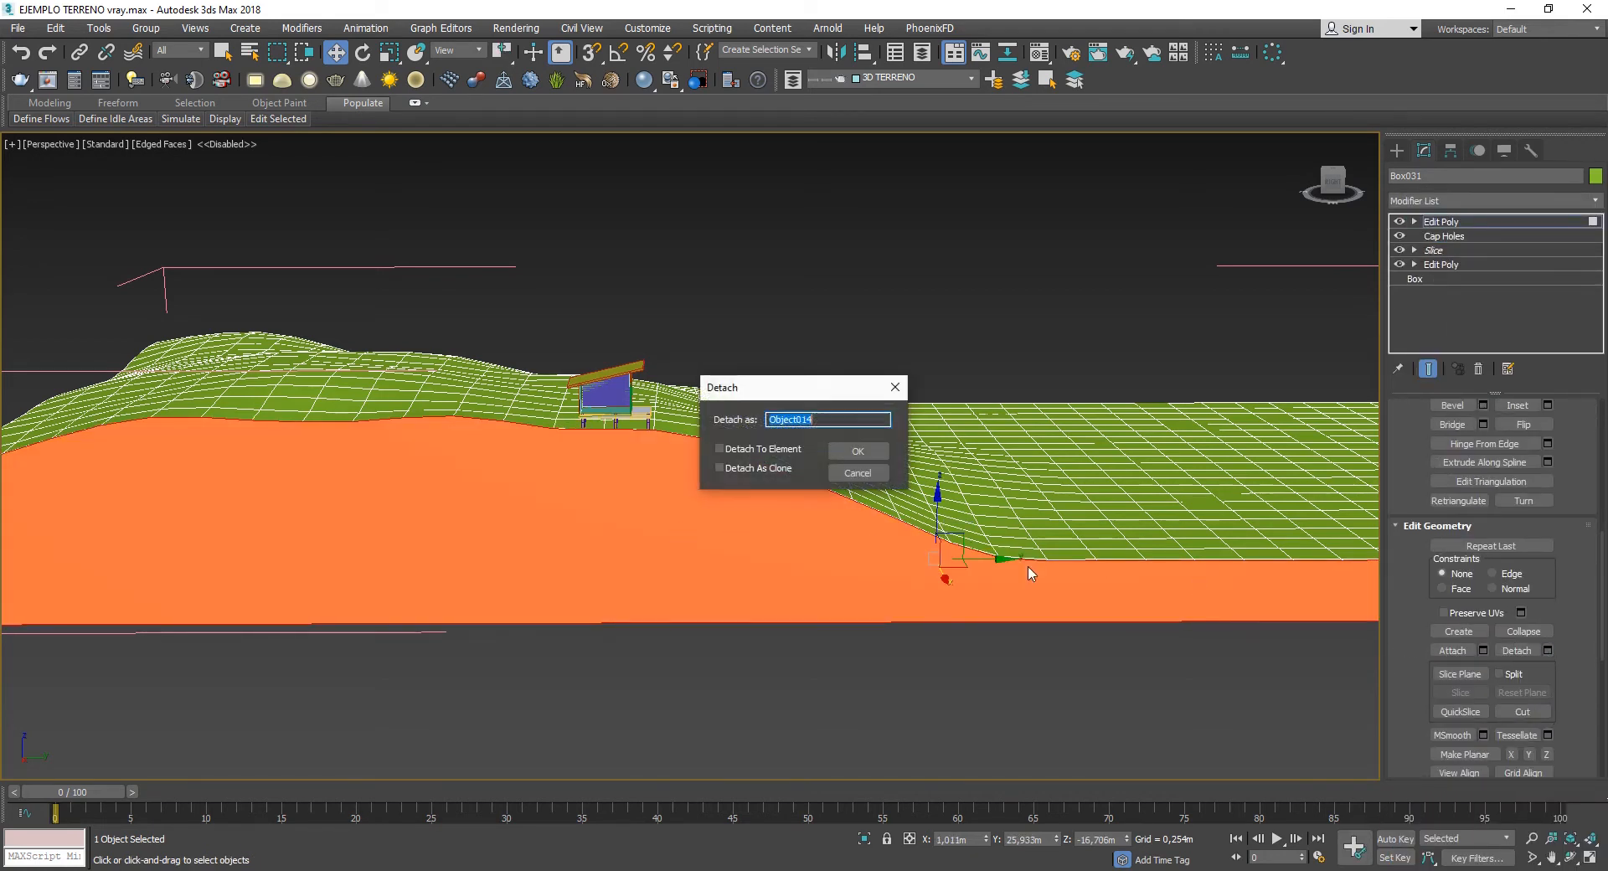
click(857, 459)
scroll(1561, 453, up, 2)
scroll(1562, 453, up, 5)
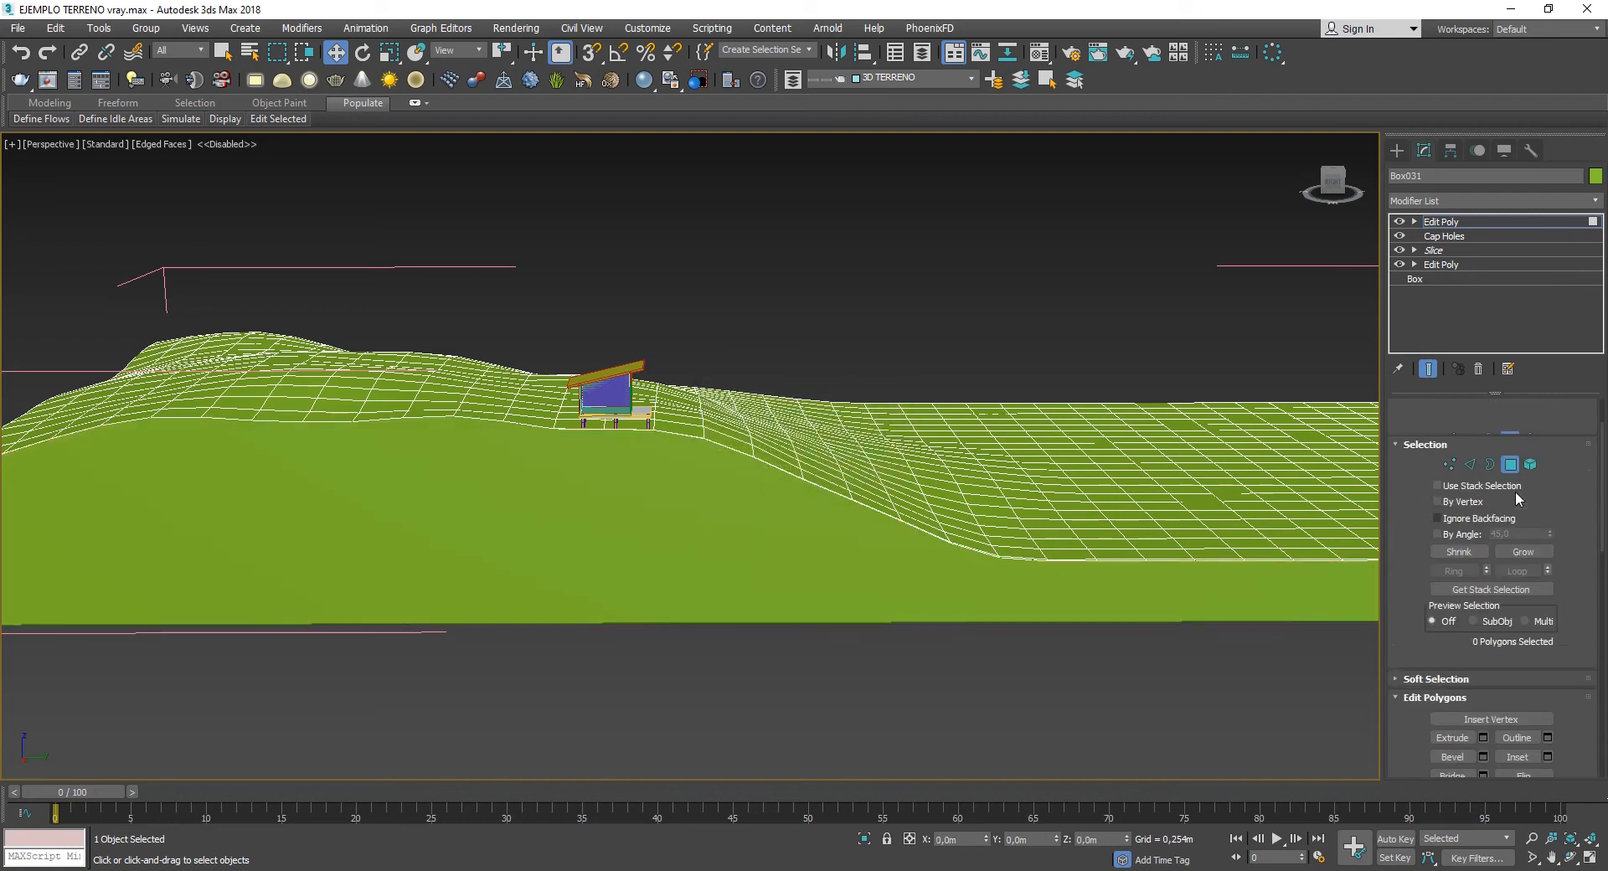
click(1510, 539)
click(1144, 713)
- Examine the sectioned terrain and house from several angles and in the orthographic Right view
alt+middle_drag(1143, 708, 773, 556)
scroll(773, 556, down, 2)
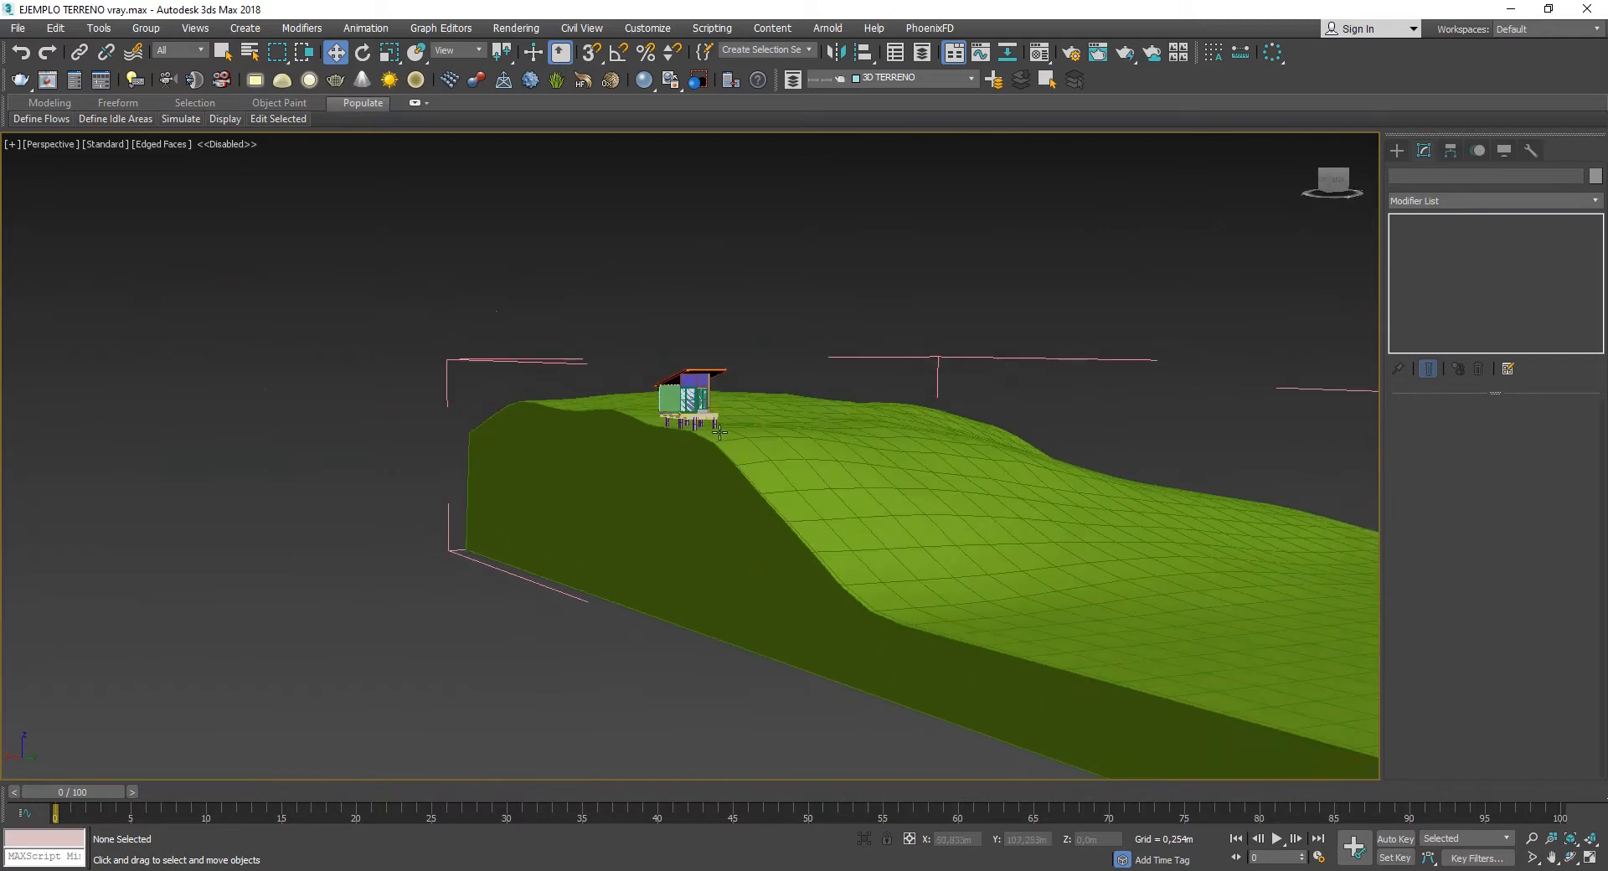
scroll(761, 469, up, 6)
scroll(758, 438, down, 8)
alt+middle_drag(758, 439, 1340, 230)
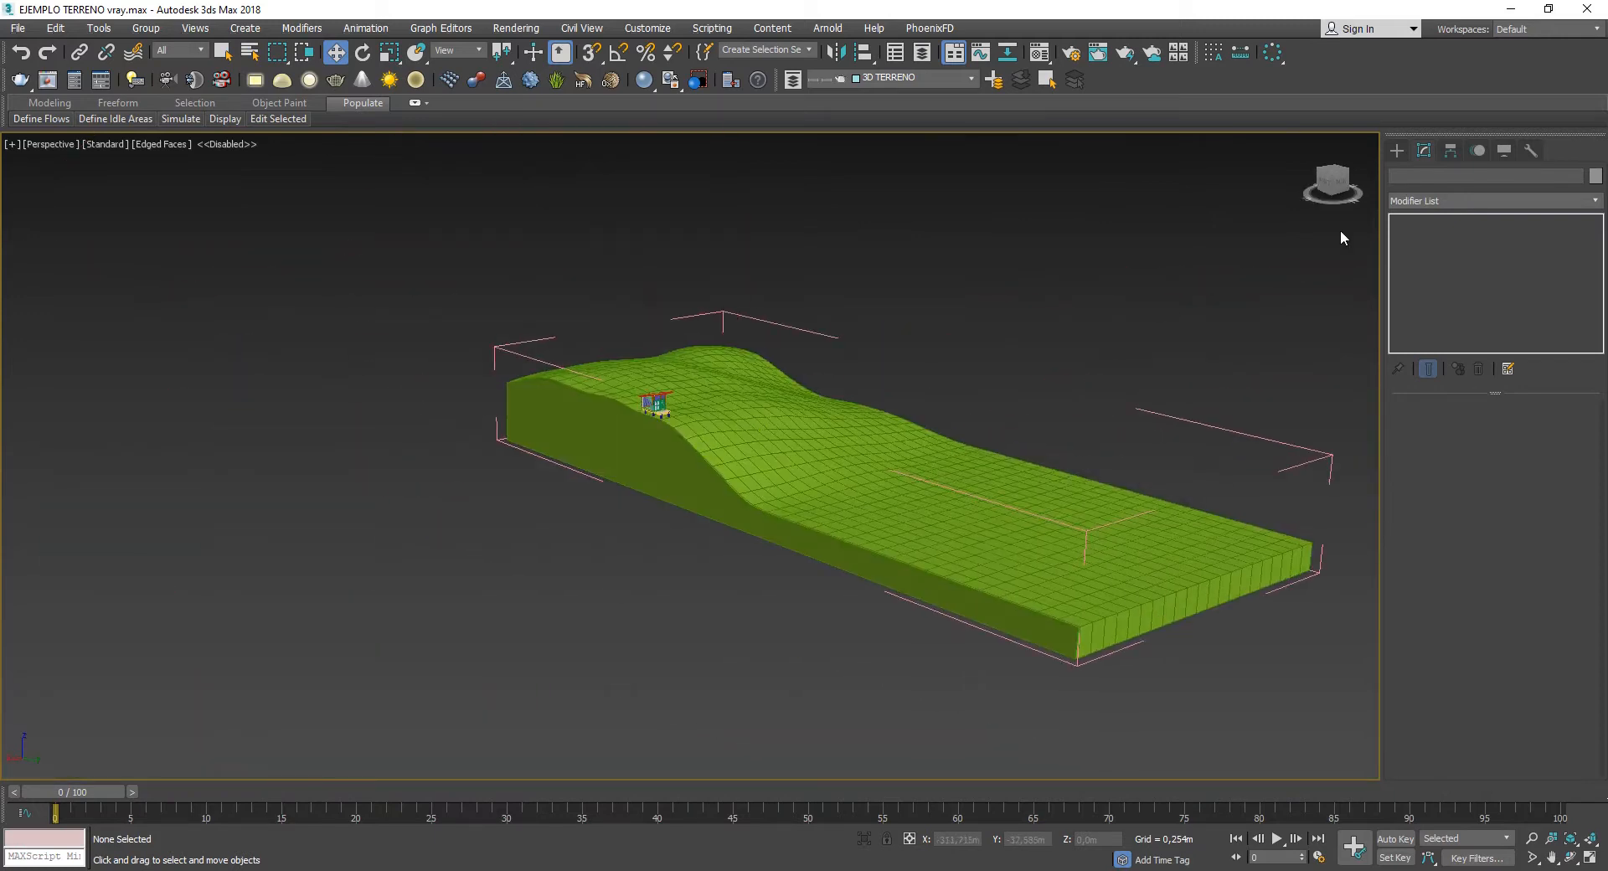
scroll(919, 299, up, 3)
scroll(691, 413, up, 4)
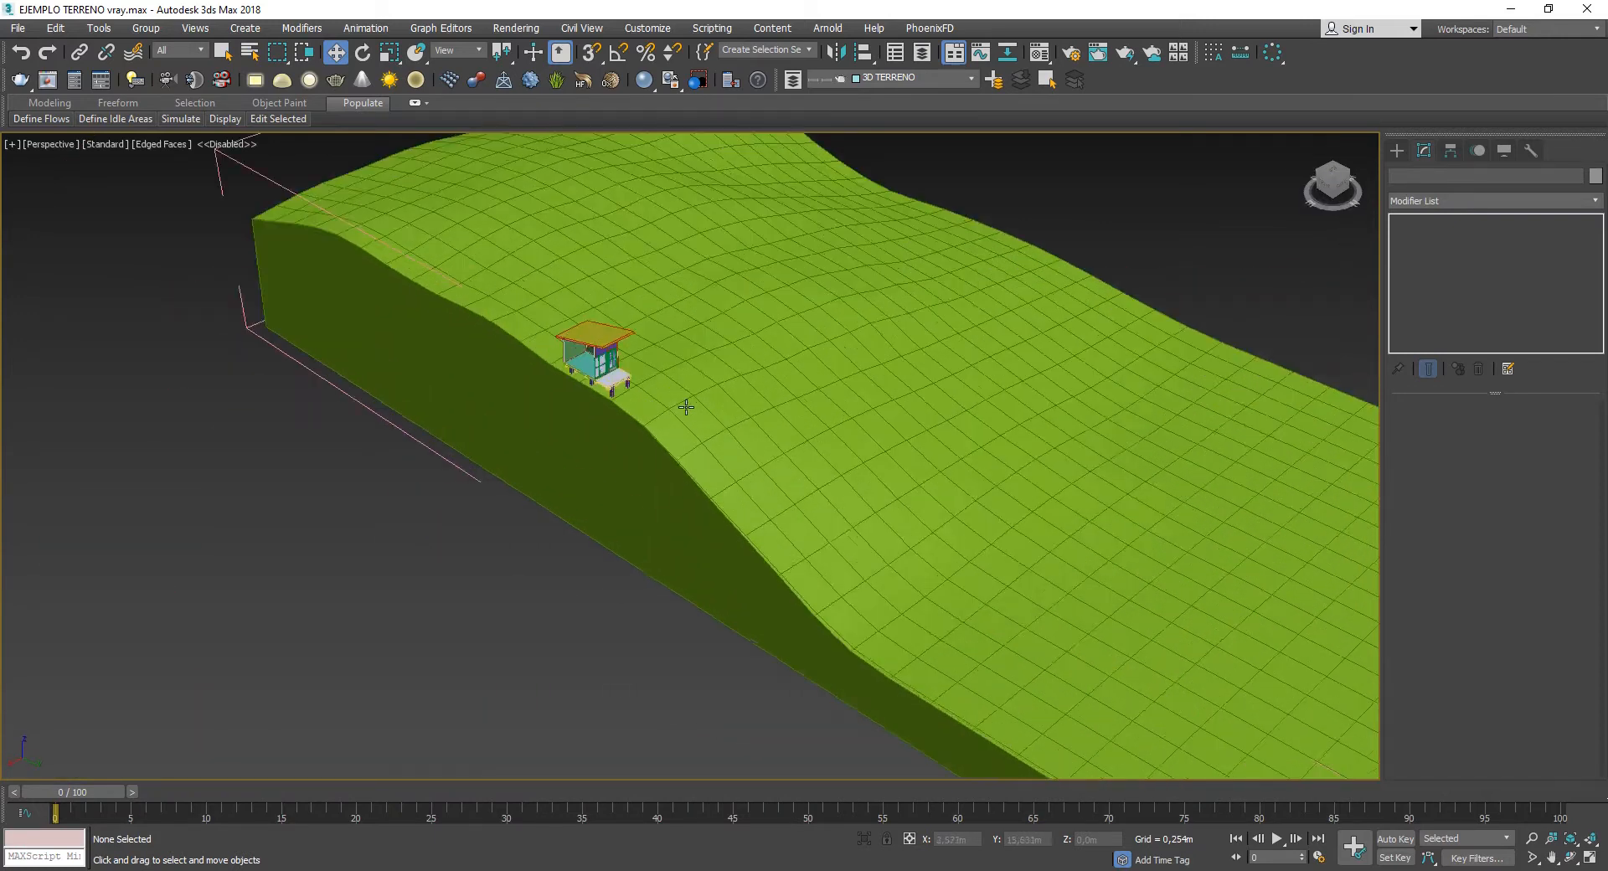
key(u)
click(1323, 188)
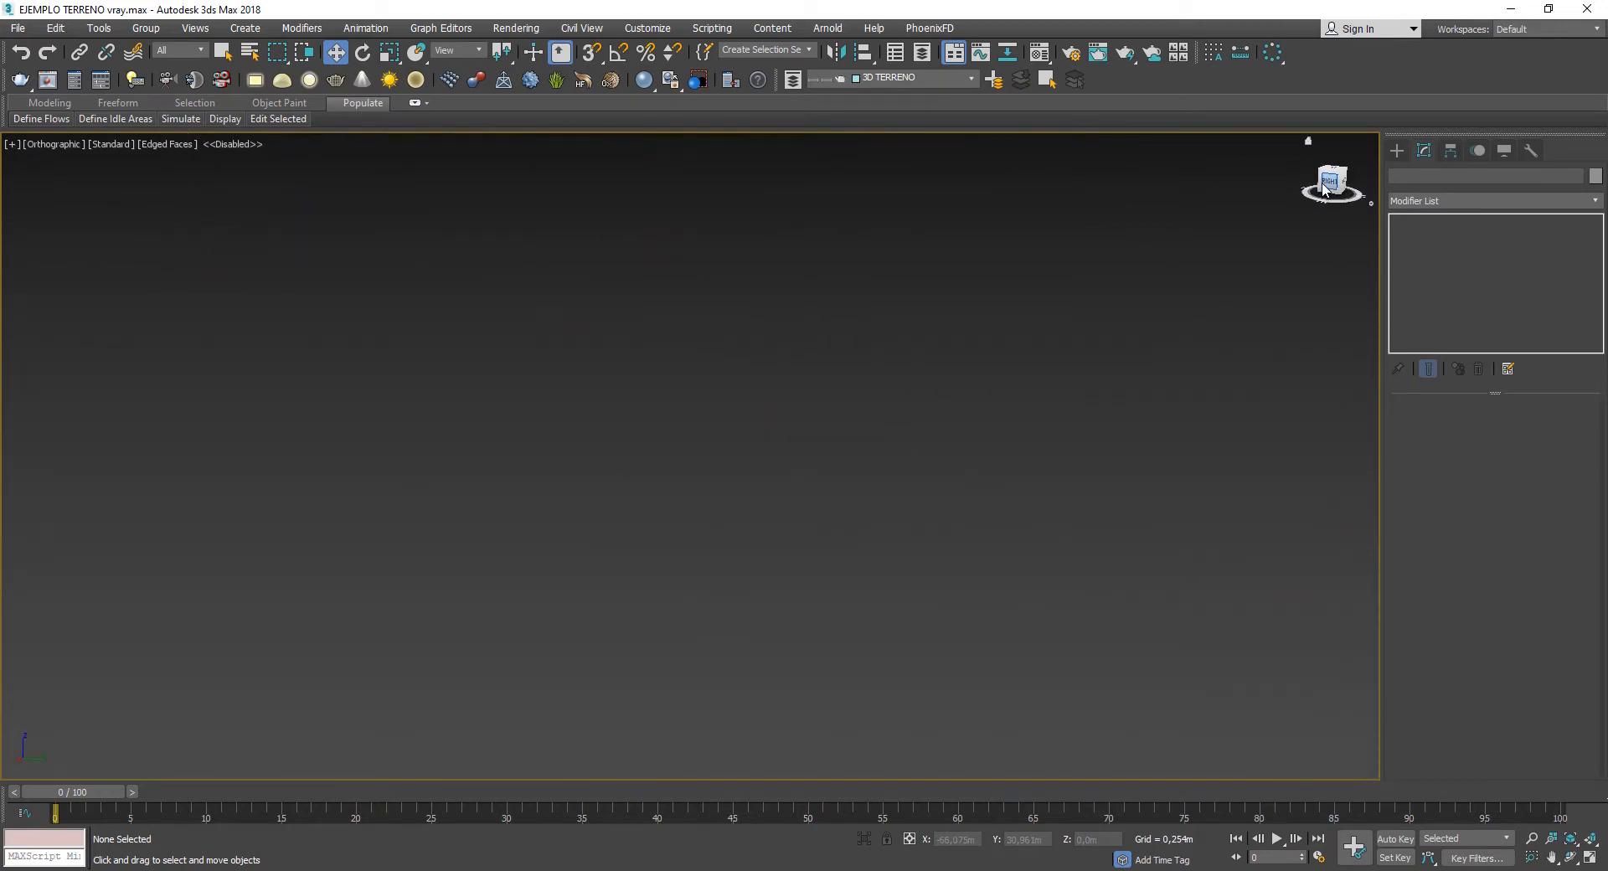
scroll(599, 581, up, 6)
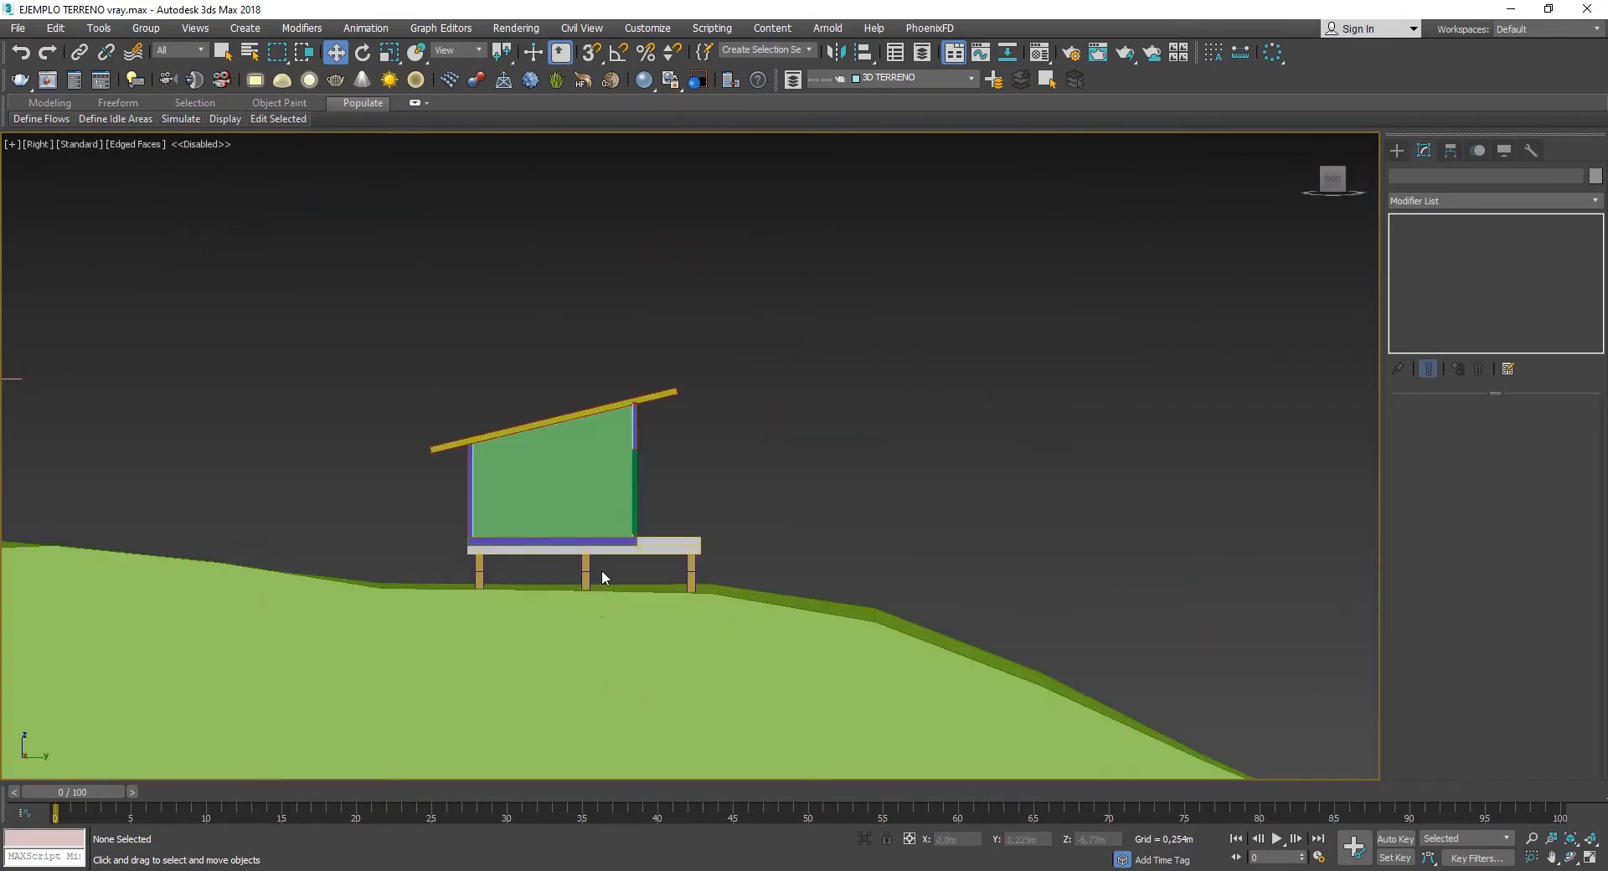
scroll(607, 549, down, 8)
alt+middle_drag(654, 491, 575, 552)
click(653, 536)
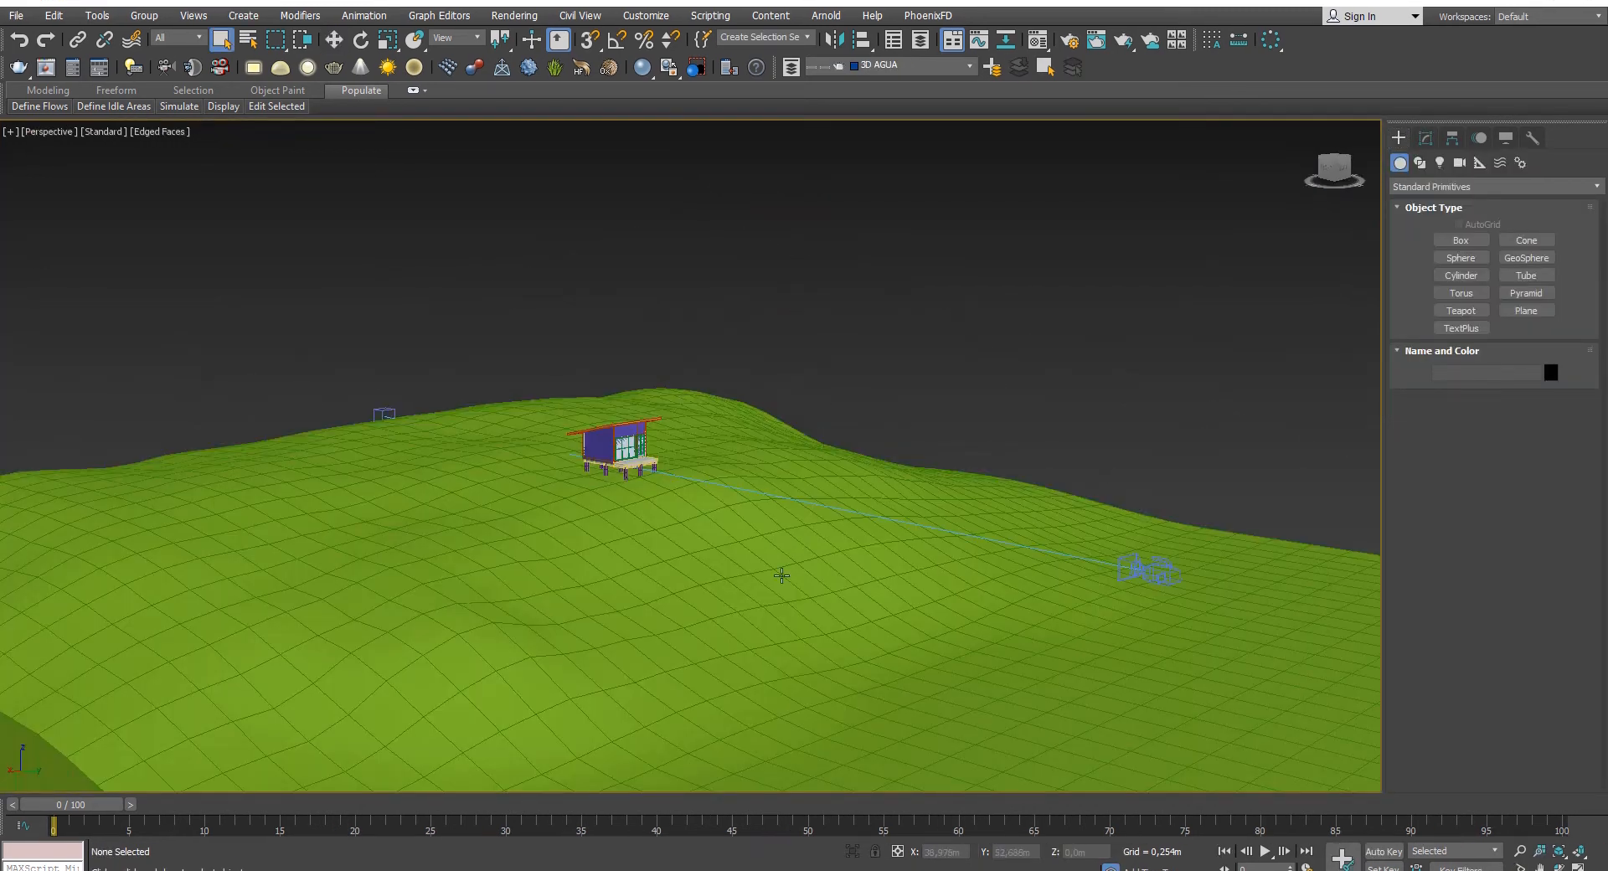
- Select the terrain, open its Edit Poly polygon level for editing, and turn off Use Soft Selection
click(778, 574)
scroll(628, 449, up, 5)
scroll(617, 450, down, 2)
scroll(617, 450, up, 5)
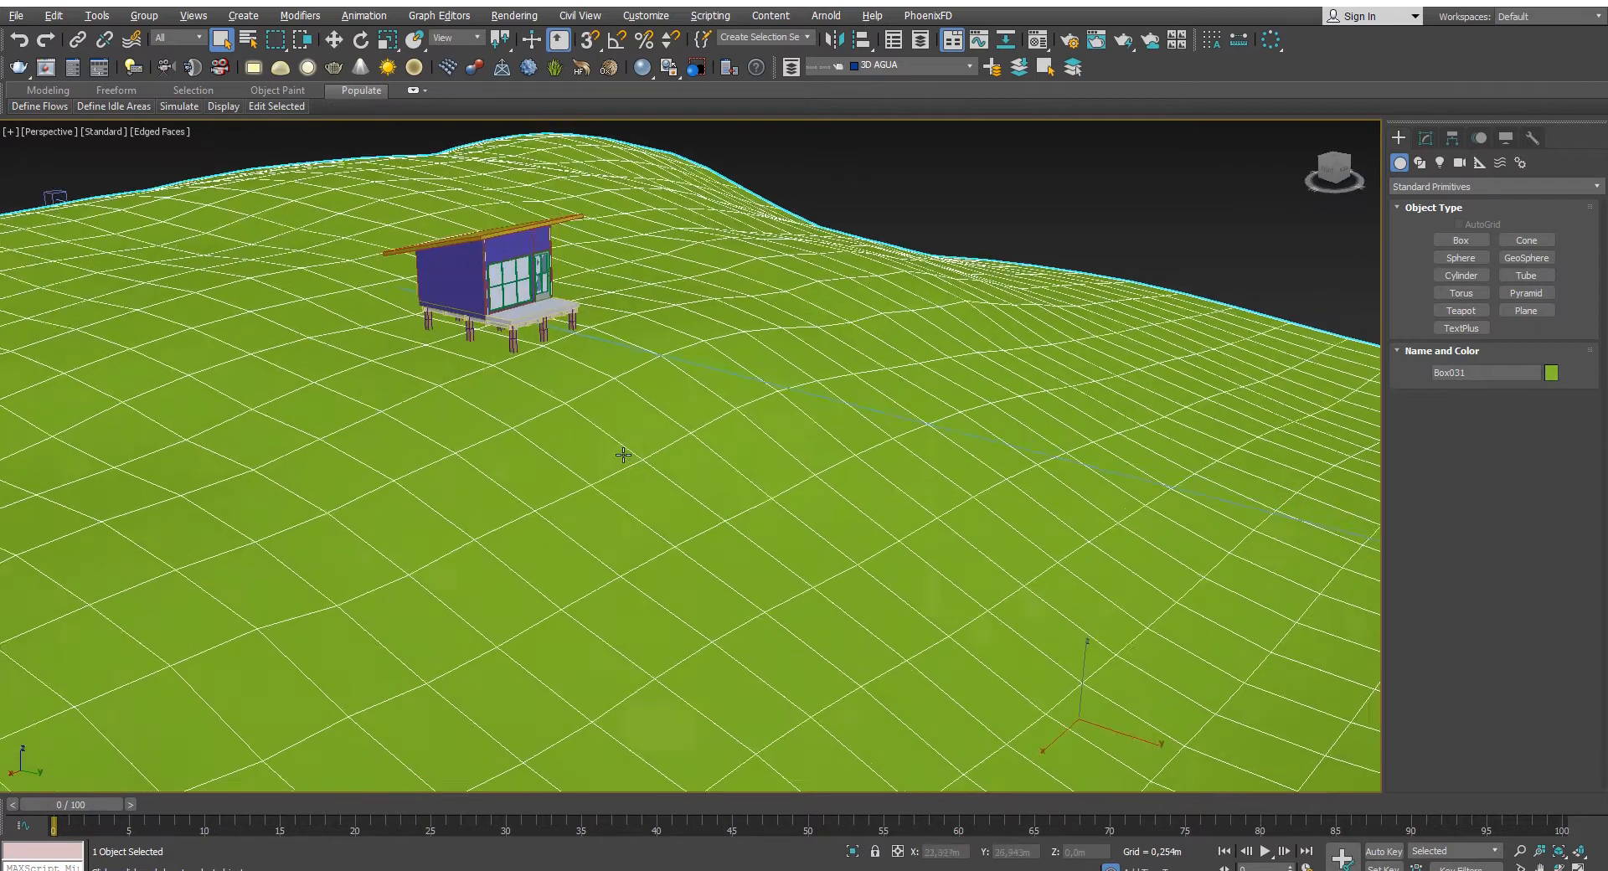
scroll(612, 392, down, 2)
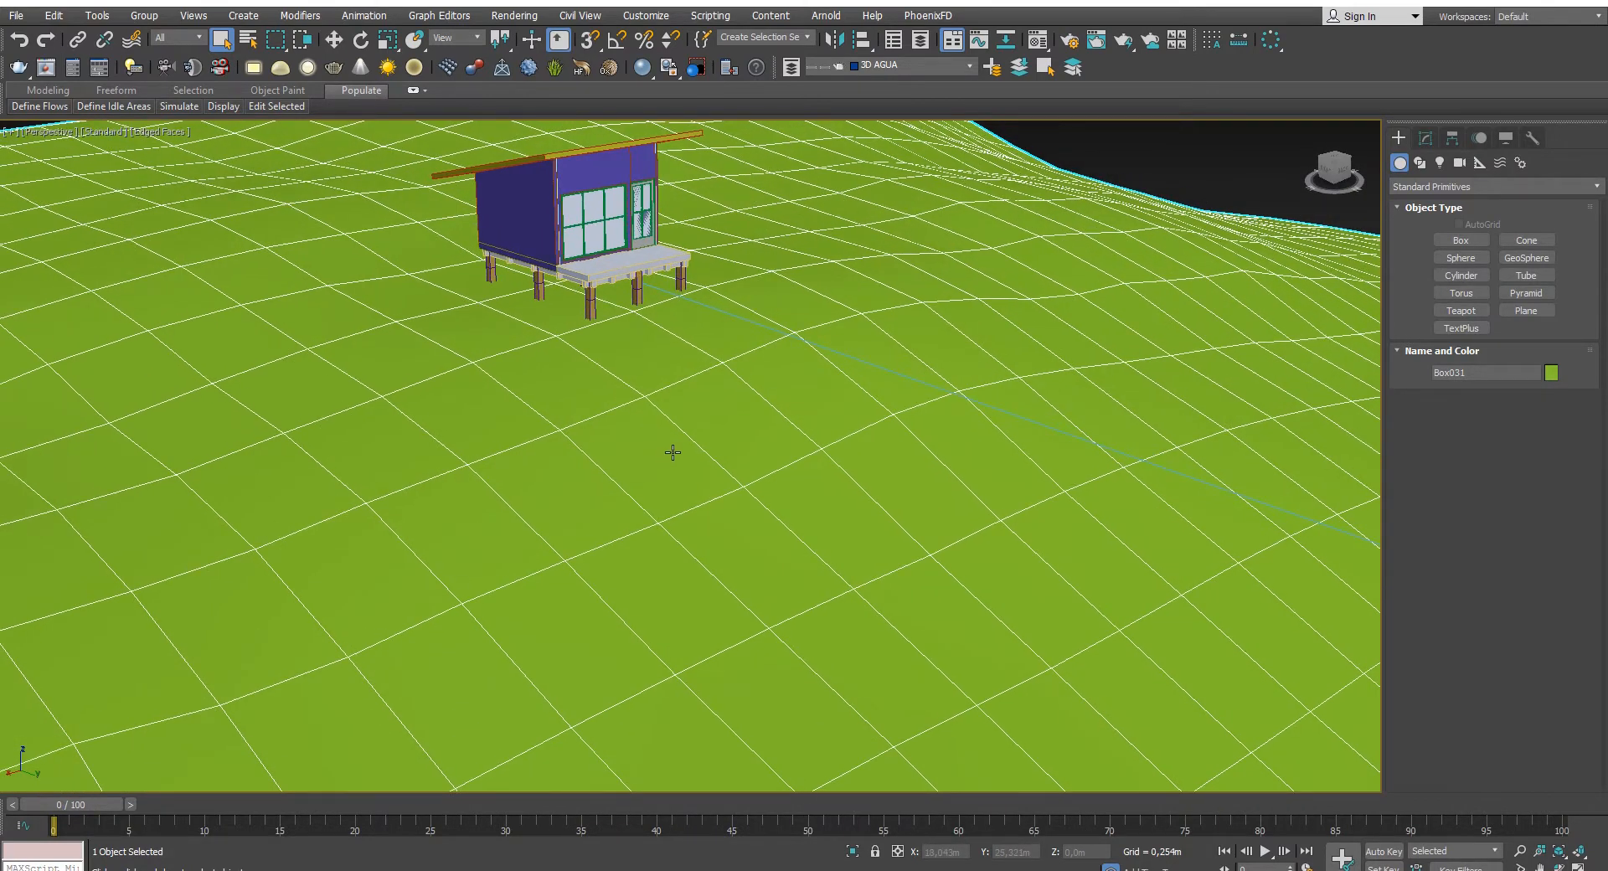
scroll(628, 434, down, 4)
scroll(712, 455, up, 2)
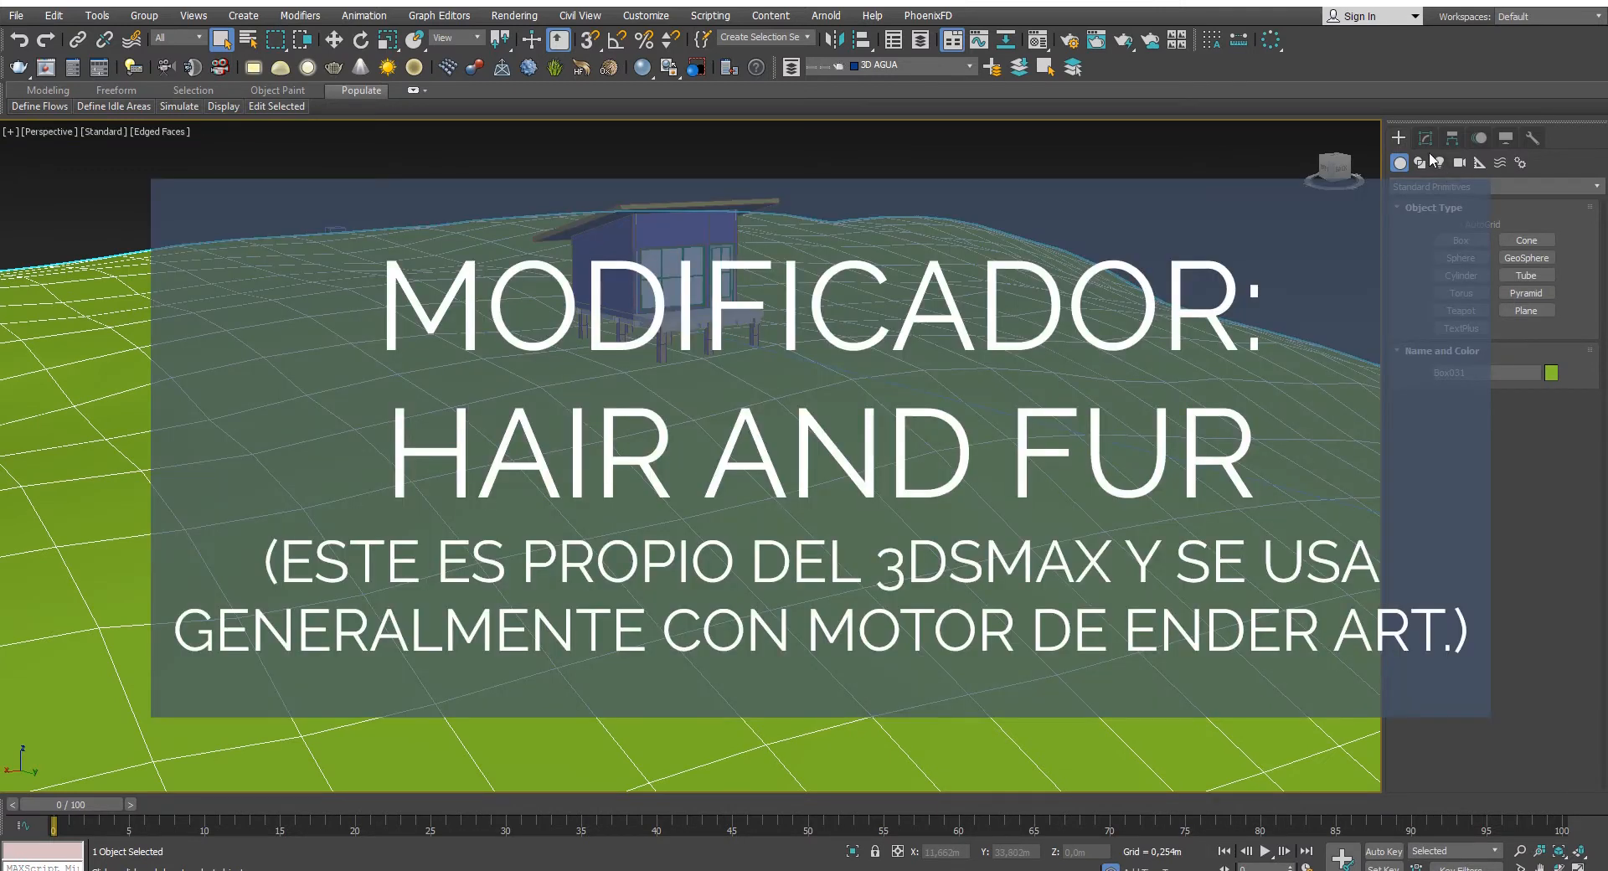
click(1425, 139)
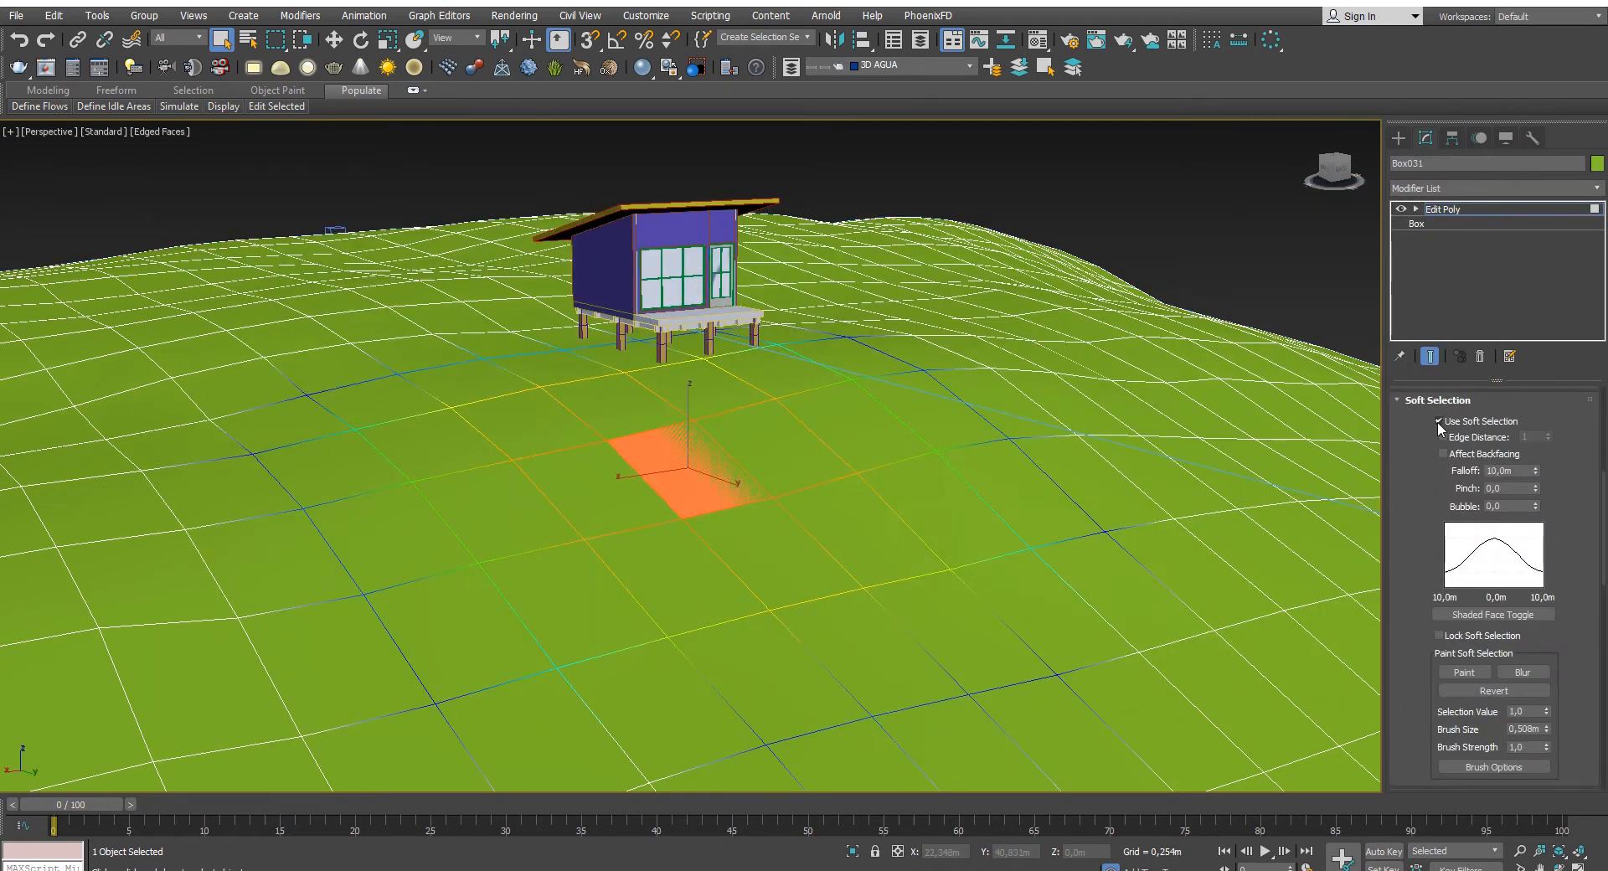
click(1438, 421)
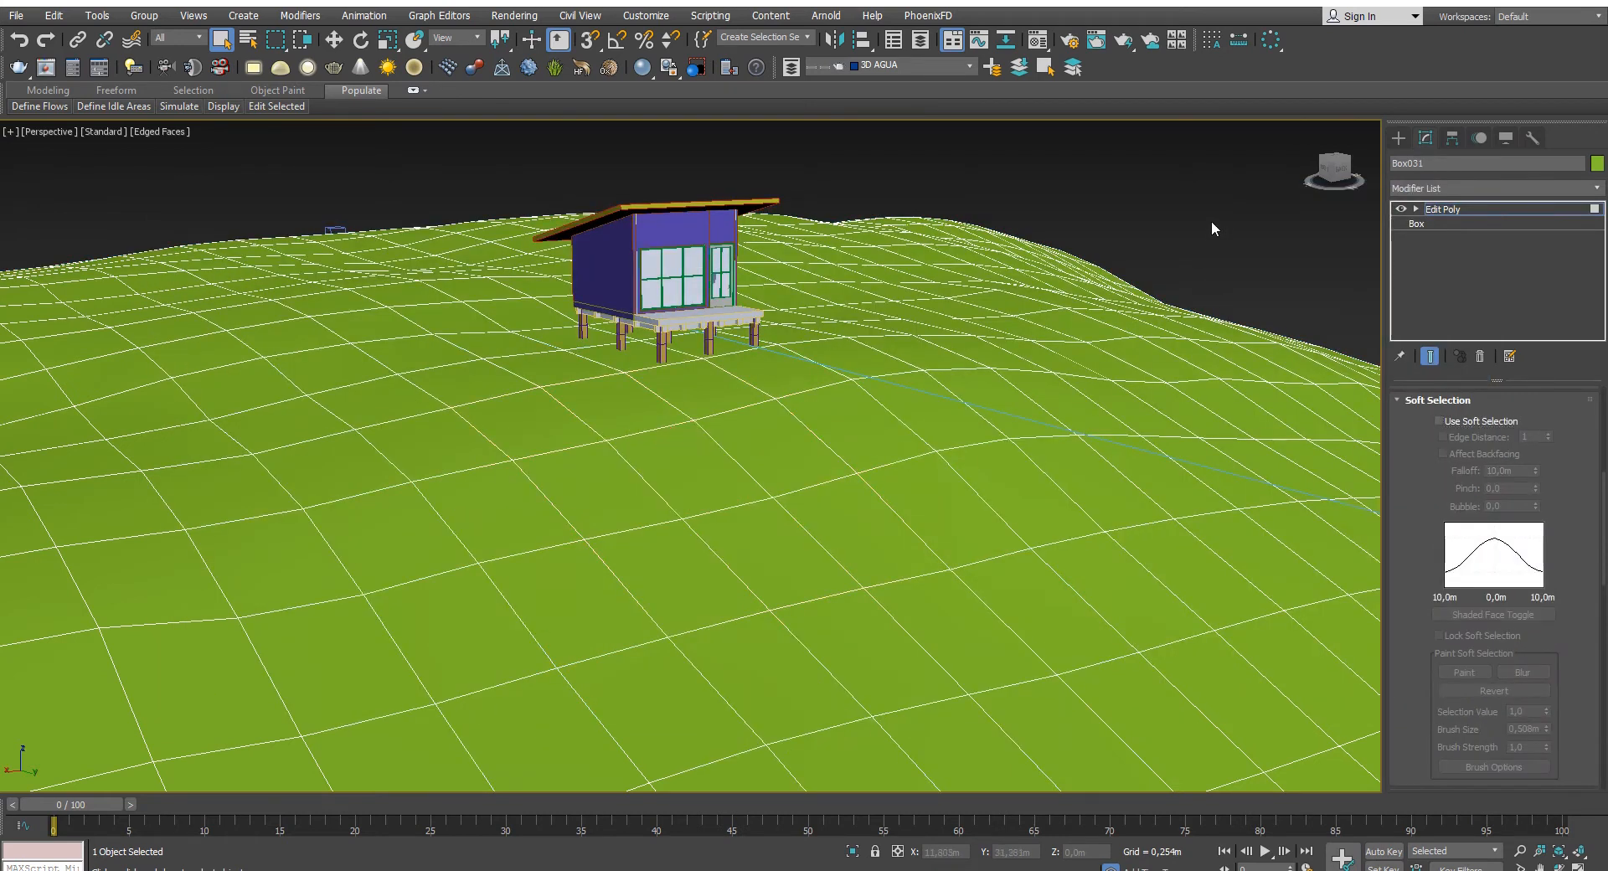
- Try selecting a block of terrain polygons in front of the house, and clear that polygon selection
ctrl+click(618, 405)
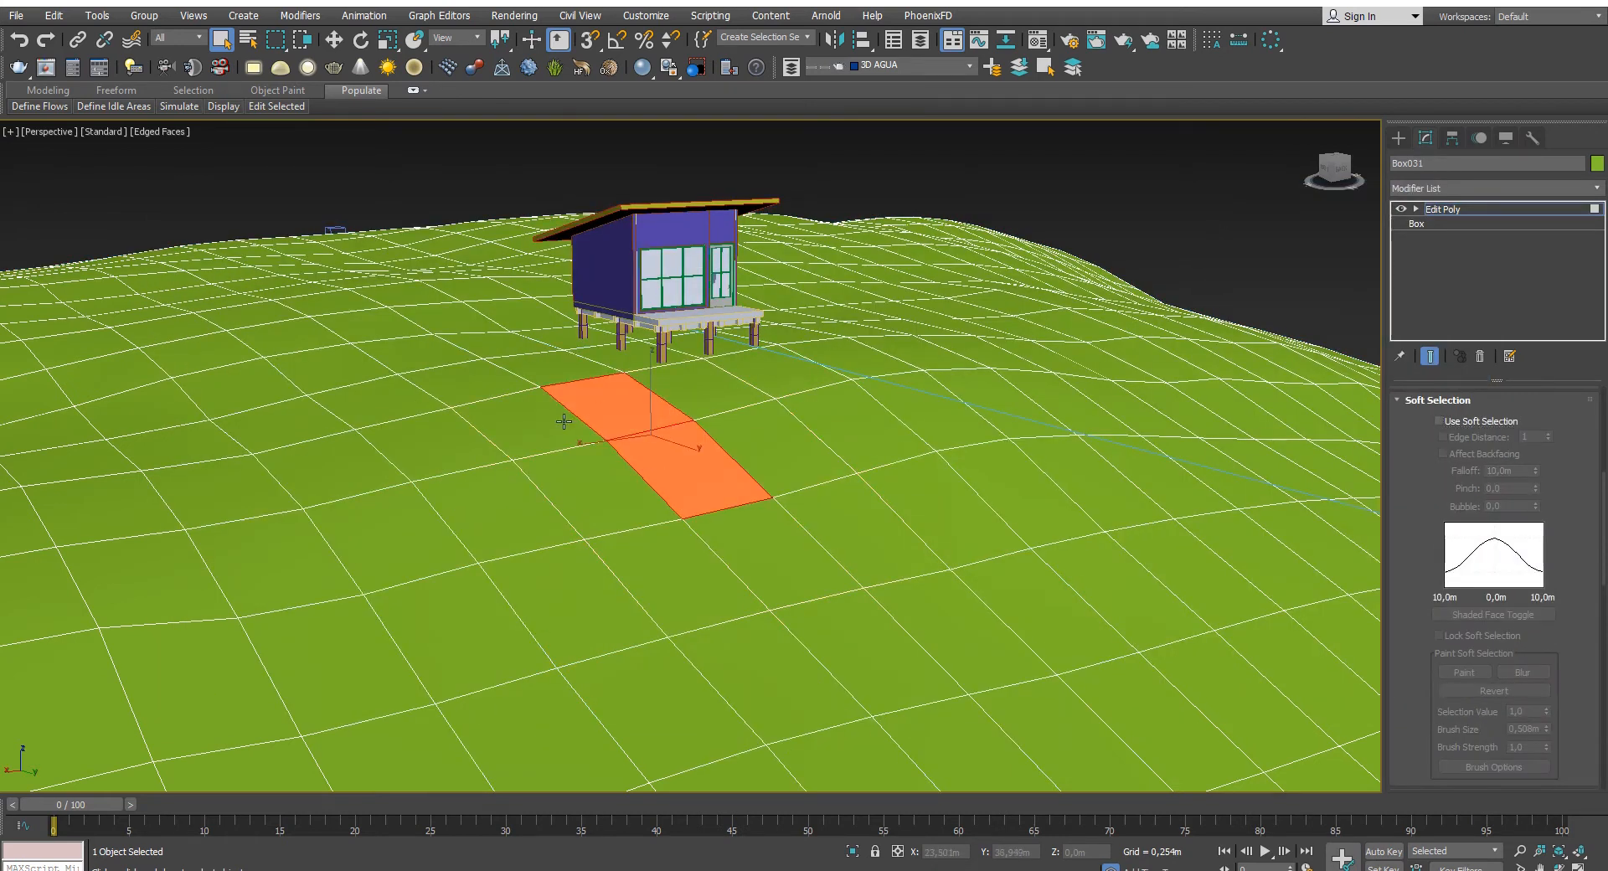
ctrl+click(543, 423)
ctrl+click(599, 489)
ctrl+click(743, 439)
ctrl+click(702, 385)
ctrl+click(473, 448)
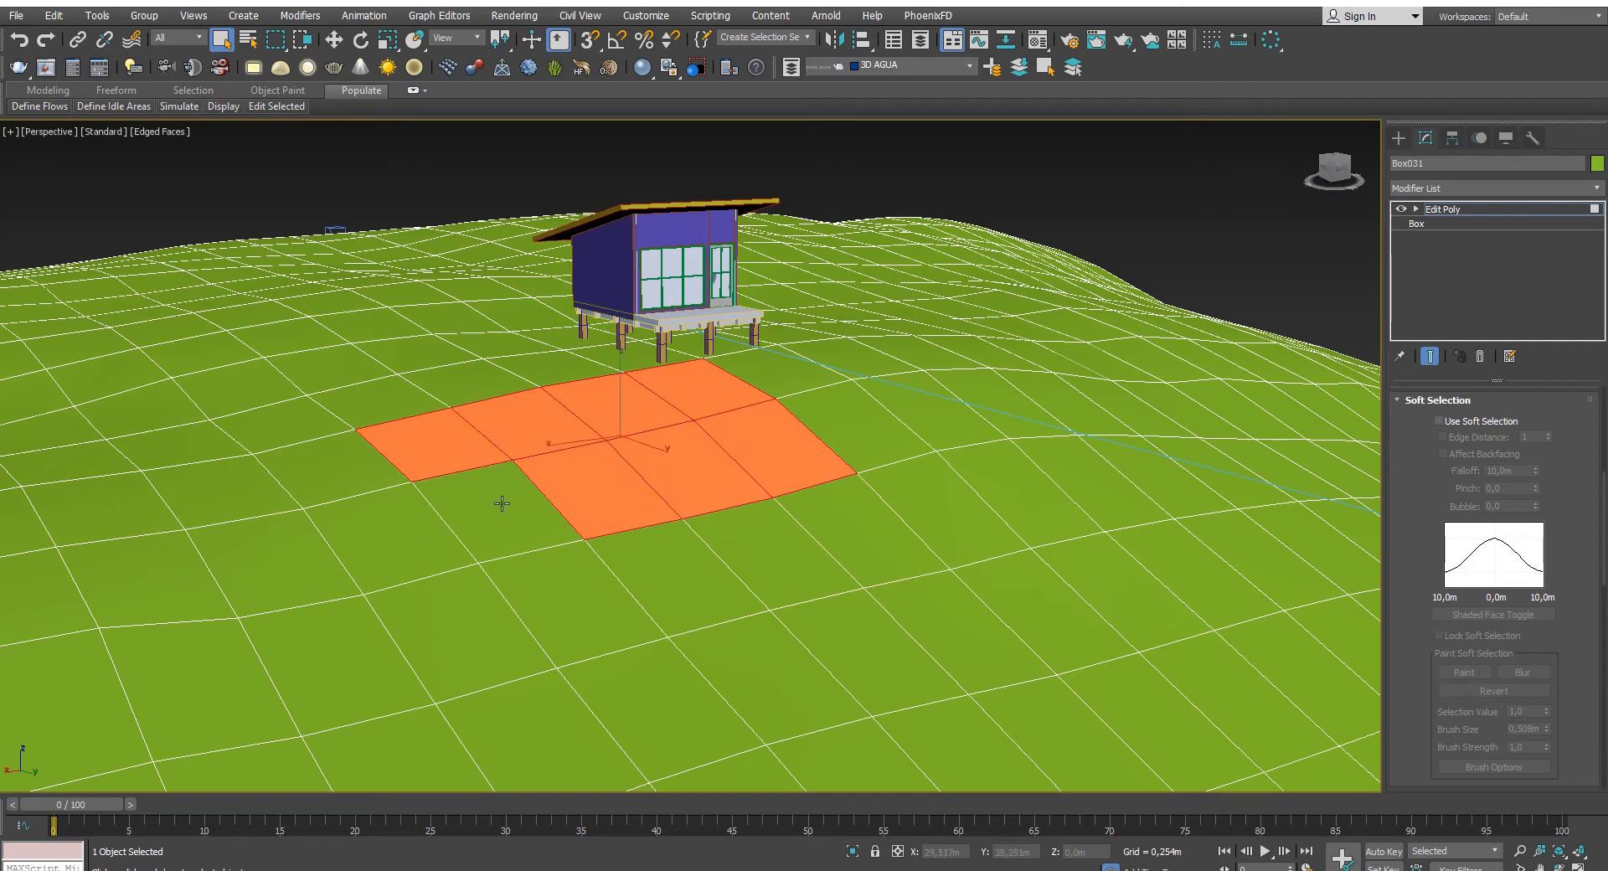
ctrl+click(500, 503)
ctrl+click(567, 577)
ctrl+click(644, 577)
ctrl+click(731, 544)
ctrl+click(845, 523)
ctrl+click(413, 538)
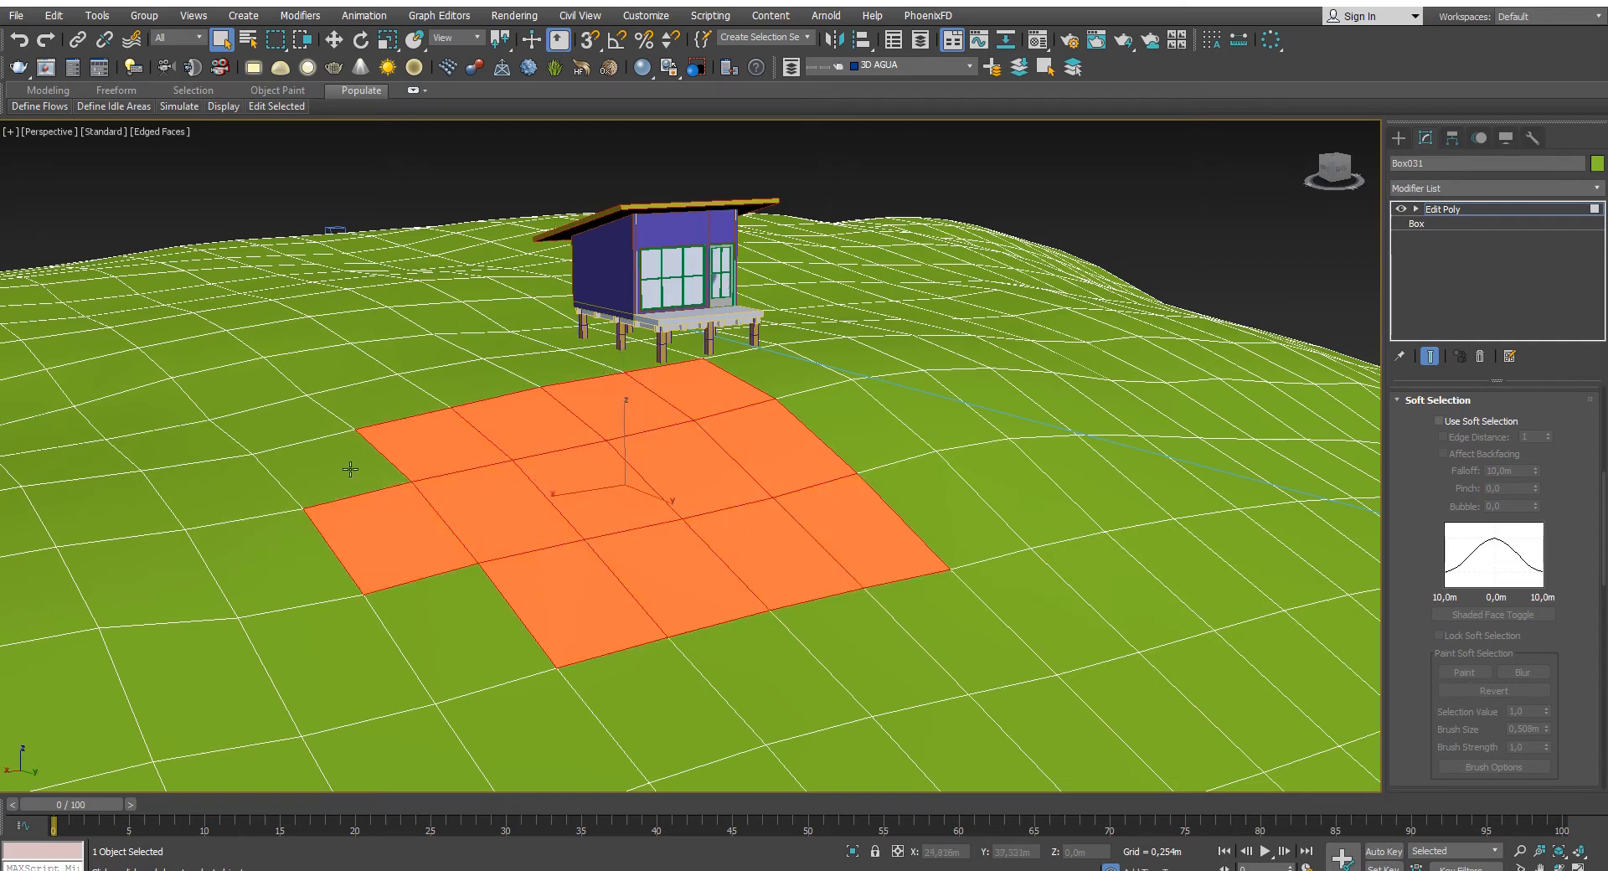
ctrl+click(348, 470)
ctrl+click(430, 659)
scroll(574, 526, down, 8)
click(834, 458)
- Examine the whole terrain and the ground around the house from several distances and angles
scroll(580, 538, up, 8)
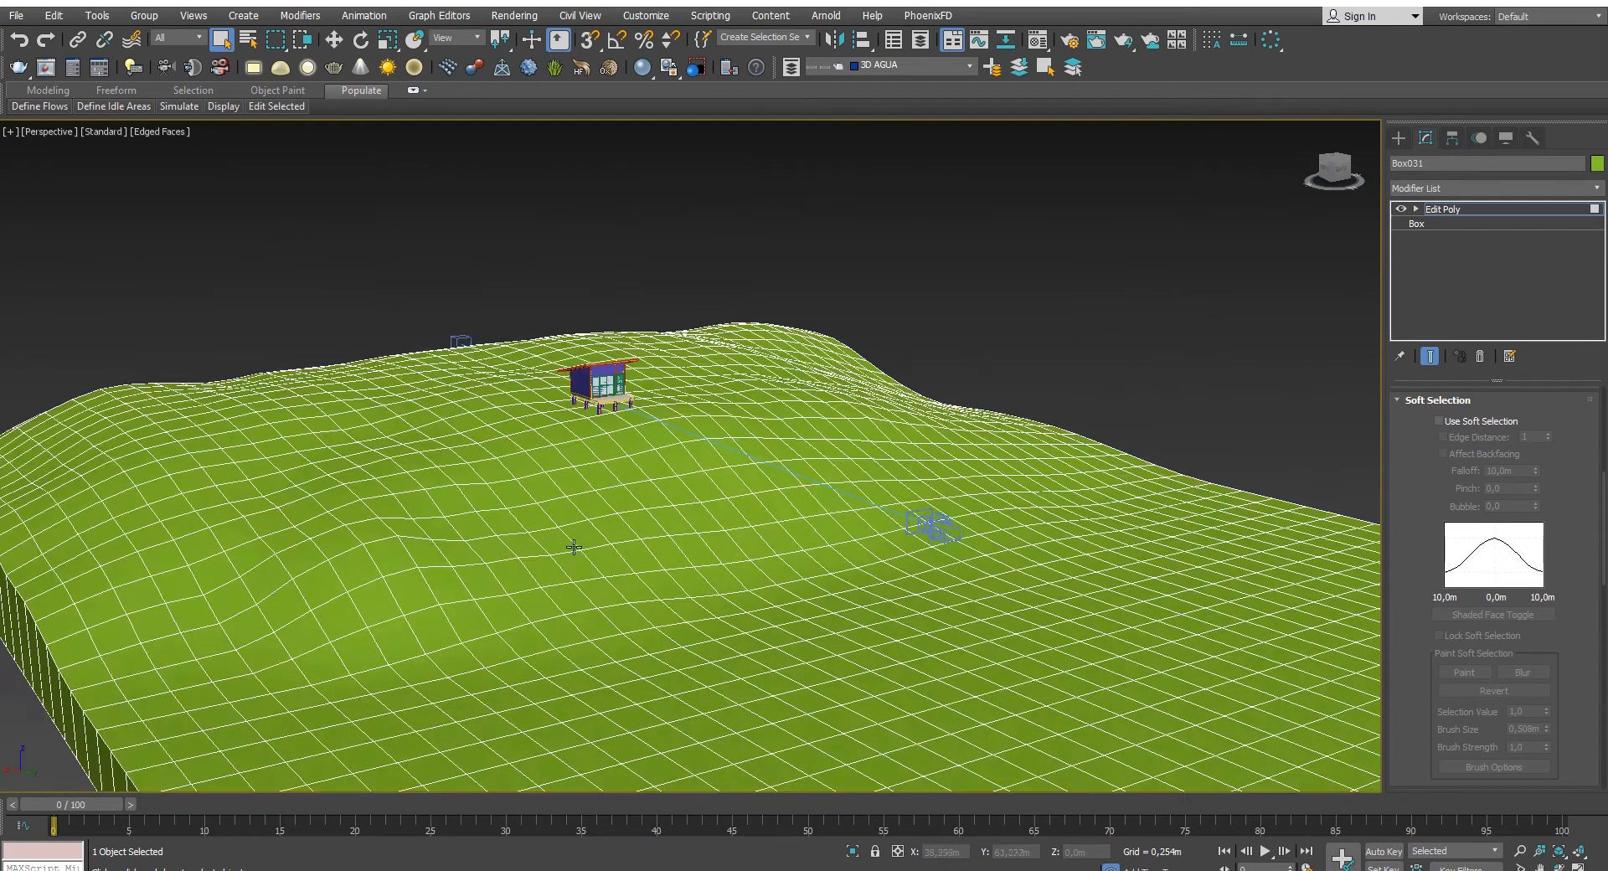
scroll(607, 444, down, 6)
mouse_move(645, 456)
alt+middle_down()
mouse_move(575, 468)
mouse_move(640, 440)
alt+middle_up()
scroll(641, 439, up, 5)
scroll(640, 440, down, 6)
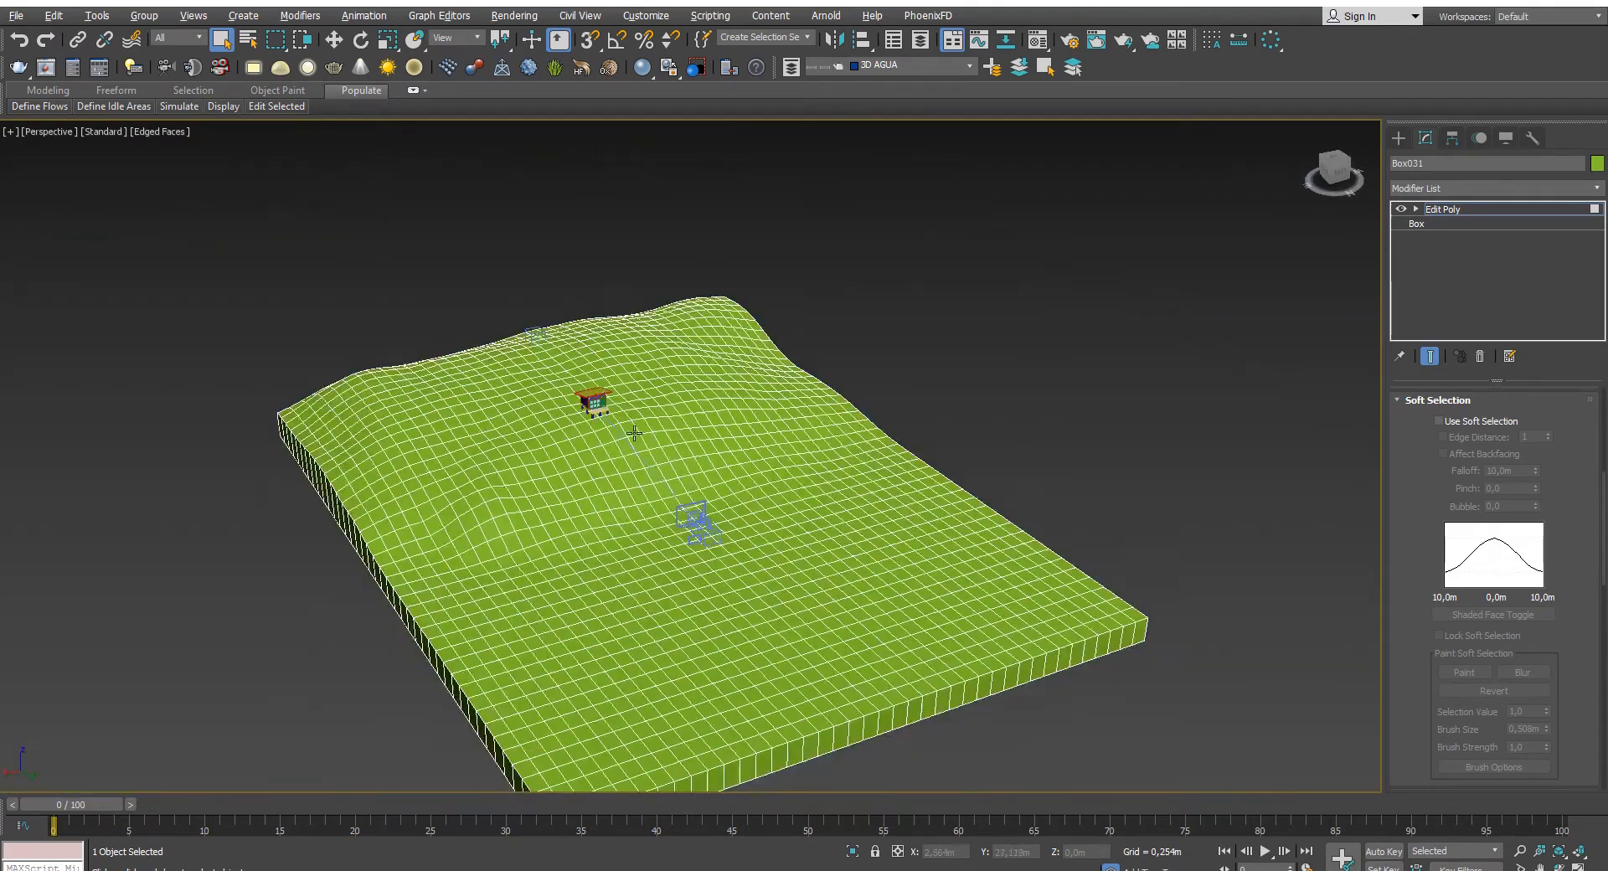
scroll(627, 456, up, 4)
middle_drag(609, 431, 546, 340)
scroll(541, 337, up, 3)
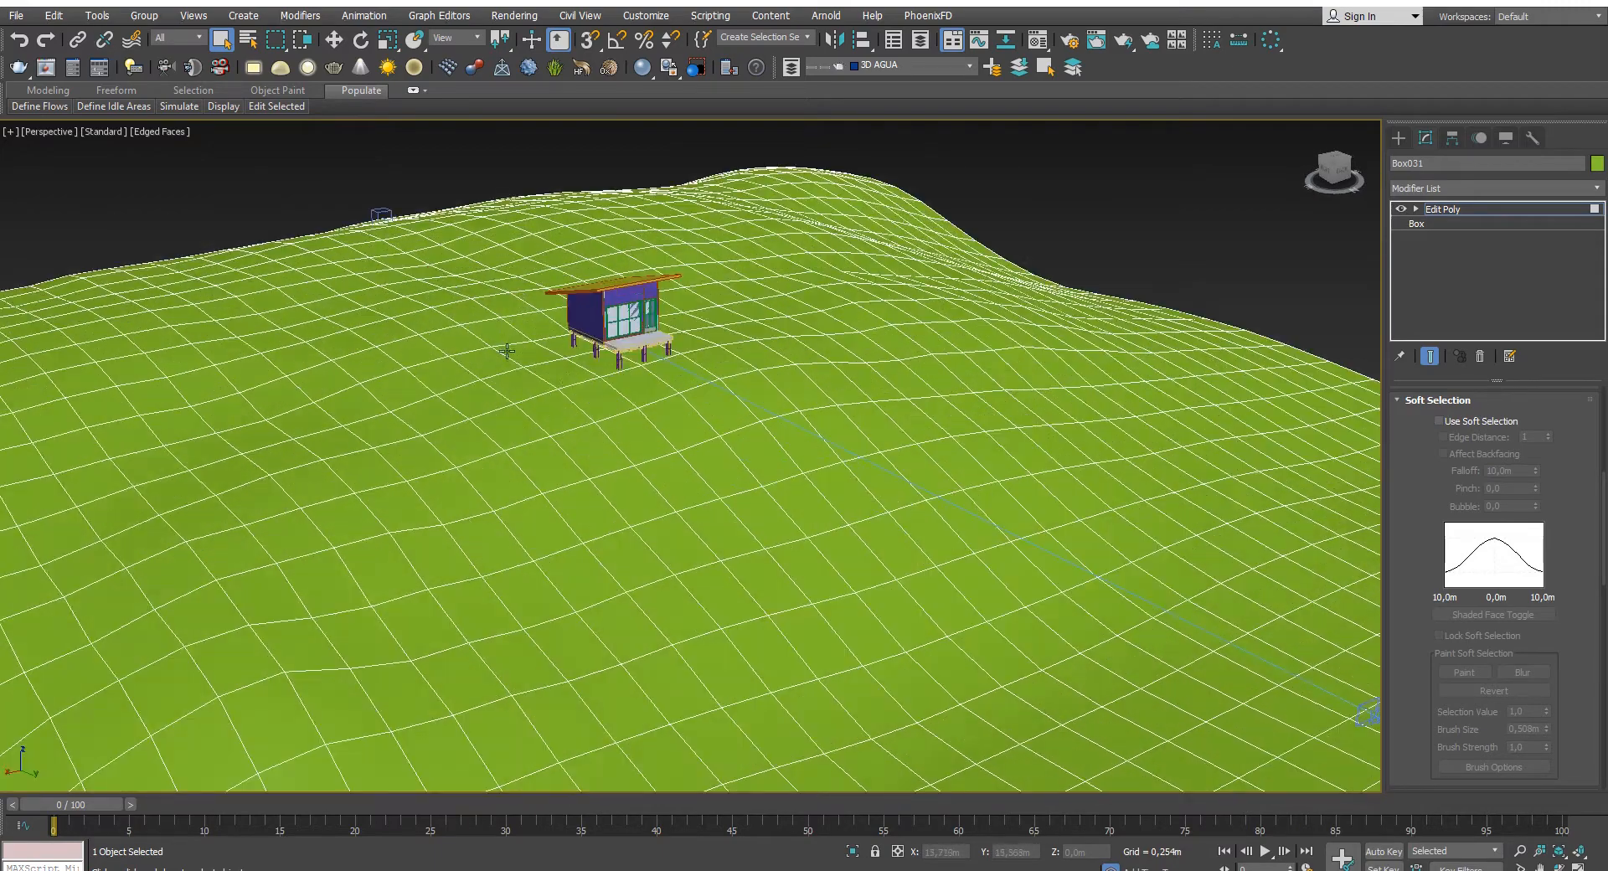
scroll(622, 363, up, 4)
alt+middle_drag(637, 395, 592, 387)
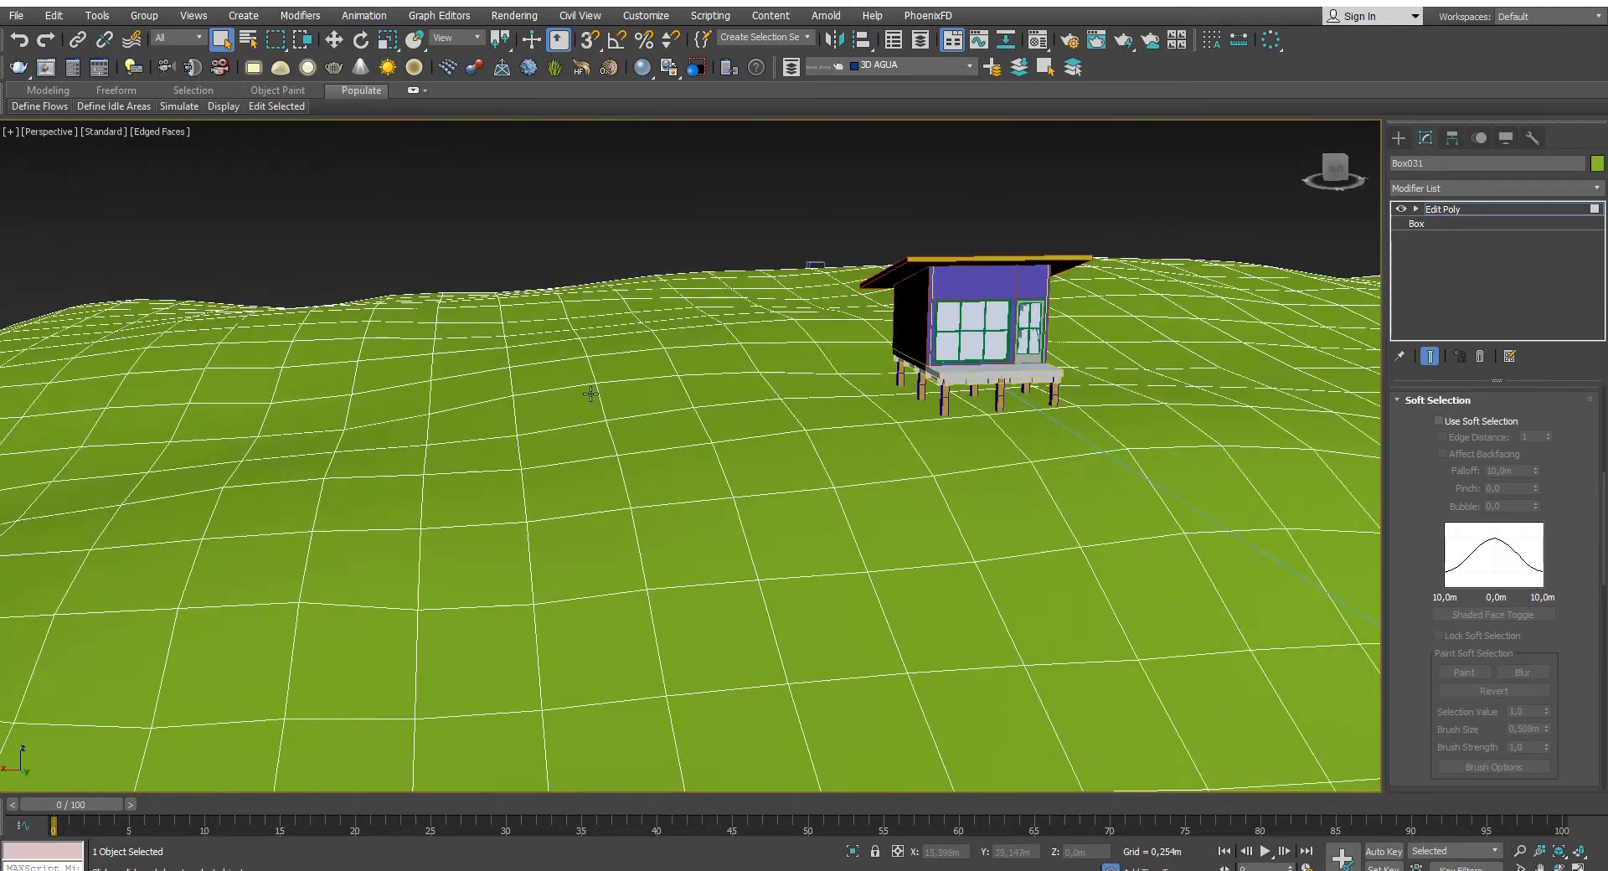
- Switch to the PhysCamera001 view, compare it with and without safe frames, and leave the safe frame shown
key(c)
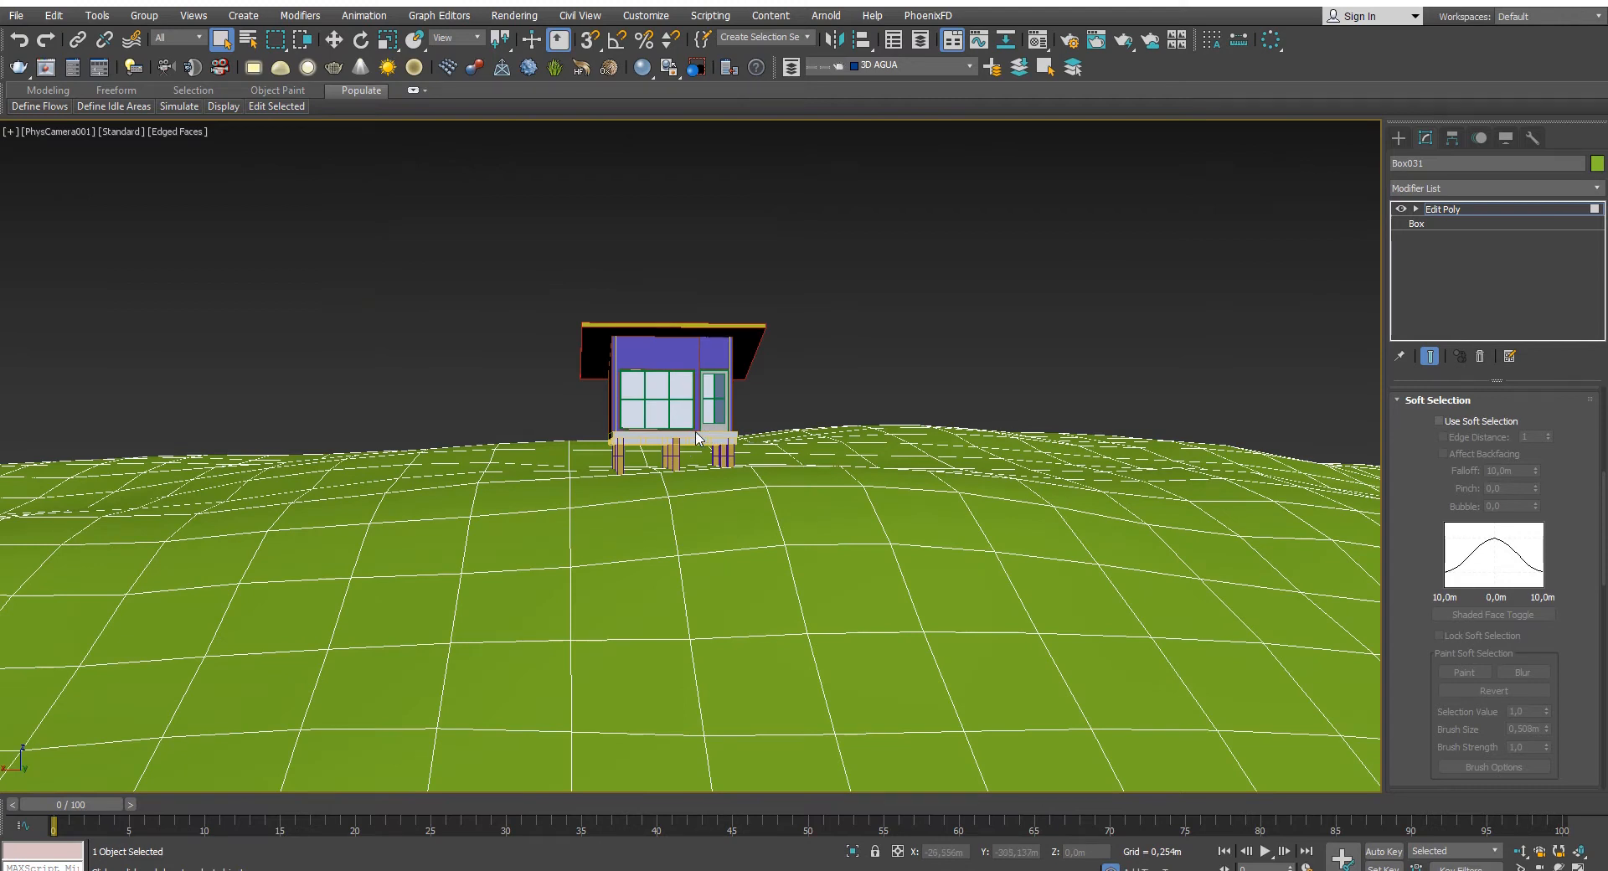
key(shift+f)
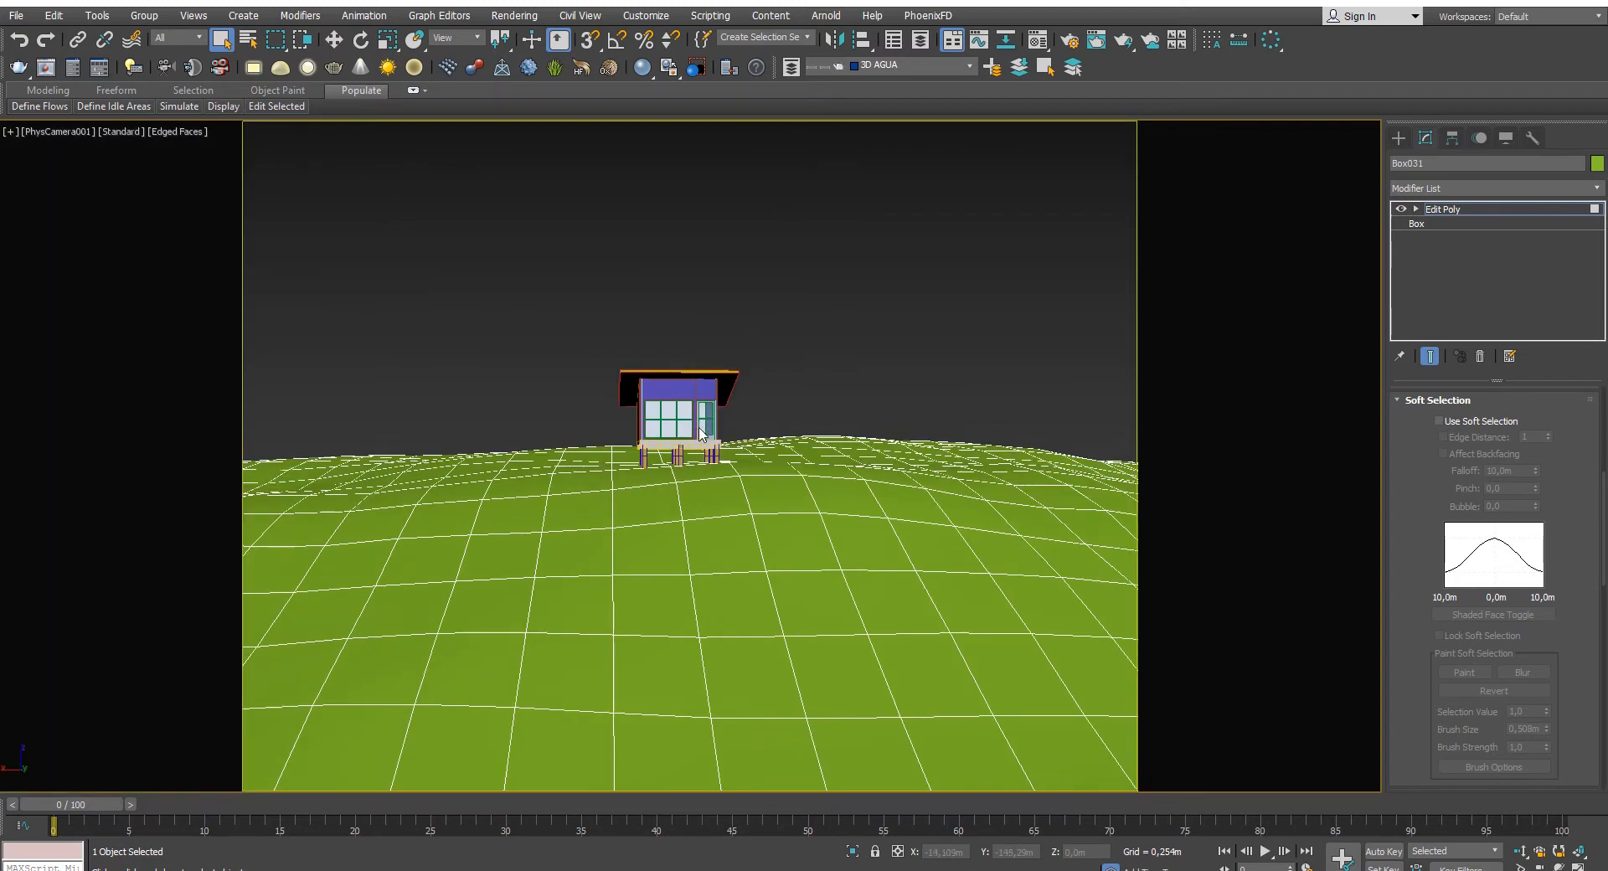
key(shift+f)
key(shift+f)
key(shift+f)
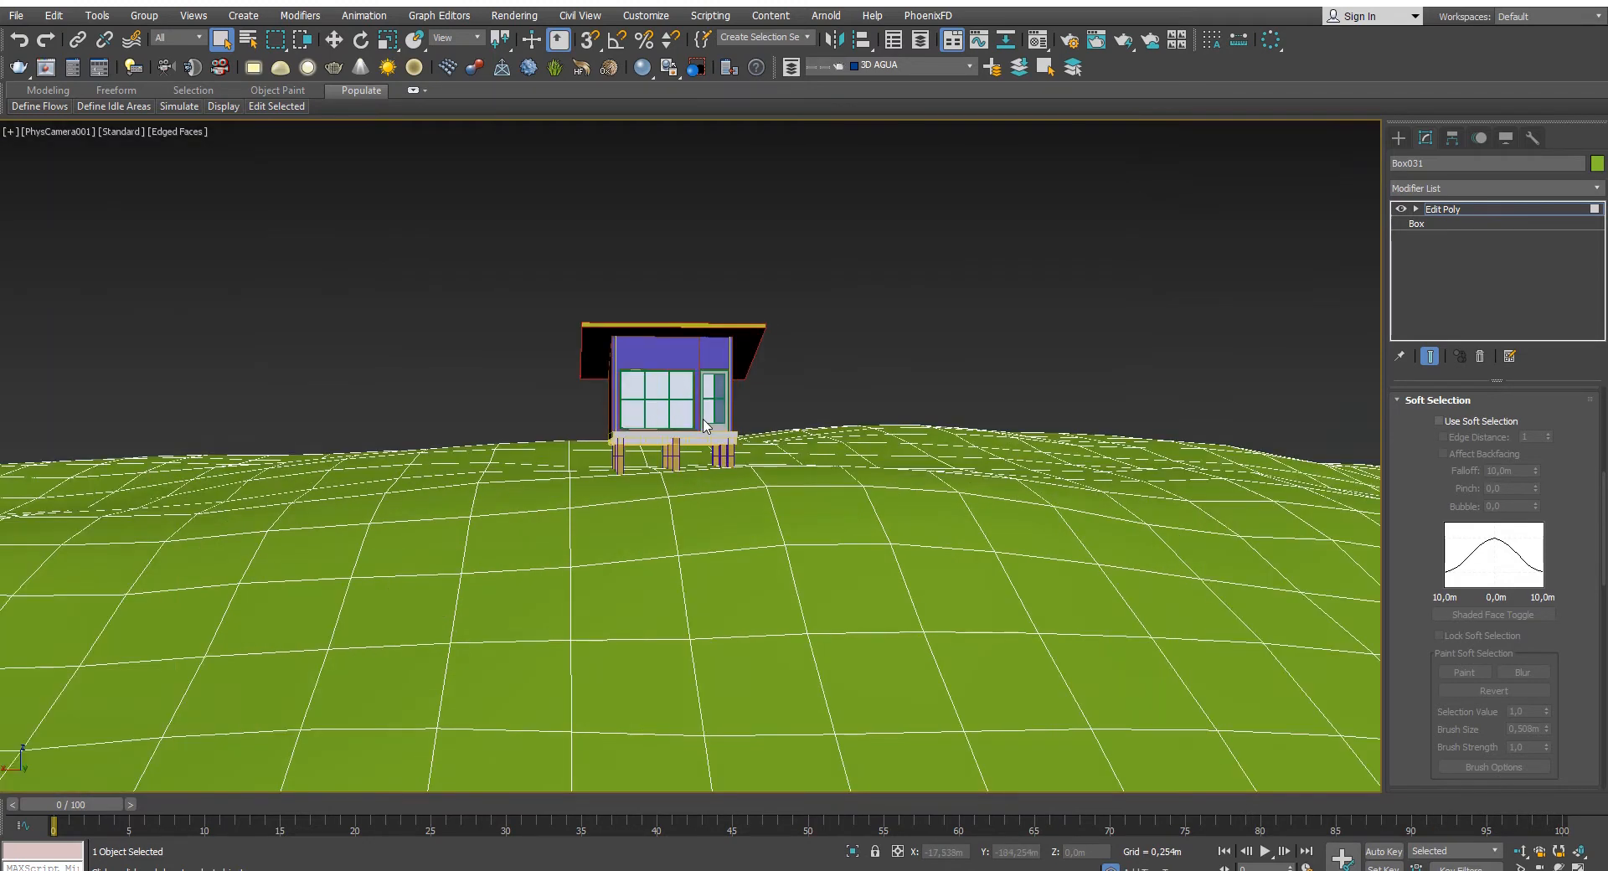
key(shift+f)
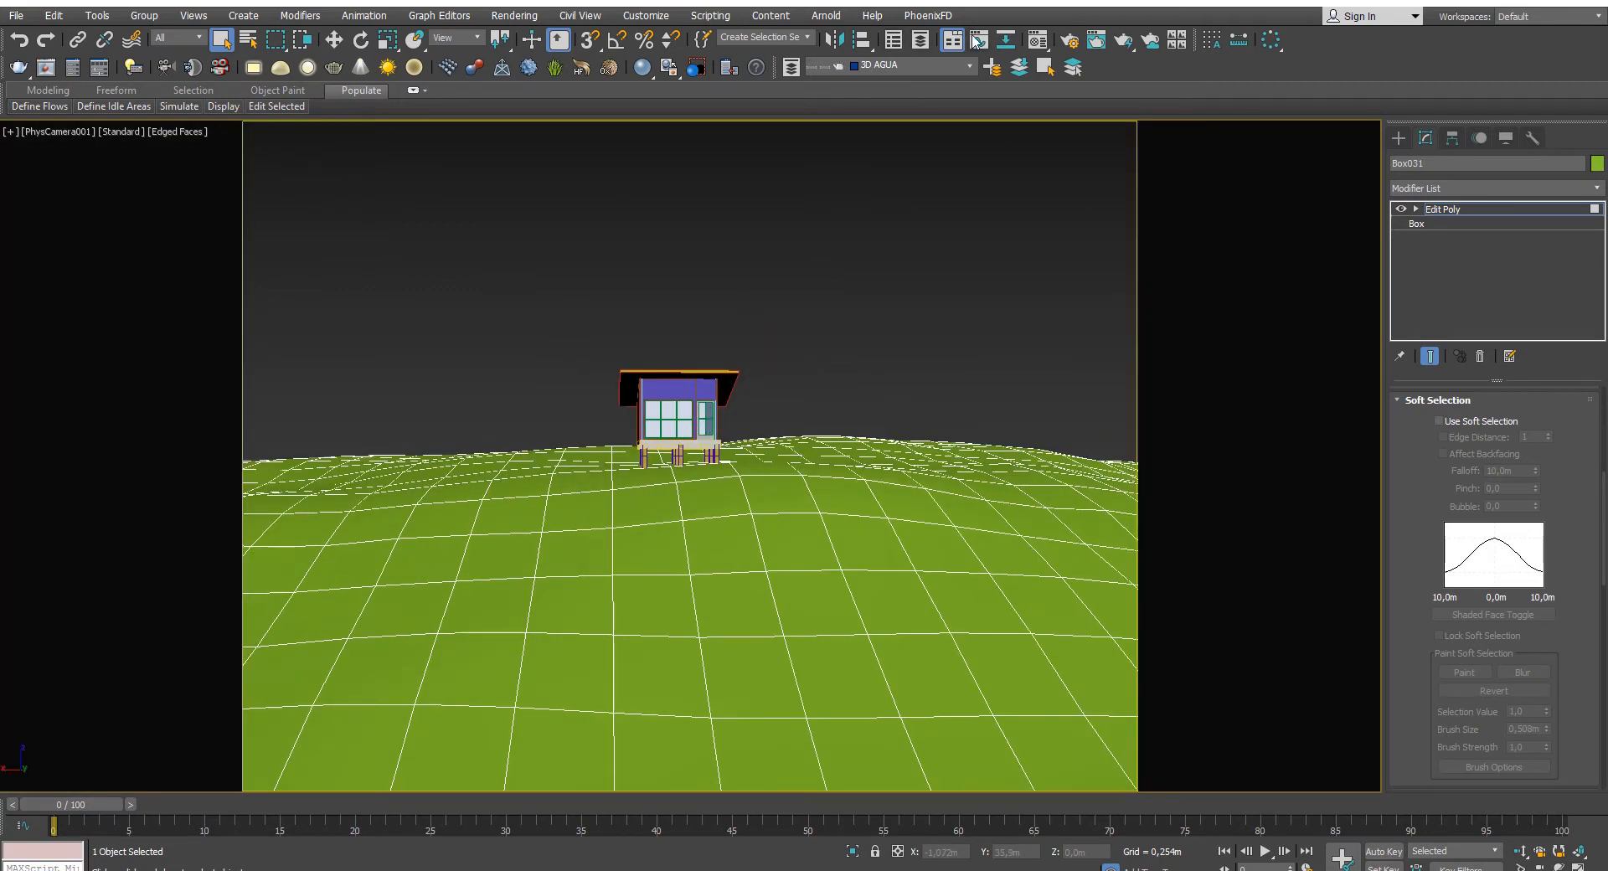
- Set the render output size to 800 by 400 pixels in Render Setup and close it
click(1069, 40)
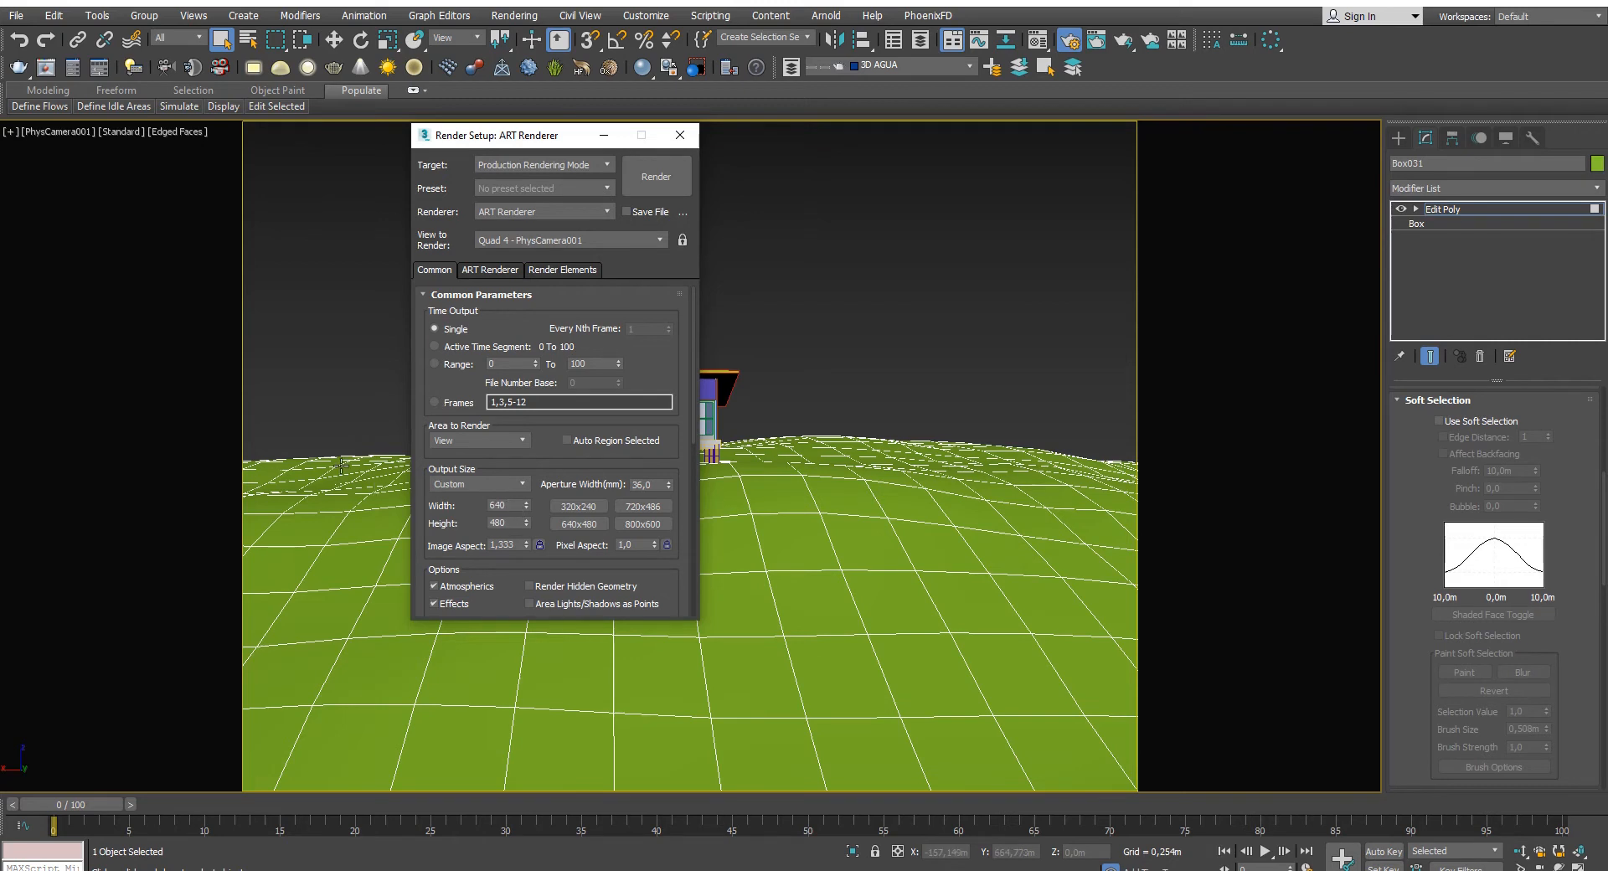
double_click(496, 507)
text(100)
key(Return)
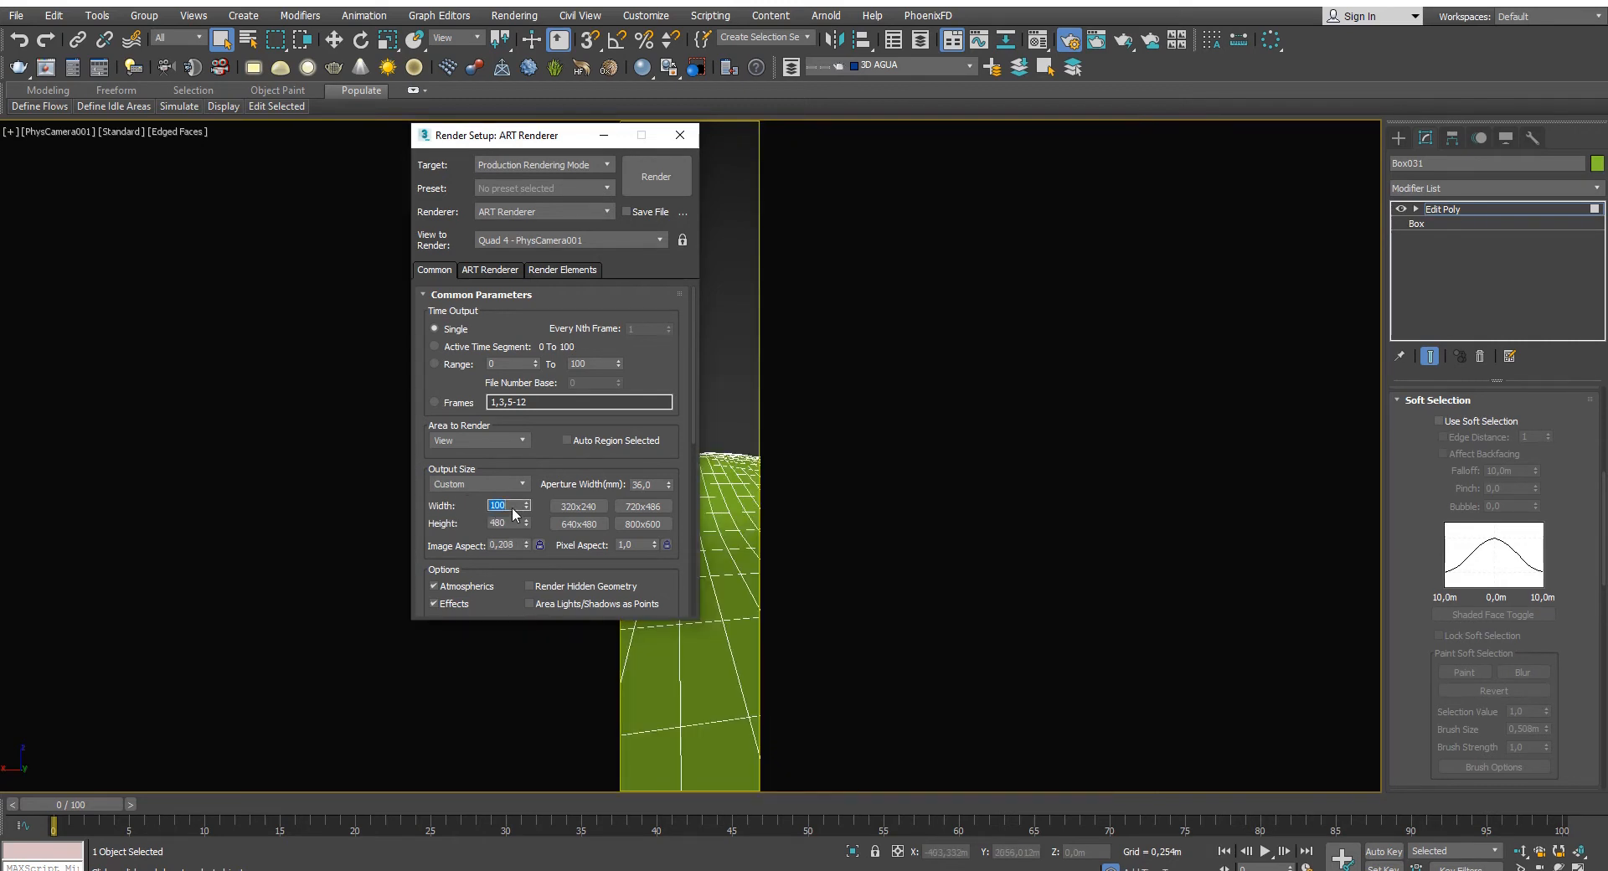
text(0)
key(Return)
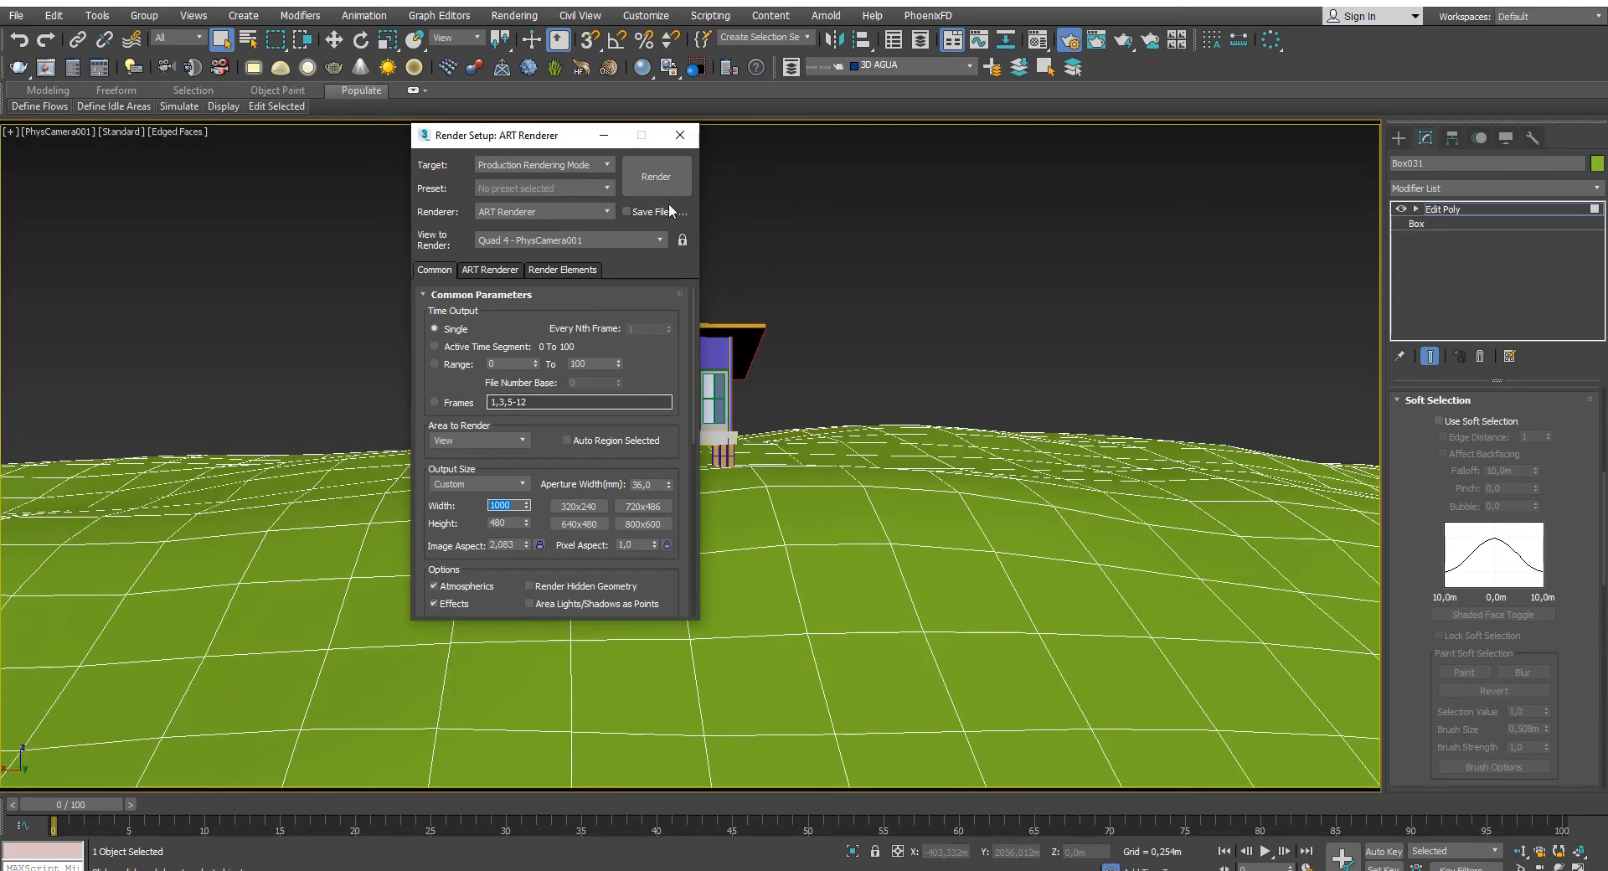
text(800)
key(Return)
double_click(505, 523)
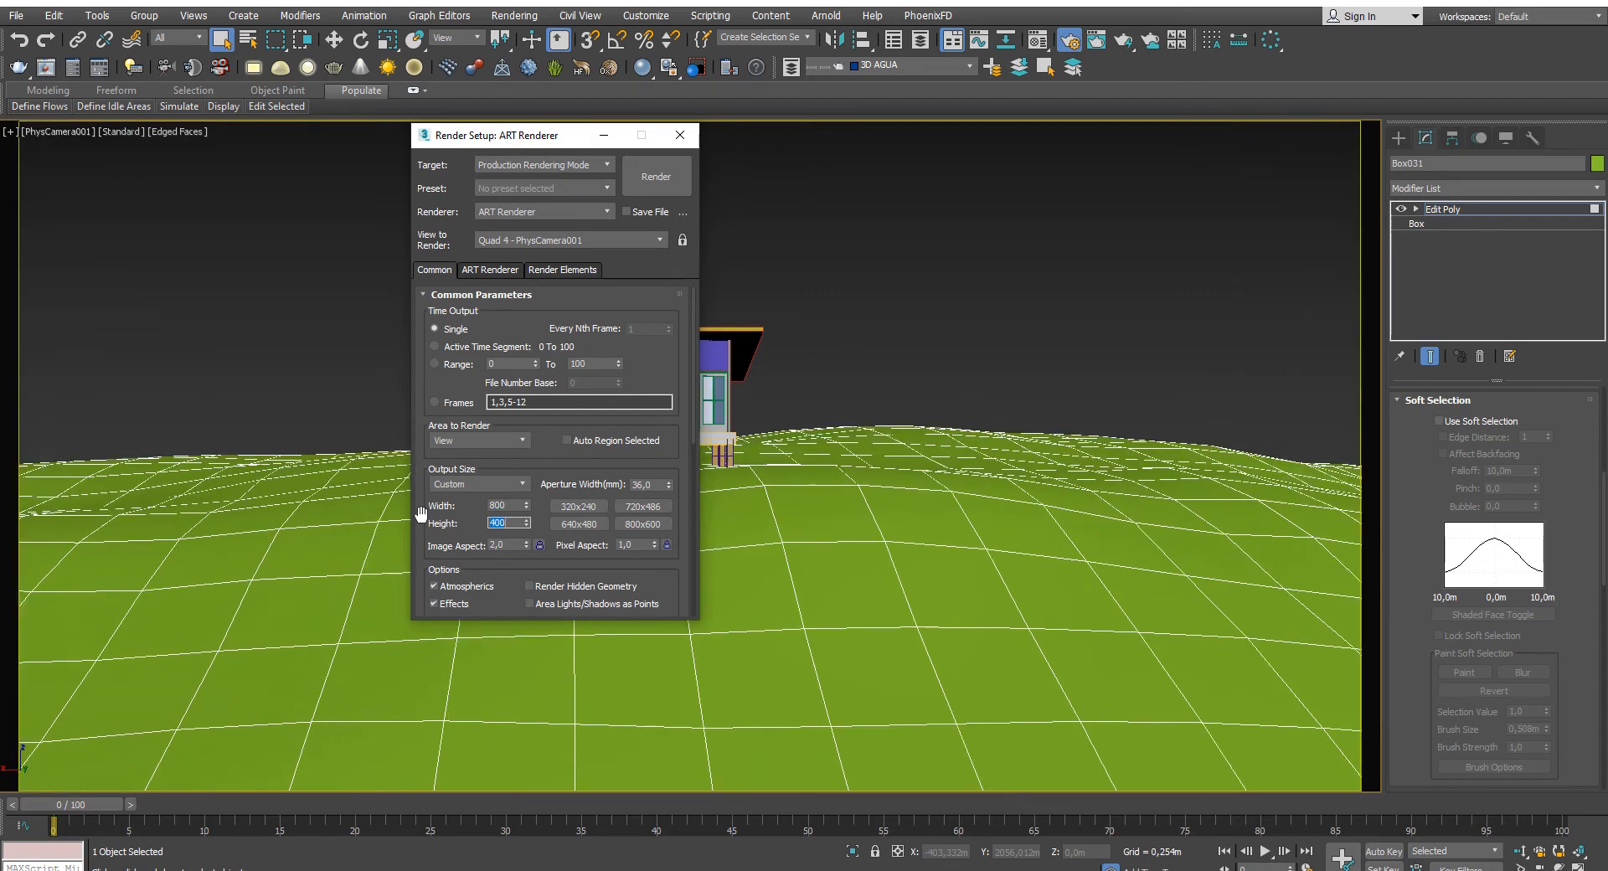
click(679, 135)
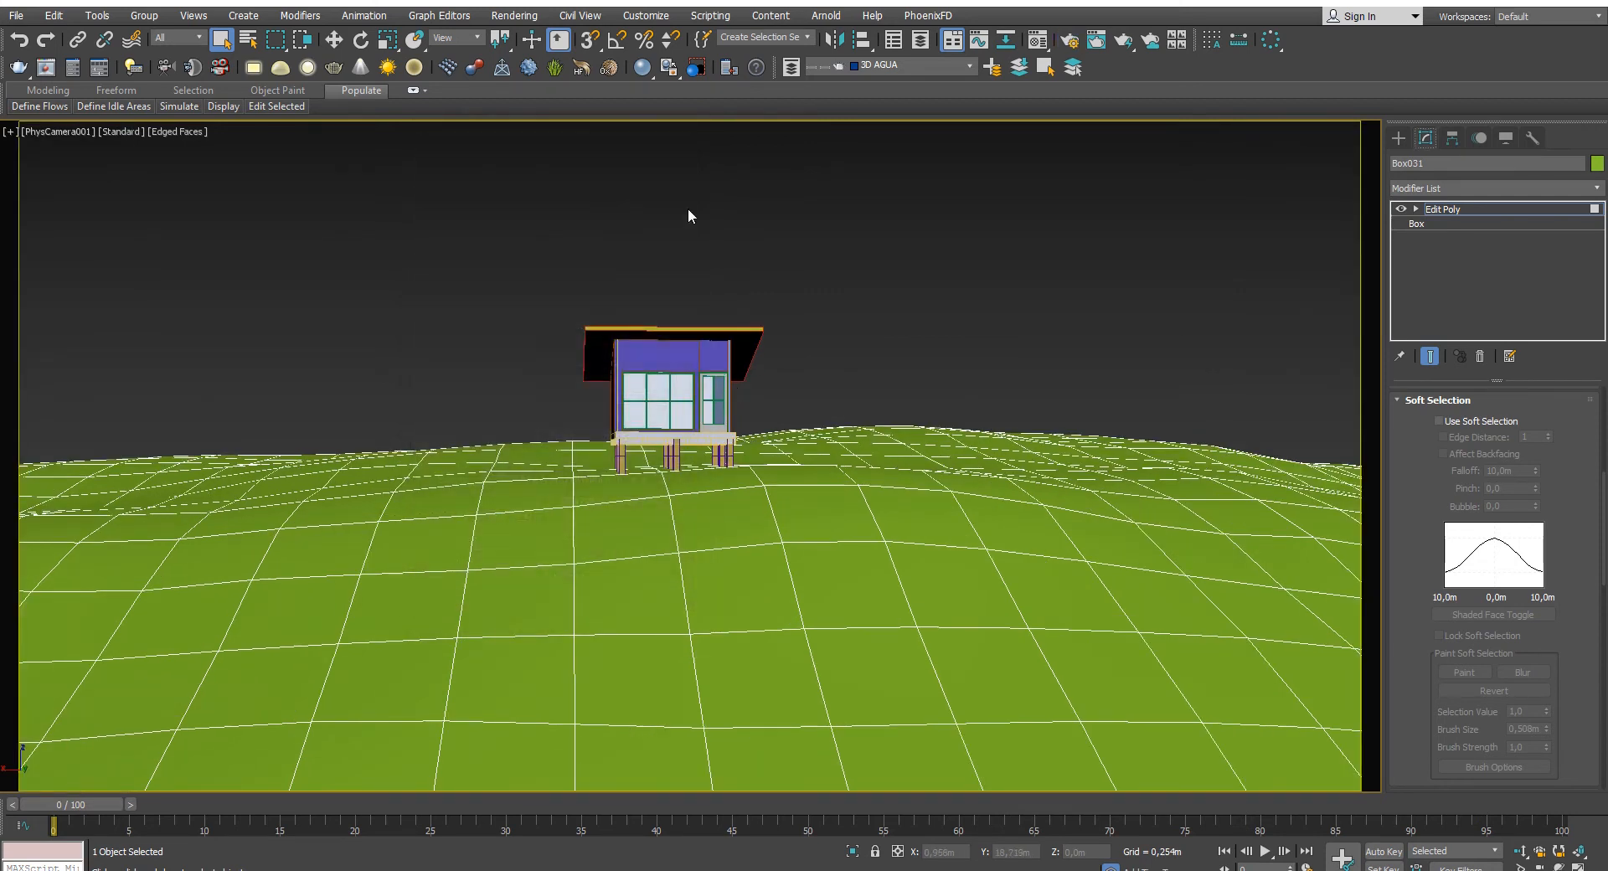
- Reframe the camera view so the house sits slightly left of centre, and return to Perspective with safe frames off
middle_drag(697, 355, 684, 366)
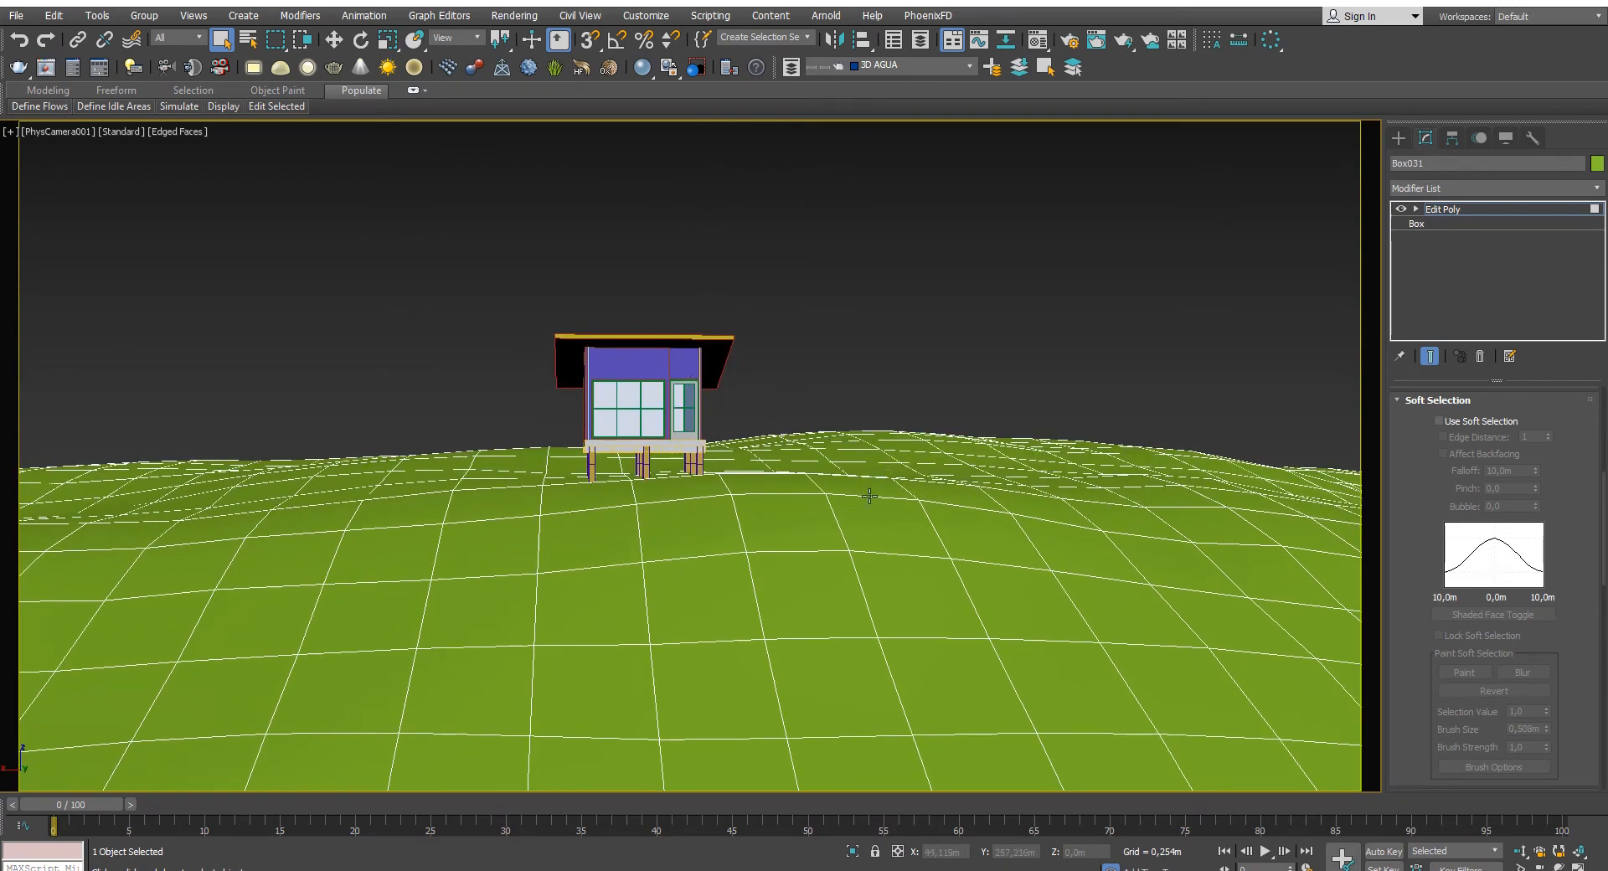
key(shift+f)
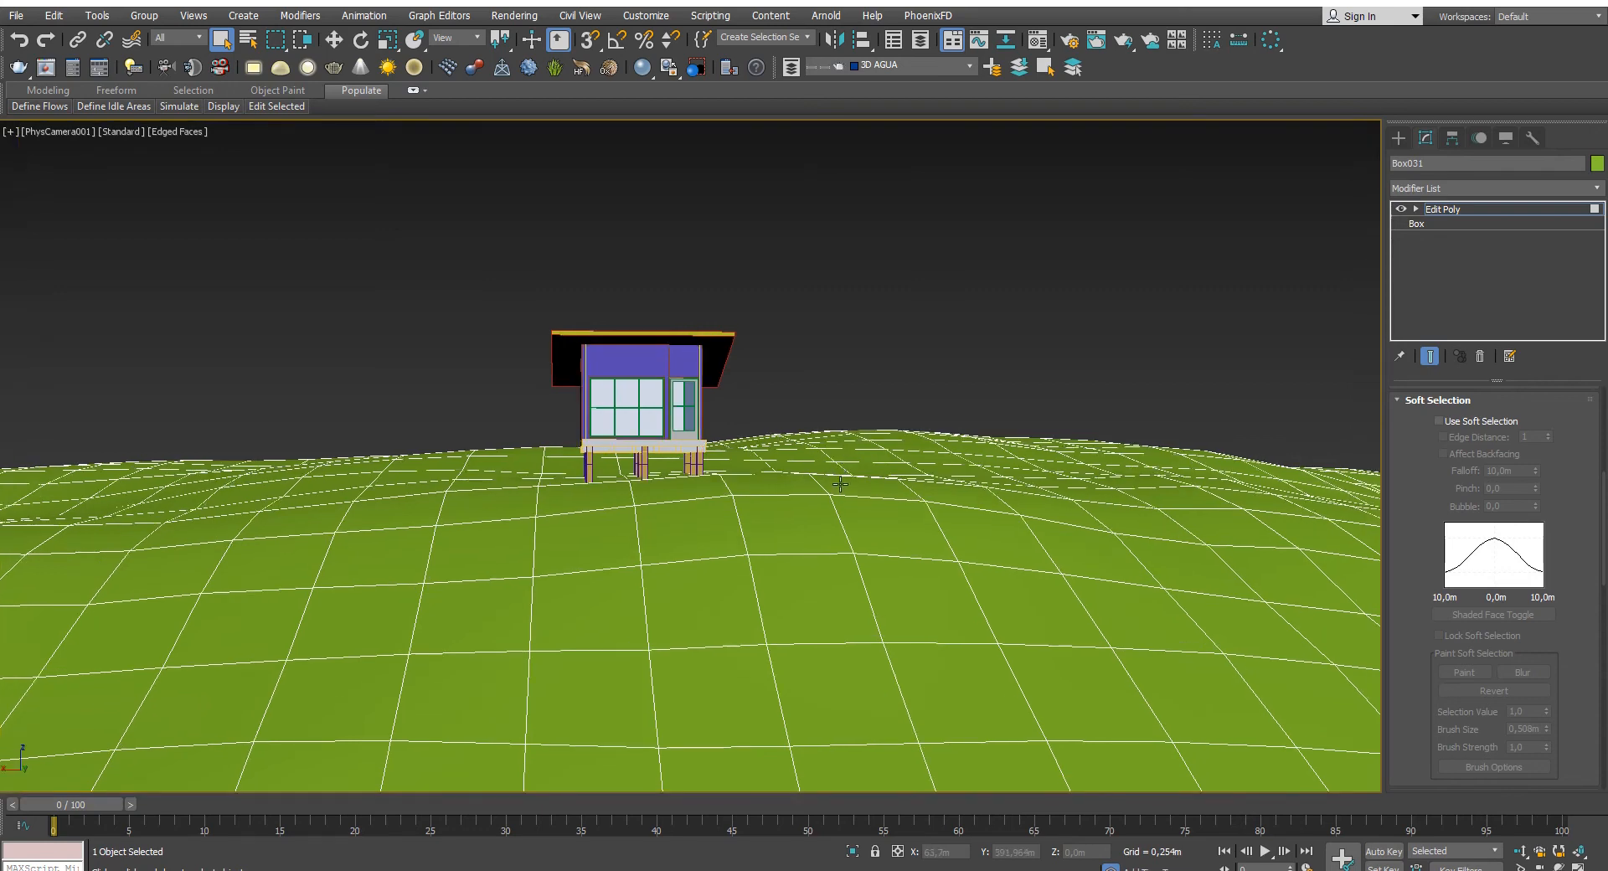
key(p)
- Select the seven terrain polygons forming a U around the front of the house
scroll(825, 535, down, 5)
alt+middle_drag(713, 529, 774, 557)
middle_drag(579, 470, 653, 520)
scroll(653, 481, up, 4)
click(594, 531)
scroll(653, 520, up, 3)
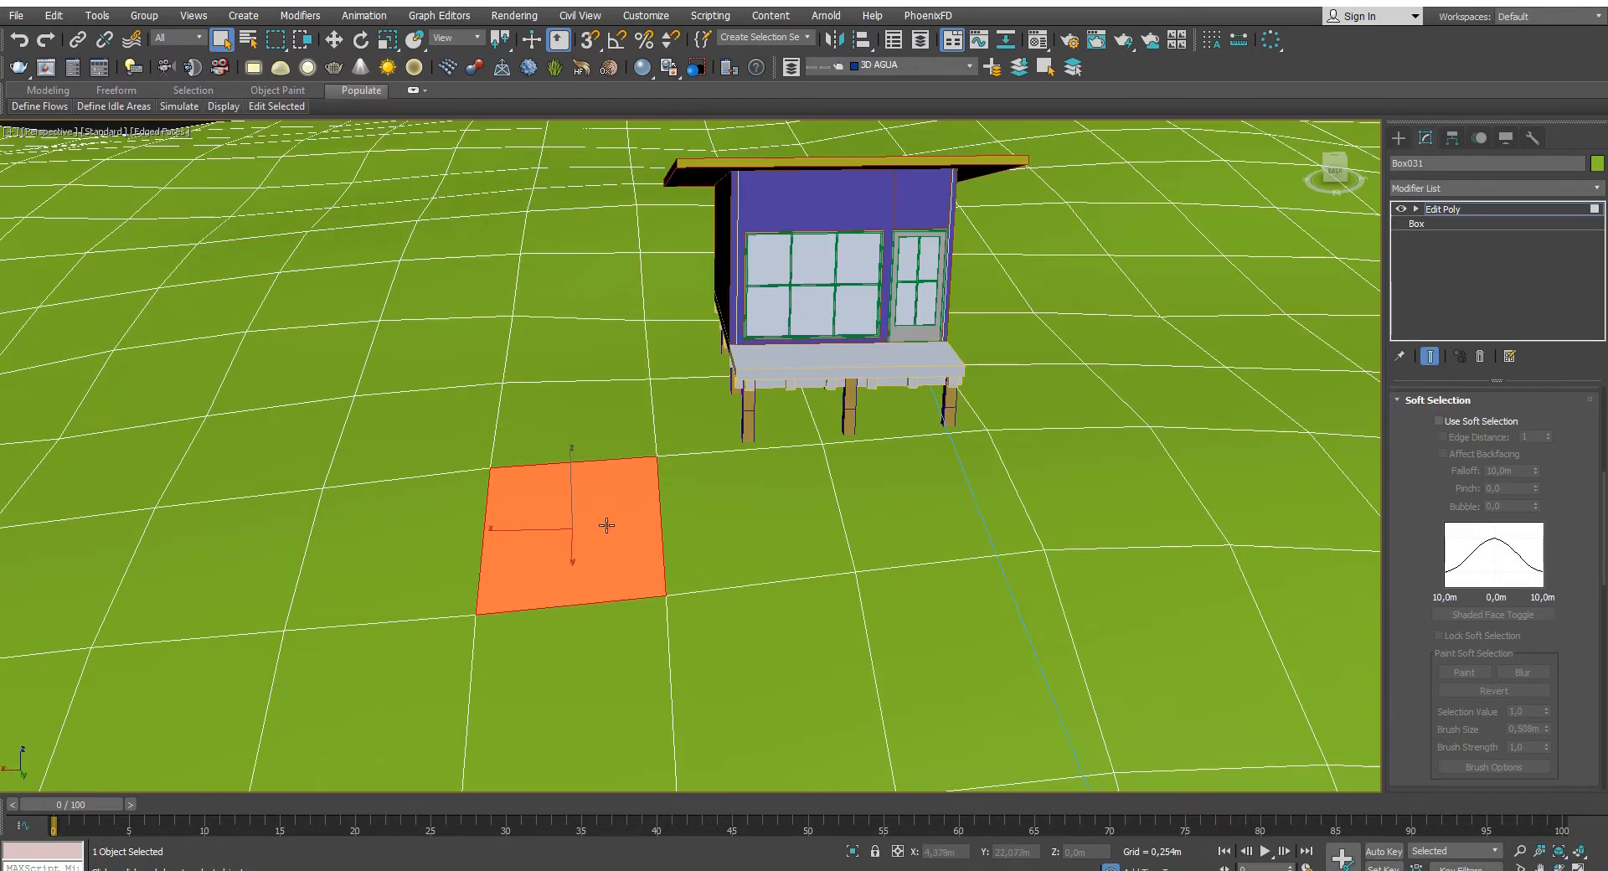
scroll(606, 525, down, 4)
click(628, 471)
ctrl+click(621, 536)
ctrl+click(725, 528)
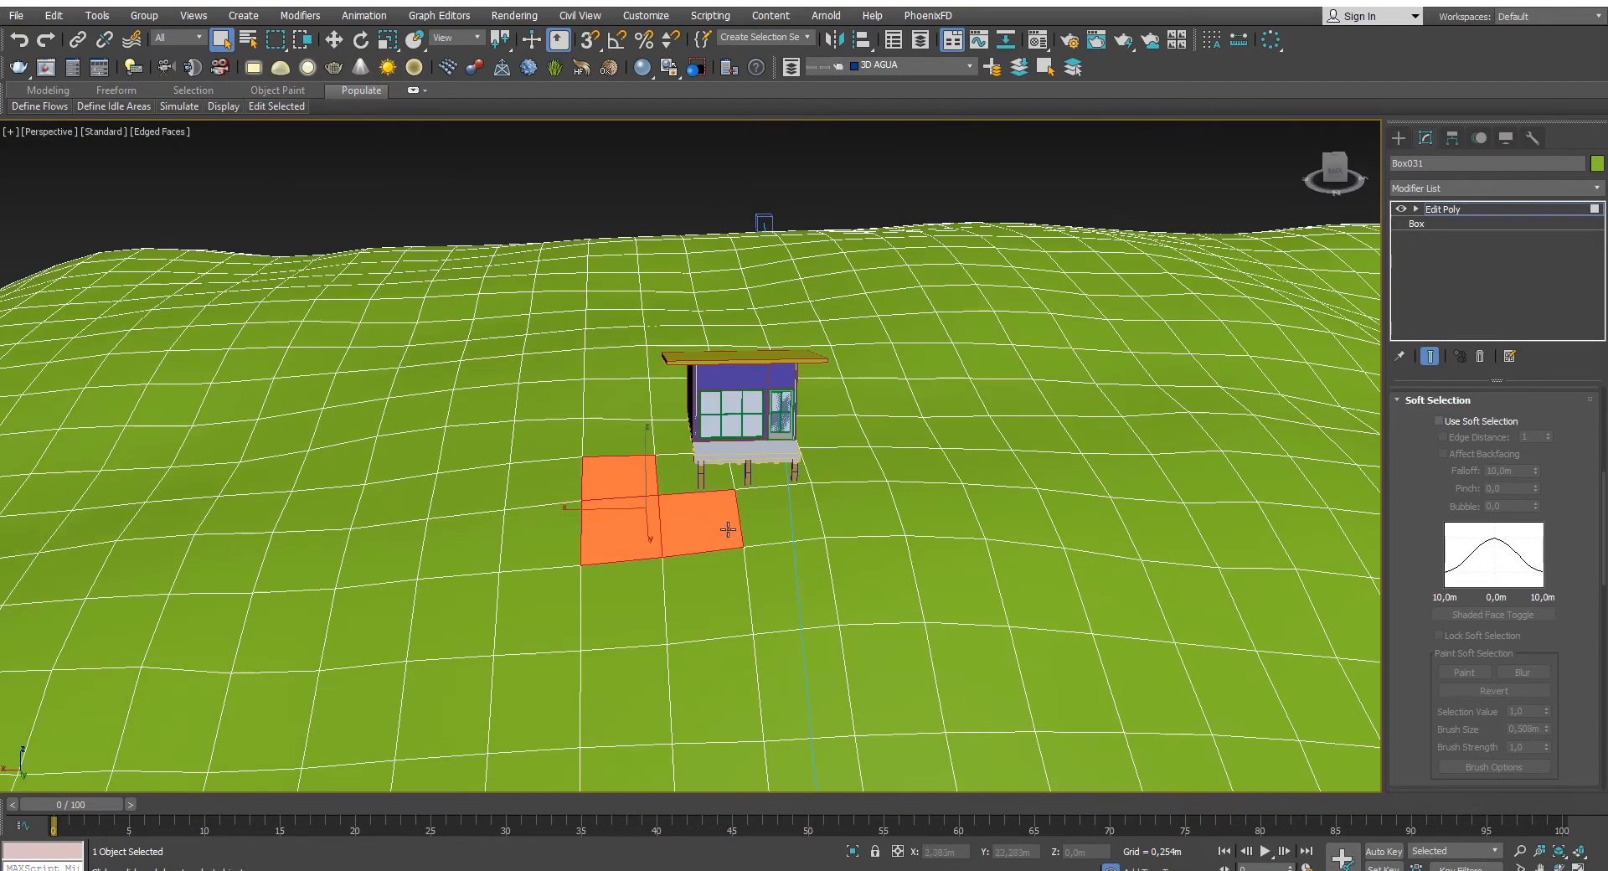
ctrl+click(783, 515)
ctrl+click(859, 509)
ctrl+click(936, 507)
ctrl+click(917, 469)
alt+middle_drag(823, 486, 643, 556)
scroll(734, 527, up, 4)
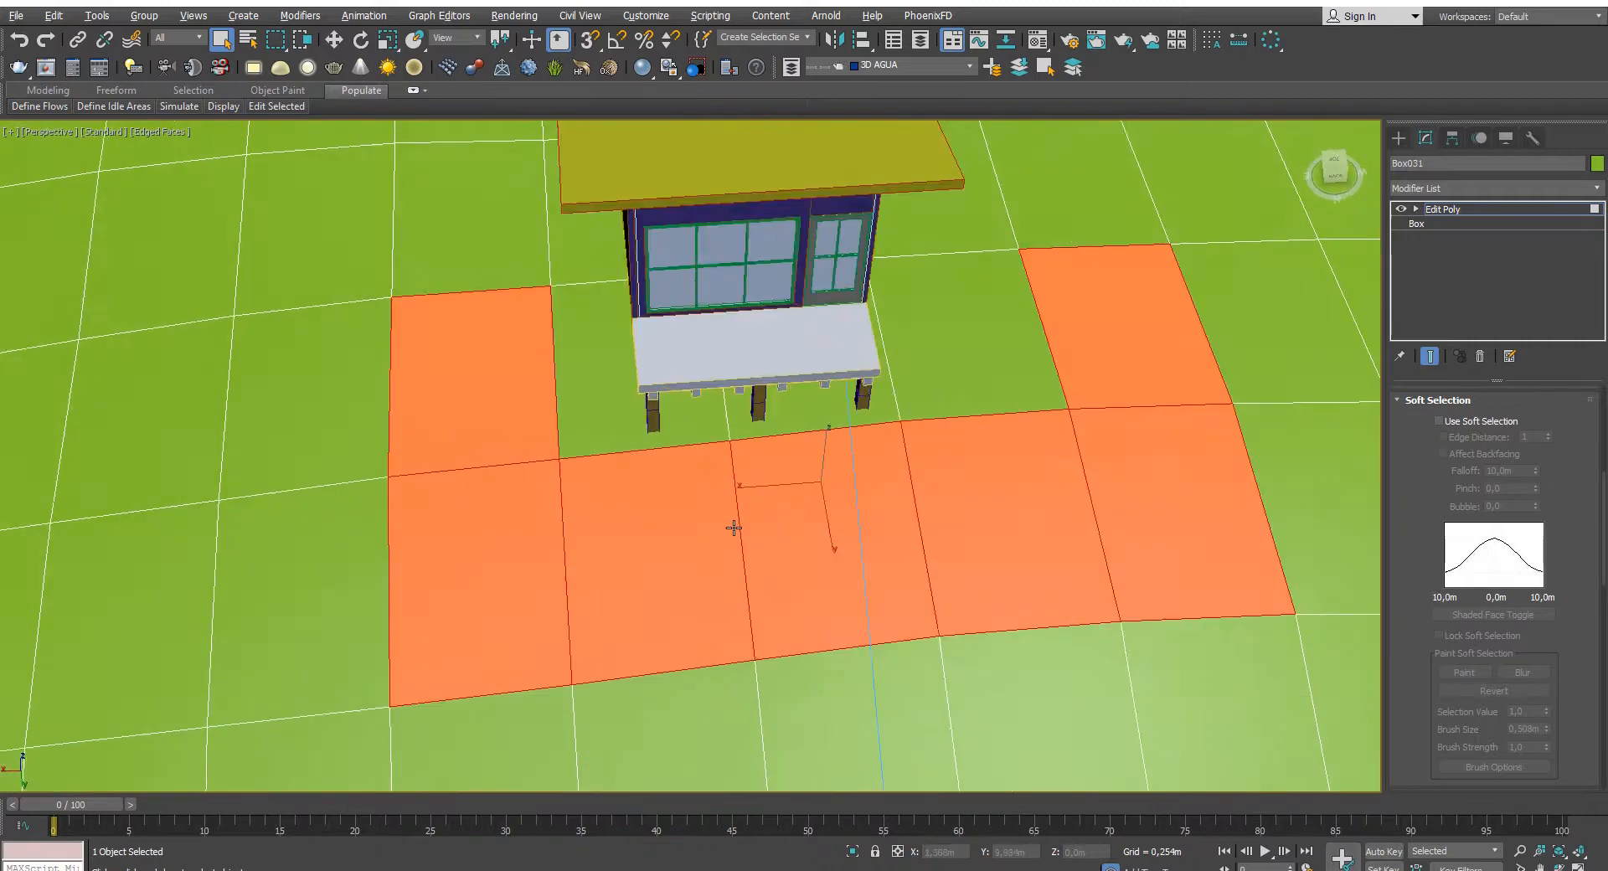
alt+middle_drag(733, 528, 816, 450)
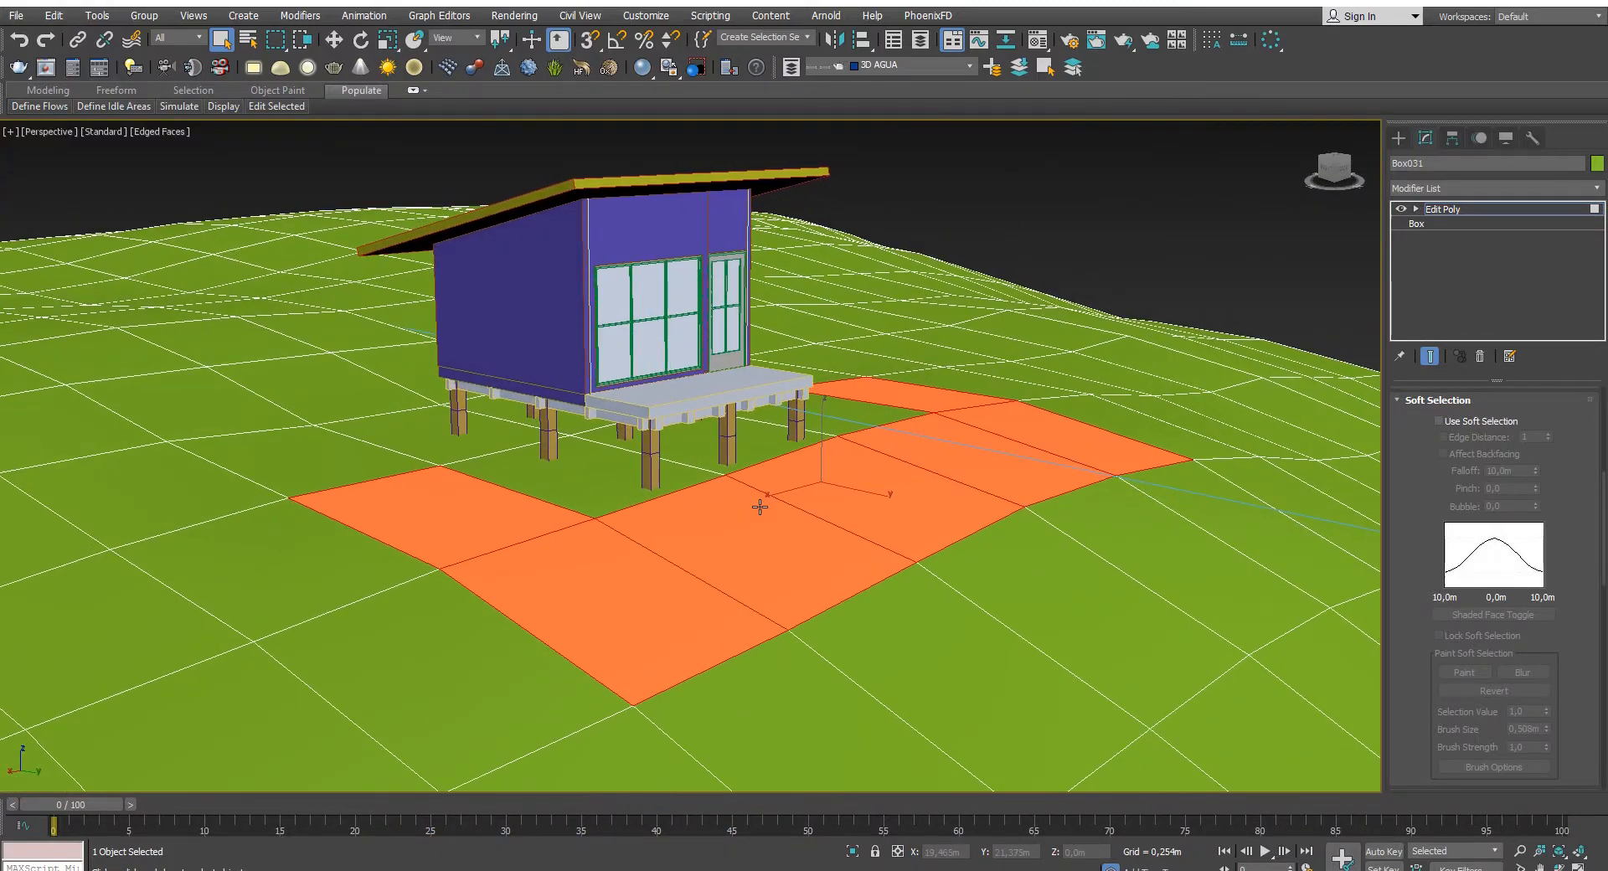
- Create a new layer named 3D HIERBA and clear the terrain polygon selection
click(992, 67)
drag(812, 425, 608, 424)
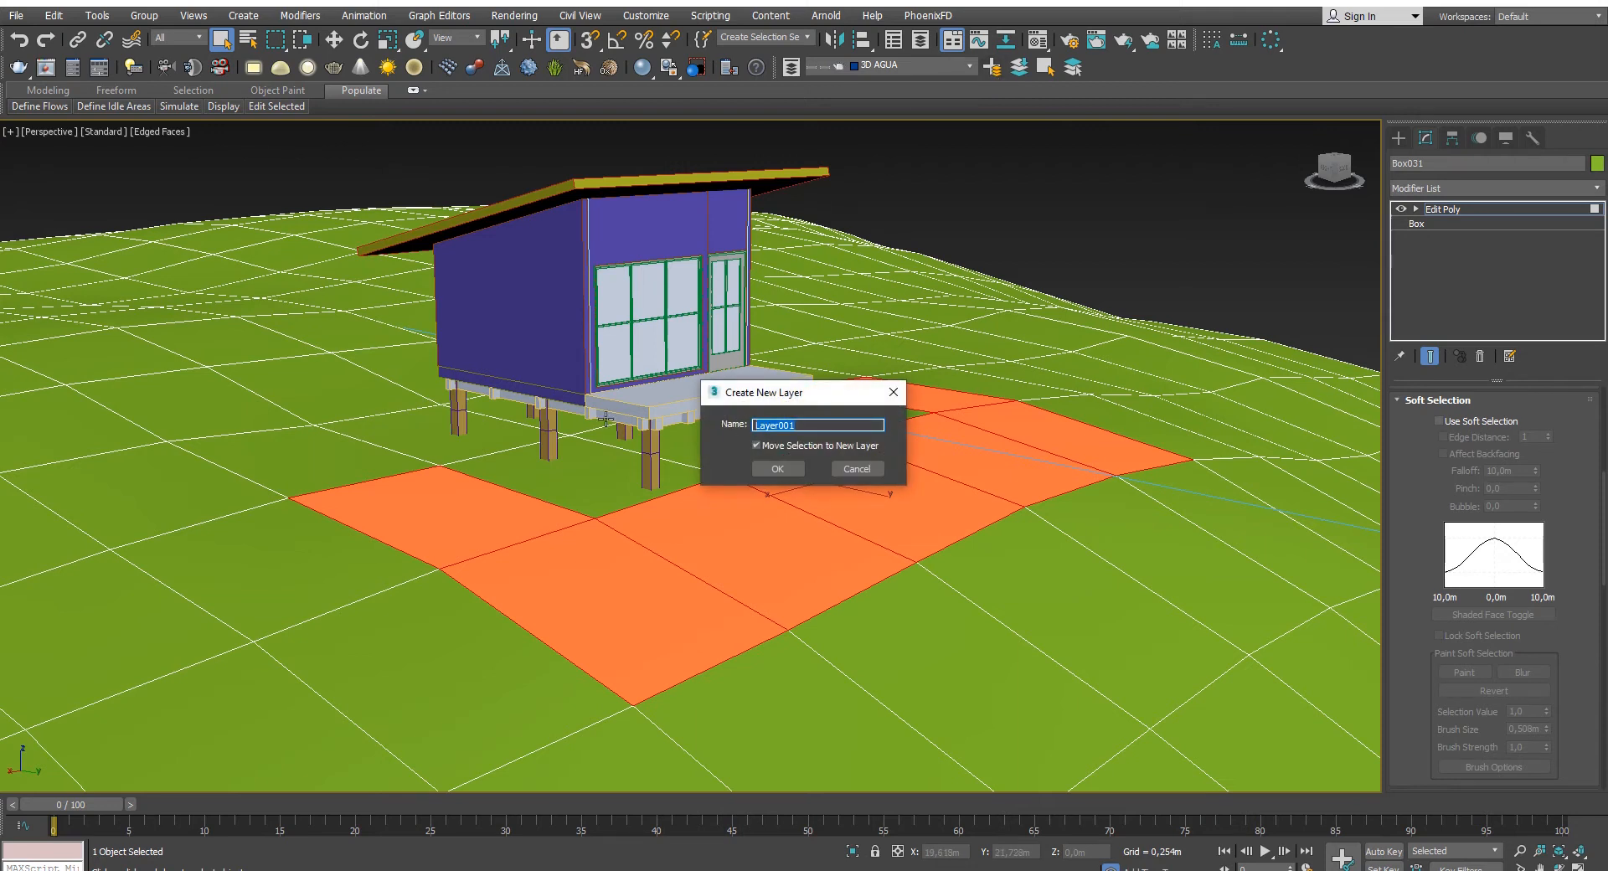
text(3d HIERBA)
click(777, 468)
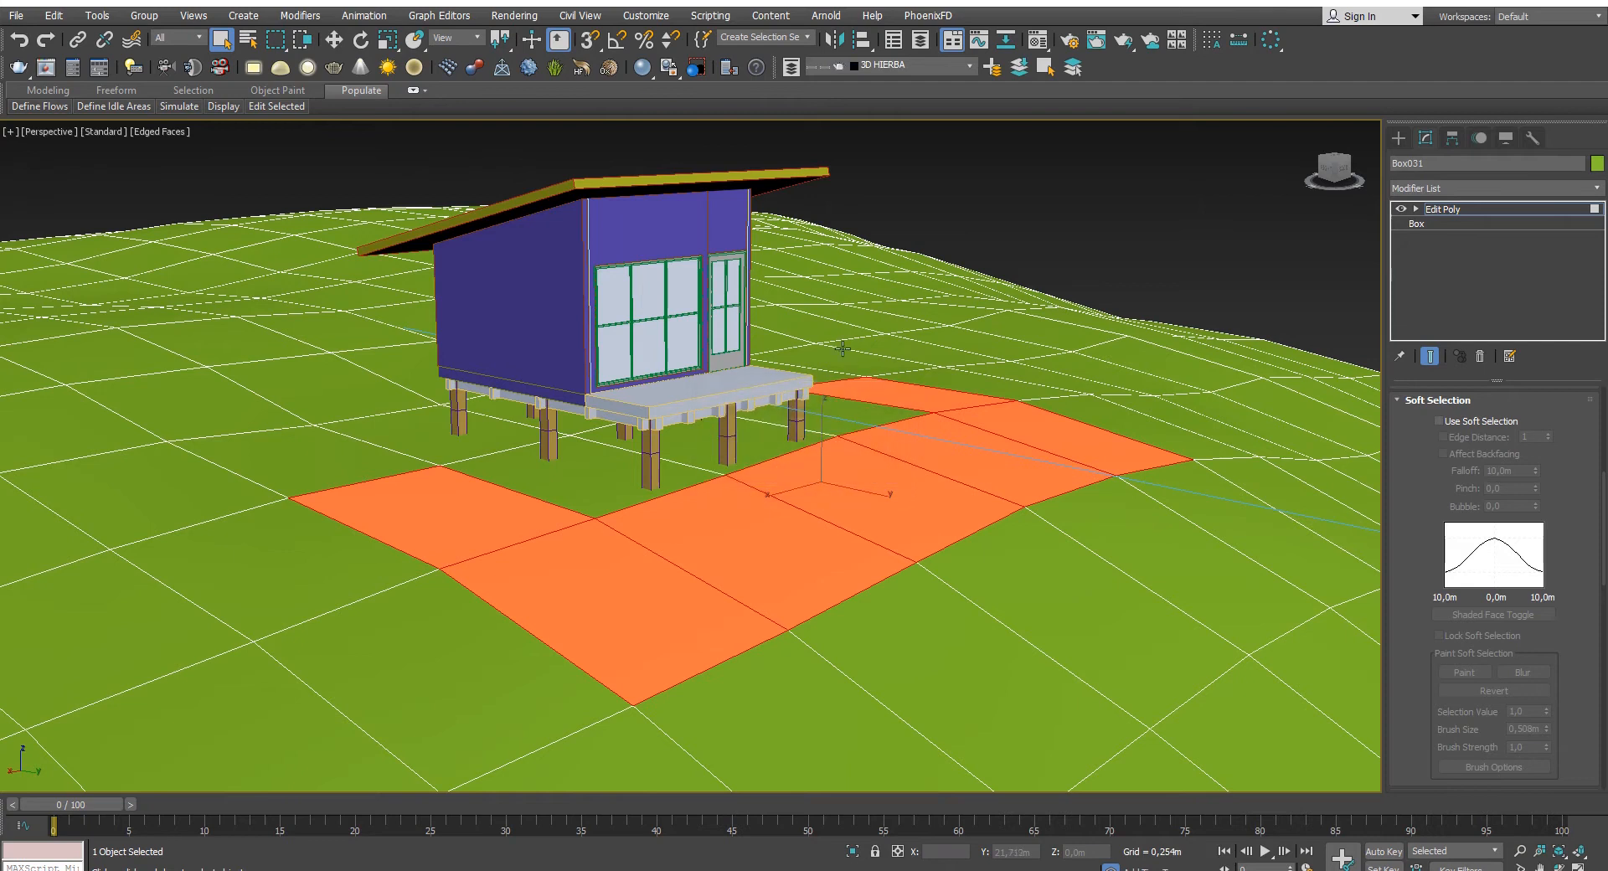
click(936, 210)
mouse_move(875, 450)
middle_down()
mouse_move(786, 472)
mouse_move(932, 476)
mouse_move(887, 471)
middle_up()
scroll(825, 470, down, 3)
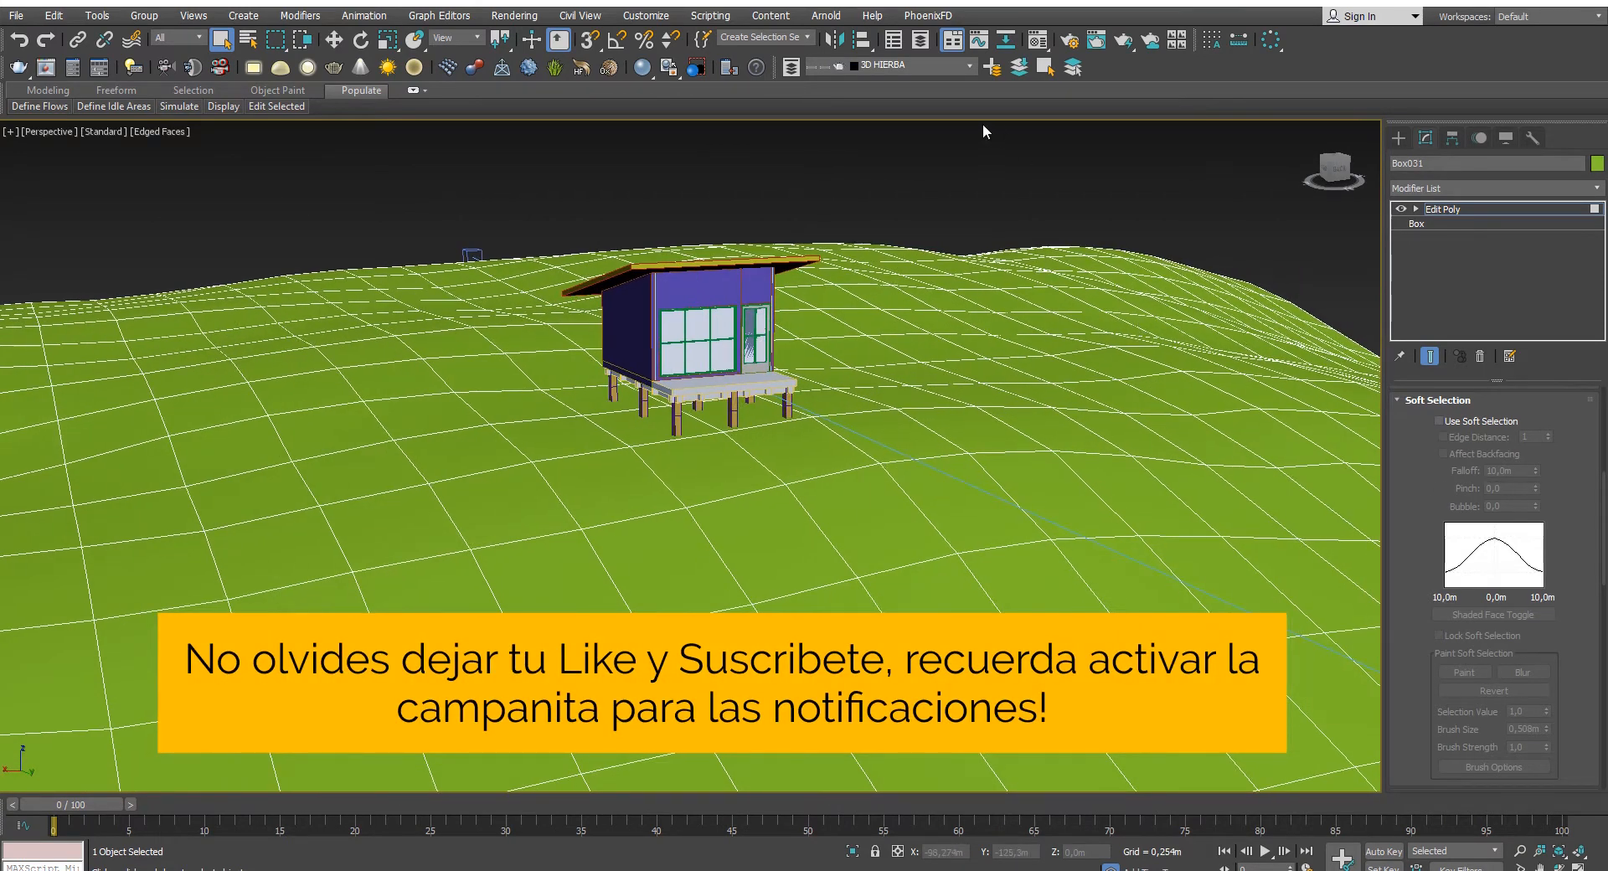
- Set the colour of the 3D HIERBA layer to red
click(856, 67)
click(853, 141)
click(596, 305)
click(580, 304)
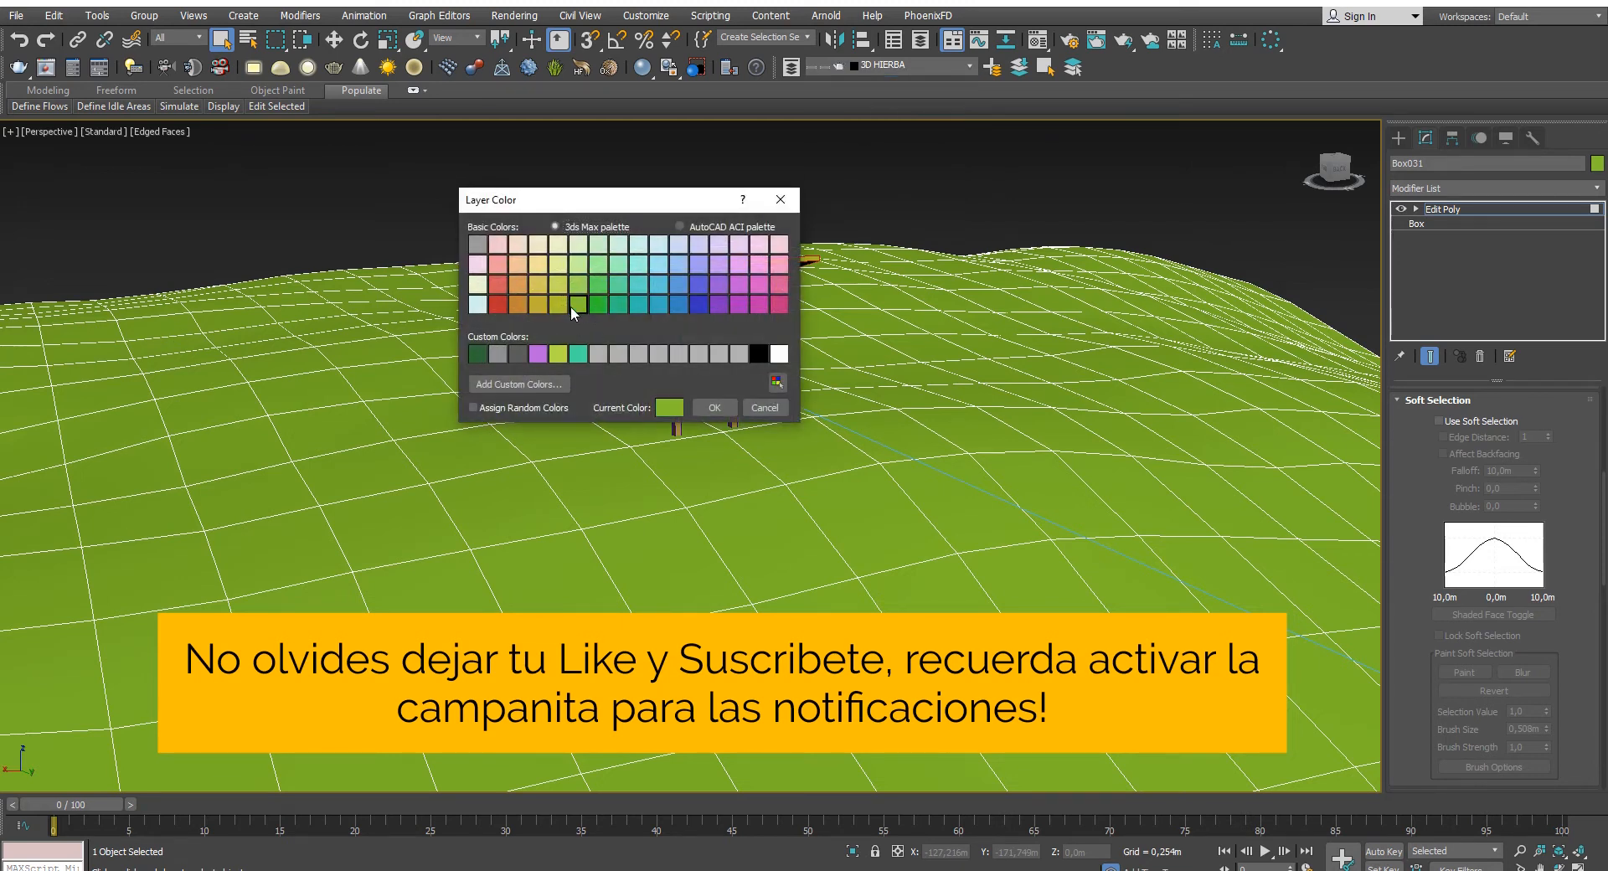
click(498, 304)
click(715, 408)
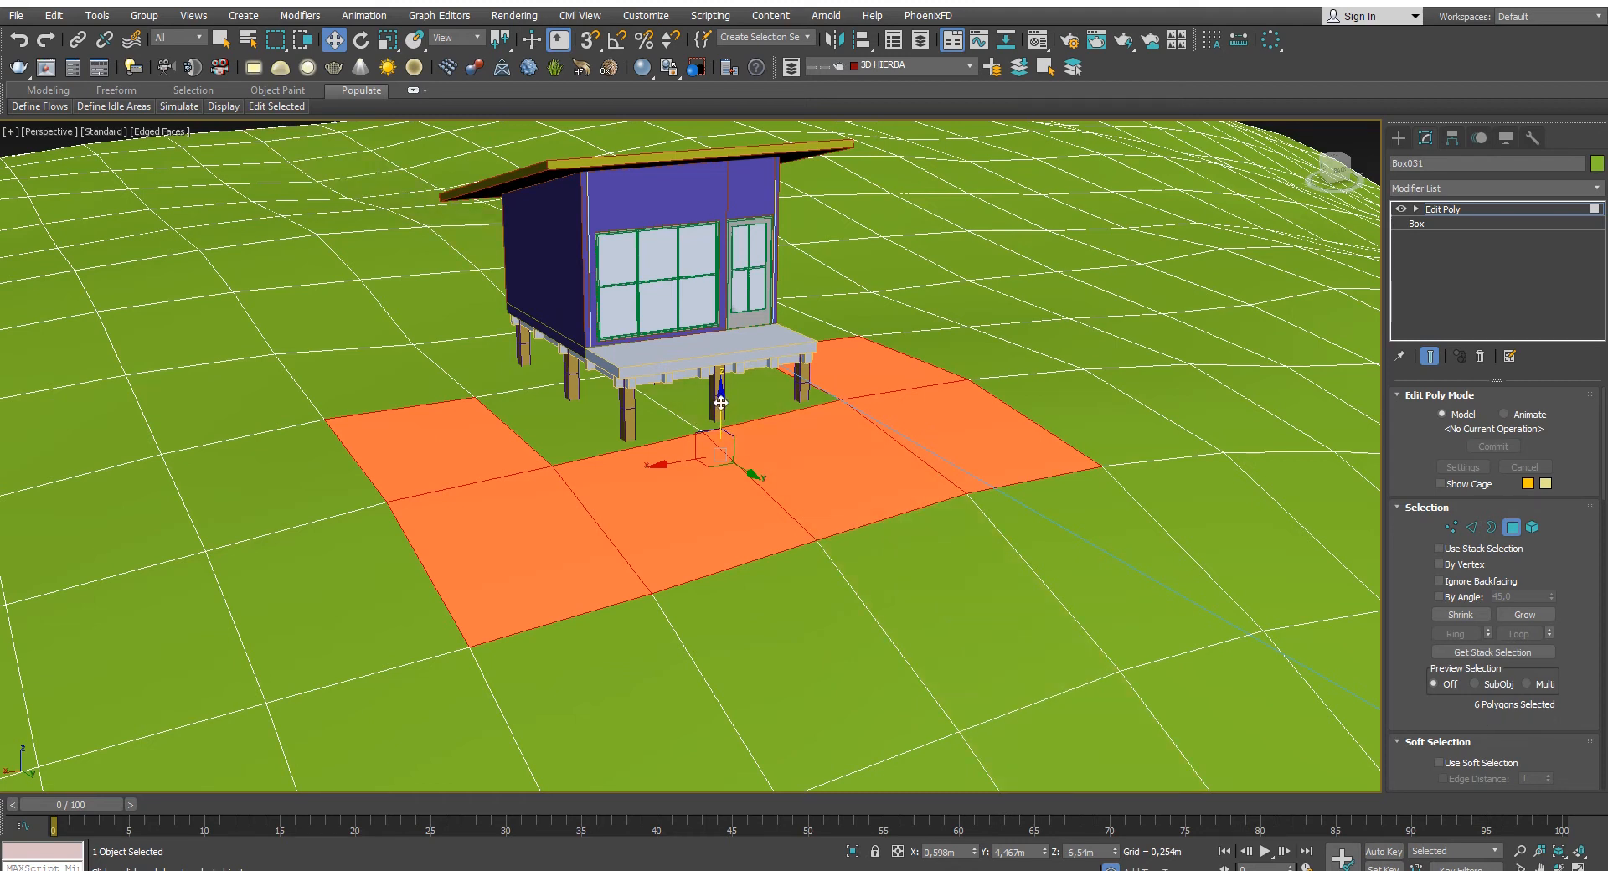
- Clone the six selected terrain polygons to a separate object, raised about 1.06 m above the ground
drag(720, 403, 718, 335)
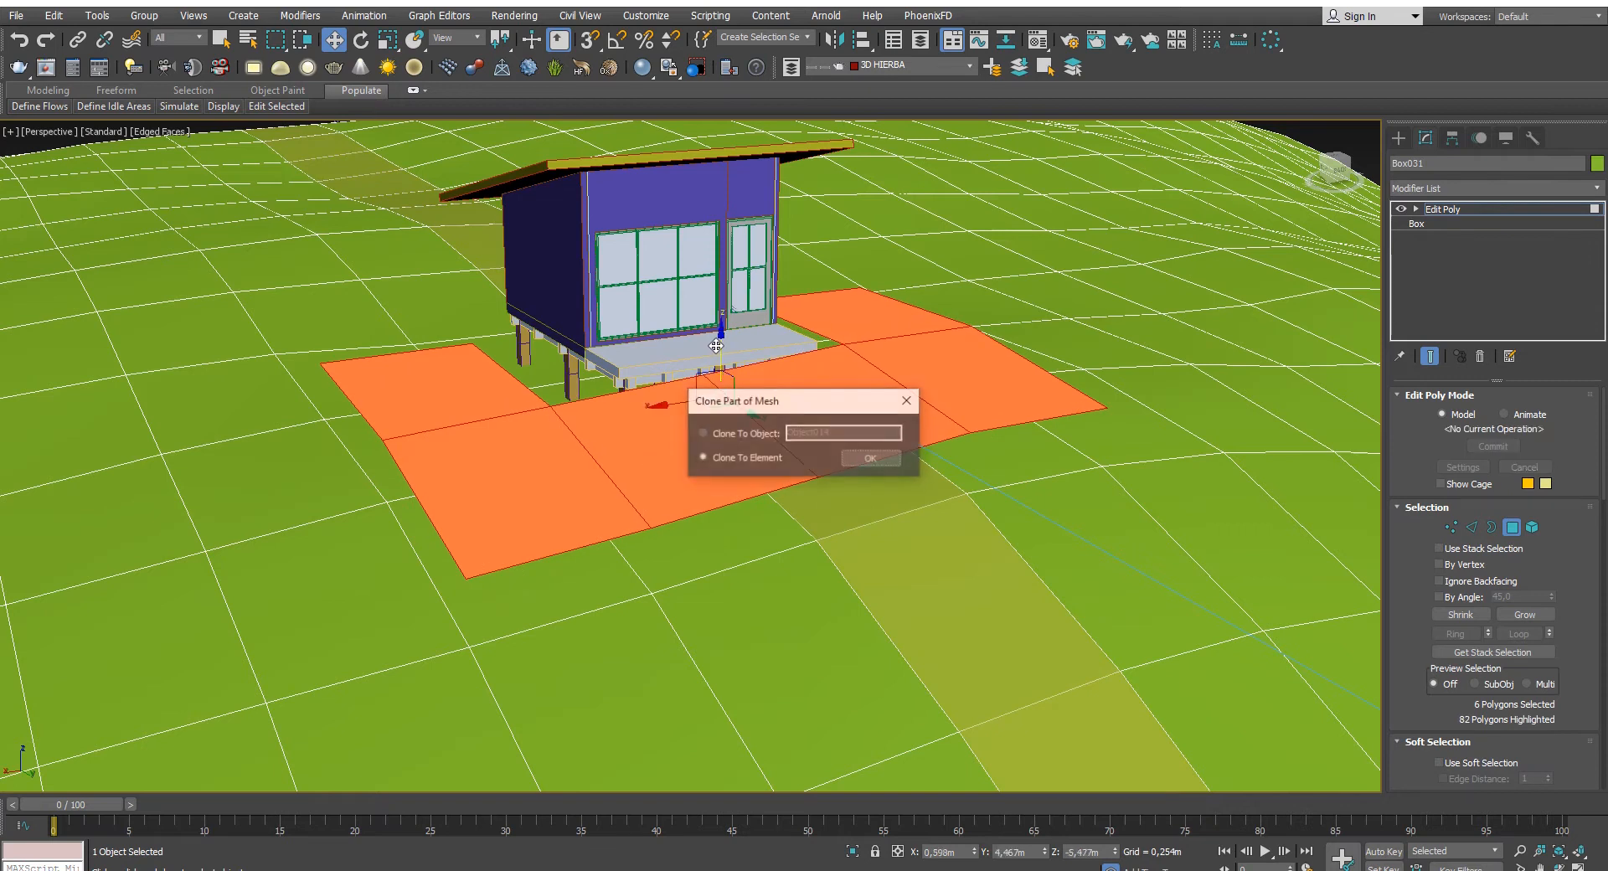
click(707, 434)
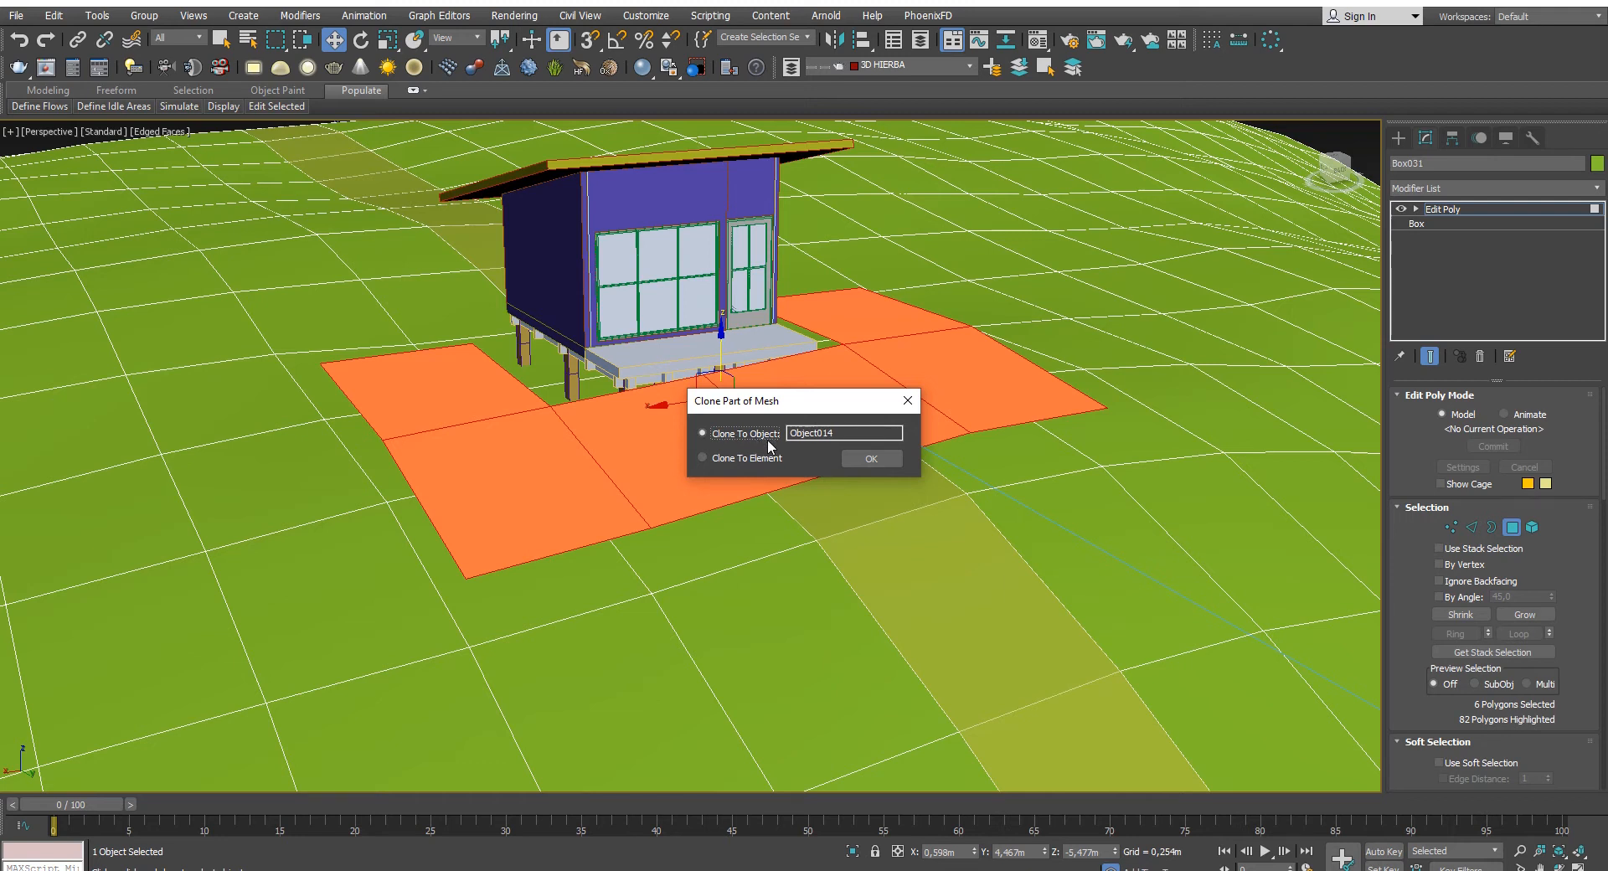
click(869, 460)
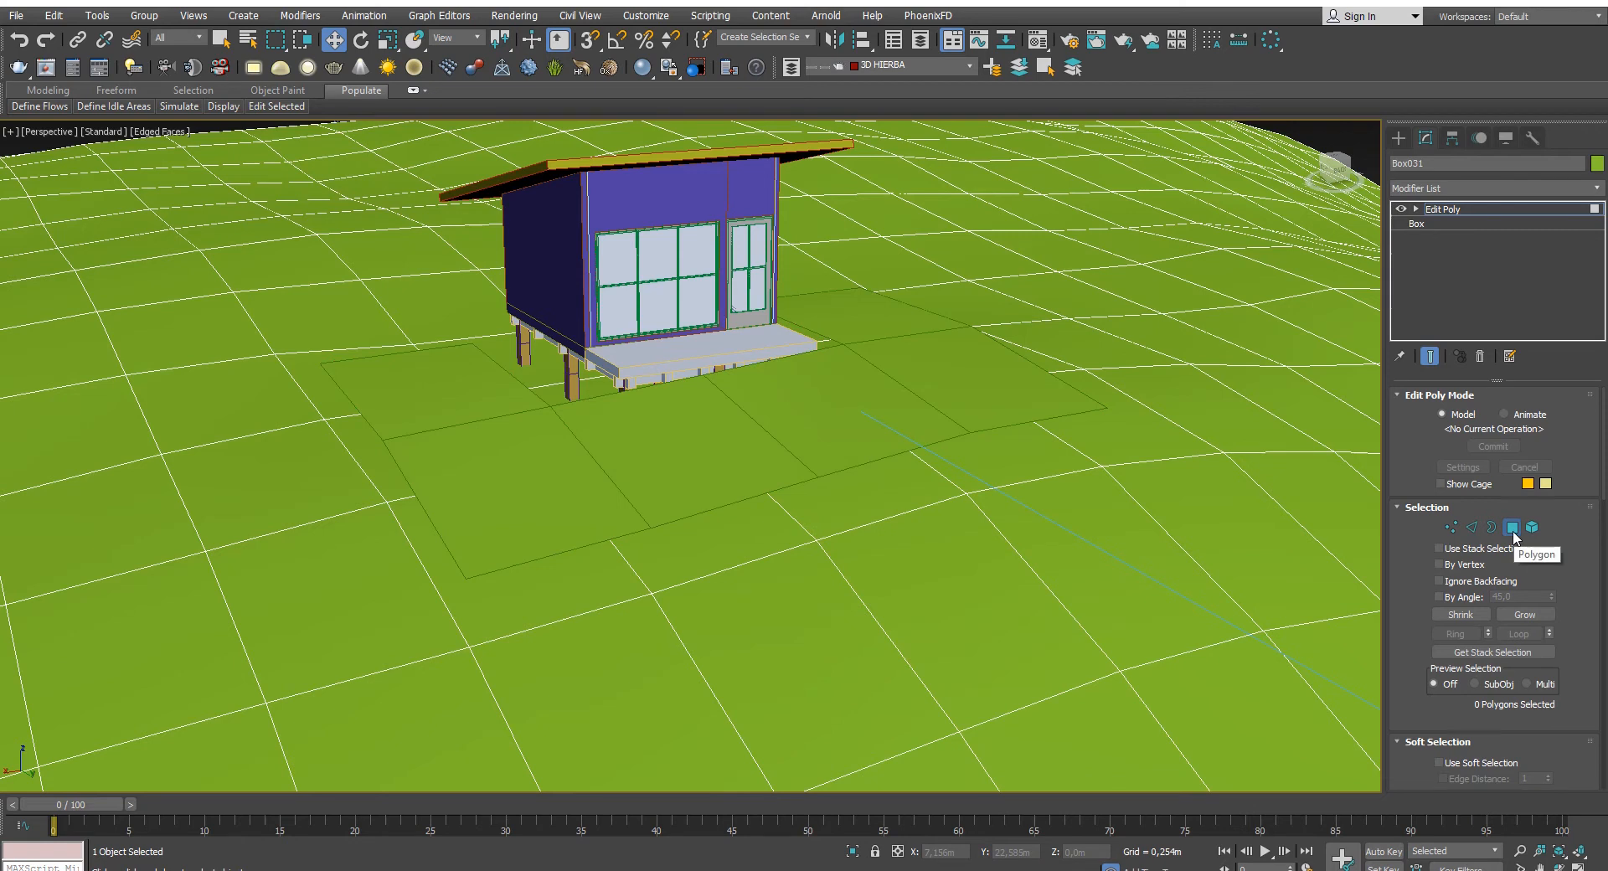
- Check individual terrain polygons beside the cloned patch and leave polygon editing on the terrain
click(1114, 586)
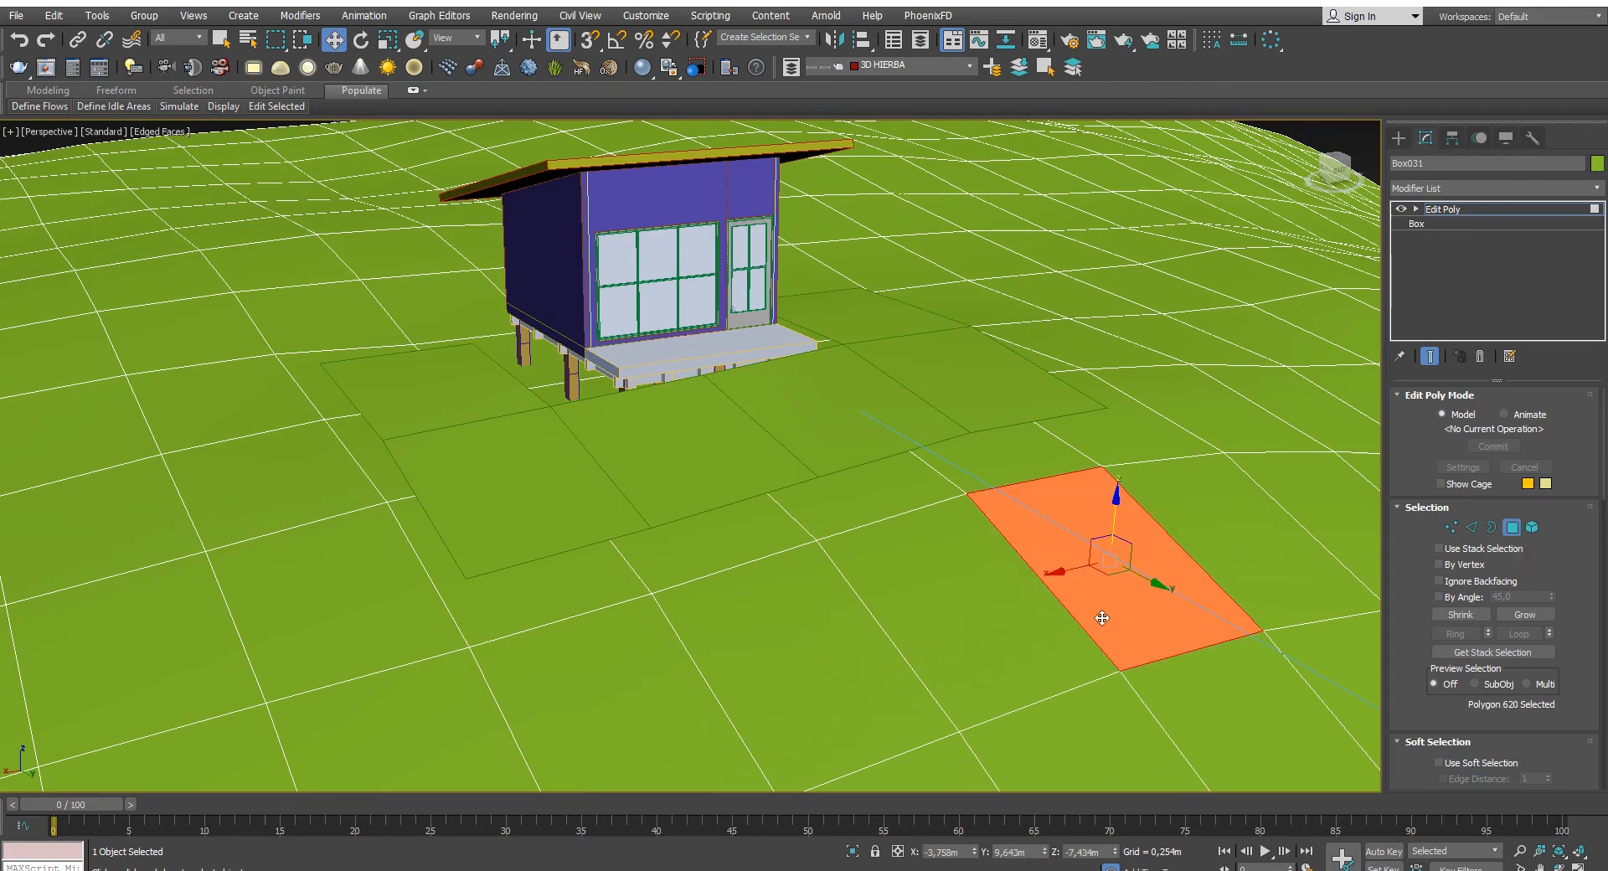
click(1016, 674)
click(1187, 659)
click(1131, 611)
click(1512, 526)
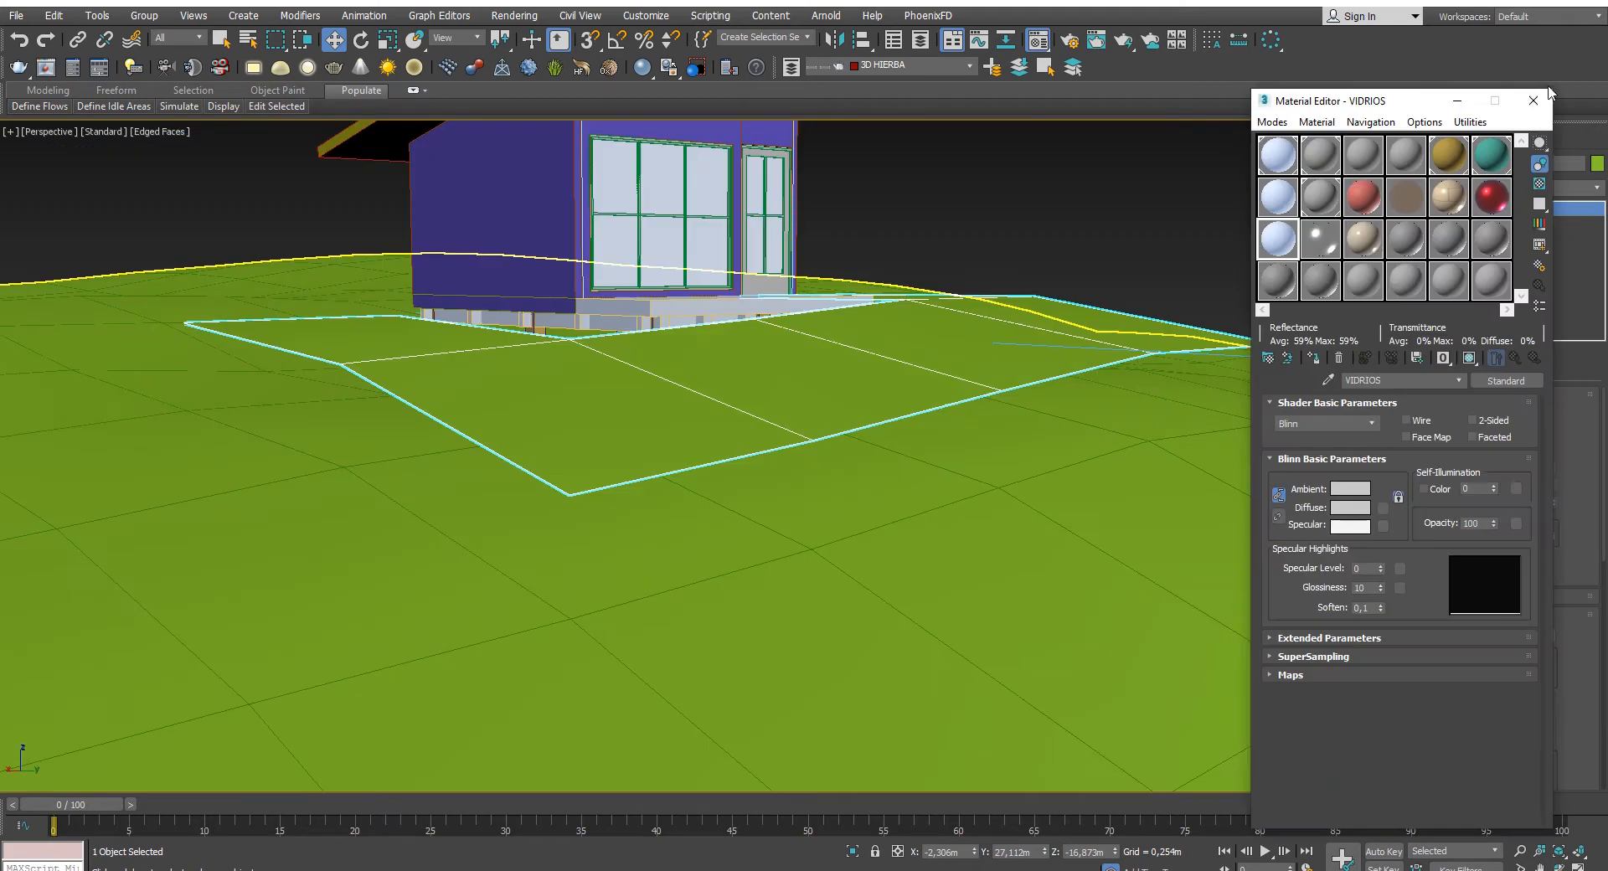
- Select the cloned patch in front of the house and lower it about 1.06 m onto the terrain surface using 3D snap
click(1533, 100)
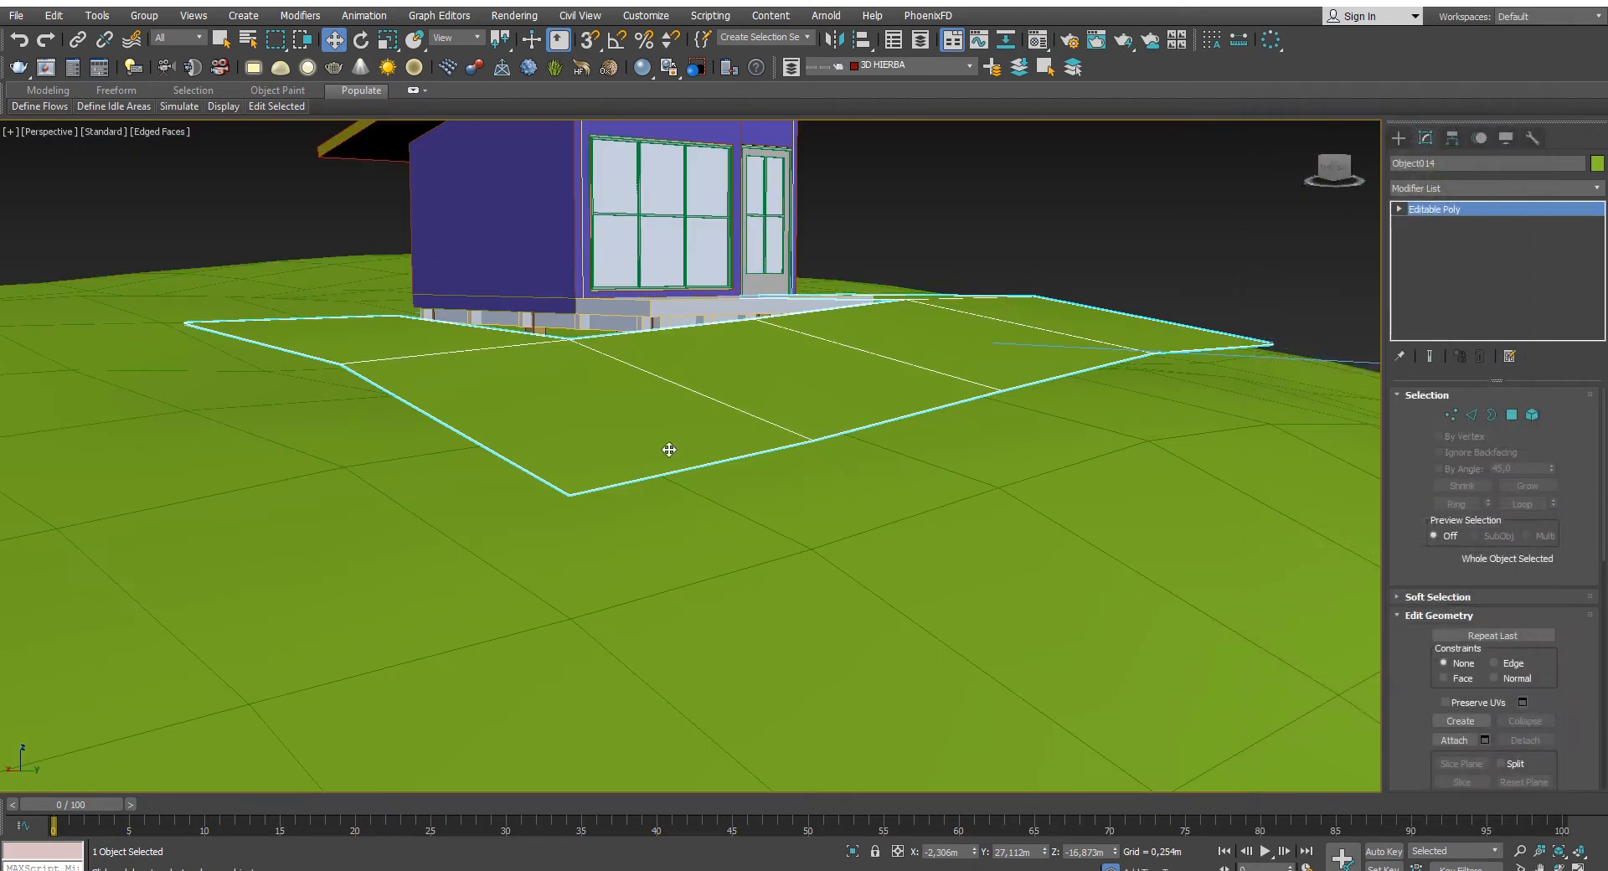
scroll(573, 461, down, 3)
click(831, 315)
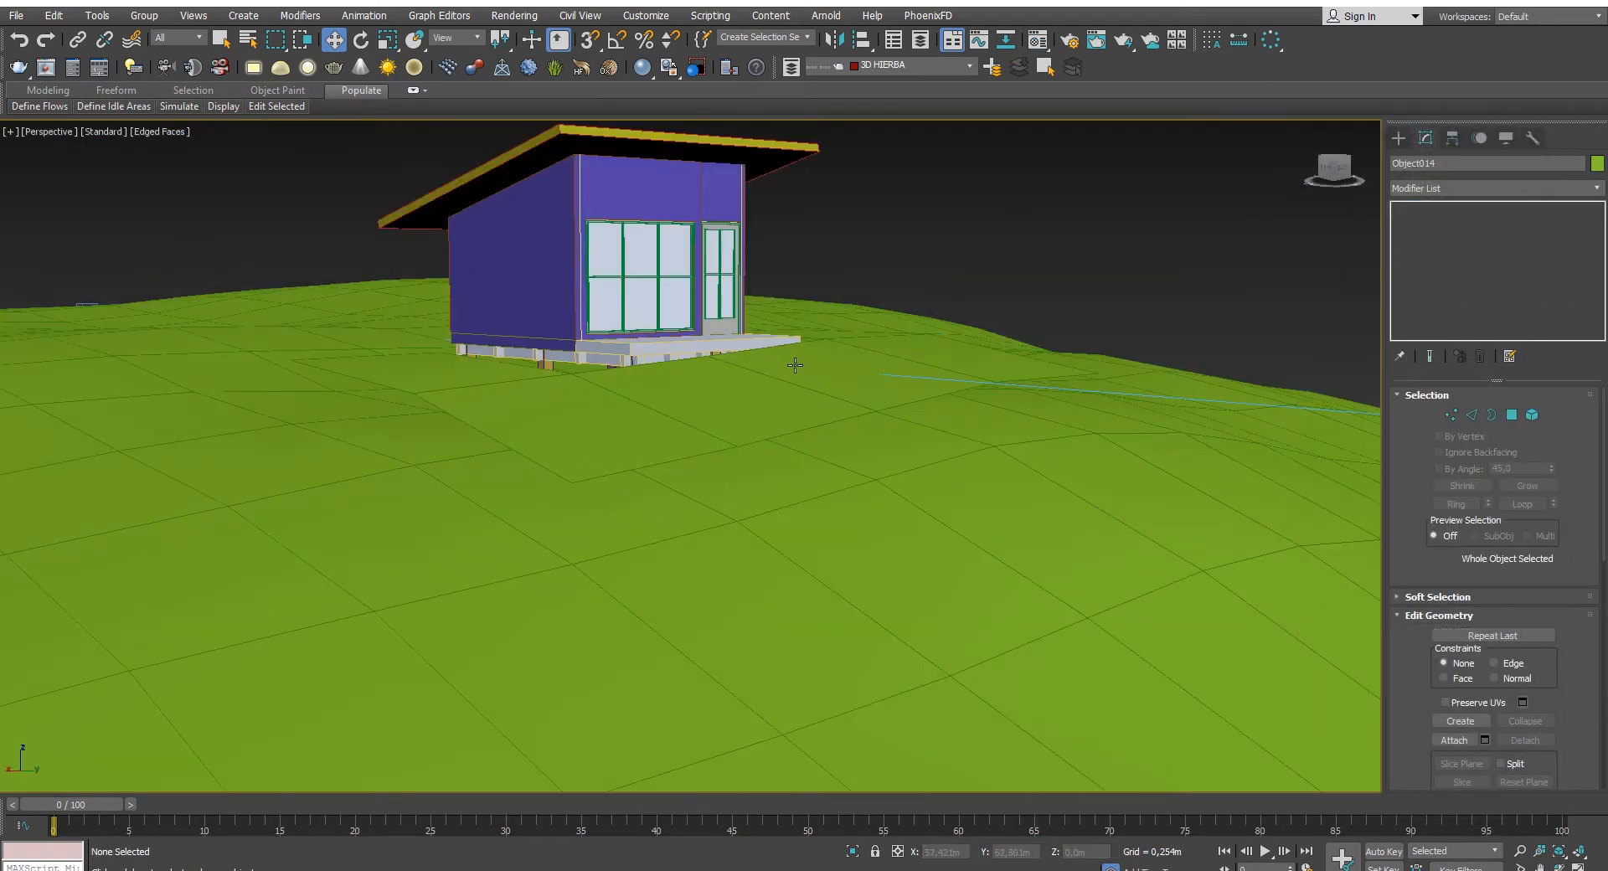
click(780, 393)
alt+middle_drag(780, 393, 753, 413)
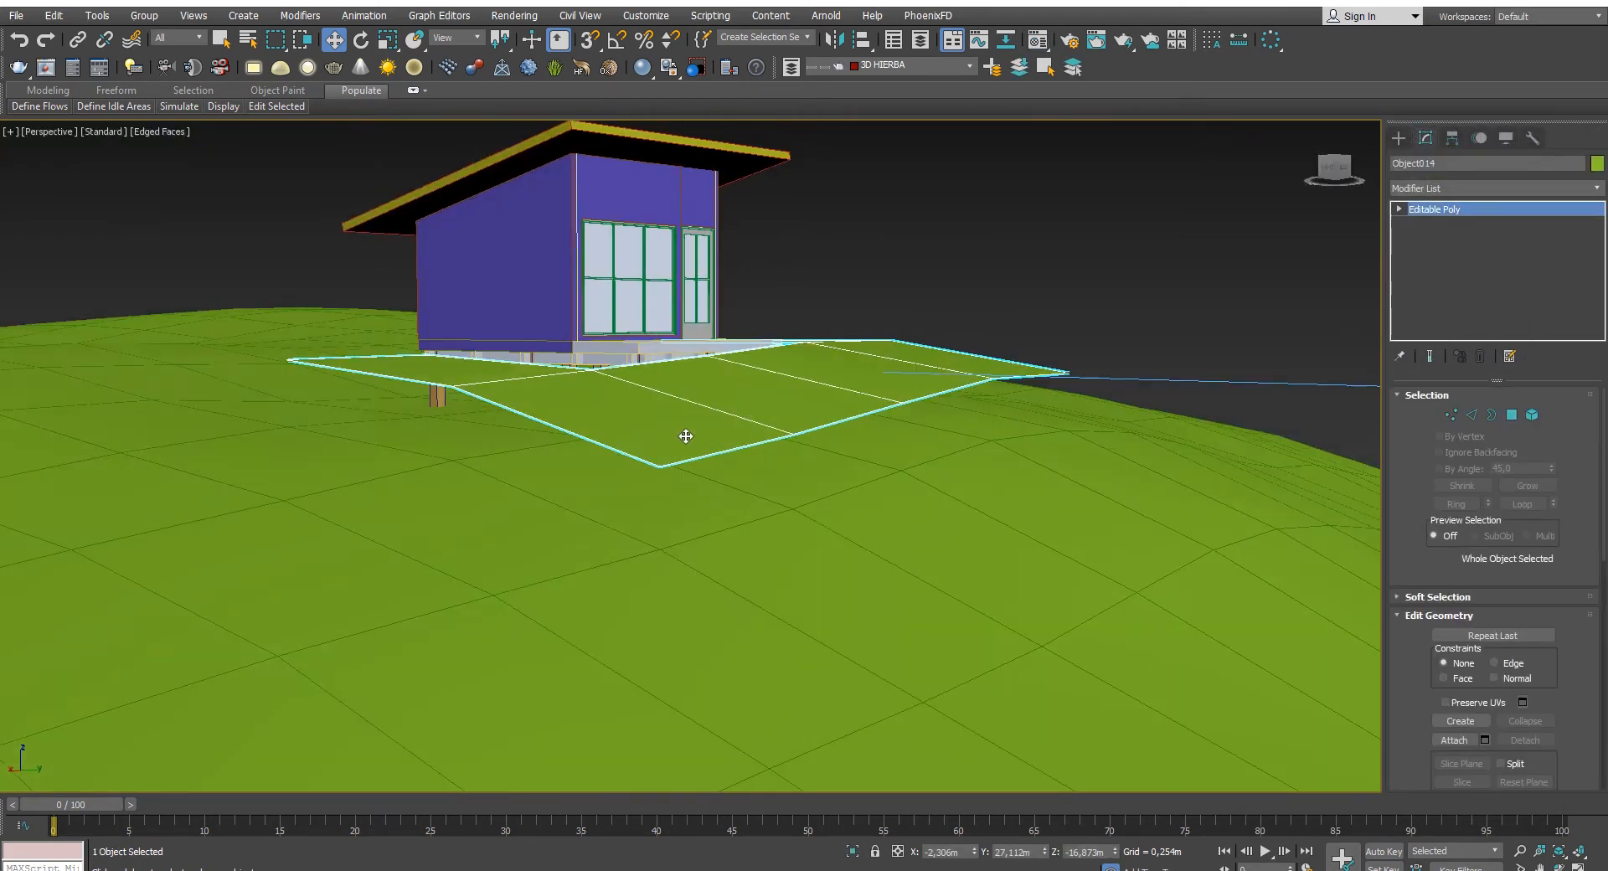
key(s)
drag(661, 462, 665, 544)
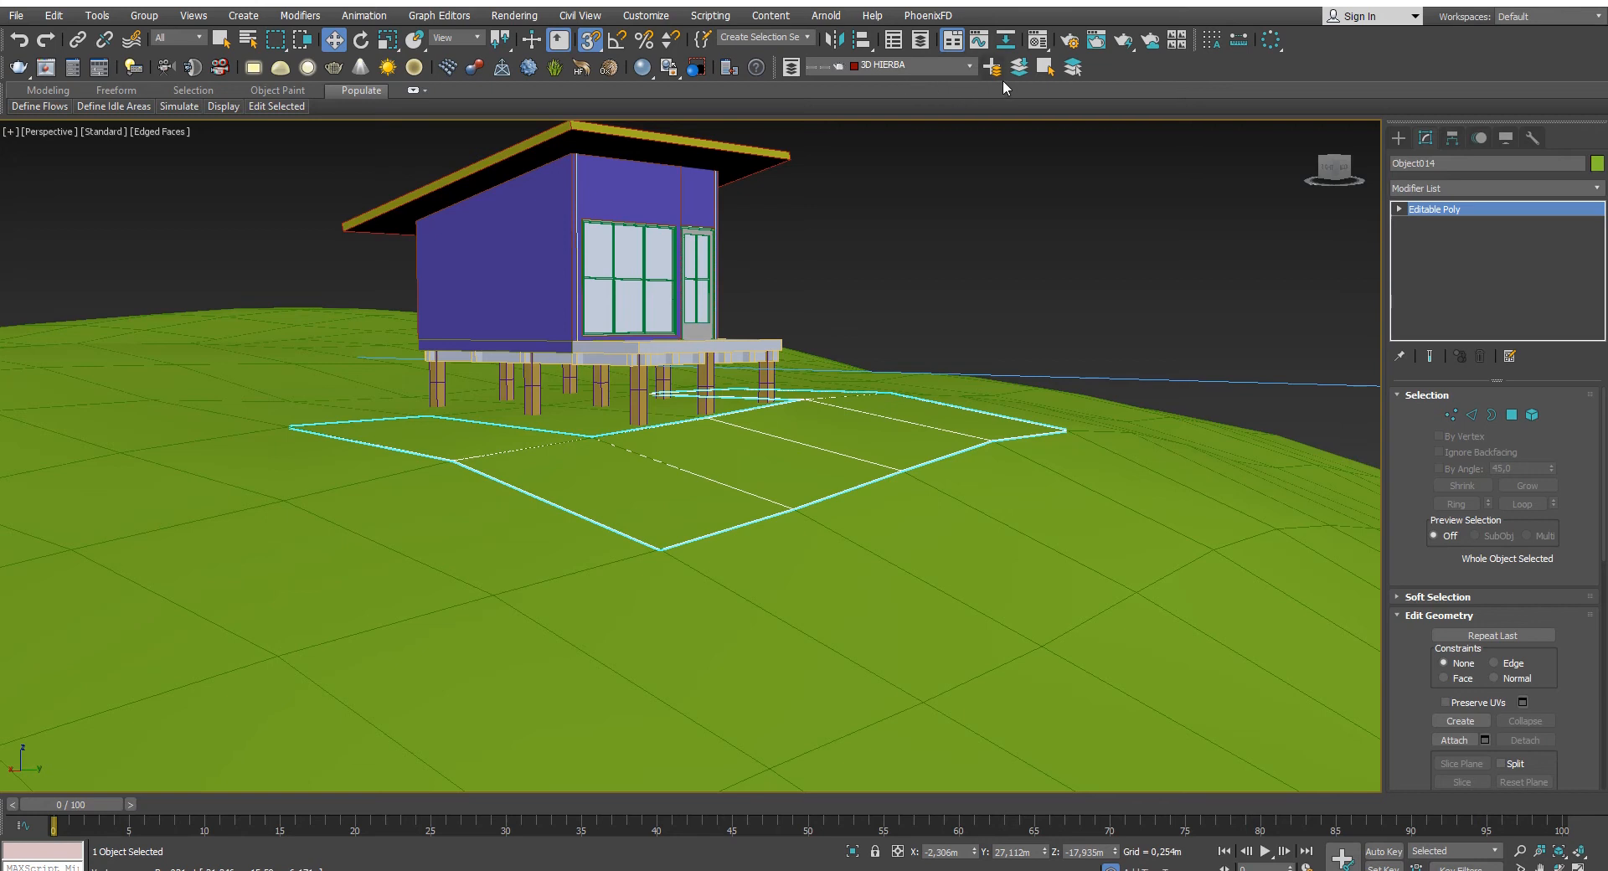
- Move the cloned patch to the 3D HIERBA layer and open its object colour settings
click(912, 67)
click(887, 143)
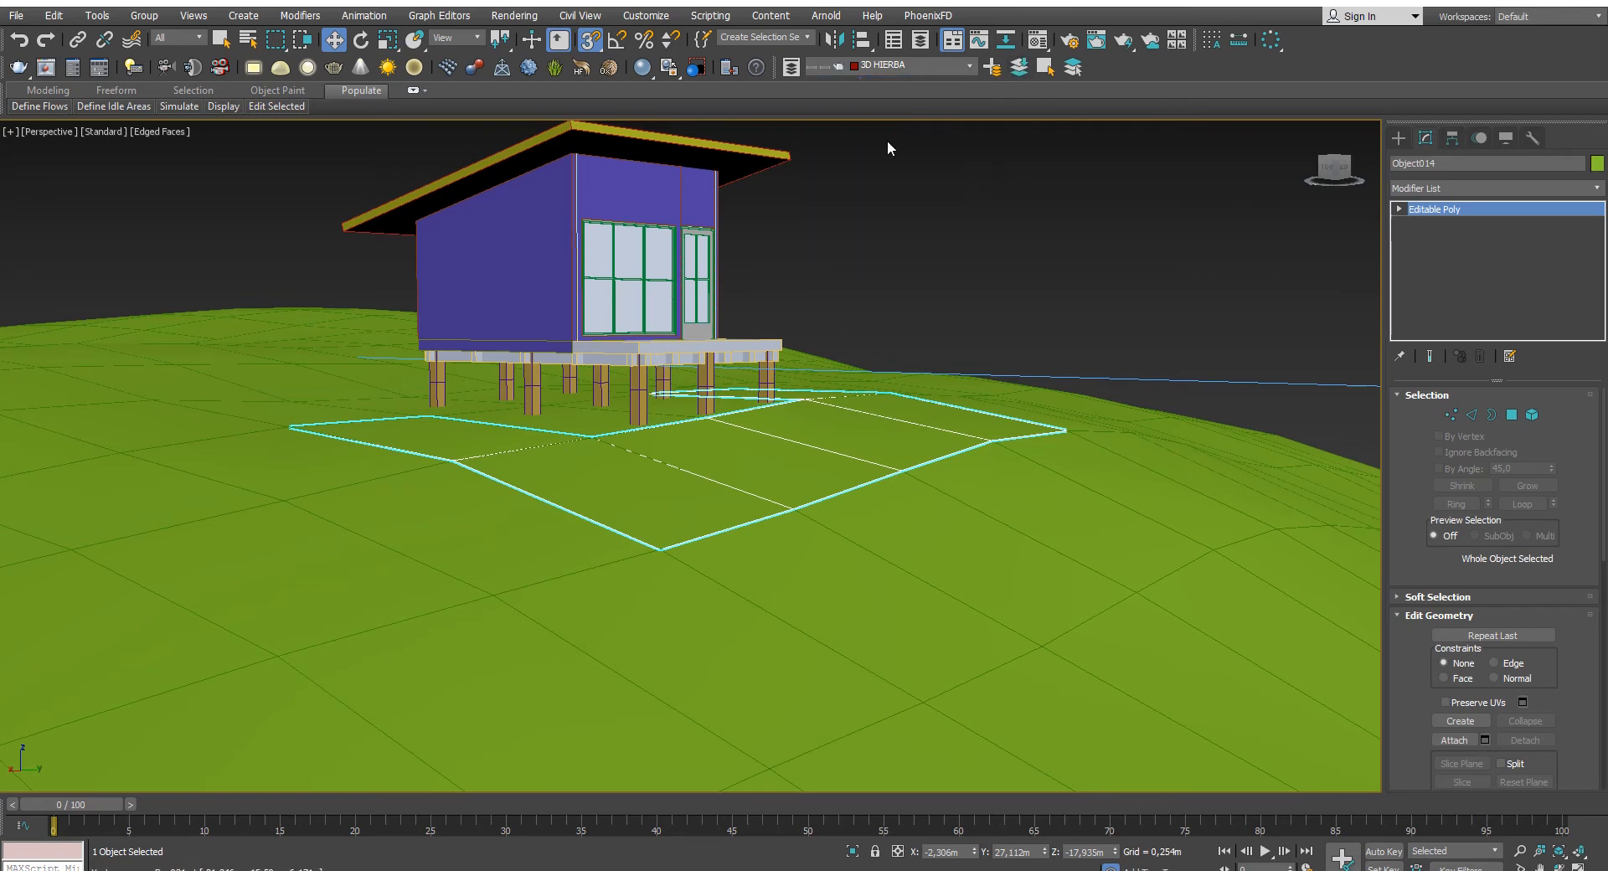
click(1019, 67)
click(1597, 164)
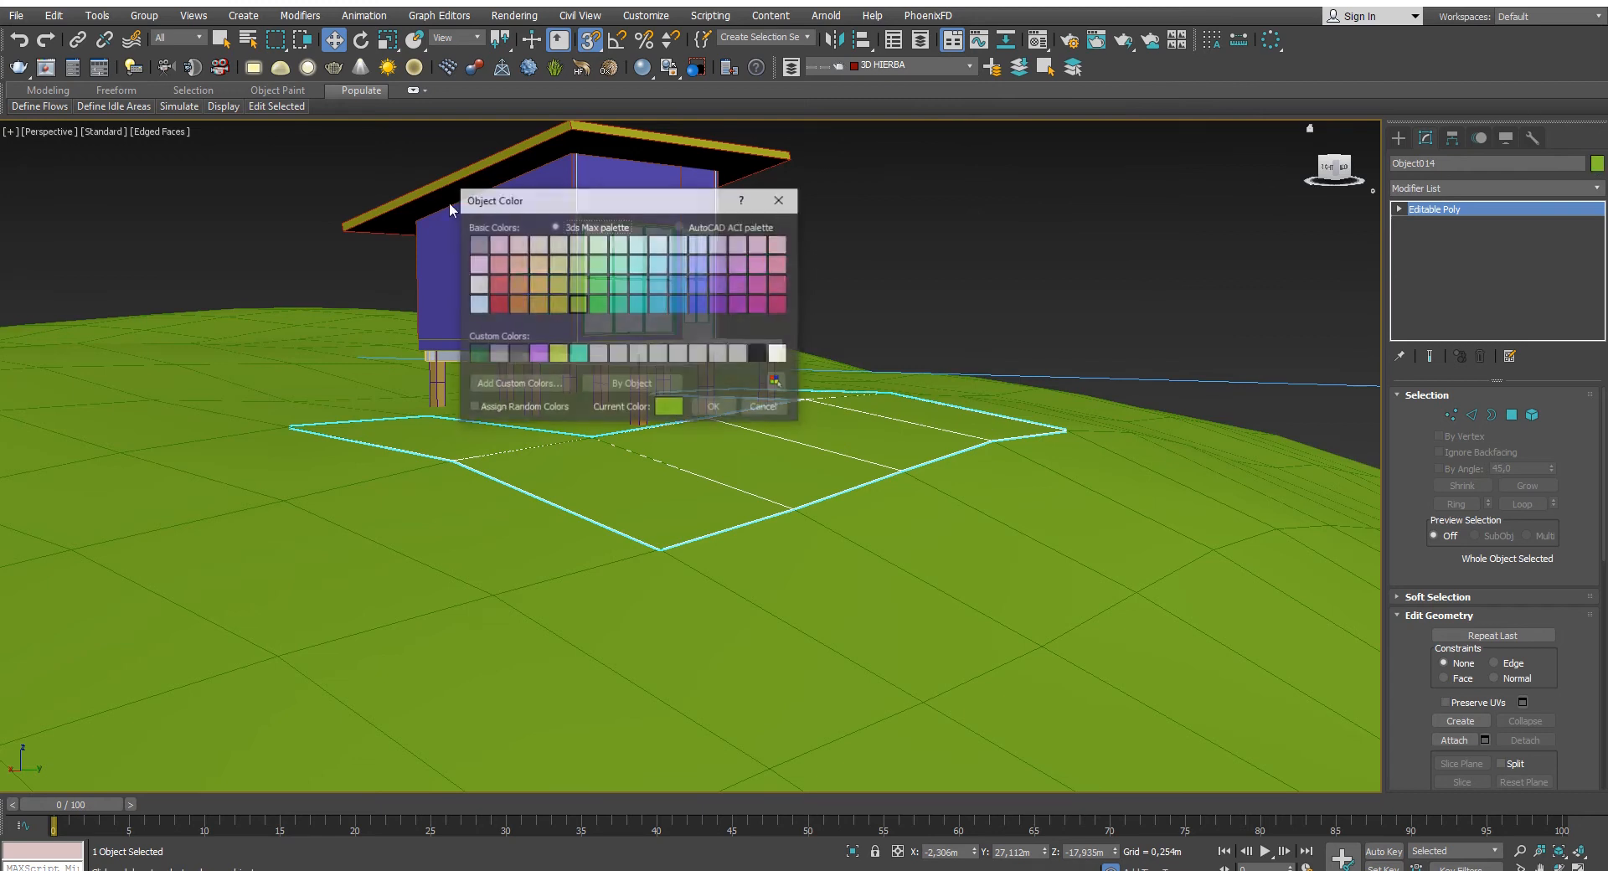
- Change the object color of the terrain patch around the house to red and check it by reselecting the patch
click(499, 304)
click(730, 407)
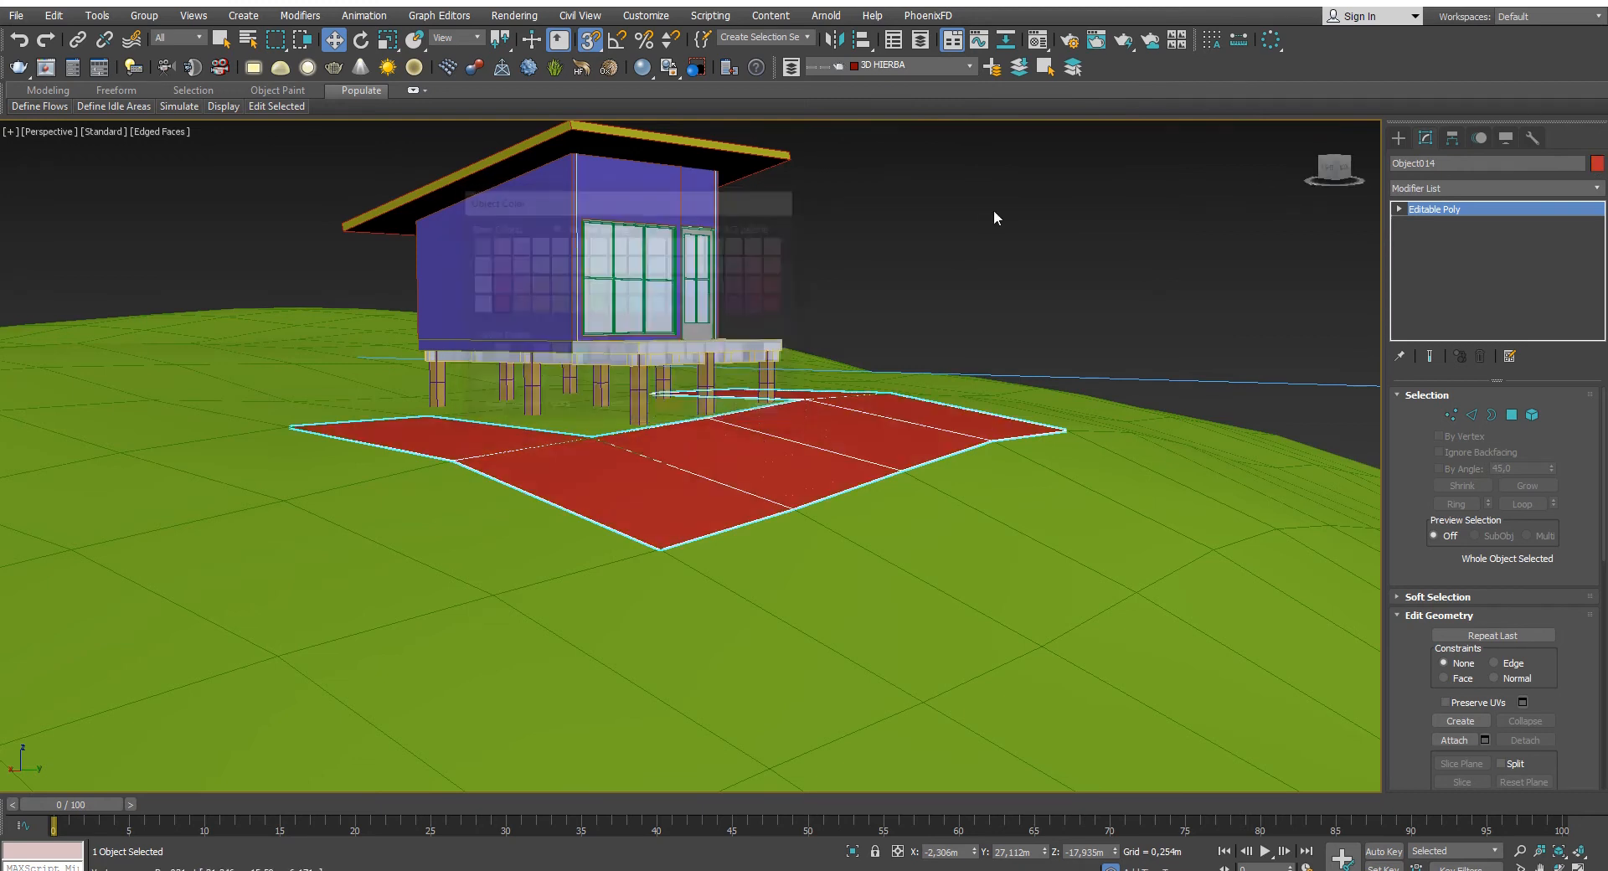
click(993, 211)
alt+middle_drag(908, 334, 797, 536)
click(797, 536)
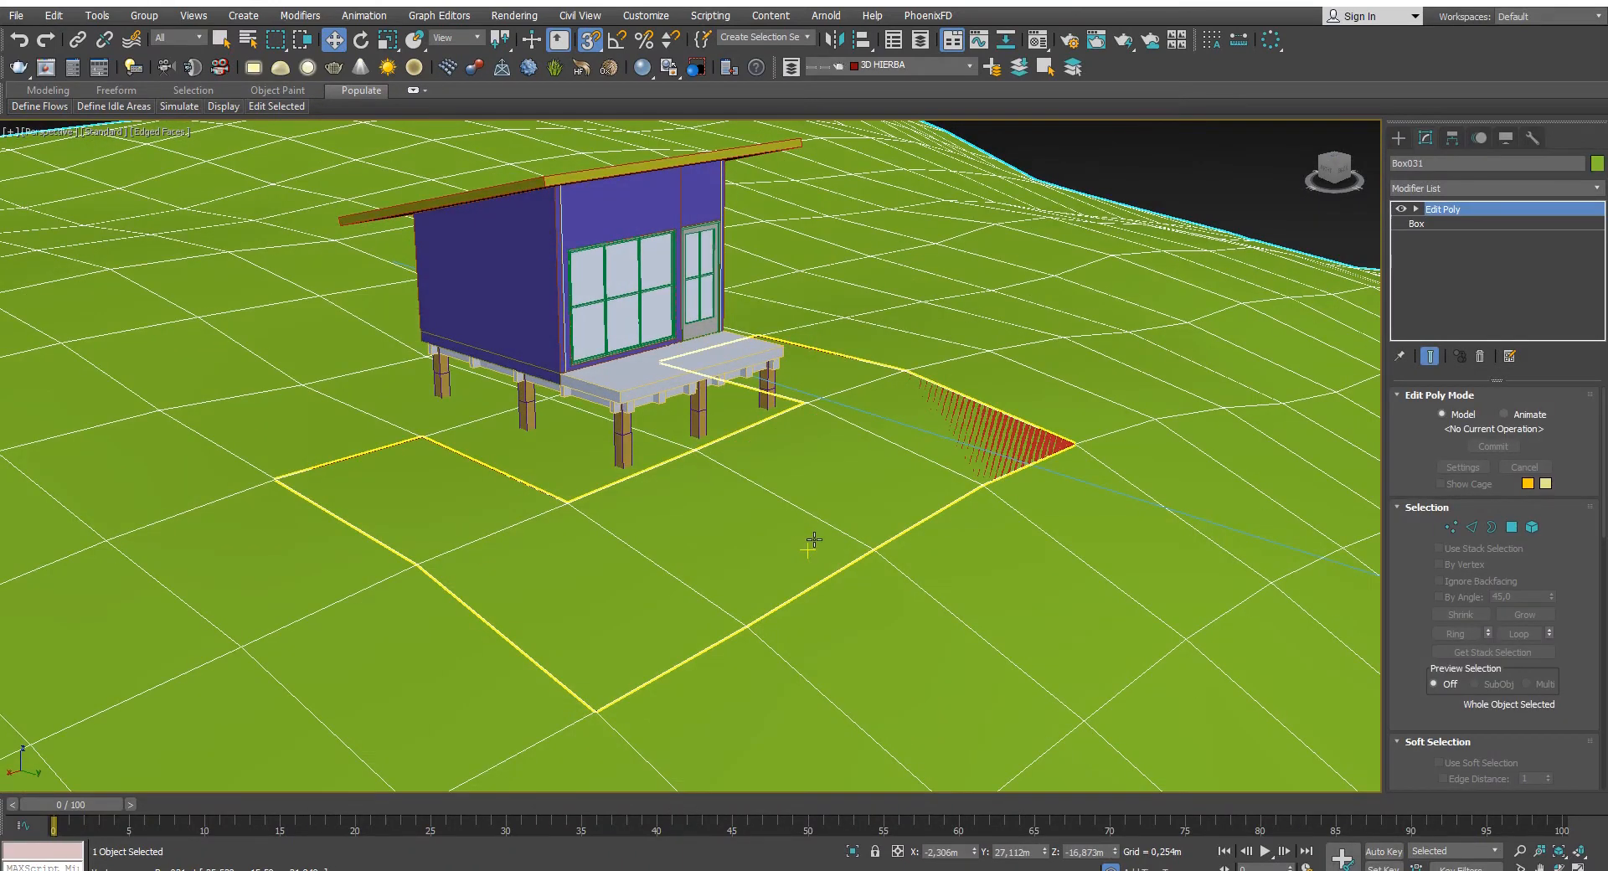
click(1252, 134)
click(953, 498)
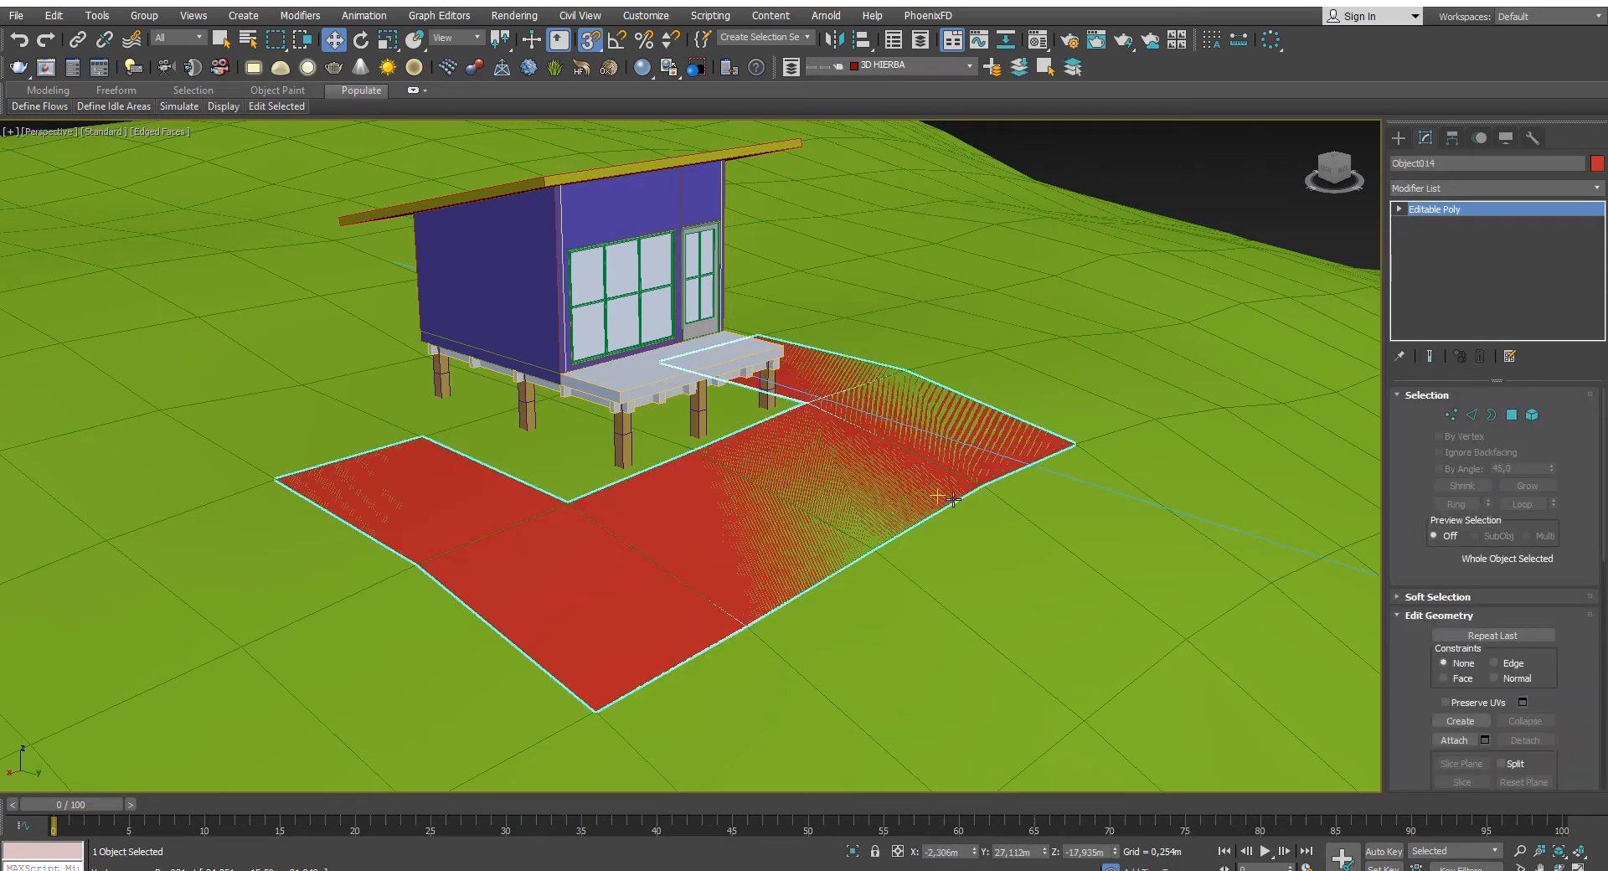
- Turn snapping off and raise the red patch about 1.93 m above the terrain
key(s)
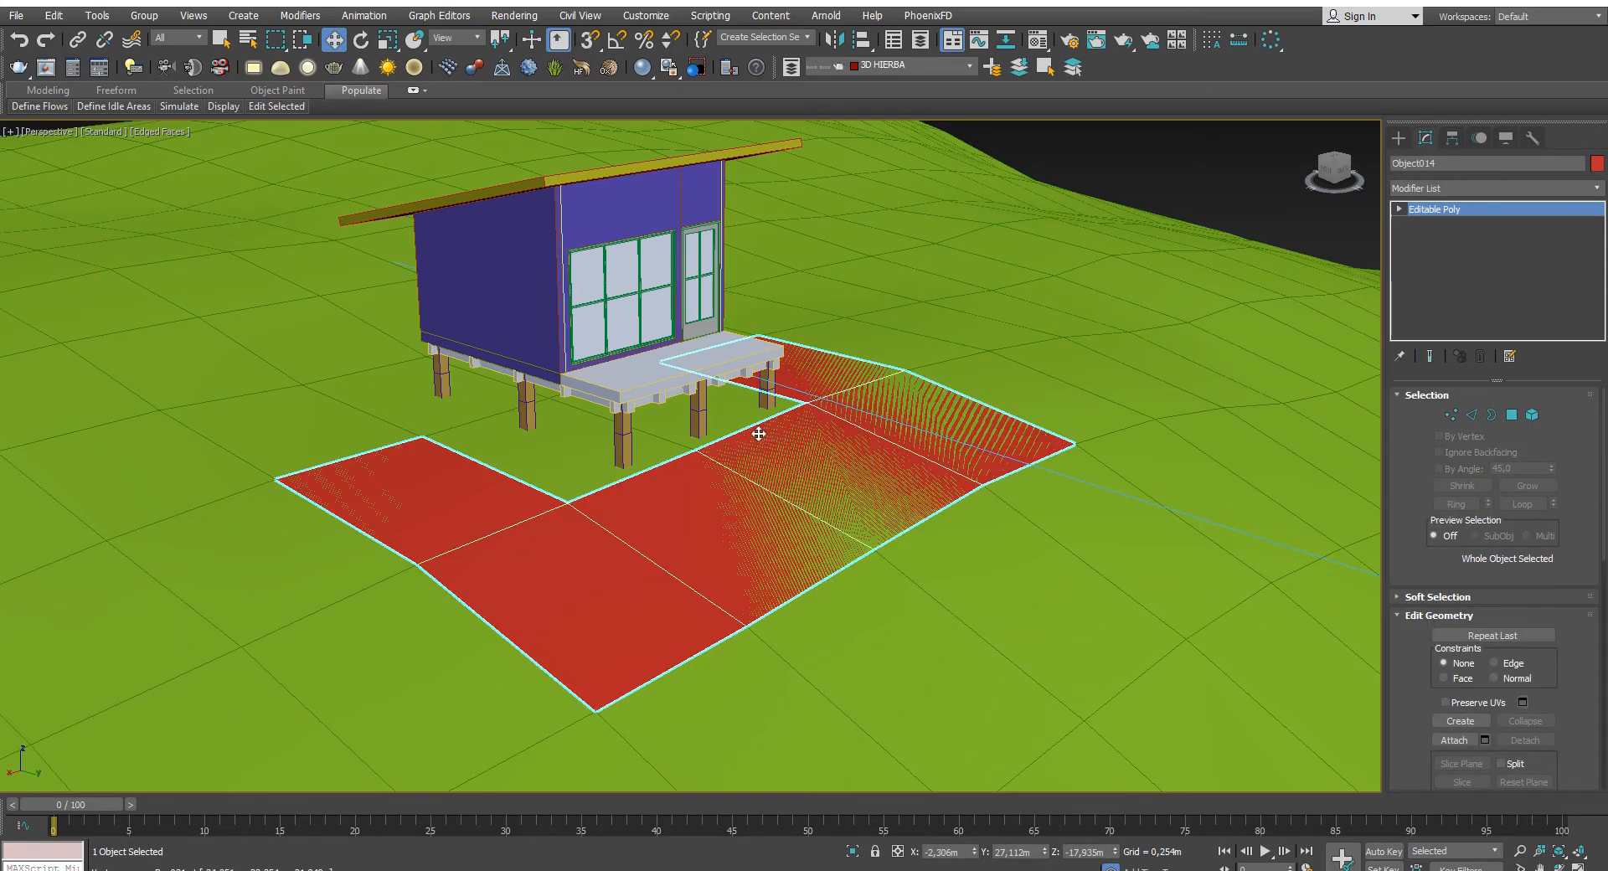
alt+drag(1026, 453, 1013, 423)
alt+middle_drag(1013, 422, 975, 268)
scroll(973, 260, down, 5)
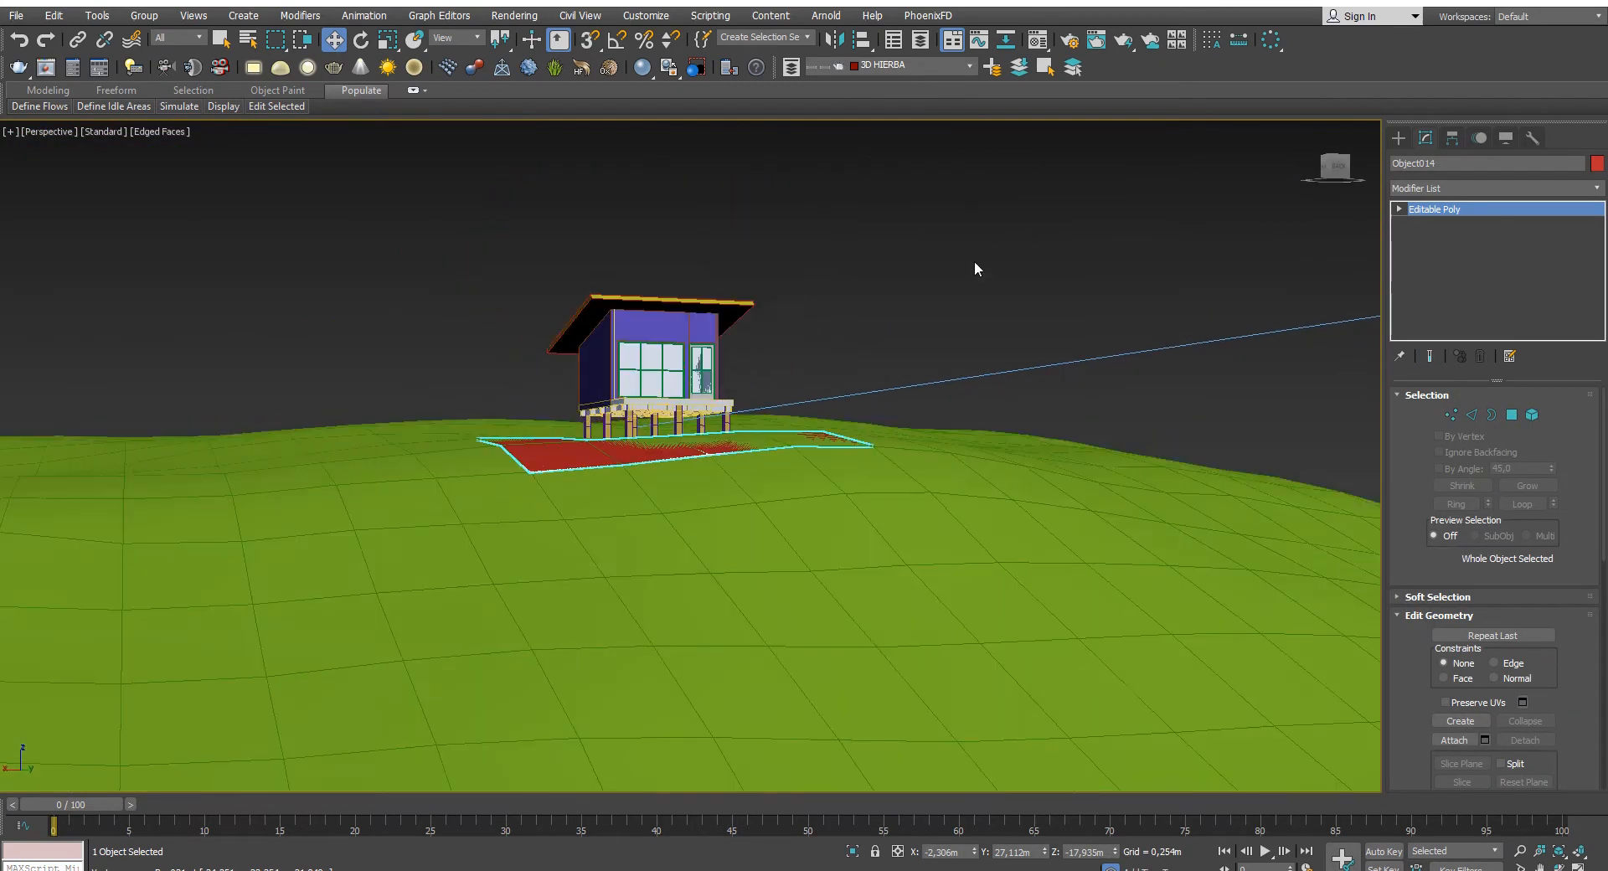
click(973, 260)
click(615, 463)
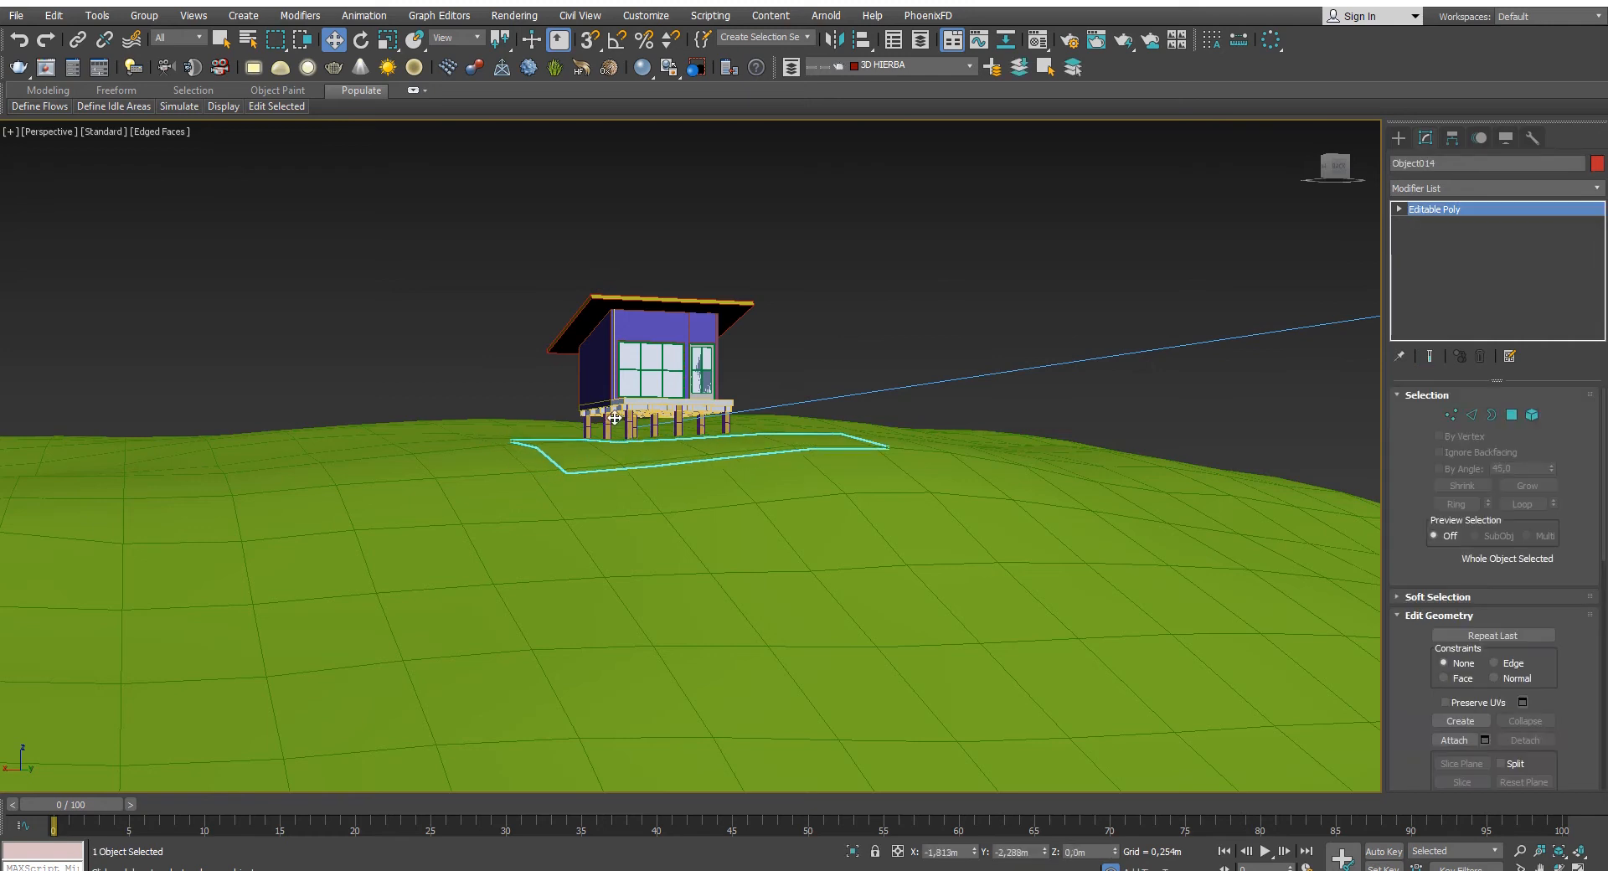
scroll(612, 444, down, 8)
alt+middle_drag(660, 479, 674, 500)
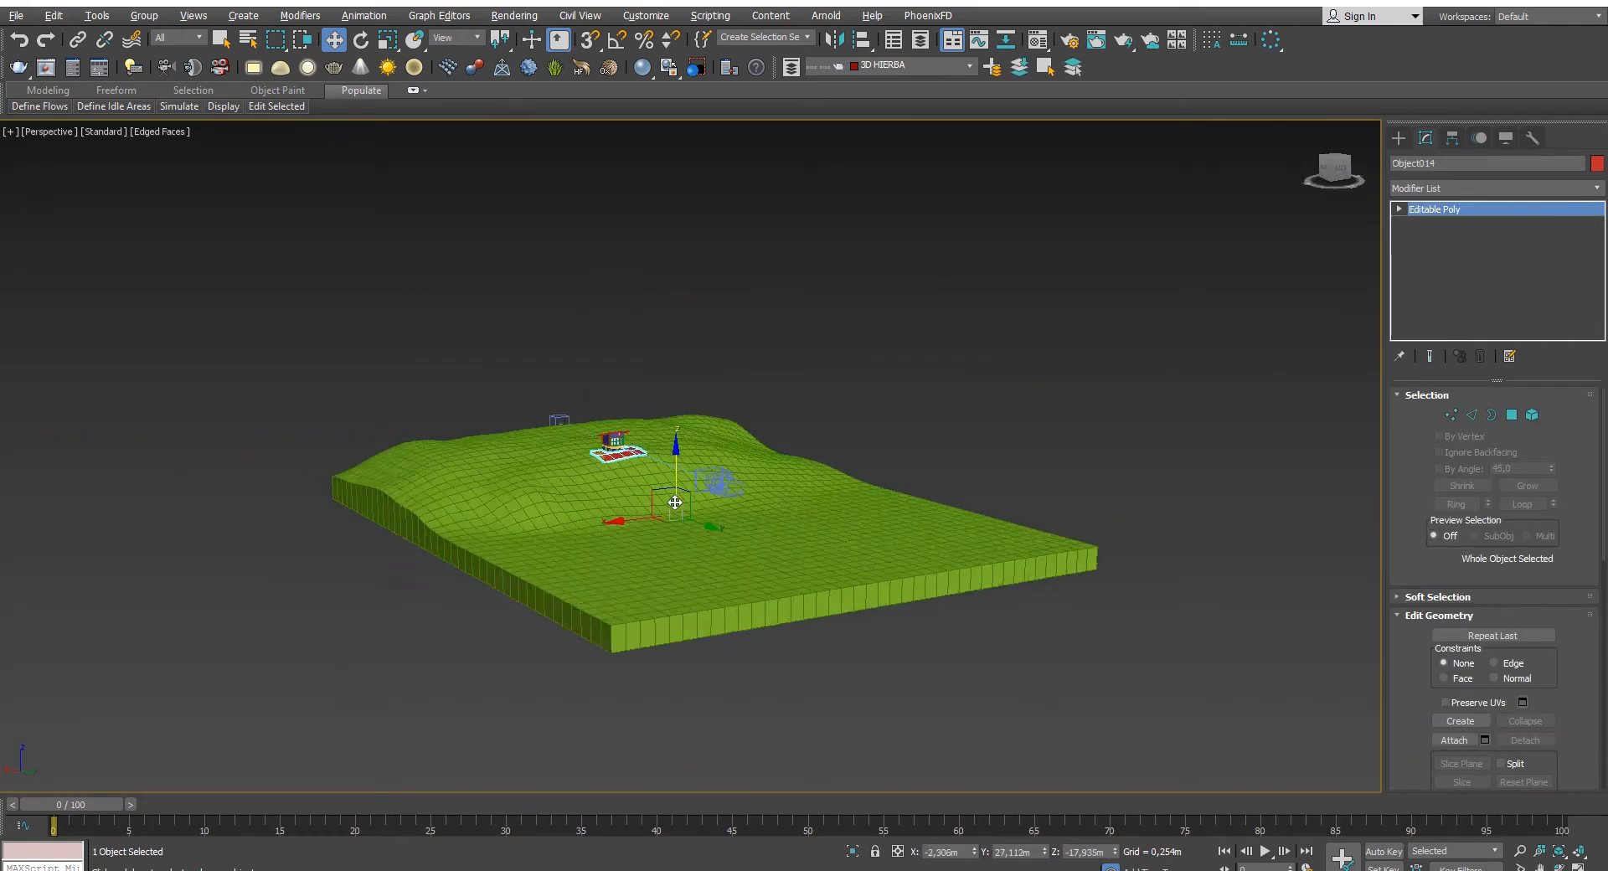
scroll(673, 476, up, 2)
scroll(601, 500, up, 6)
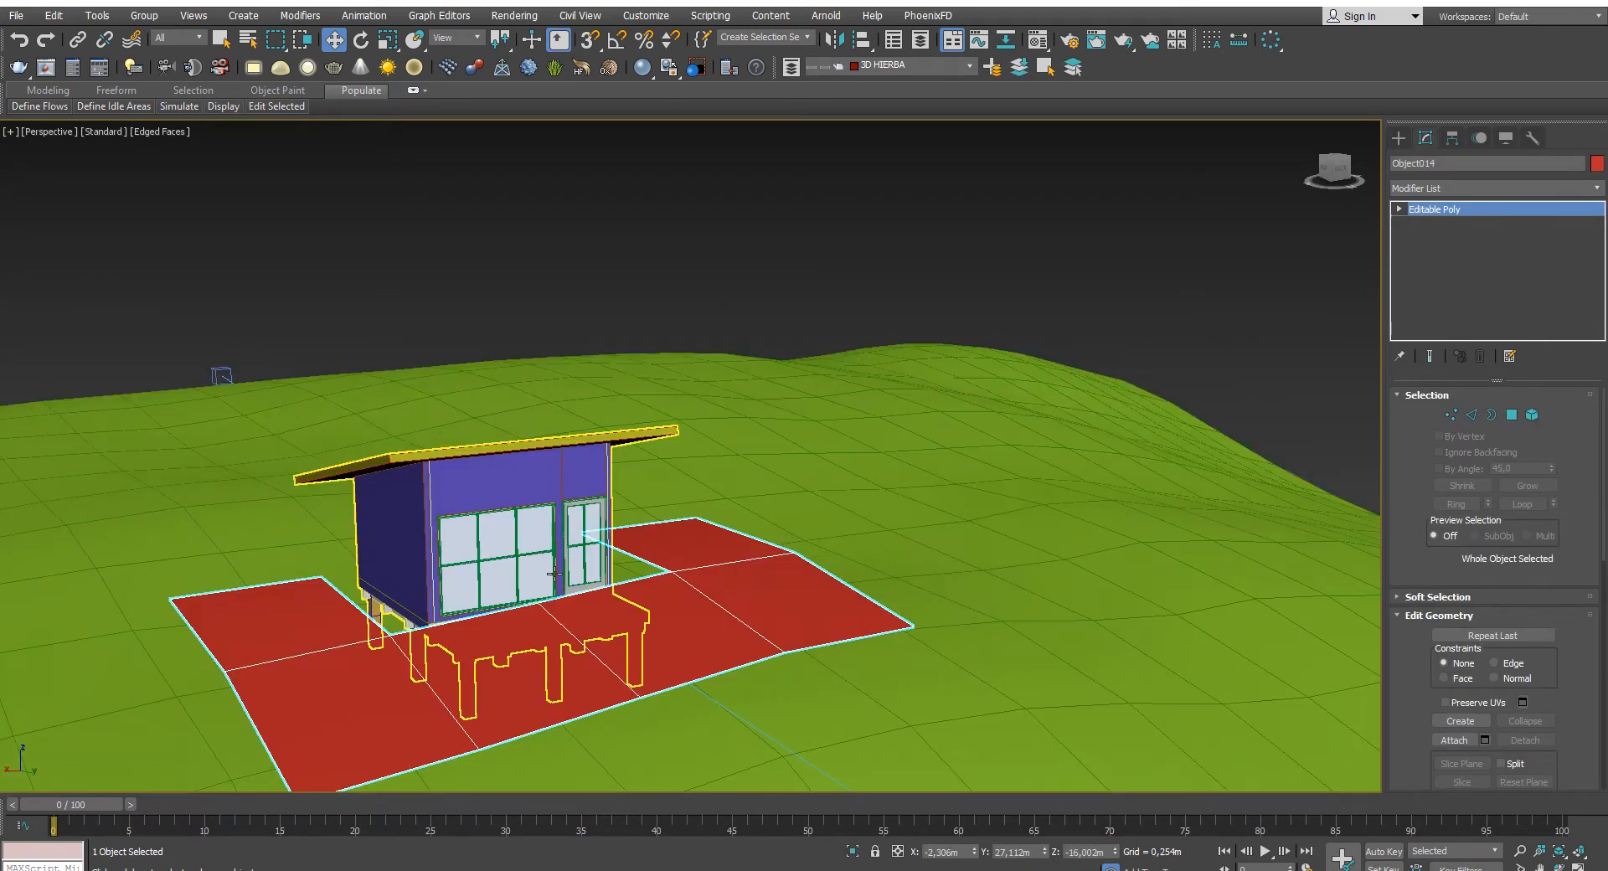
scroll(602, 500, down, 3)
mouse_move(601, 500)
alt+middle_down()
mouse_move(620, 527)
mouse_move(665, 504)
mouse_move(601, 518)
alt+middle_up()
scroll(665, 504, up, 3)
- Apply a Hair and Fur (WSM) modifier to the red patch
click(1457, 188)
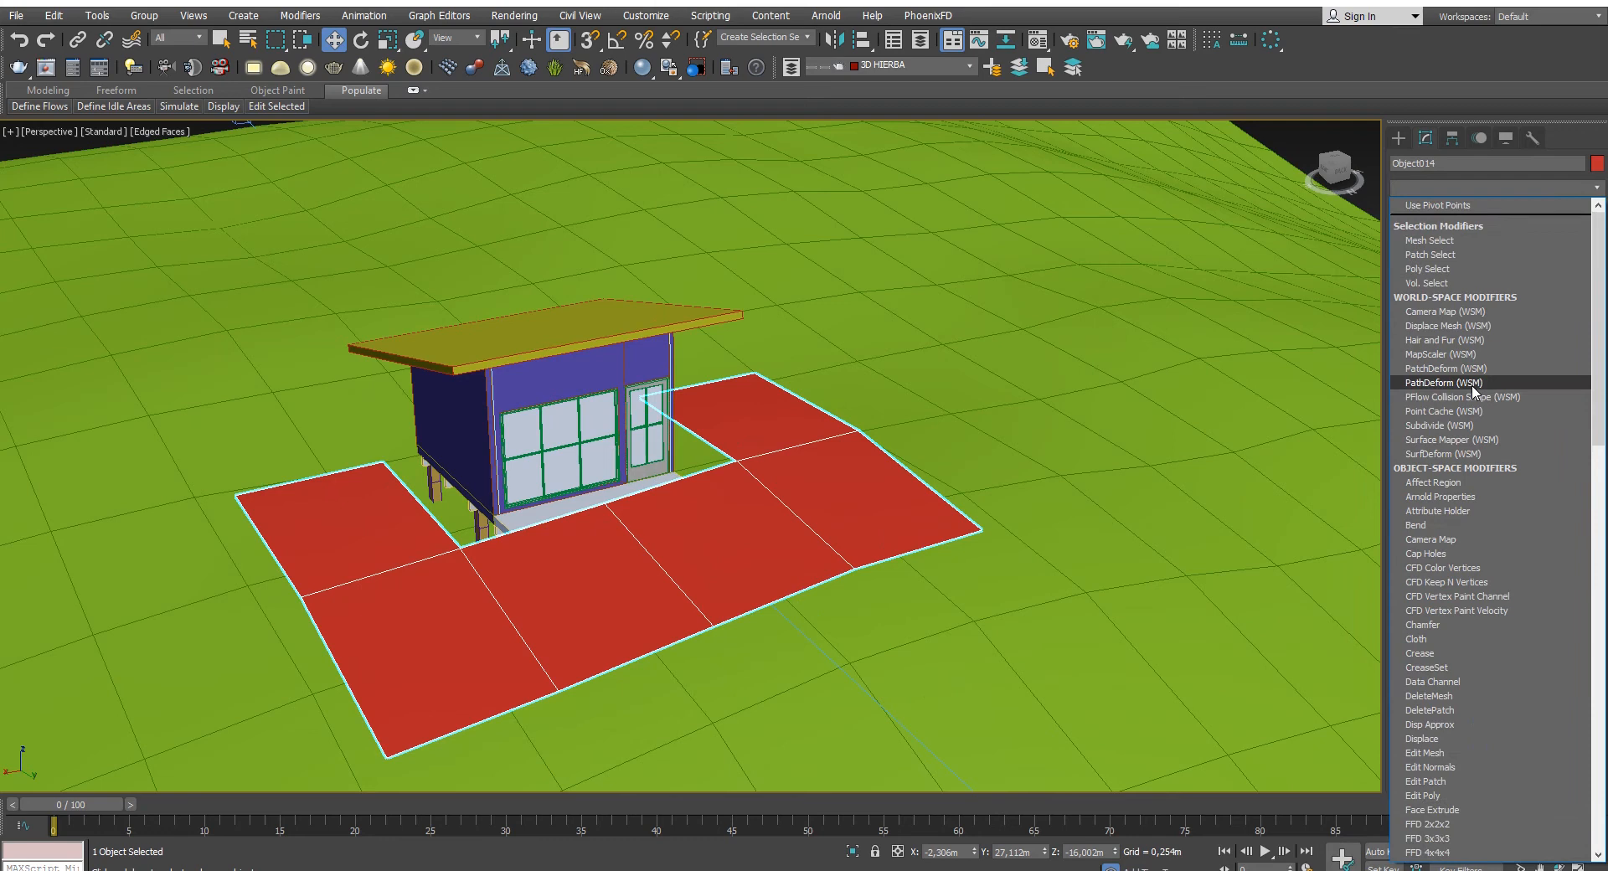
key(h)
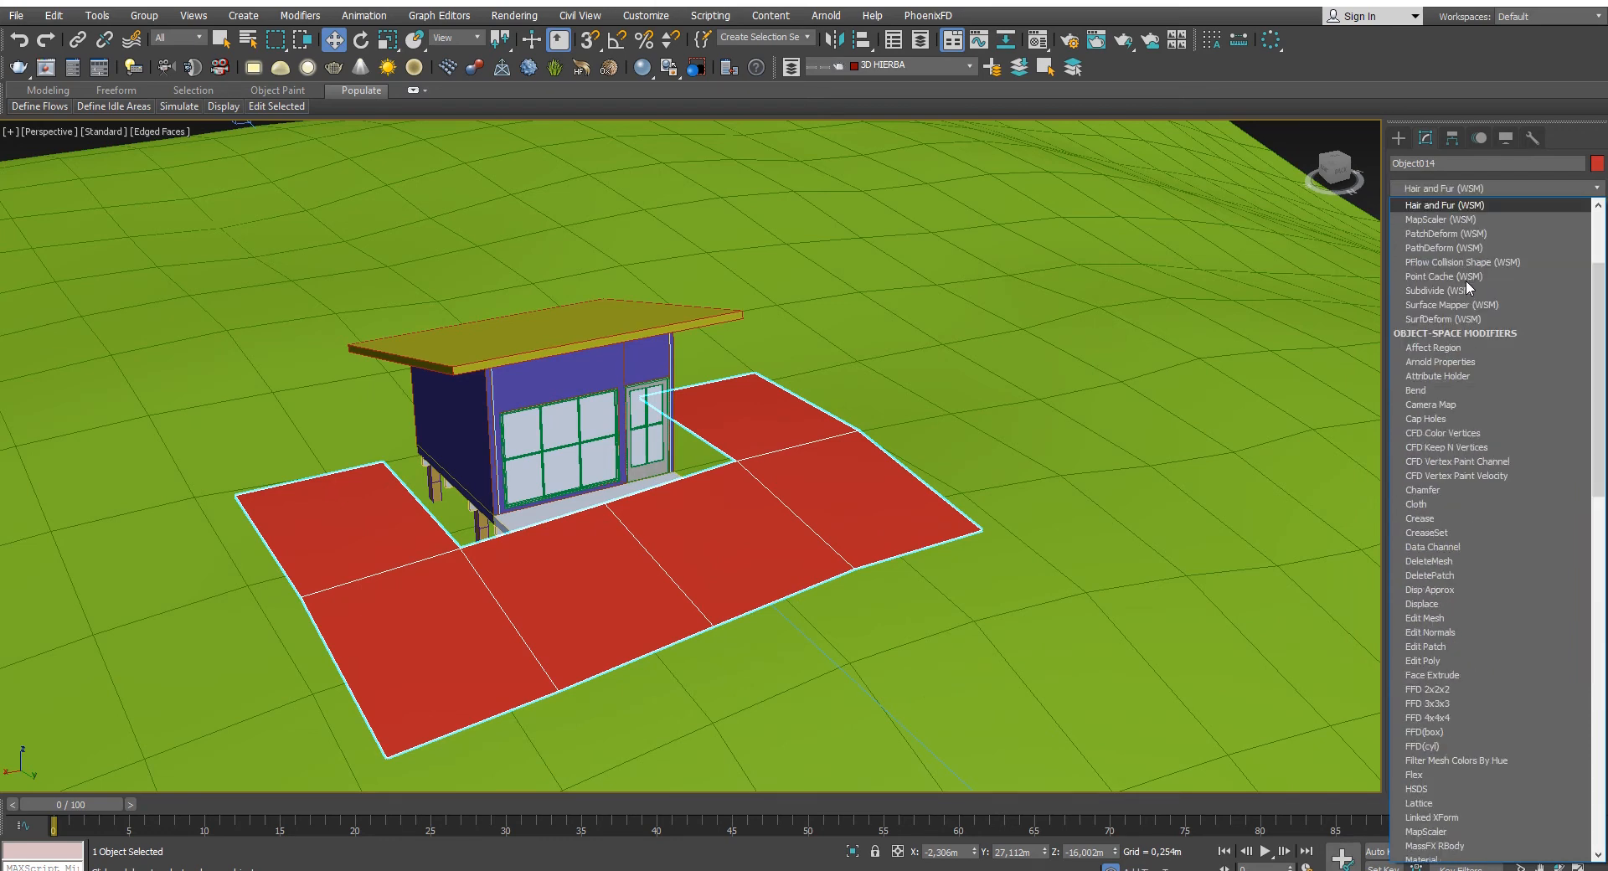
scroll(1466, 280, up, 1)
scroll(1460, 242, down, 1)
click(1454, 207)
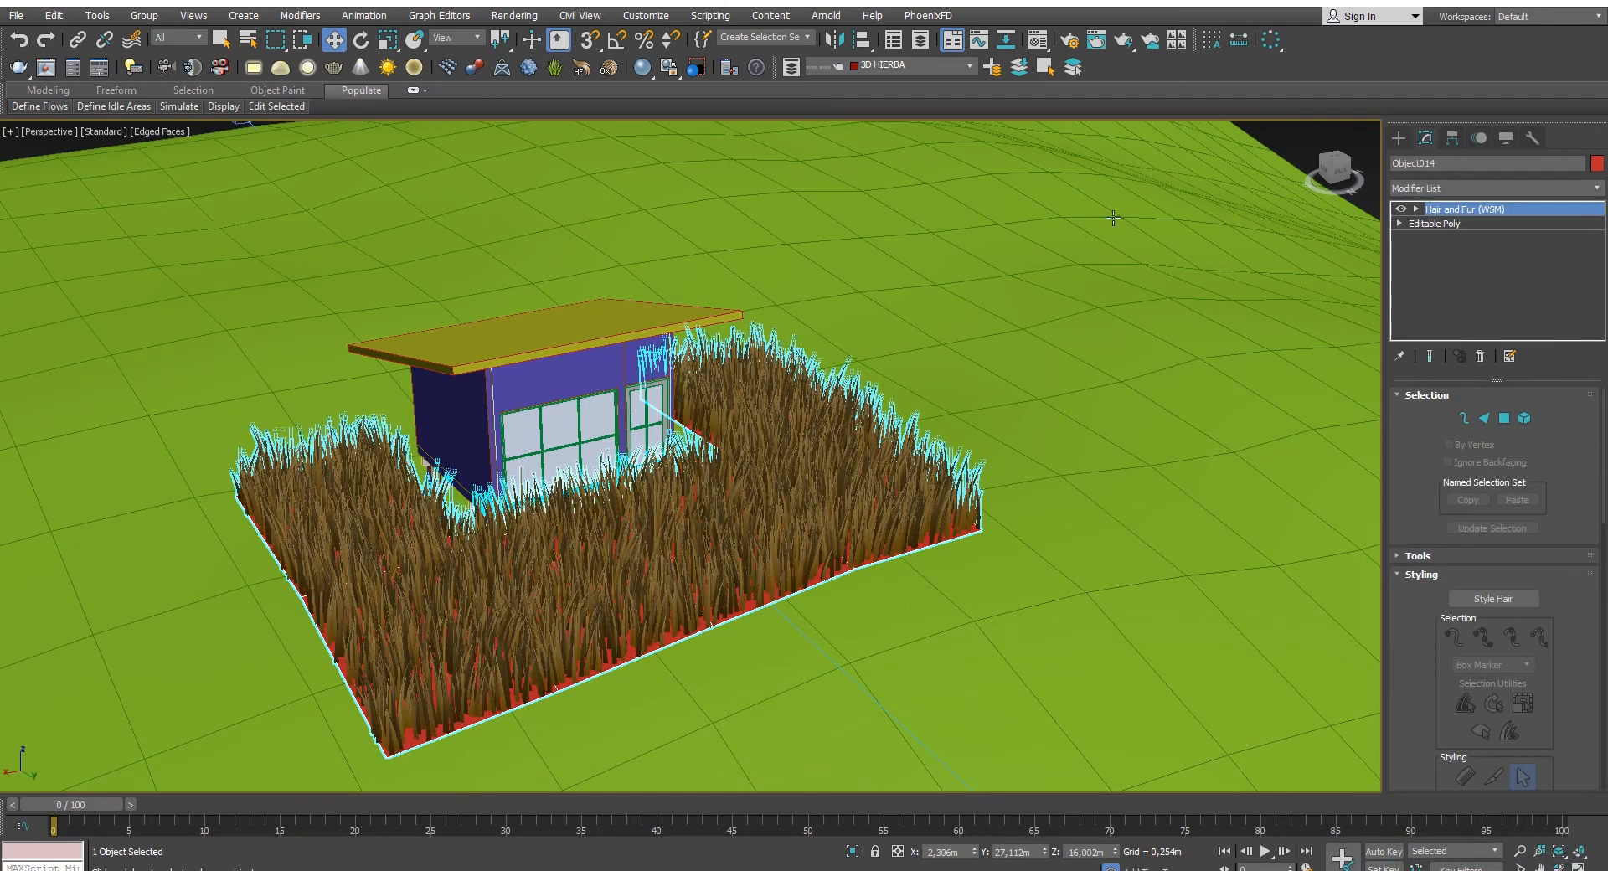
- Turn snapping on and lower the hair-covered patch about 1.93 m onto the terrain
alt+middle_drag(636, 423, 567, 495)
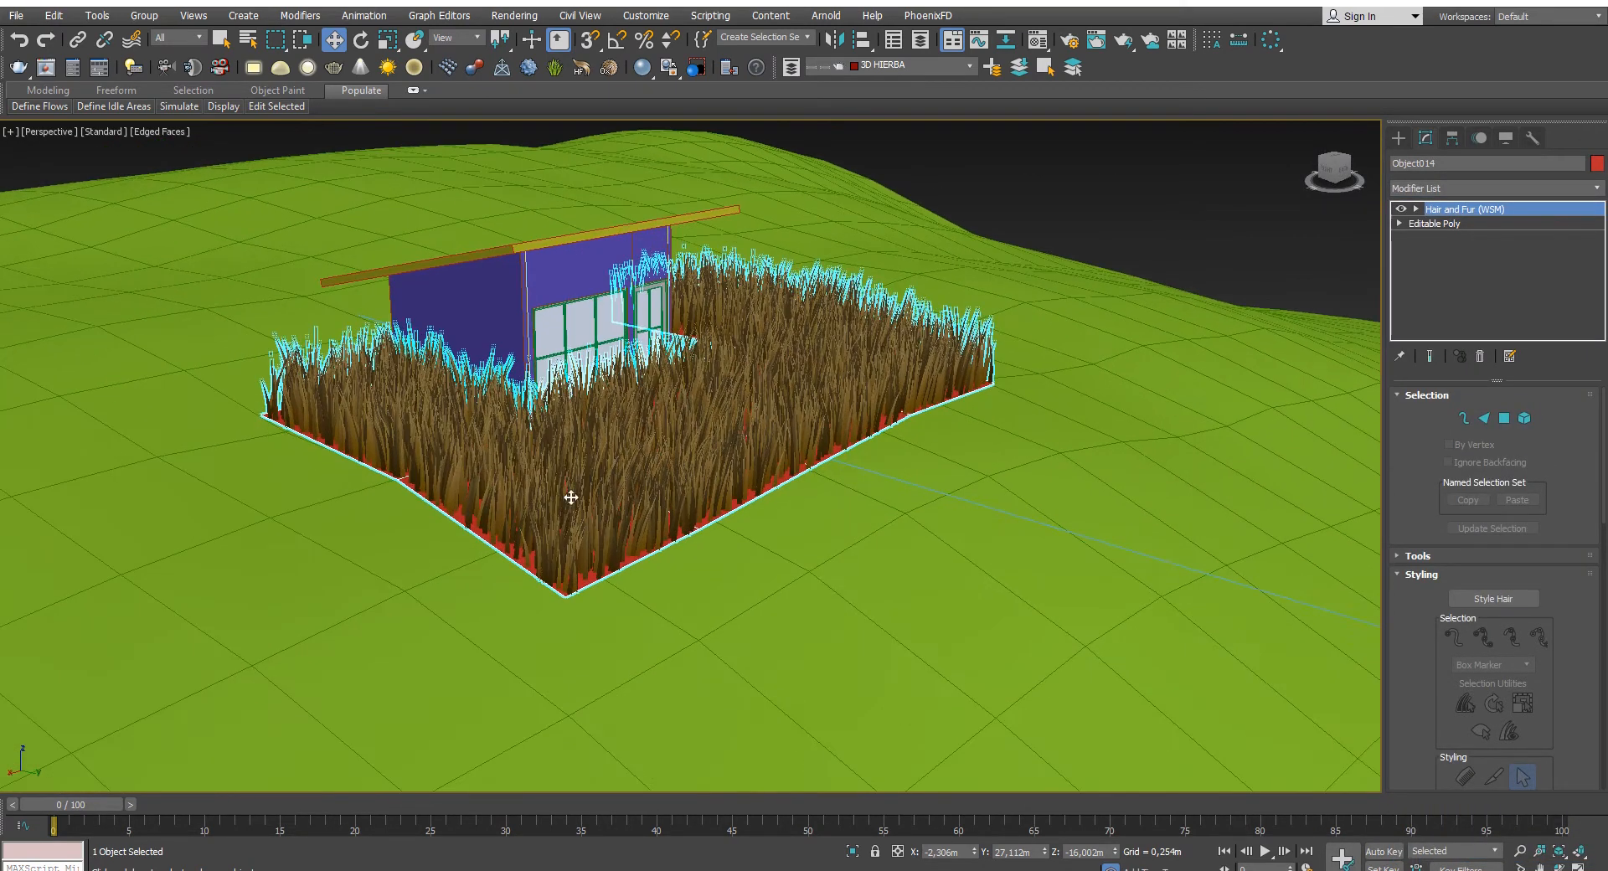
scroll(568, 594, up, 4)
key(s)
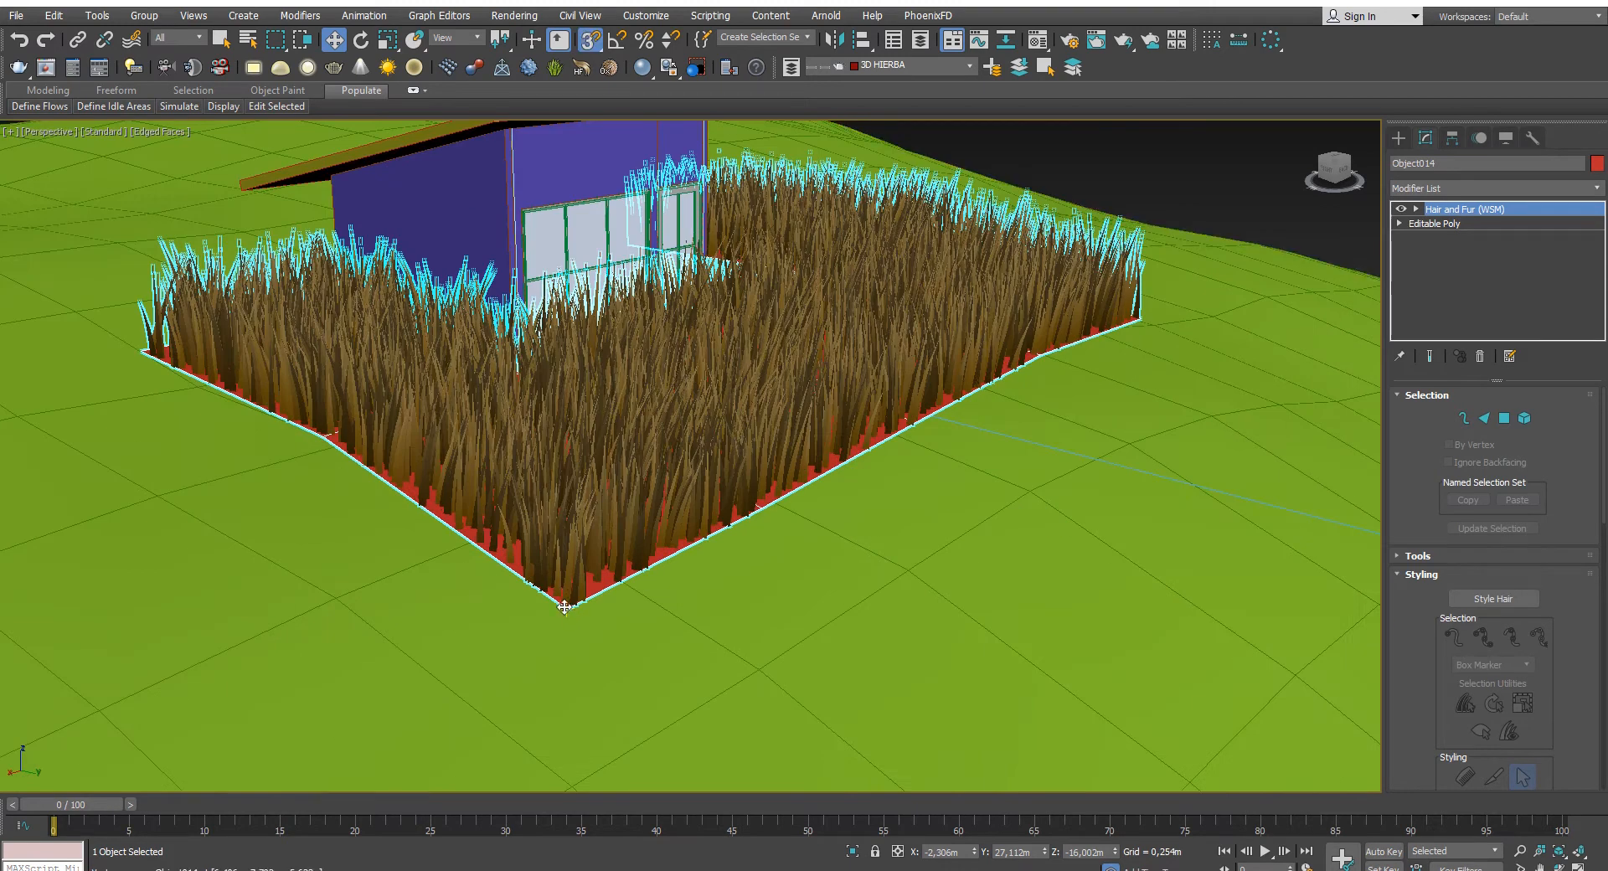
drag(564, 606, 579, 734)
scroll(569, 662, down, 3)
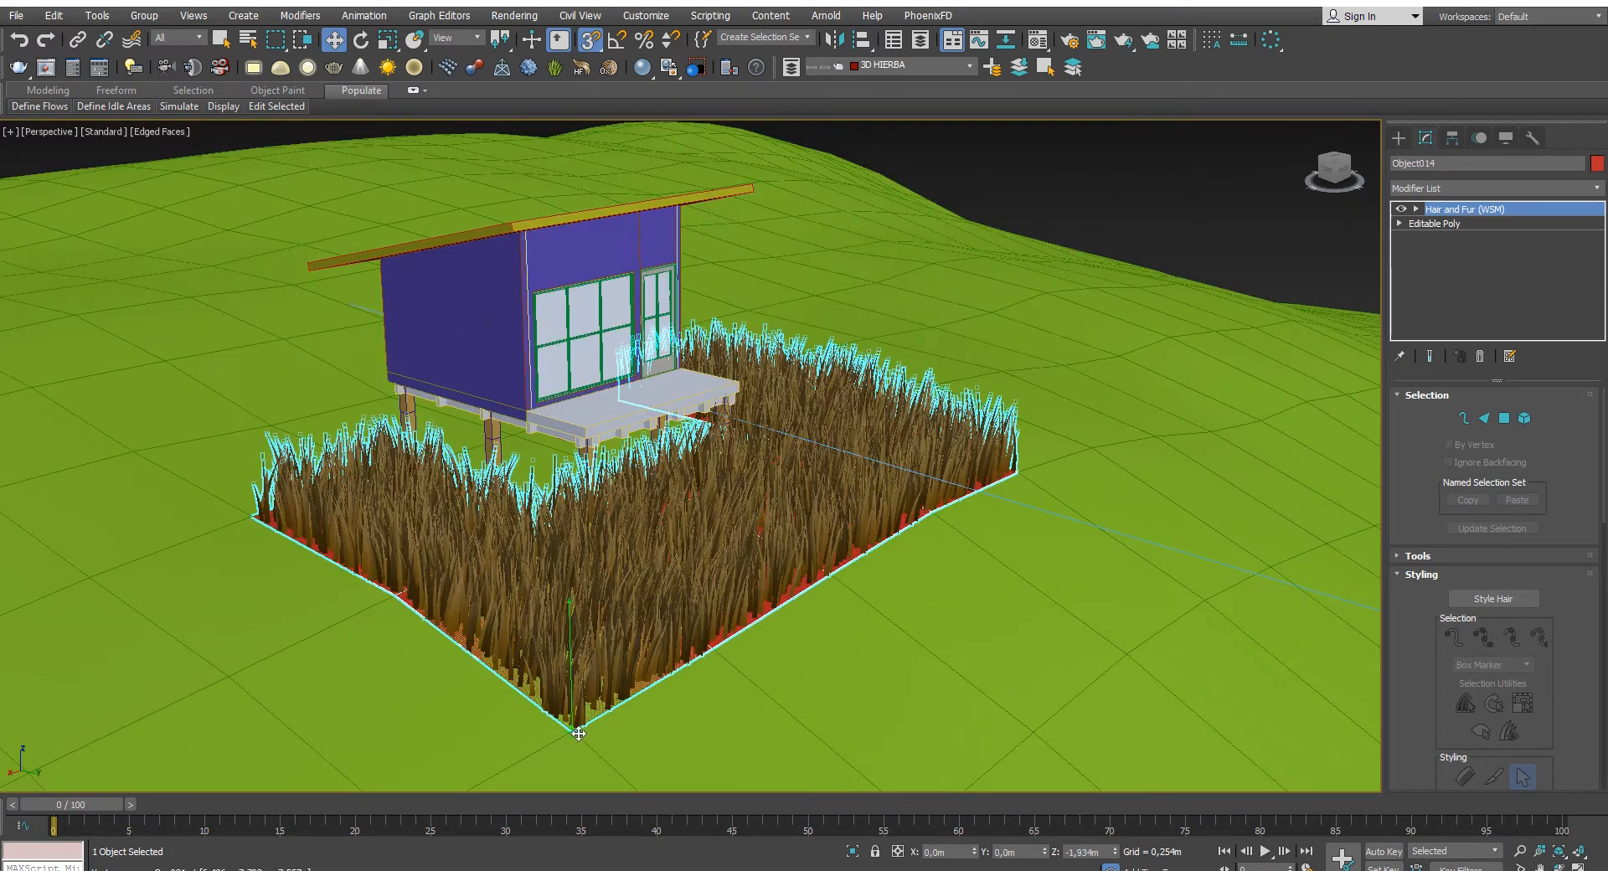
- Test-render the perspective view with the house and surrounding grass in frame, and close the rendered image
click(1167, 168)
alt+middle_drag(808, 436, 638, 411)
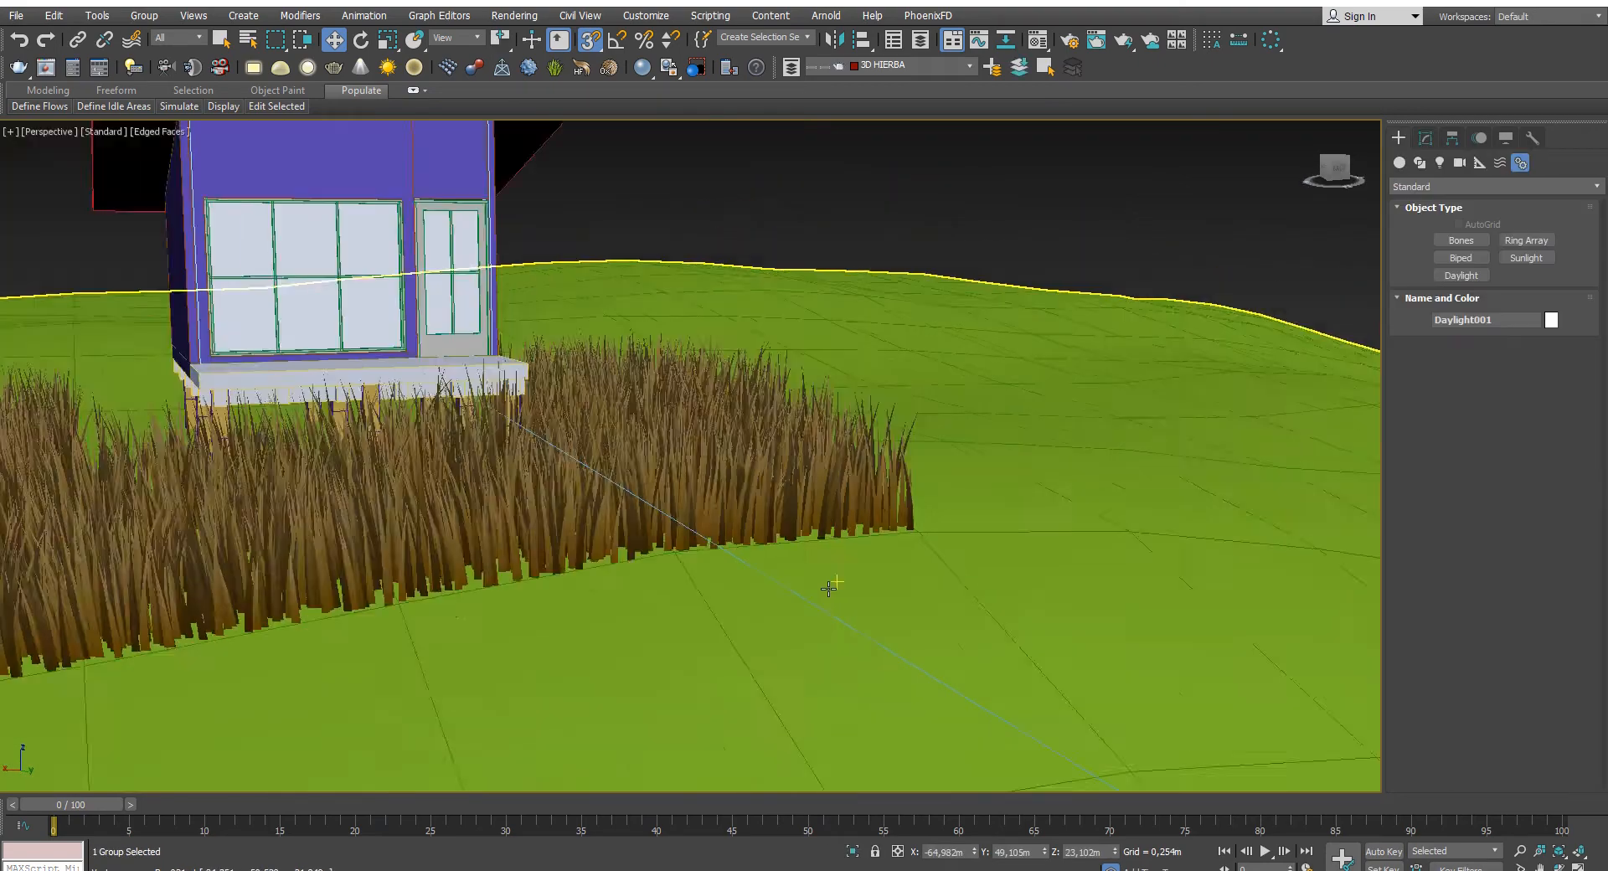
scroll(586, 402, down, 3)
click(468, 368)
alt+middle_drag(469, 368, 656, 388)
scroll(631, 514, up, 3)
middle_drag(631, 514, 634, 496)
scroll(634, 496, down, 3)
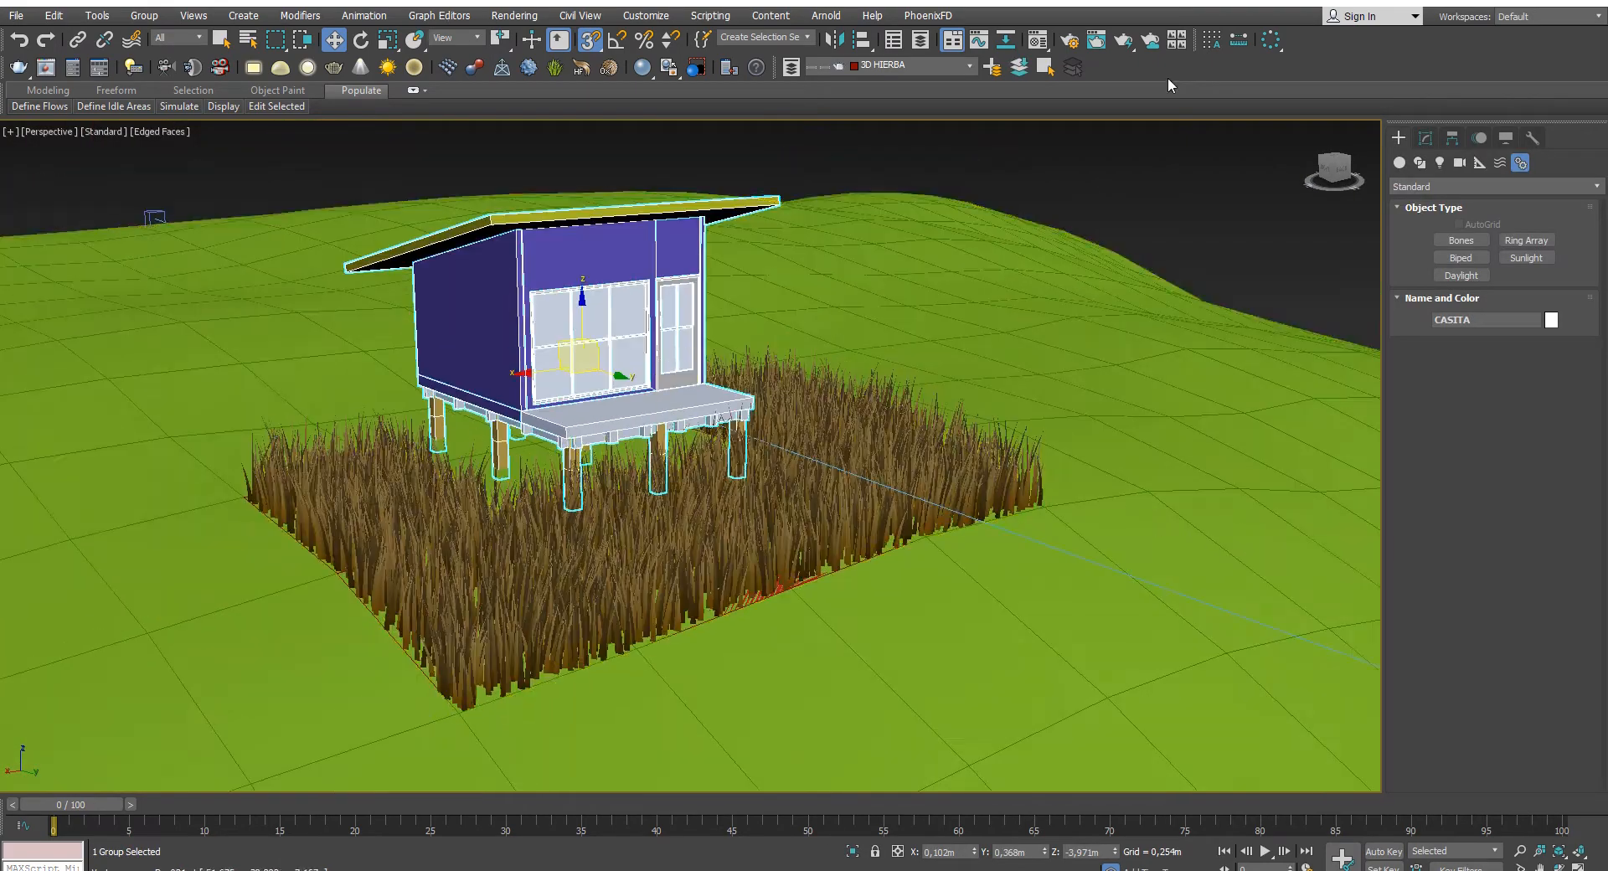
click(1139, 40)
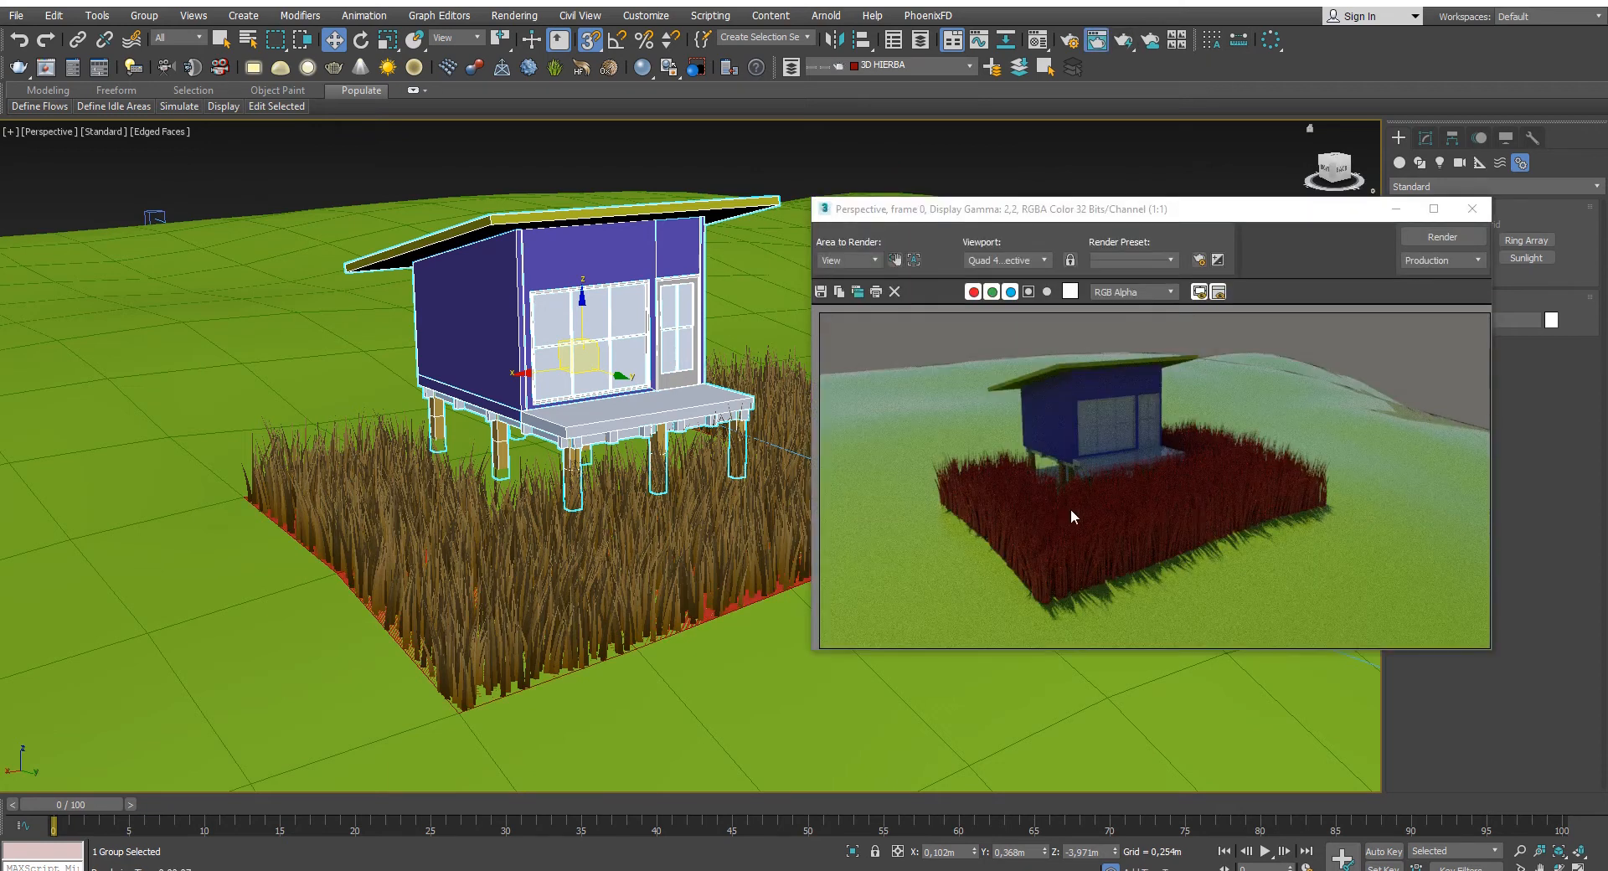
click(1471, 220)
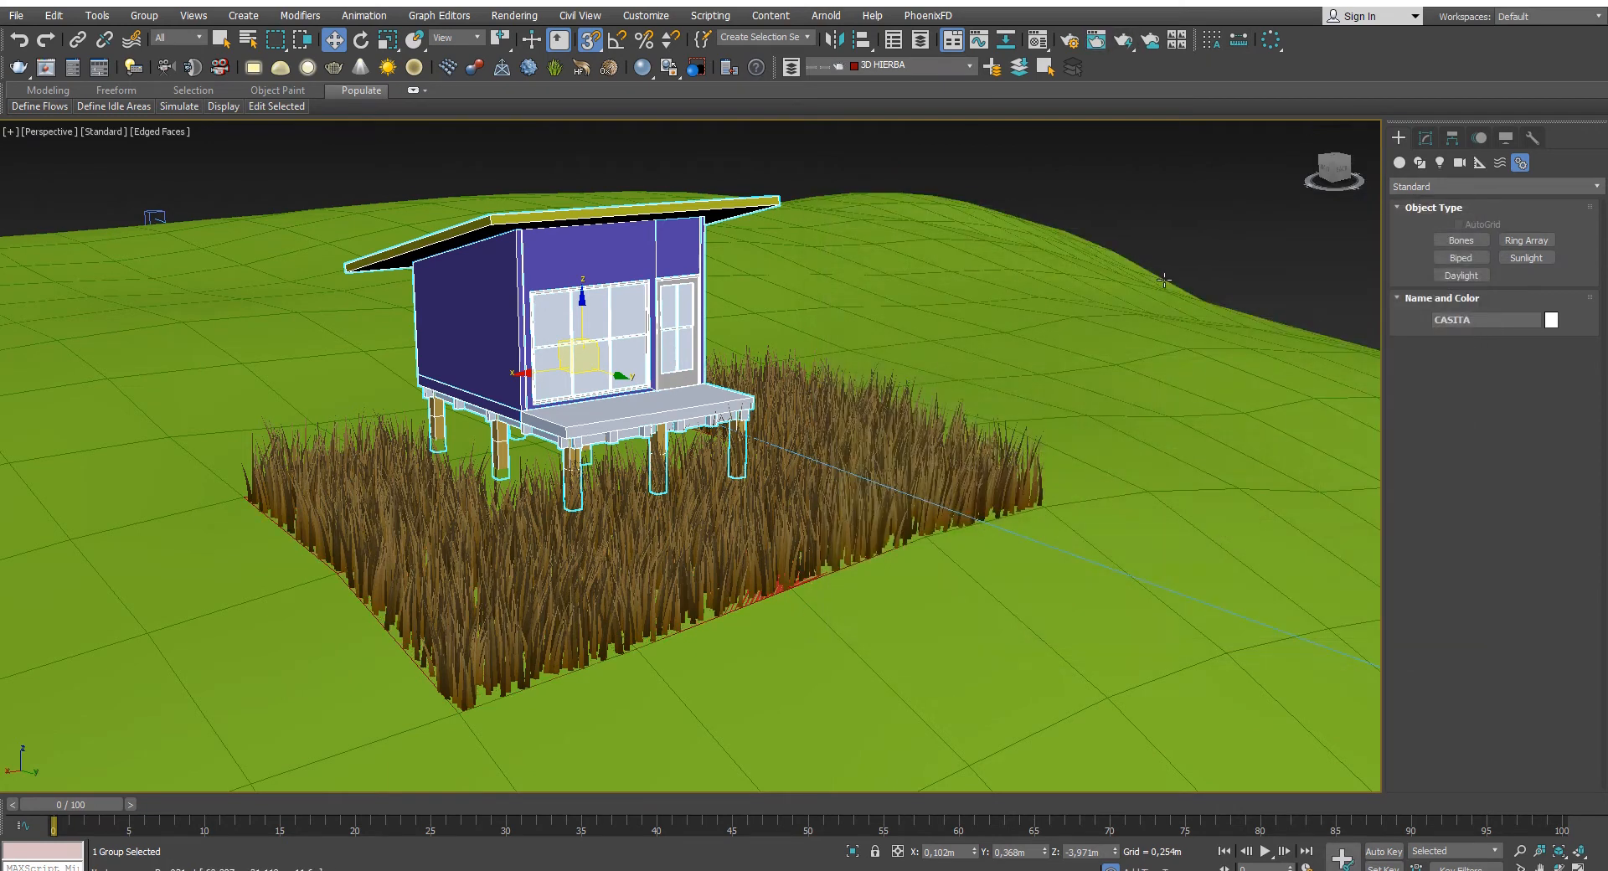
- In the grass patch's Hair and Fur general parameters, try a Hair Count of 5000 and reduce it to 2500
click(1052, 327)
click(741, 532)
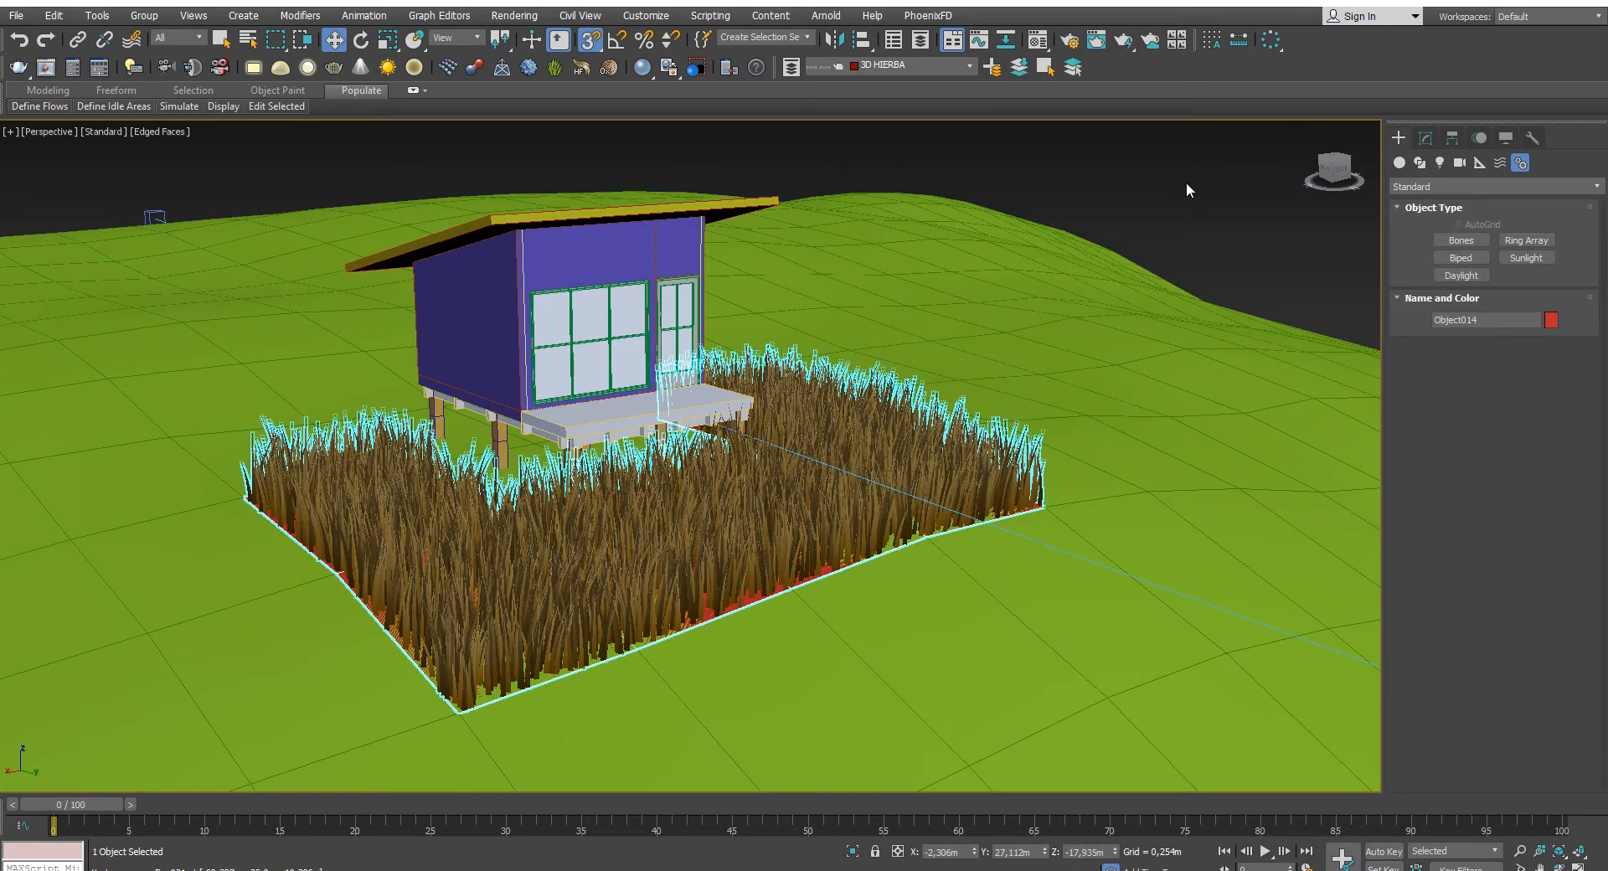
click(1522, 168)
click(1426, 140)
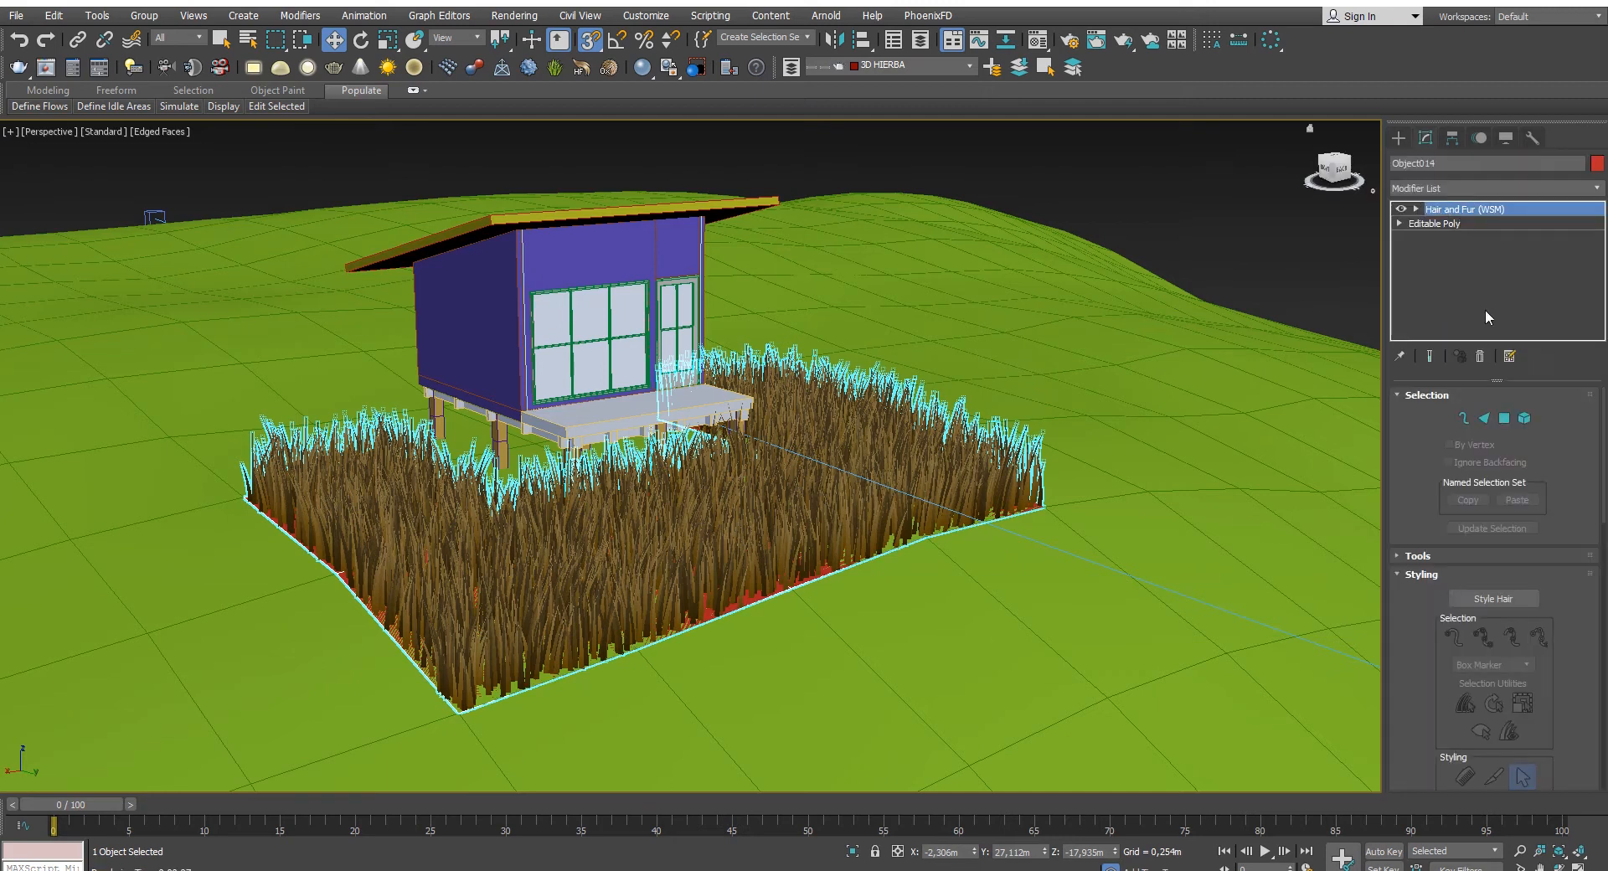
click(1406, 395)
click(1408, 431)
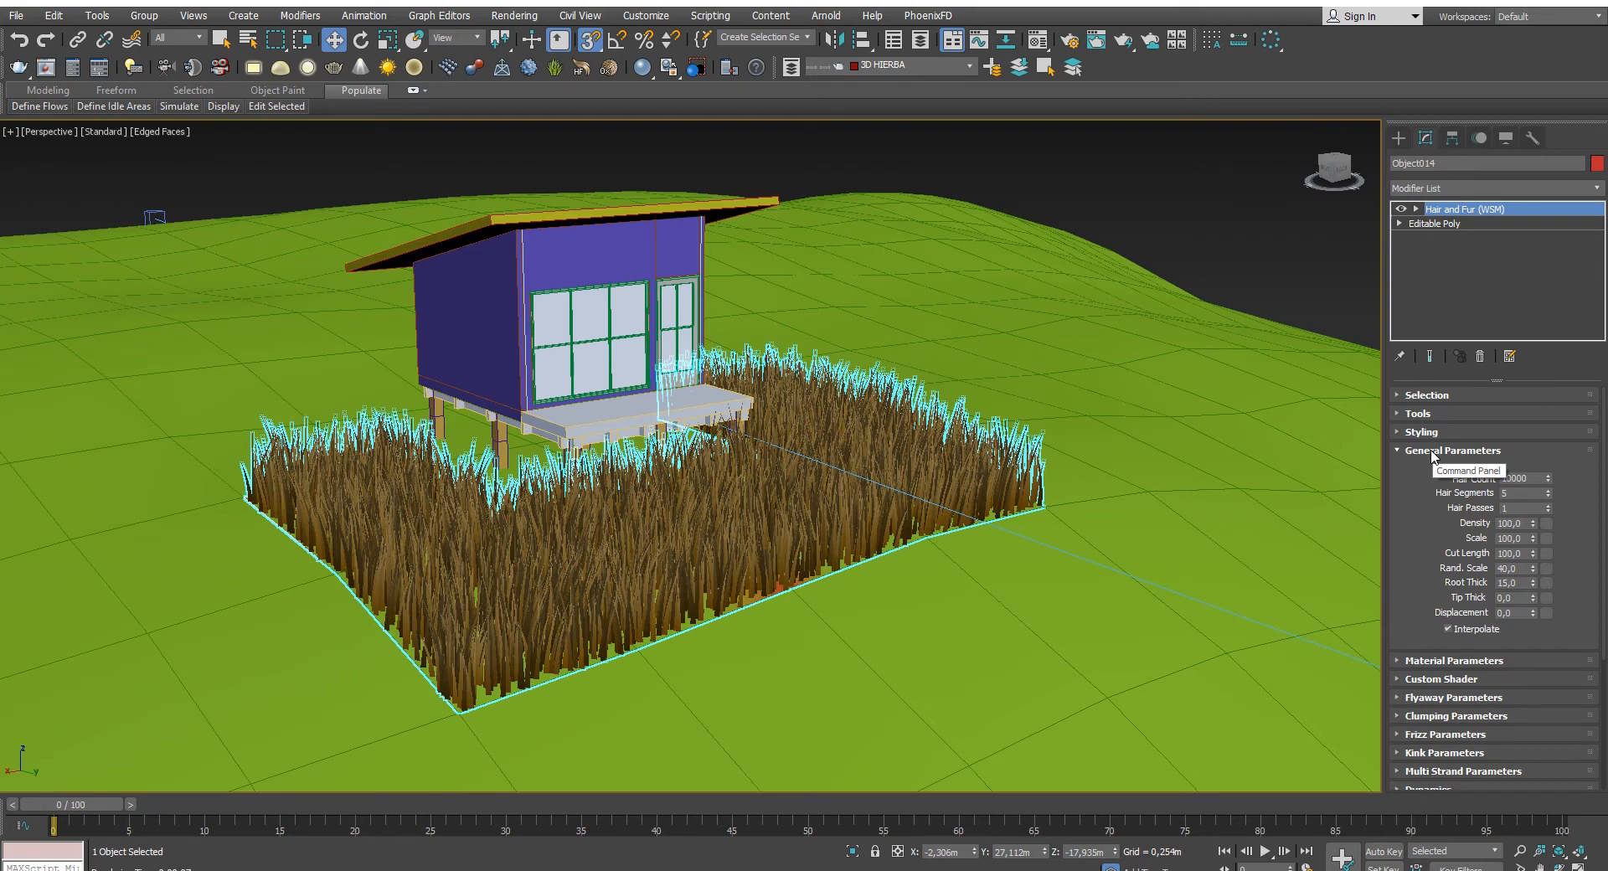
click(1518, 478)
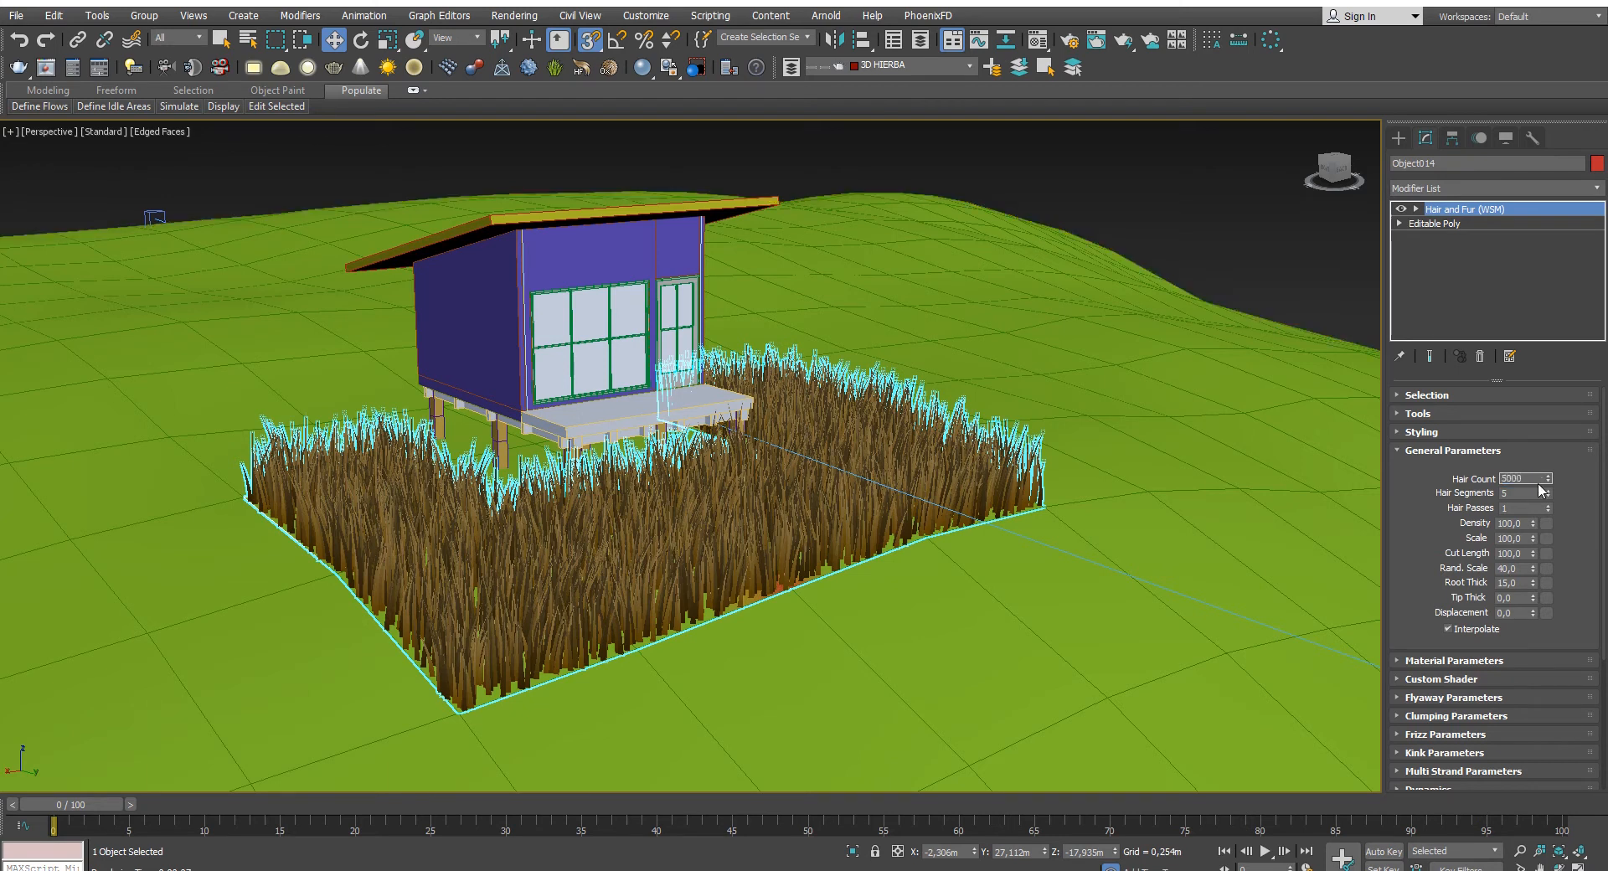
key(Return)
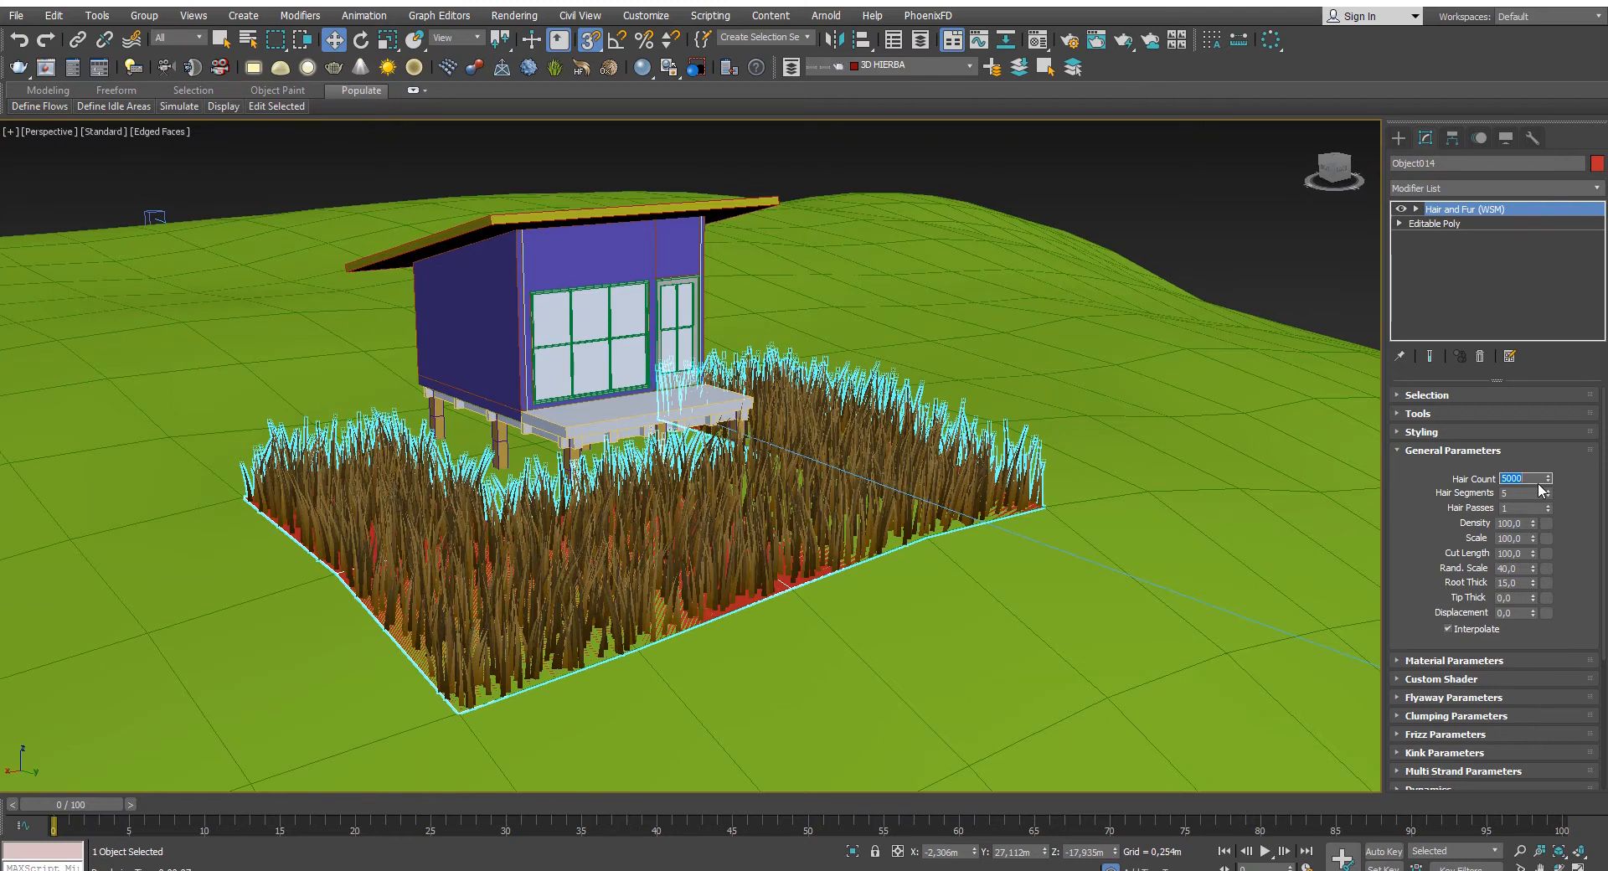
text(2500)
key(Return)
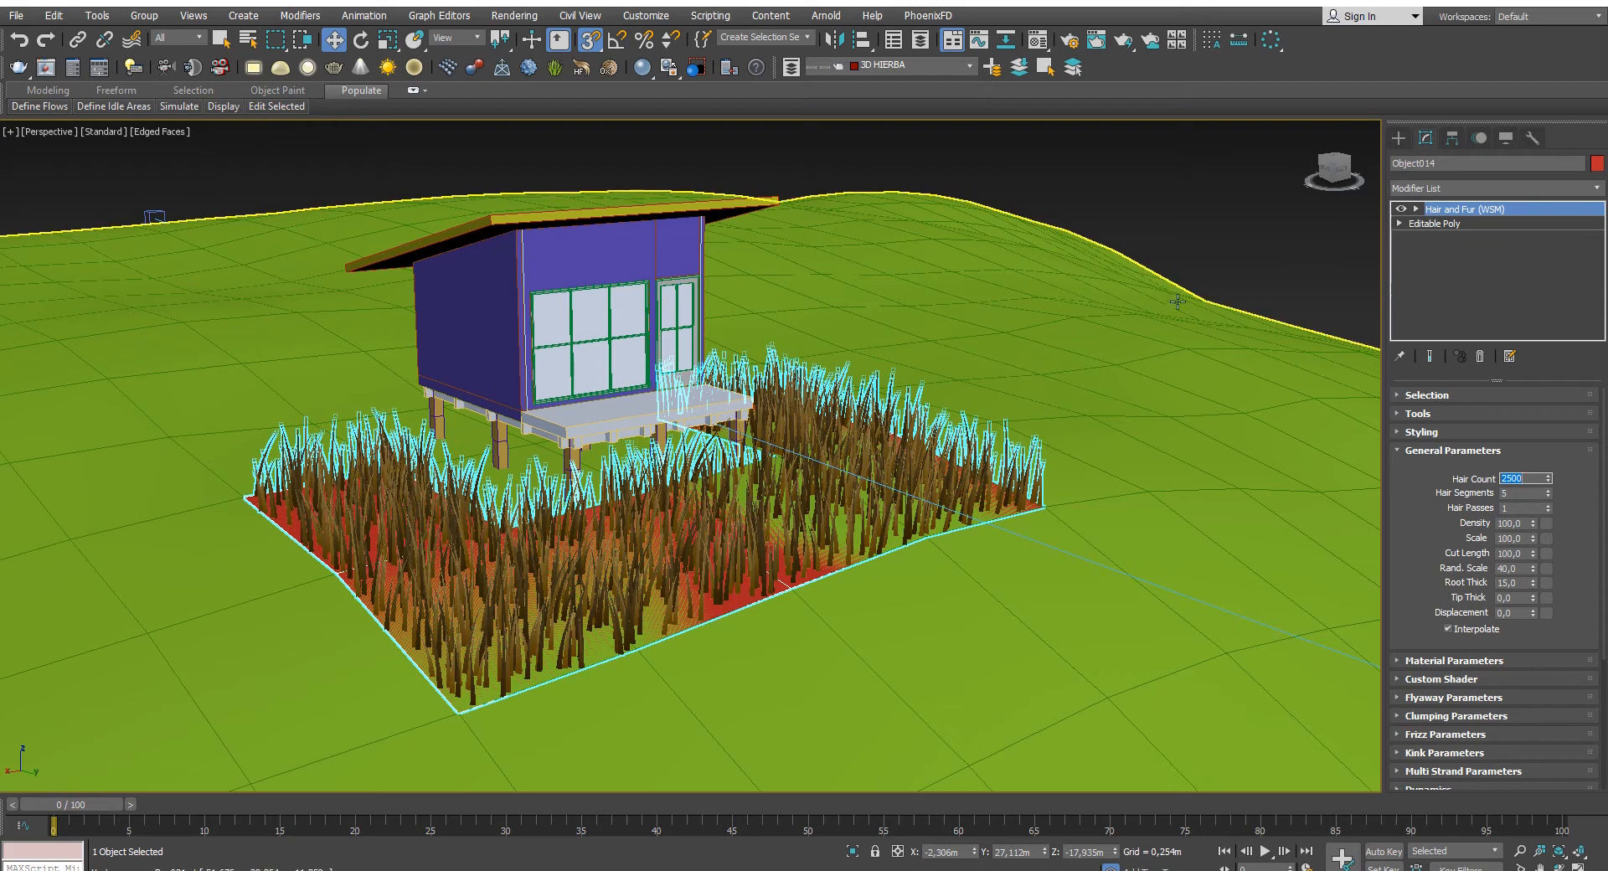
click(1182, 258)
click(869, 443)
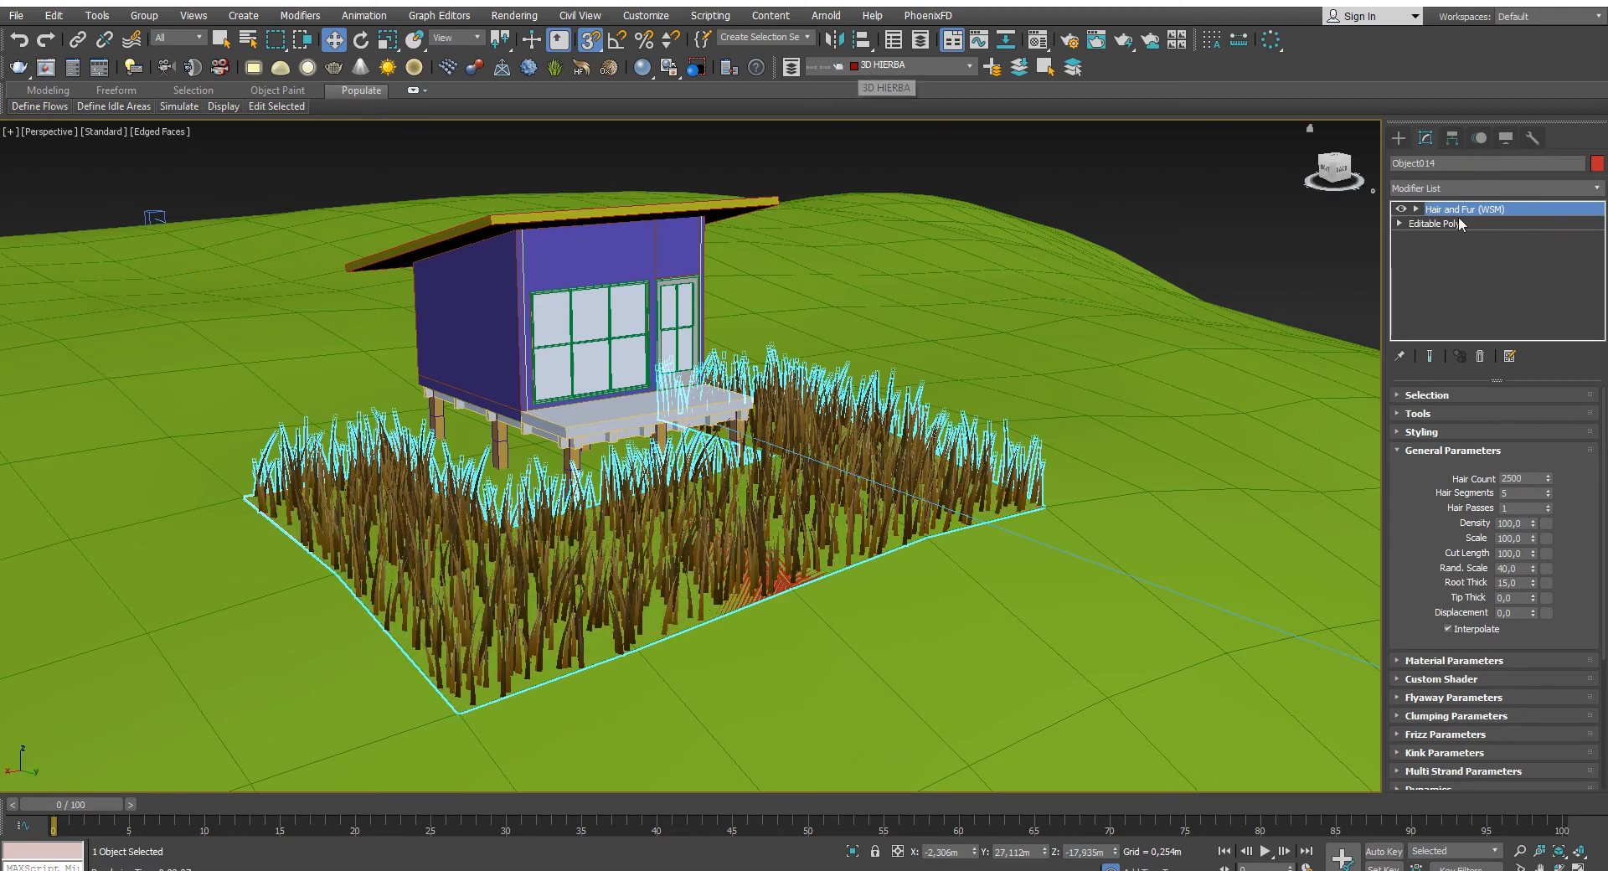
key(F10)
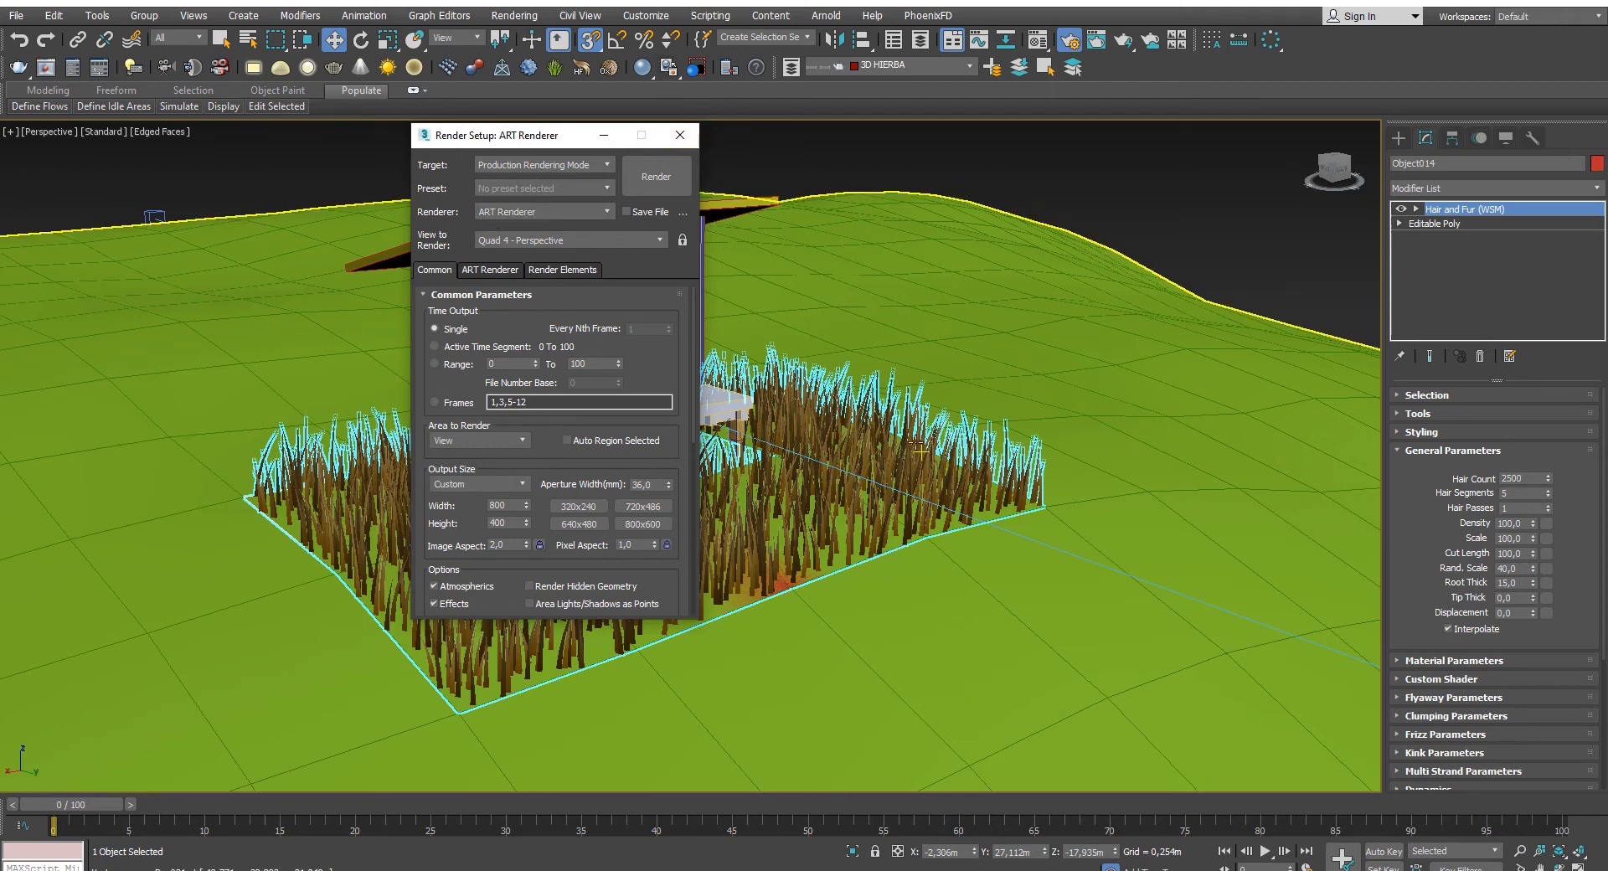
click(680, 136)
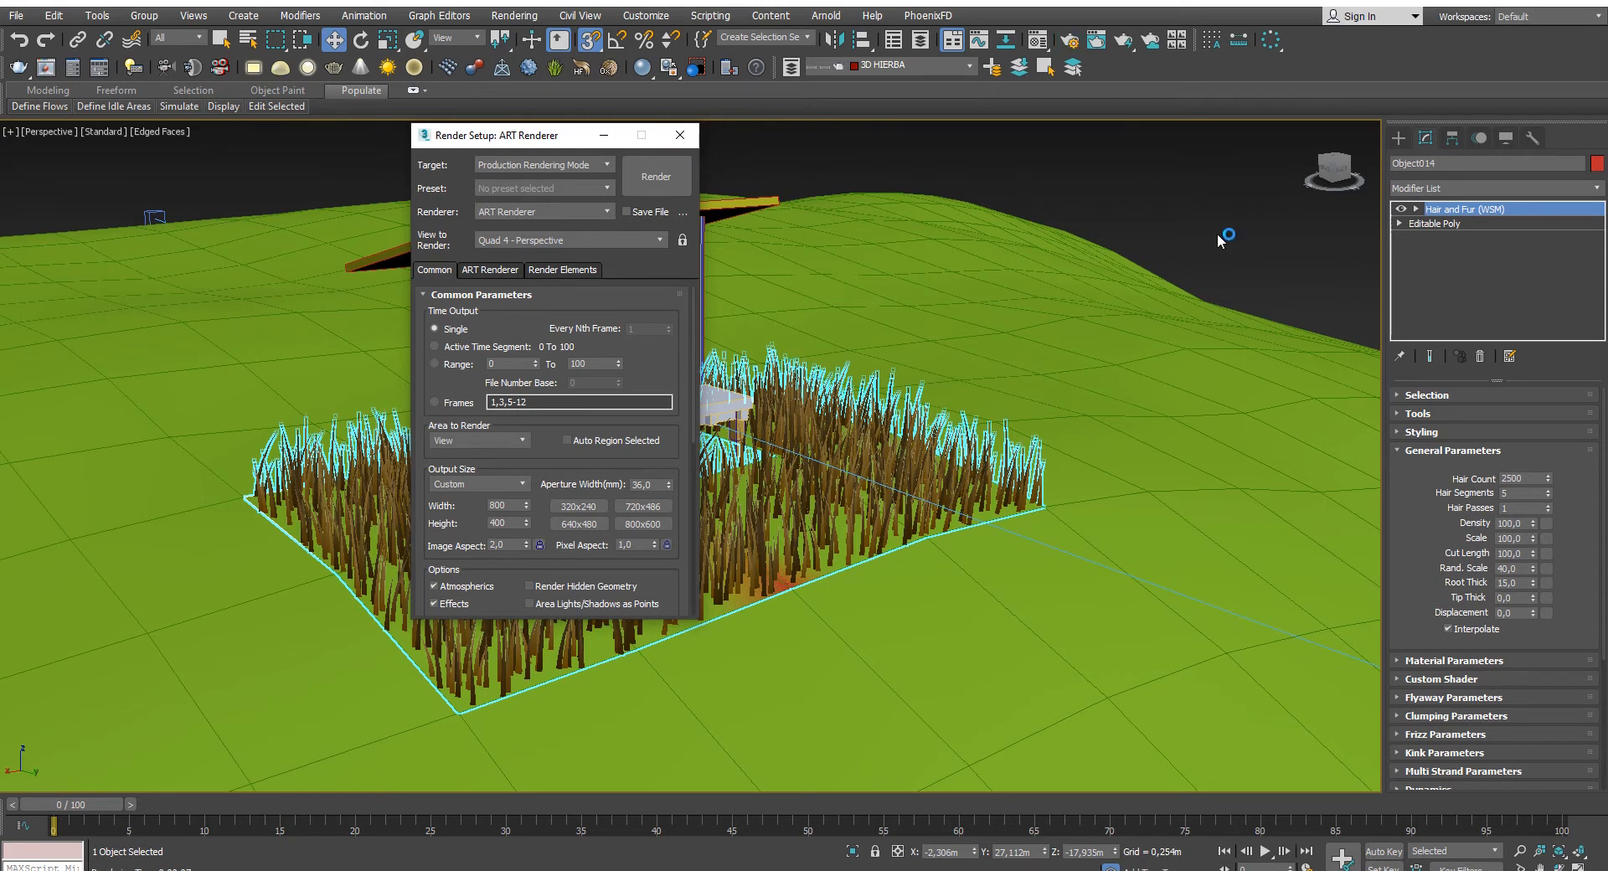
click(1206, 243)
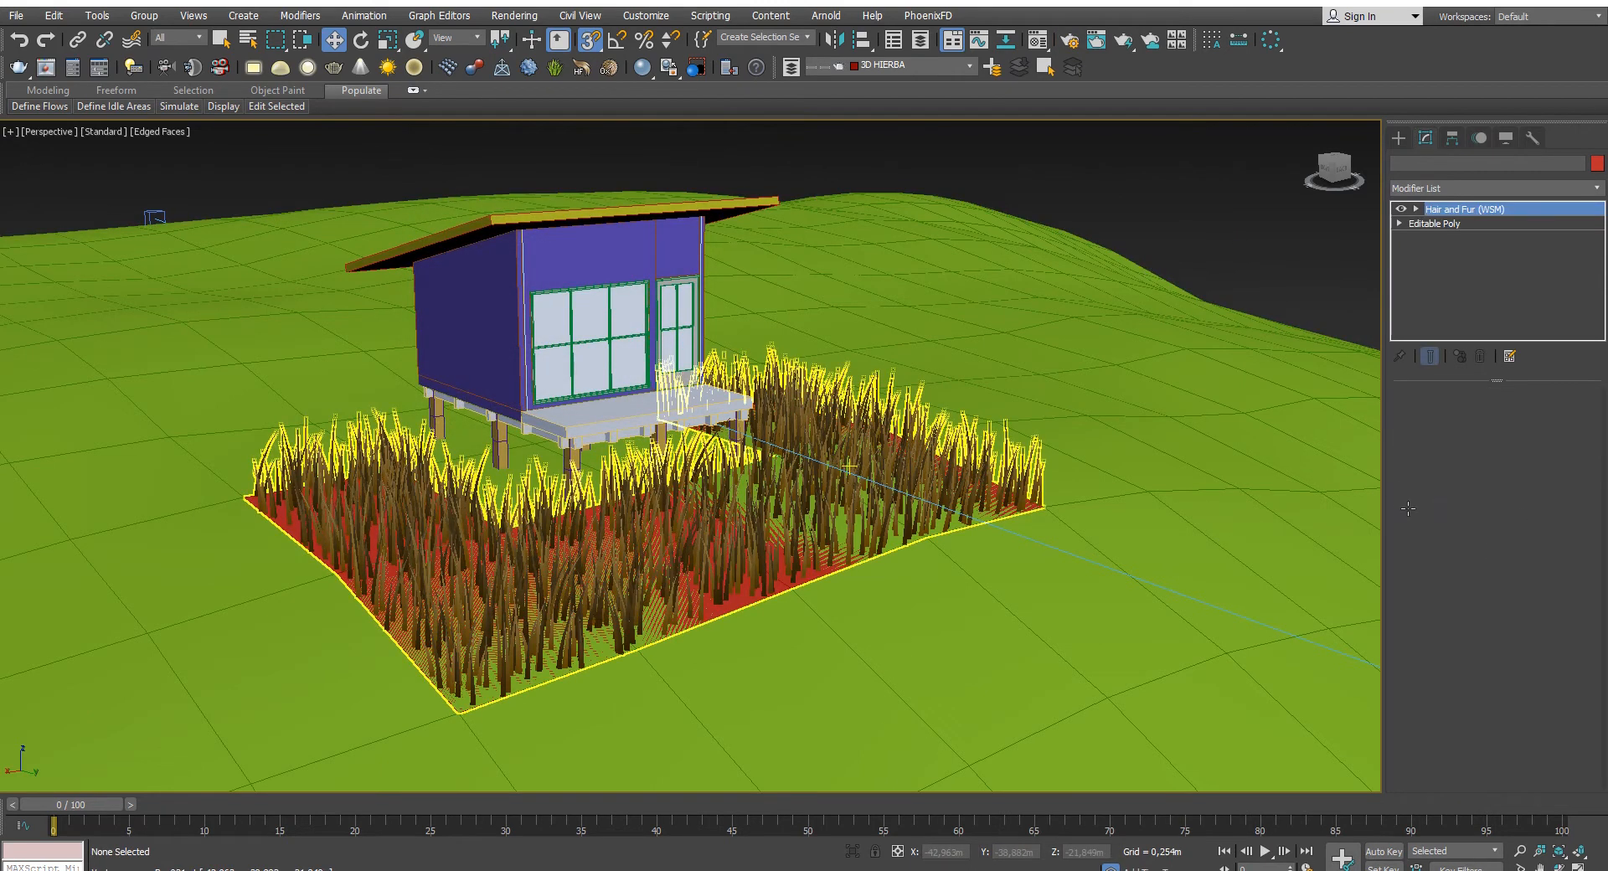
key(ctrl+z)
key(ctrl+y)
key(ctrl+z)
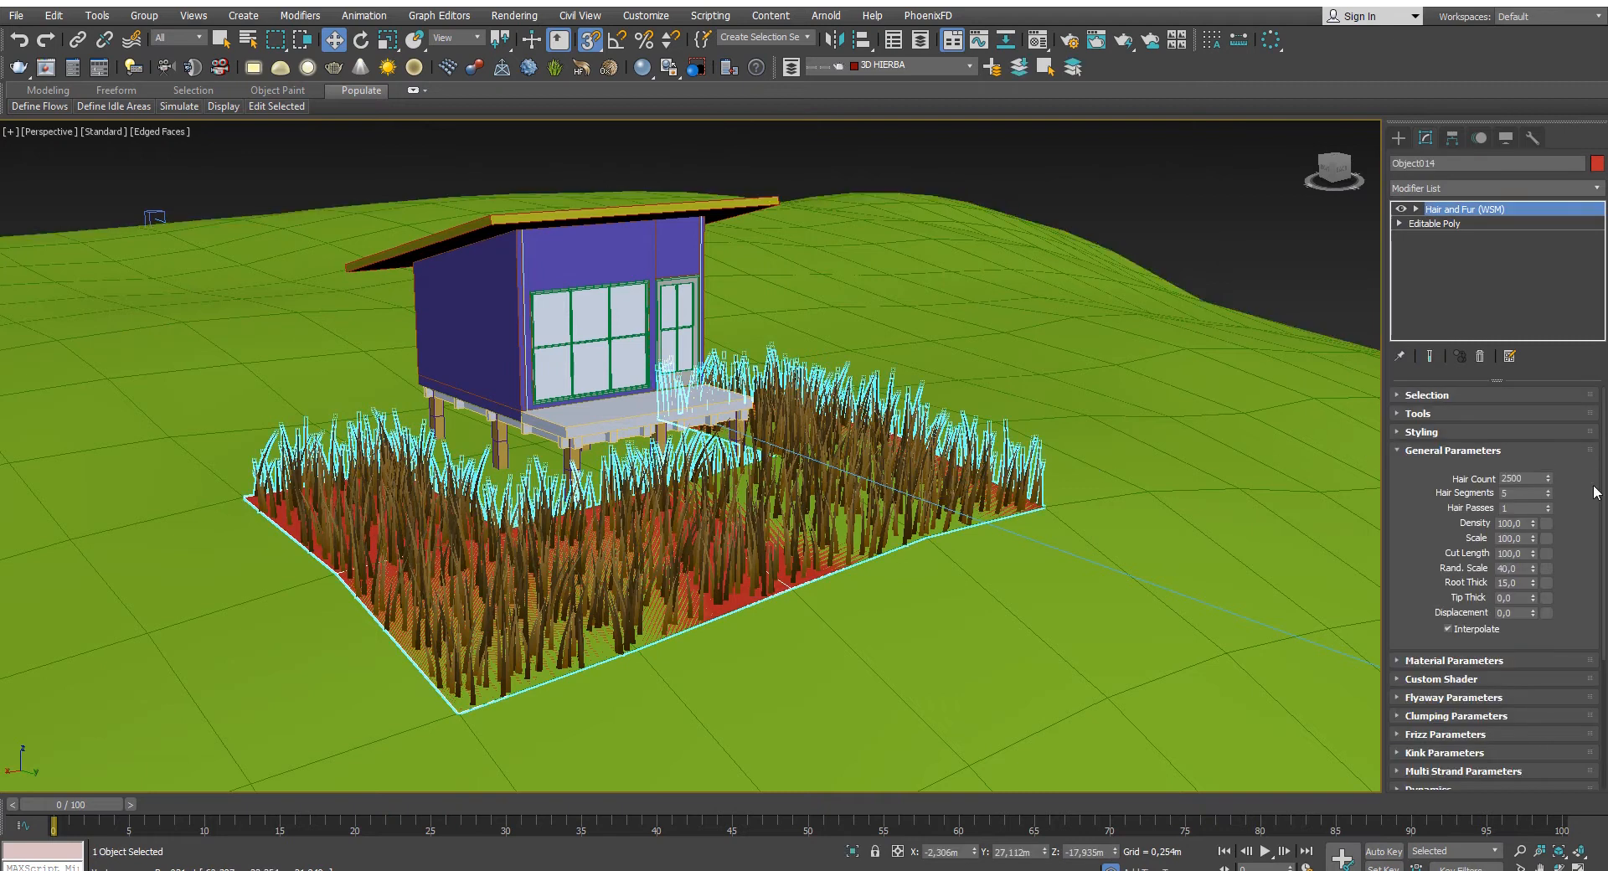
- Set the grass patch's Hair Segments to 2 and deselect the patch
double_click(1522, 492)
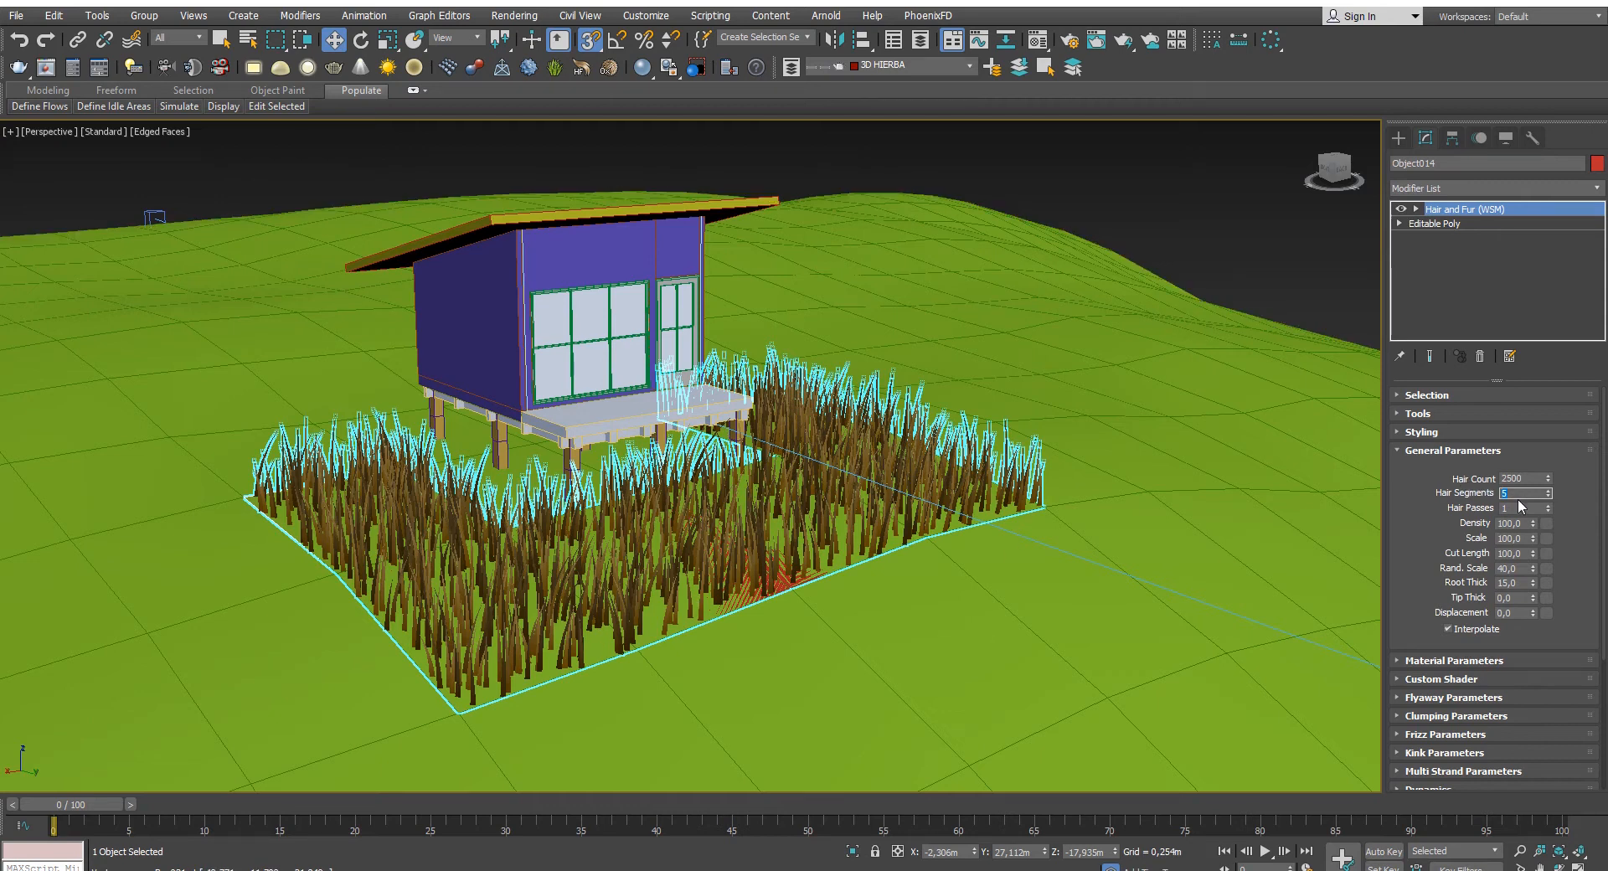
key(Return)
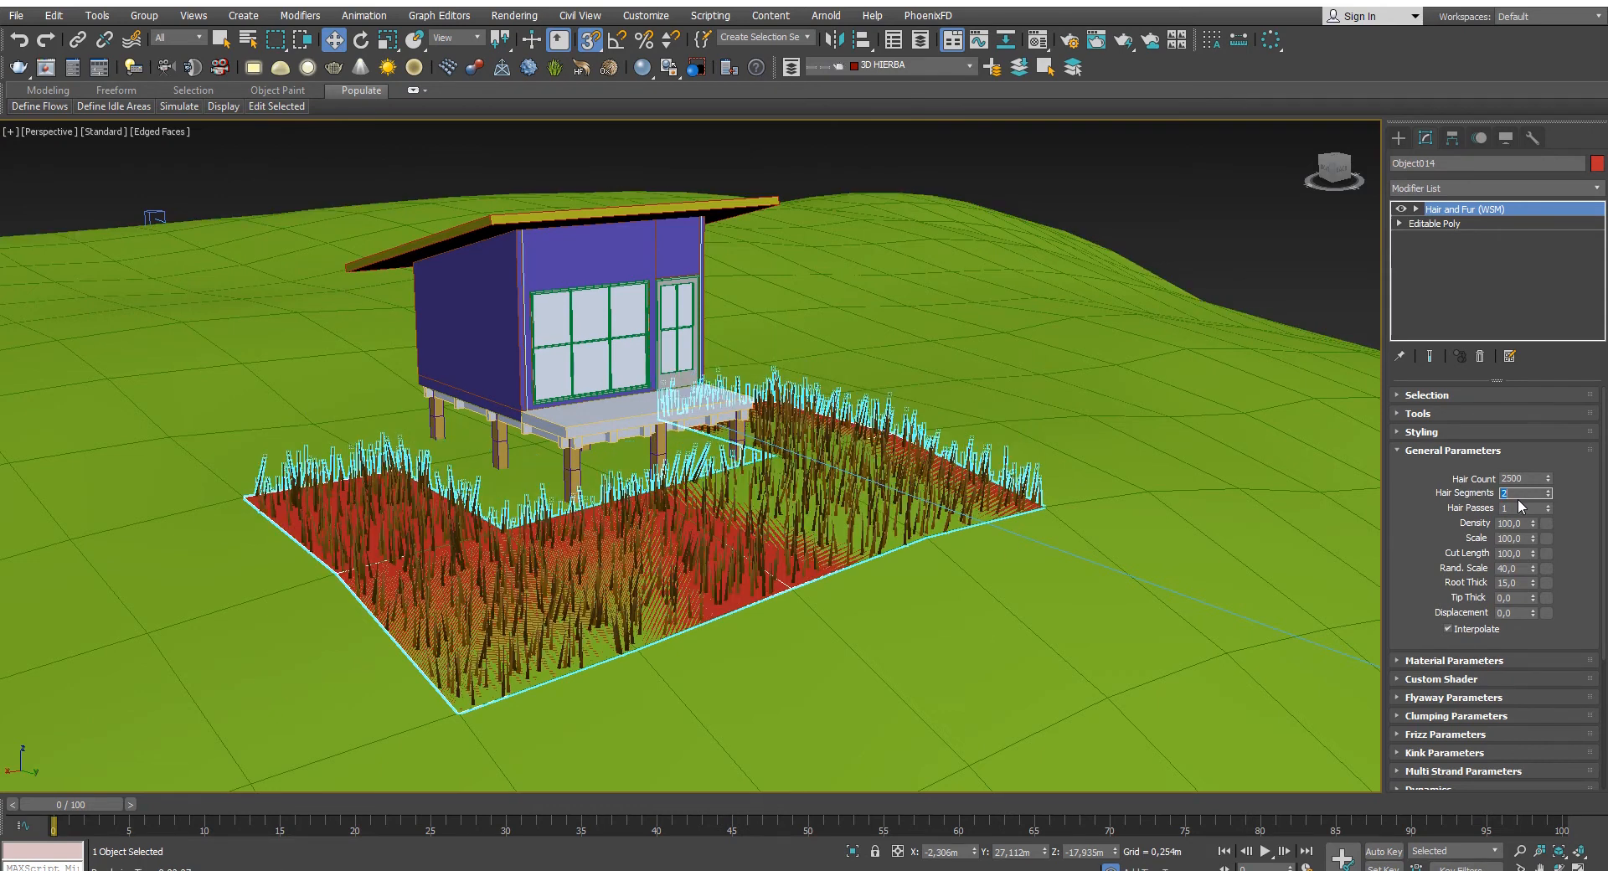
click(1126, 267)
click(1137, 164)
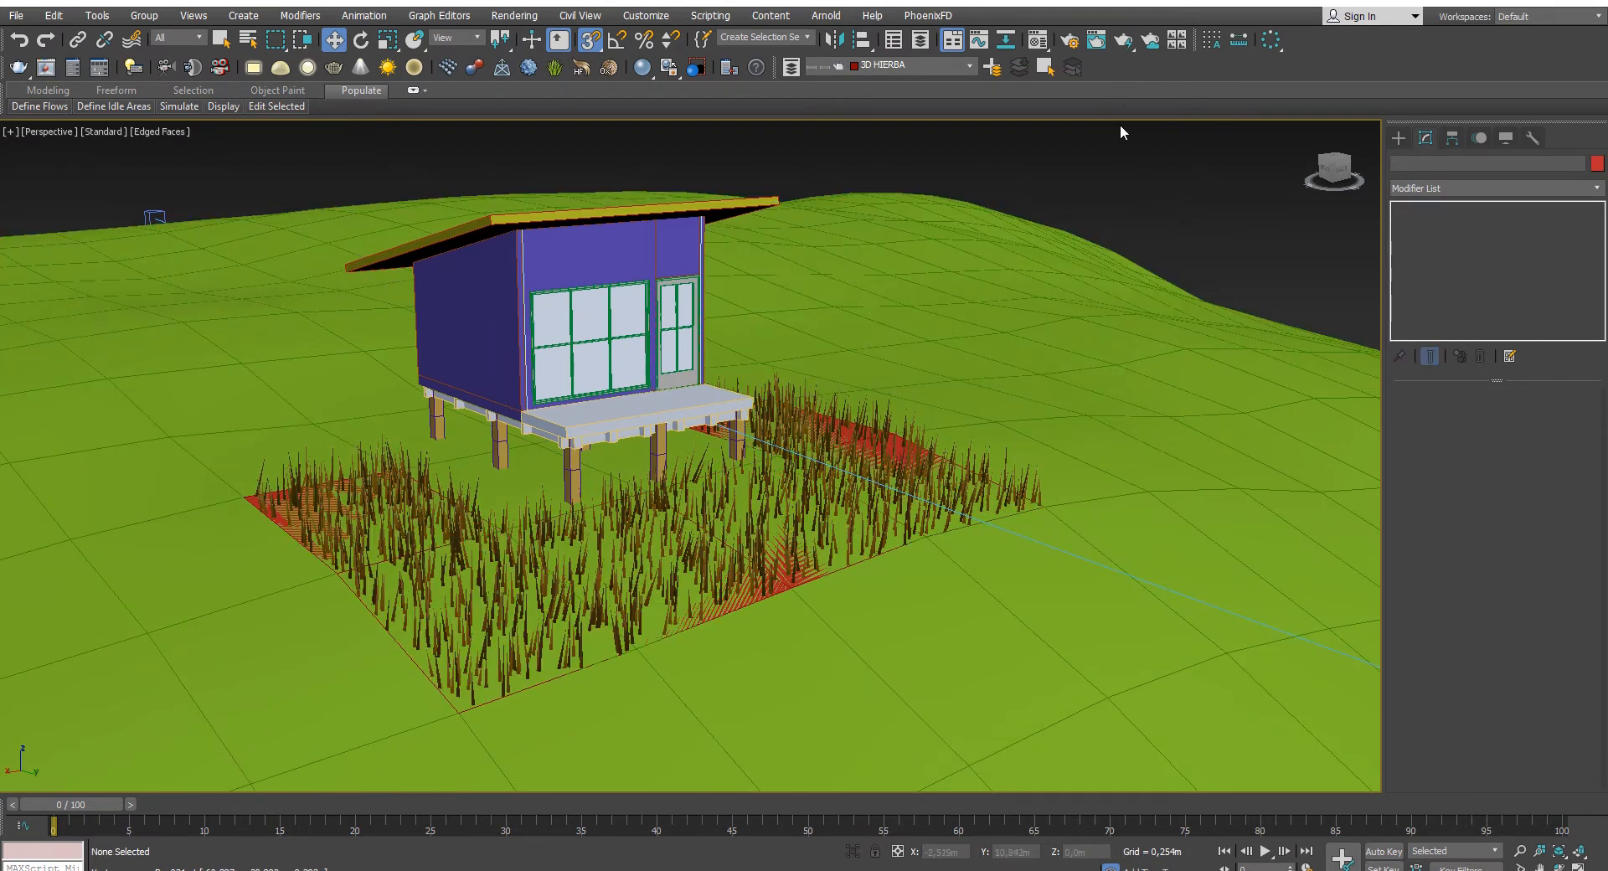
- Test-render the perspective view of the house, and render a close-up of the grass blades
click(1126, 41)
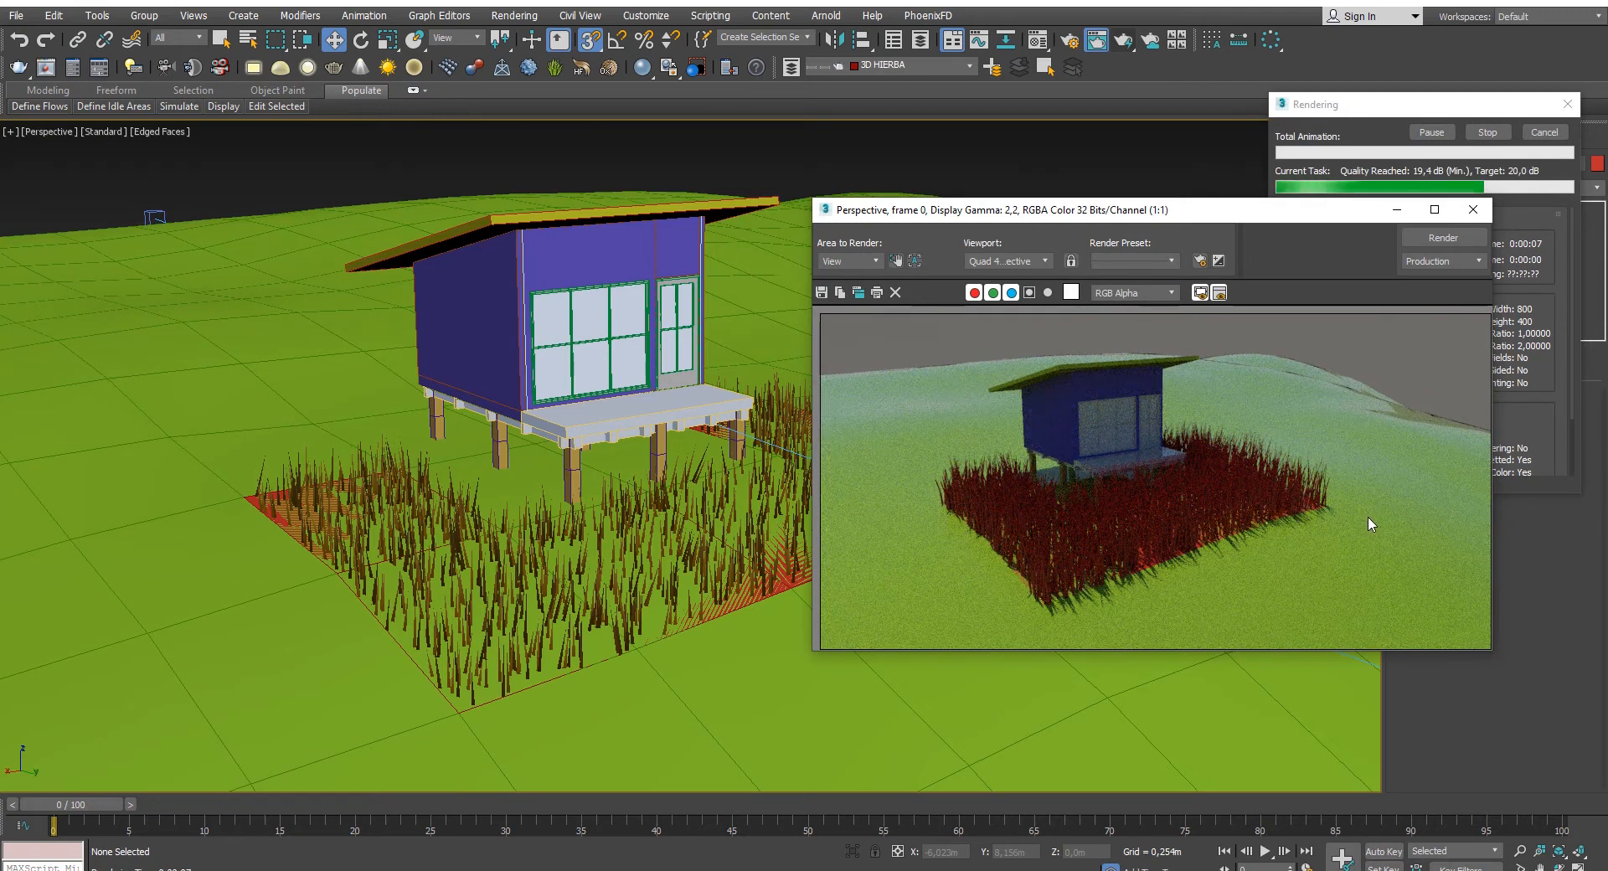
click(1472, 209)
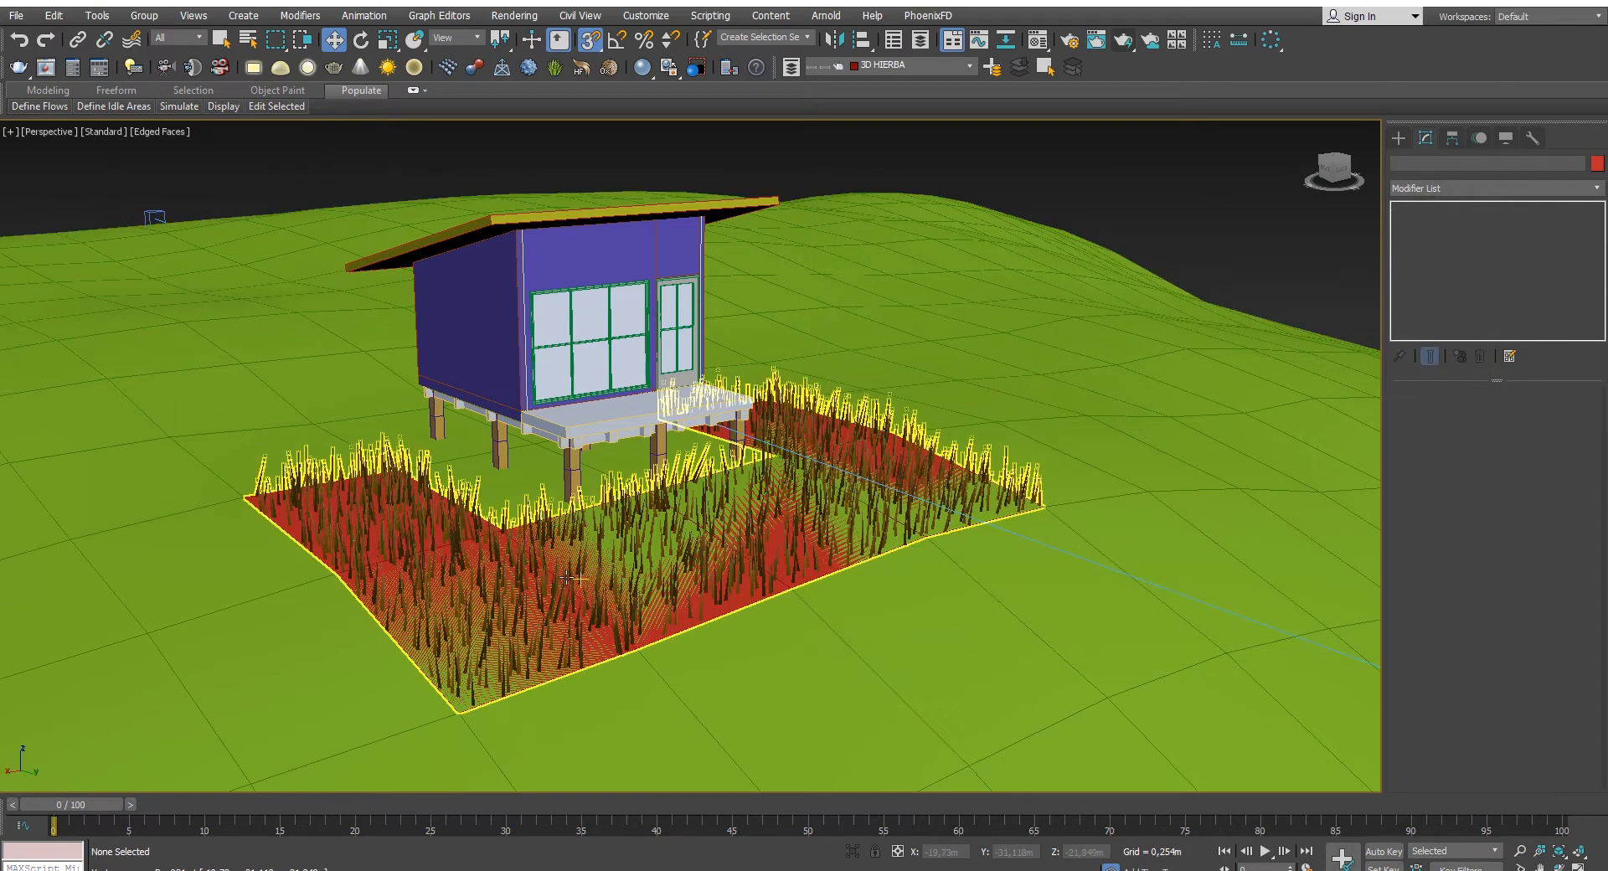
scroll(662, 529, up, 5)
alt+middle_drag(662, 530, 619, 427)
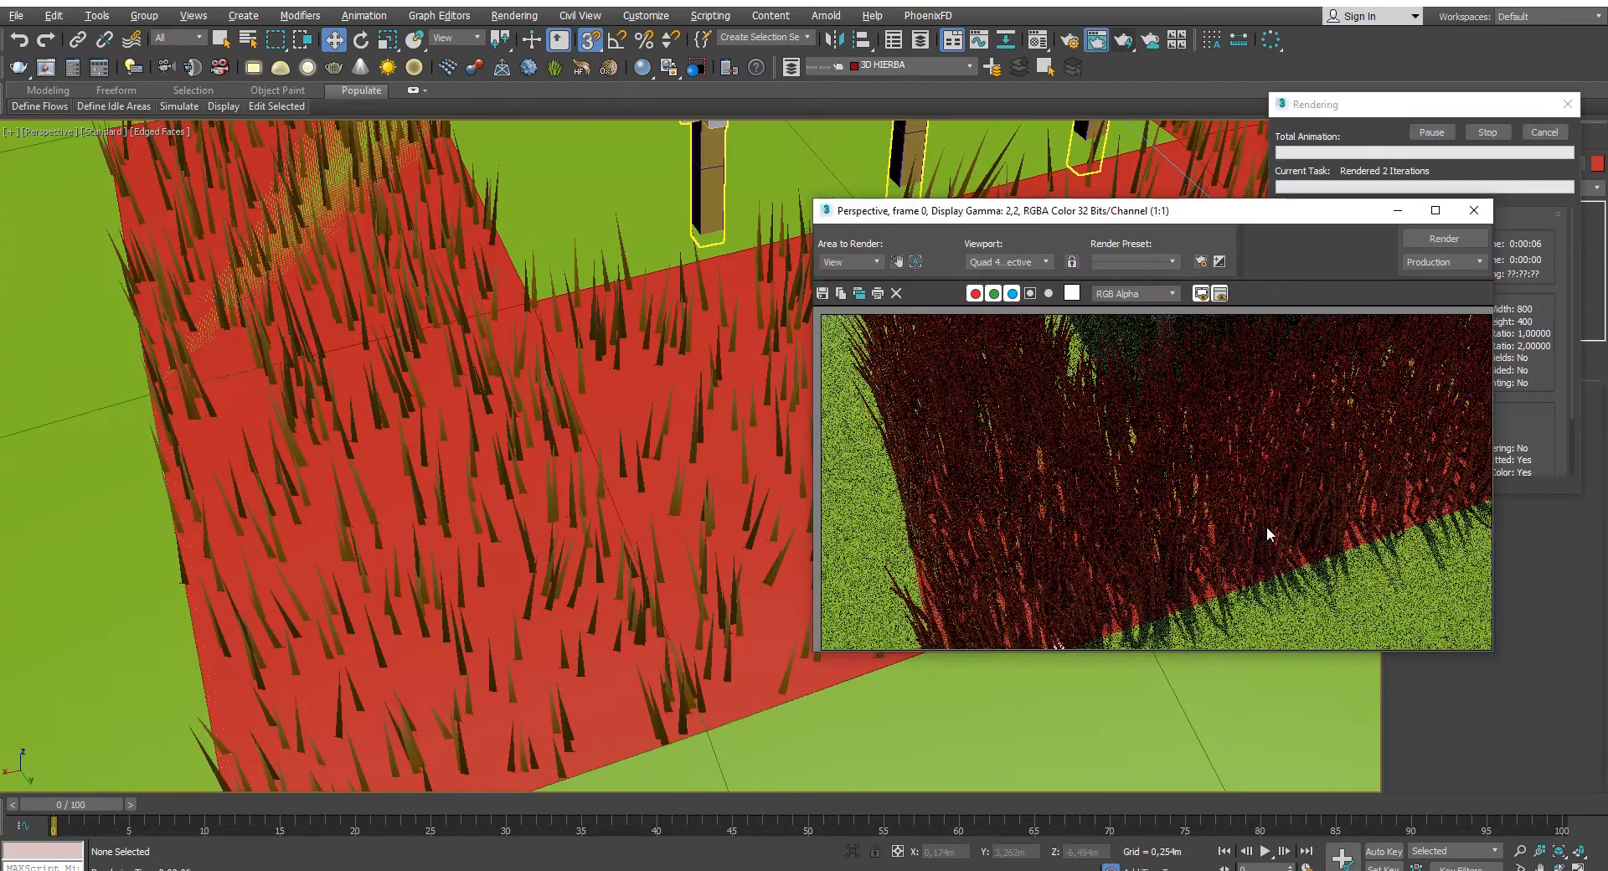
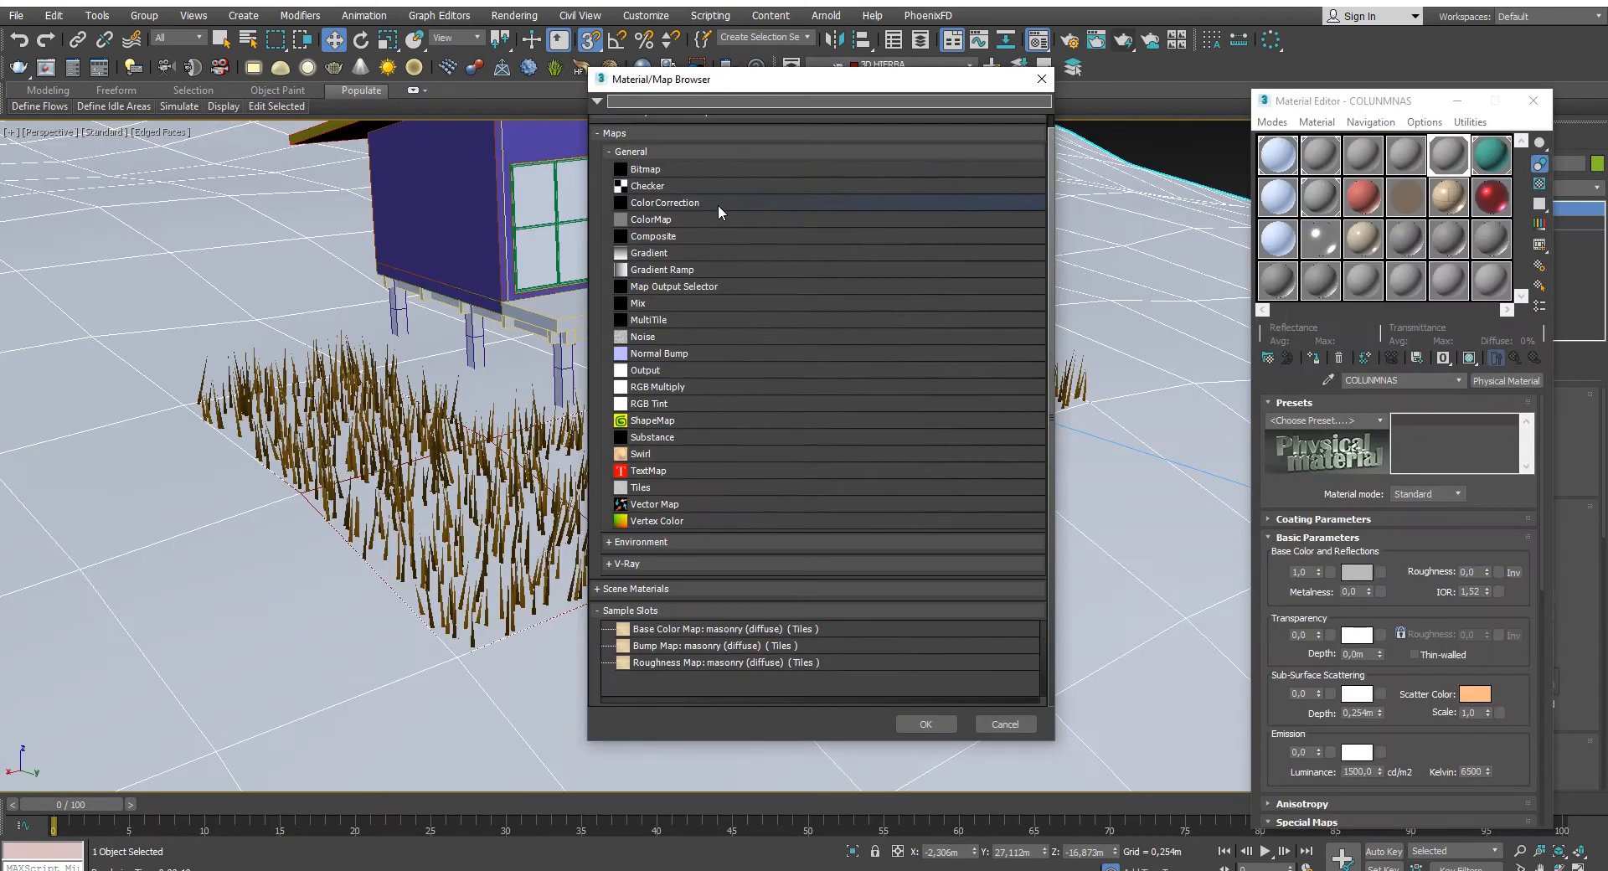
- Load the TexturesCom_Grass0164_1_seamless_S MONTAÑA.jpg bitmap as the COLUNMNAS material's base color map and display it in the viewport
click(685, 176)
double_click(684, 177)
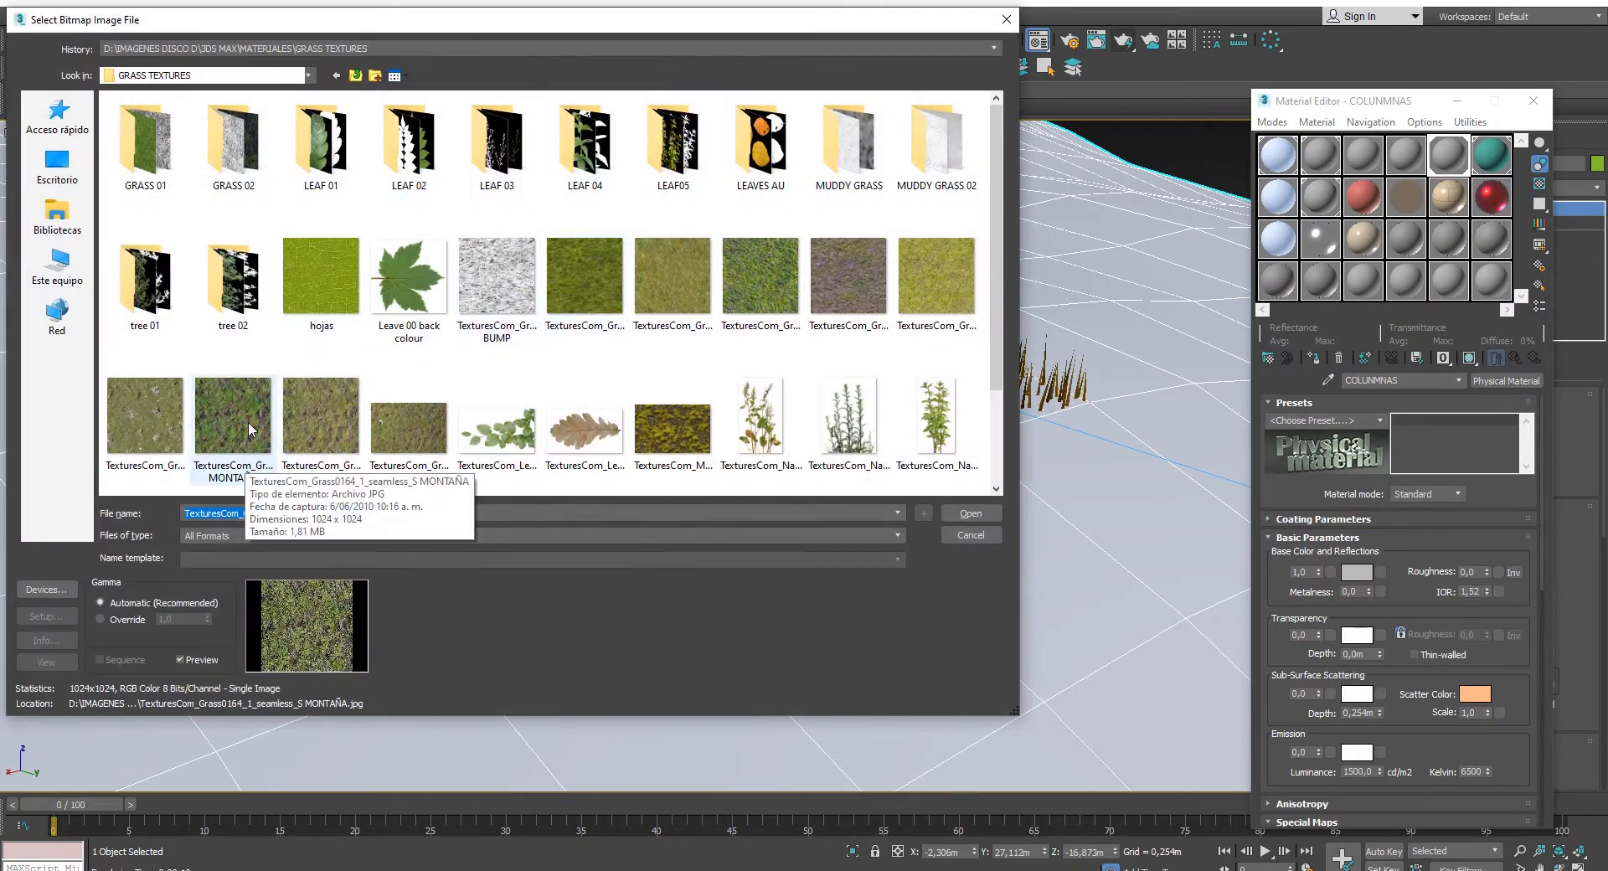
double_click(250, 430)
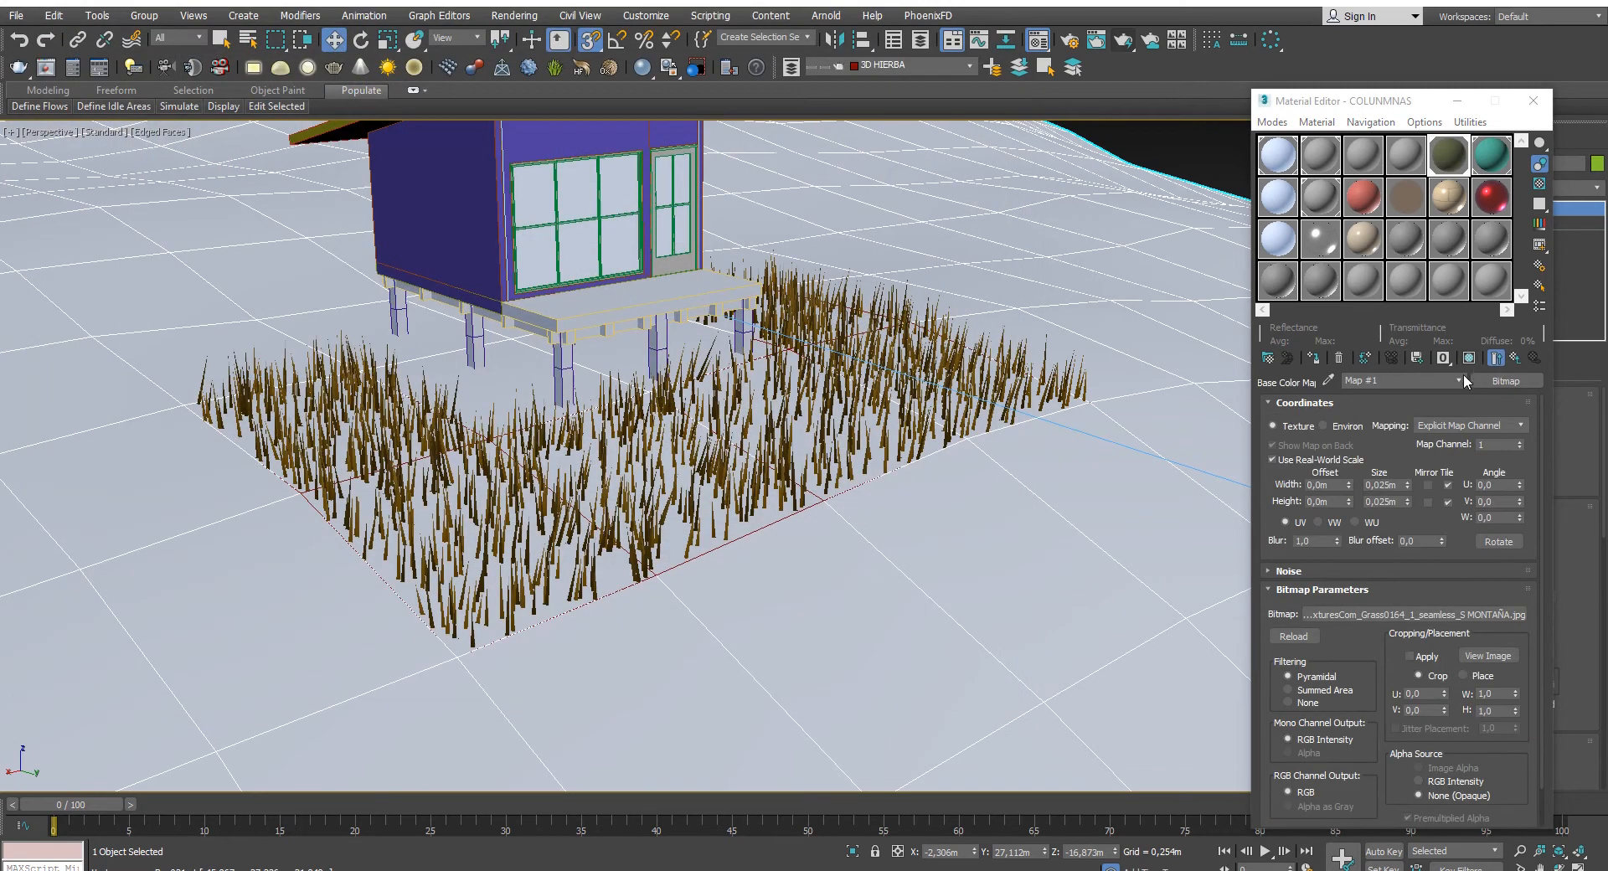
click(1467, 359)
- Set the grass bitmap's real-world size to 6 m in width and 6 m in height
double_click(1400, 485)
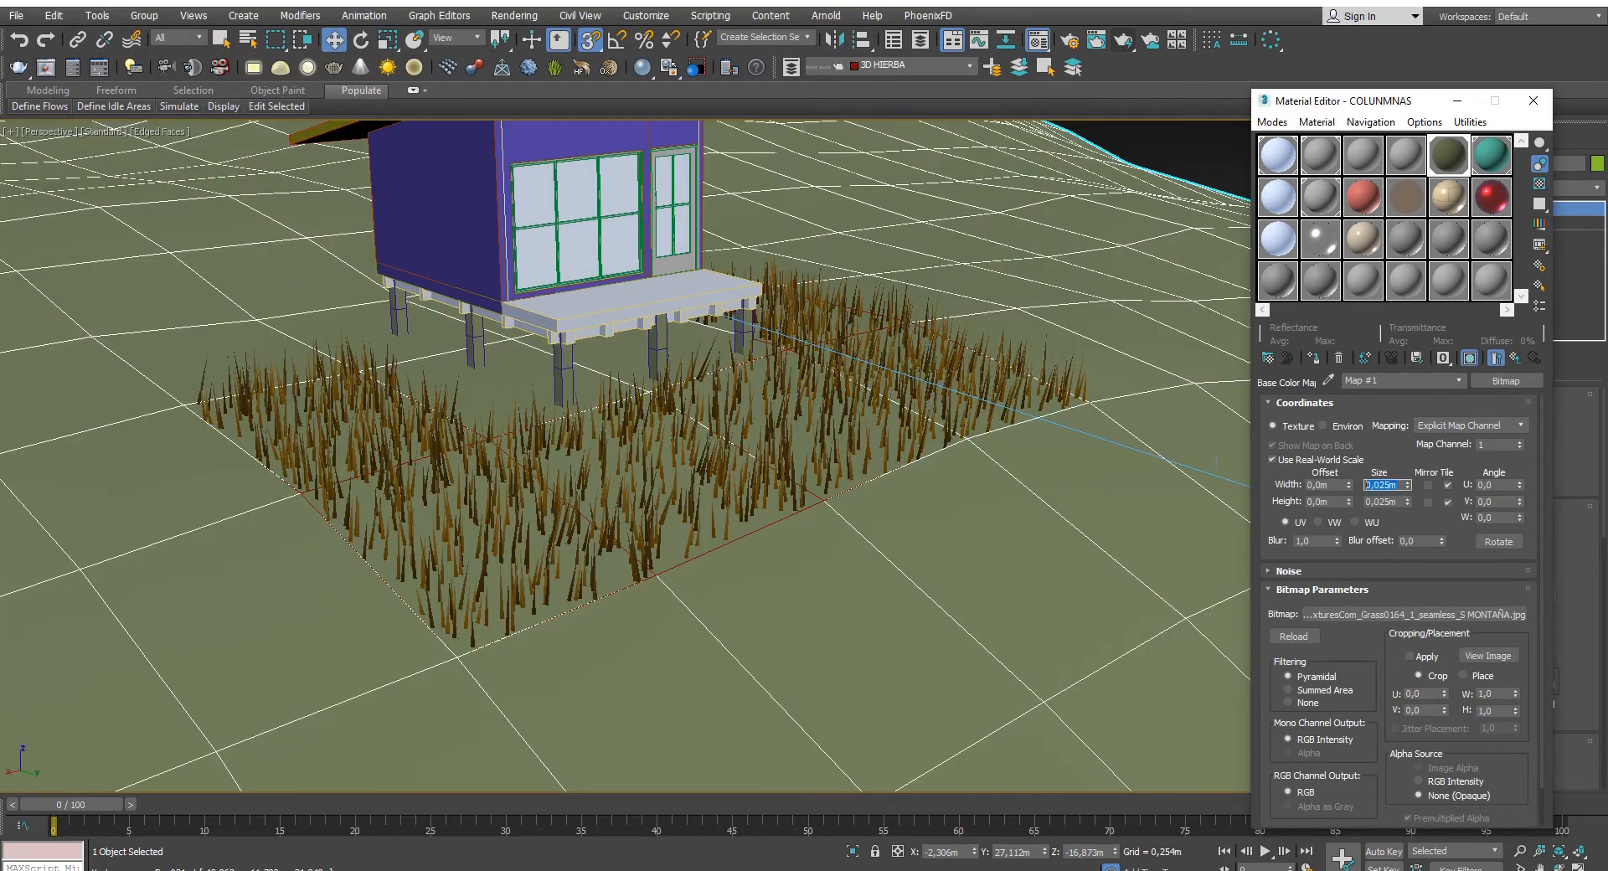
text(6)
double_click(1390, 502)
text(6)
key(Return)
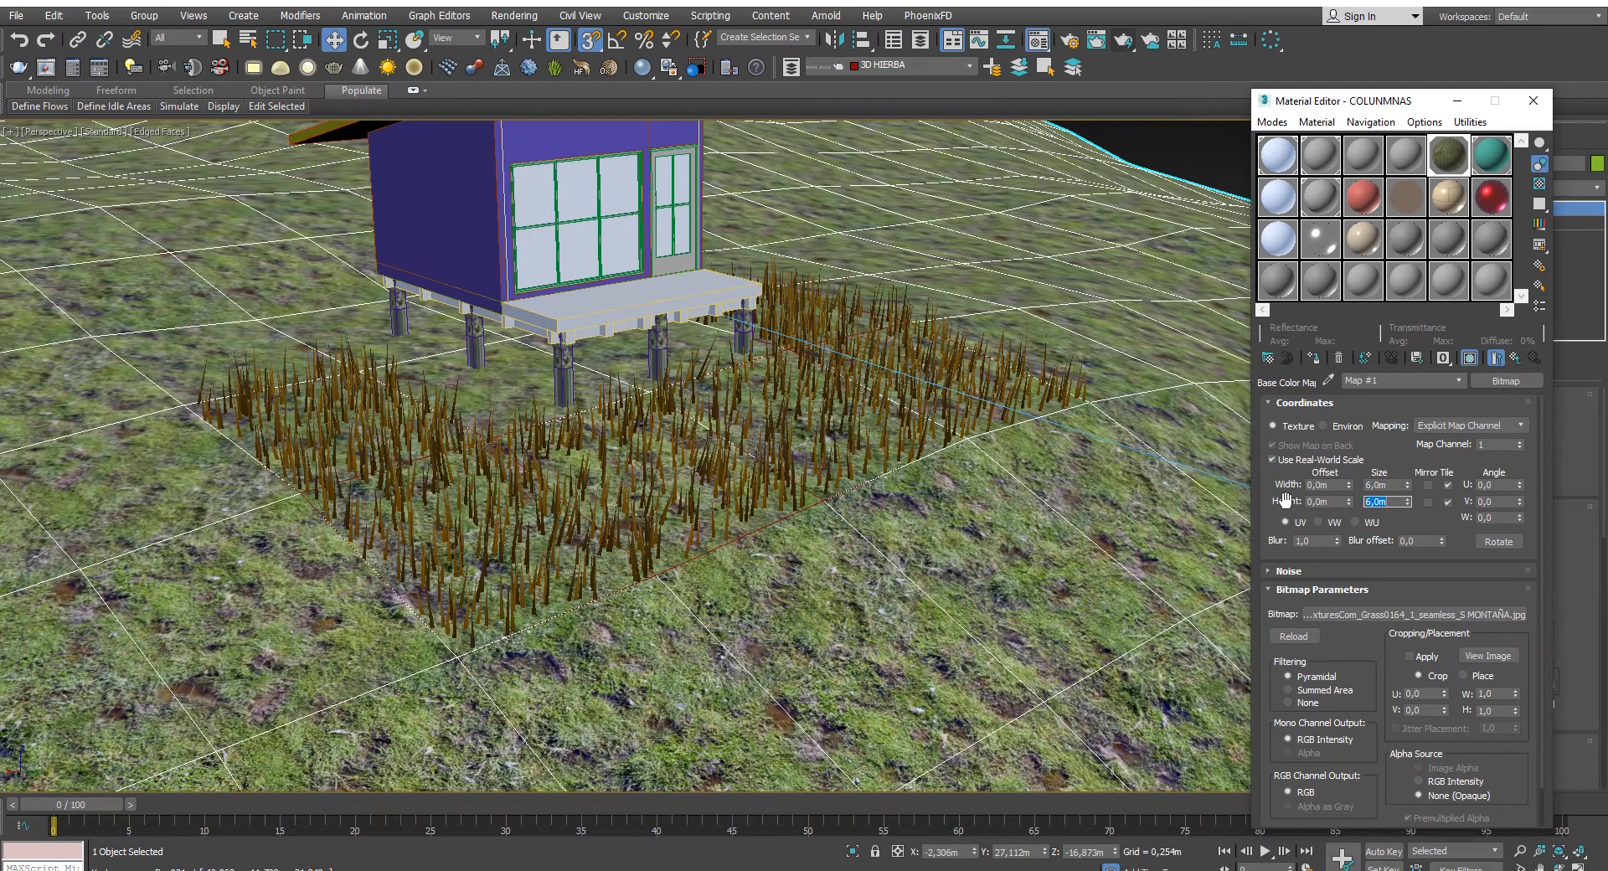
- Turn off snapping, deselect the terrain, and assign the grass-textured material to the hair patch around the house
click(933, 408)
key(s)
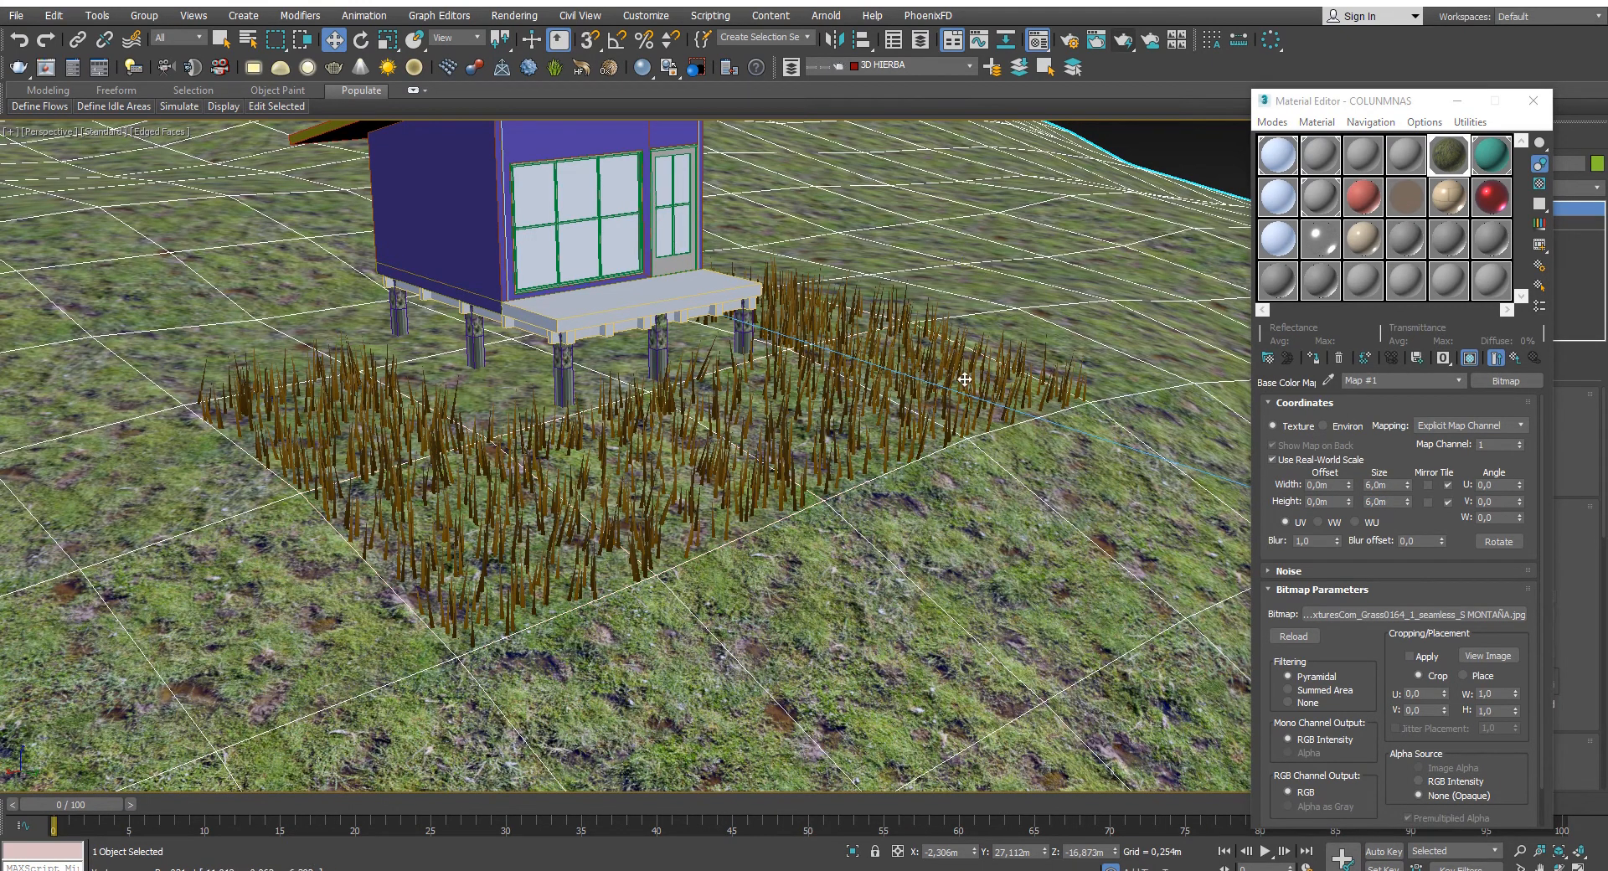
scroll(930, 392, up, 5)
scroll(922, 392, down, 4)
click(1218, 156)
alt+middle_drag(859, 435, 854, 381)
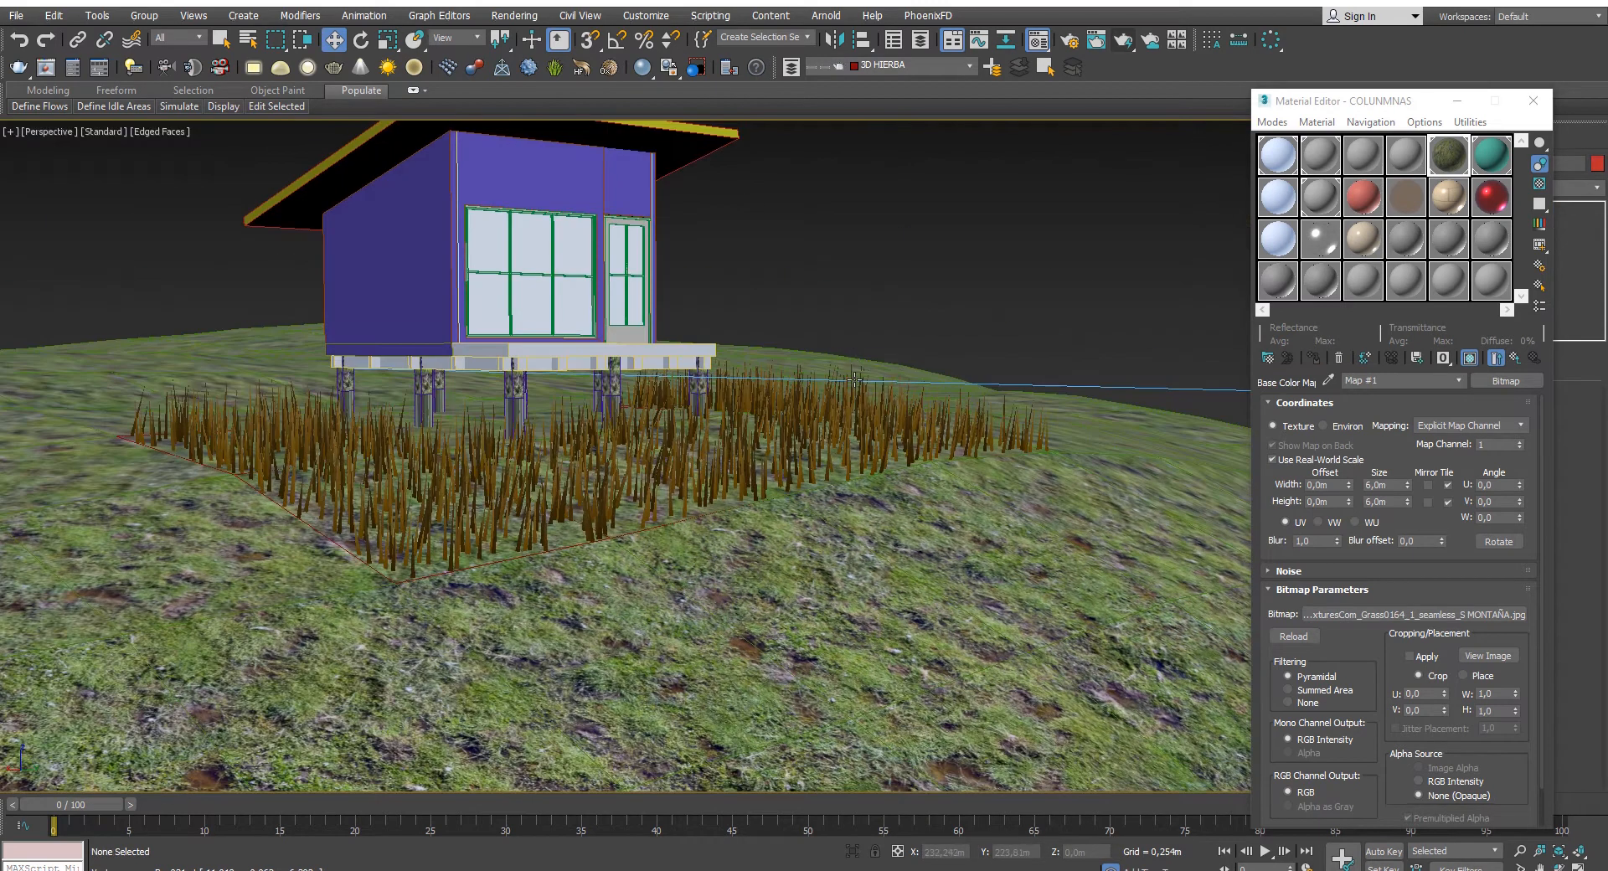
click(681, 417)
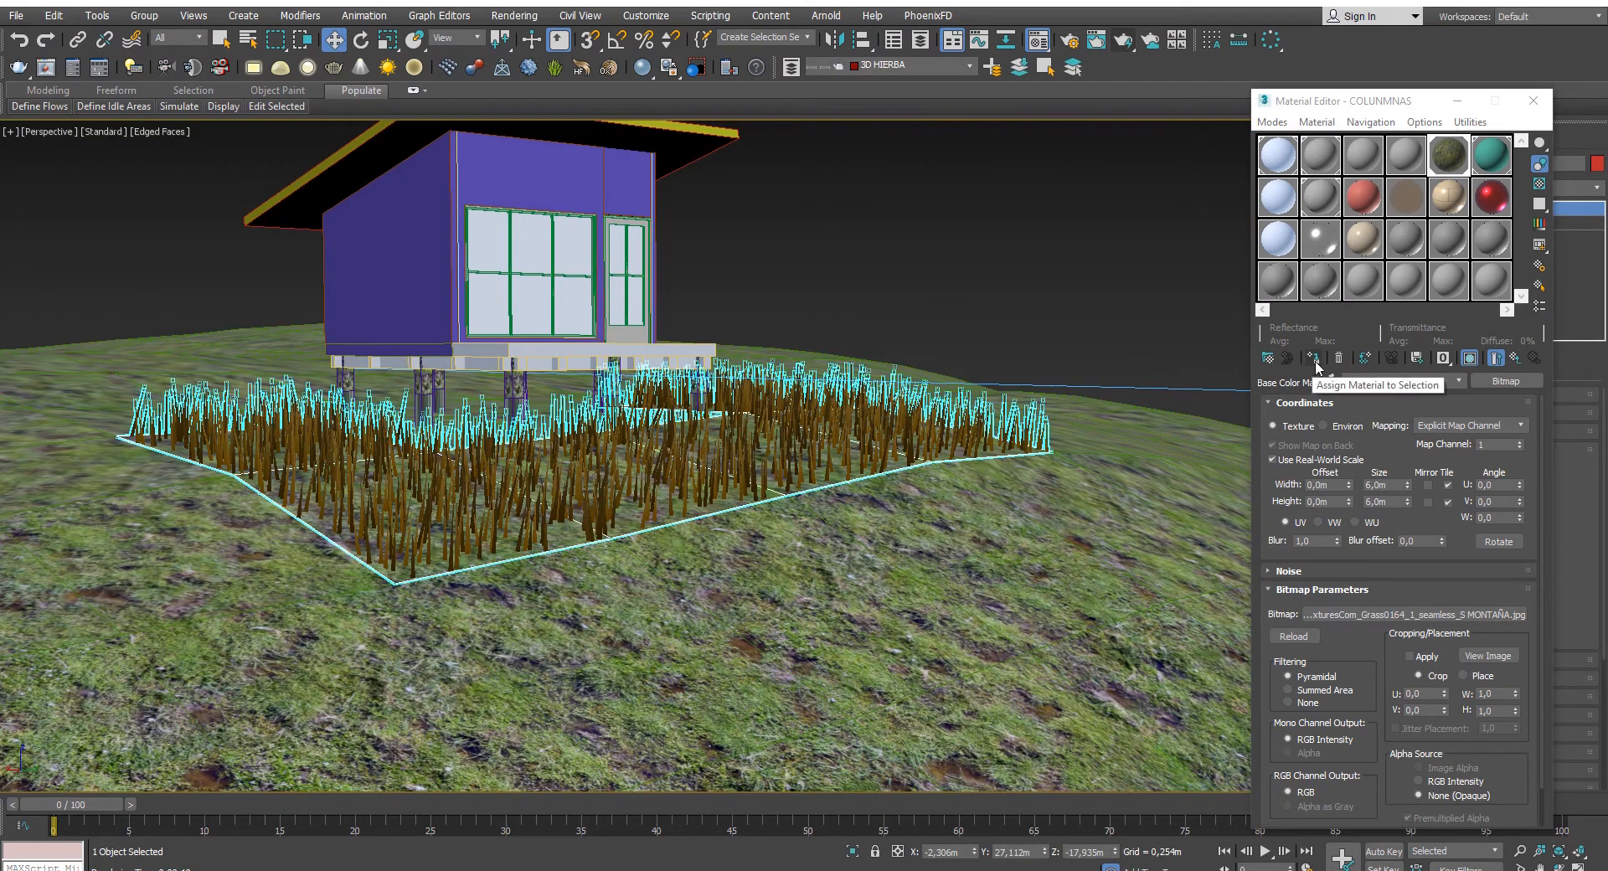
- Test-render a closer perspective view of the house and the textured grass, and close the rendered image
click(944, 279)
scroll(764, 416, up, 5)
click(1122, 42)
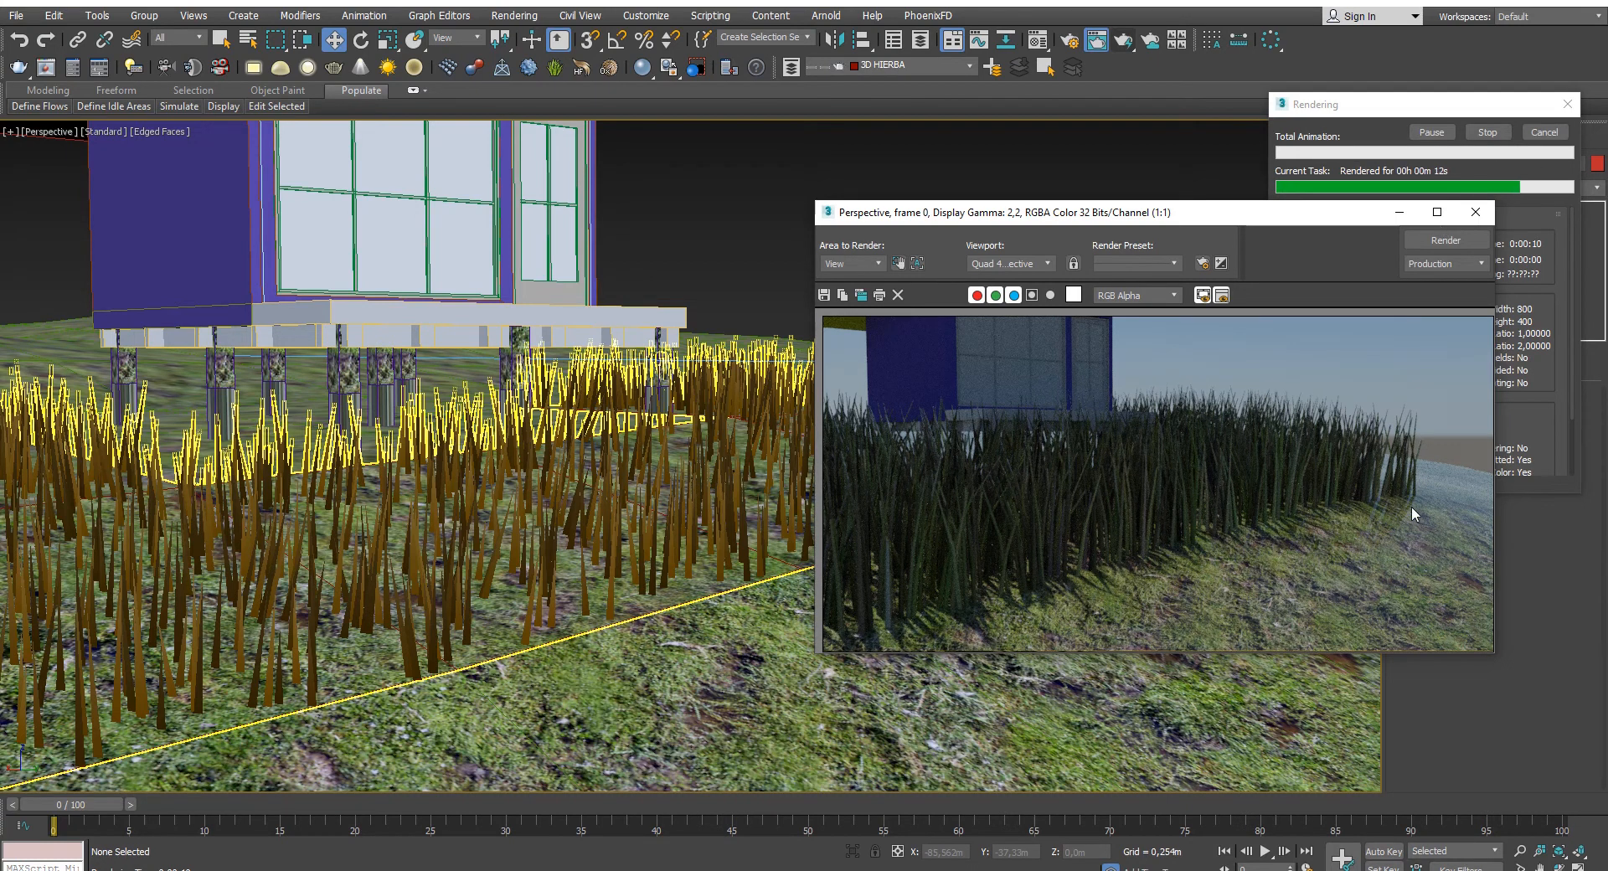
click(1455, 171)
click(1224, 233)
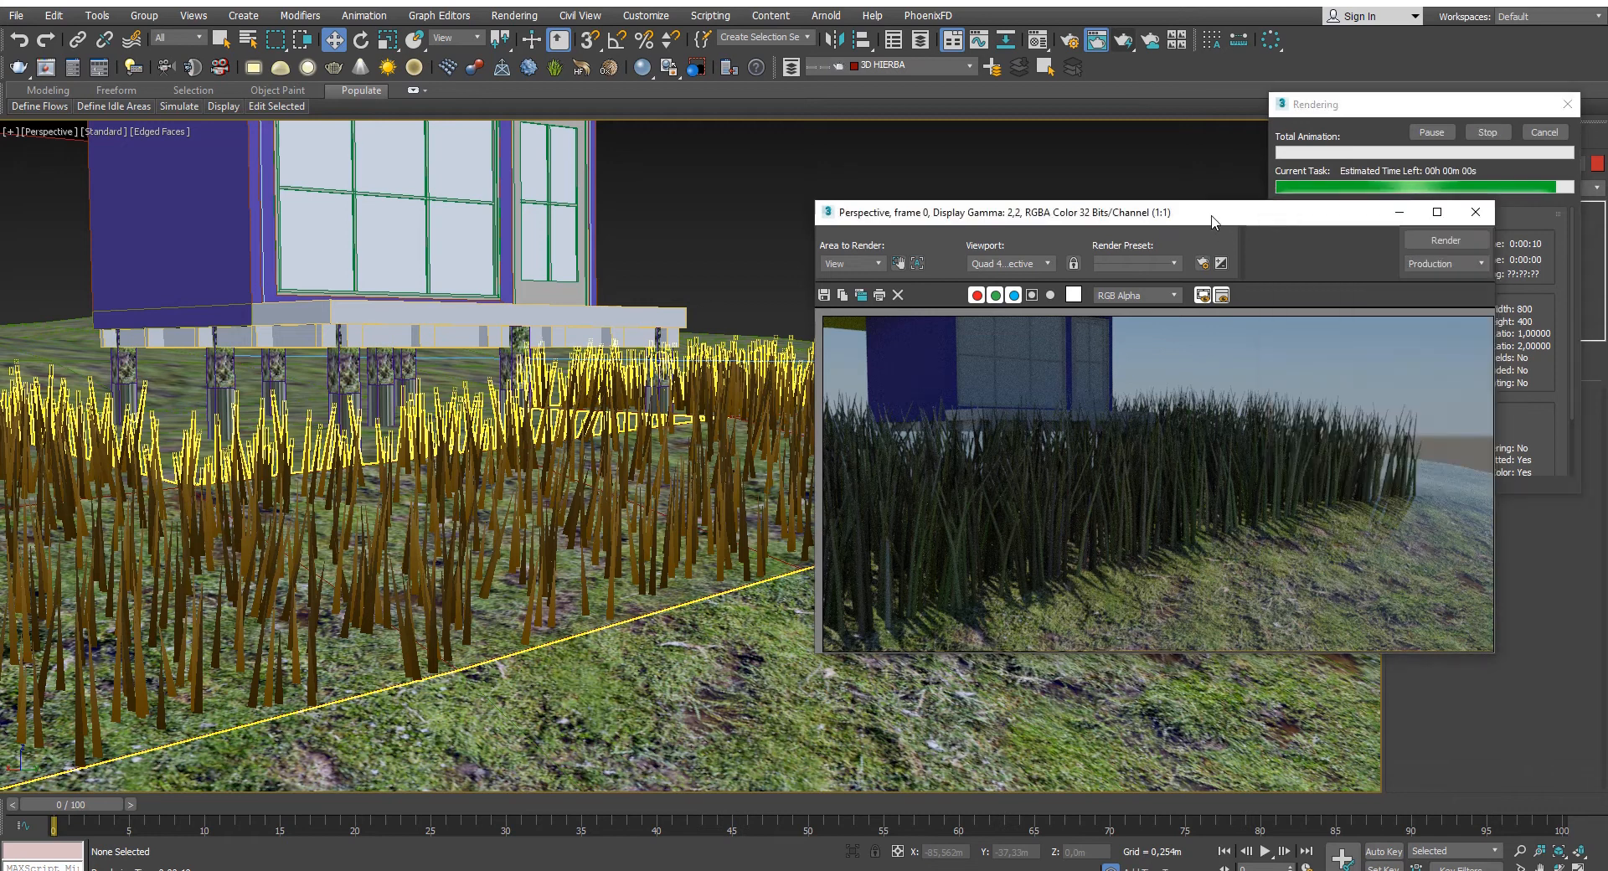
click(1480, 215)
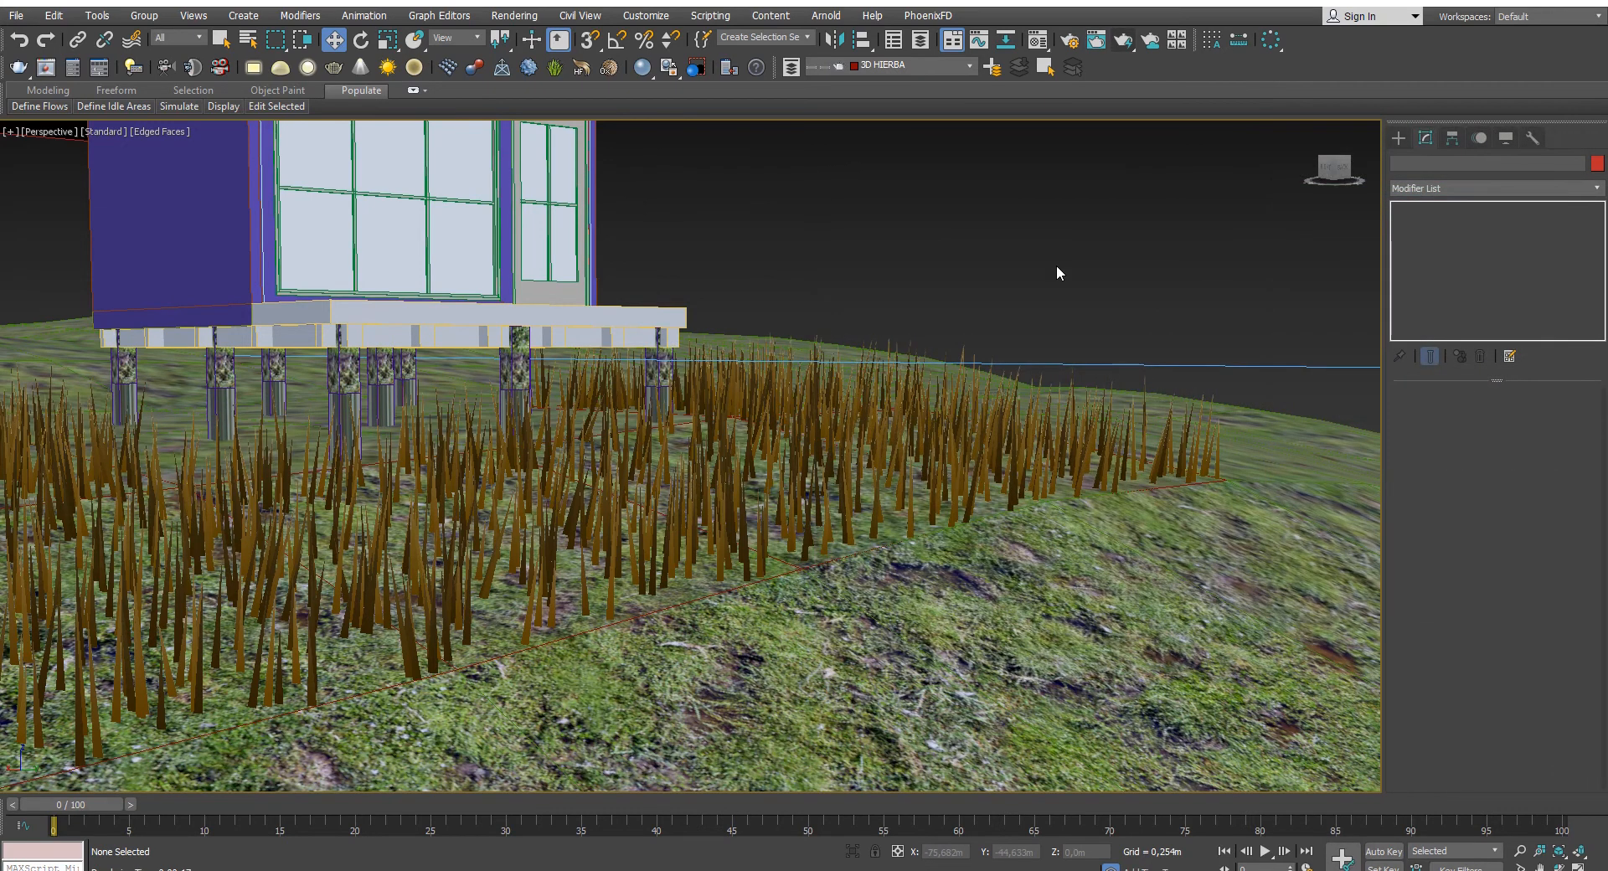
- Select the grass patch and set its hair Density to 50
scroll(913, 375, down, 4)
scroll(812, 432, up, 5)
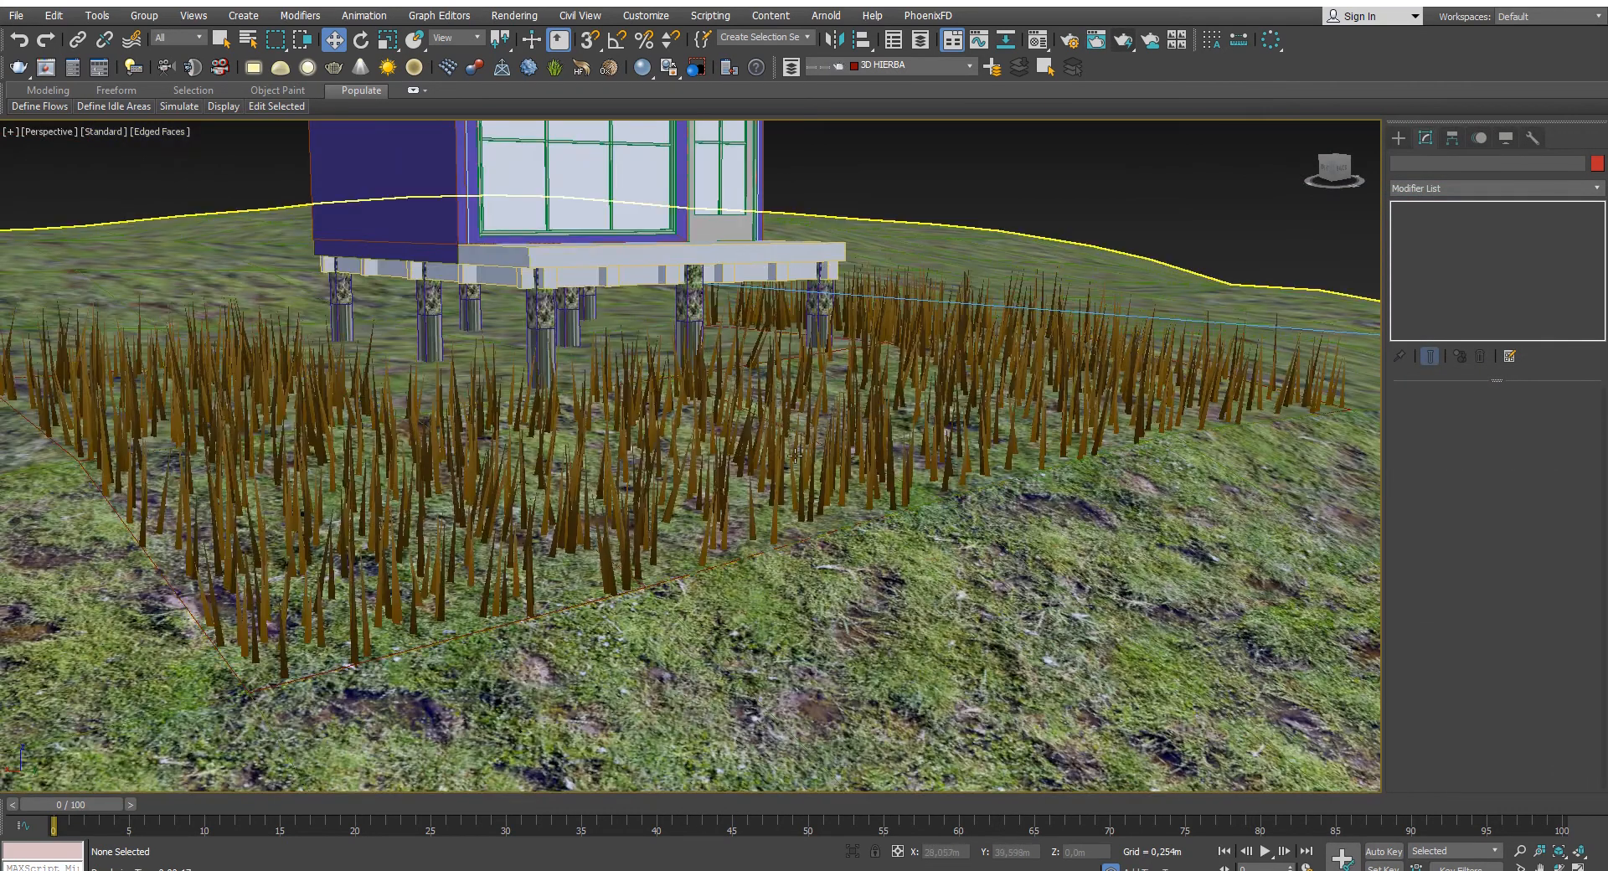
click(795, 454)
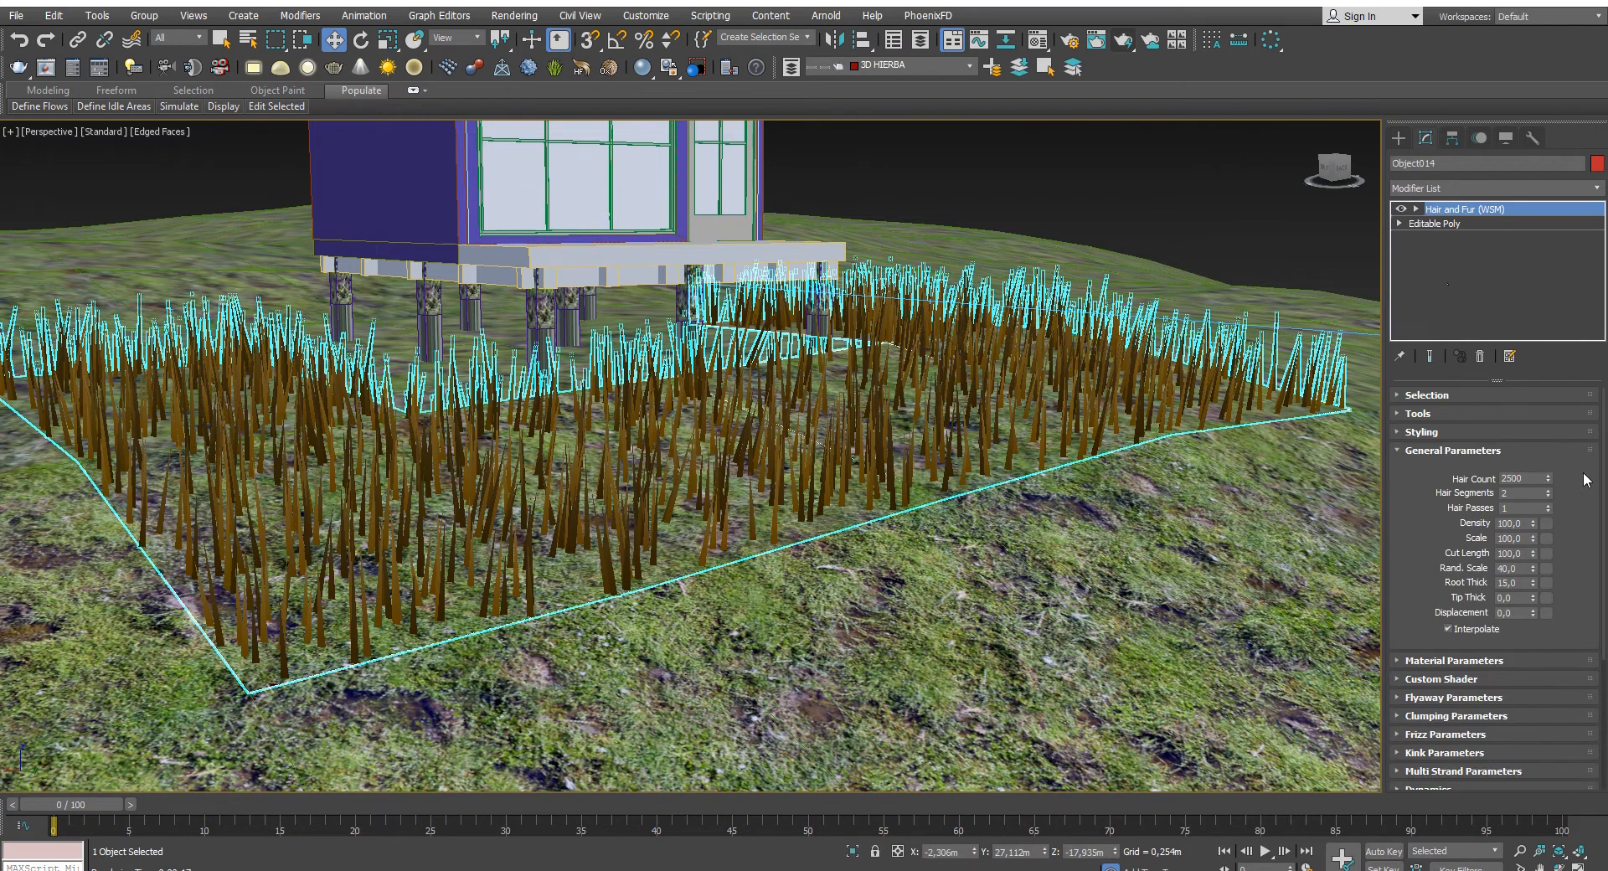
click(1516, 523)
text(50)
key(Return)
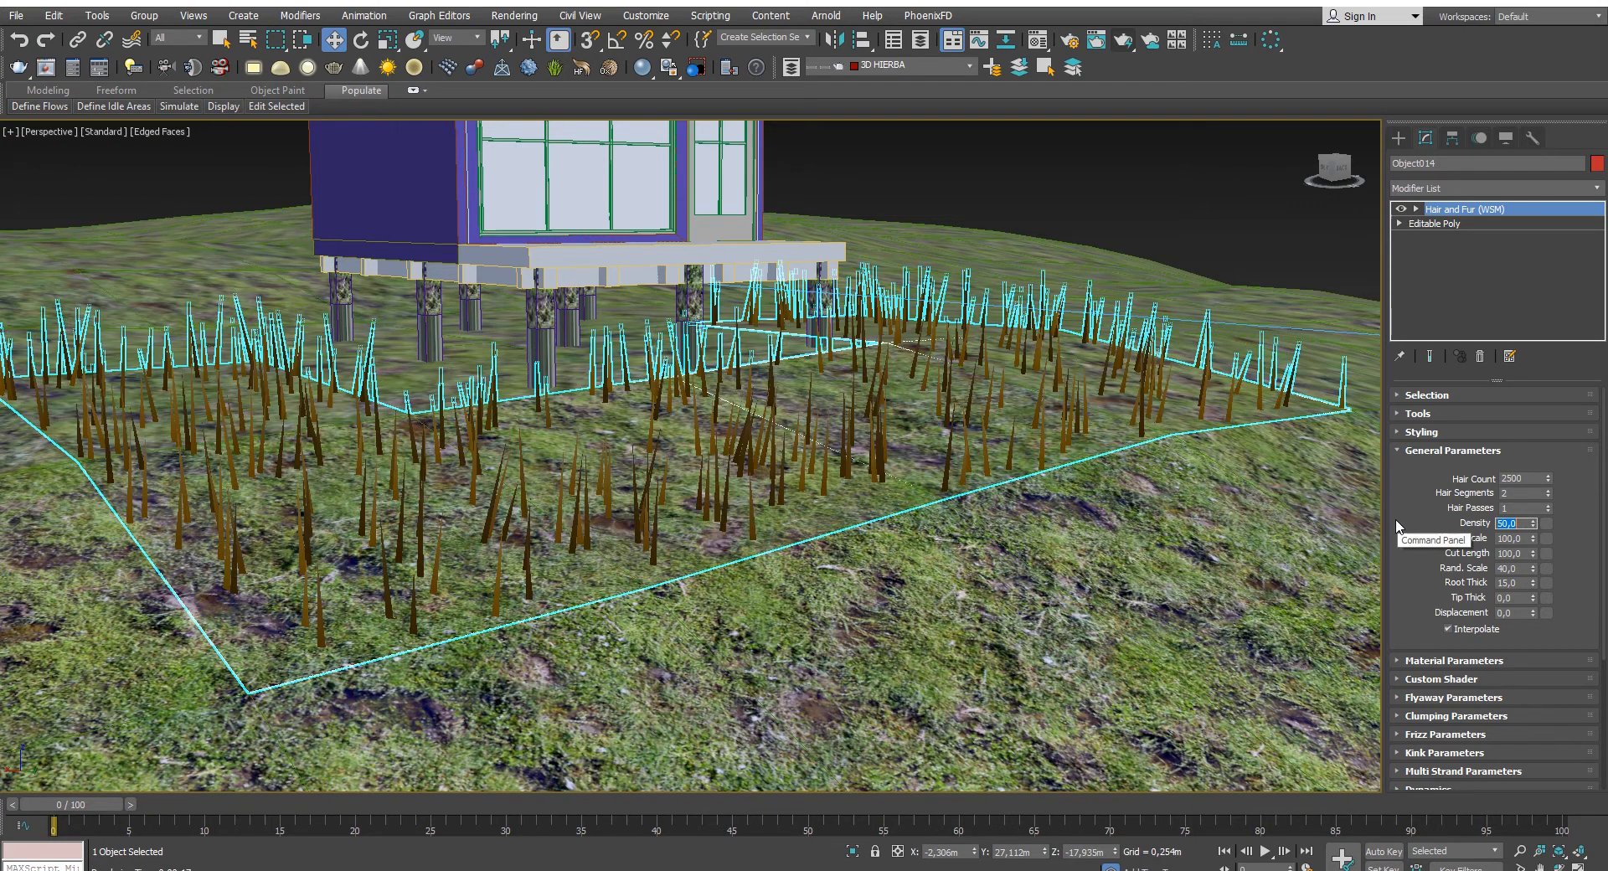
- Try a hair Scale of 50, return it to 100, and set Cut Length to 70
key(Tab)
text(50)
key(Return)
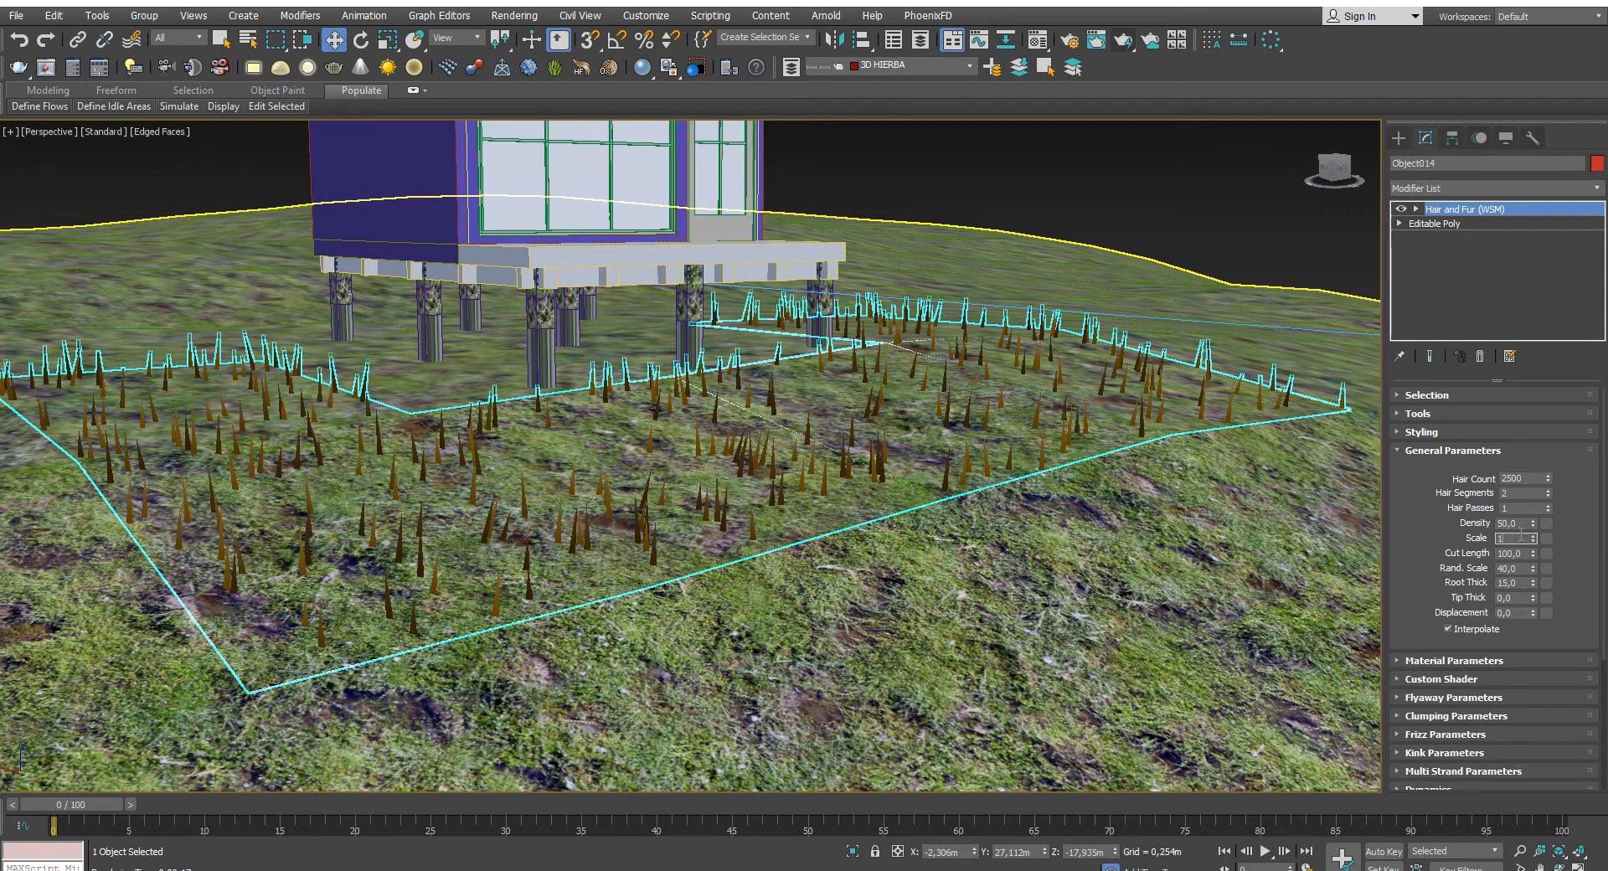
key(Return)
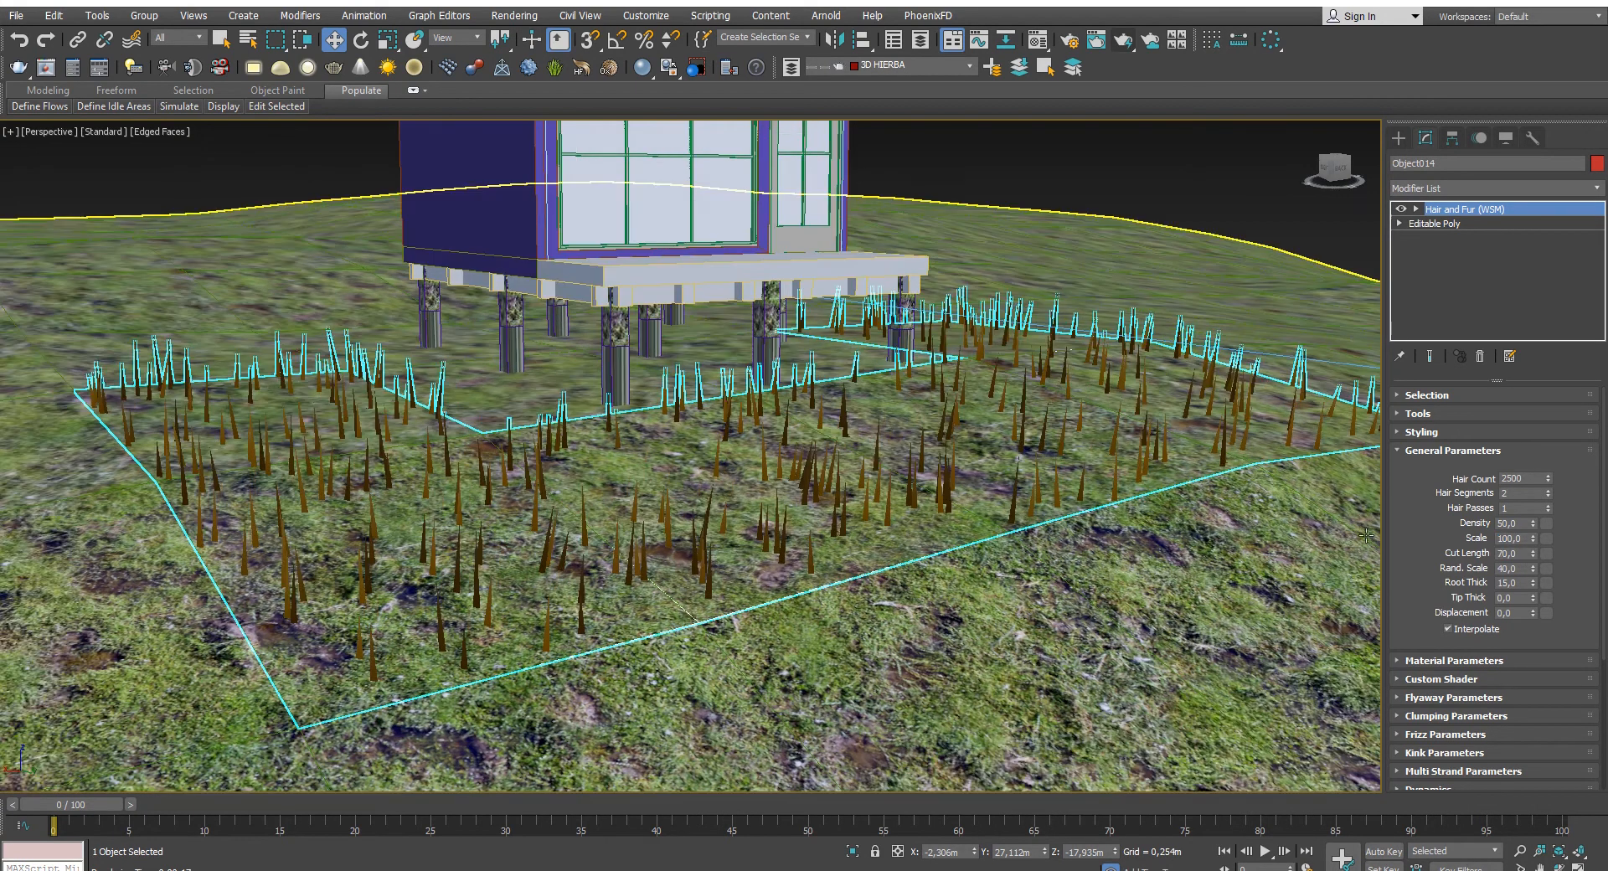
- Reduce the grass patch's hair Root Thick to 9.9, Scale to 65 and Cut Length to 40.6
scroll(1247, 506, up, 3)
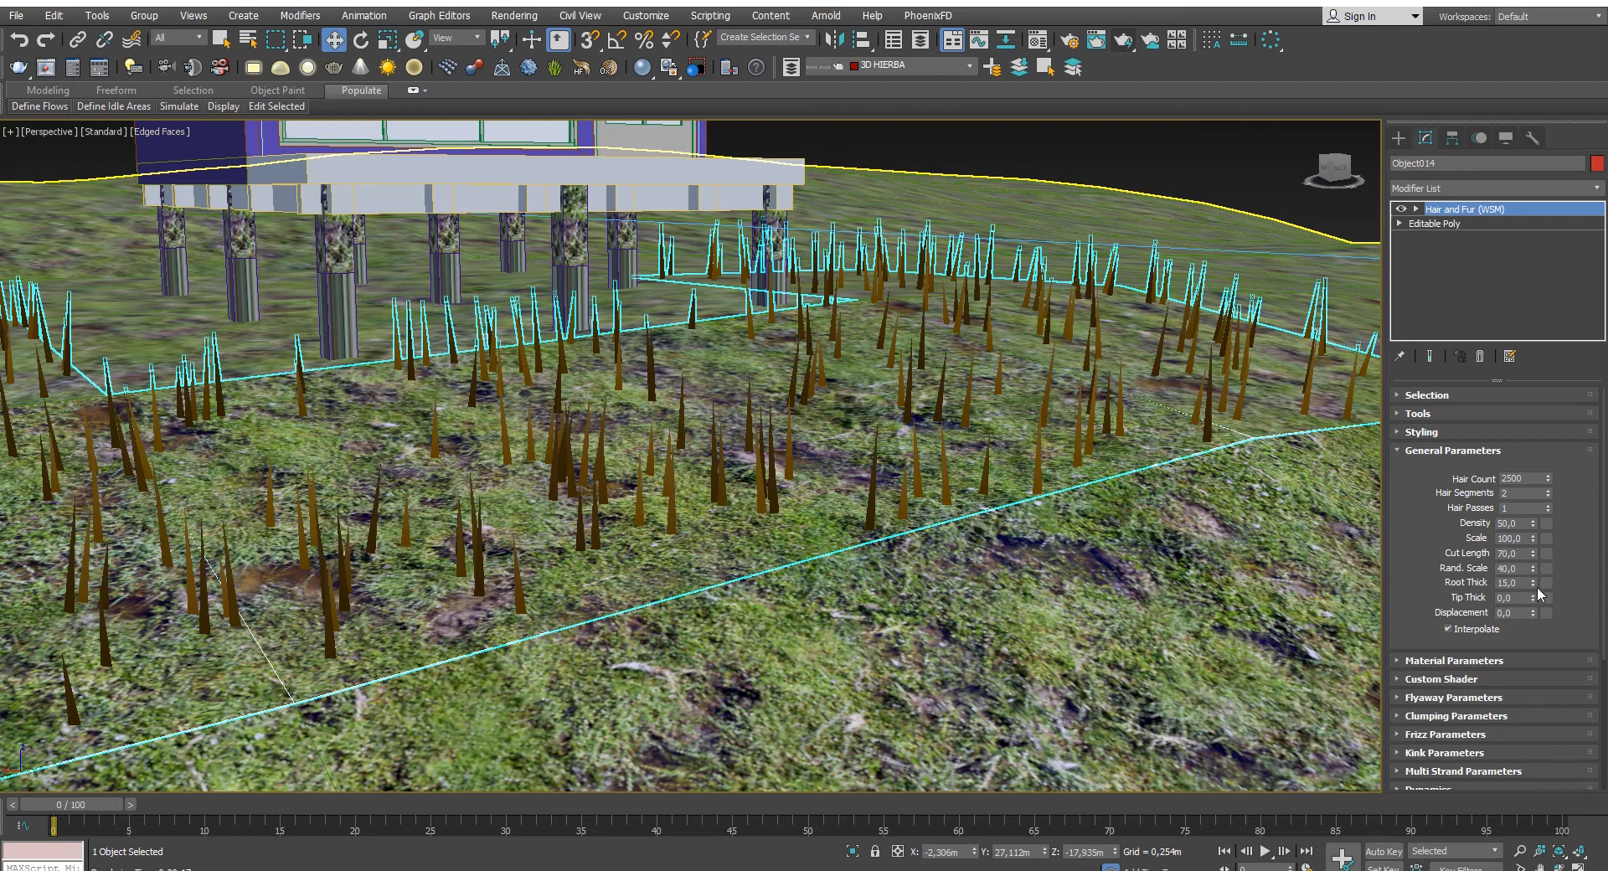
drag(1536, 588, 1541, 615)
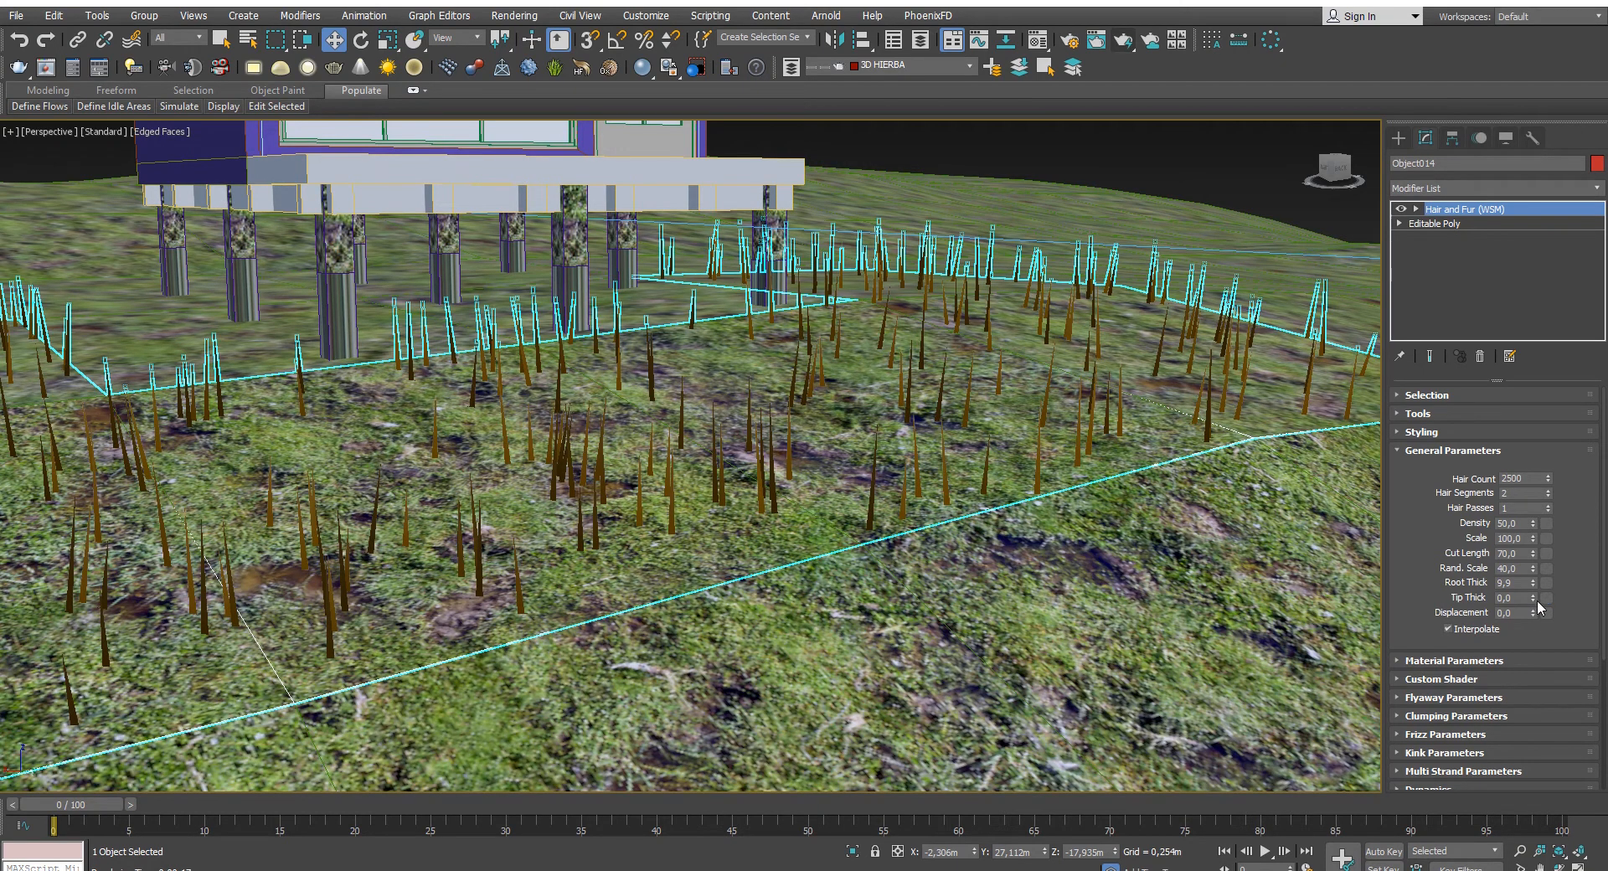
drag(1533, 554, 1532, 590)
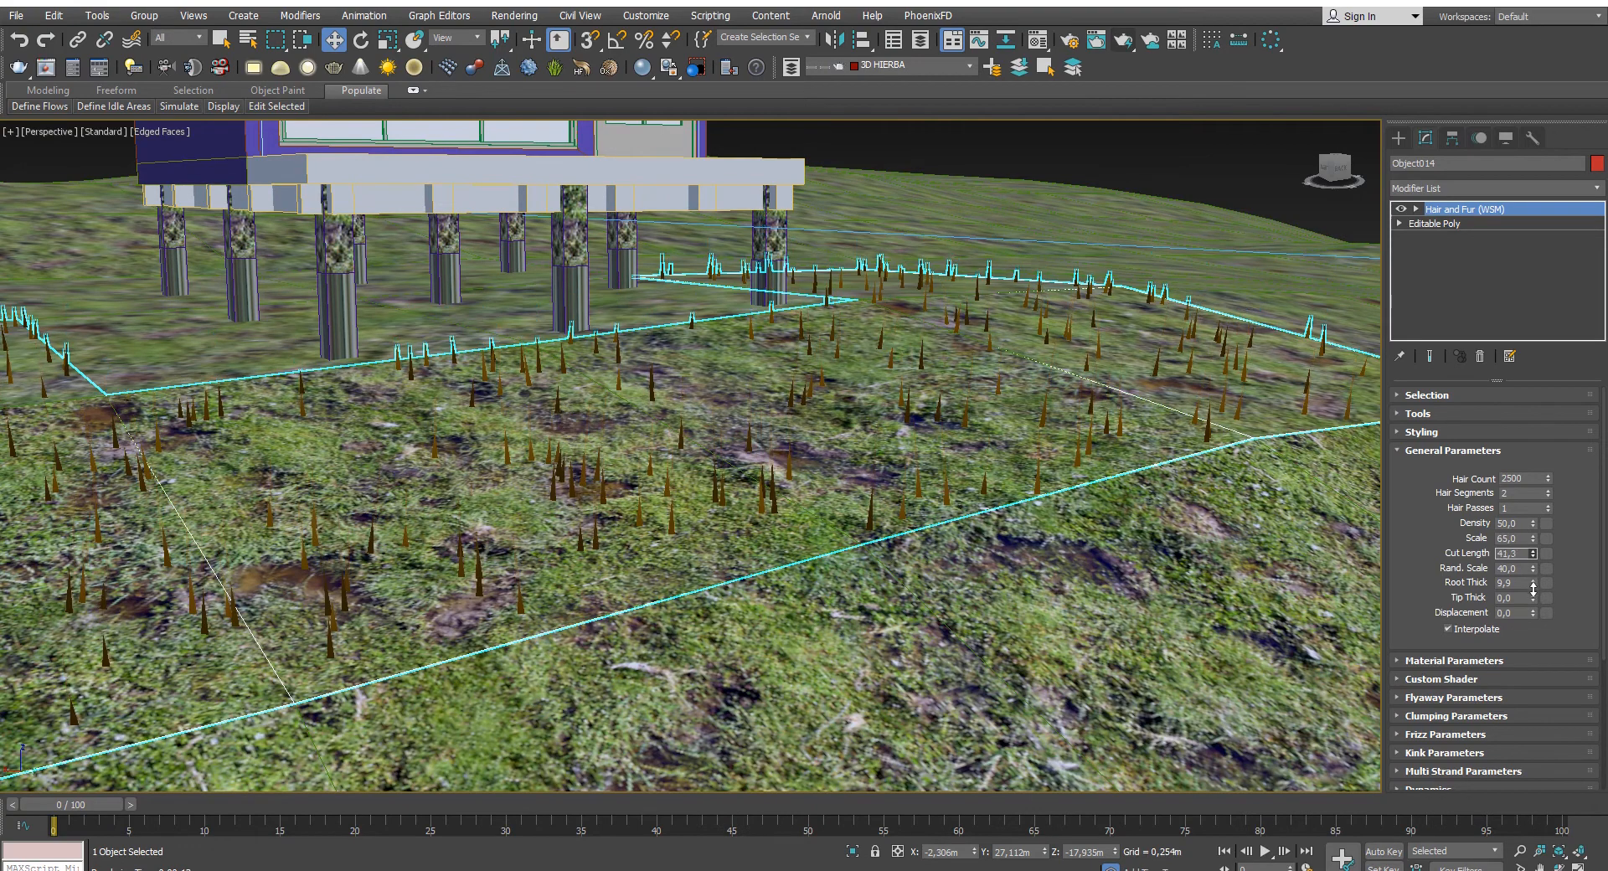
mouse_move(880, 427)
alt+middle_down()
mouse_move(847, 429)
mouse_move(905, 409)
alt+middle_up()
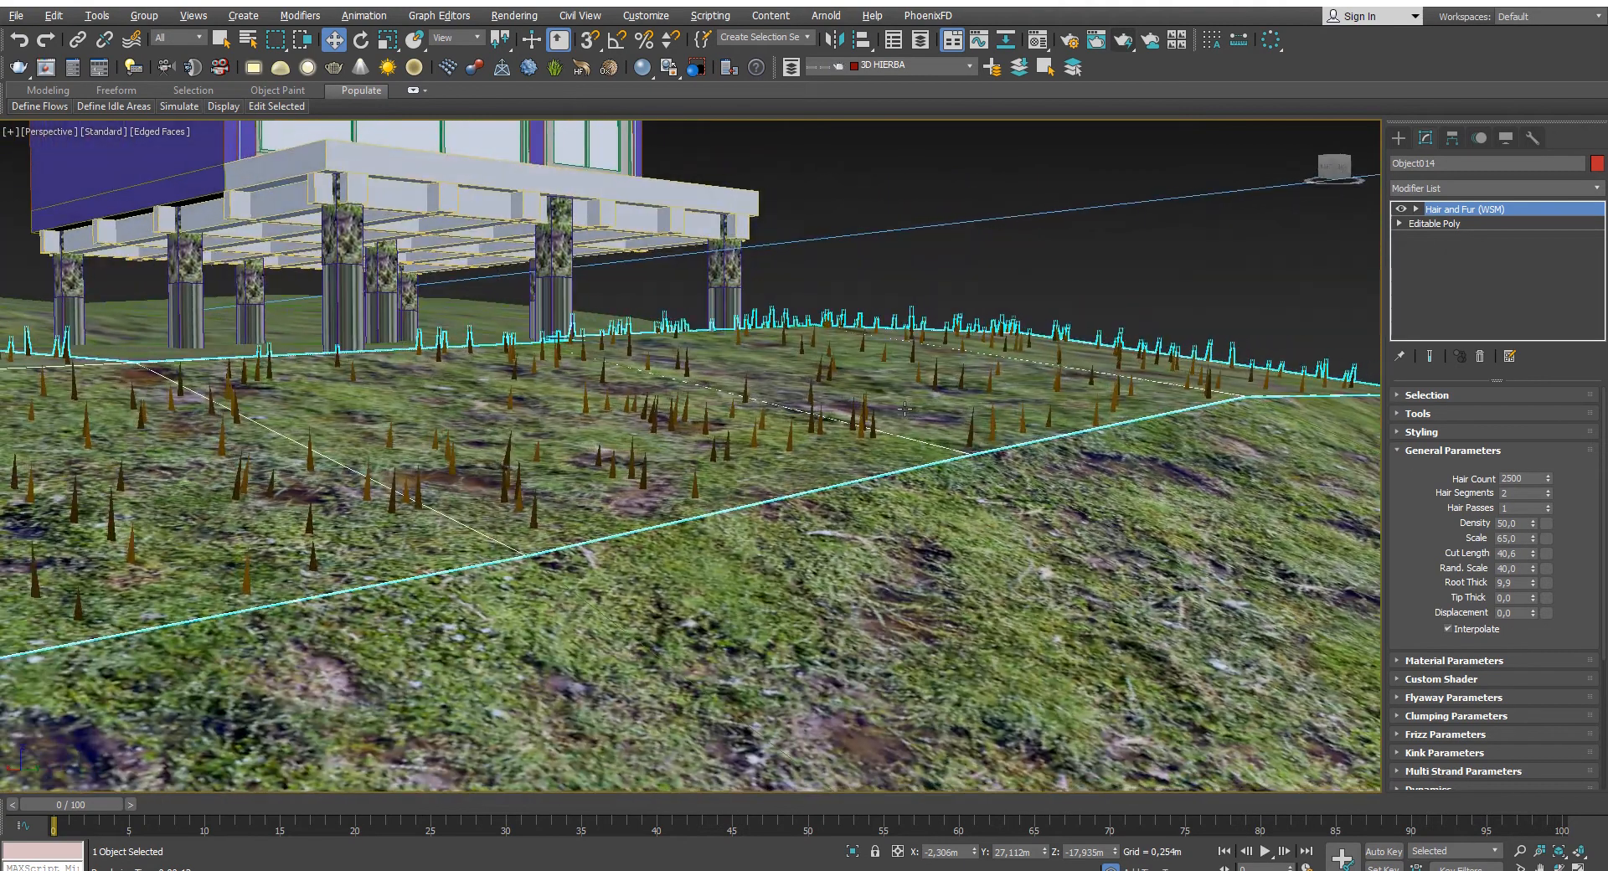
- Test-render a low view of the house's deck with the shortened grass in front, and close the rendered image
middle_drag(851, 349, 1015, 419)
middle_drag(598, 390, 720, 358)
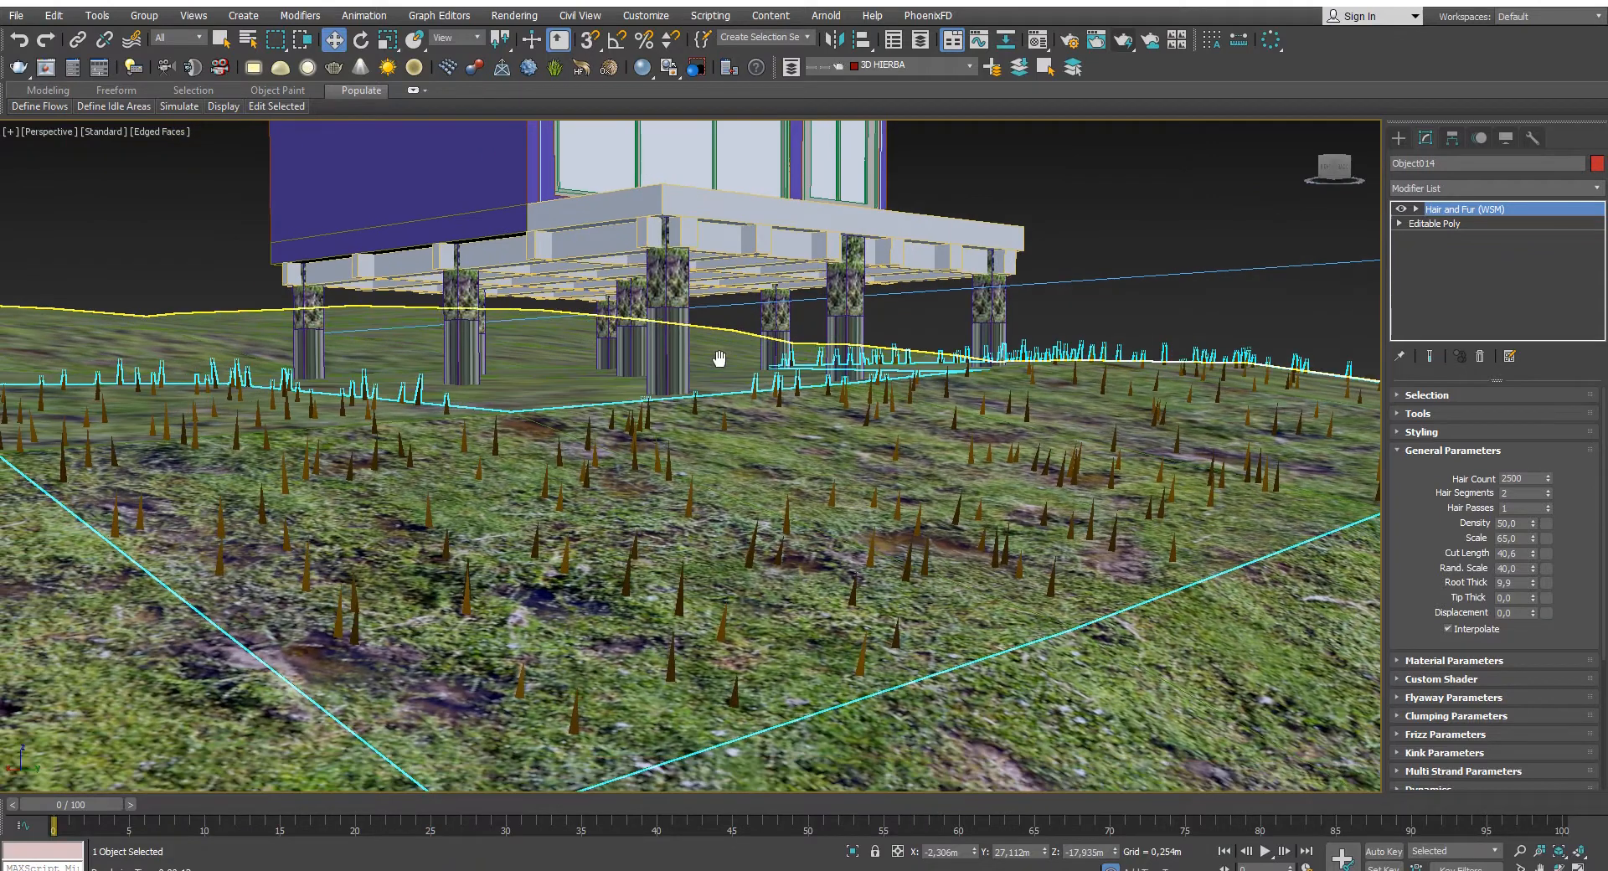
click(1123, 42)
click(1268, 245)
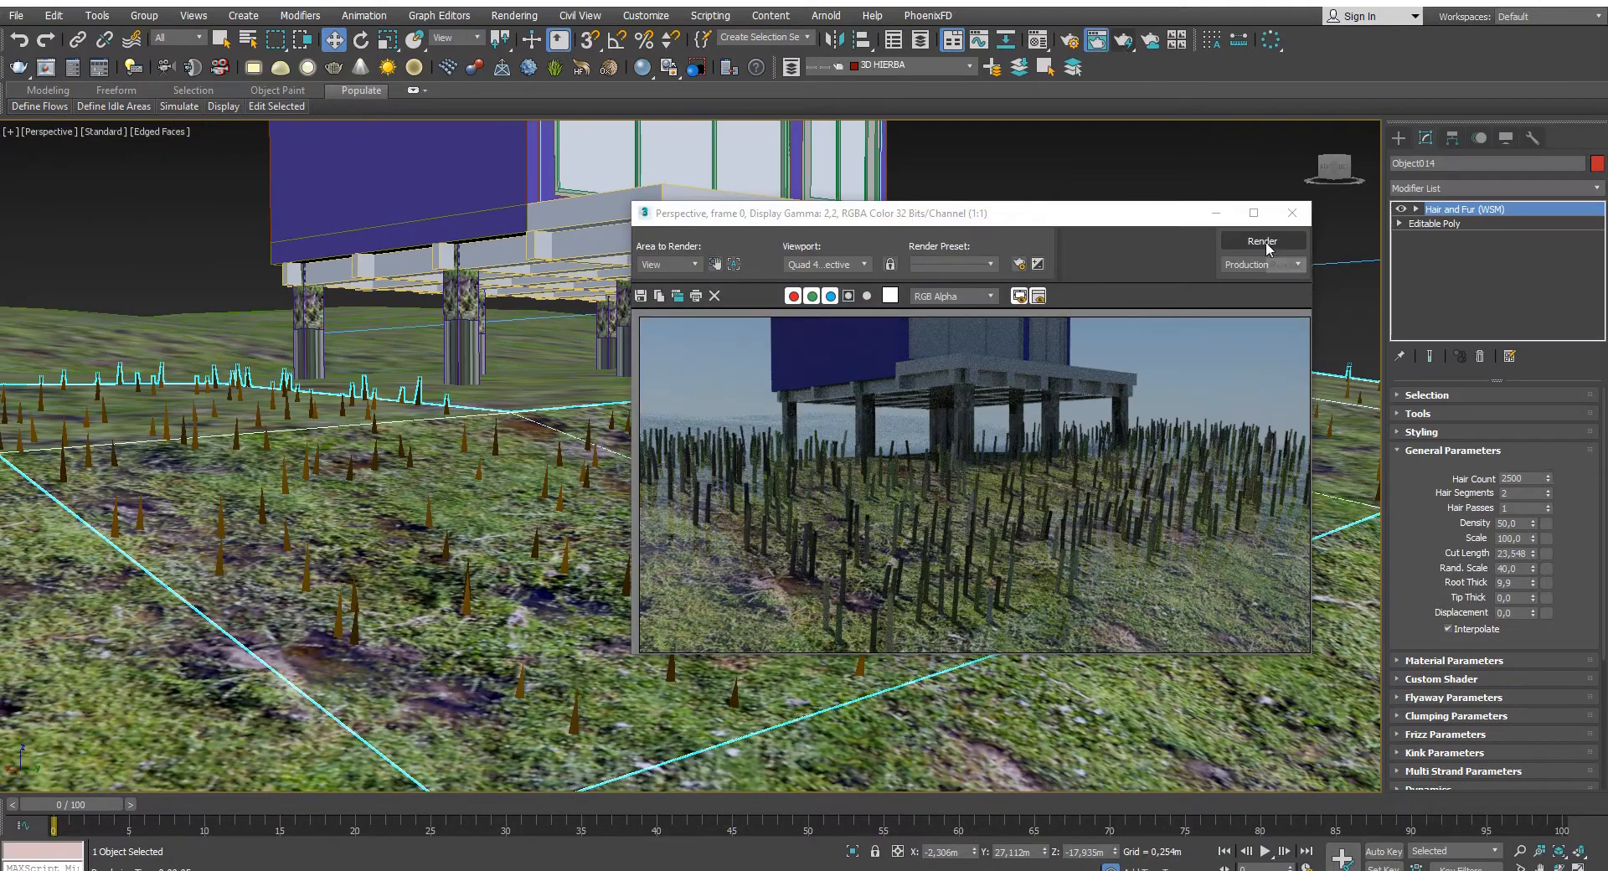
click(1293, 215)
- Deselect the grass patch, view the whole house on the terrain, and switch to the EJEMPLO TERRENO vray.max scene
click(1136, 191)
scroll(878, 369, down, 4)
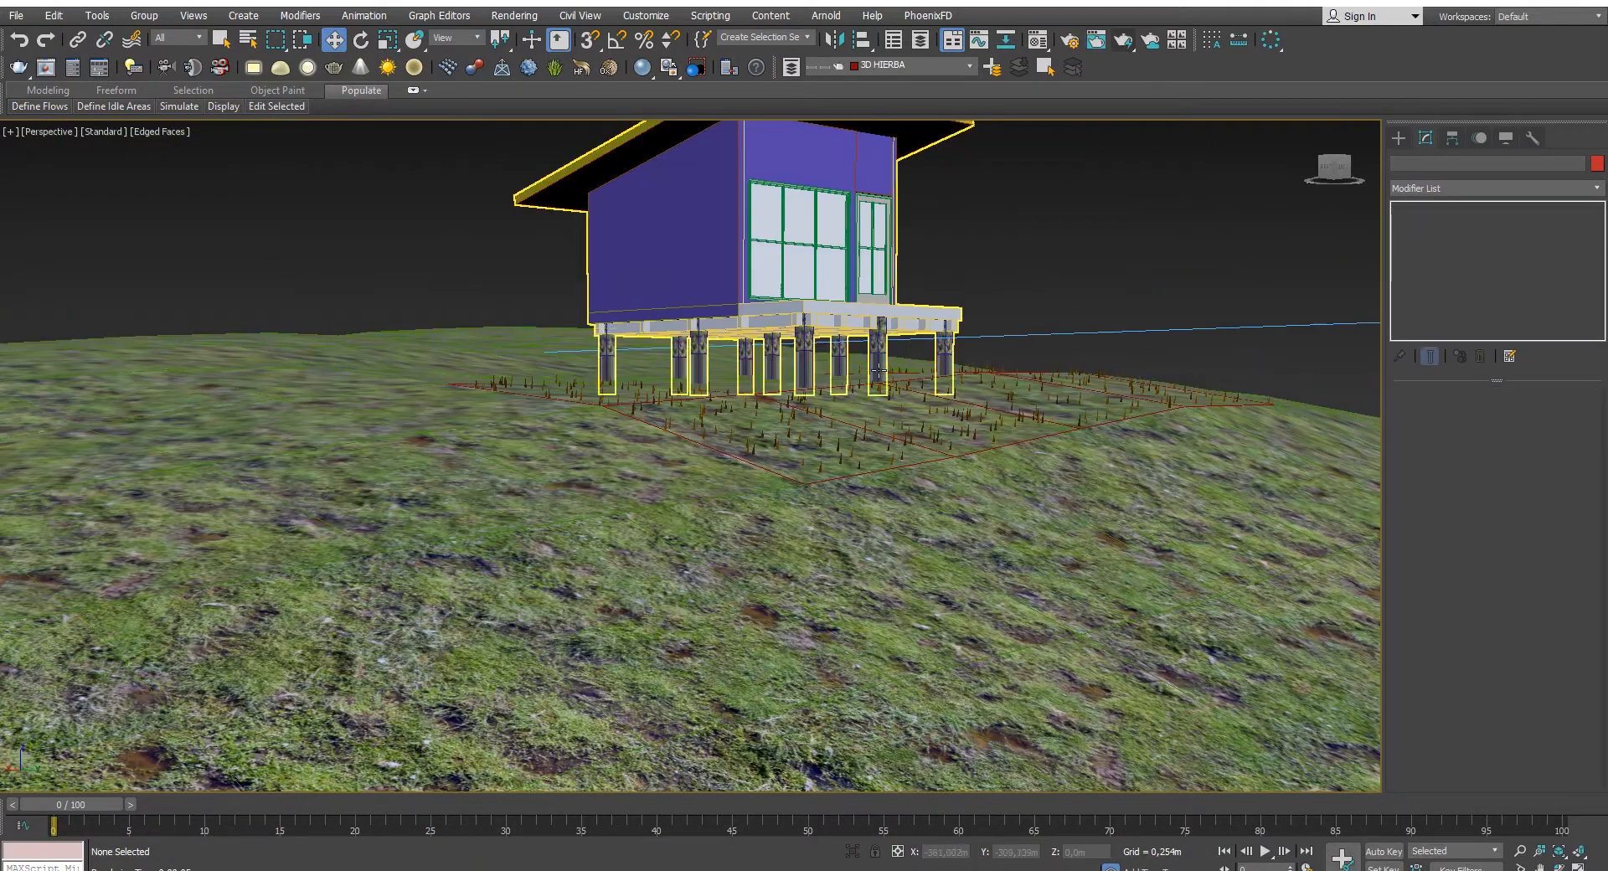
alt+middle_drag(879, 370, 752, 380)
scroll(788, 418, down, 3)
middle_drag(684, 481, 638, 443)
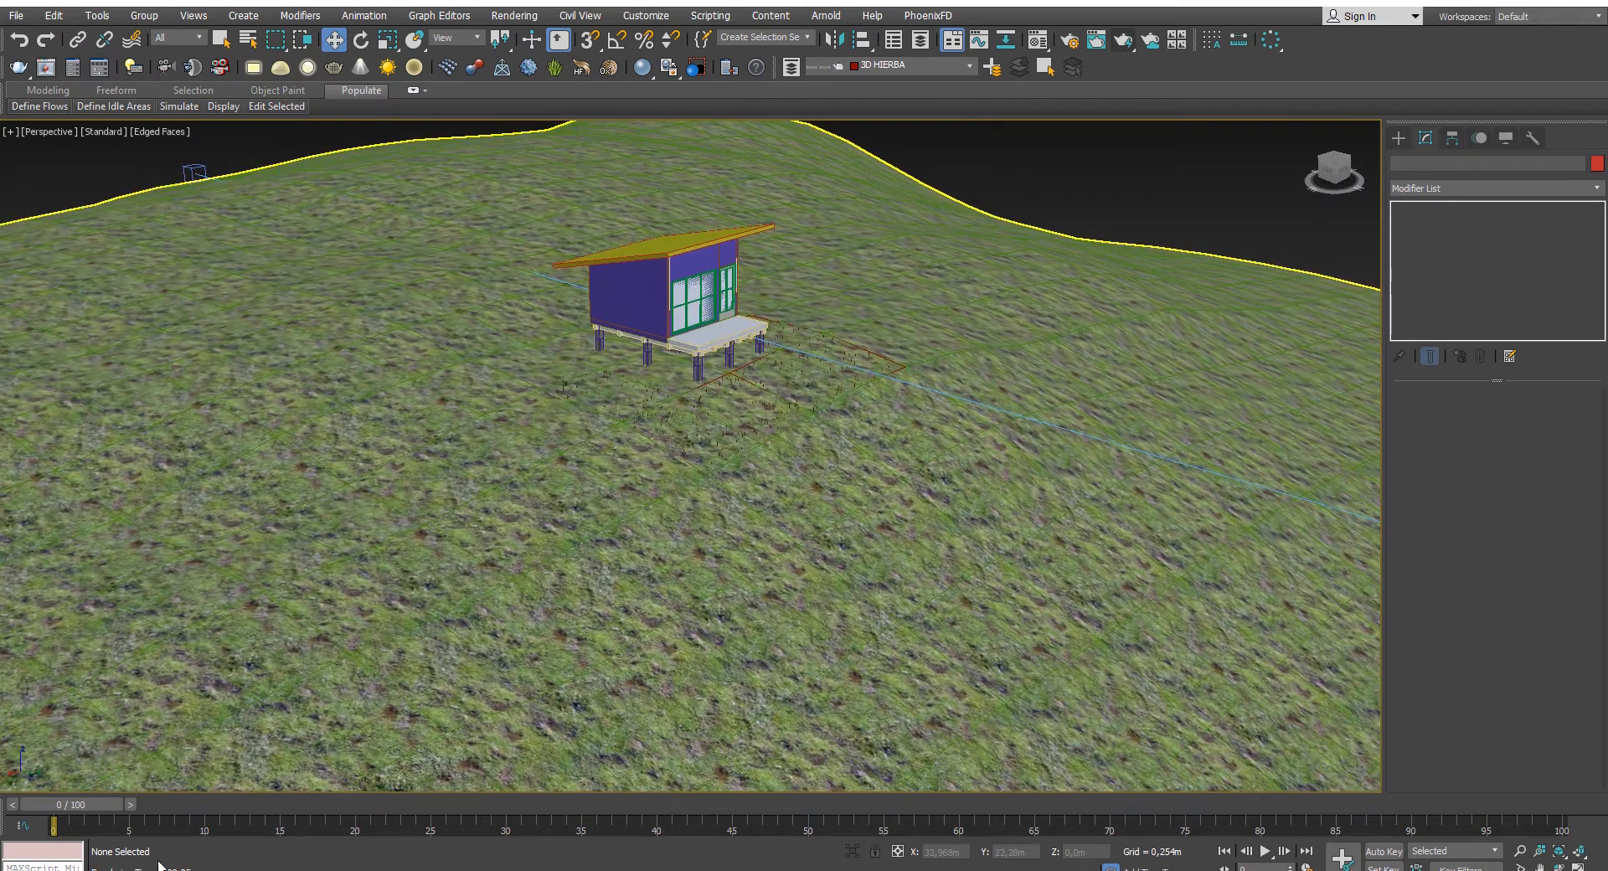
click(114, 822)
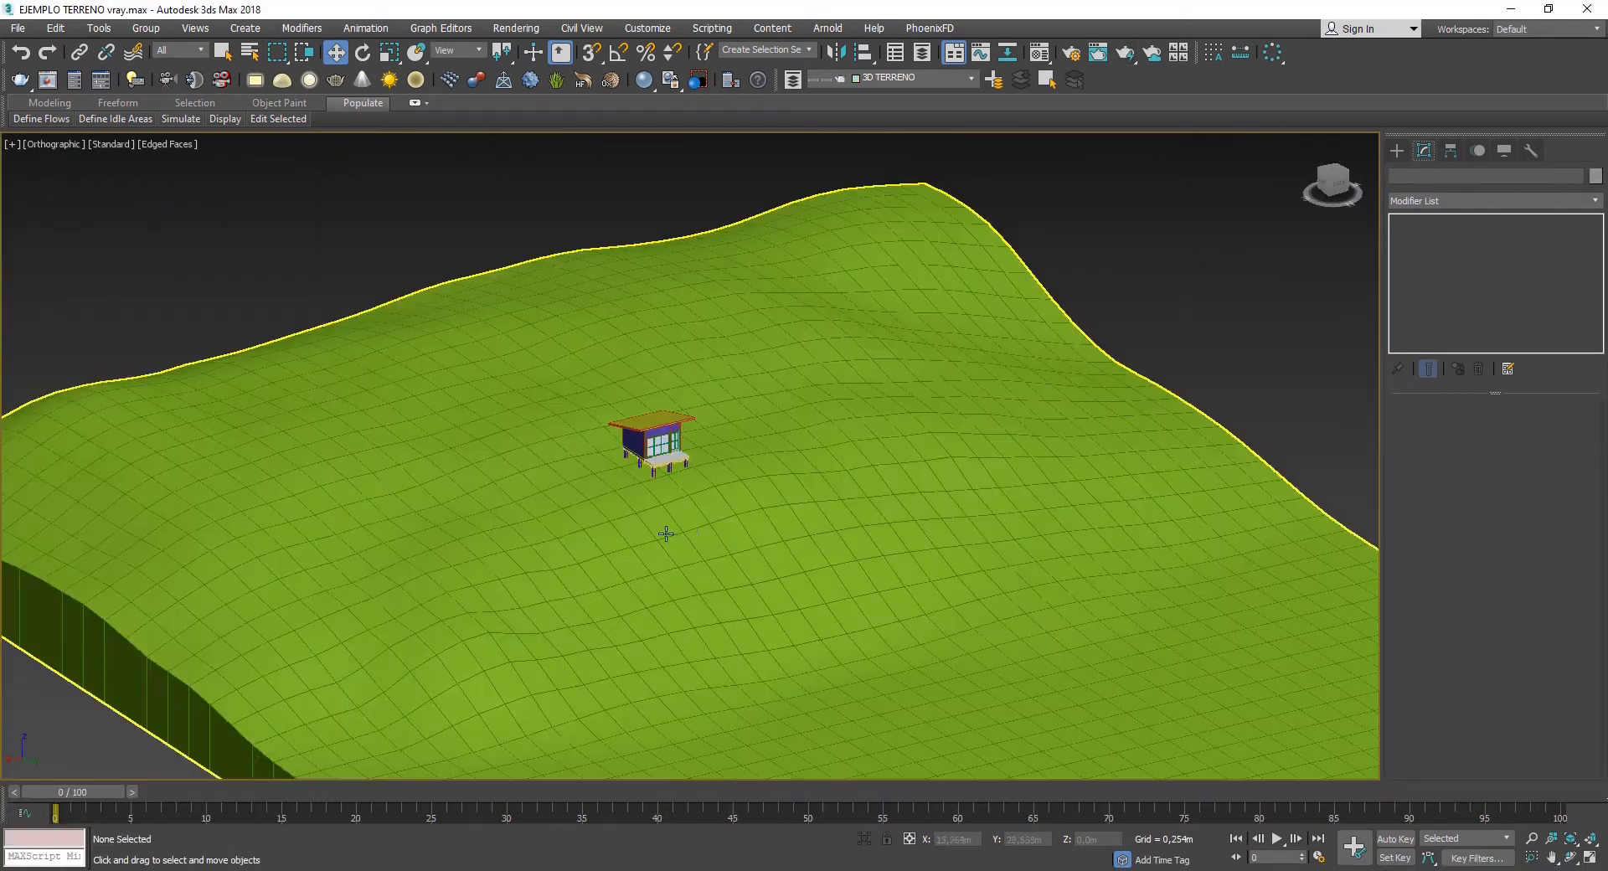
- Change the orthographic view to perspective, frame the house, and select the terrain object
click(700, 466)
alt+middle_drag(691, 475, 660, 466)
key(p)
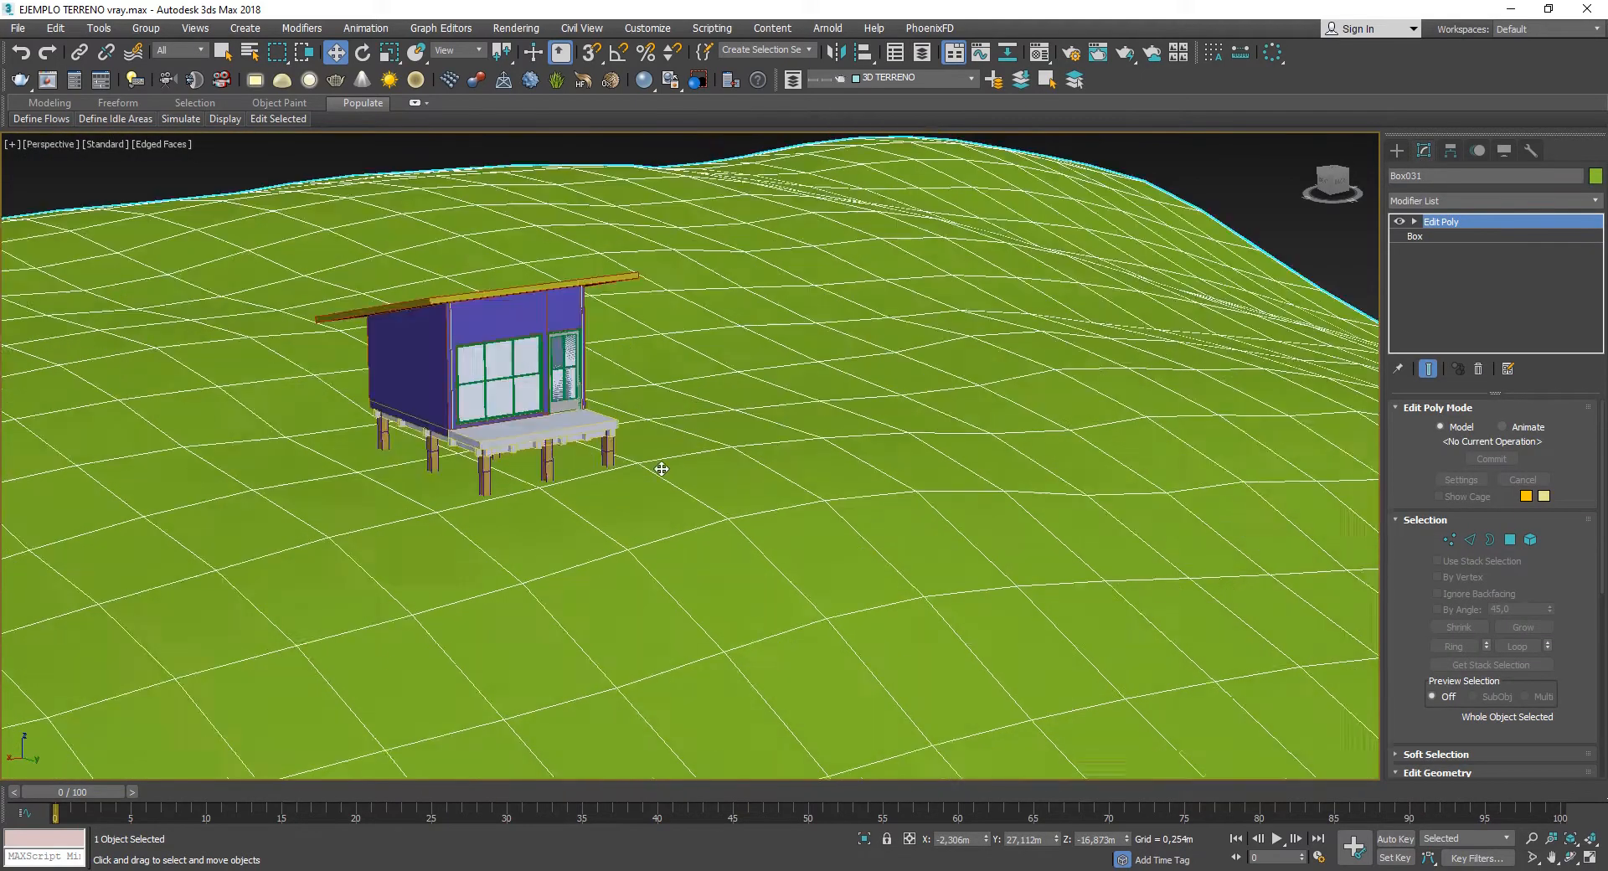
scroll(615, 484, up, 3)
scroll(745, 516, down, 5)
click(1275, 180)
scroll(842, 412, down, 4)
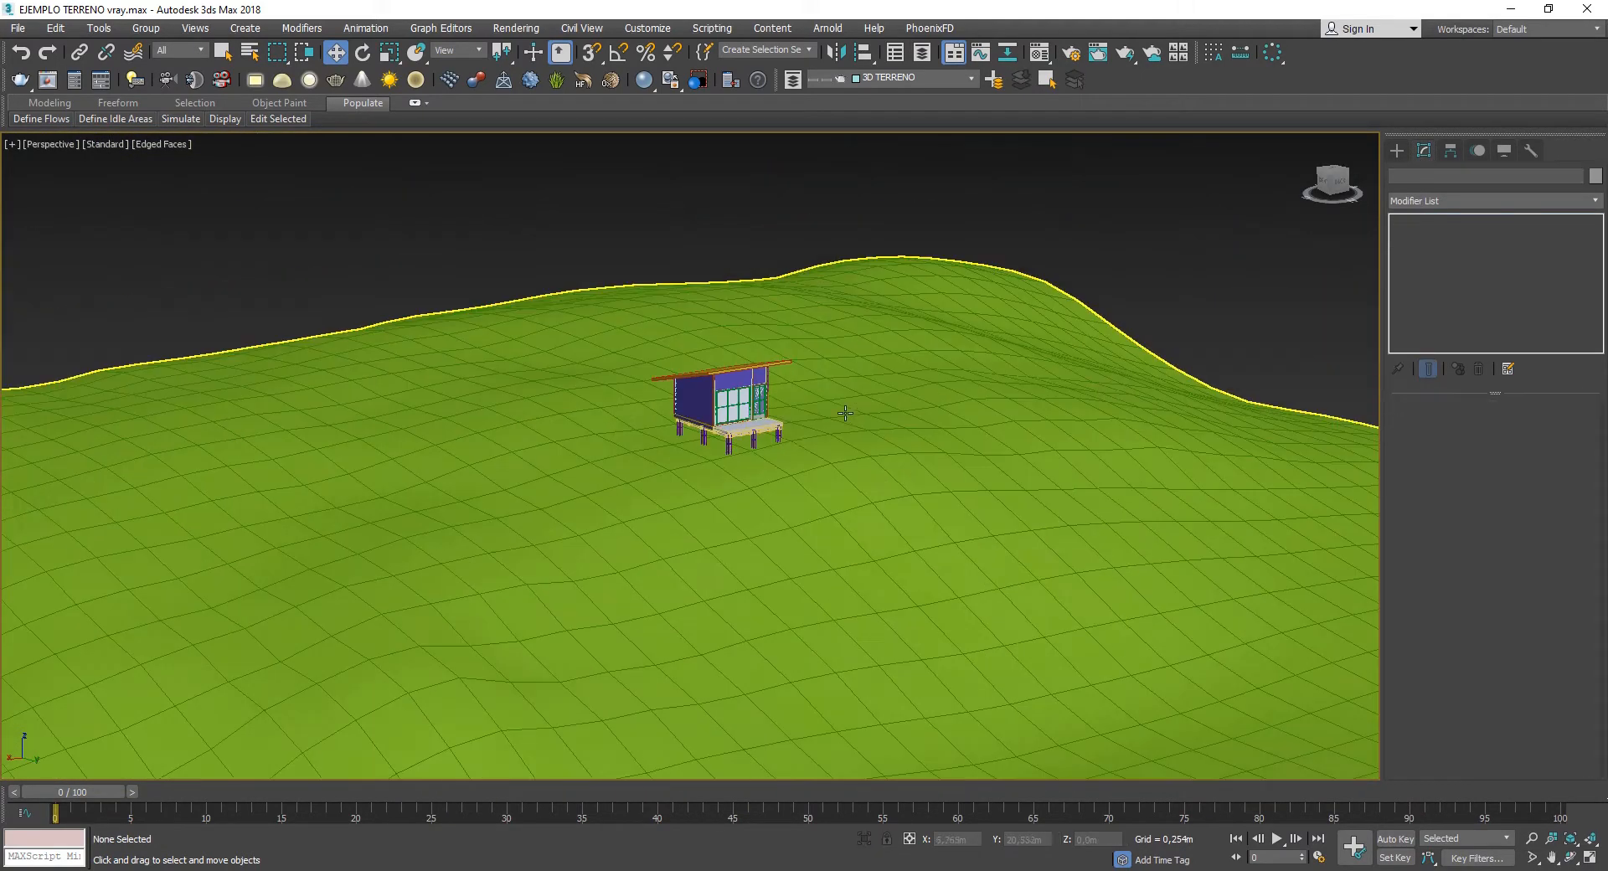
alt+middle_drag(779, 461, 650, 384)
click(807, 547)
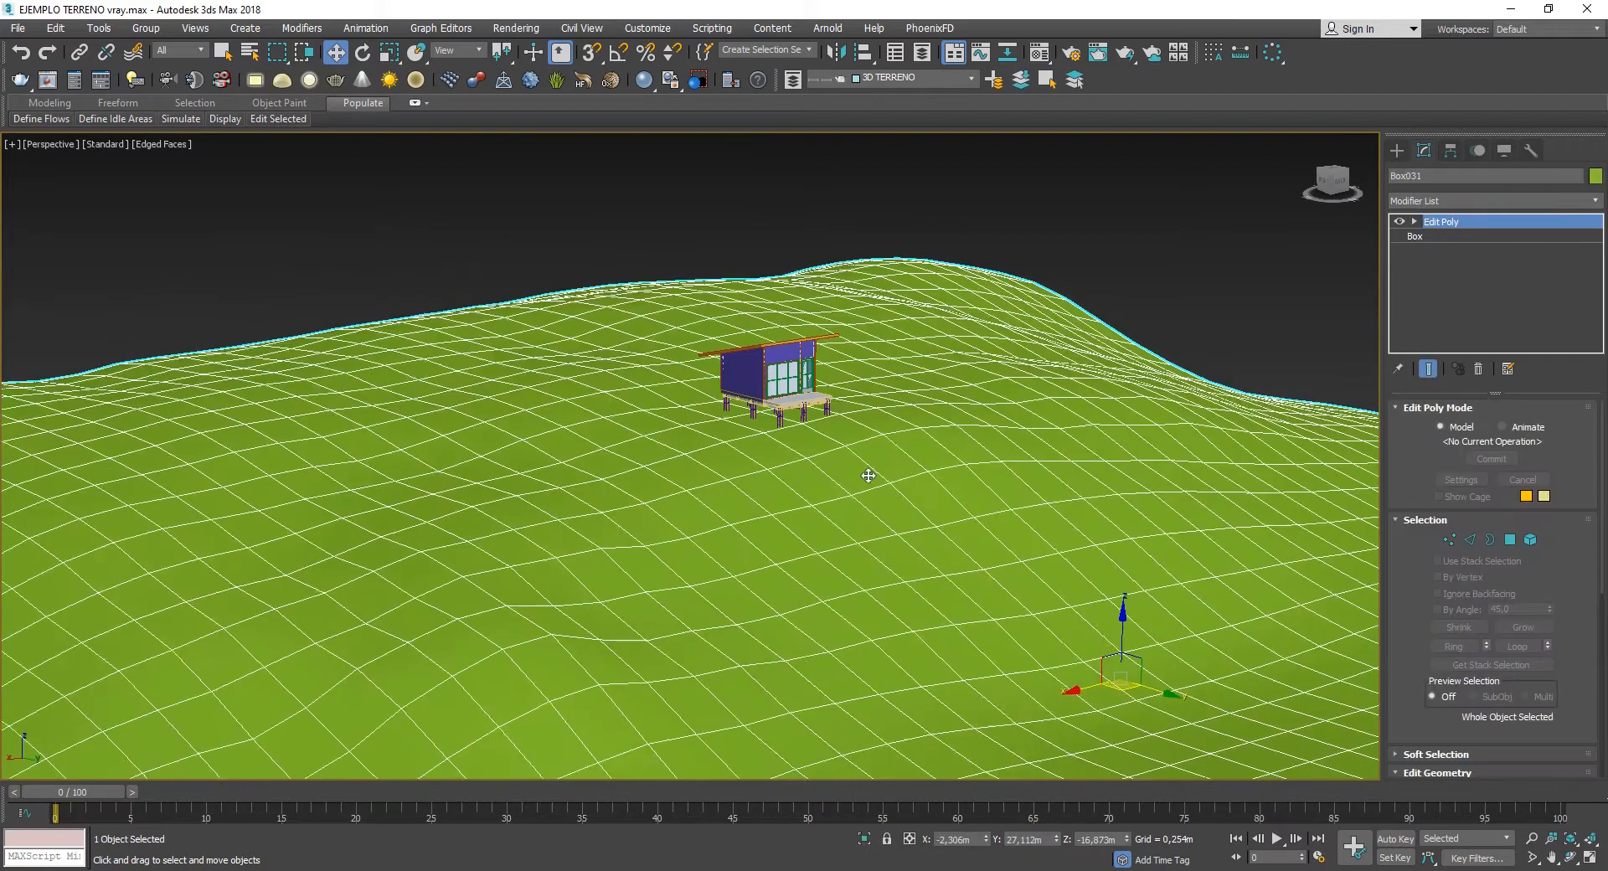
scroll(787, 502, up, 3)
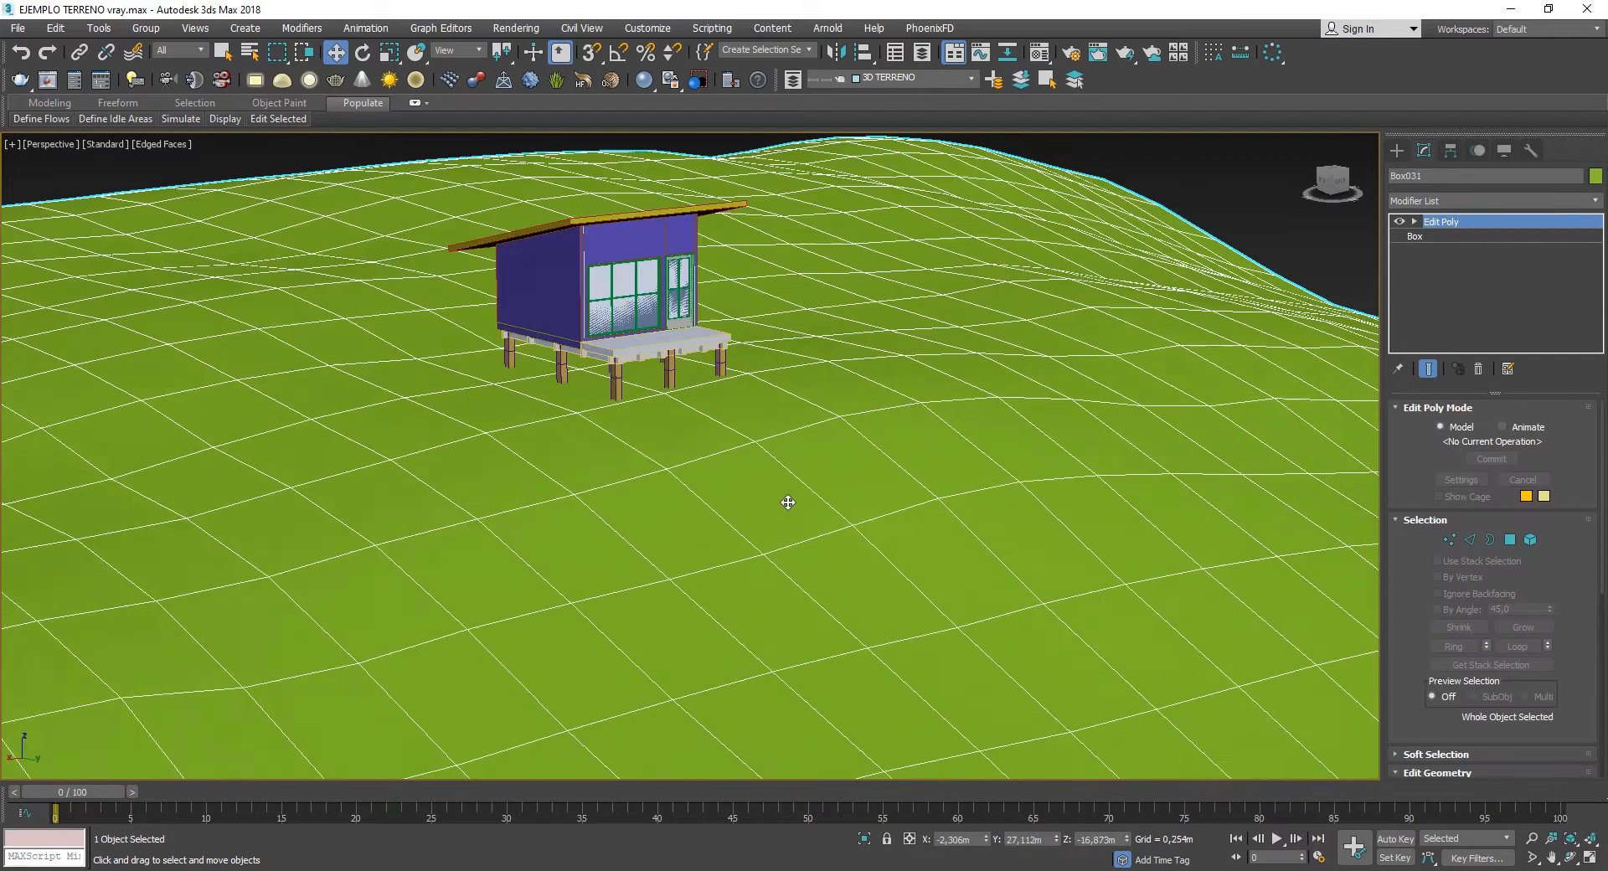
- At the terrain's polygon level, select the strip of four adjoining polygons in front of the house
click(1508, 539)
scroll(1491, 586, down, 2)
click(1437, 421)
click(1437, 421)
scroll(1404, 457, up, 1)
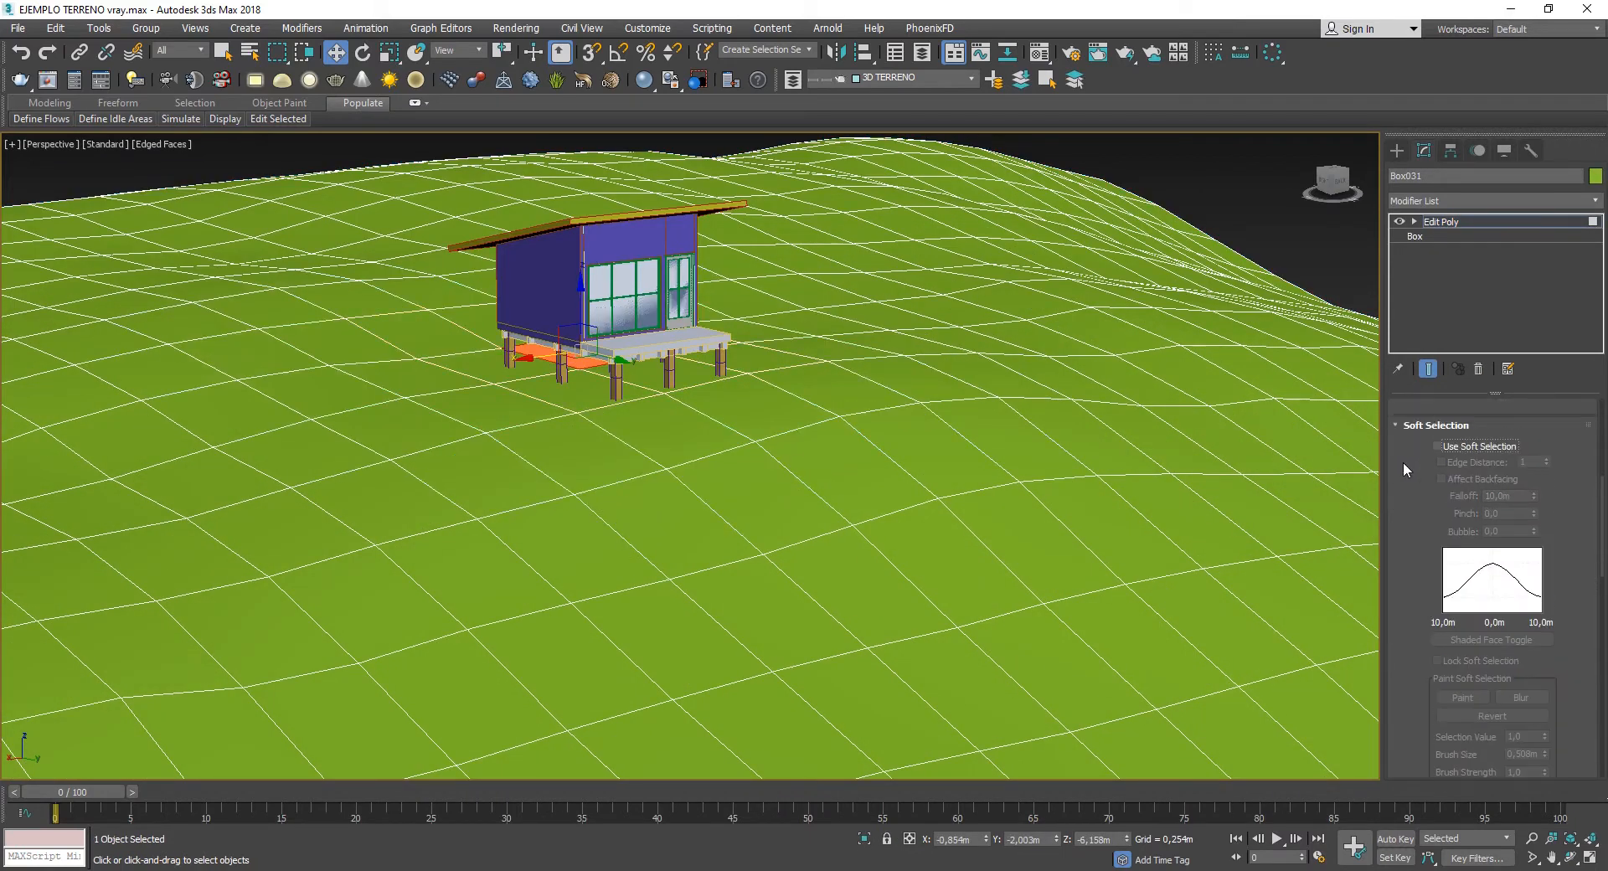
click(1395, 424)
click(549, 442)
ctrl+click(667, 434)
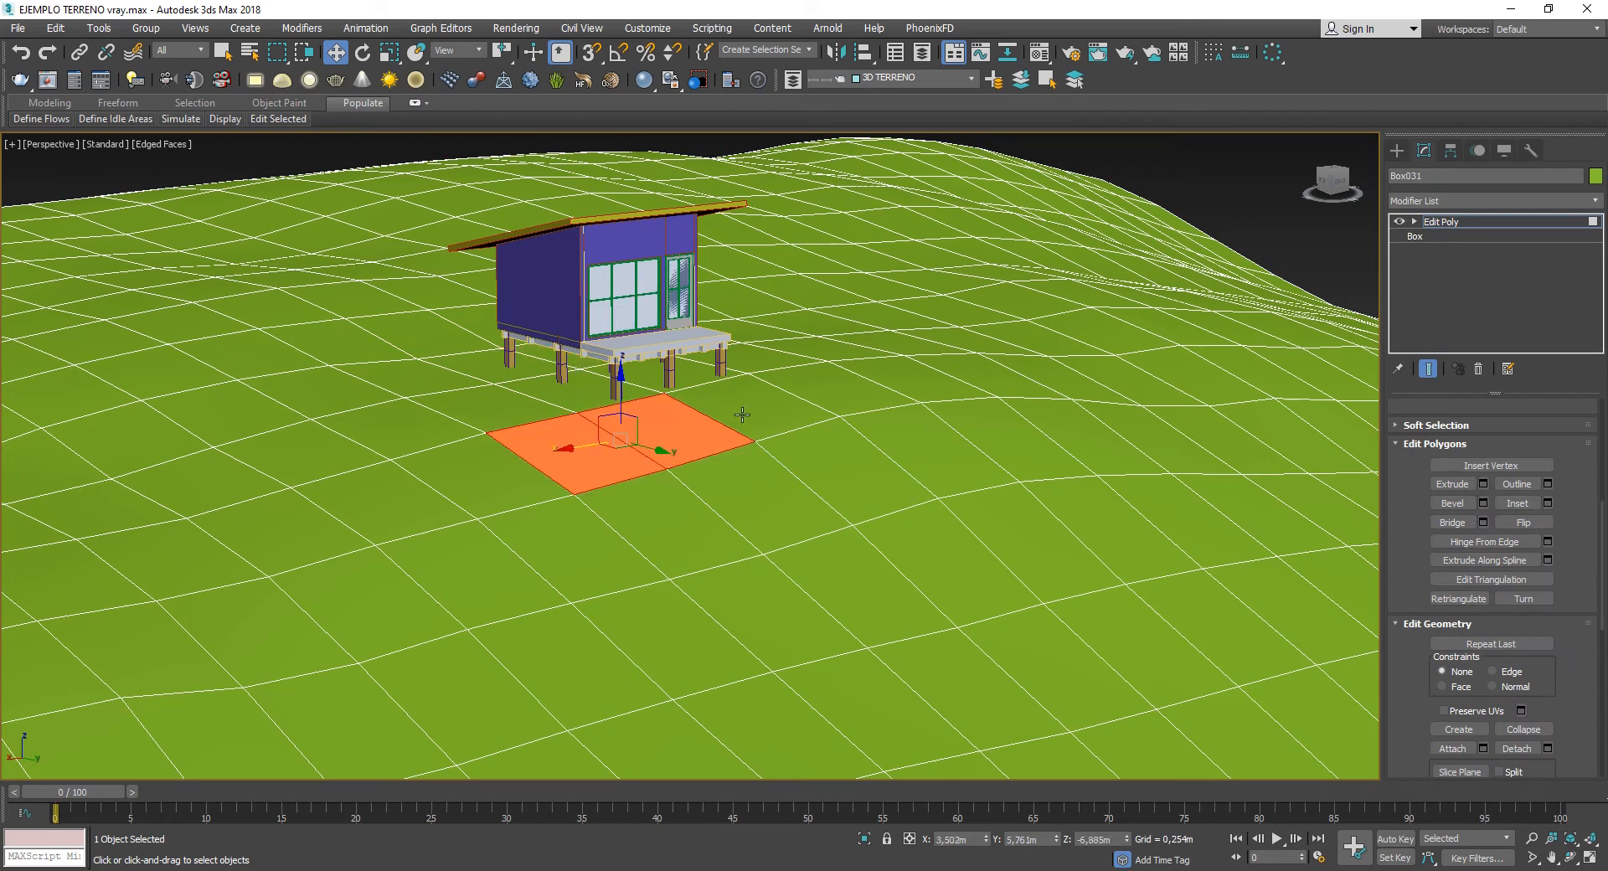
ctrl+click(742, 416)
ctrl+click(814, 398)
- Clone the selected terrain polygons upward as a separate object, and leave polygon editing on the terrain
scroll(712, 390, up, 5)
alt+middle_drag(747, 389, 815, 417)
scroll(861, 473, down, 2)
drag(862, 473, 884, 346)
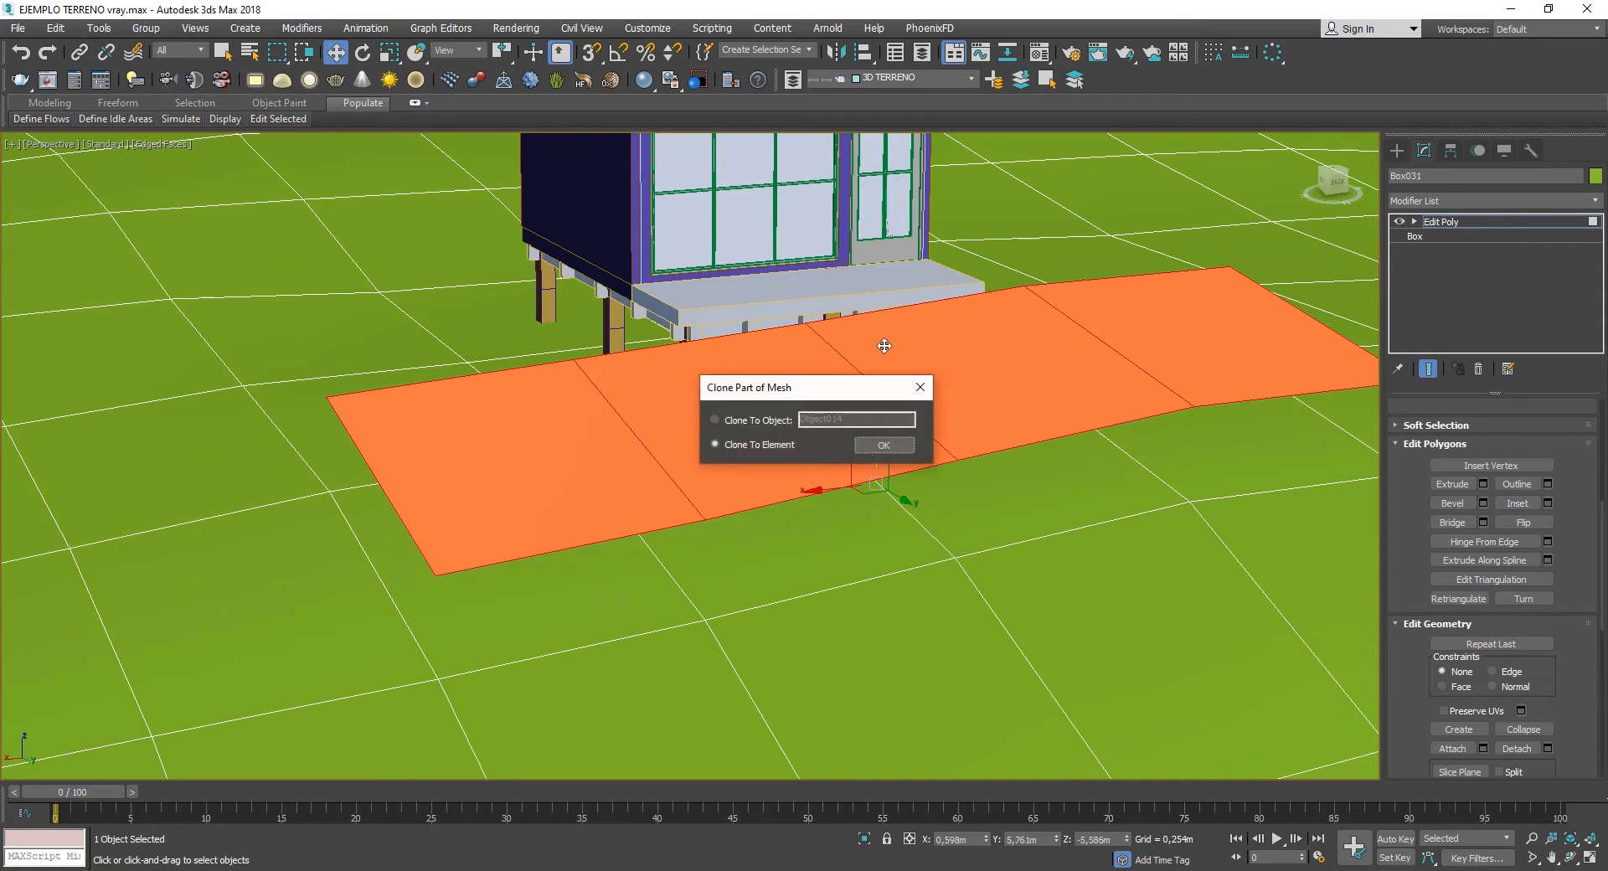
click(765, 423)
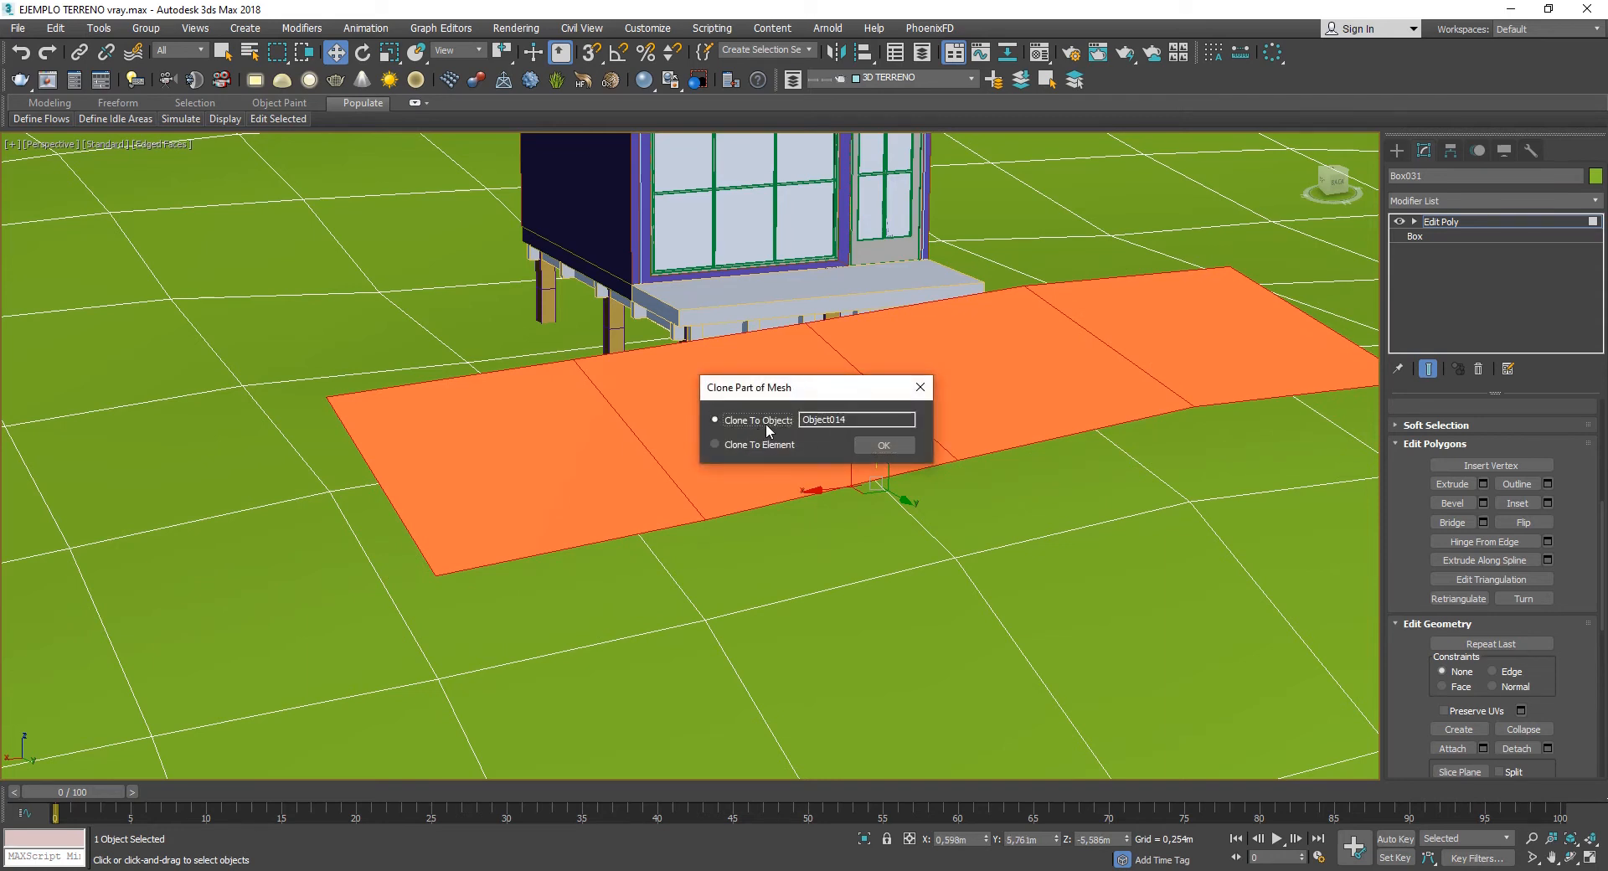
click(891, 444)
scroll(1490, 511, up, 6)
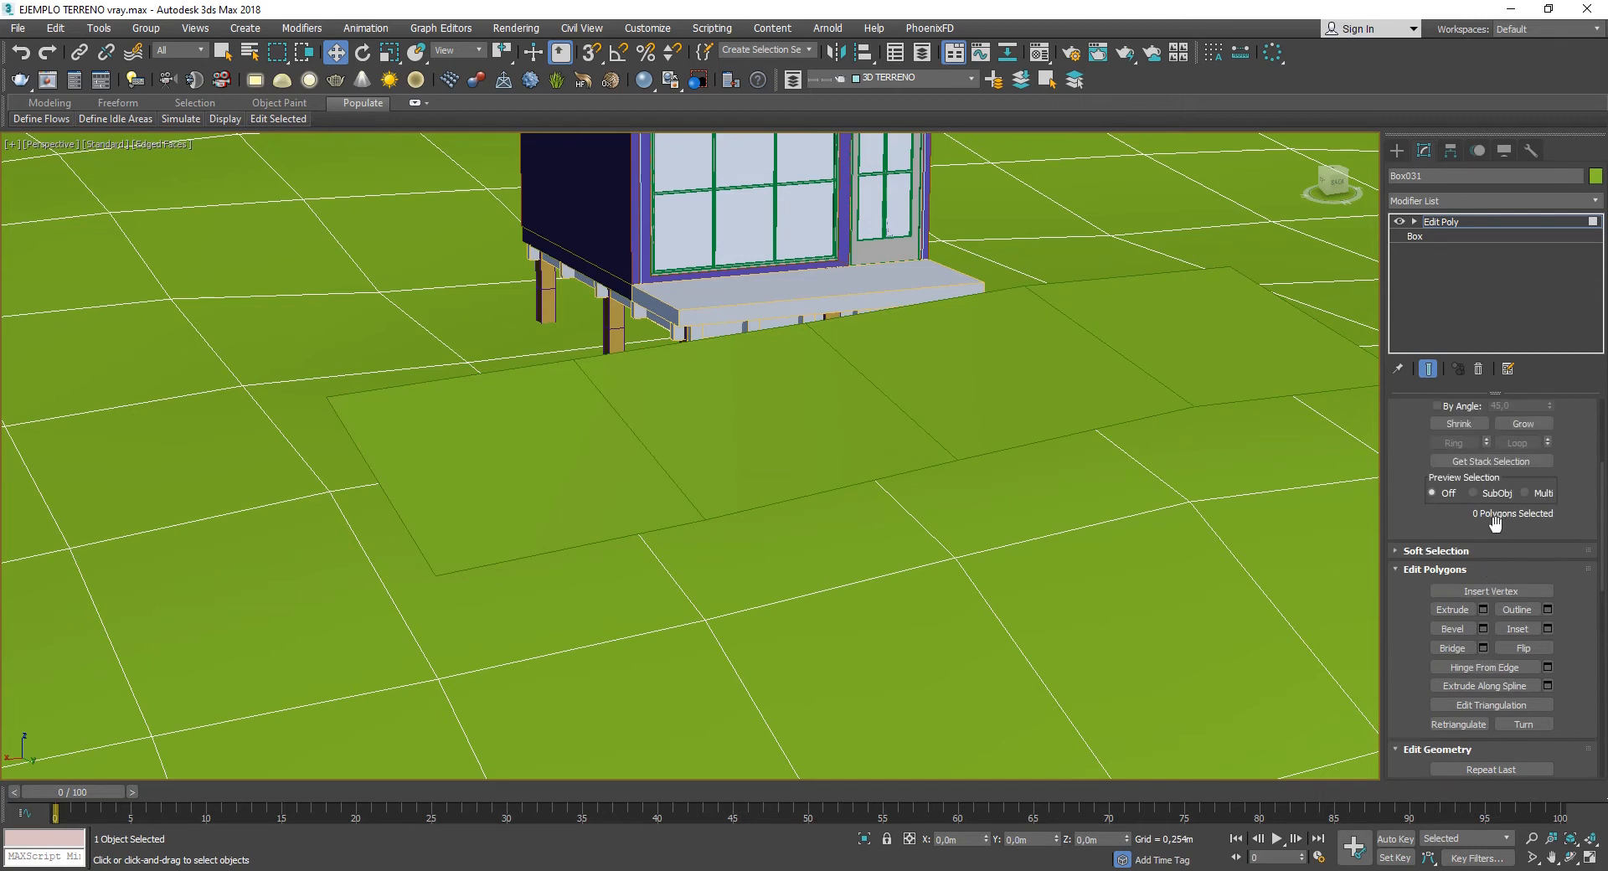
click(1511, 514)
scroll(898, 441, down, 6)
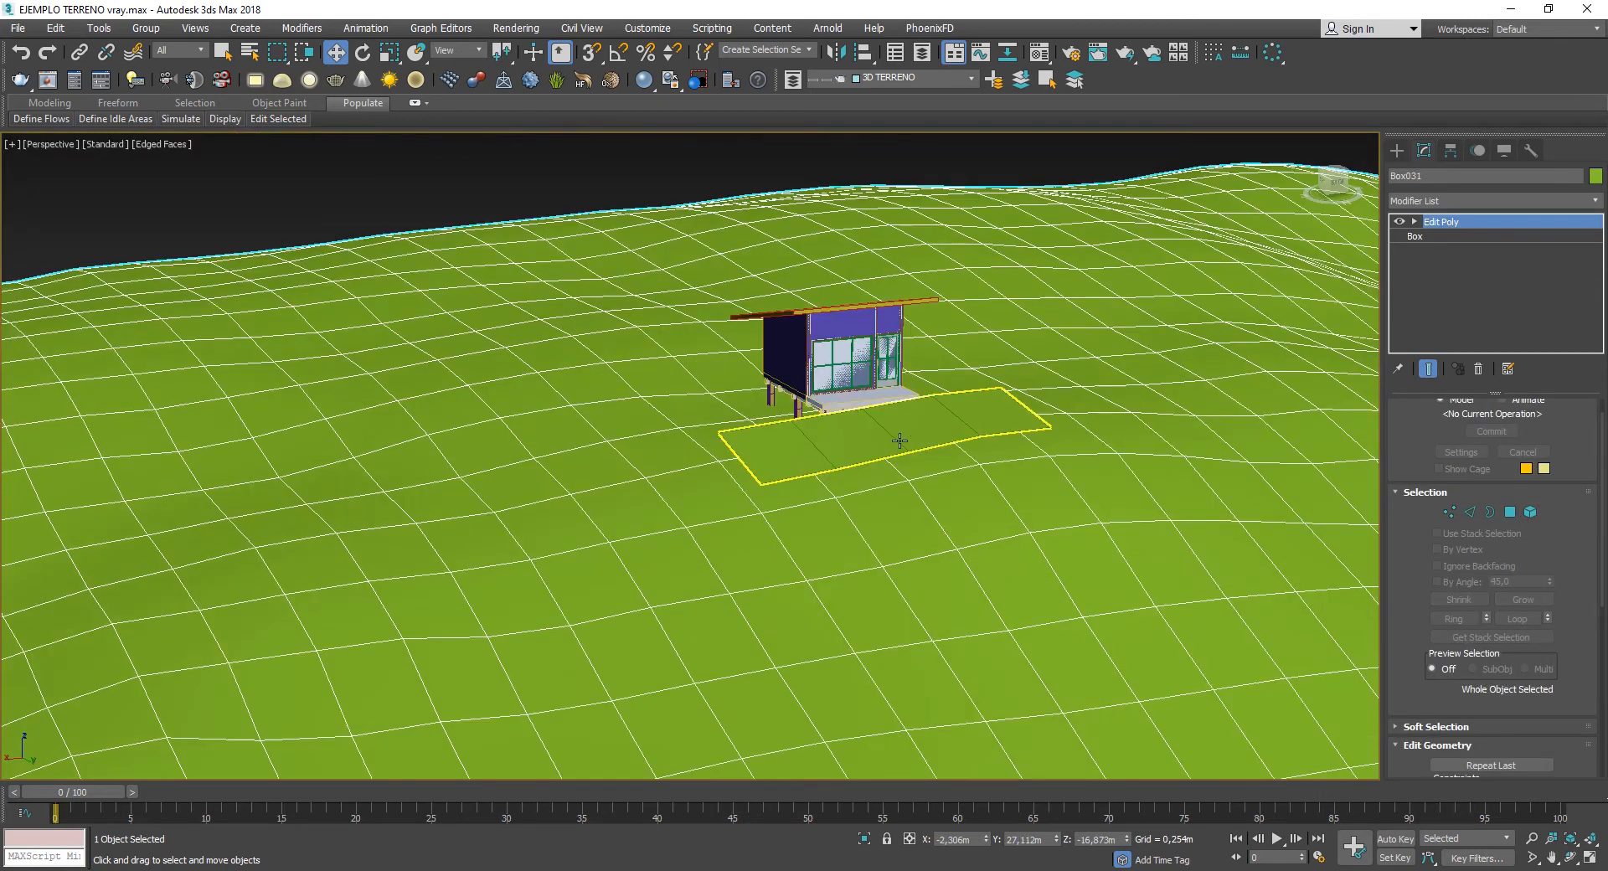
- Clear the terrain selection and select the cloned four-polygon patch in front of the house
click(899, 442)
alt+middle_drag(903, 448, 968, 414)
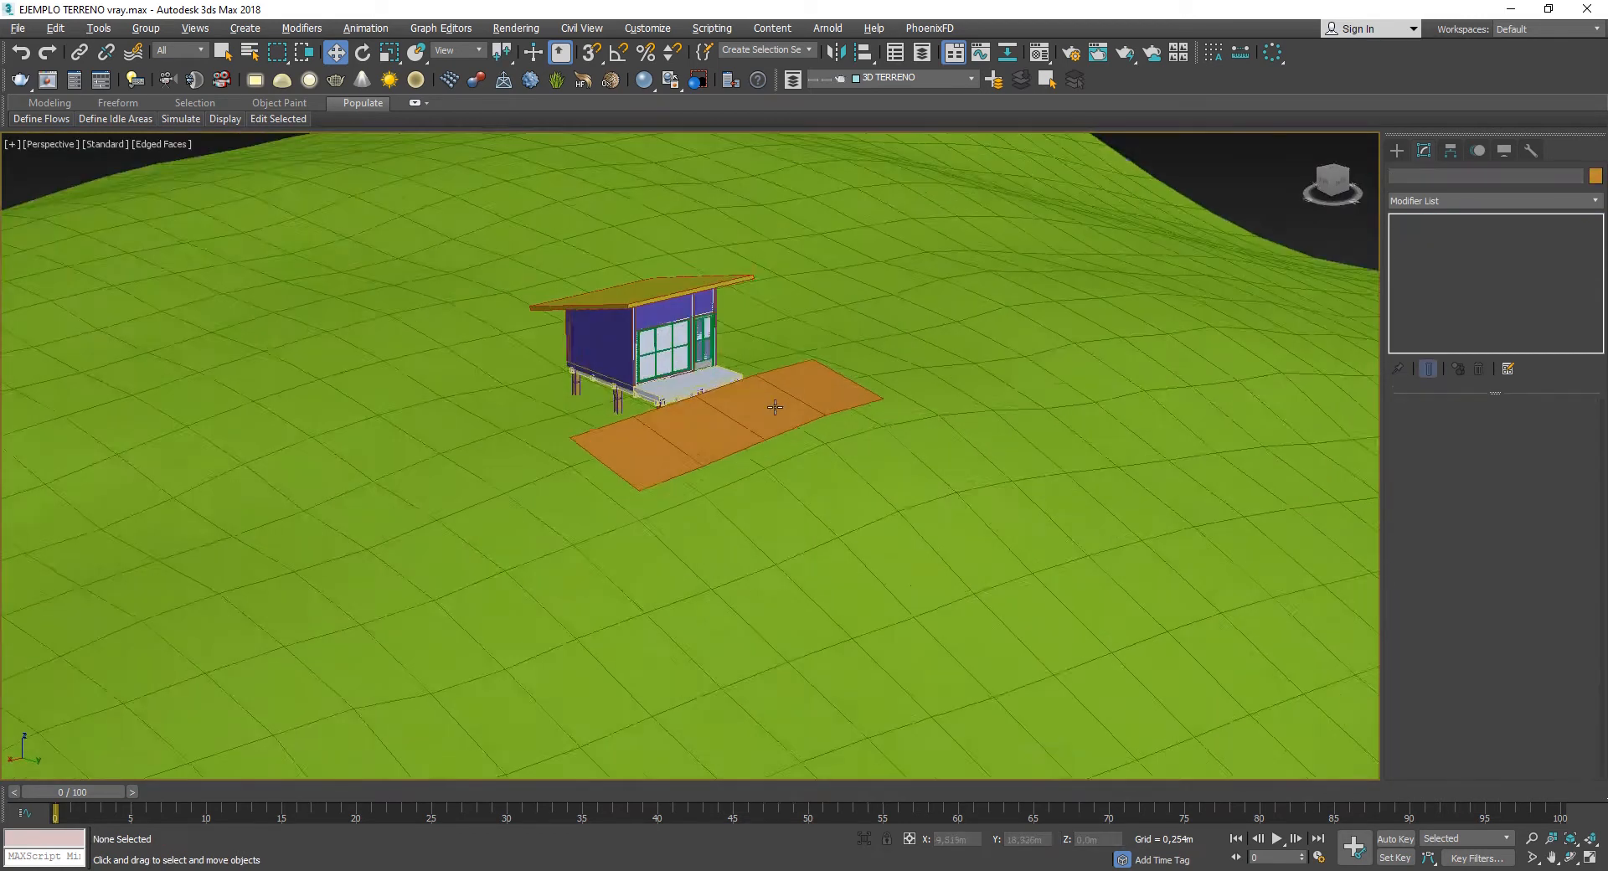
scroll(770, 406, up, 4)
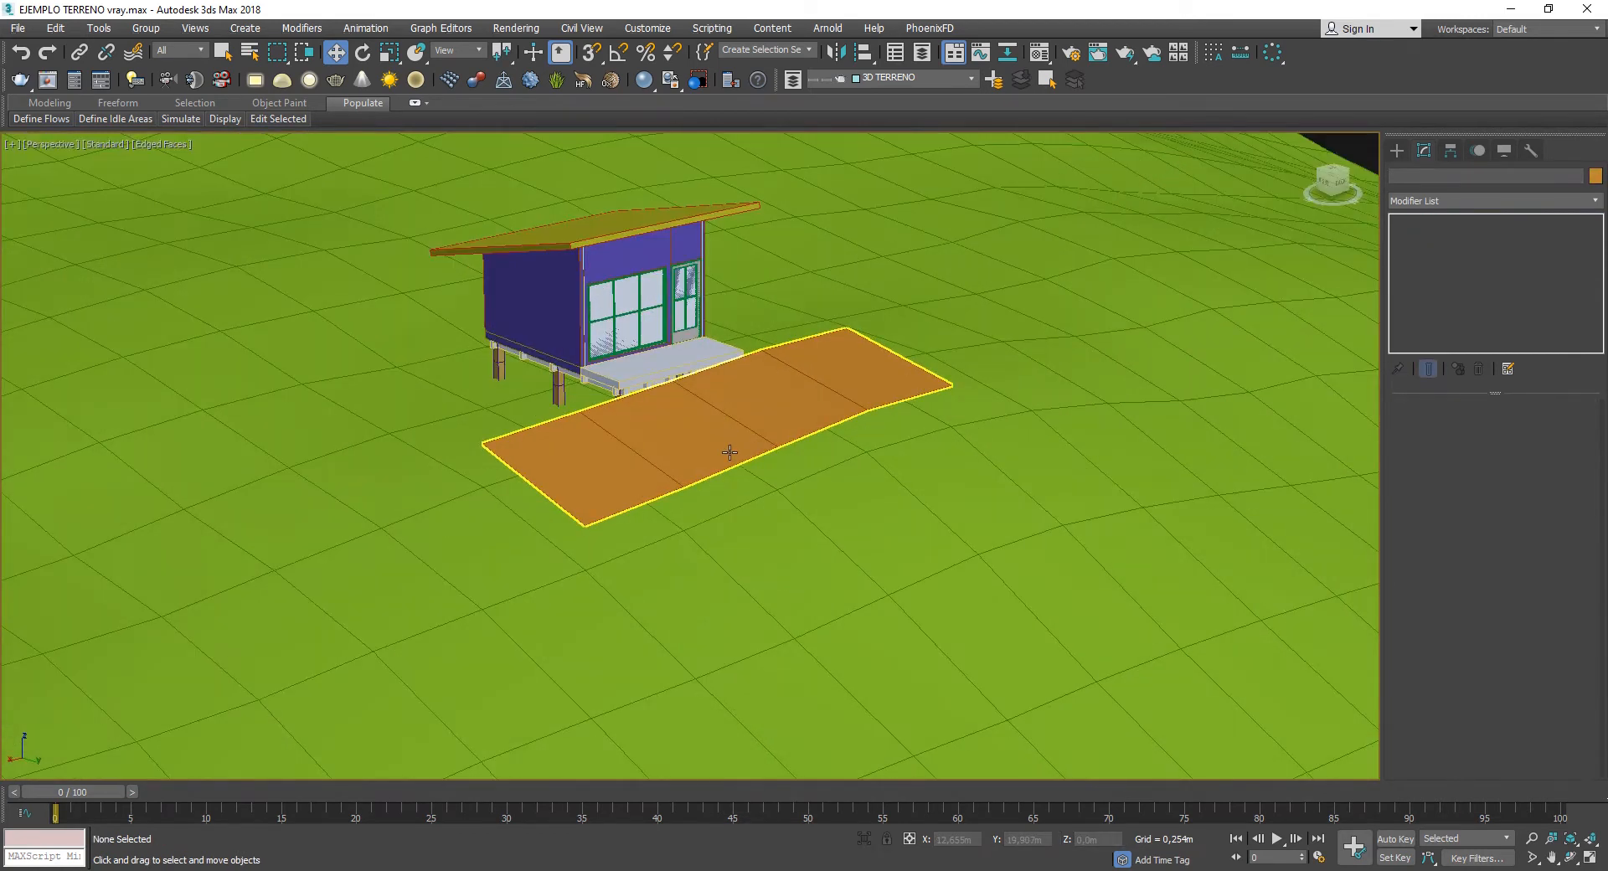
click(729, 453)
alt+middle_drag(653, 460, 607, 537)
scroll(608, 538, up, 3)
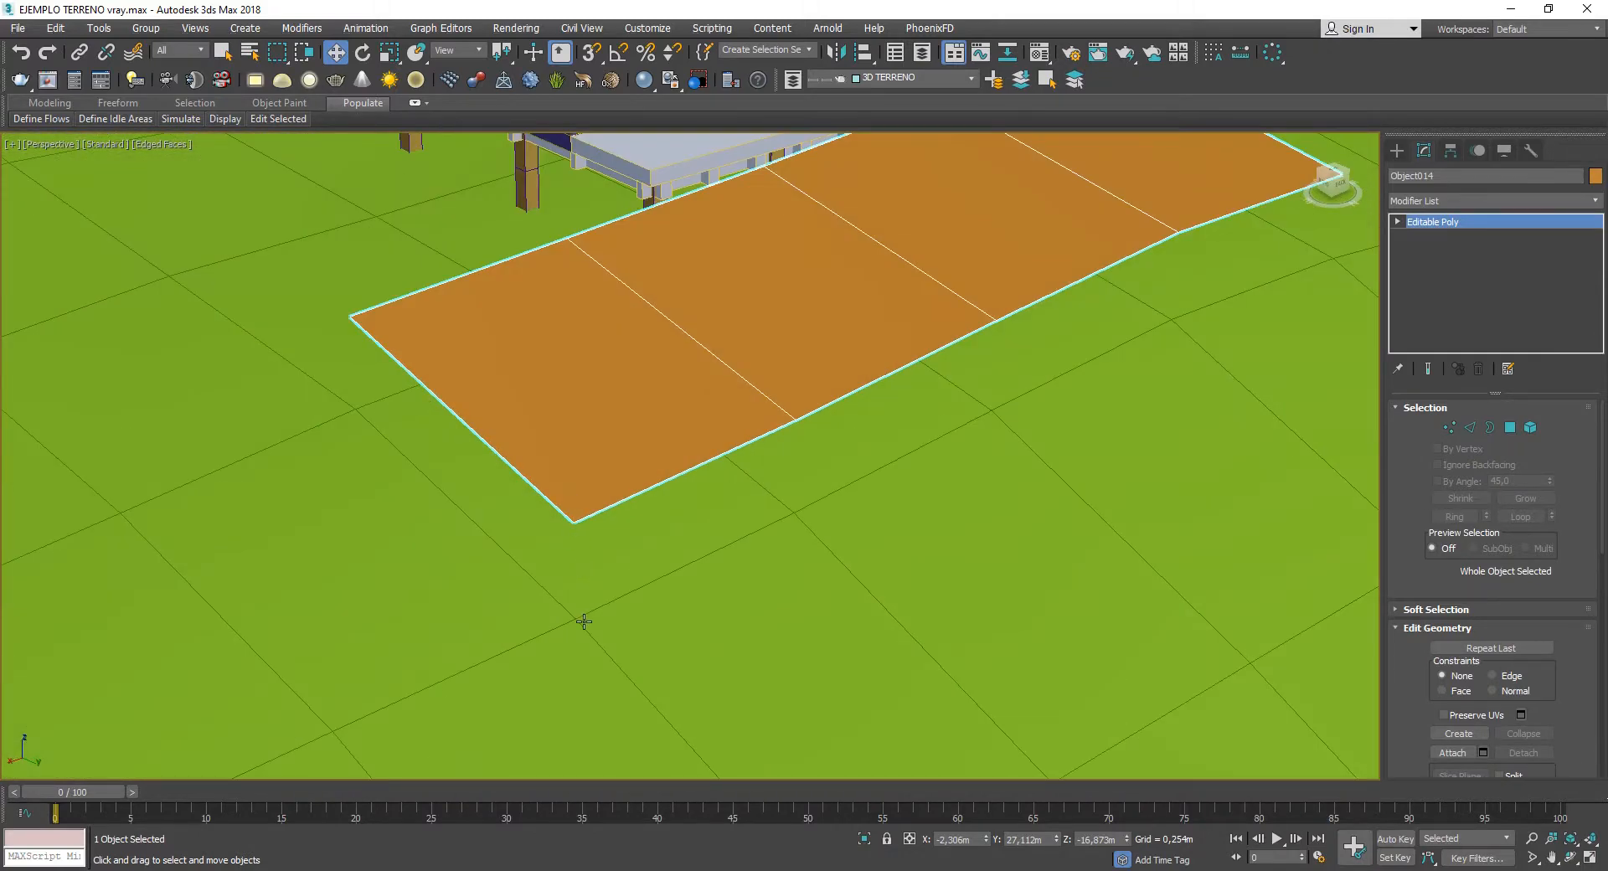
- Create a V-Ray Fur on the cloned patch, accept V-Ray as the current renderer, and deselect the fur
scroll(672, 306, down, 3)
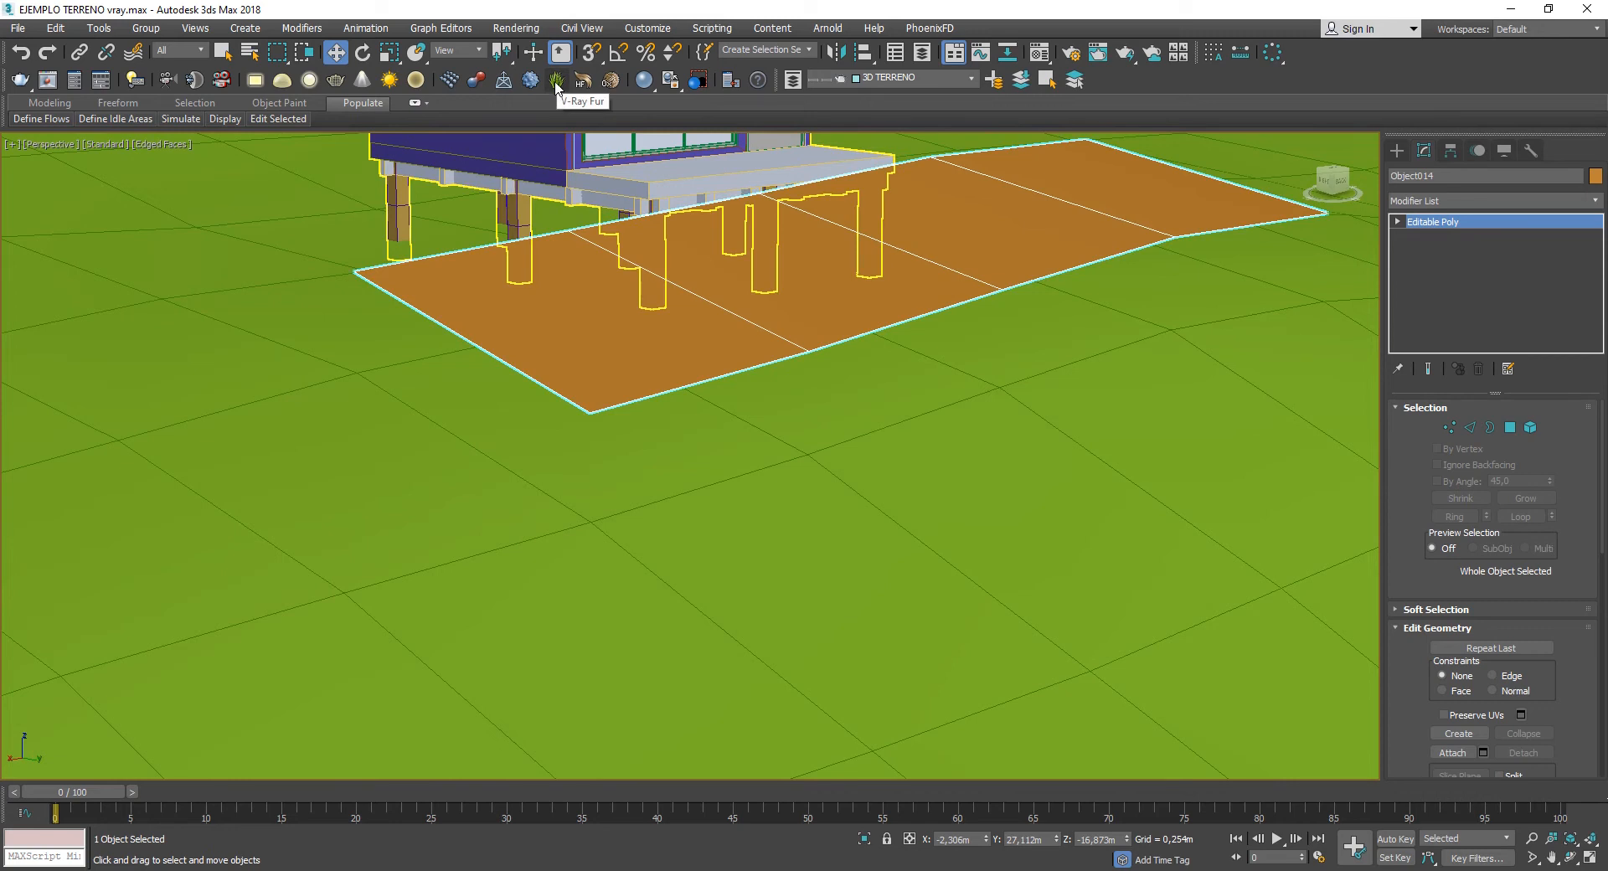
click(556, 82)
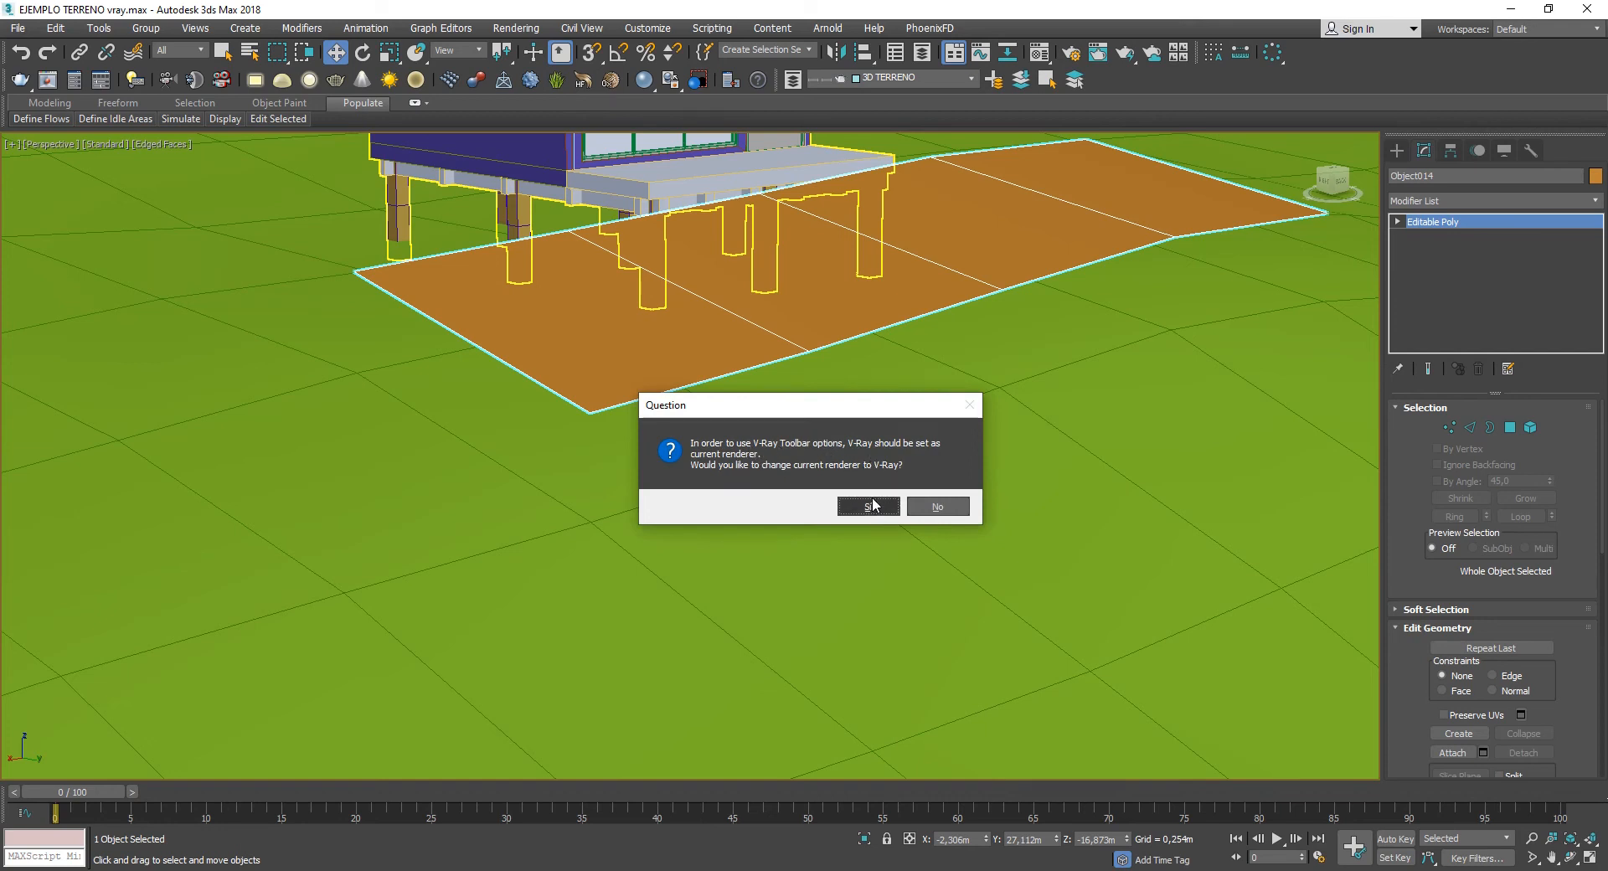
click(871, 504)
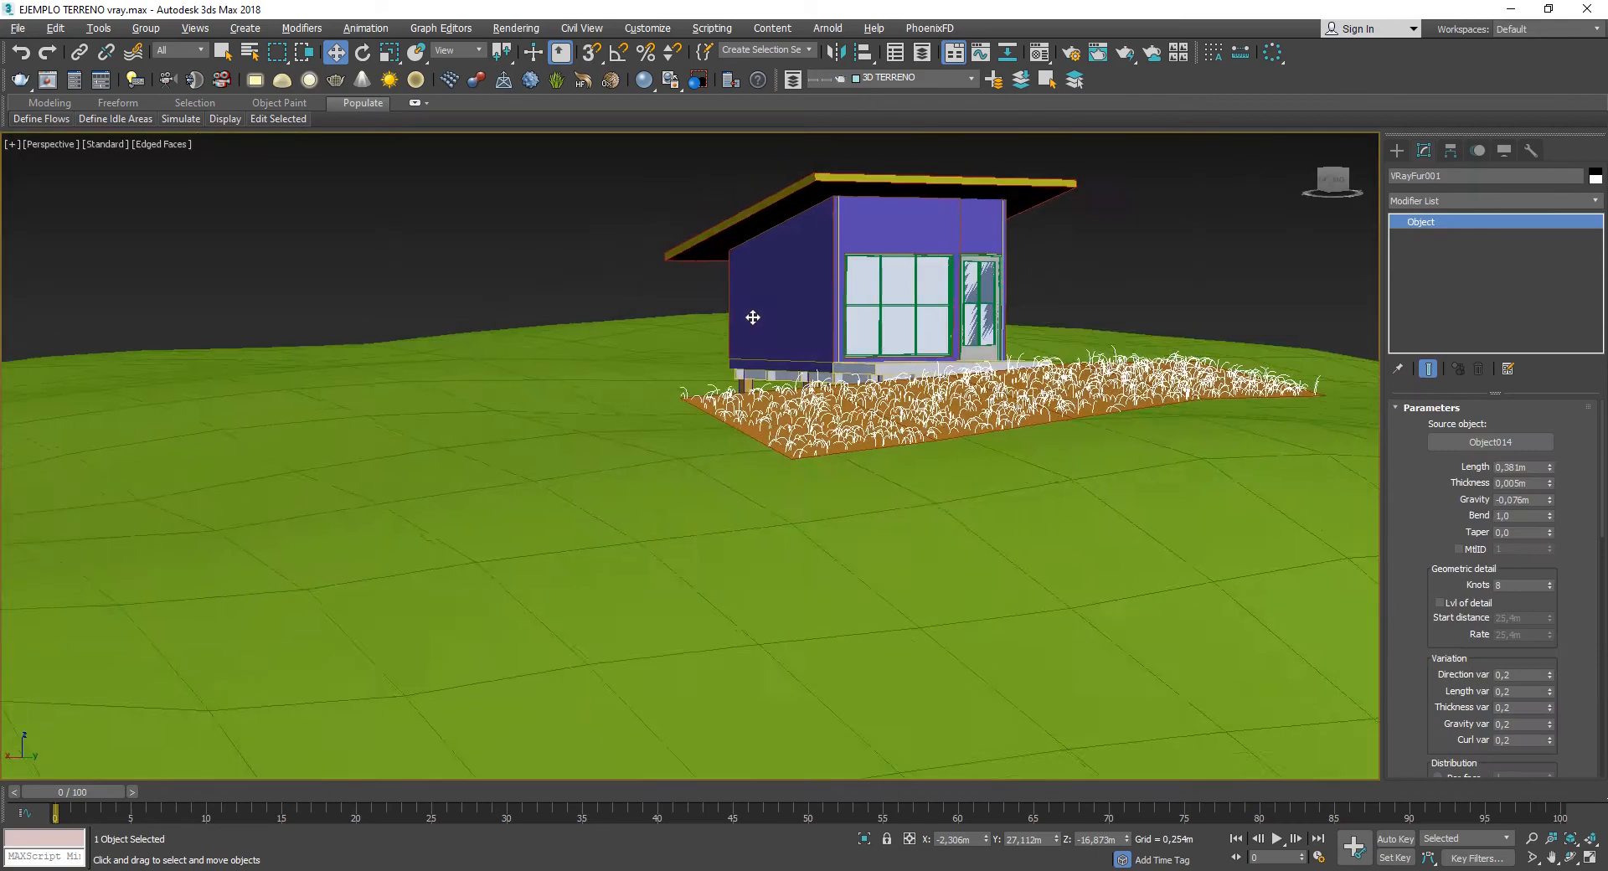
alt+middle_drag(753, 315, 782, 316)
click(862, 309)
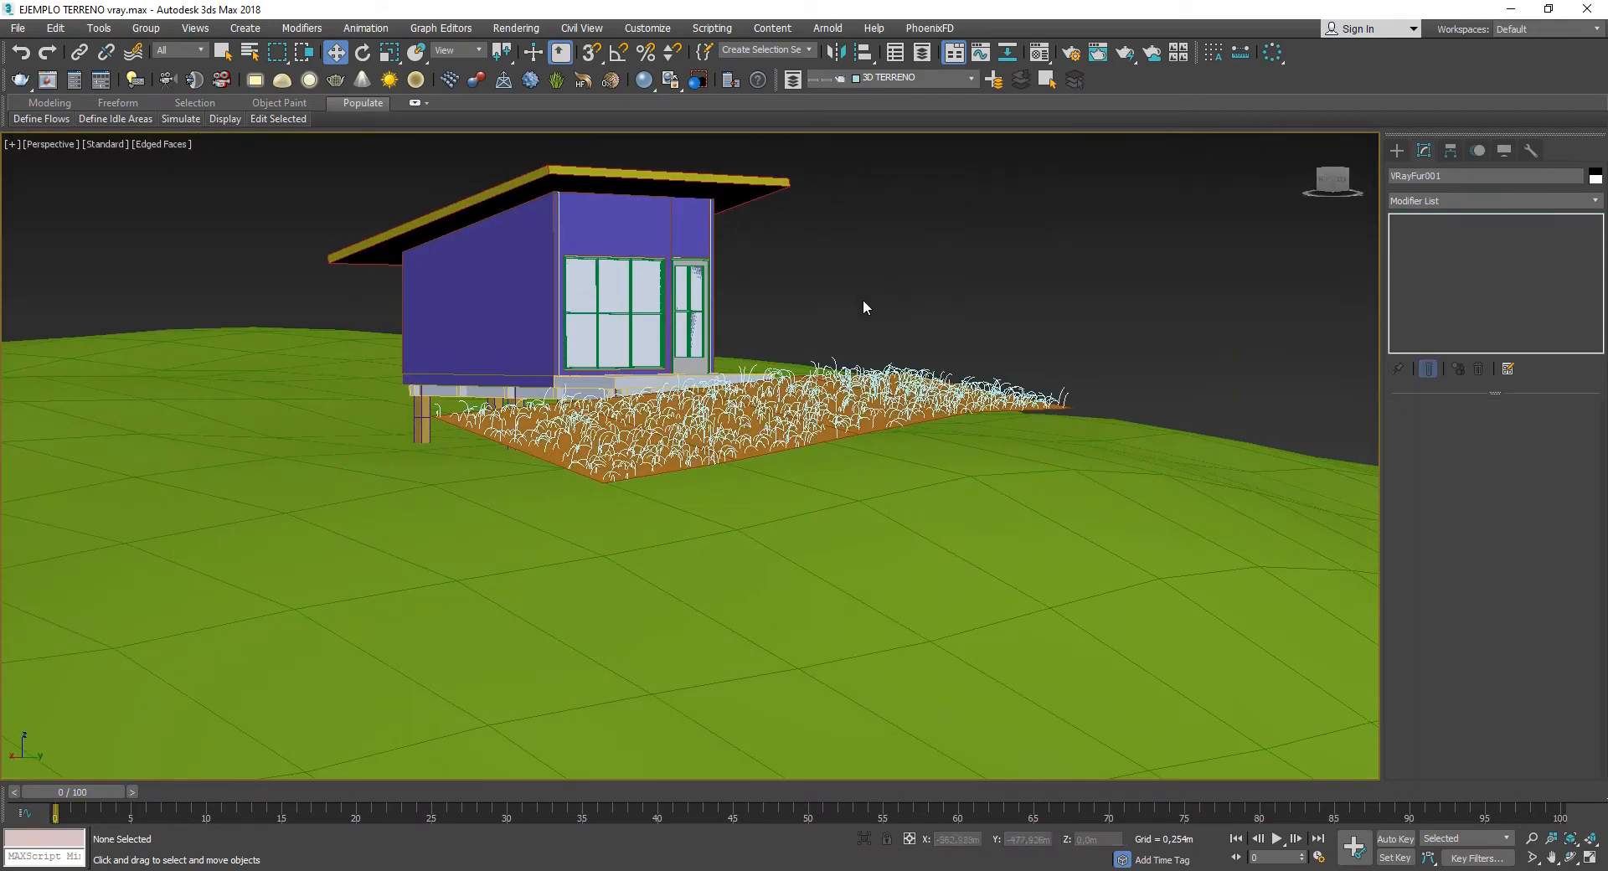
- Select the V-Ray fur and examine its blades across the patch in front of the house
scroll(830, 410, up, 3)
click(829, 410)
alt+middle_drag(830, 410, 780, 409)
scroll(779, 409, down, 5)
scroll(791, 436, up, 3)
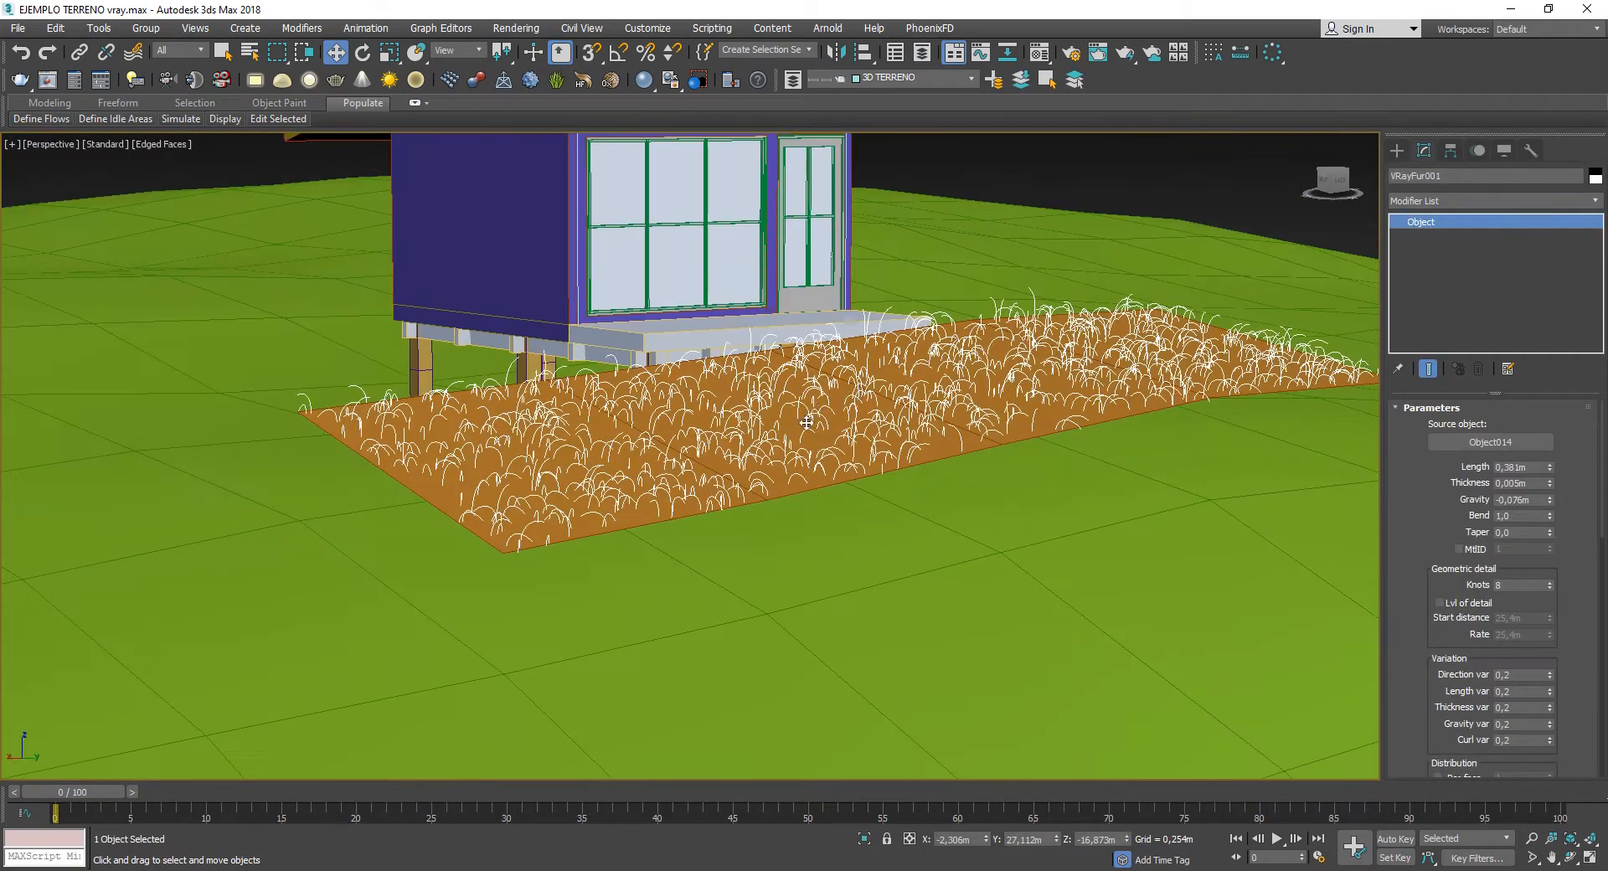
scroll(796, 453, down, 3)
- Examine where the V-Ray fur's helper icon sits on the terrain relative to the house and its grass patch
key(alt+q)
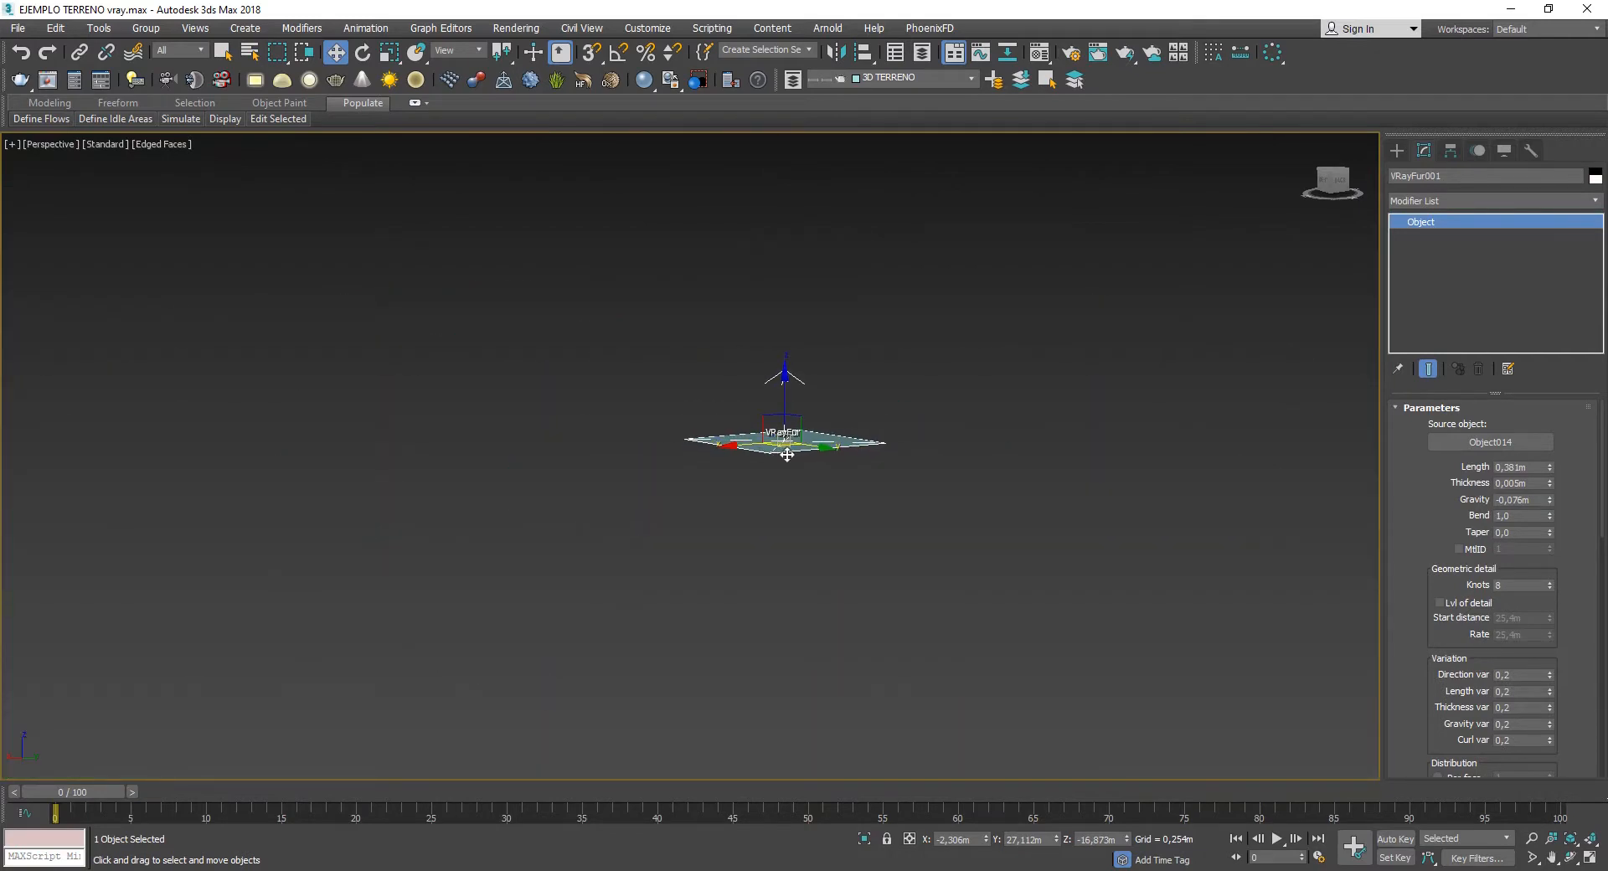
scroll(791, 453, up, 5)
scroll(720, 322, up, 5)
middle_drag(664, 327, 895, 509)
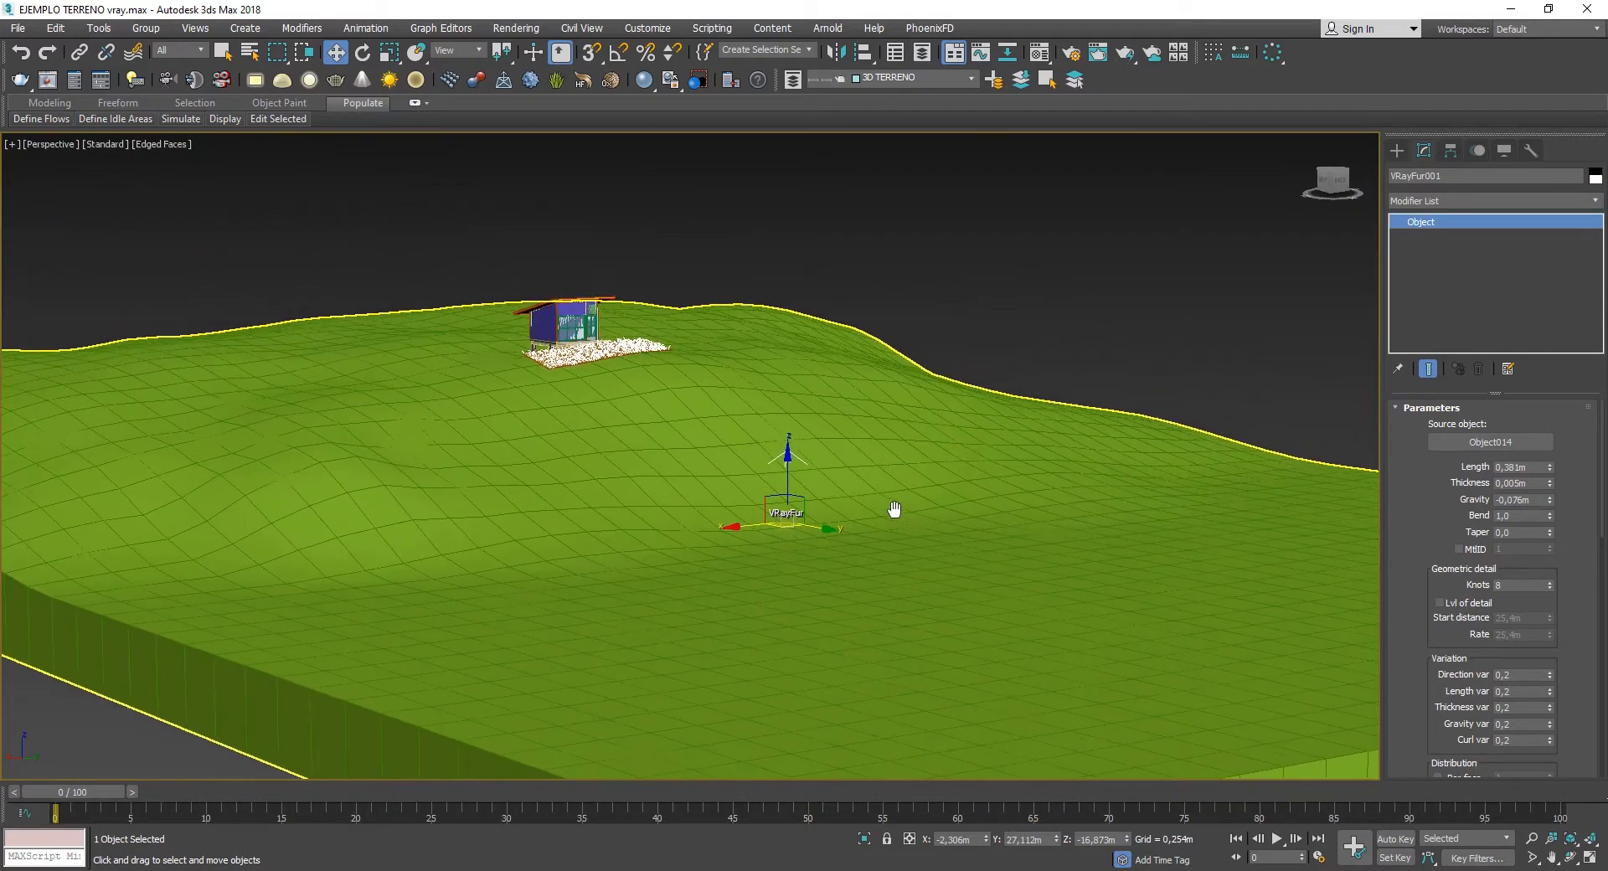
scroll(895, 509, down, 4)
scroll(708, 474, up, 6)
middle_drag(618, 401, 674, 413)
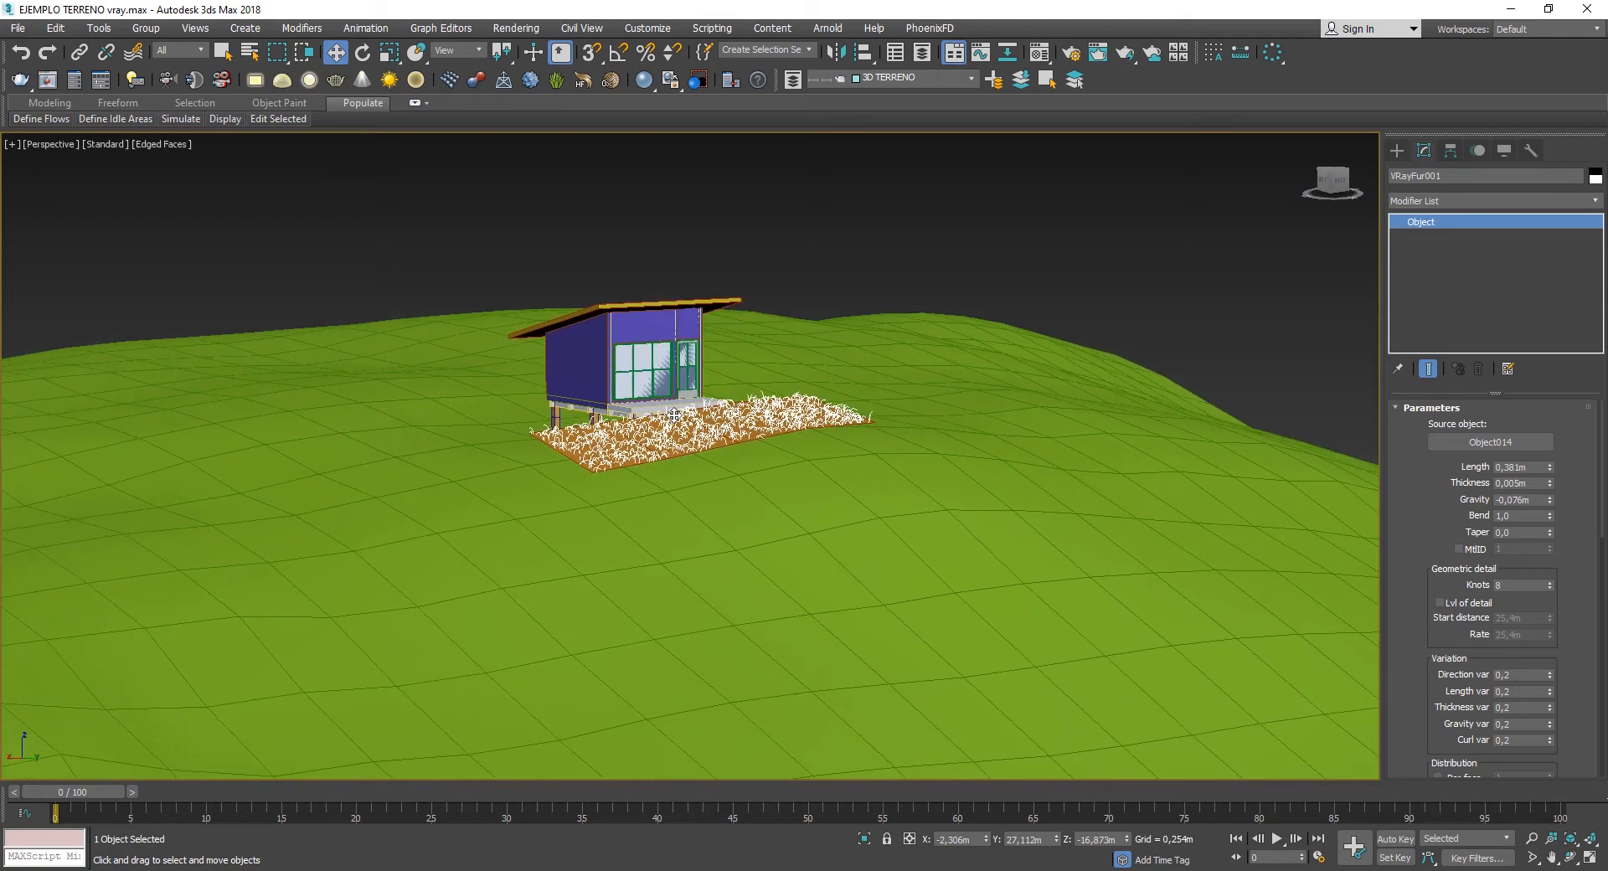
scroll(770, 437, up, 4)
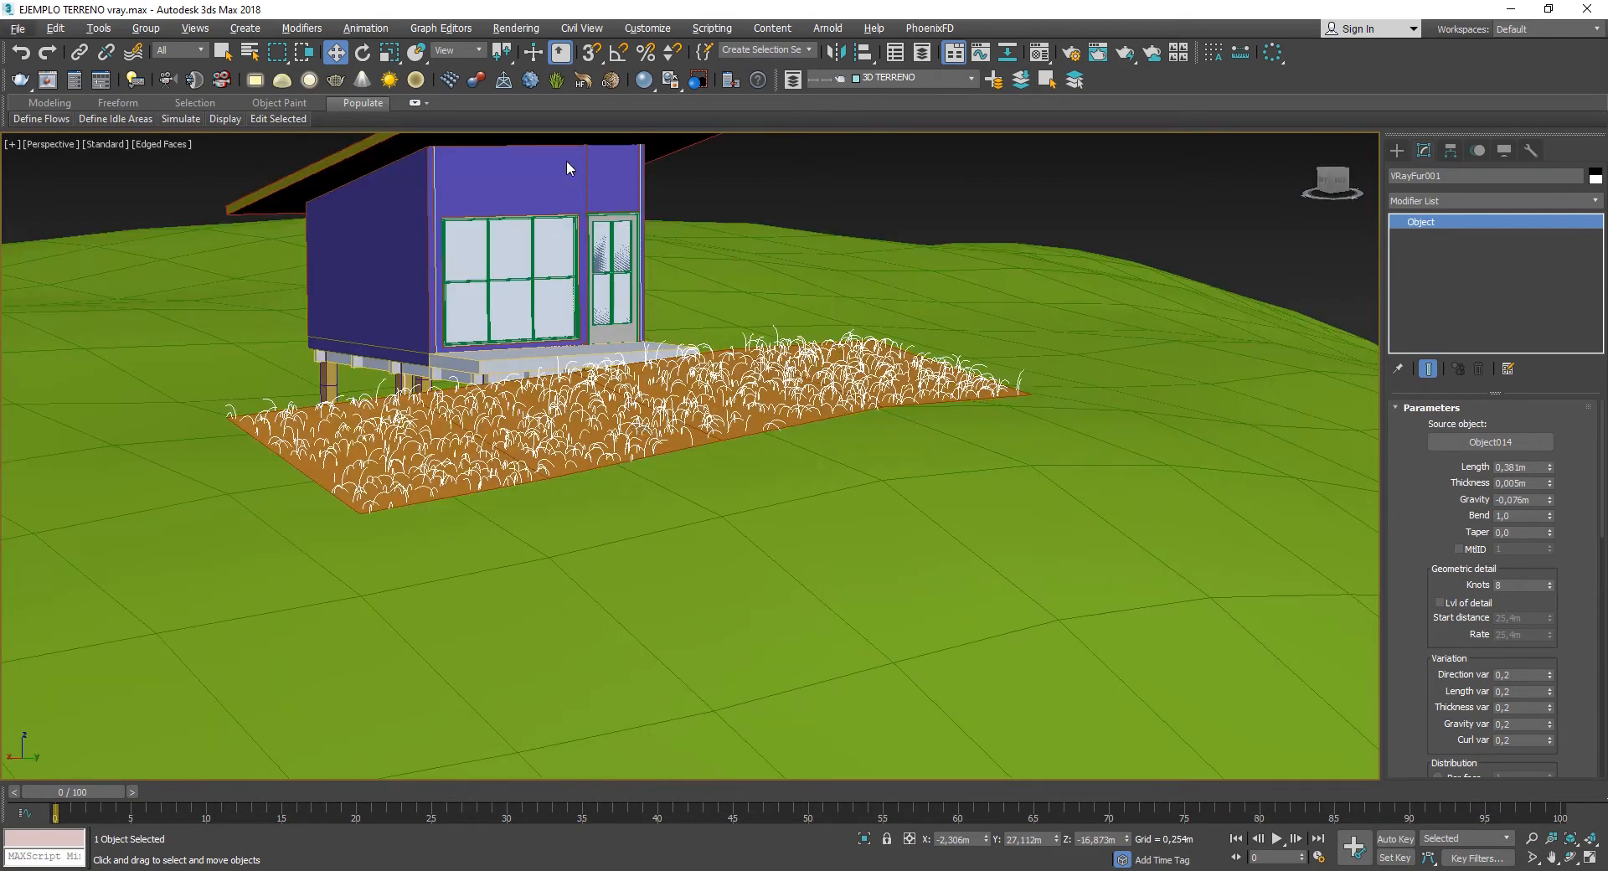
key(alt+f)
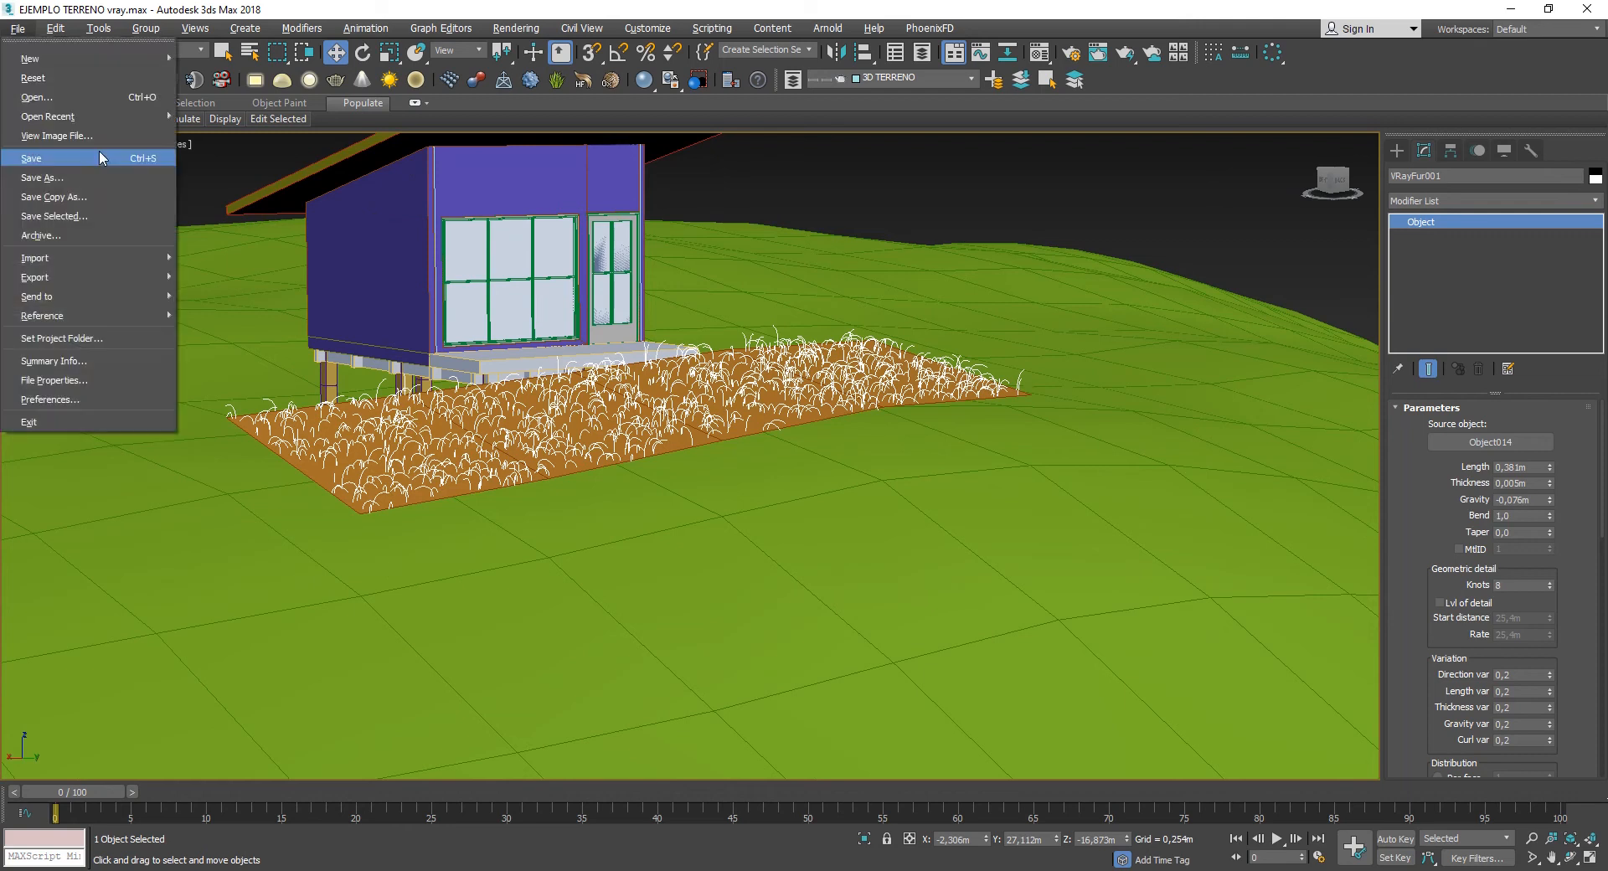
click(257, 197)
click(832, 221)
scroll(832, 215, down, 10)
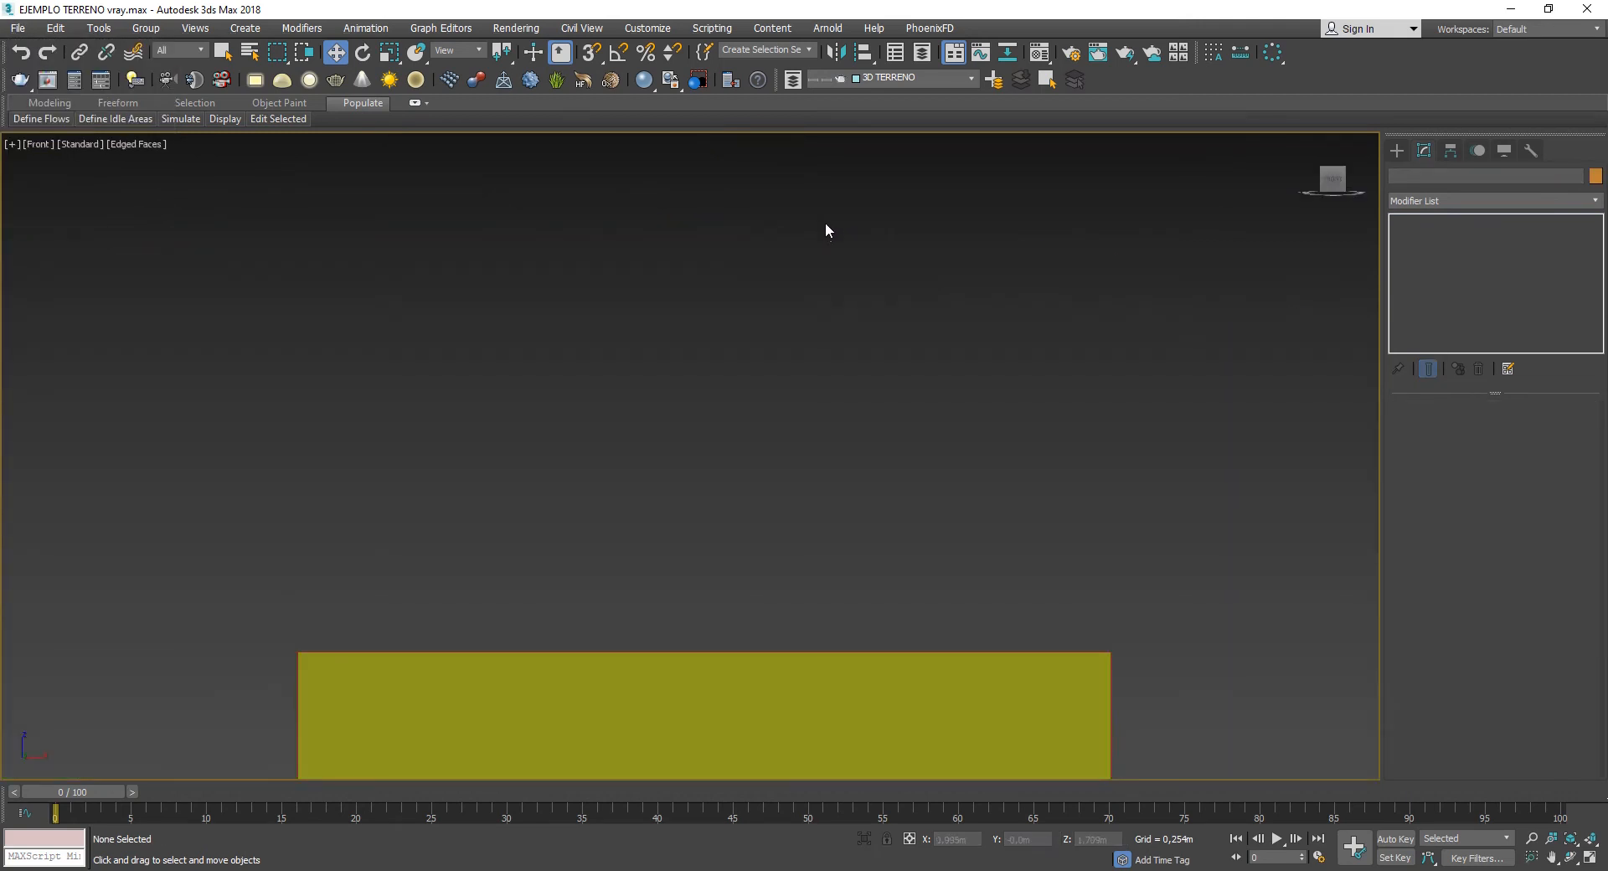
scroll(725, 454, down, 5)
- Return to a perspective view of the terrain, reselect the V-Ray fur, and frame the house with its patch
alt+middle_drag(766, 452, 667, 502)
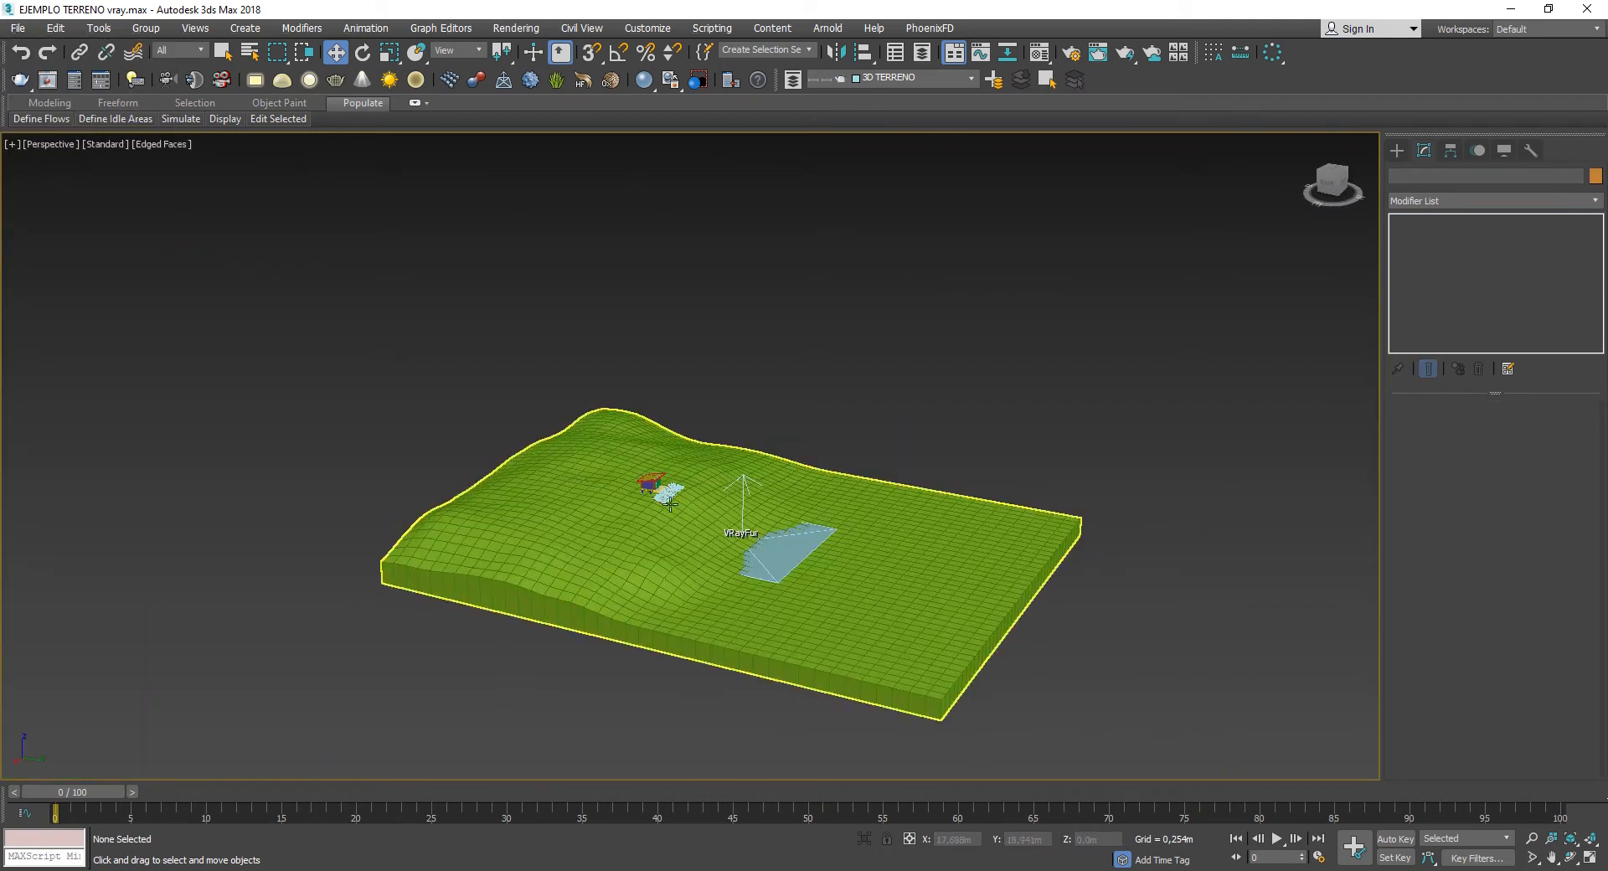
scroll(667, 501, up, 10)
click(579, 393)
alt+middle_drag(549, 490, 484, 437)
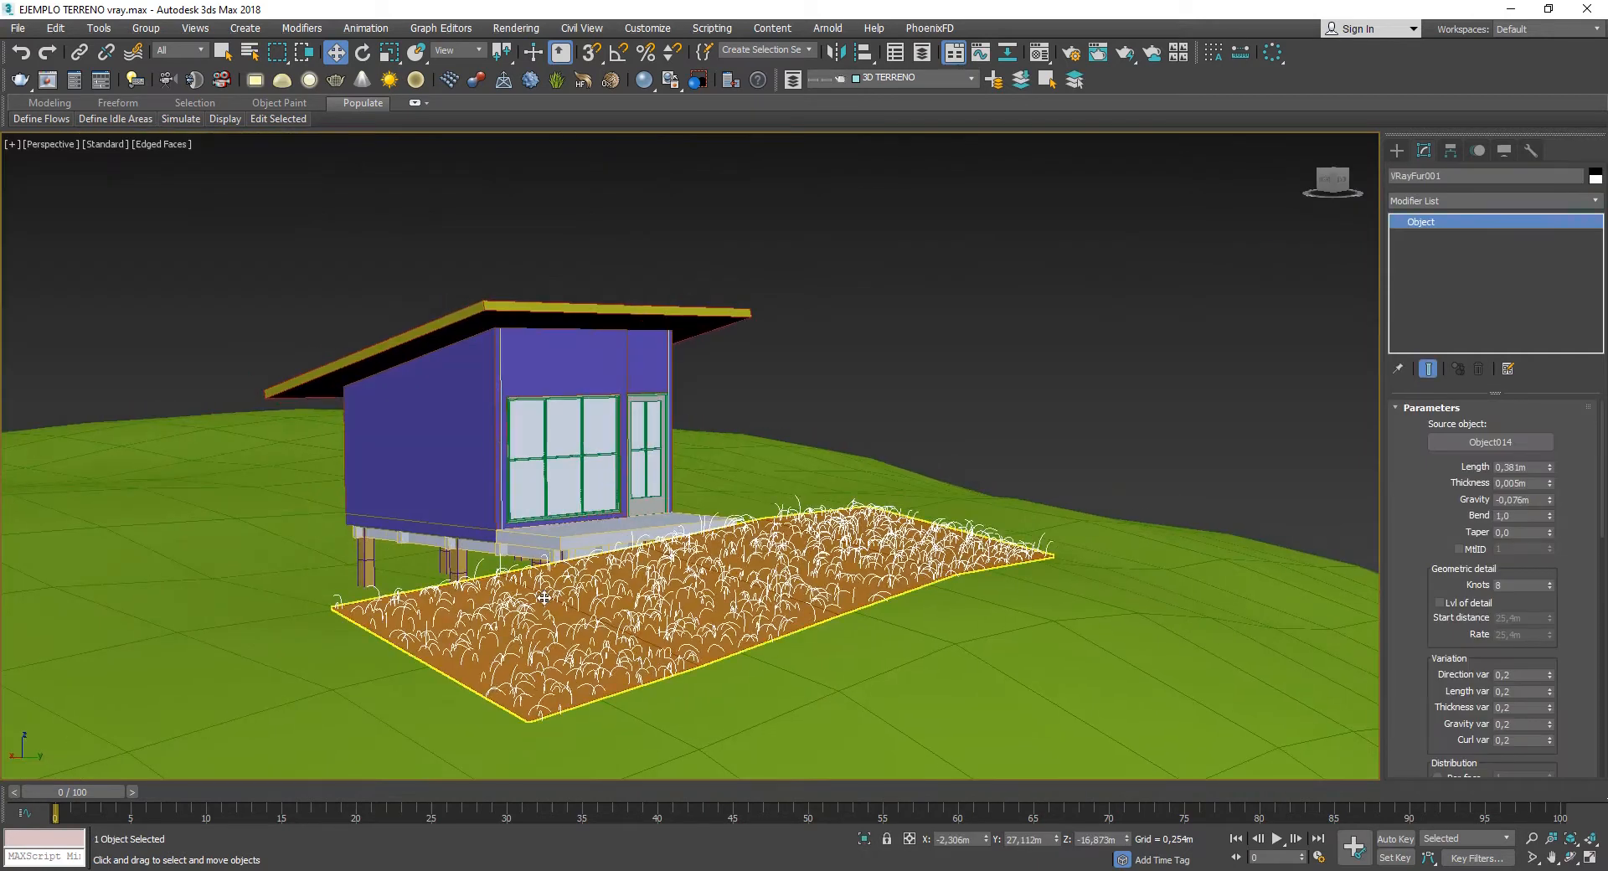
middle_drag(543, 600, 503, 495)
- Load TexturesCom_Grass0026_2_seamless_S as the PISO INTERIOR material's diffuse bitmap and show the material on the terrain
key(m)
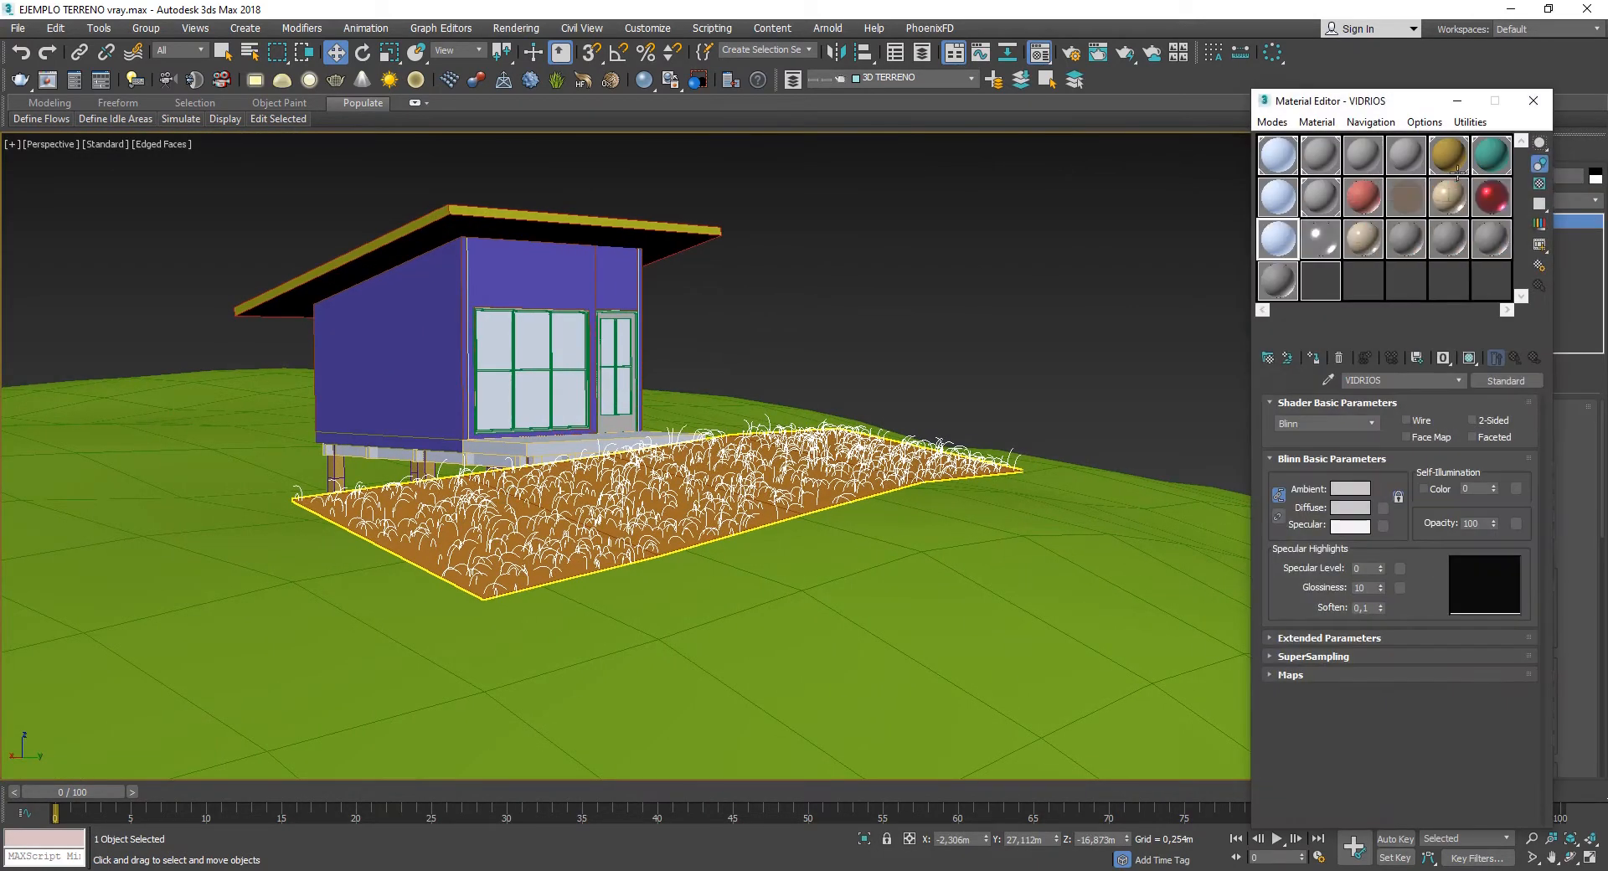
click(1491, 156)
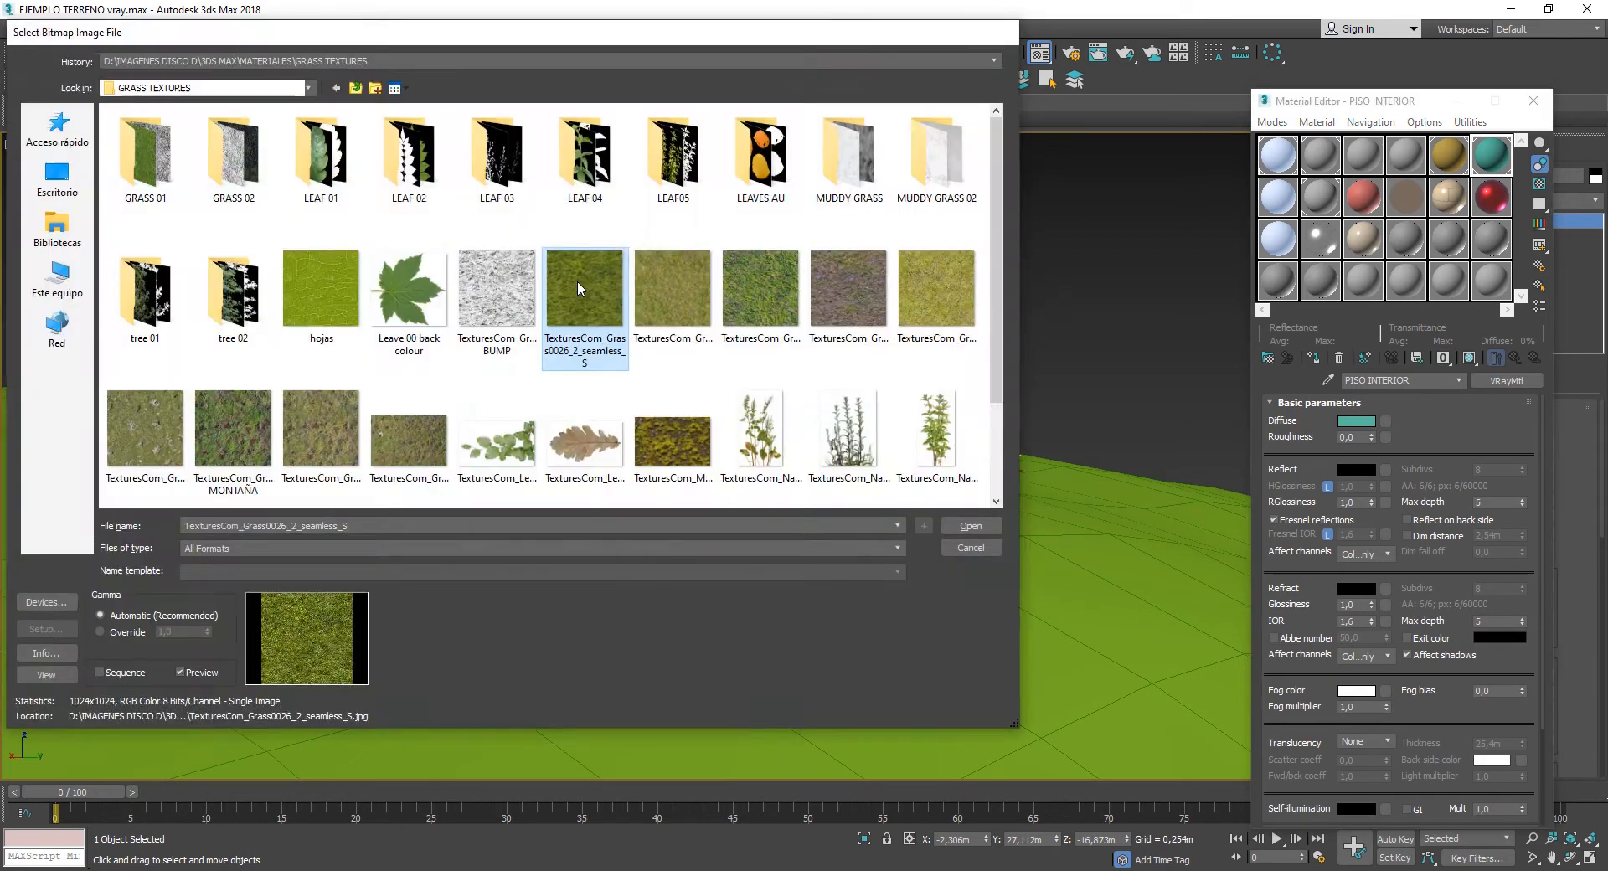
double_click(577, 280)
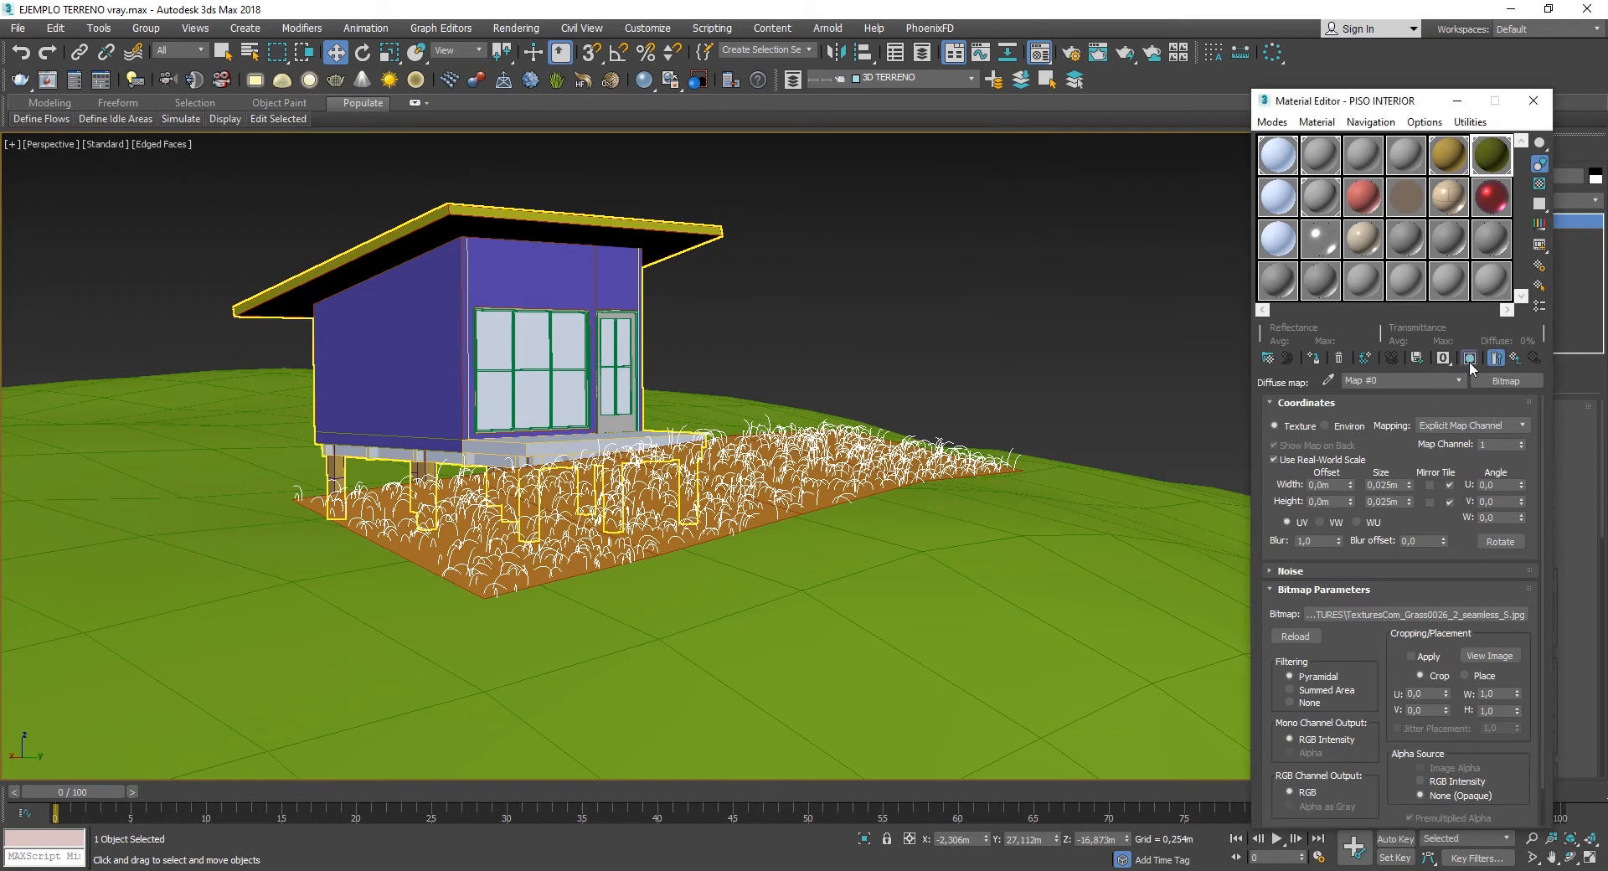
click(1469, 358)
click(1012, 620)
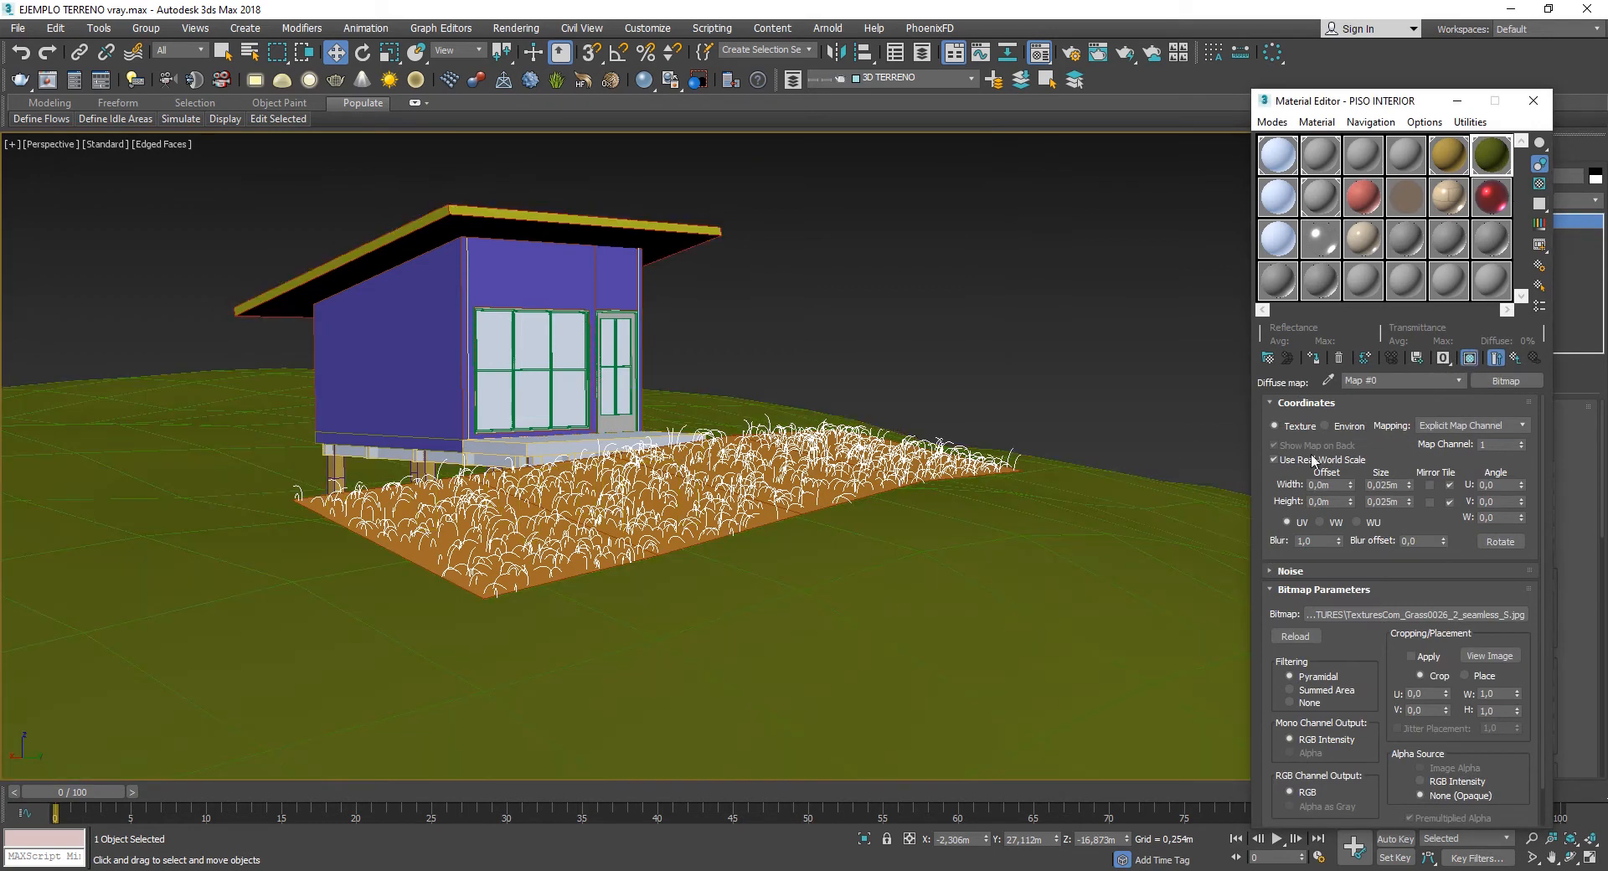
- Set the grass bitmap's real-world width and height to 6,0m each
drag(1401, 483, 1269, 484)
click(1398, 501)
text(6)
key(Return)
scroll(736, 473, up, 3)
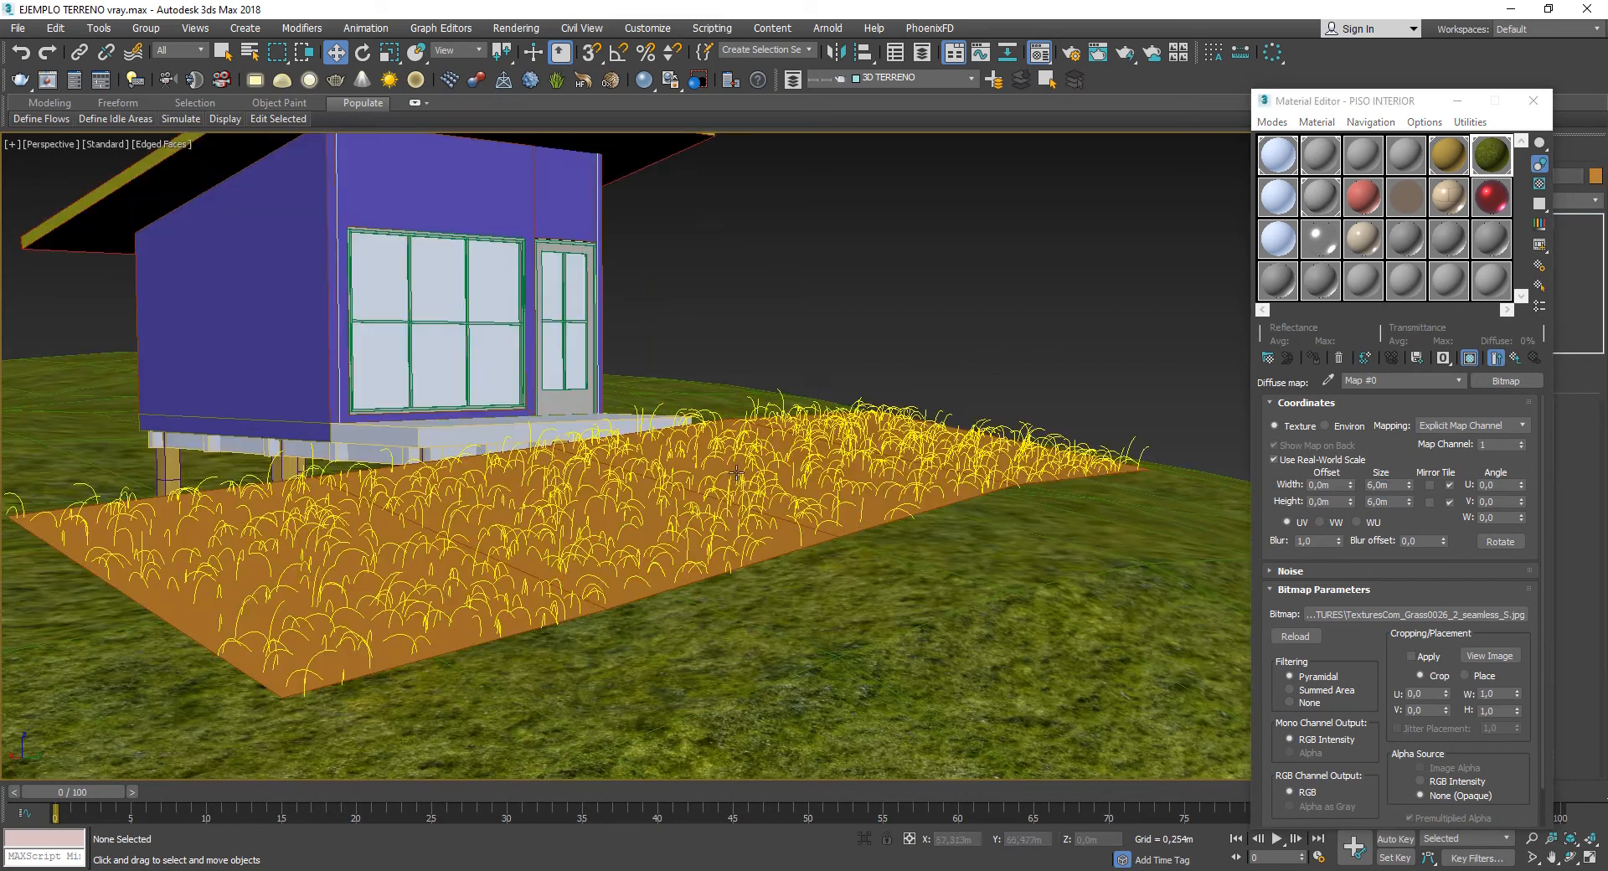
- Apply the grass material to the V-Ray fur and to the patch beneath it in front of the house
click(737, 471)
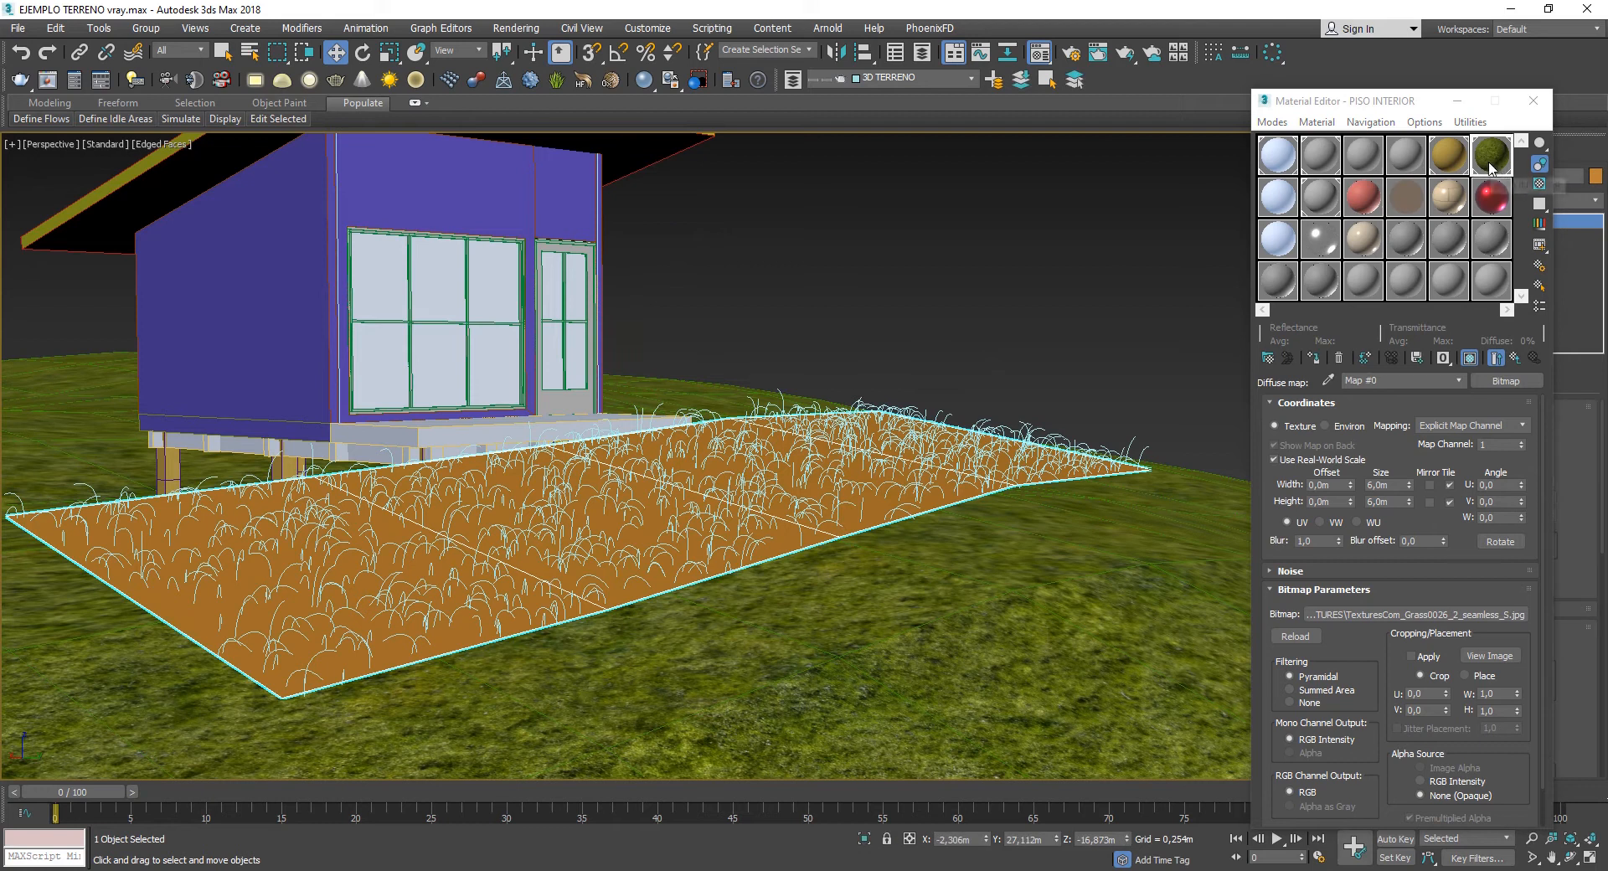
drag(1489, 167, 946, 427)
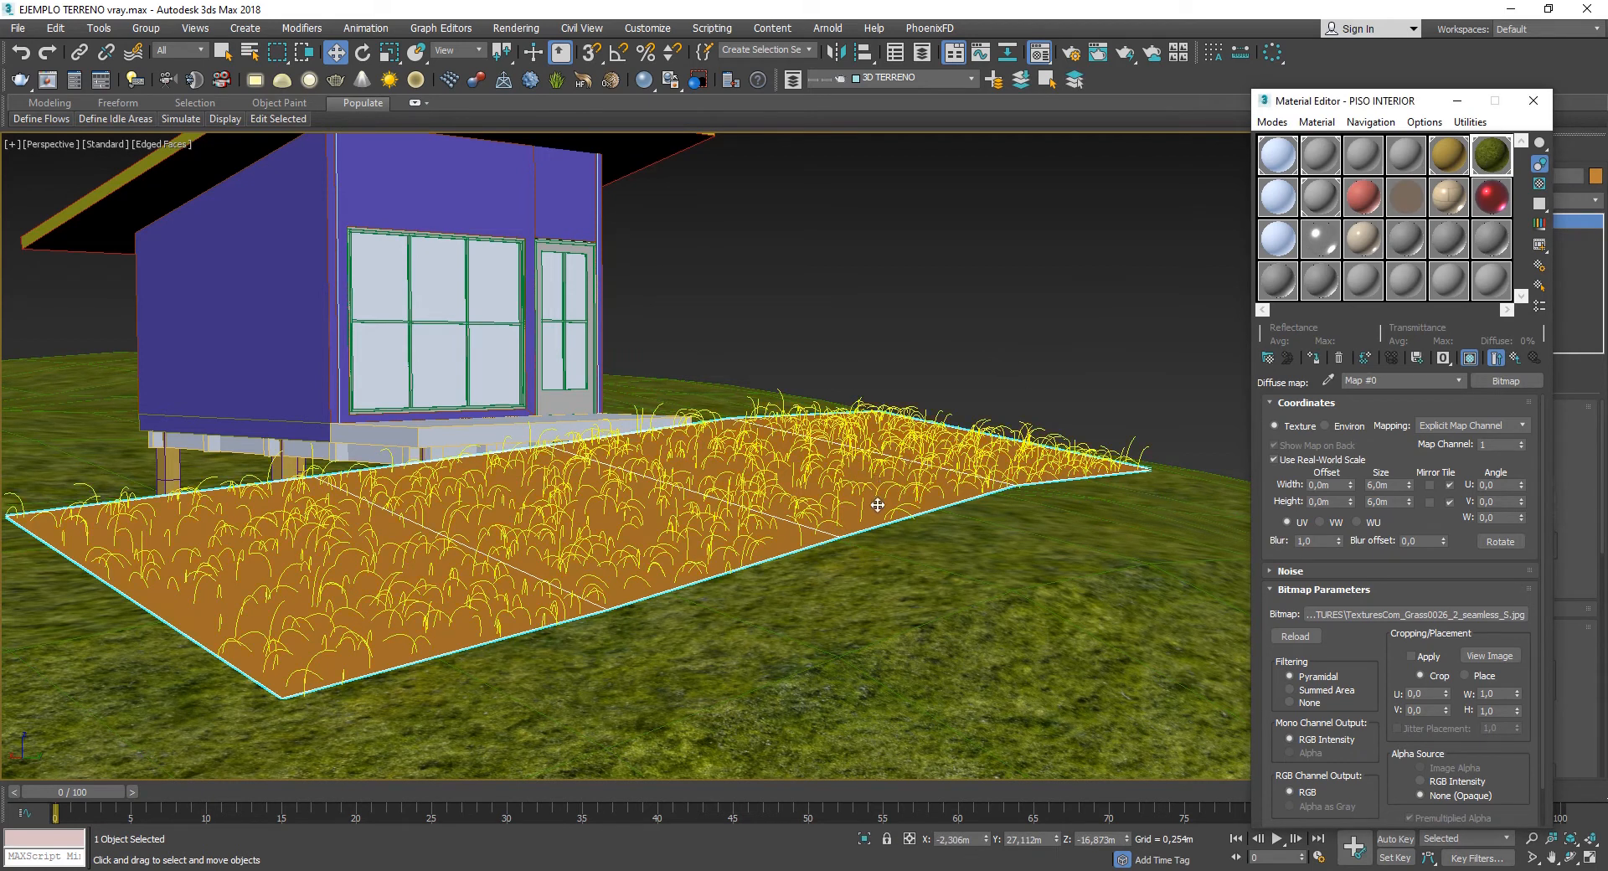
scroll(876, 504, down, 6)
scroll(846, 459, up, 3)
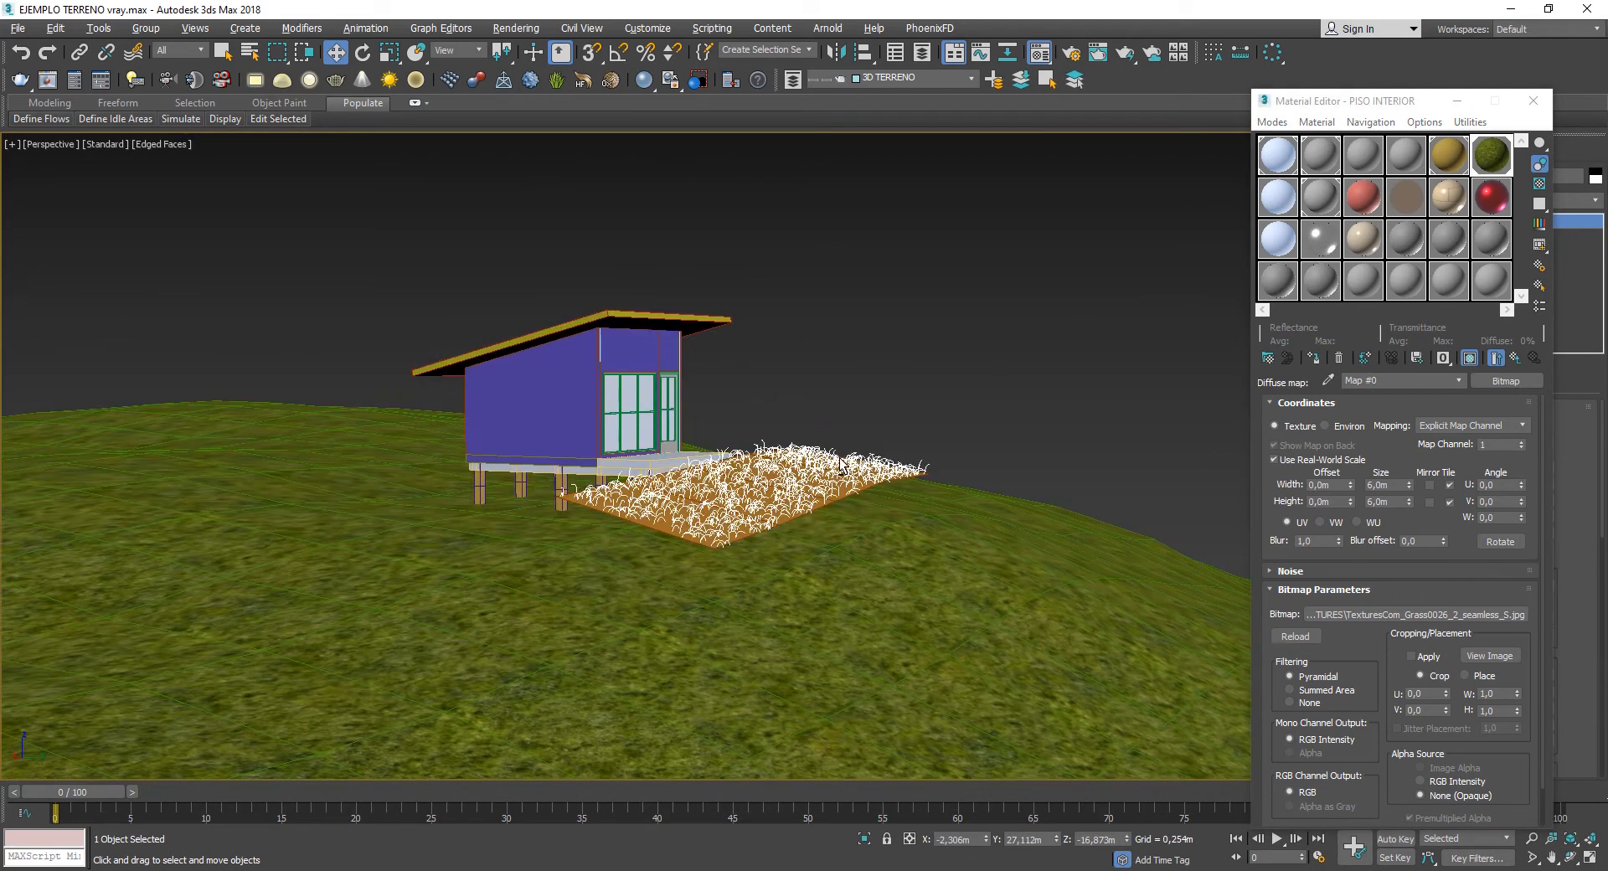
scroll(889, 471, up, 4)
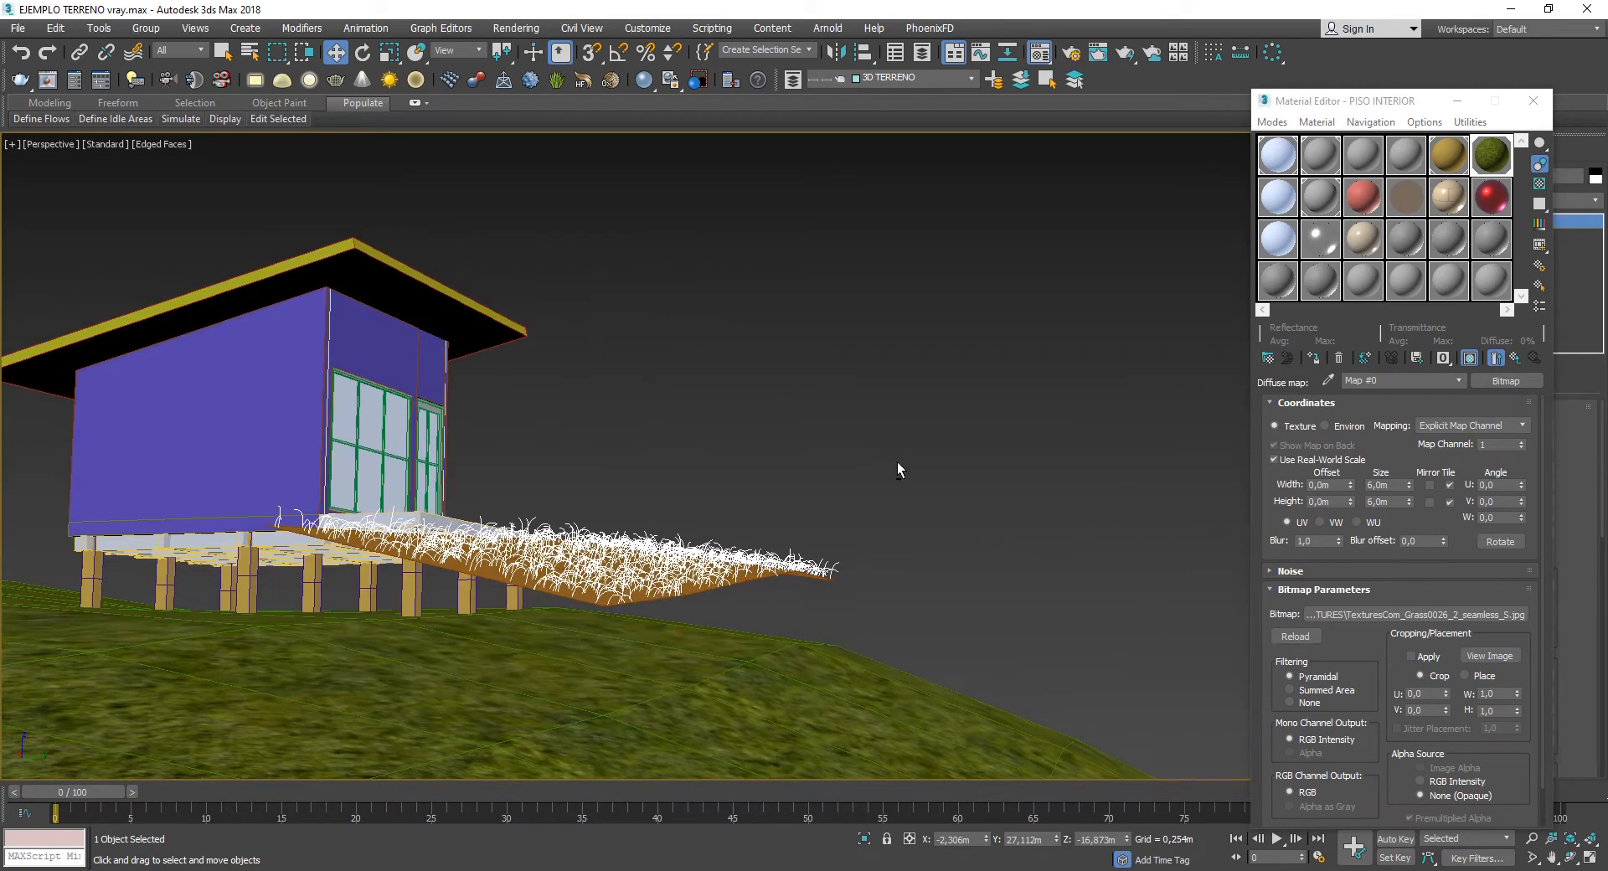
key(z)
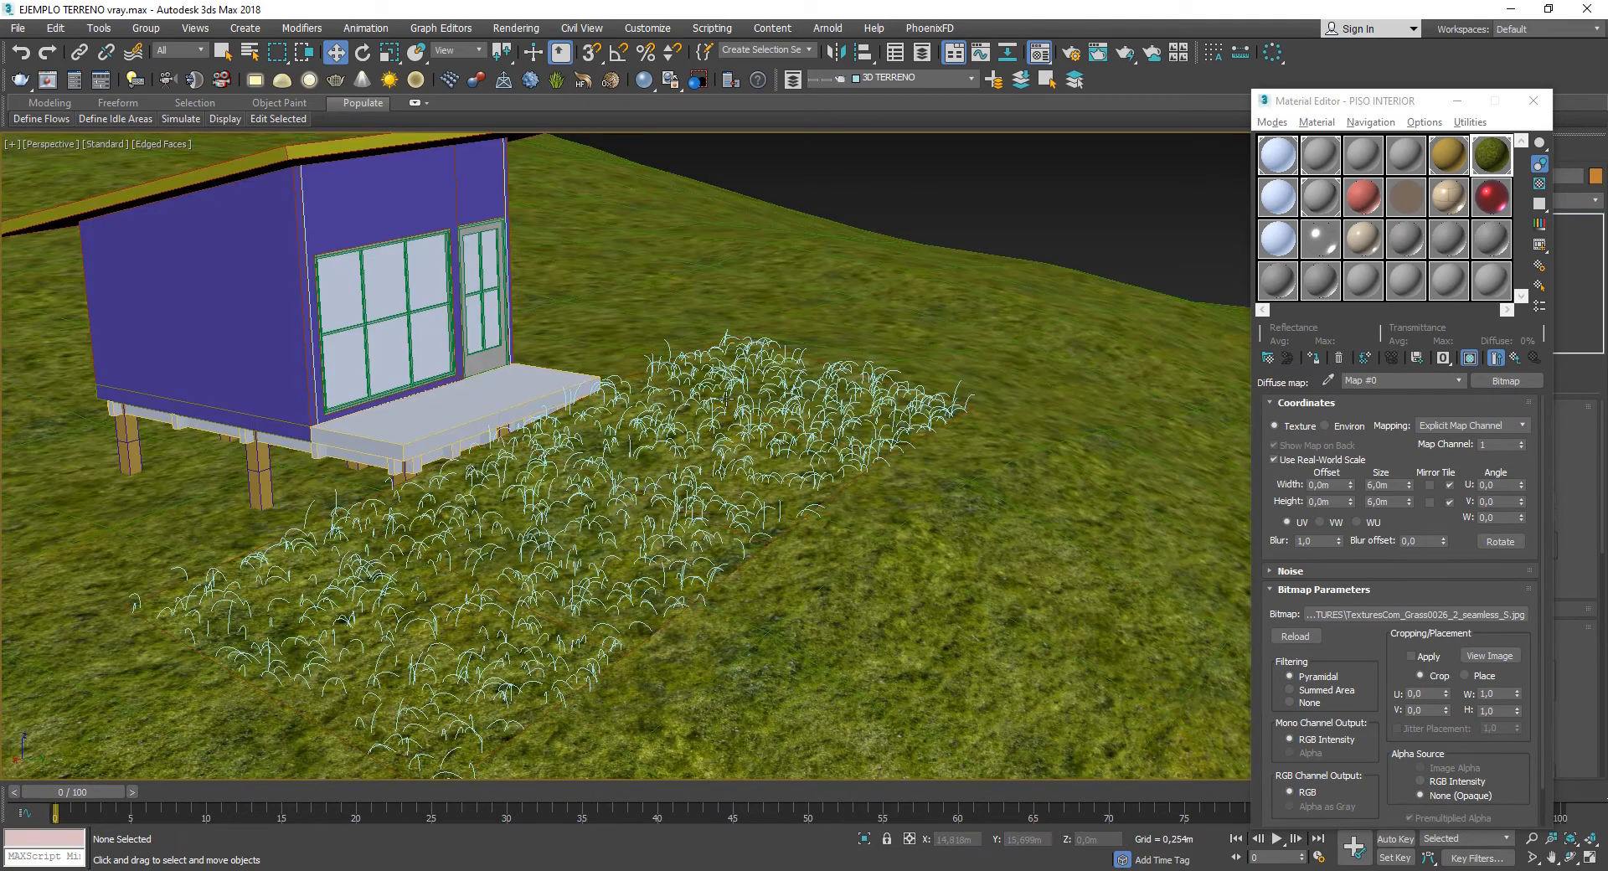
- Frame the grass patch from a low angle with 3D snapping turned on, and close the Material Editor
click(725, 396)
key(z)
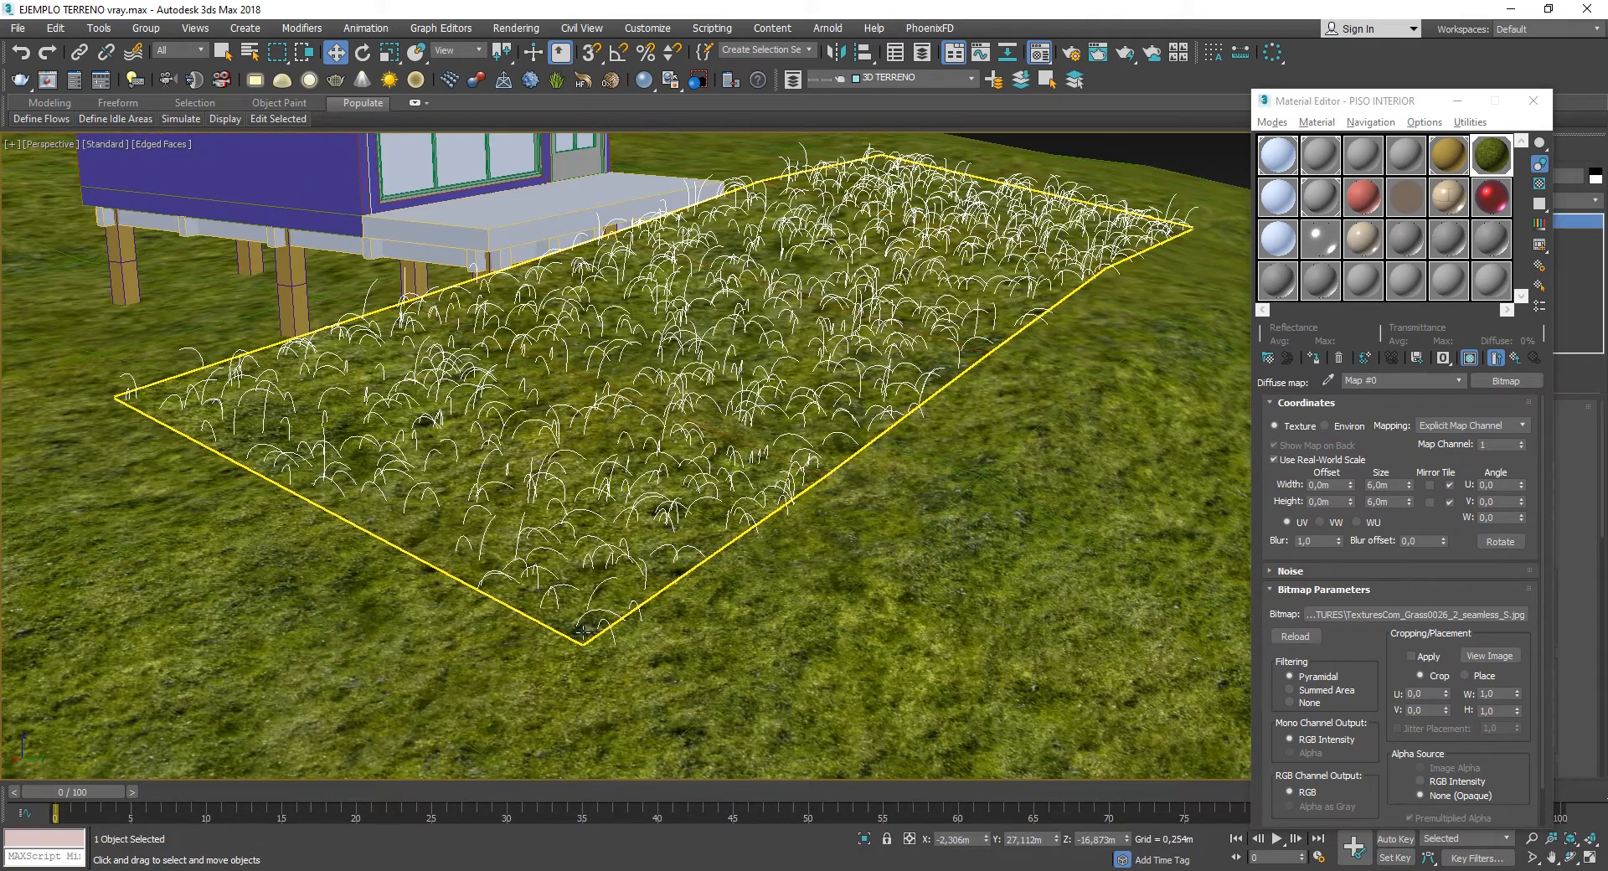
key(s)
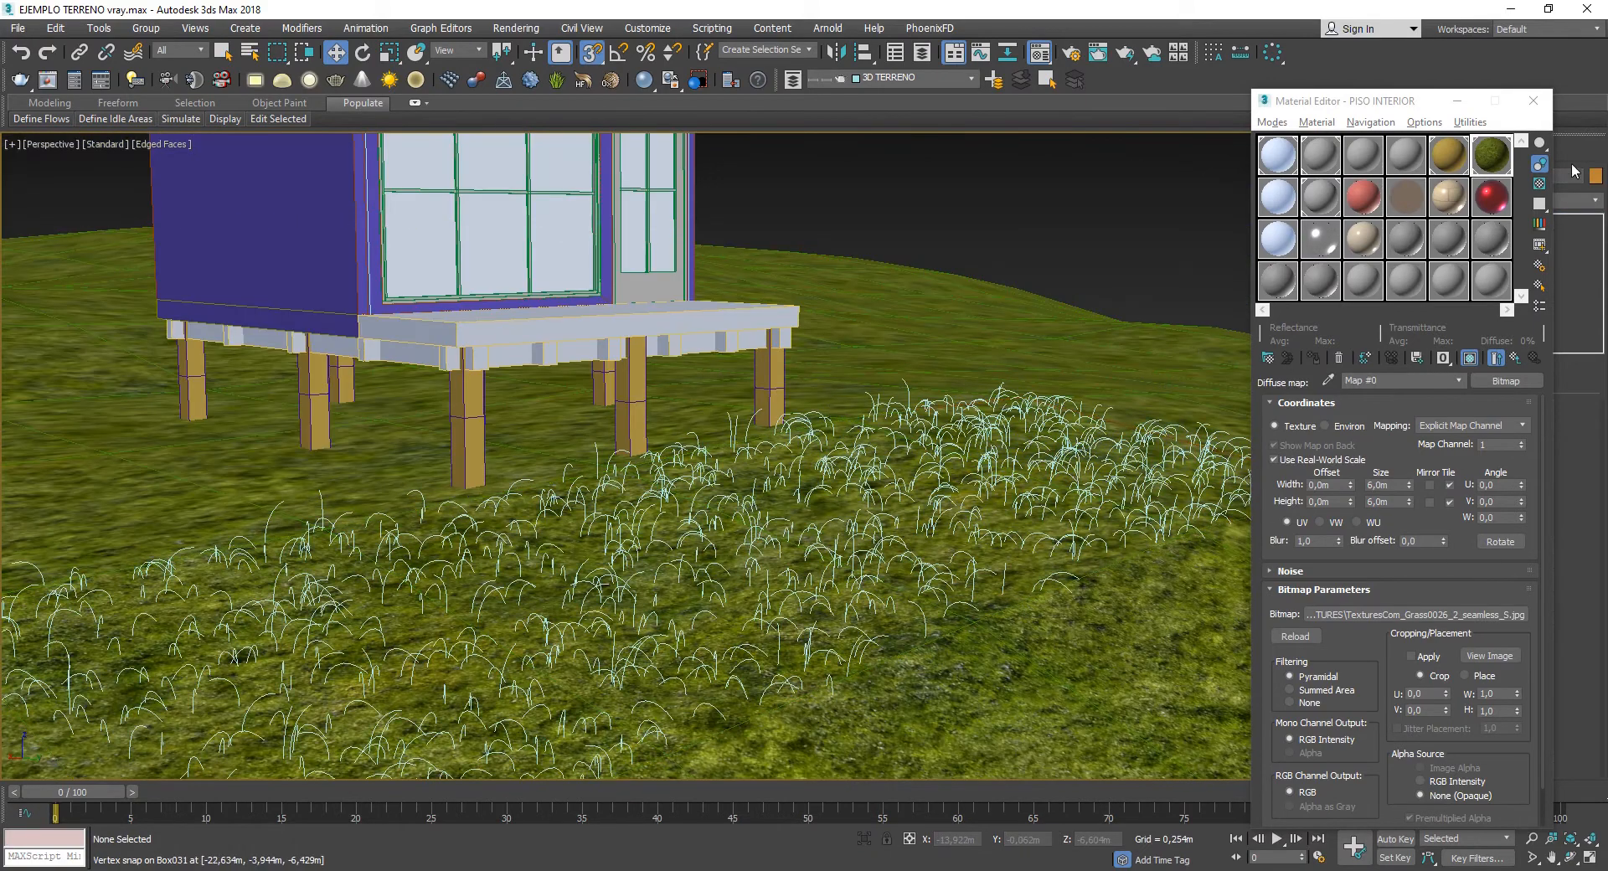
click(1536, 102)
alt+middle_drag(894, 345, 926, 311)
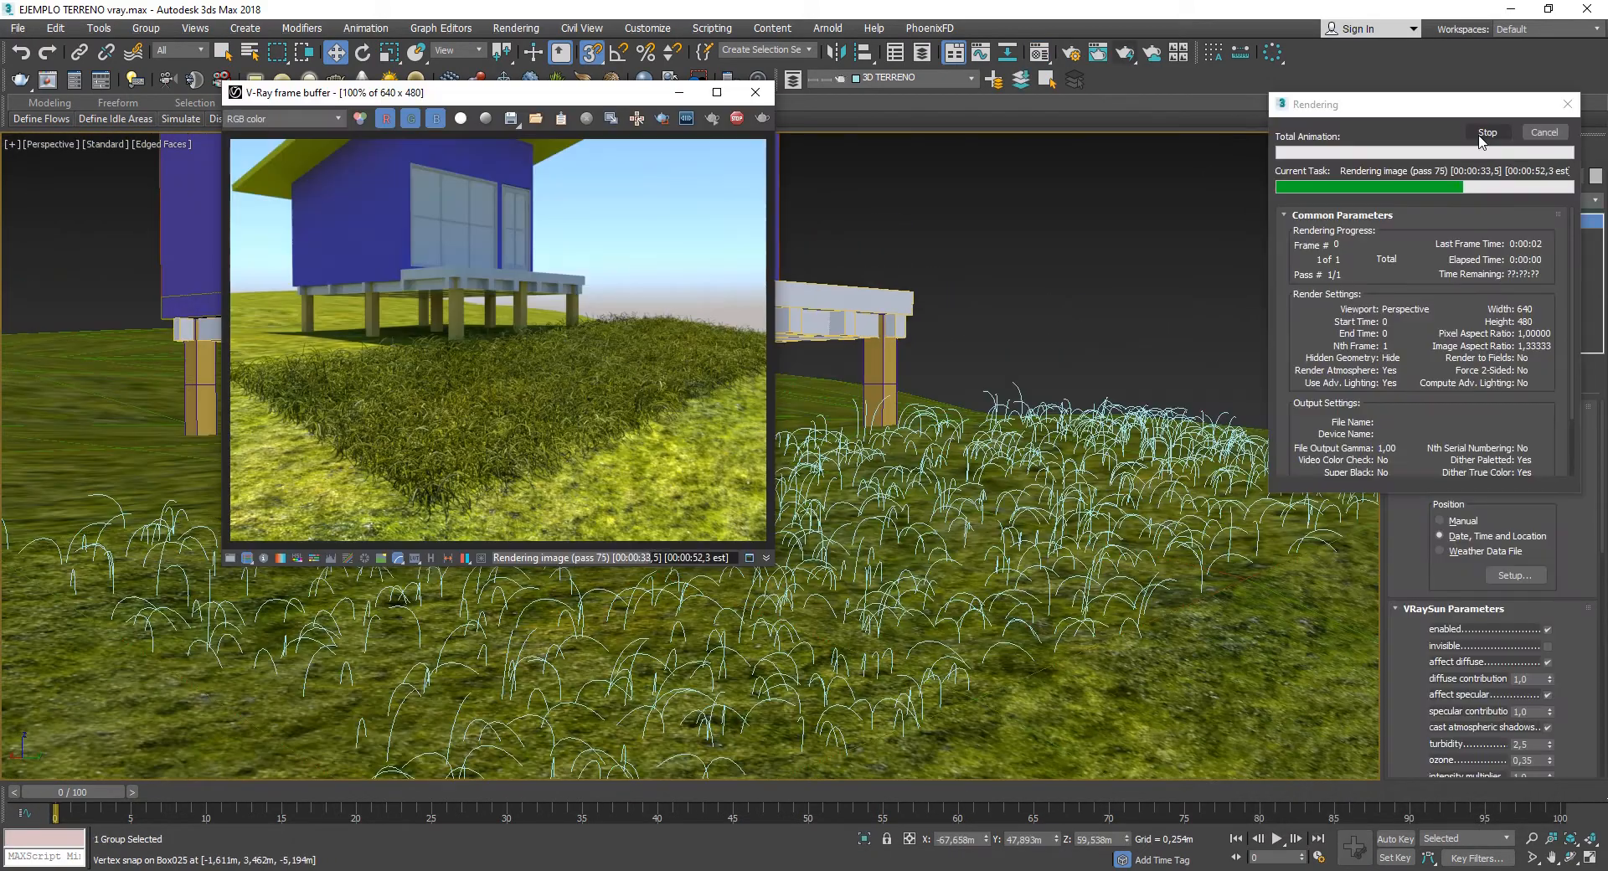
- Stop the test render of the grass, close the V-Ray frame buffer, and clear the selection
click(1480, 136)
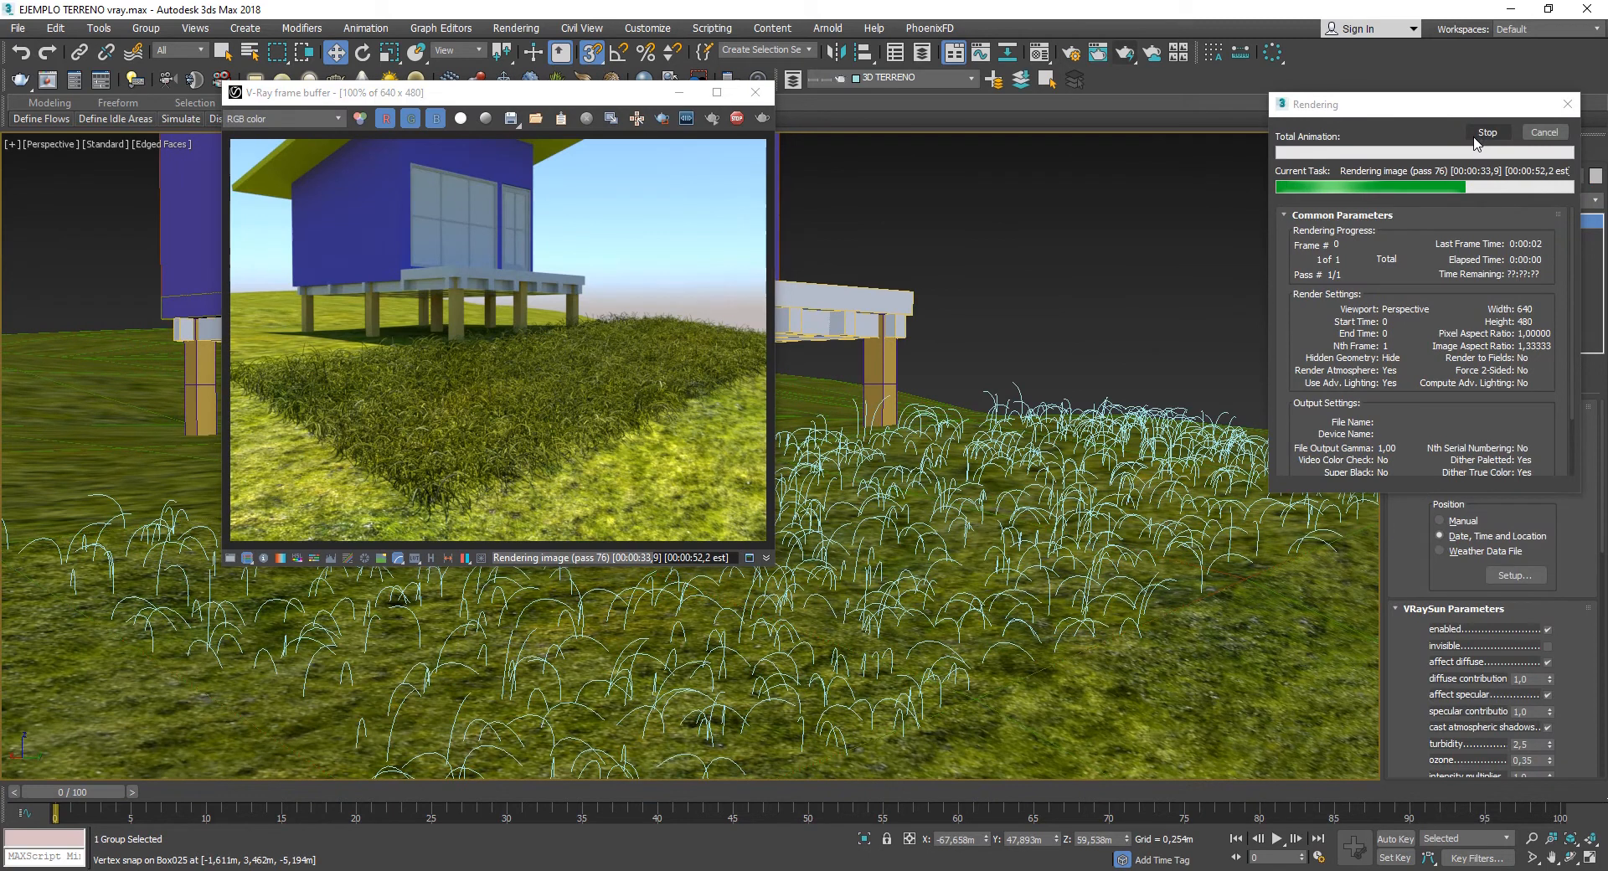
click(755, 93)
click(1022, 186)
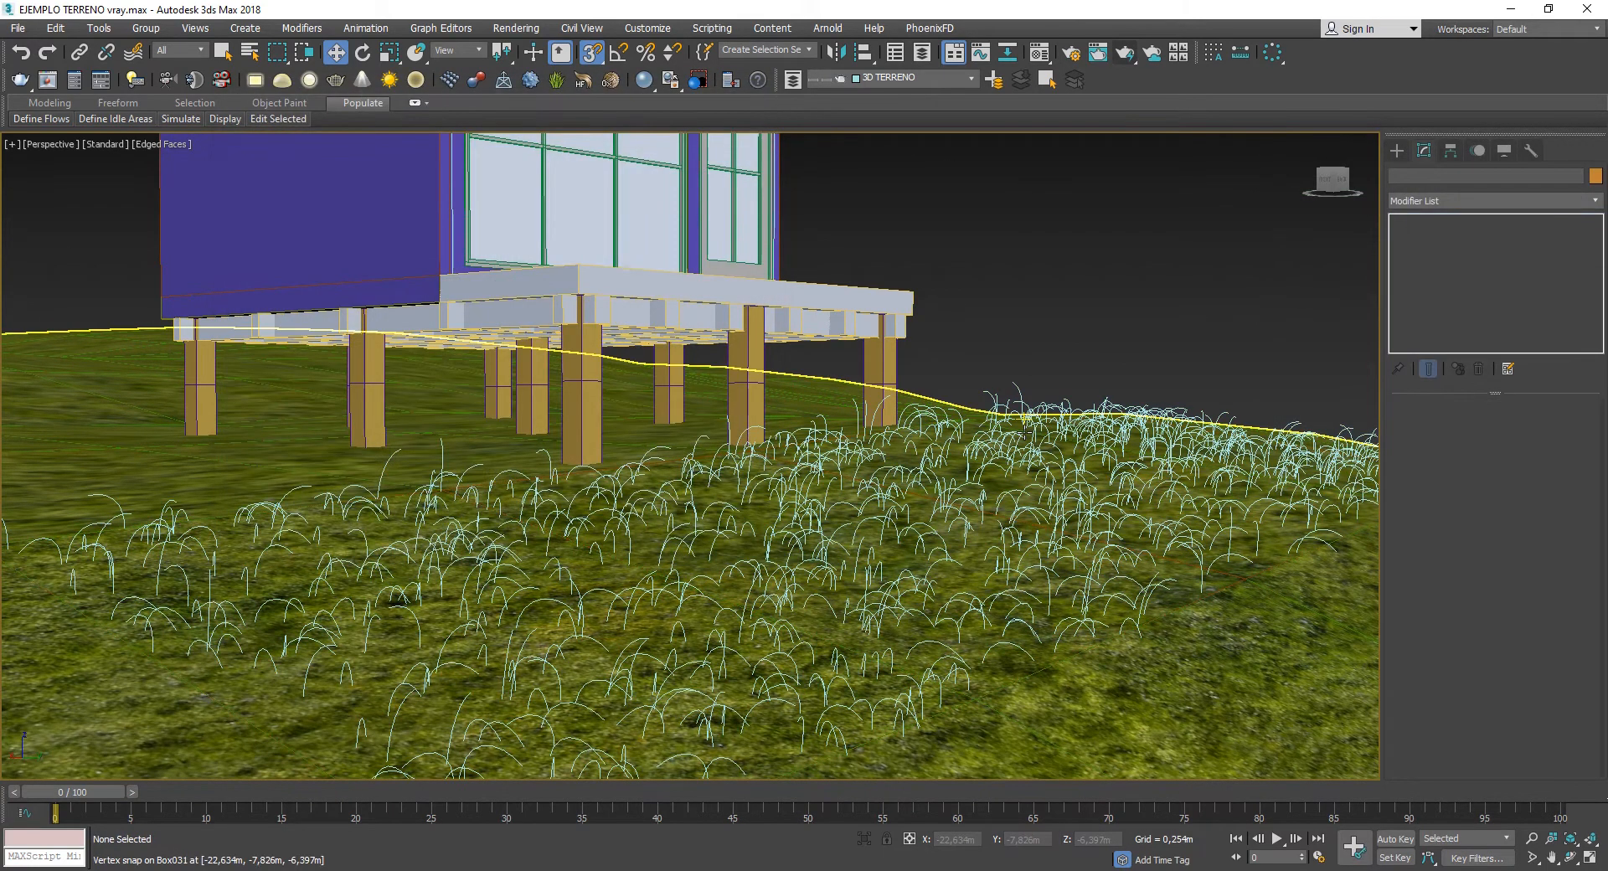
- Set the V-Ray fur's length to 0,312m, and try a thickness of 0,003m before returning it to 0,005m
click(1018, 412)
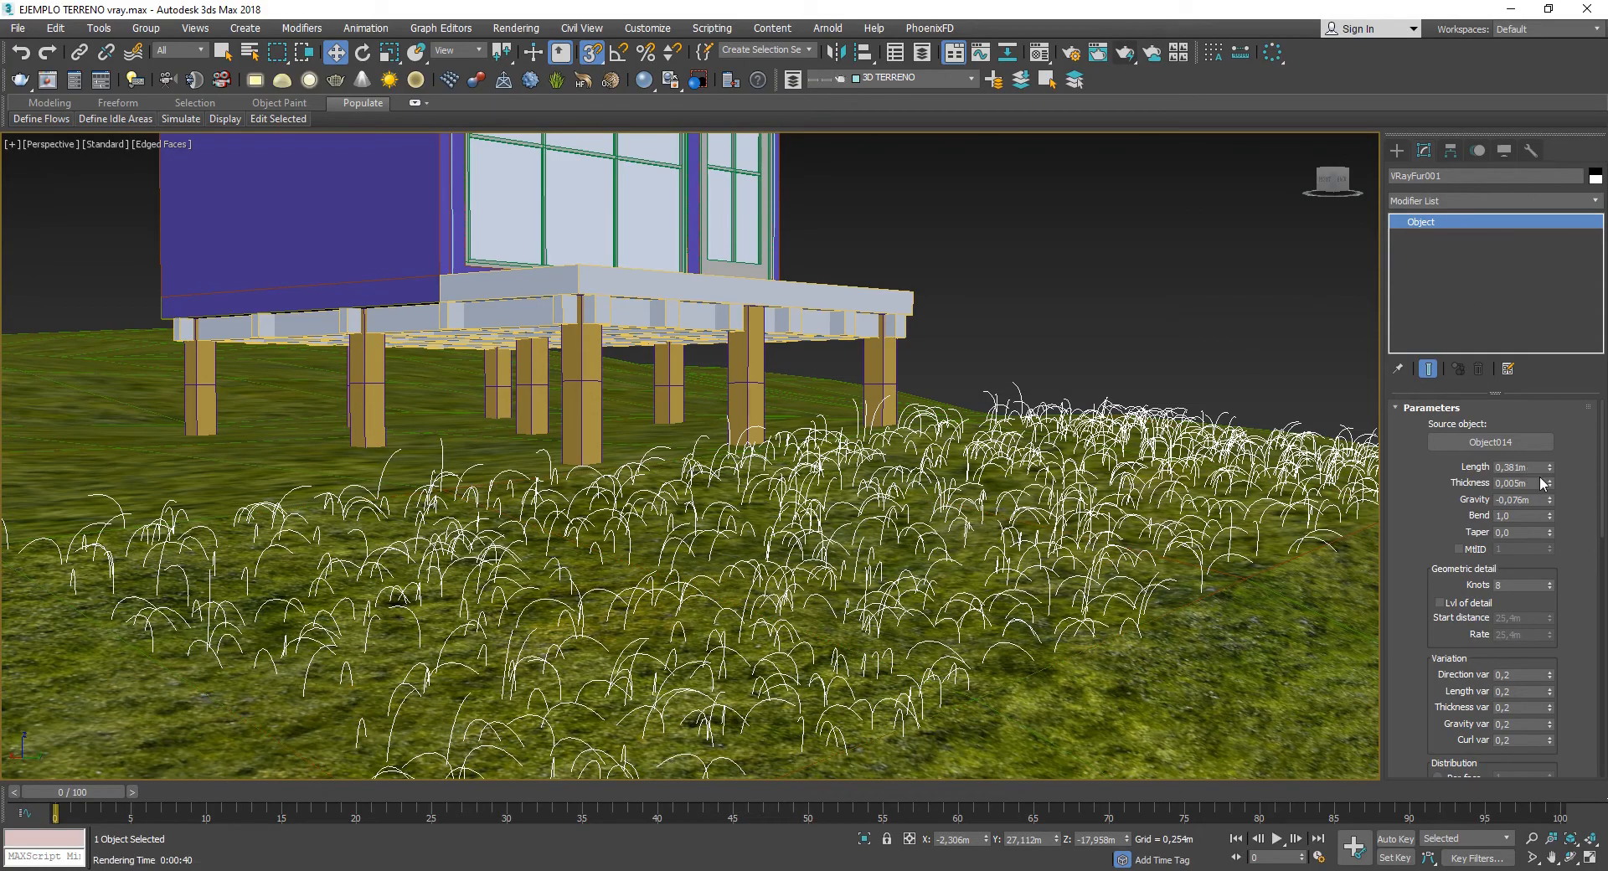
mouse_move(1549, 464)
mouse_down()
mouse_move(1553, 330)
mouse_move(1574, 480)
mouse_up()
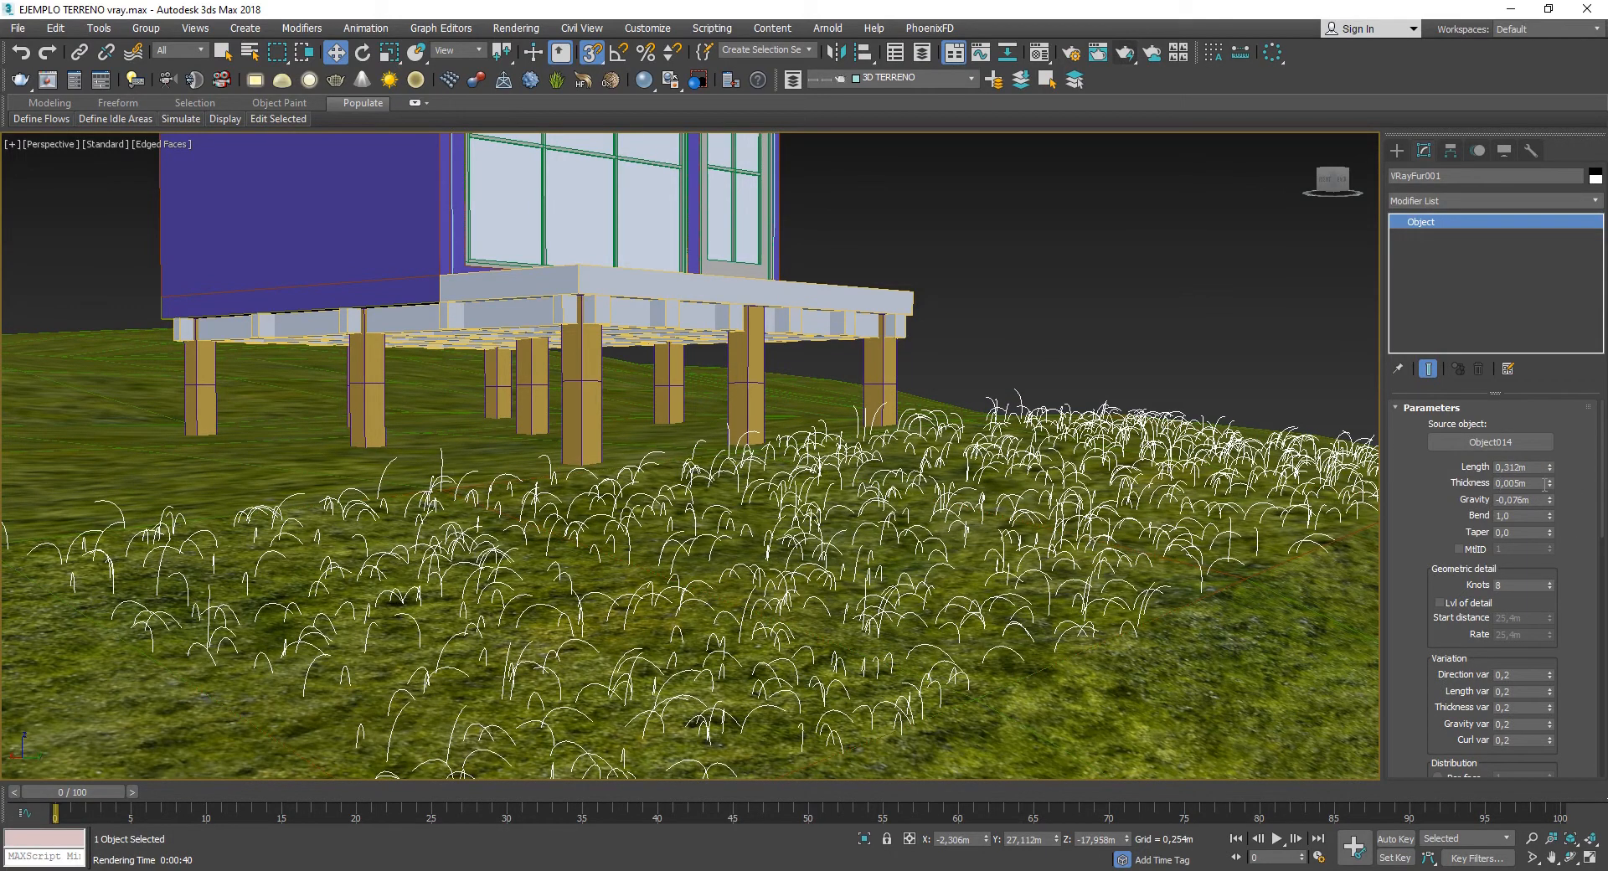
drag(1550, 485, 1550, 495)
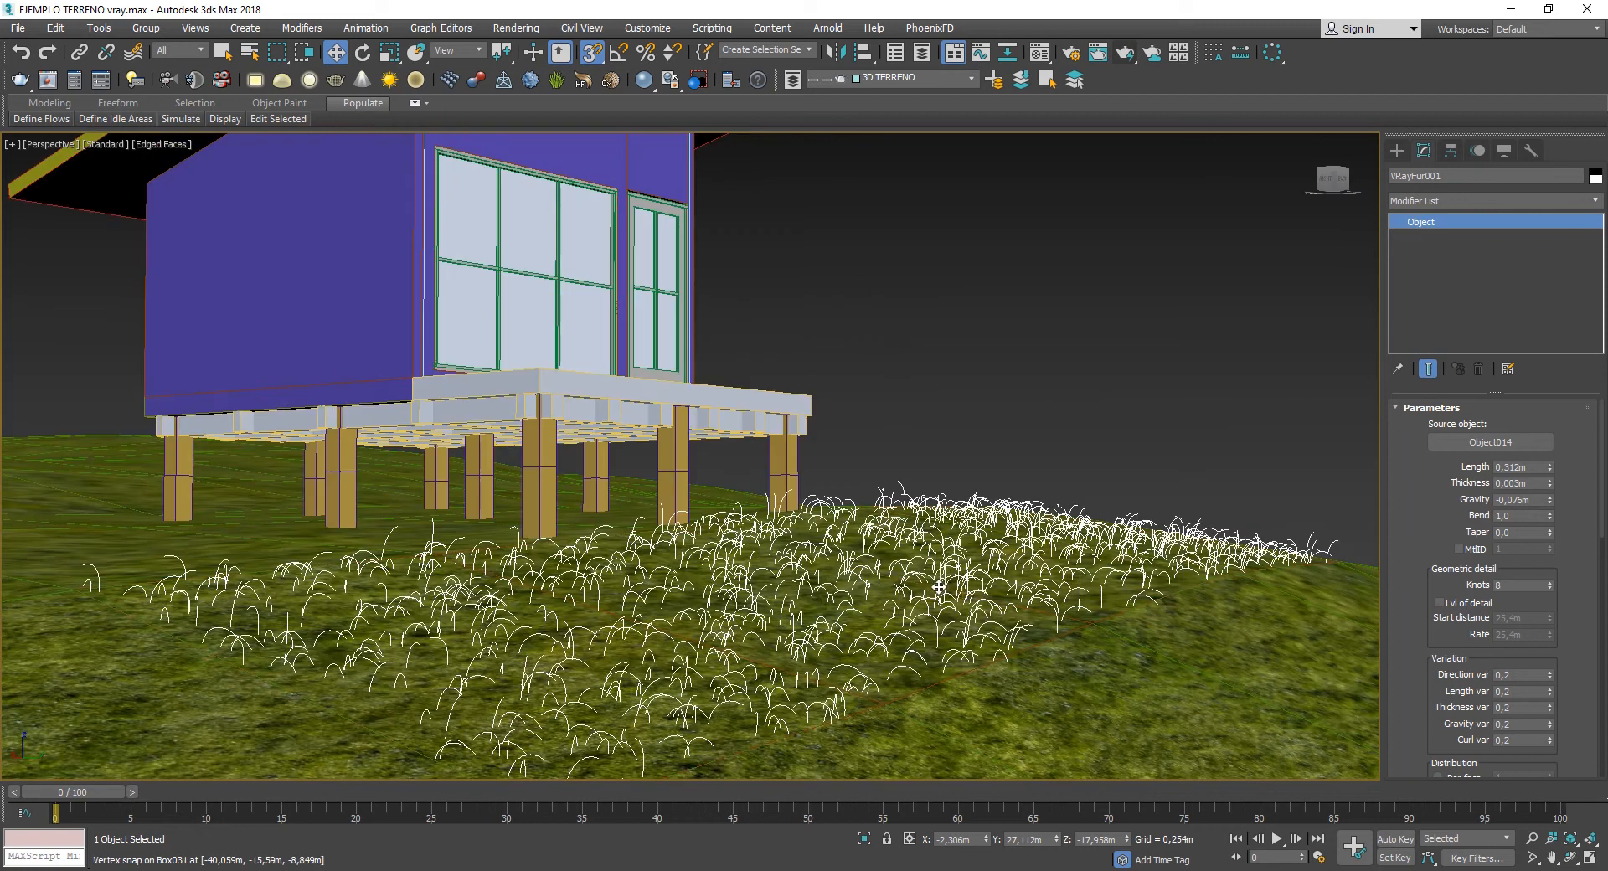
click(1548, 479)
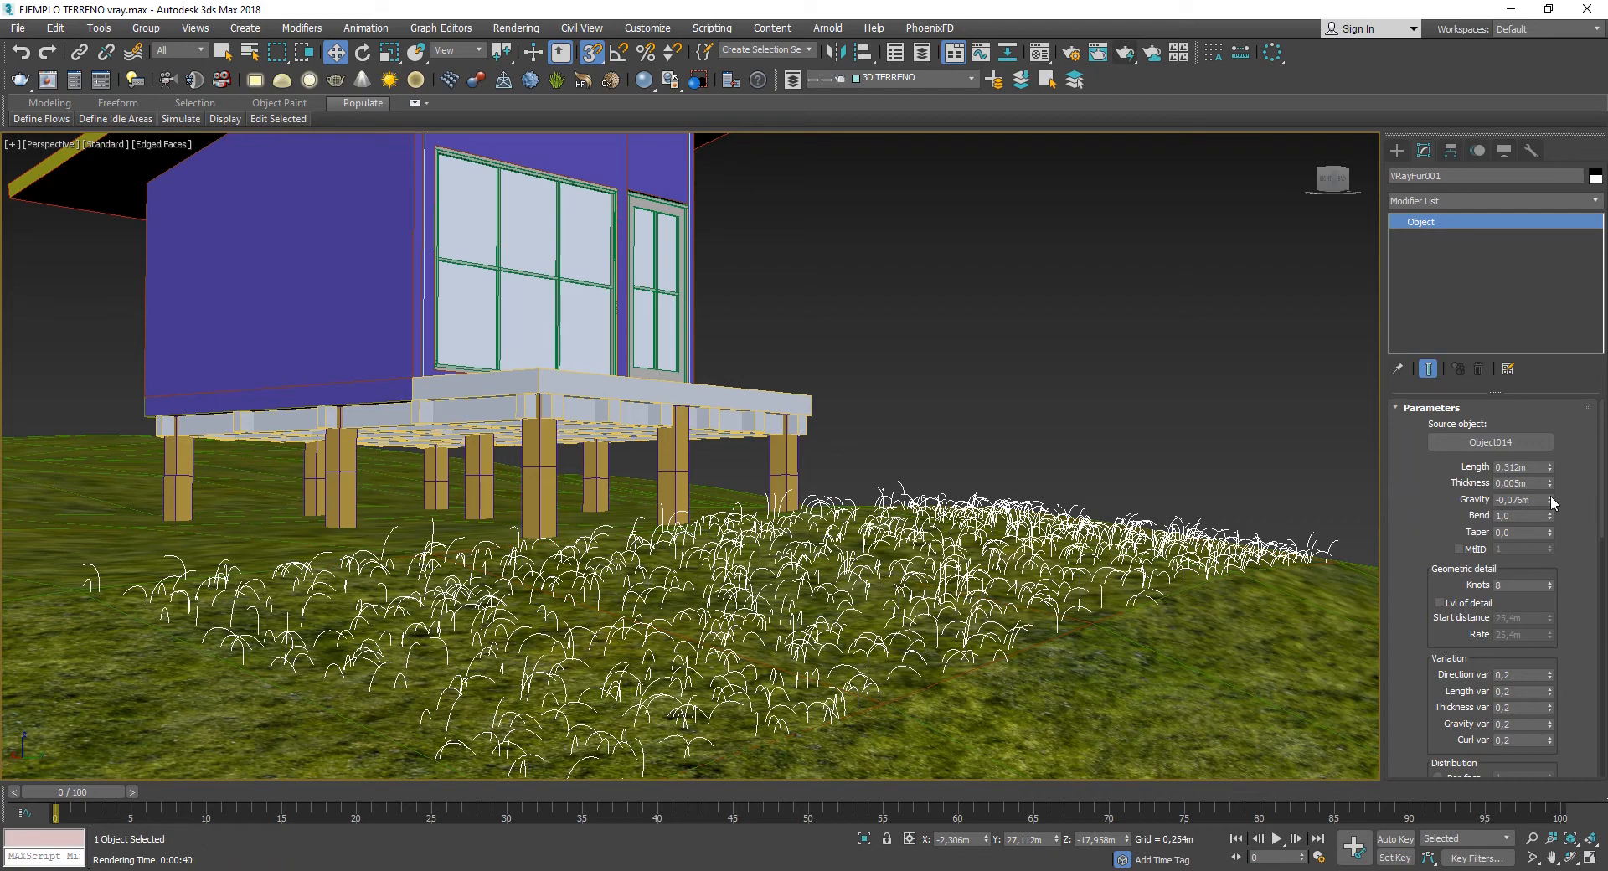
- Set the V-Ray fur's gravity to -0,005m and its bend to 1,95
drag(1550, 499, 1534, 418)
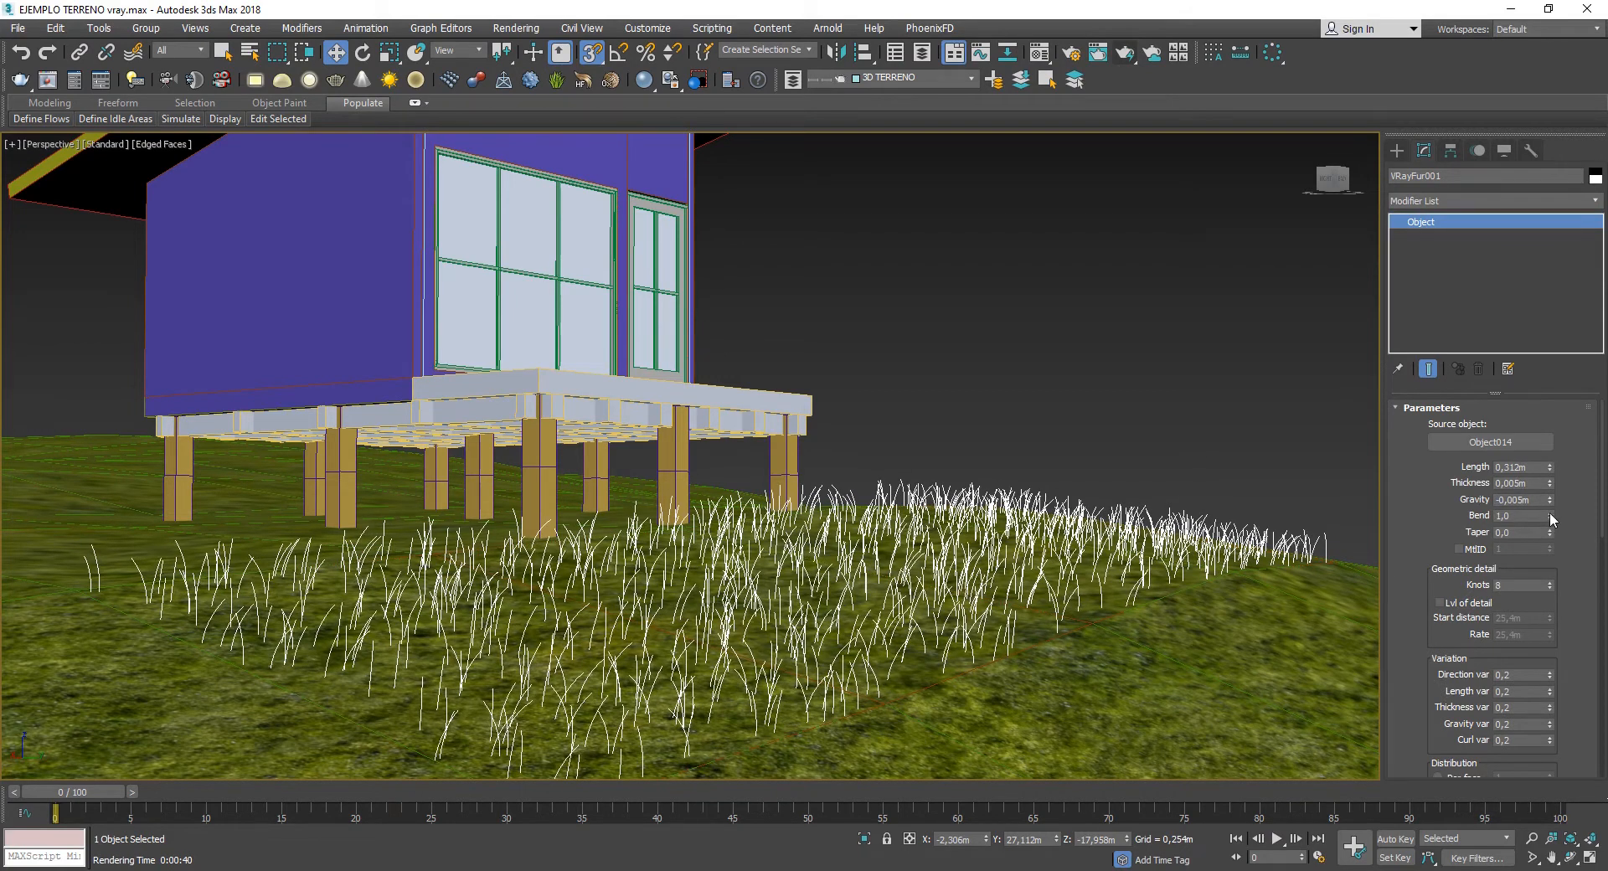
drag(1549, 512, 1535, 563)
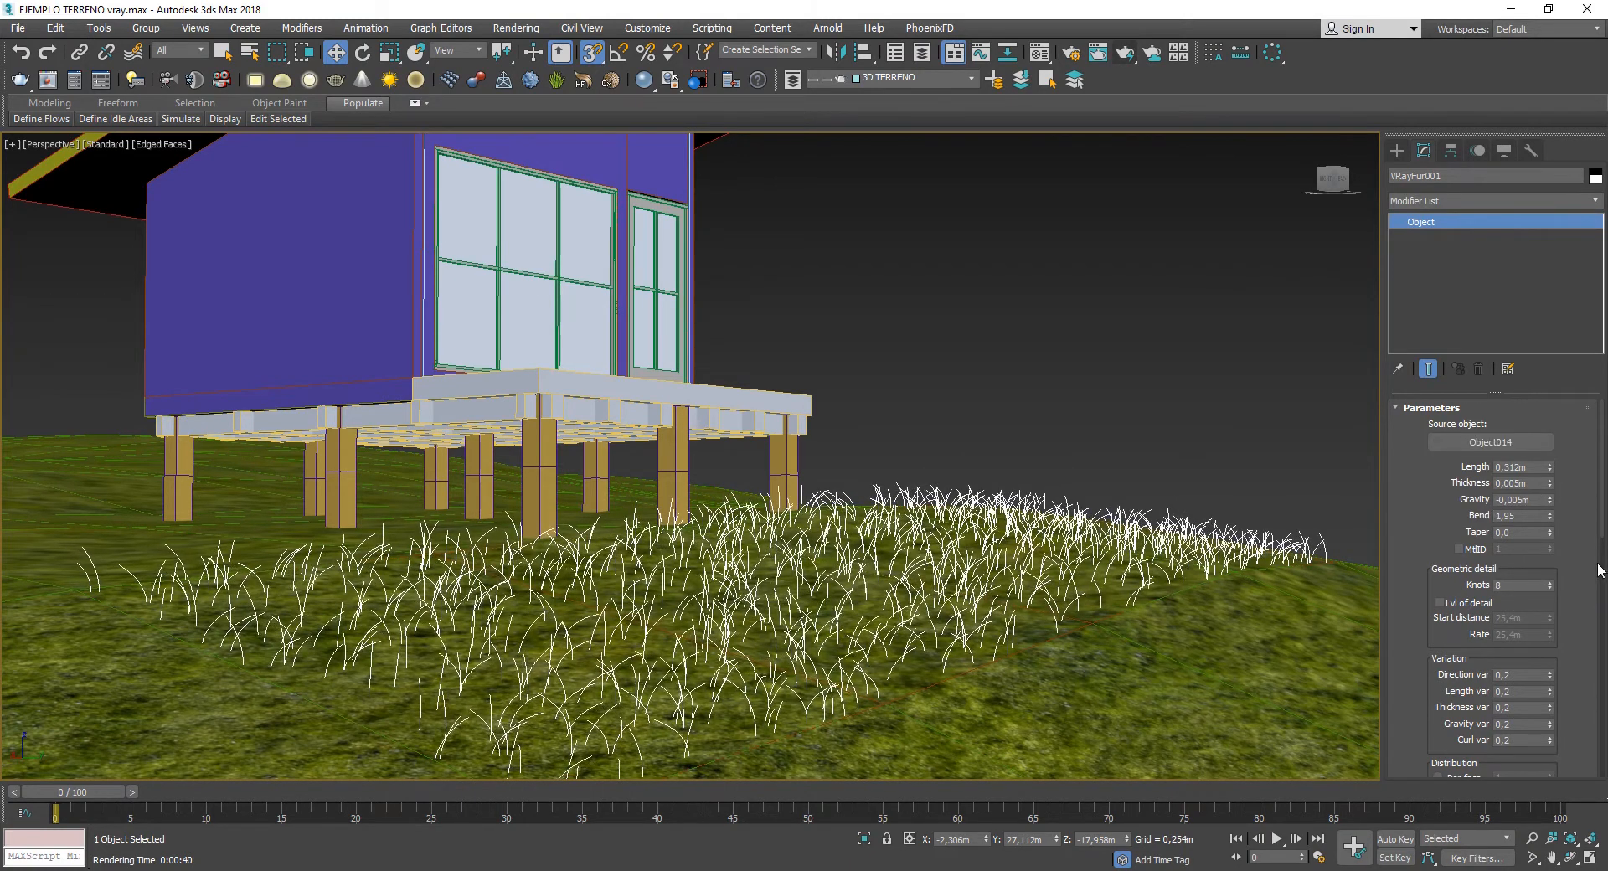
- Try several knot counts for the fur, settle on 11, and set the bend to 1,287
click(1550, 587)
click(1551, 587)
click(1551, 587)
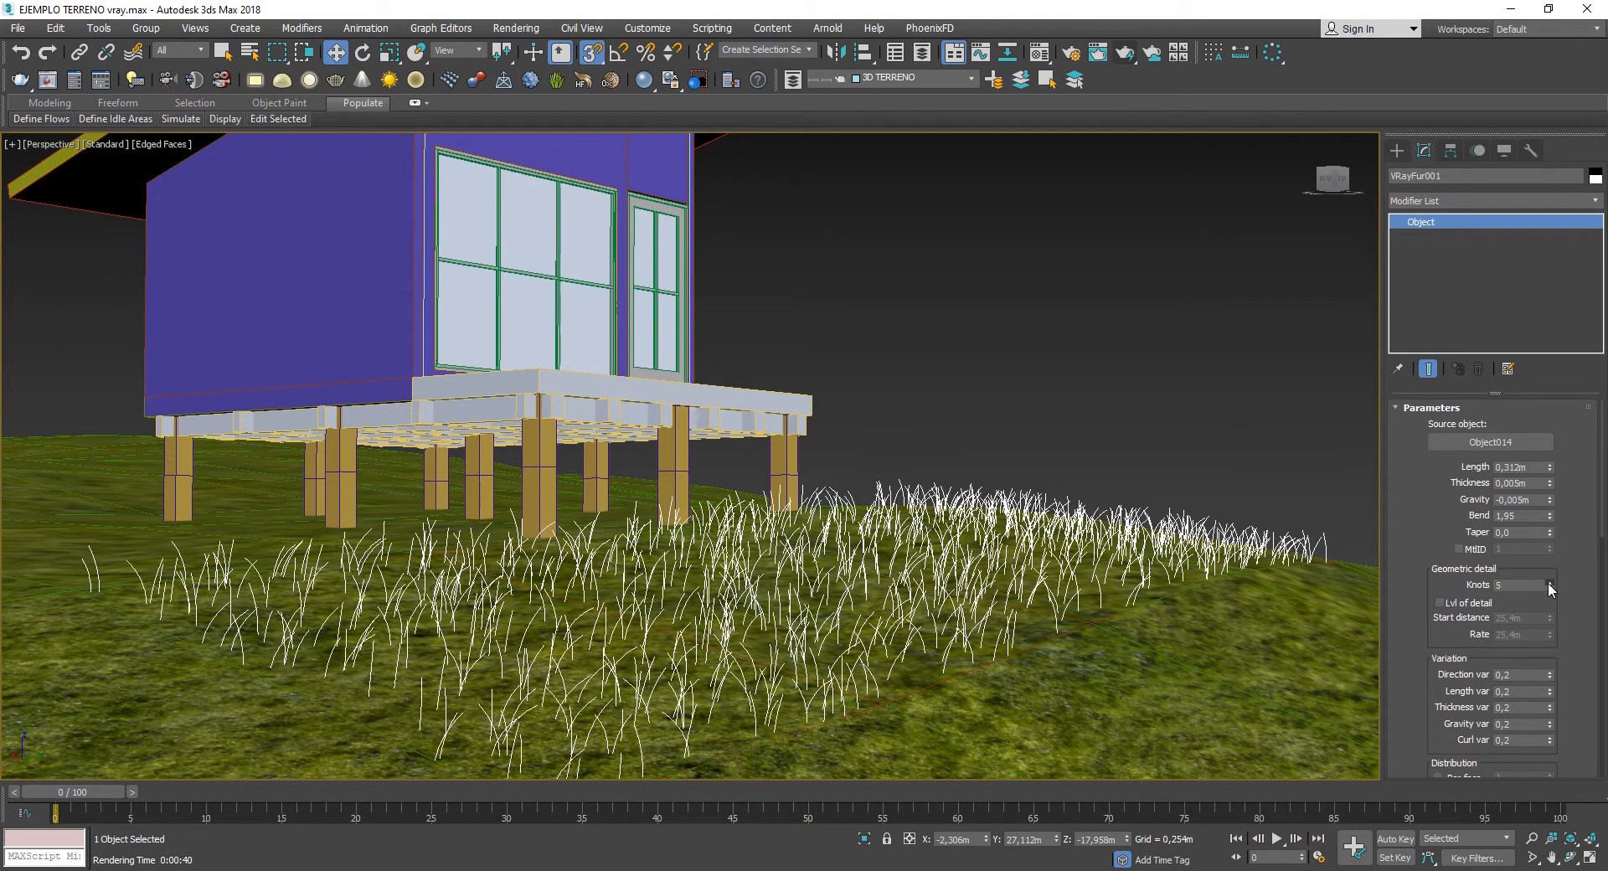
click(1547, 581)
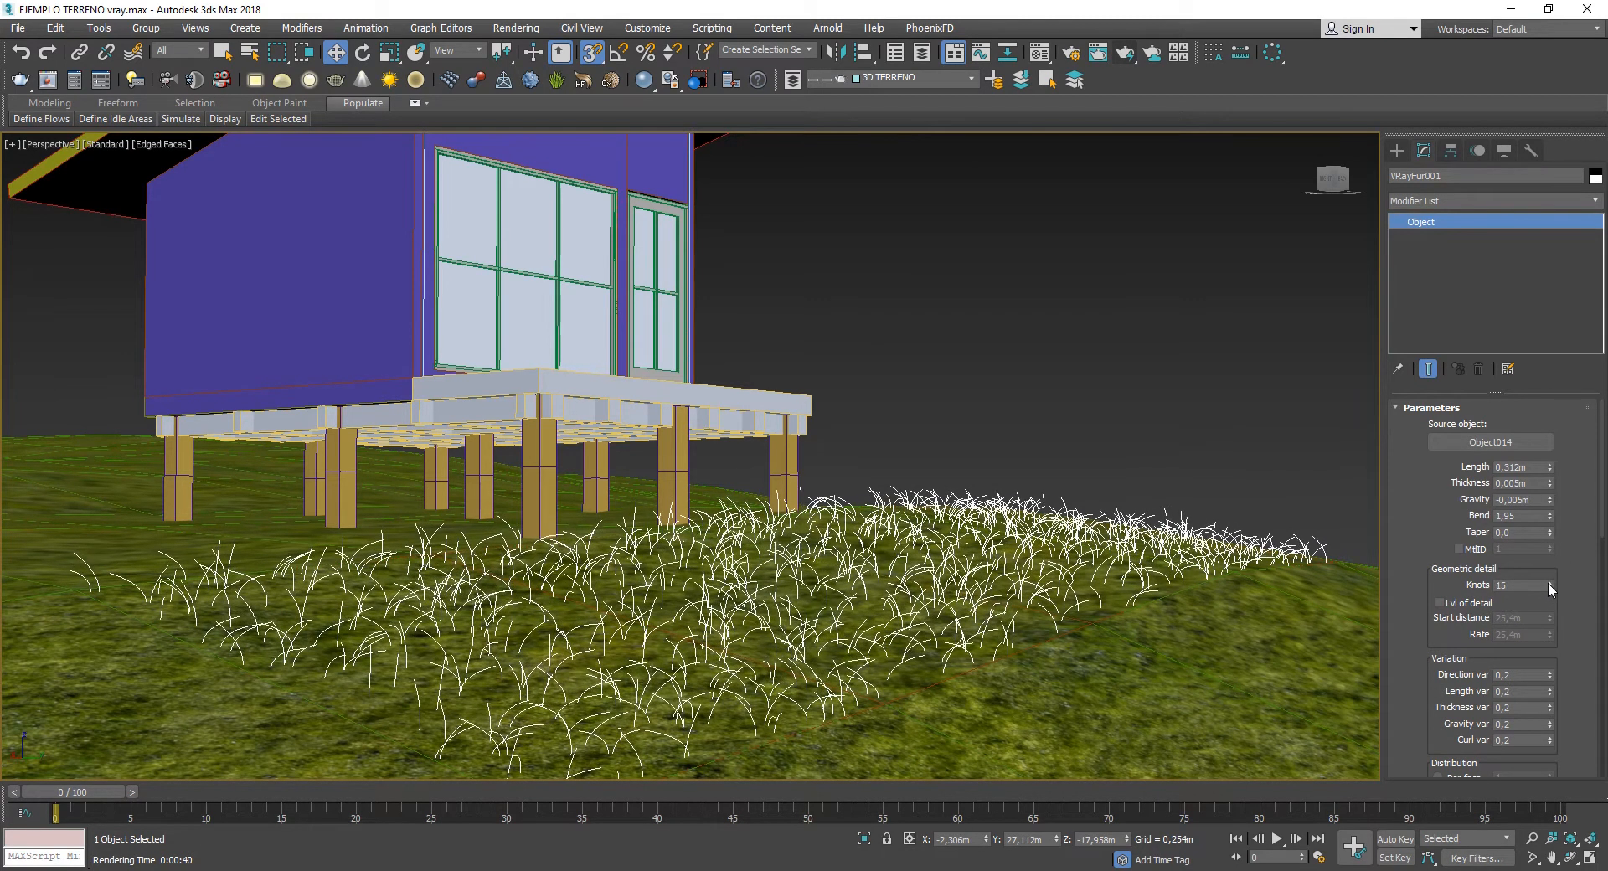
click(1549, 582)
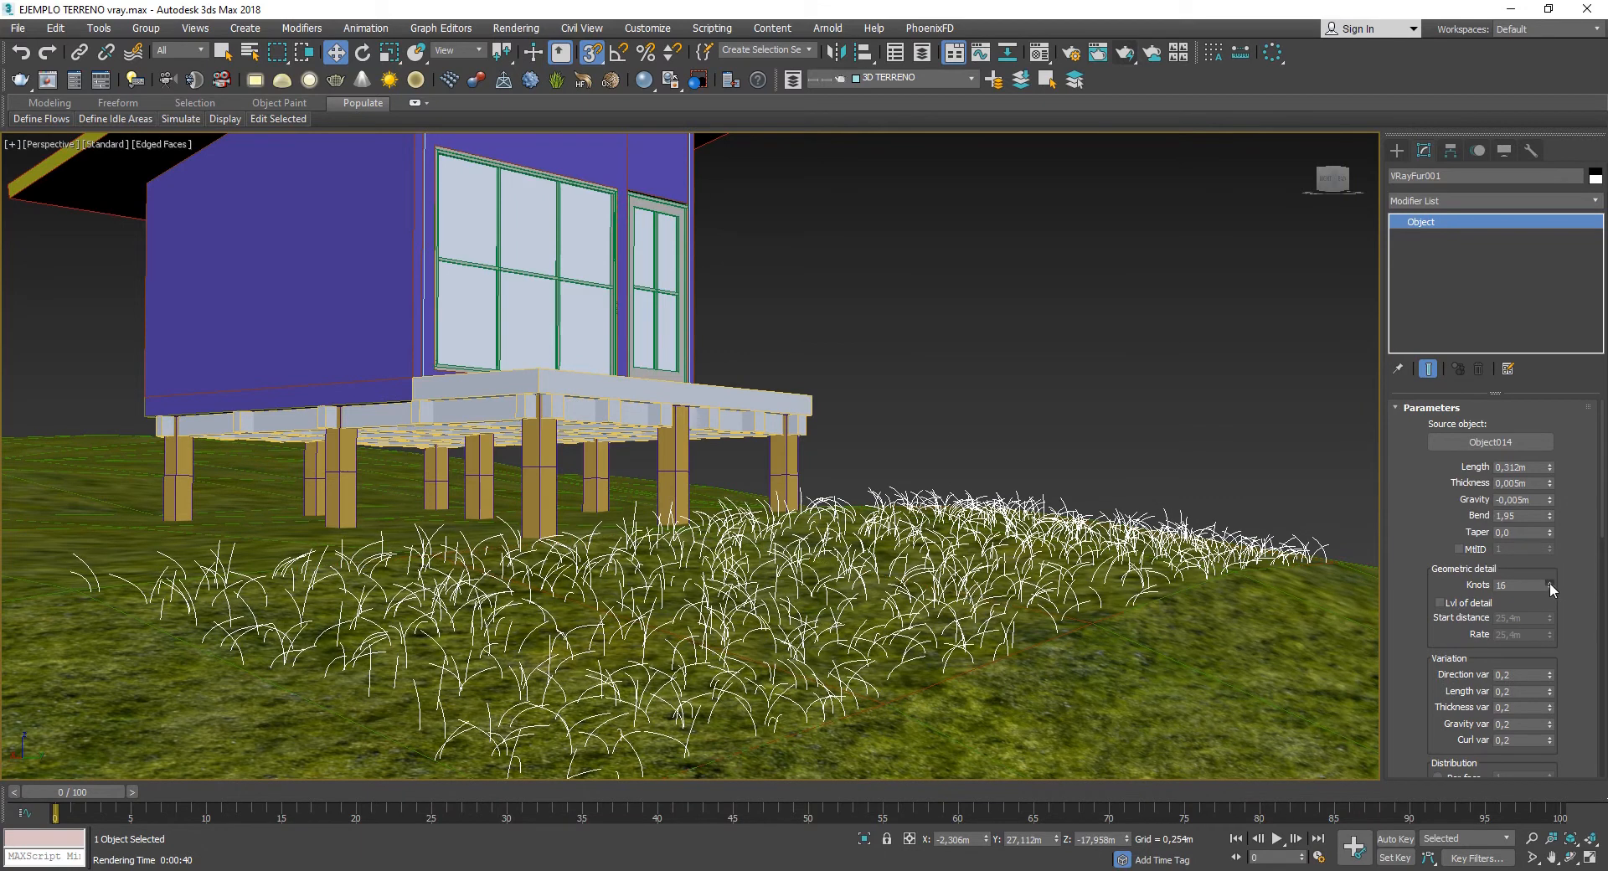
click(1551, 587)
click(1550, 587)
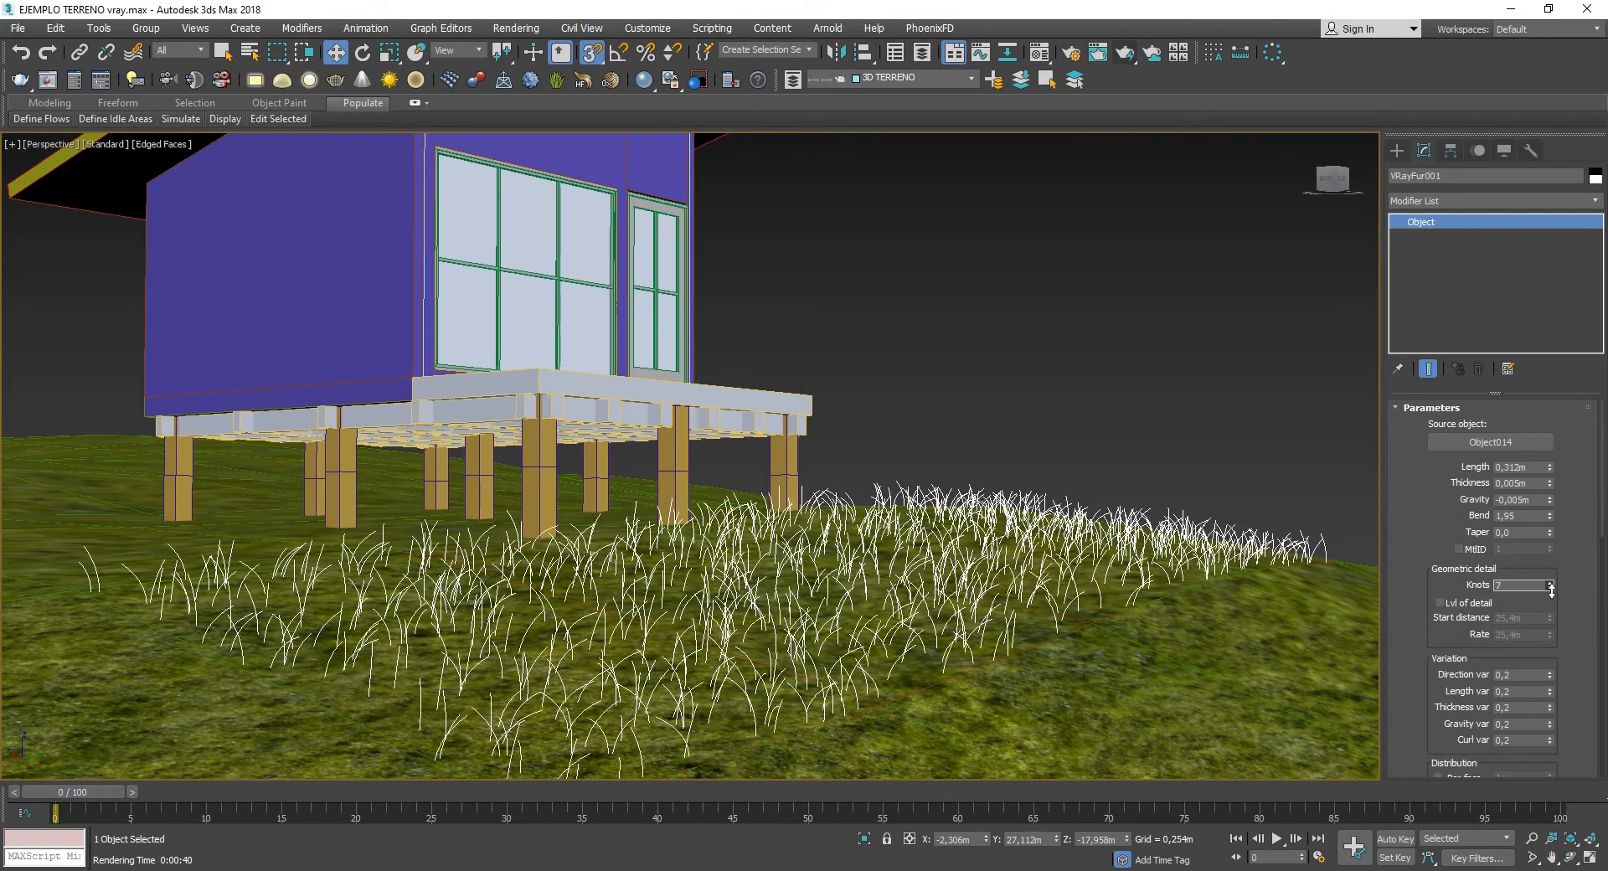
click(1550, 587)
click(1551, 587)
click(1551, 587)
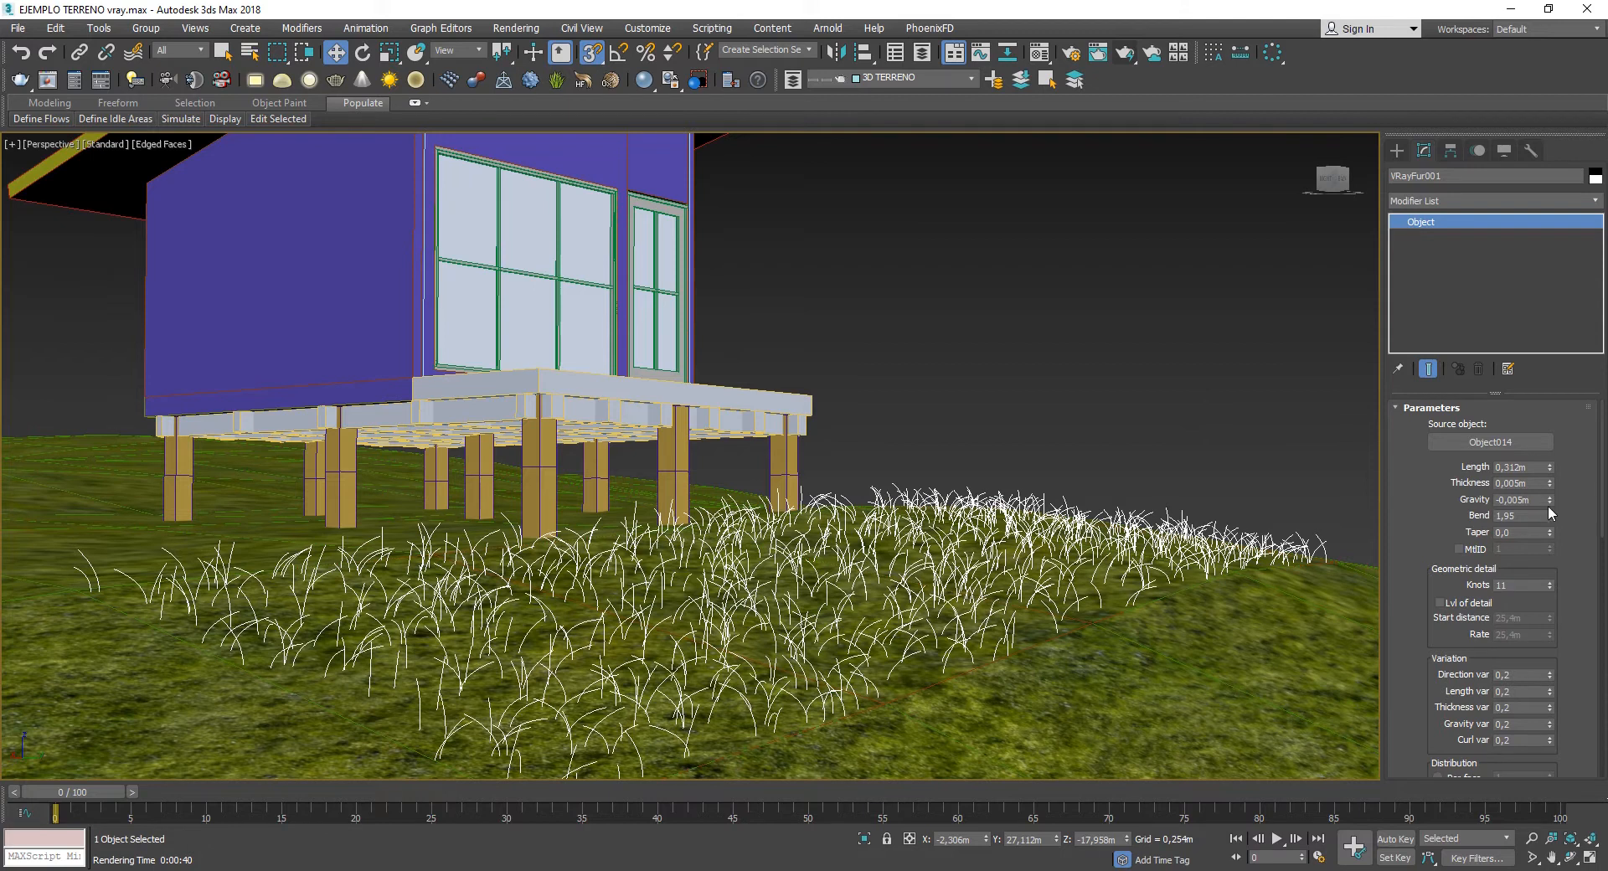
drag(1549, 513, 1549, 552)
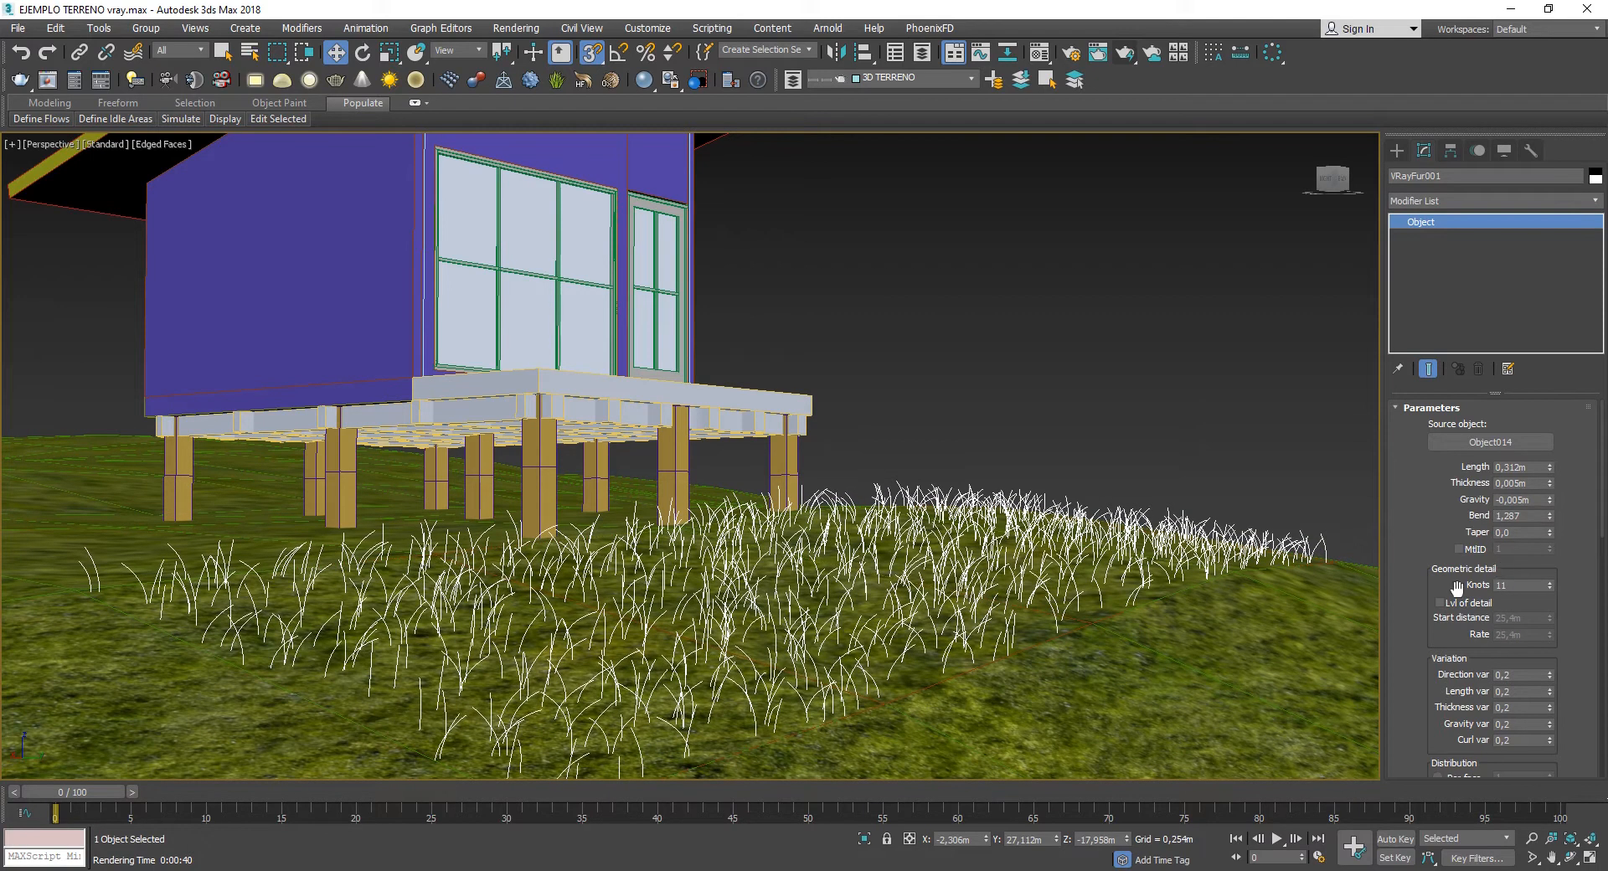
- Try a different direction variation for the fur and undo it, and set the per-area distribution to 0,1
scroll(1467, 610, down, 3)
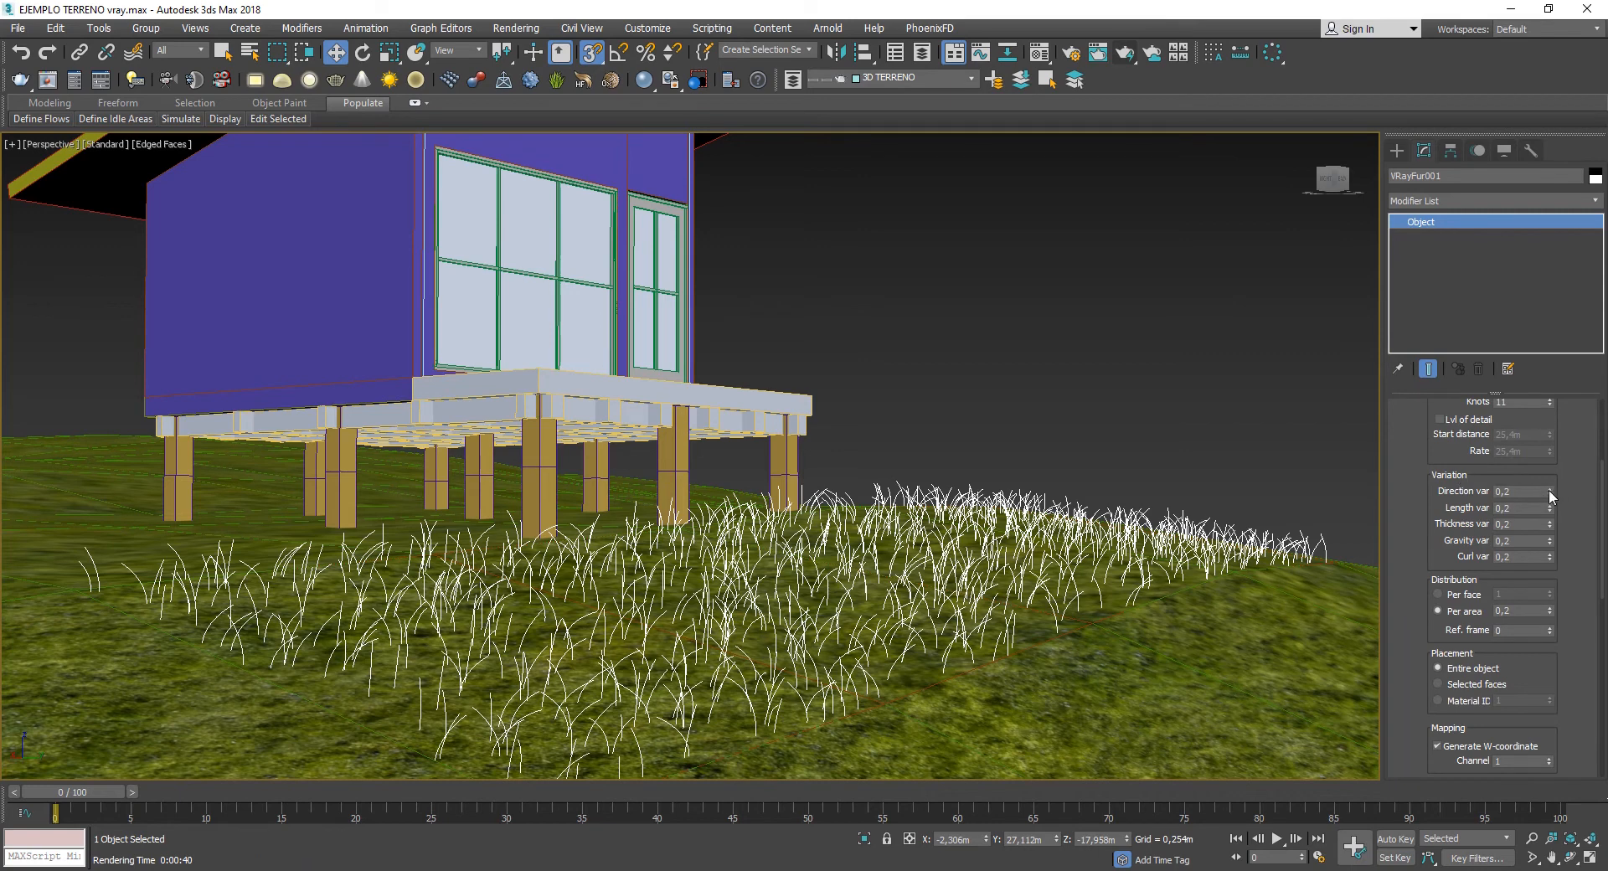
right_click(1549, 491)
key(ctrl+z)
scroll(1602, 601, down, 2)
scroll(1603, 603, up, 2)
click(1549, 608)
click(1549, 613)
click(1550, 613)
click(1550, 613)
click(1549, 613)
click(1550, 613)
click(1550, 613)
- Try distributing the fur per face with a count of 30, and check it in a brief test render
click(1437, 594)
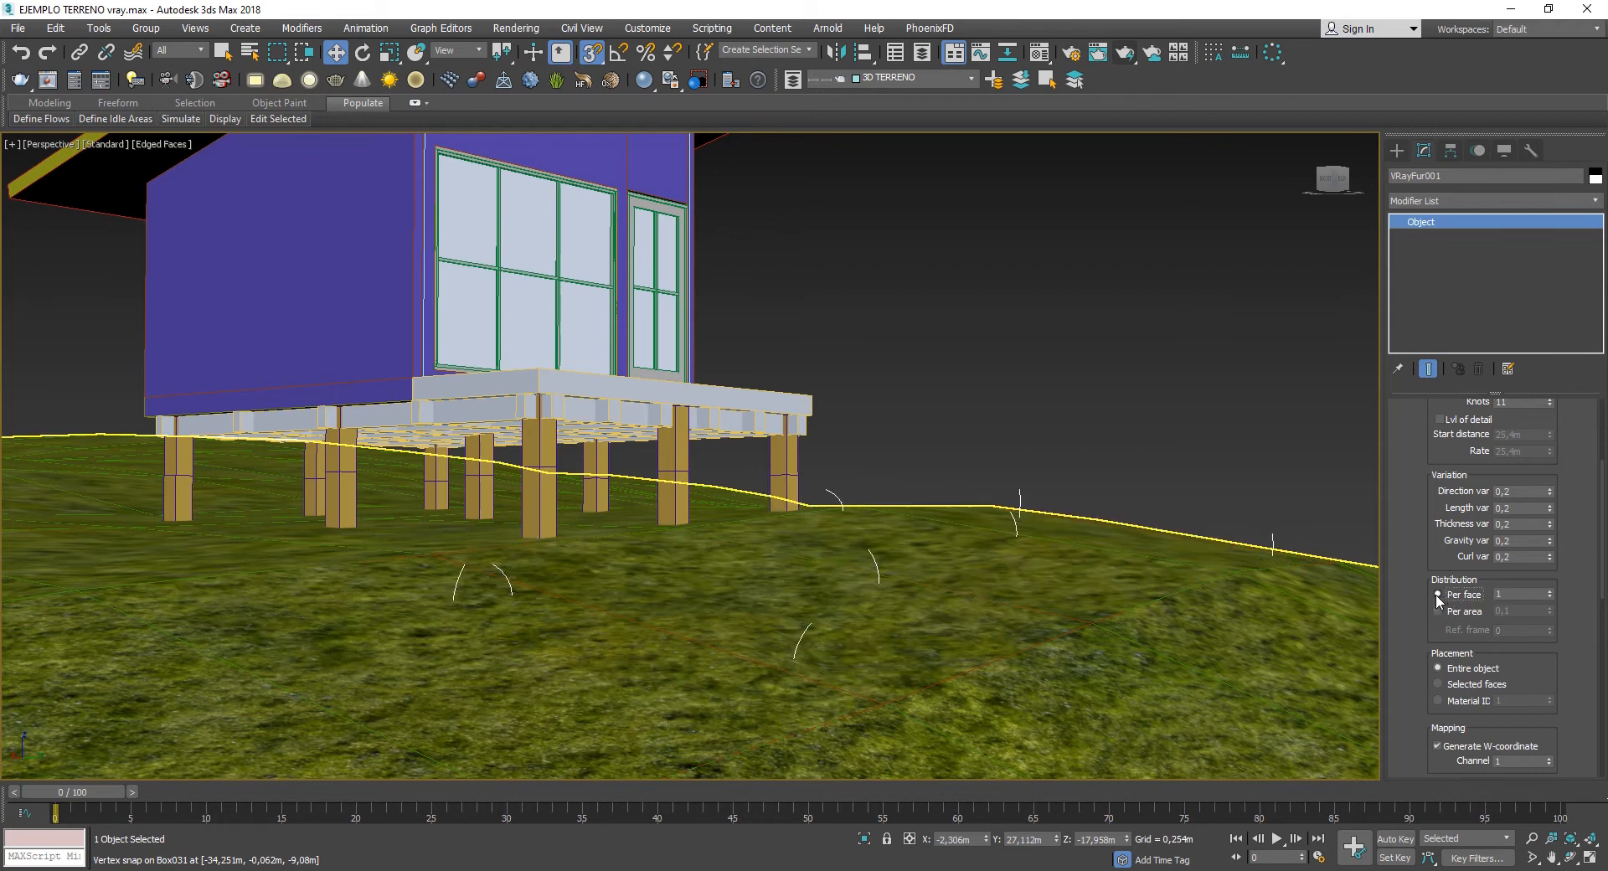
click(1549, 590)
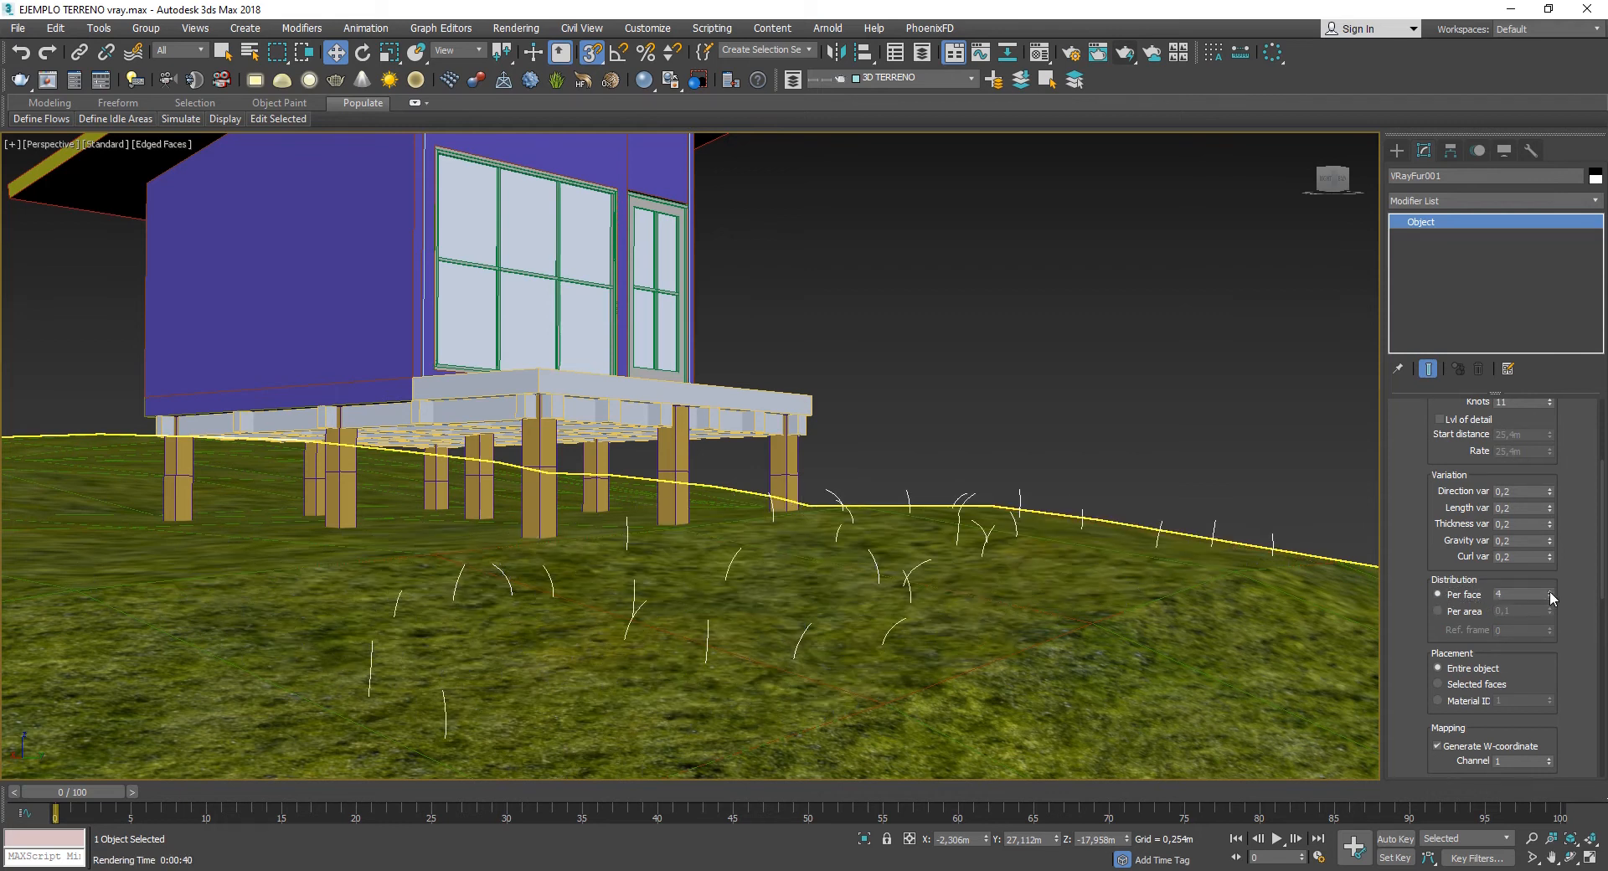
click(1549, 590)
click(1549, 590)
click(1549, 590)
click(1549, 590)
click(1549, 591)
click(1549, 591)
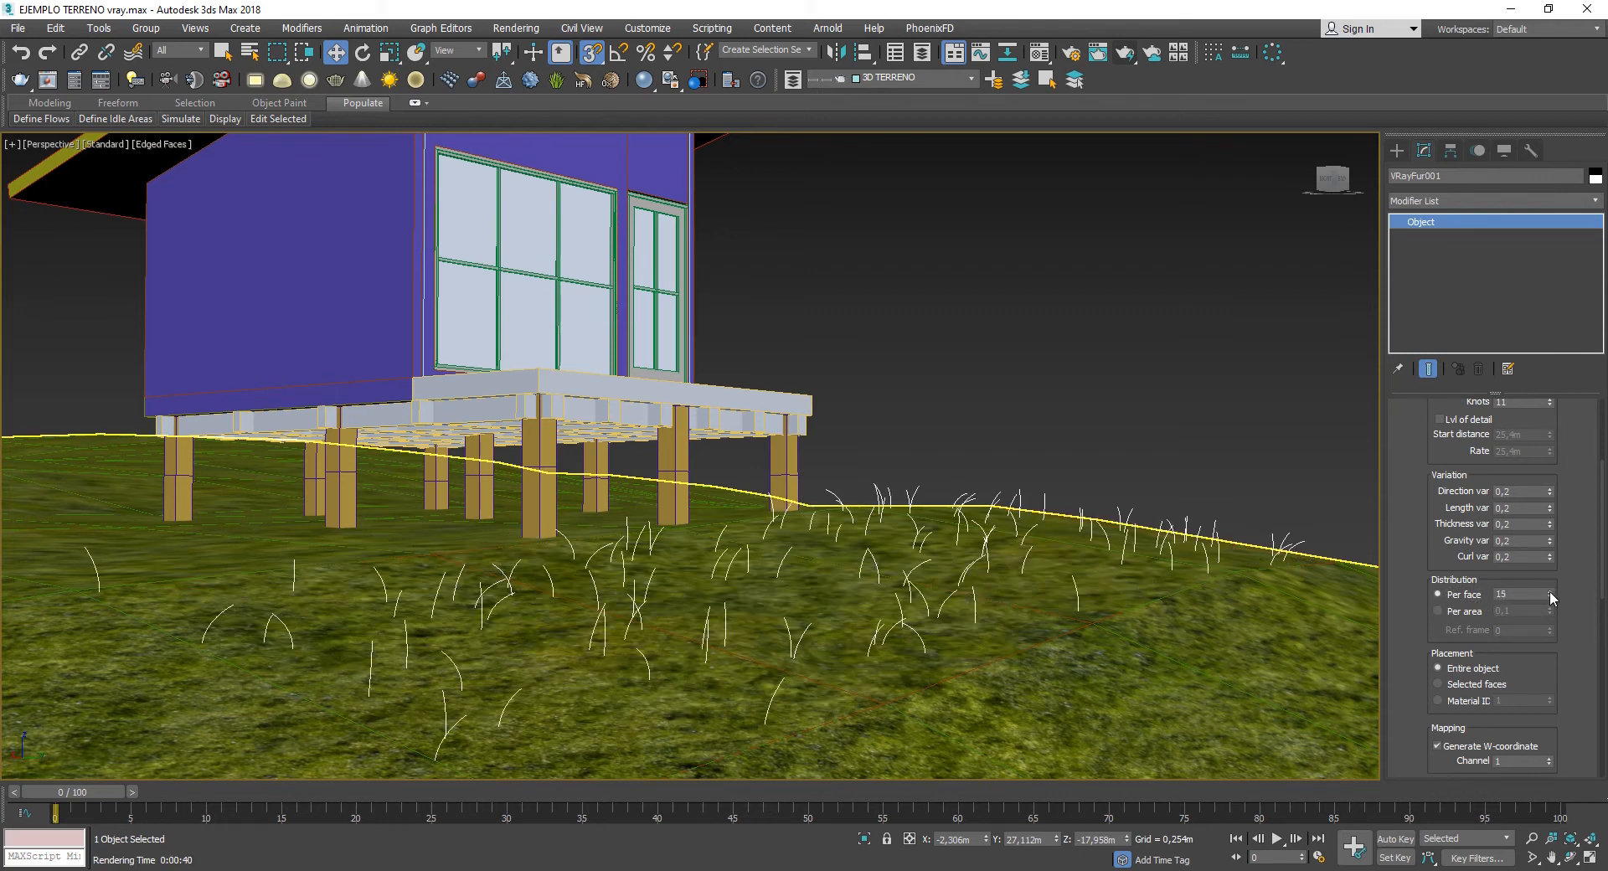
click(1549, 591)
click(1549, 591)
click(1549, 591)
click(1549, 591)
click(1549, 592)
click(1549, 591)
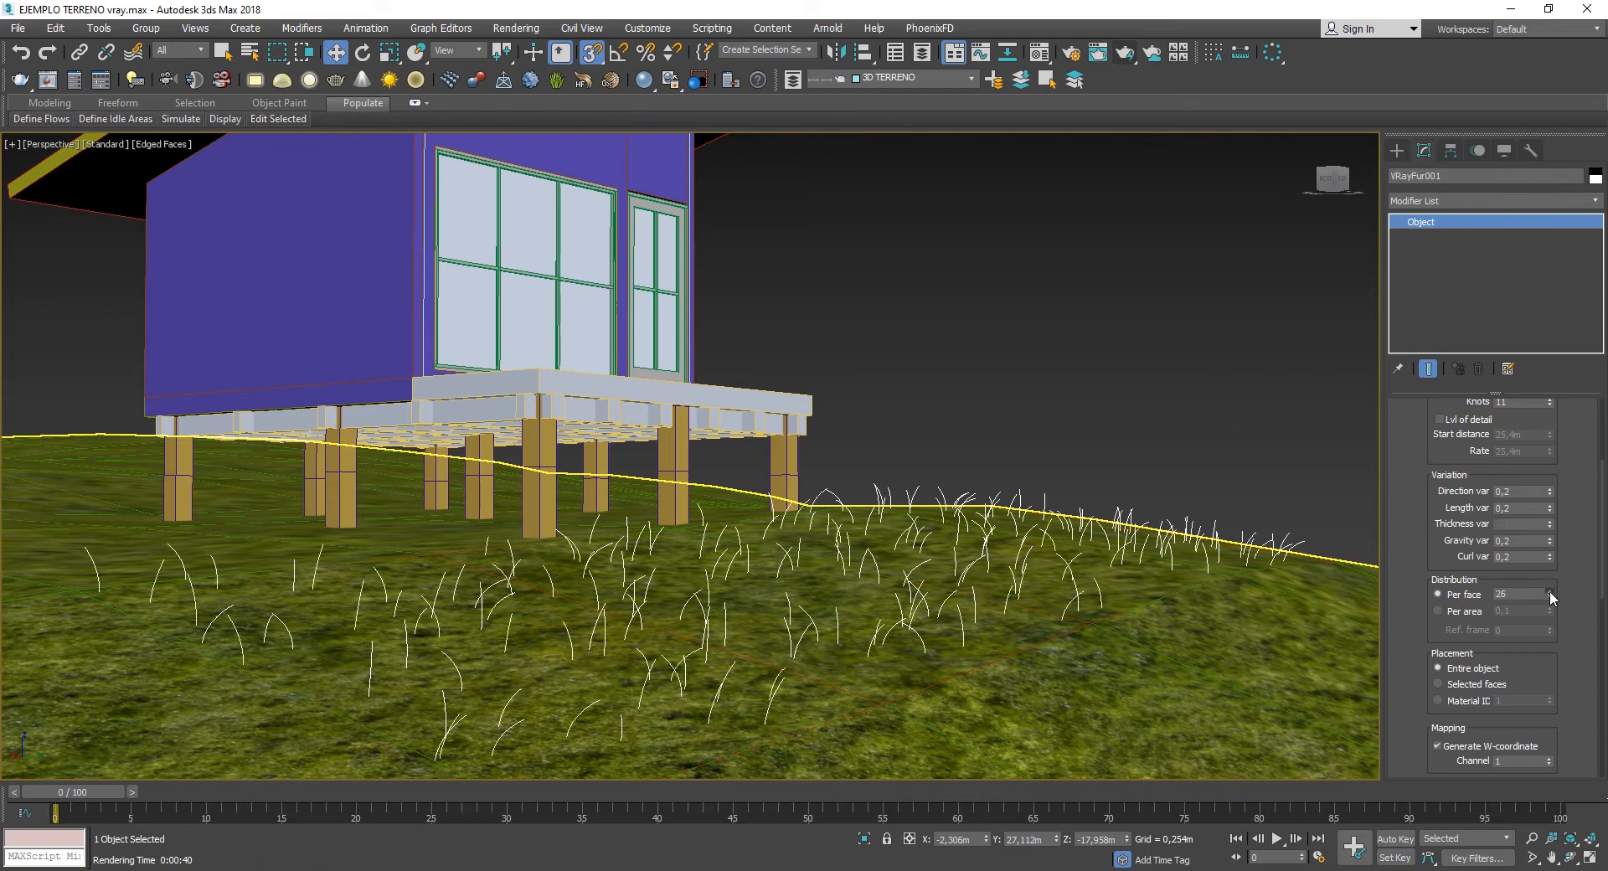
click(1549, 591)
click(1546, 592)
text(0)
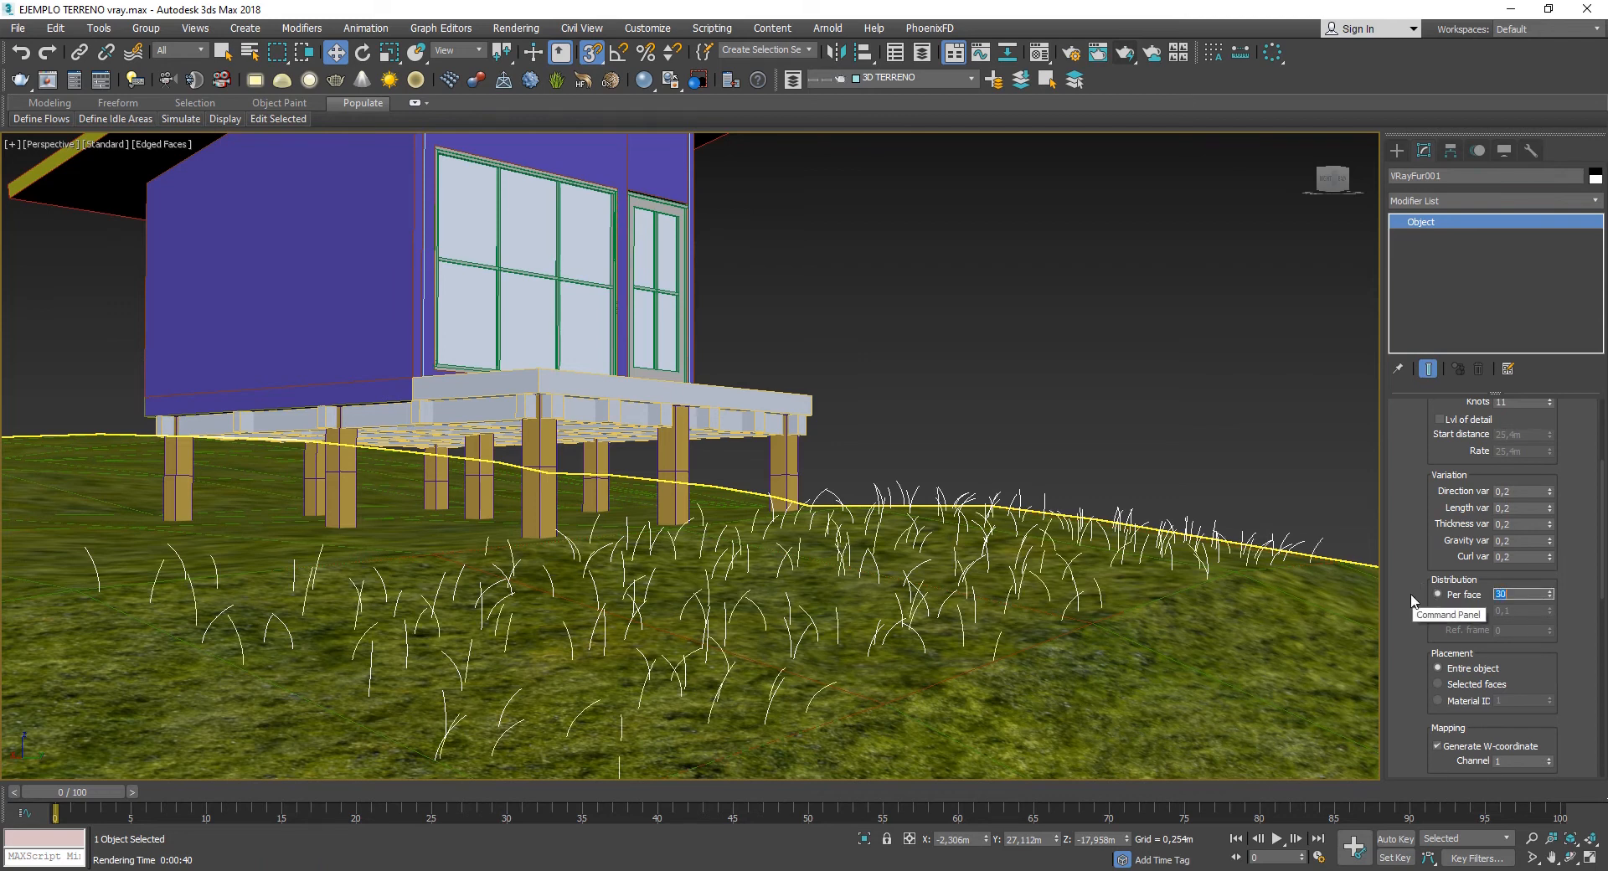
key(Return)
click(1126, 55)
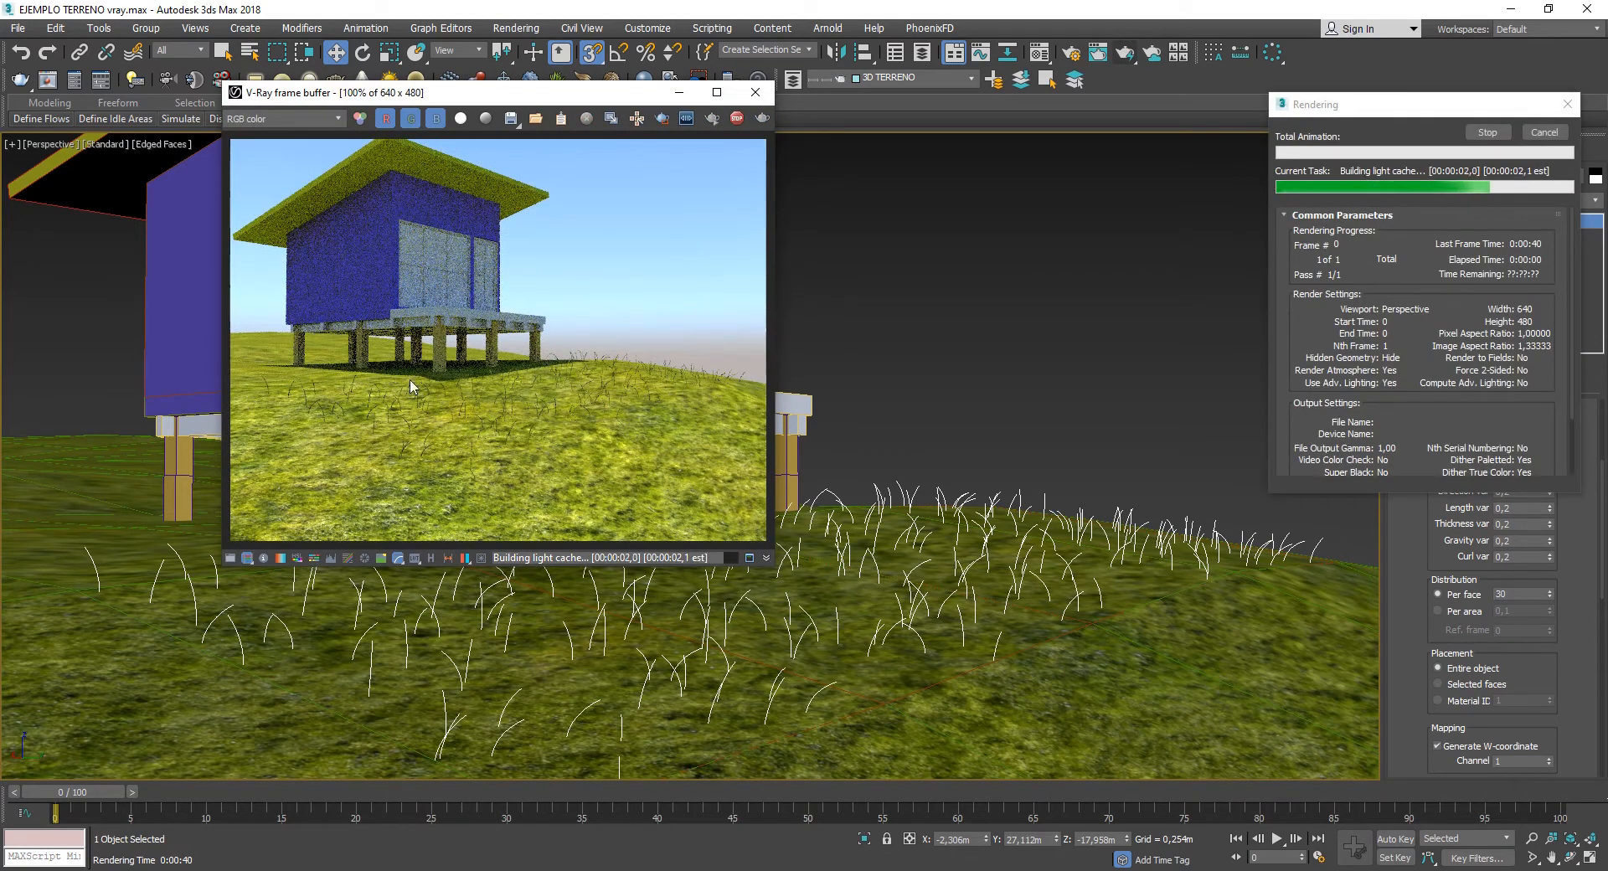
click(1487, 132)
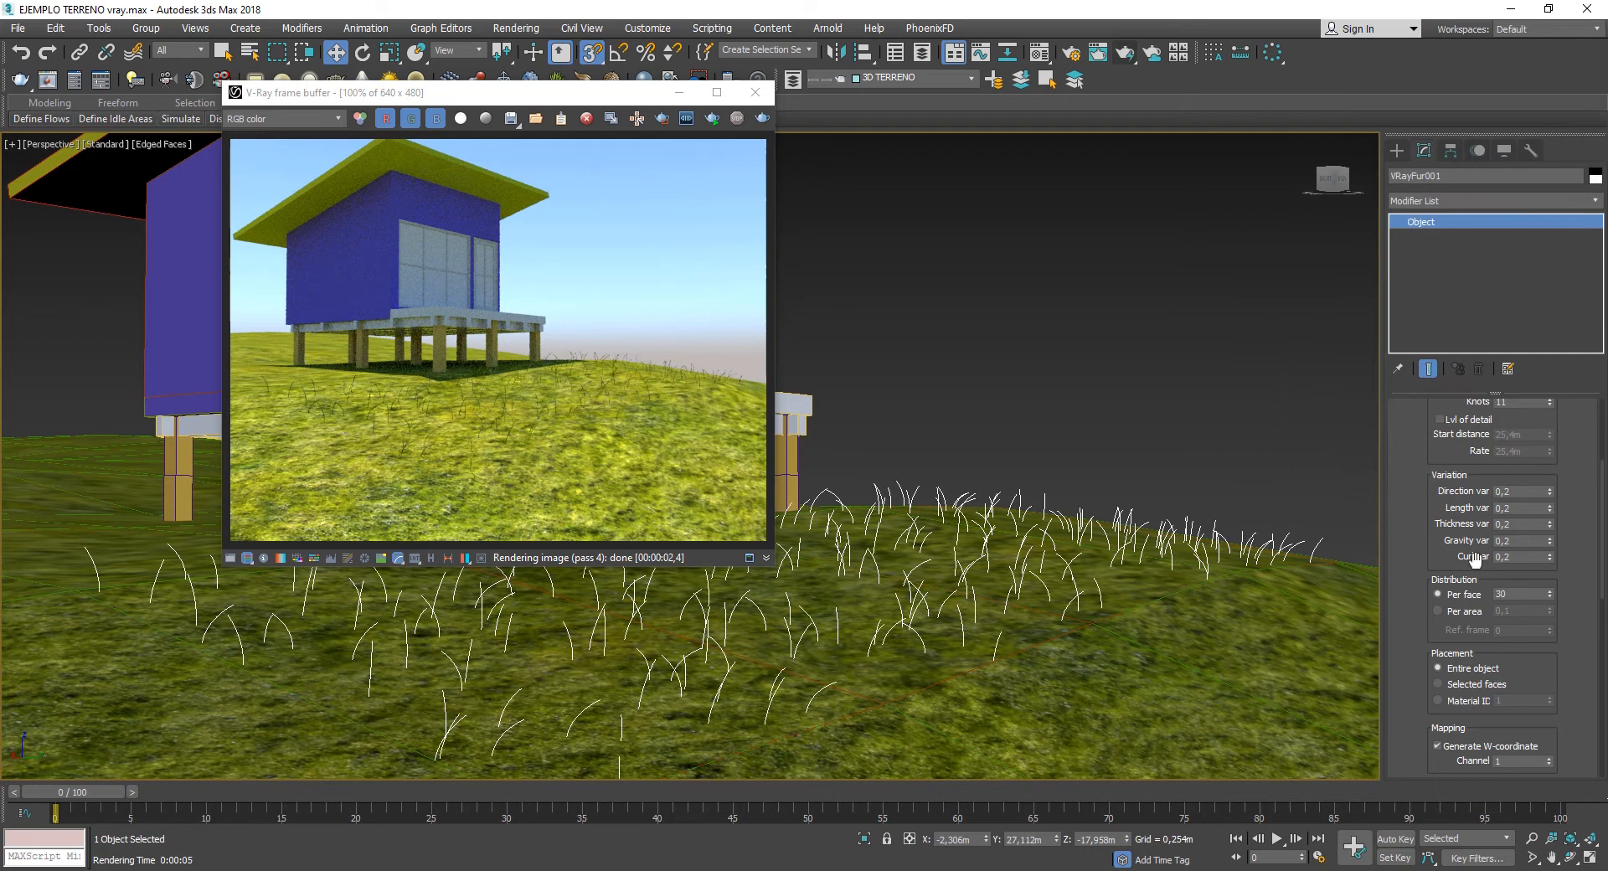
- Return the fur to per-area distribution and check the grass in a closer test render, stopping it and closing the frame buffer
click(1436, 612)
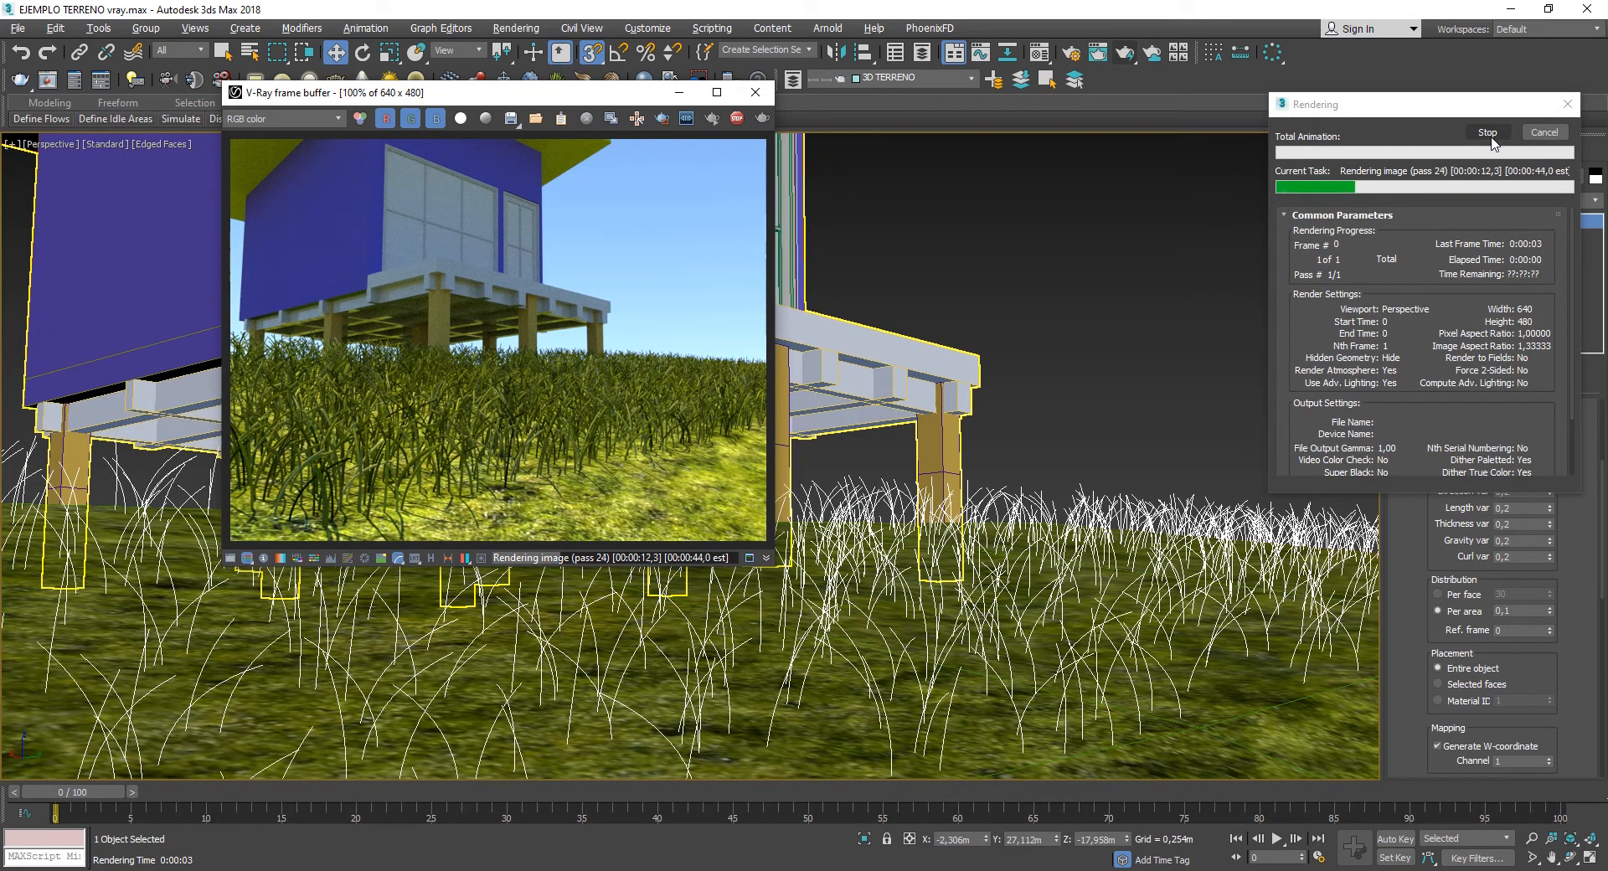
click(1491, 137)
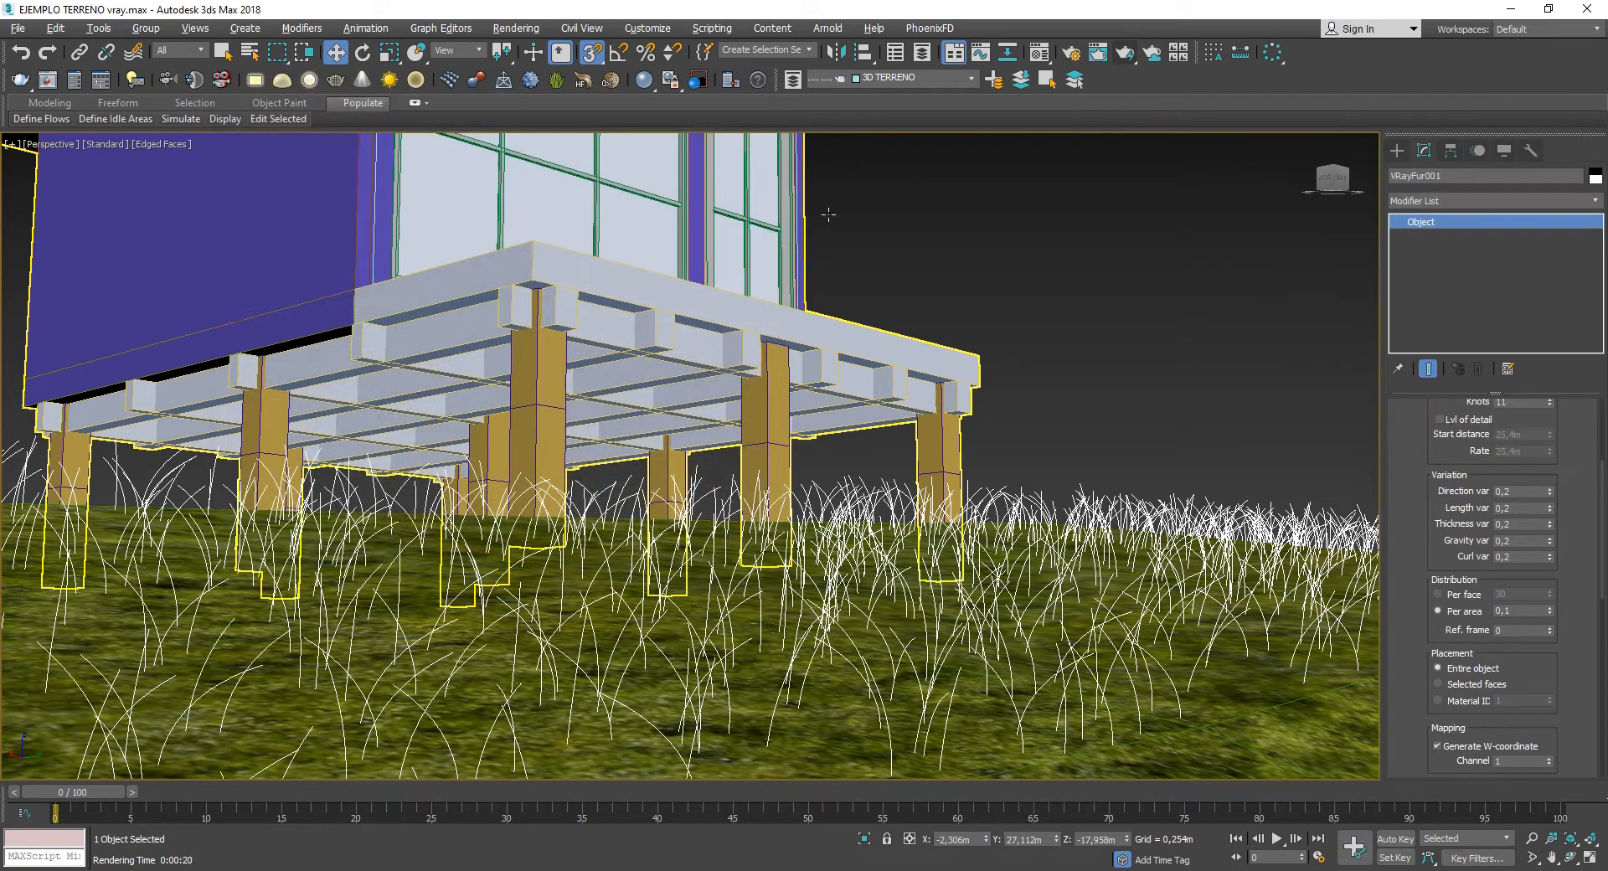
scroll(796, 452, down, 3)
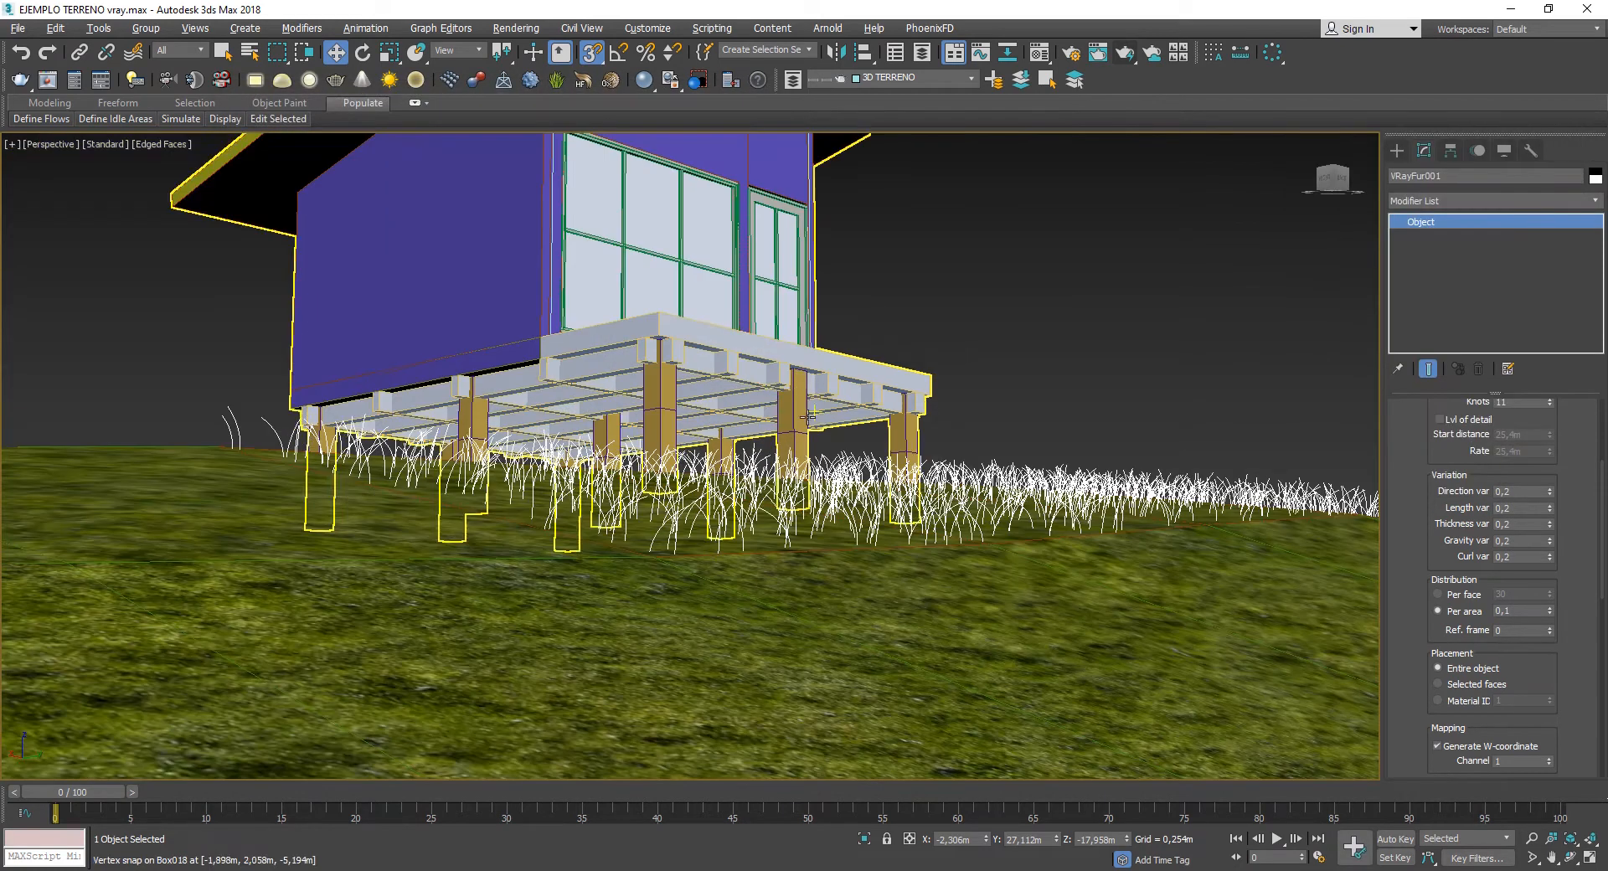
mouse_move(729, 477)
middle_down()
mouse_move(759, 381)
mouse_move(668, 460)
mouse_move(730, 500)
middle_up()
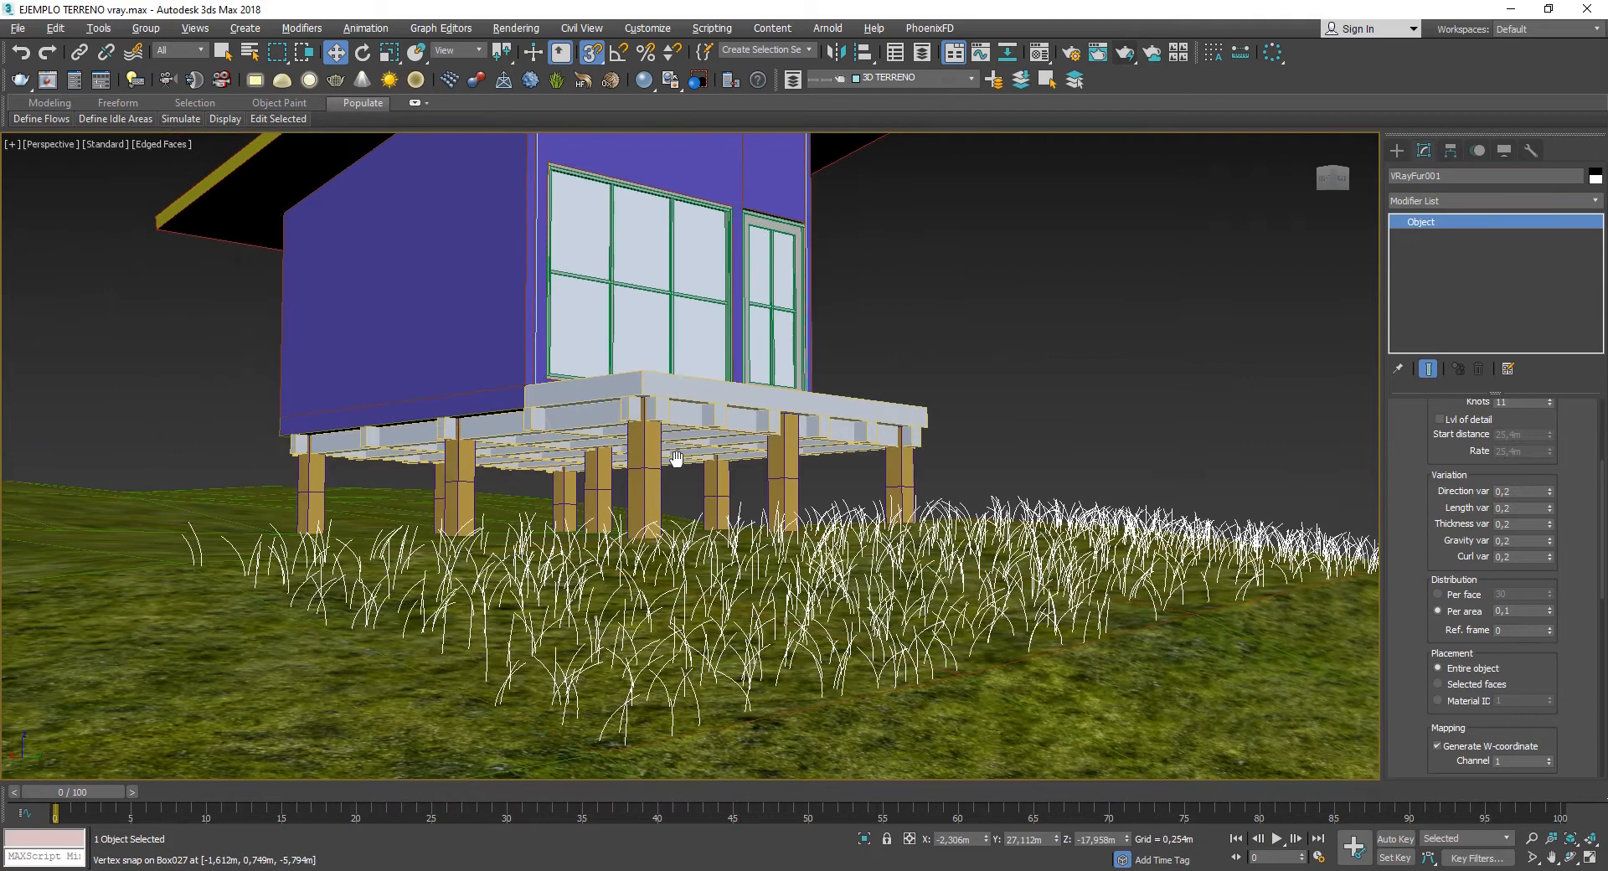
scroll(730, 500, down, 5)
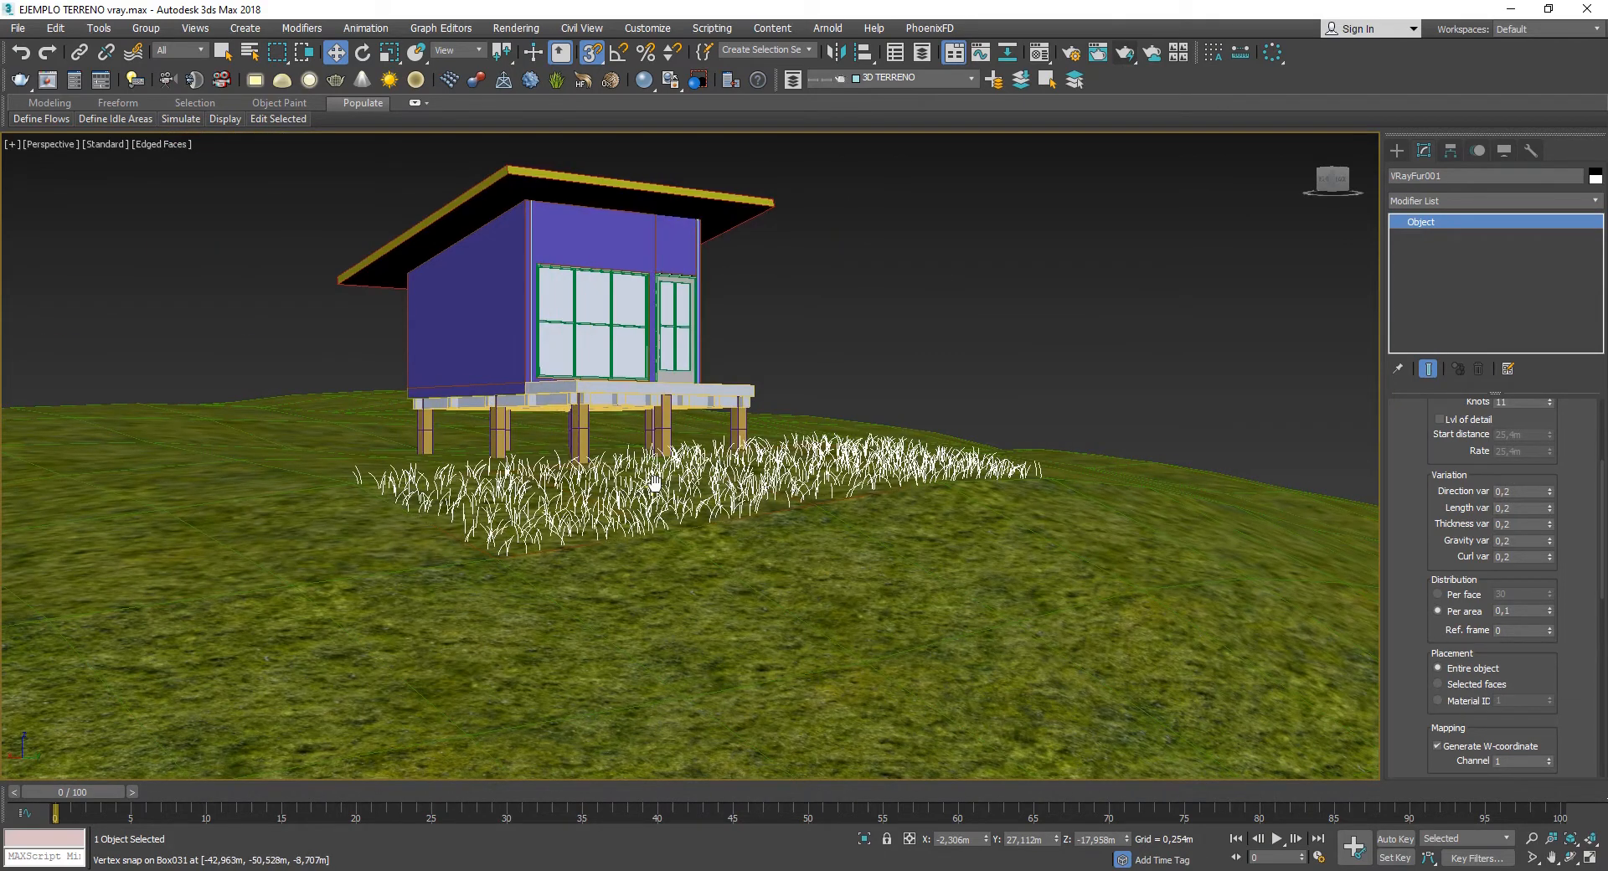
scroll(1591, 575, up, 4)
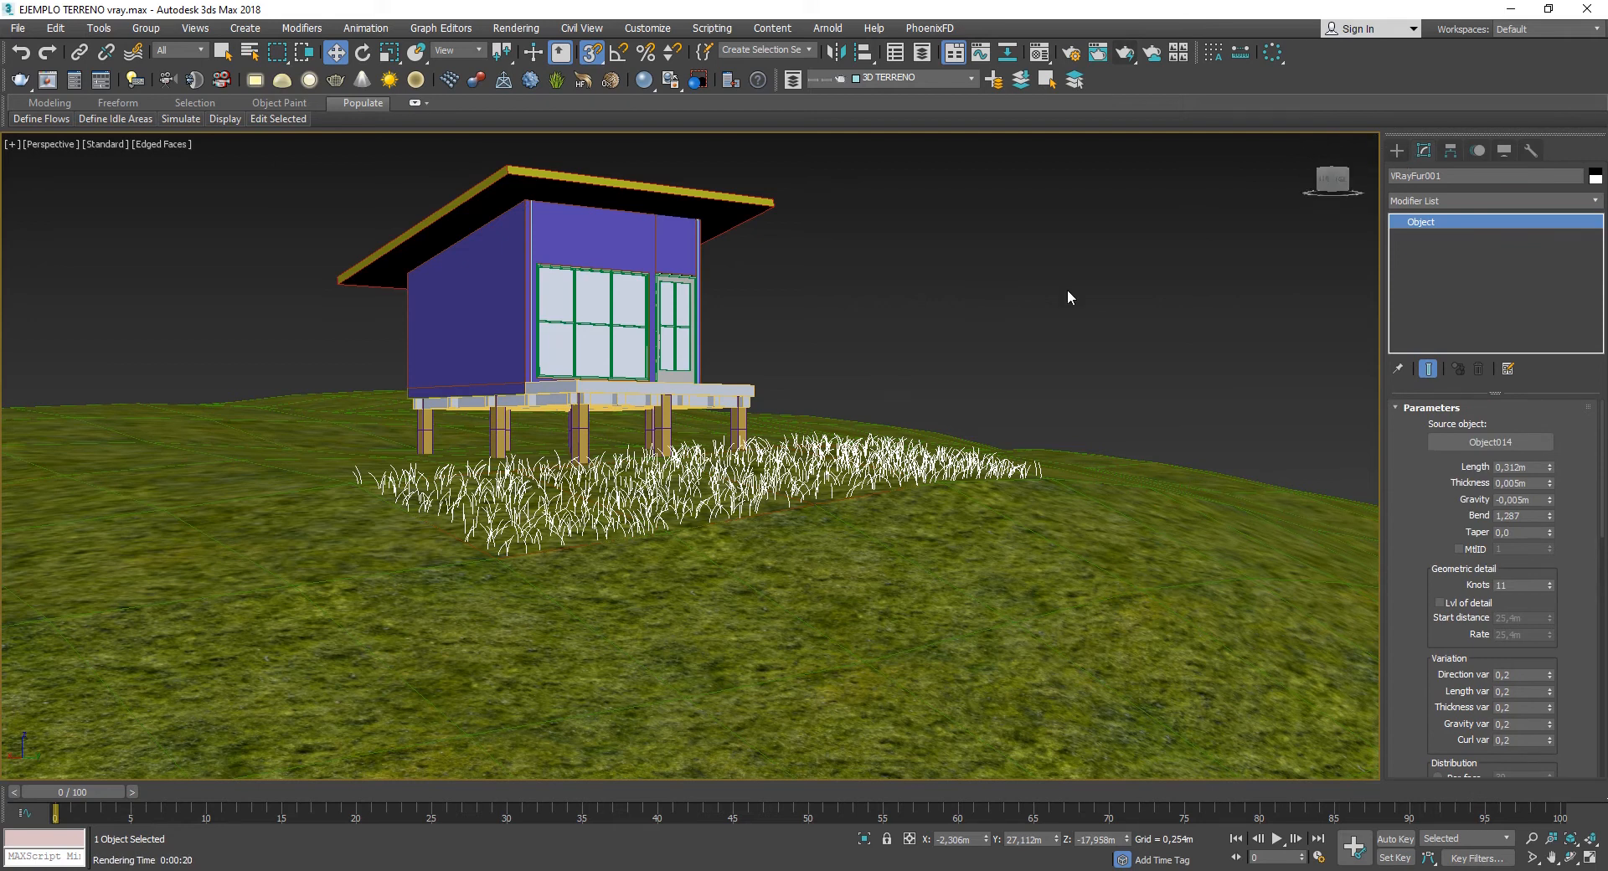
- Set the PISO INTERIOR grass material's reflection glossiness to 0,47, and close its enlarged preview and the Material Editor
click(1039, 52)
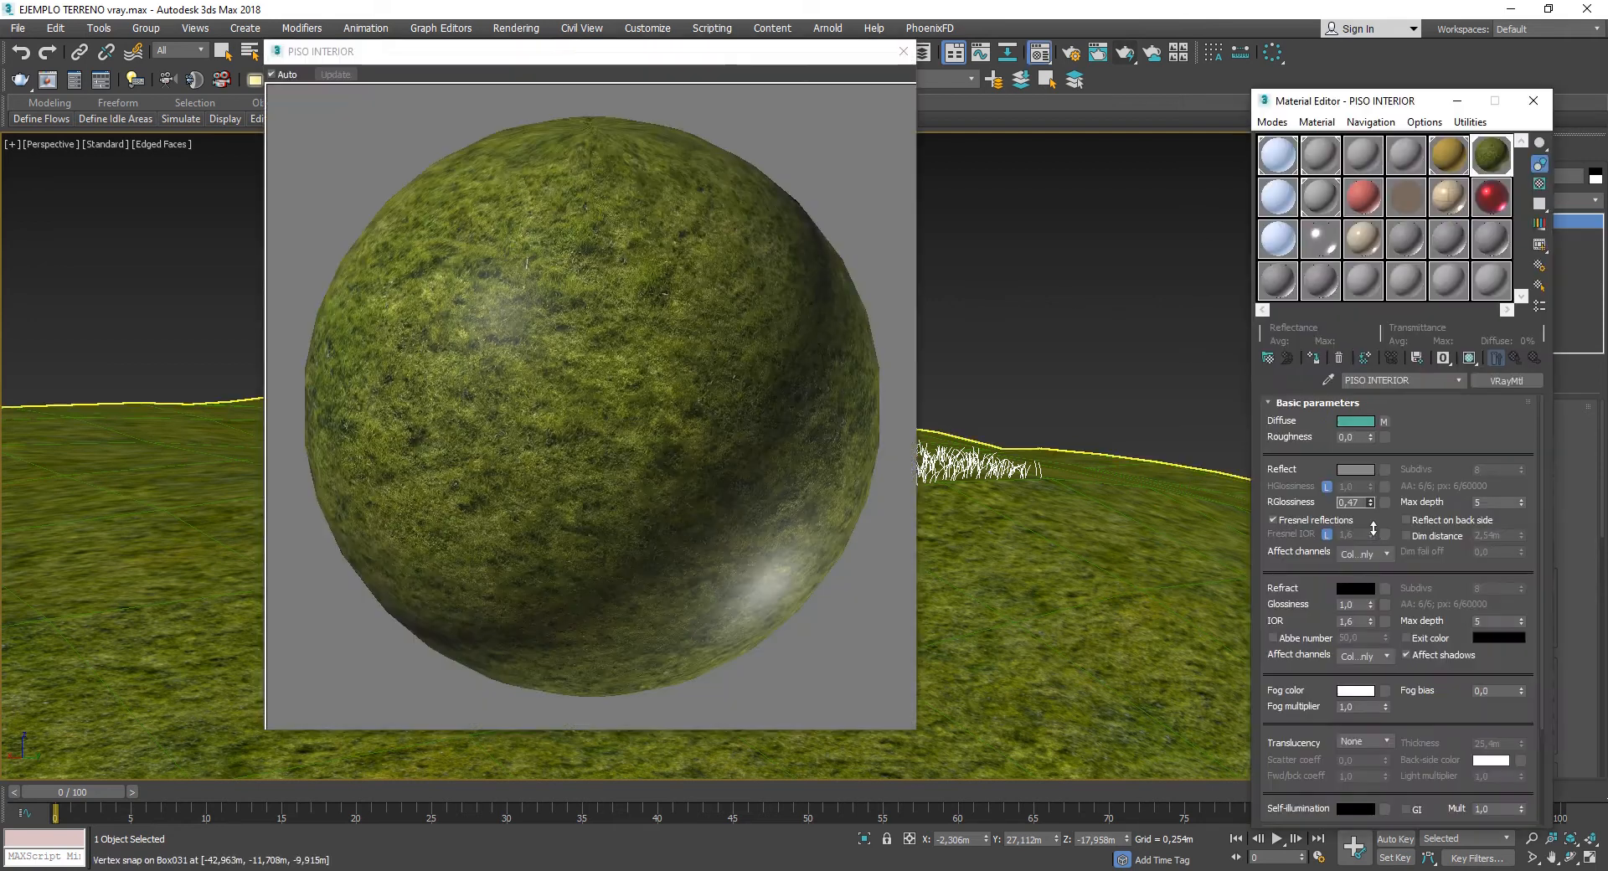
click(902, 52)
click(1538, 106)
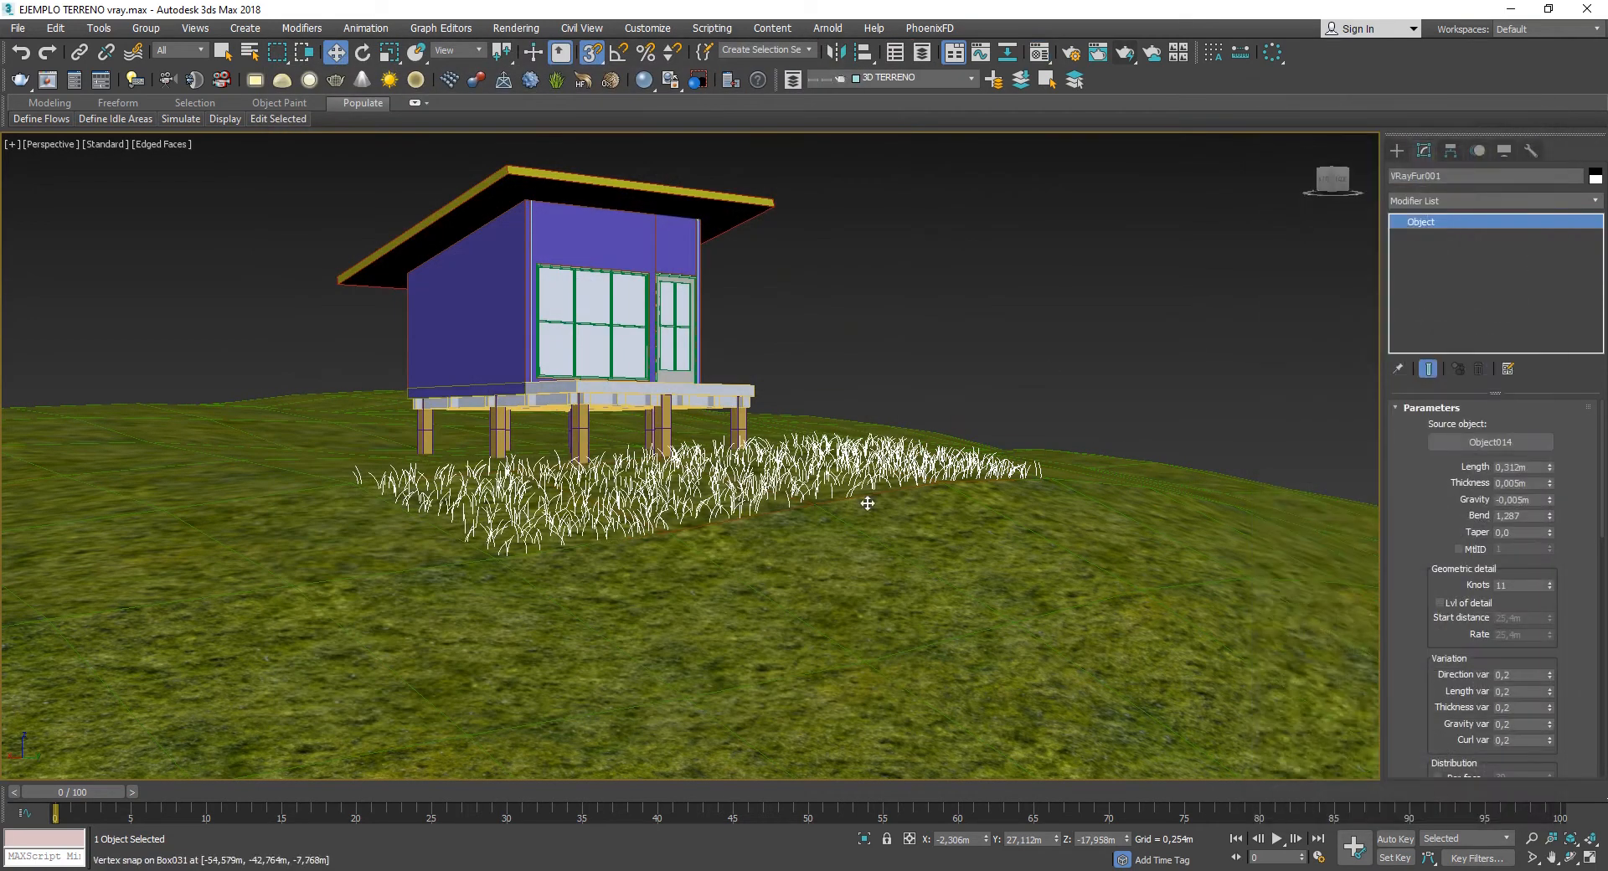
- Test-render the grass patch from a low, close view, cancel the render, and close the V-Ray frame buffer
scroll(867, 504, up, 2)
alt+middle_drag(868, 504, 995, 536)
scroll(996, 536, down, 3)
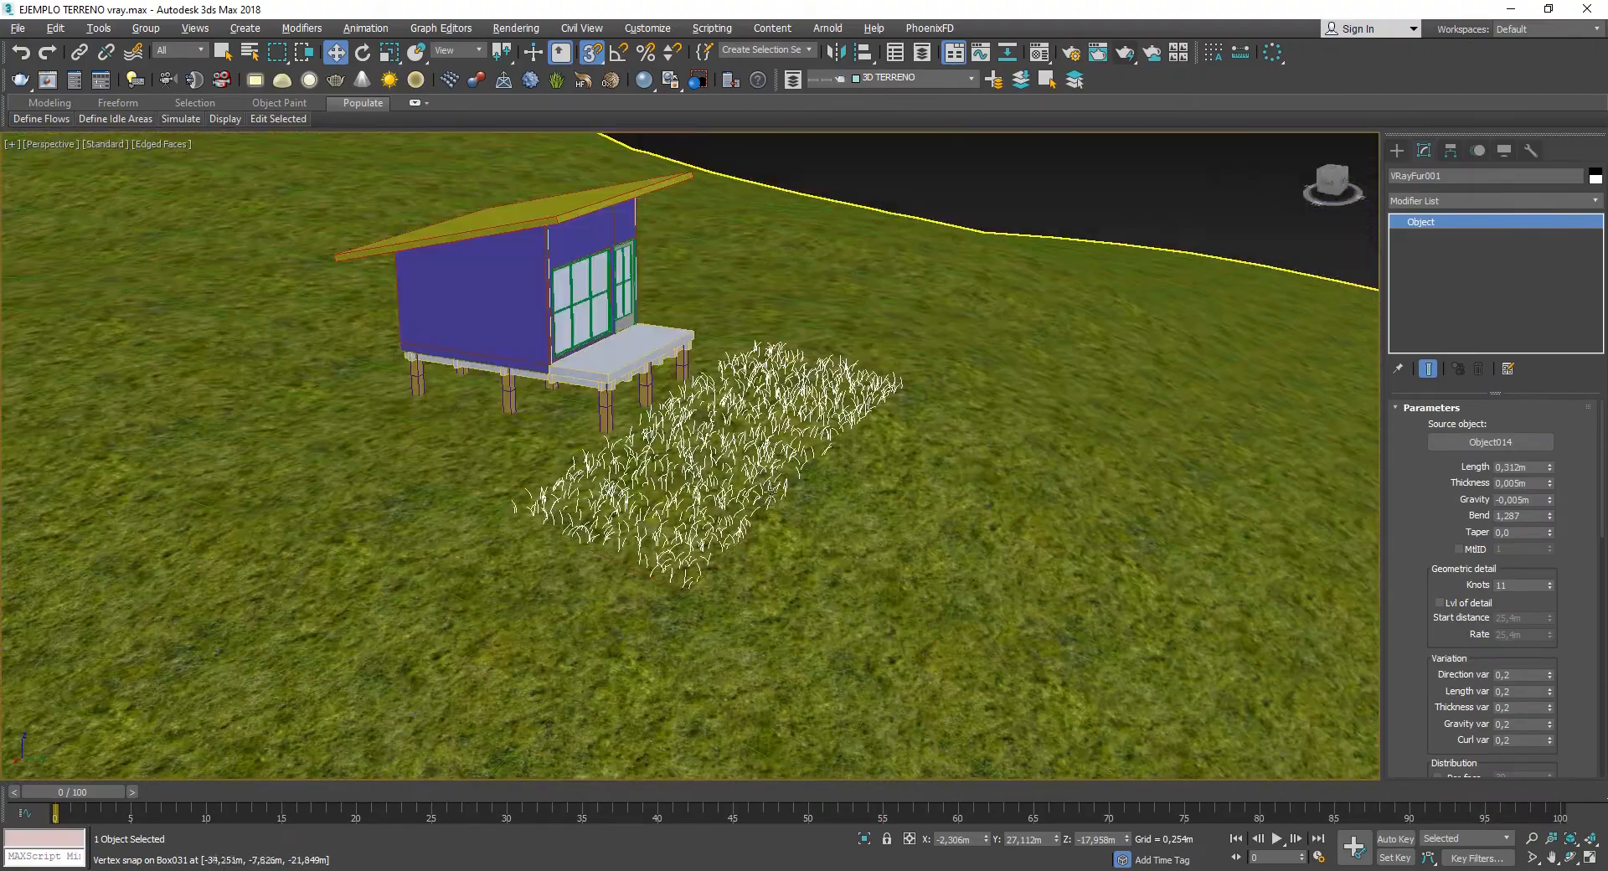
scroll(963, 523, up, 7)
scroll(868, 511, down, 8)
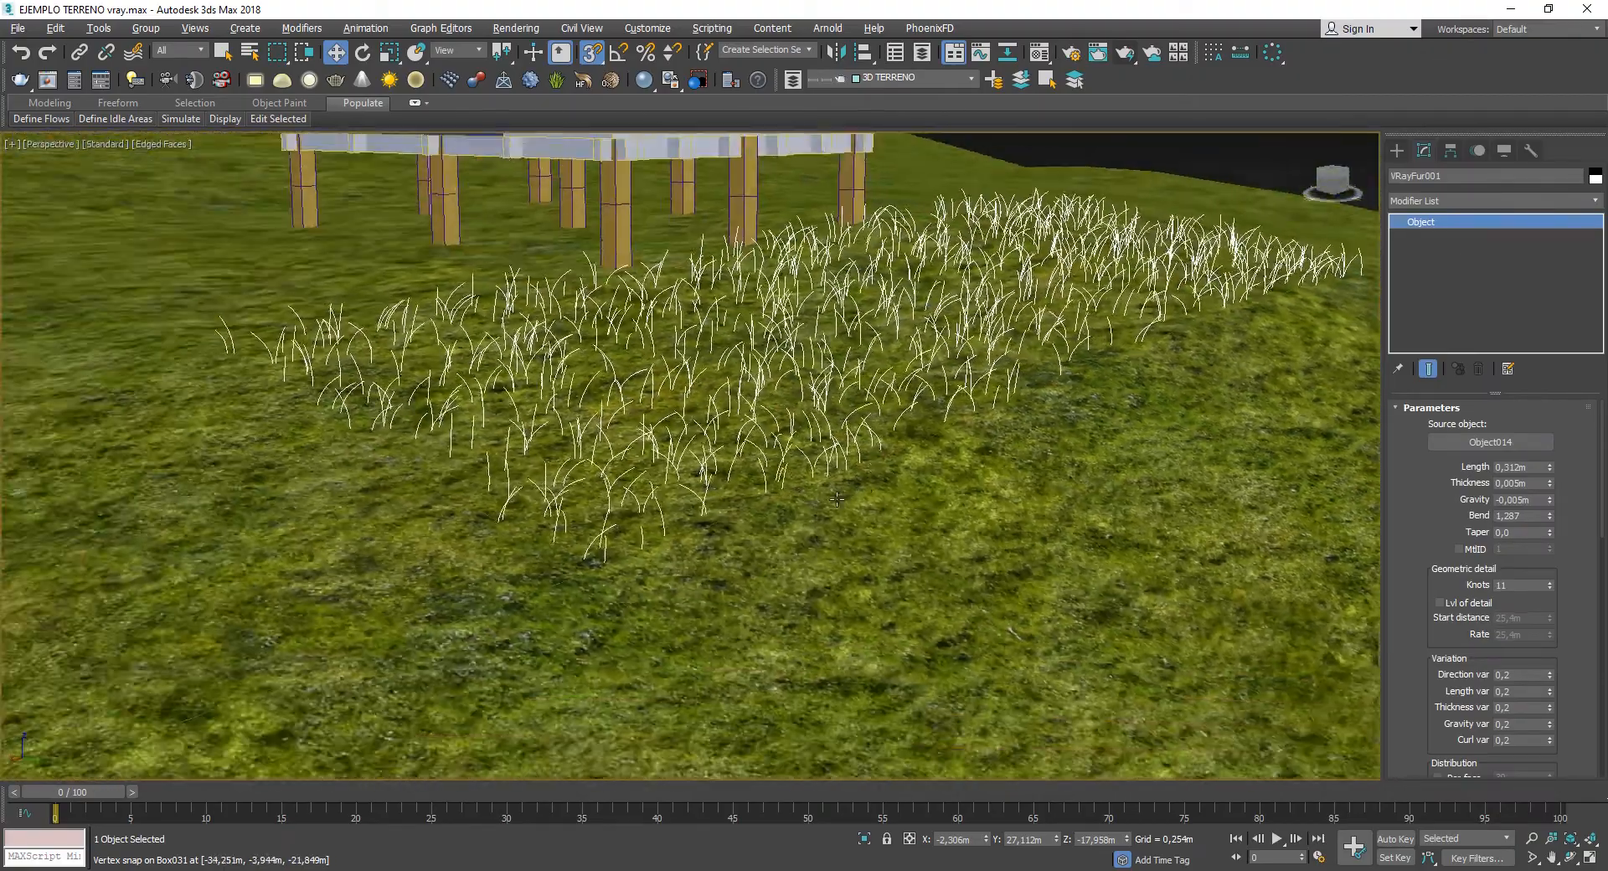
scroll(911, 525, up, 3)
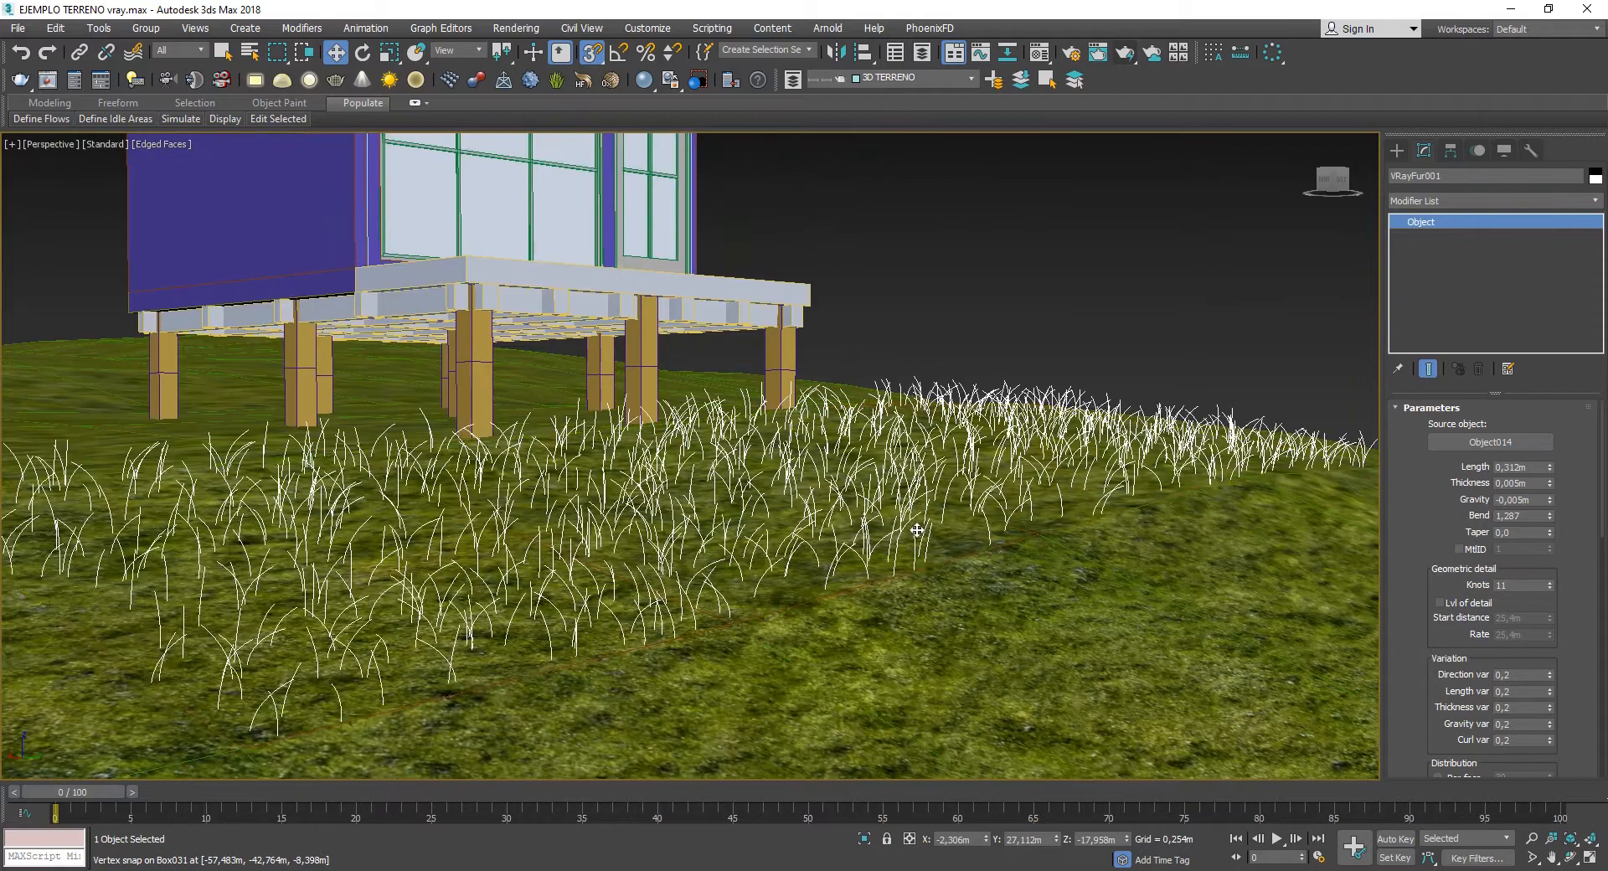
scroll(911, 525, down, 3)
middle_drag(911, 525, 851, 494)
scroll(850, 494, up, 2)
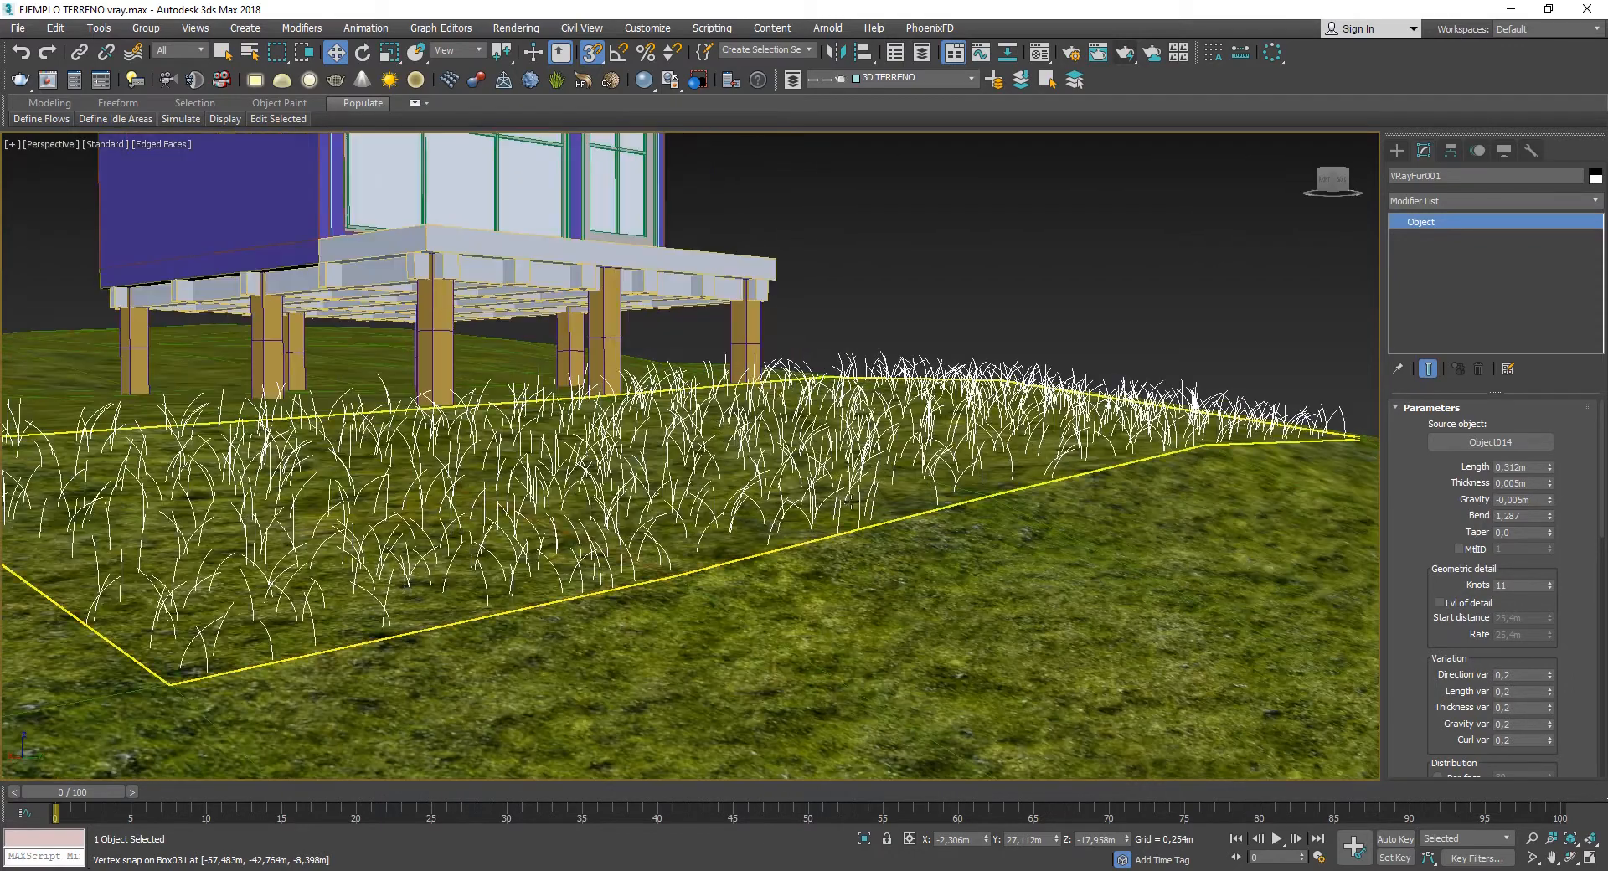
click(1125, 54)
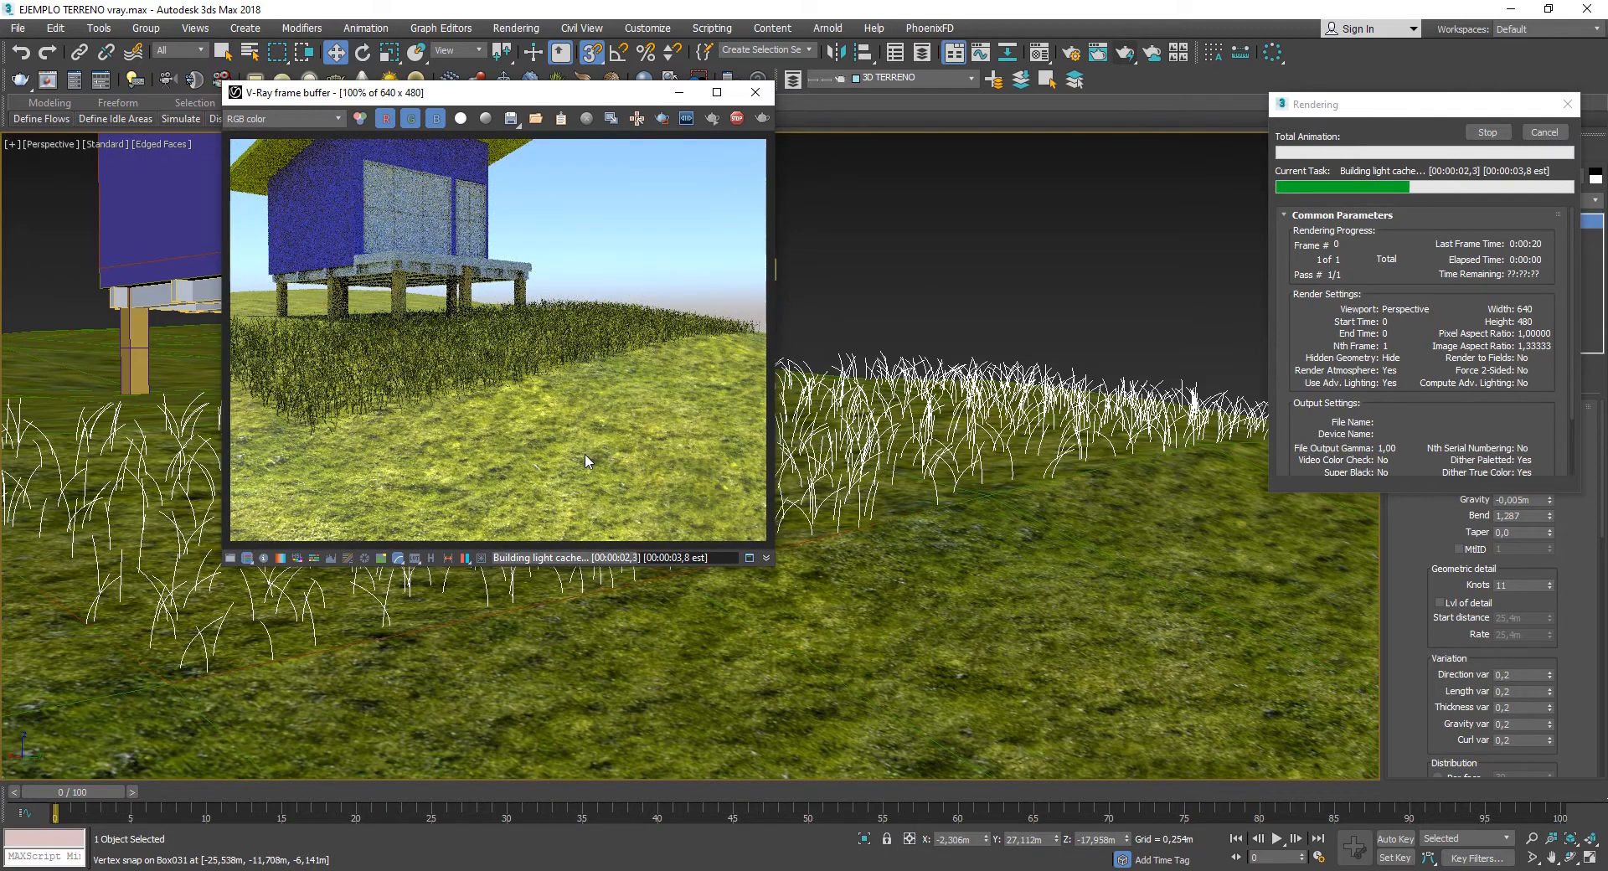
click(1547, 132)
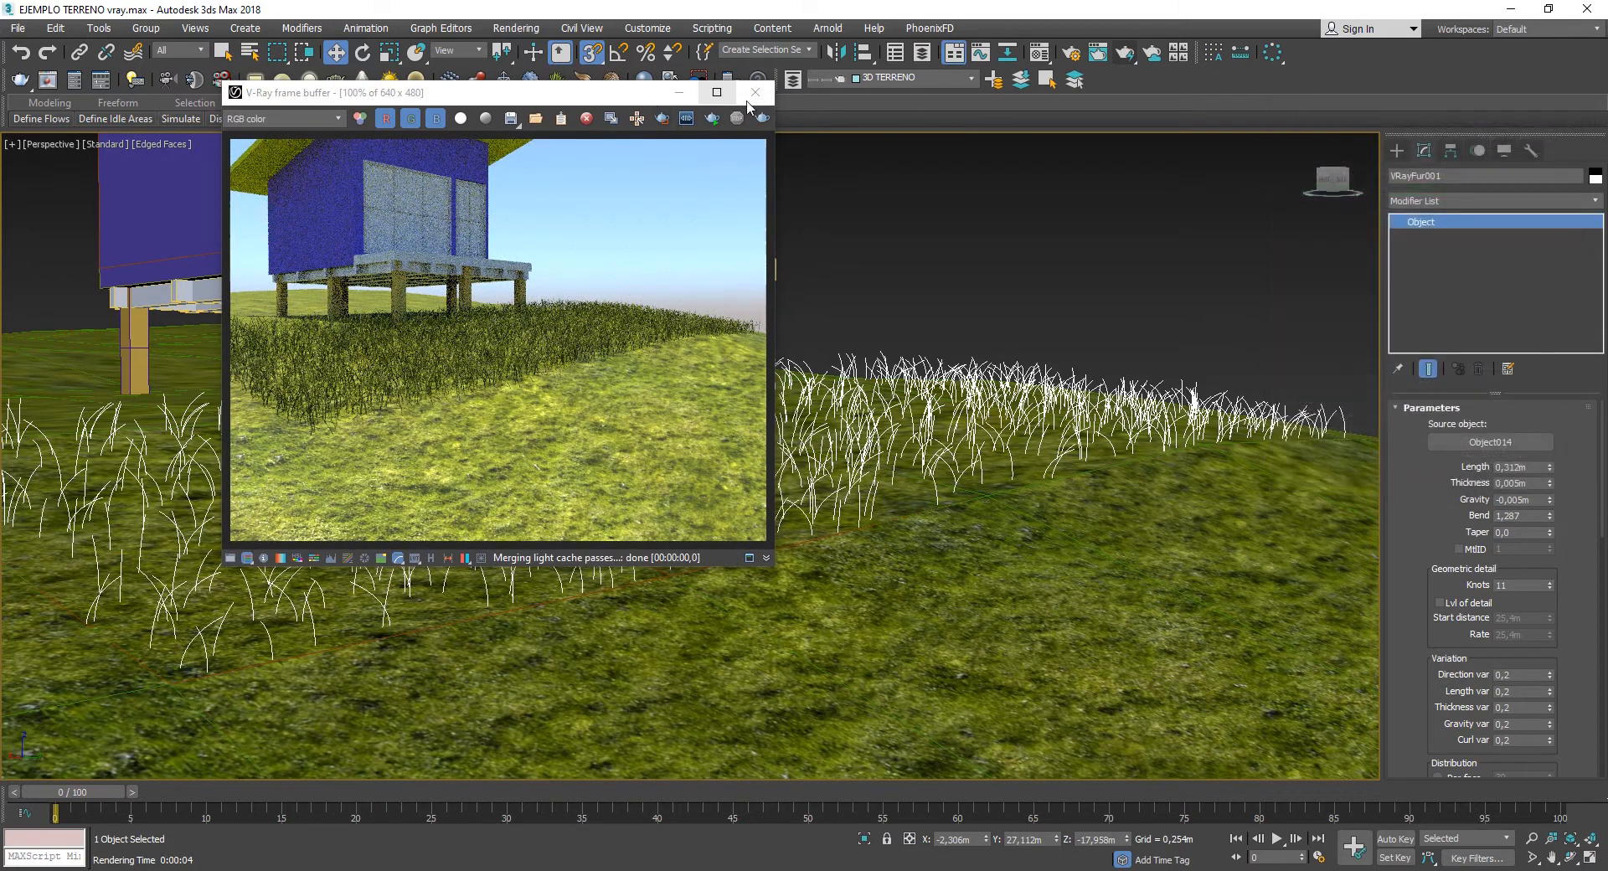
click(755, 92)
- Select the large terrain around the house and bring up the PISO INTERIOR grass material in the Material Editor
click(898, 213)
scroll(875, 397, down, 10)
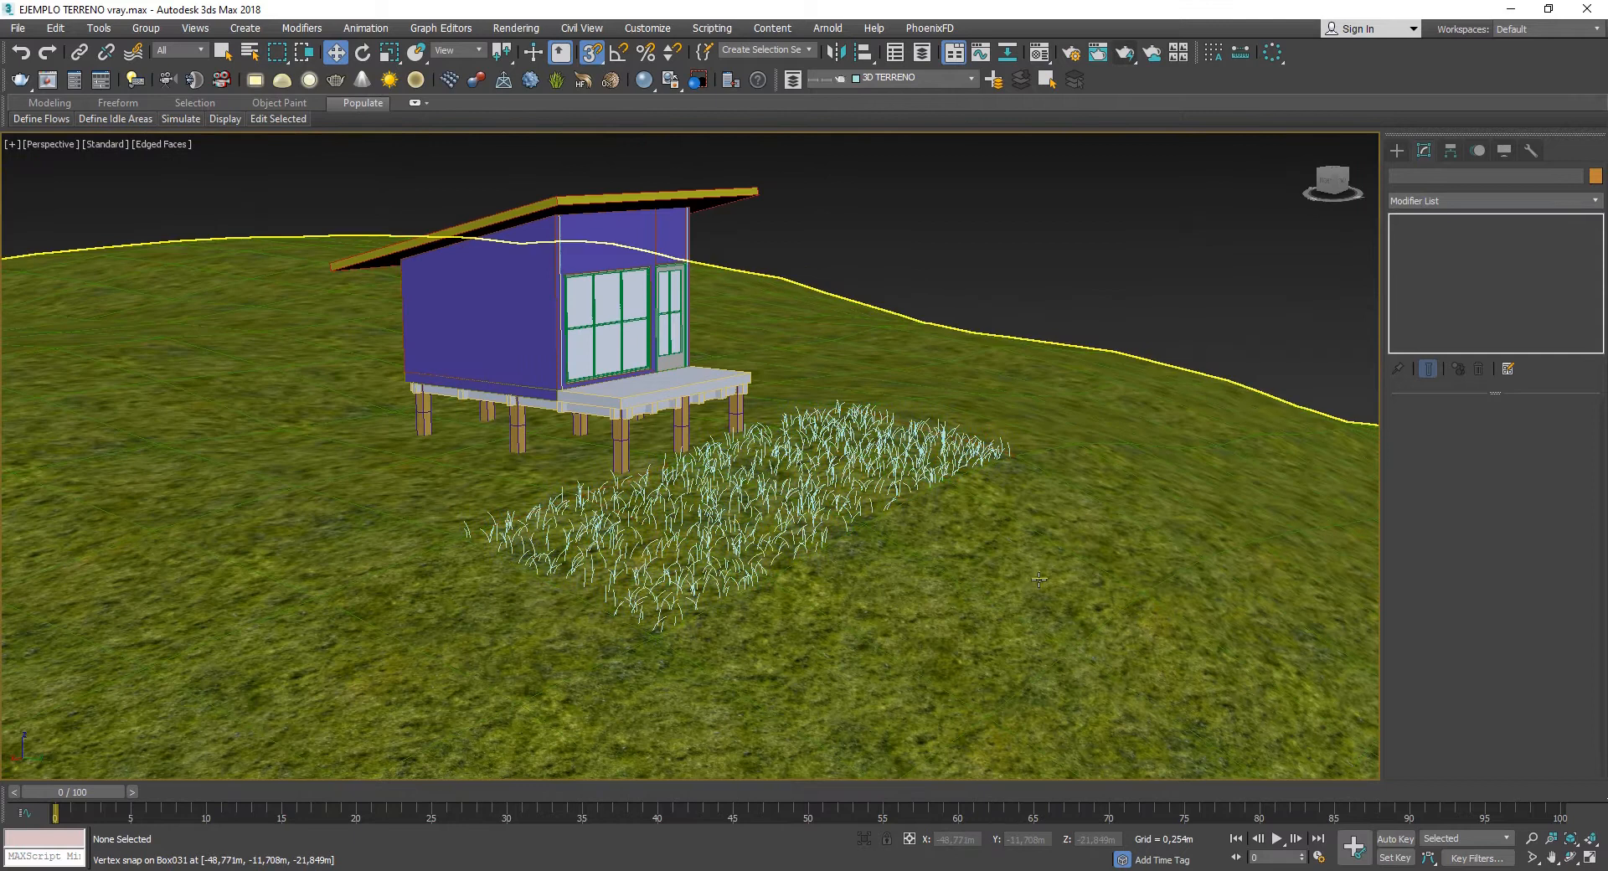
click(1009, 575)
middle_drag(1009, 575, 853, 550)
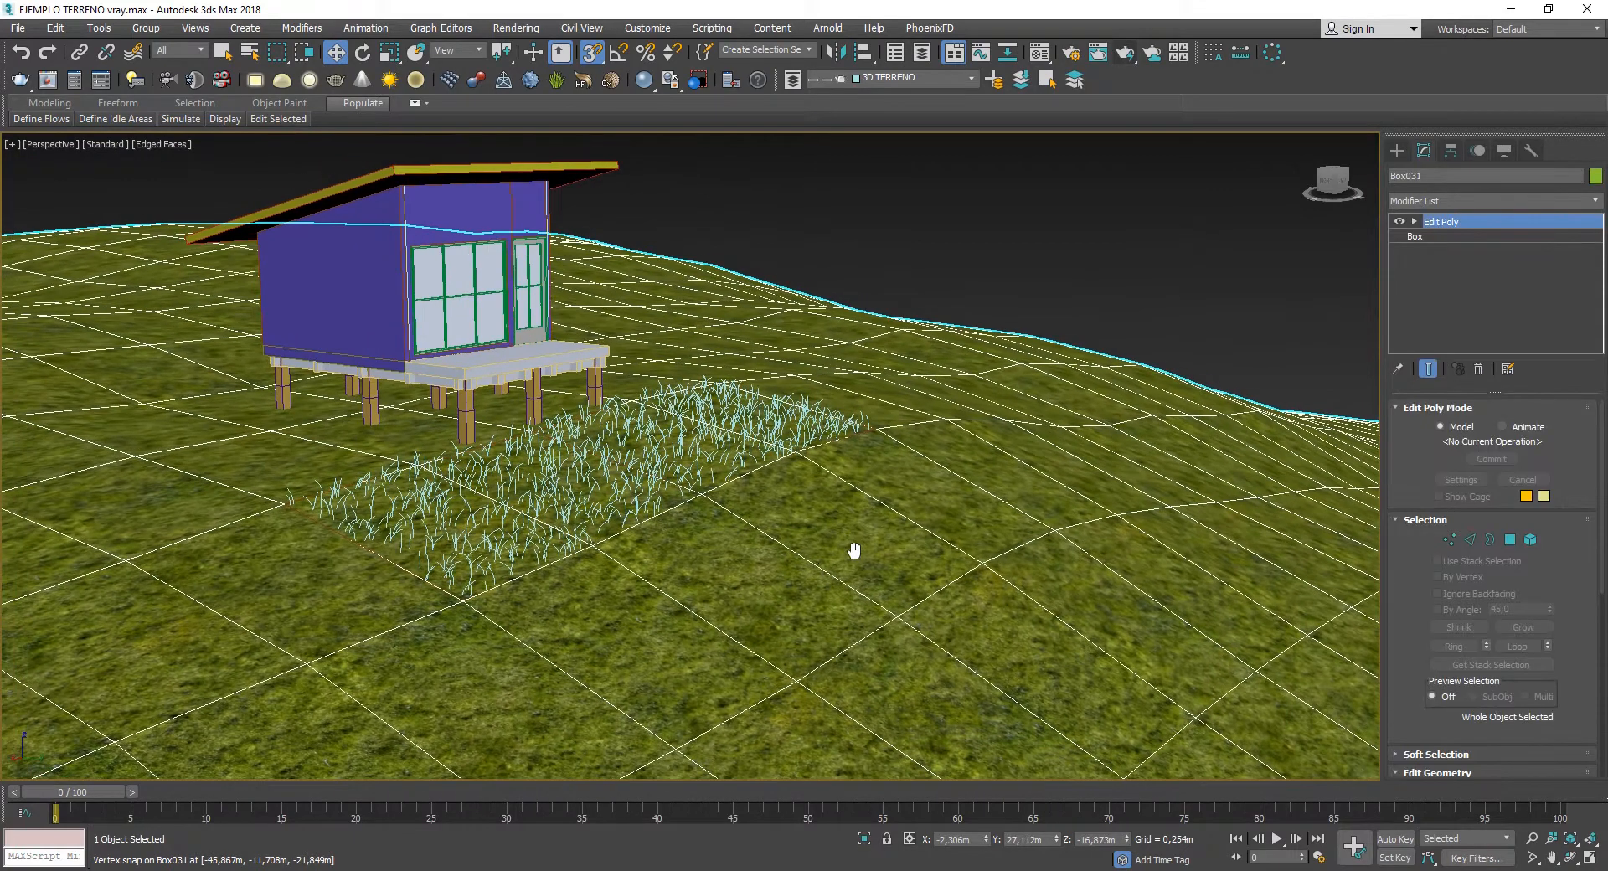
key(m)
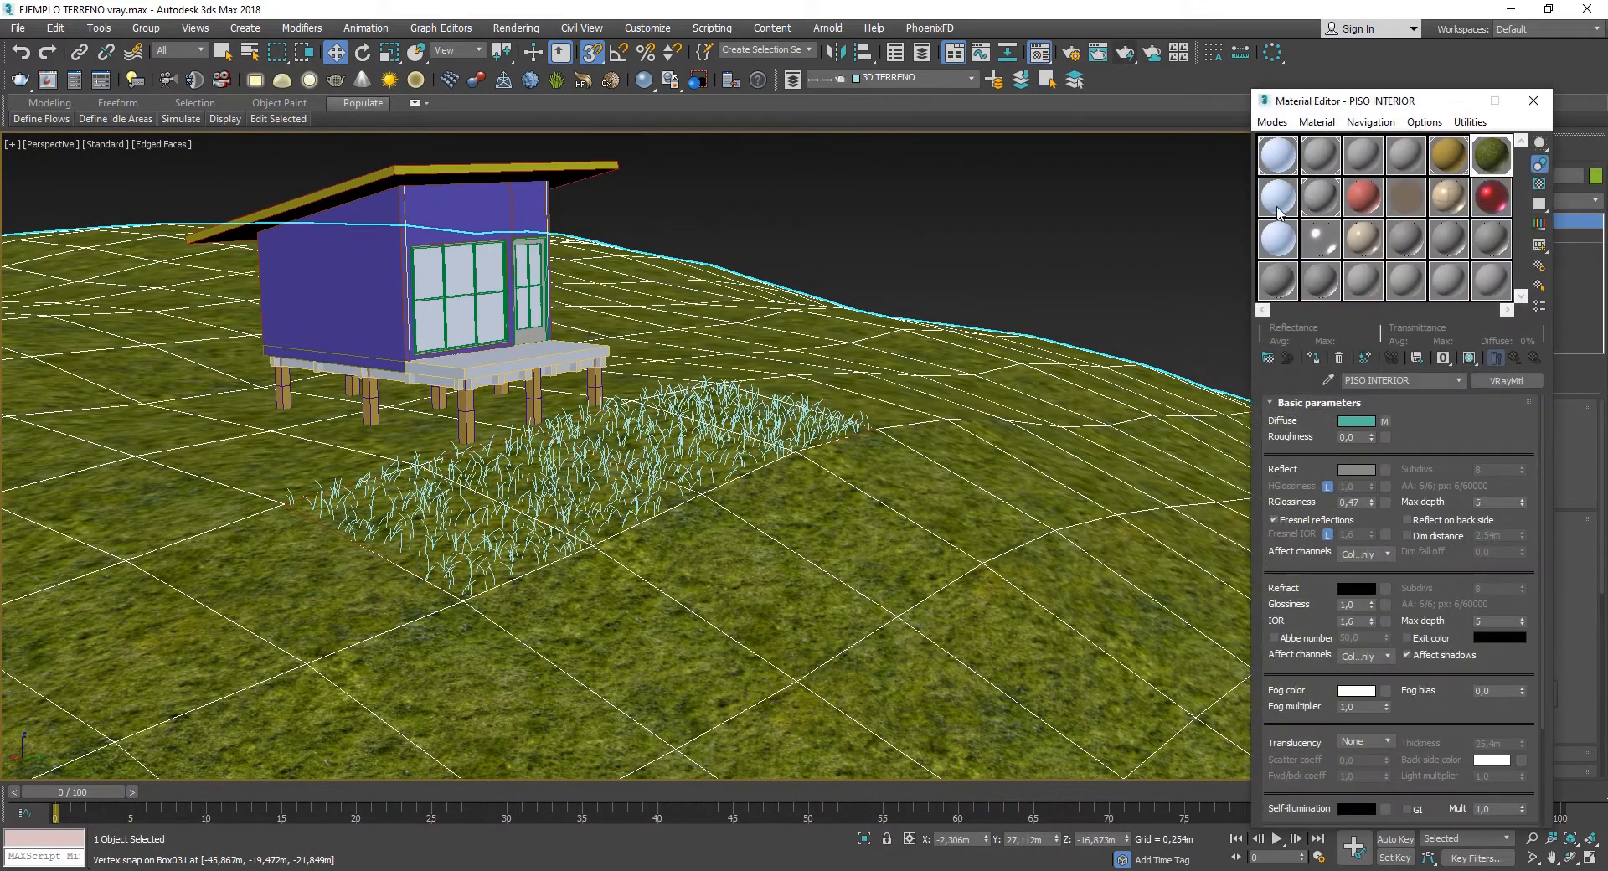
click(1277, 201)
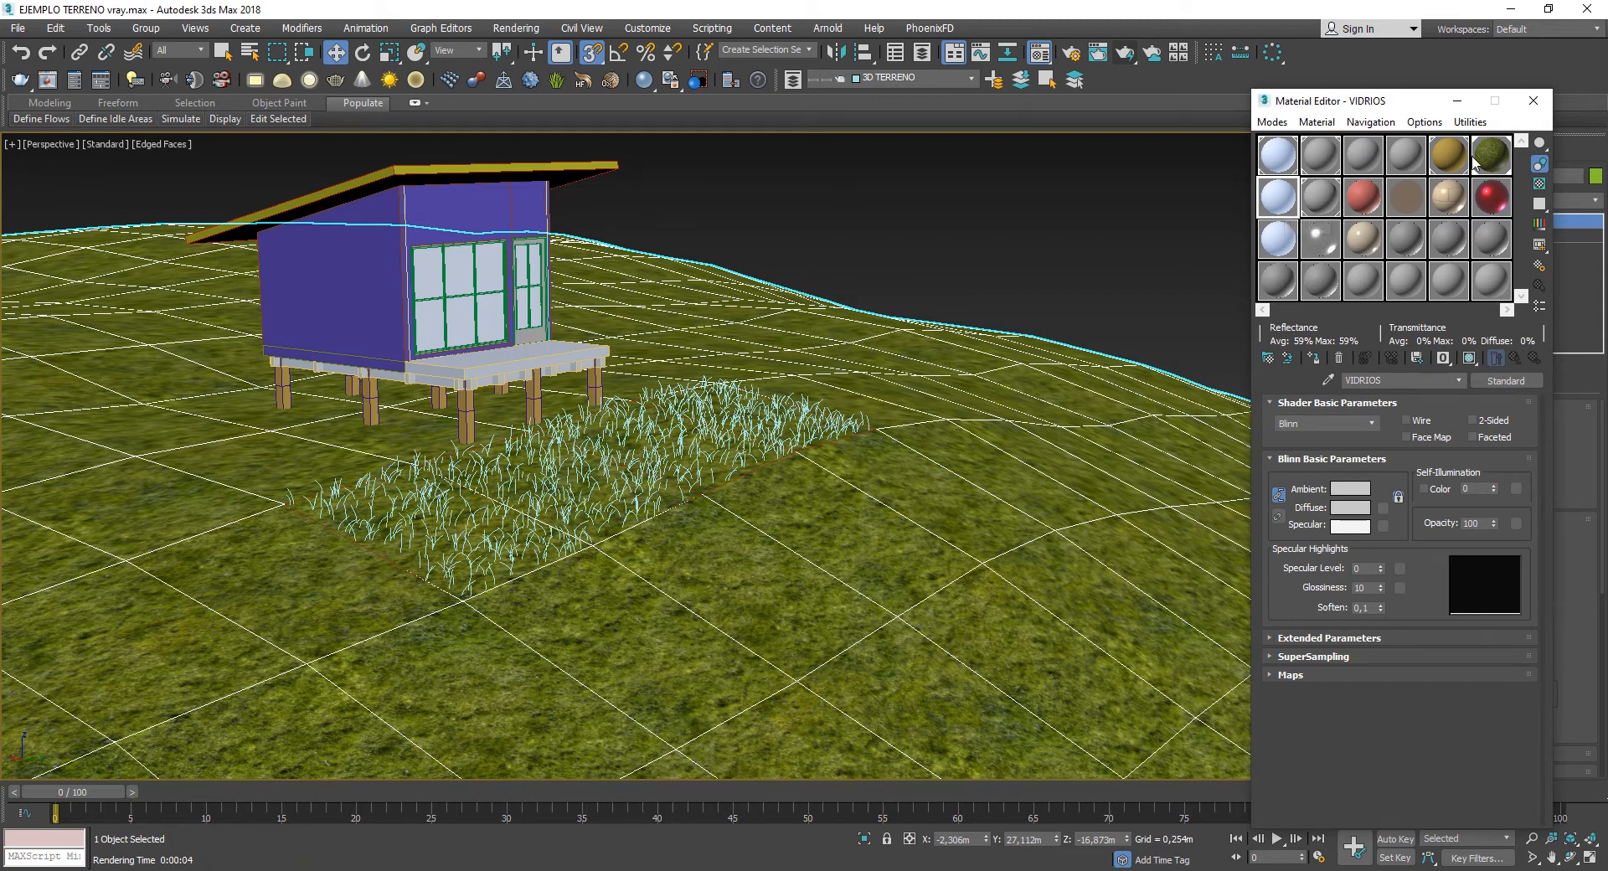
scroll(904, 452, up, 5)
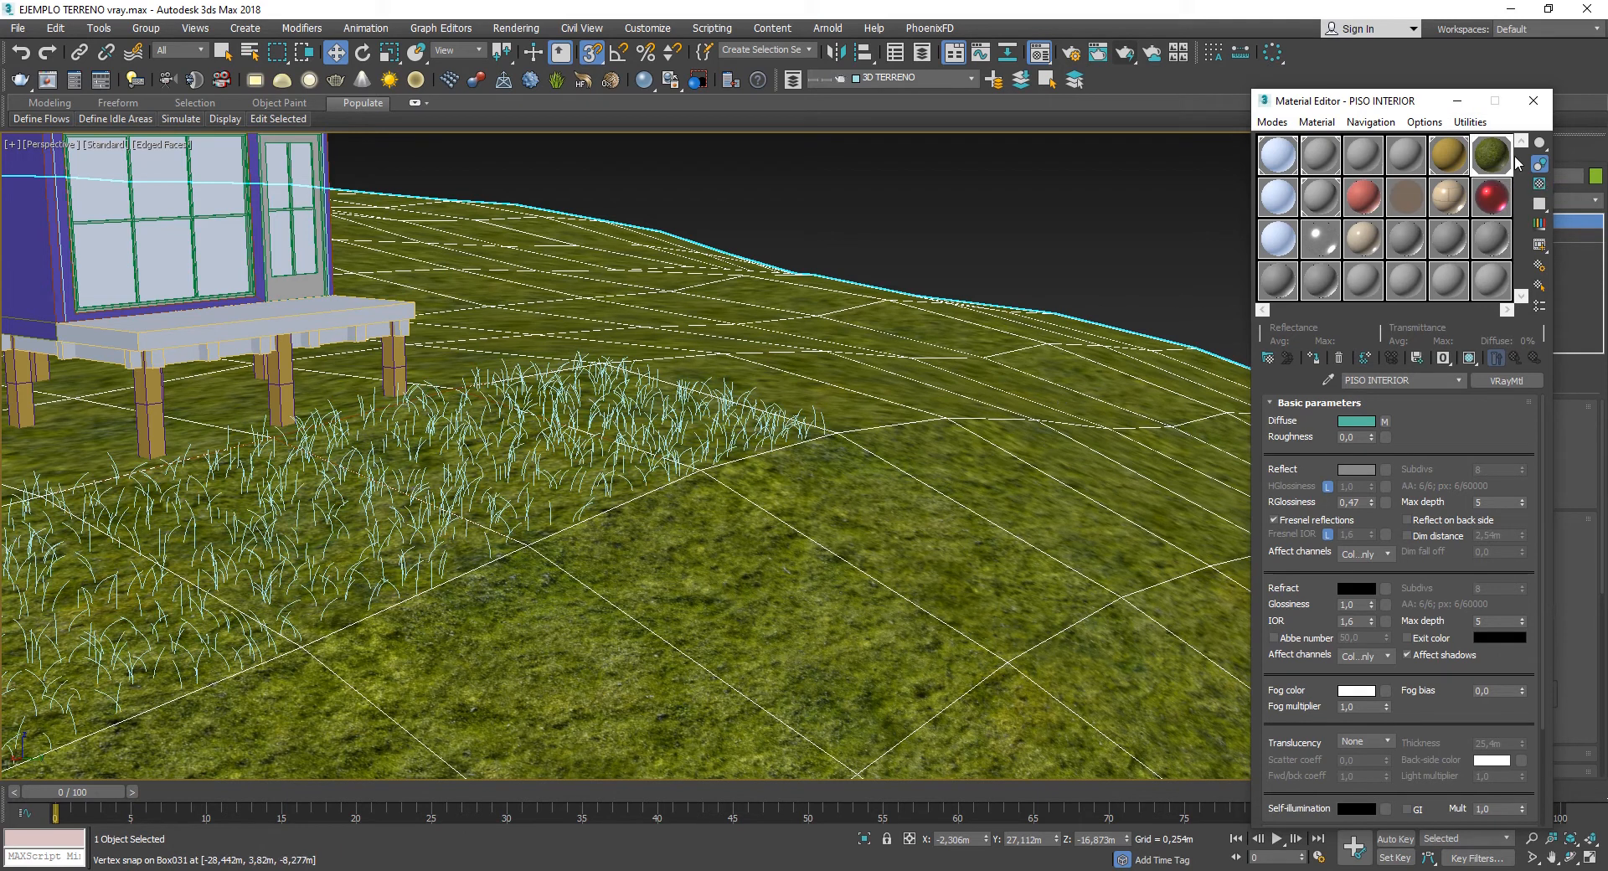
- Set the PISO INTERIOR material's reflection color to black and reflection glossiness to 1,0, and close the Material Editor
click(1367, 476)
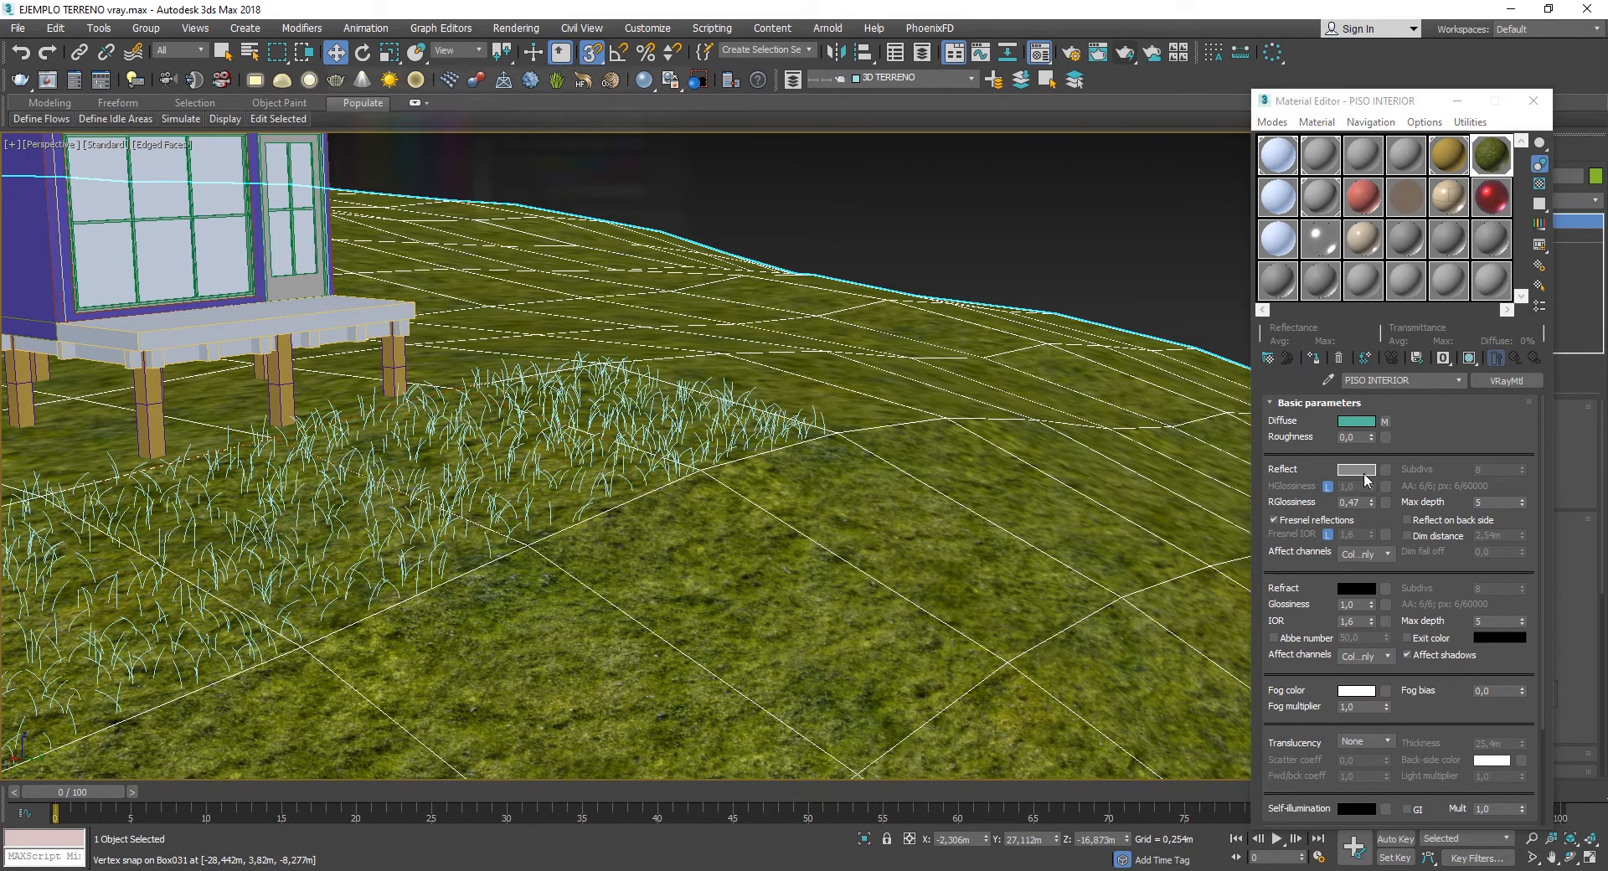
drag(494, 174, 494, 105)
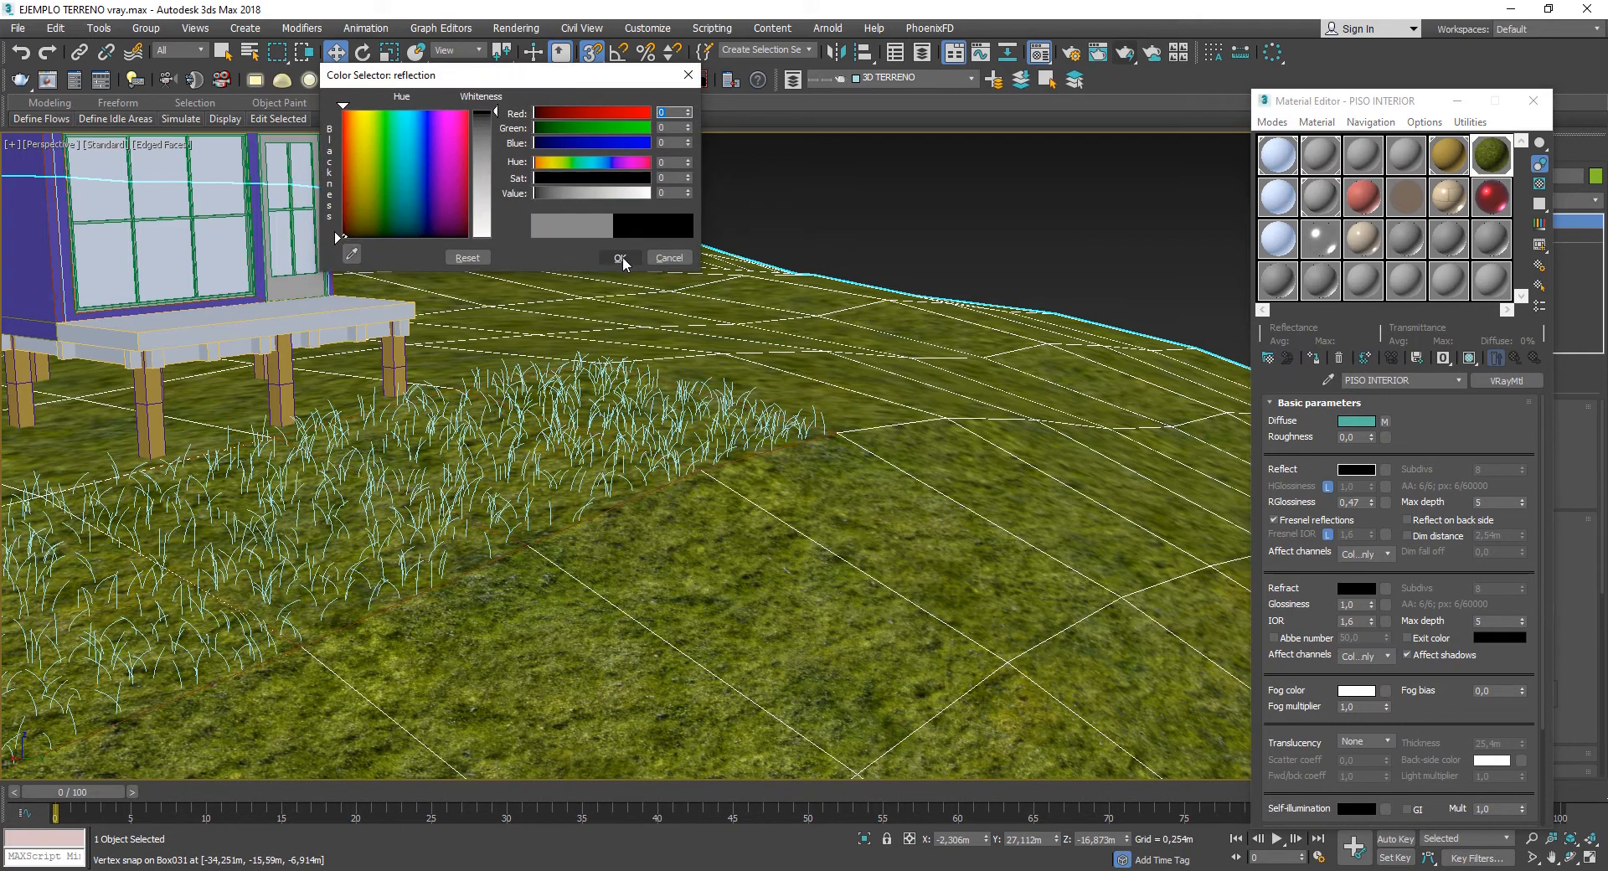
click(620, 257)
click(1371, 498)
drag(1369, 498, 1355, 444)
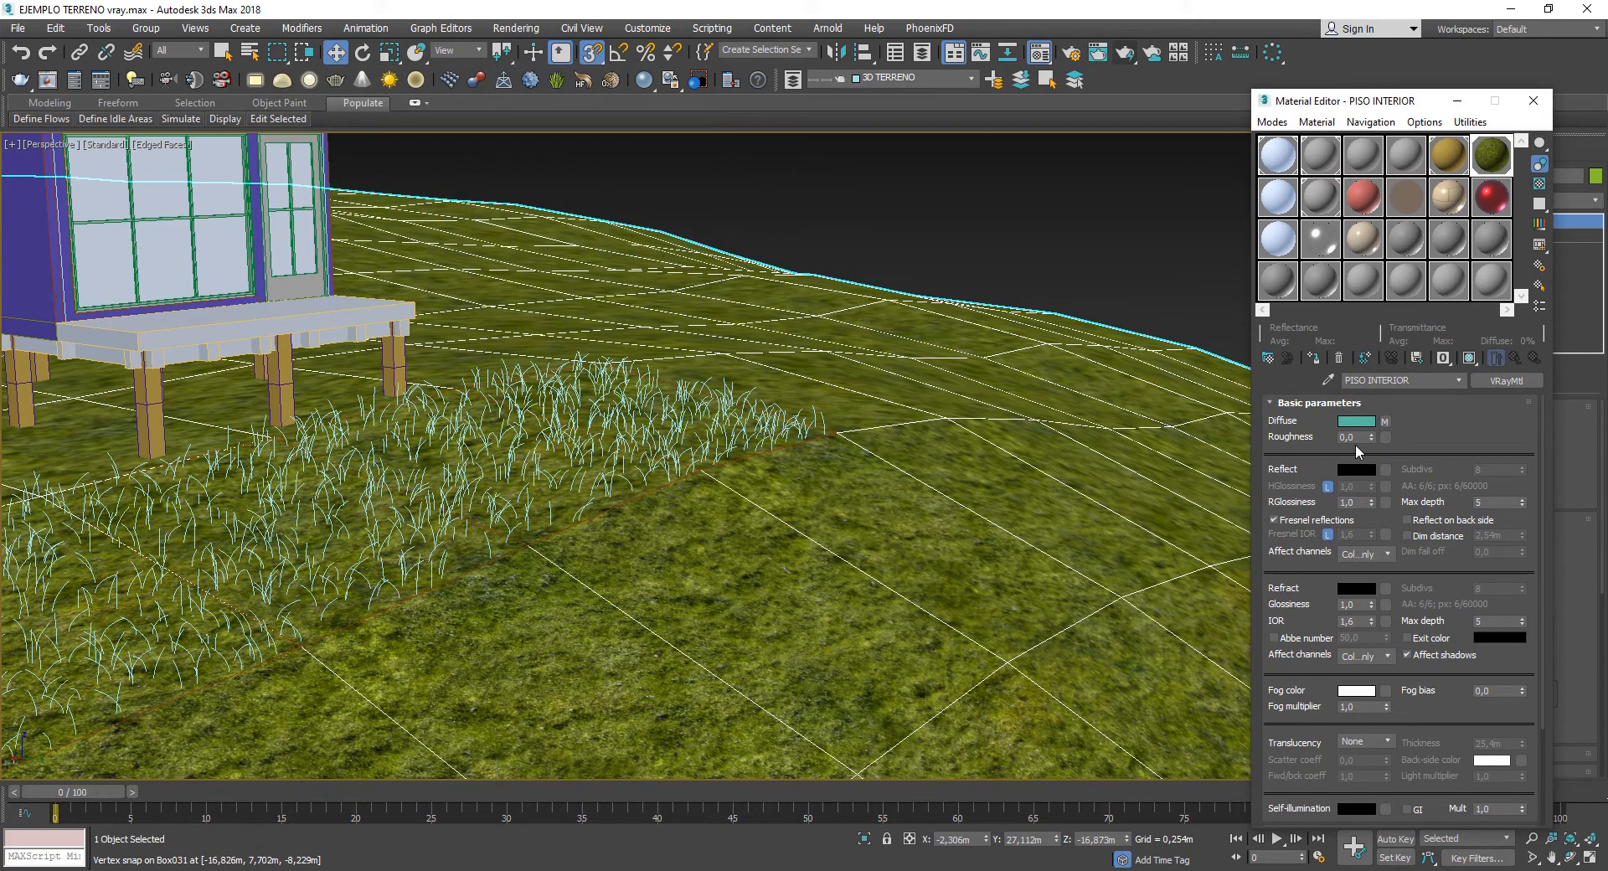
middle_drag(492, 432, 704, 452)
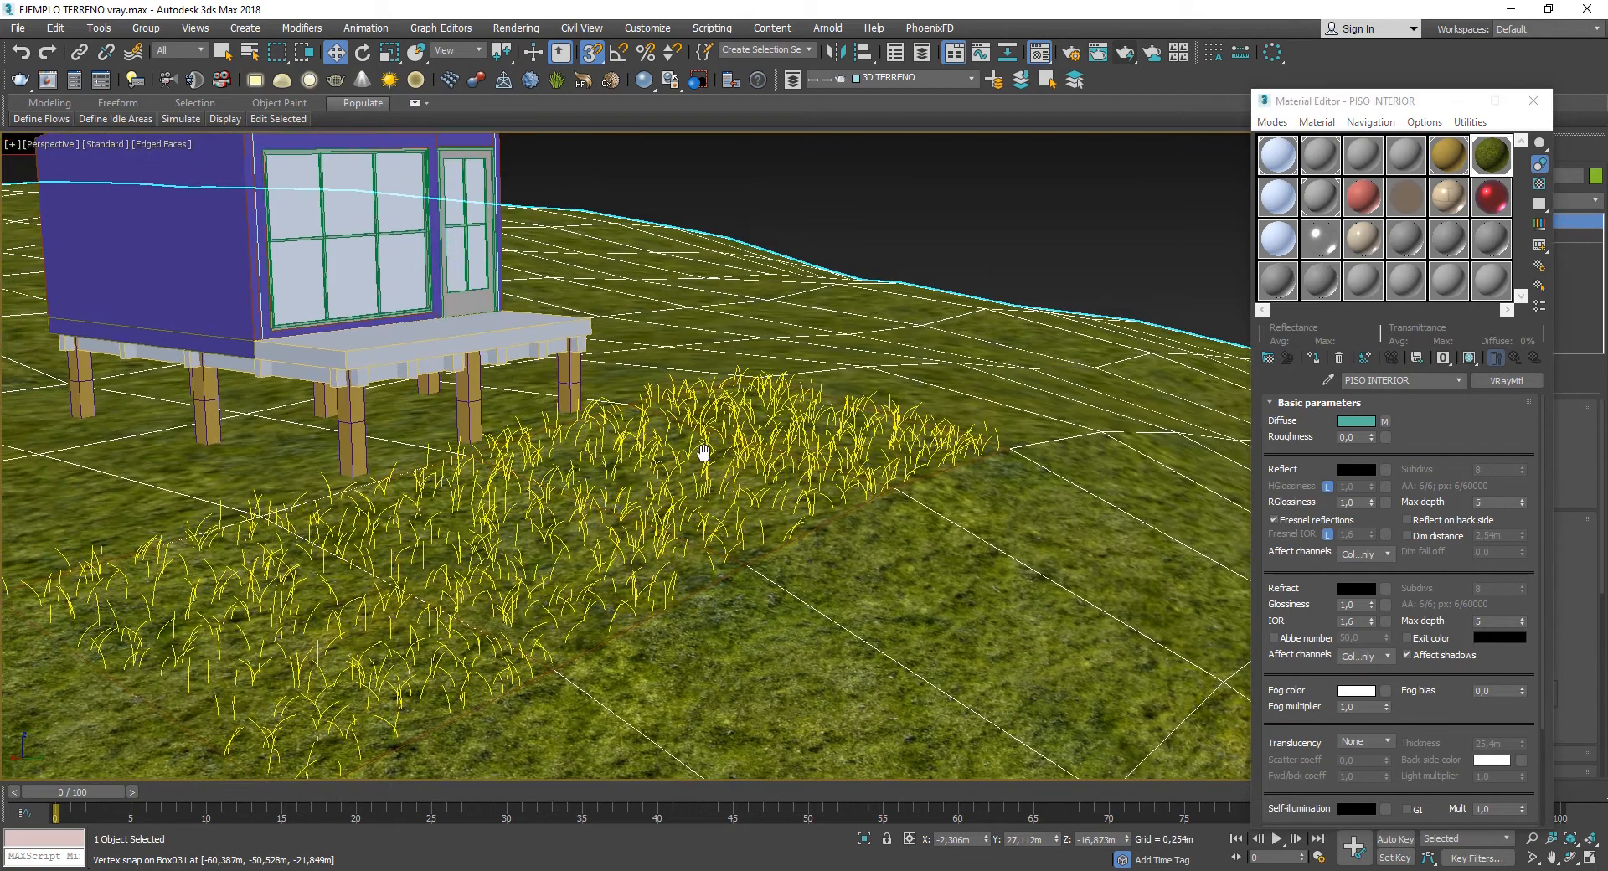
scroll(705, 503, up, 4)
scroll(789, 561, down, 5)
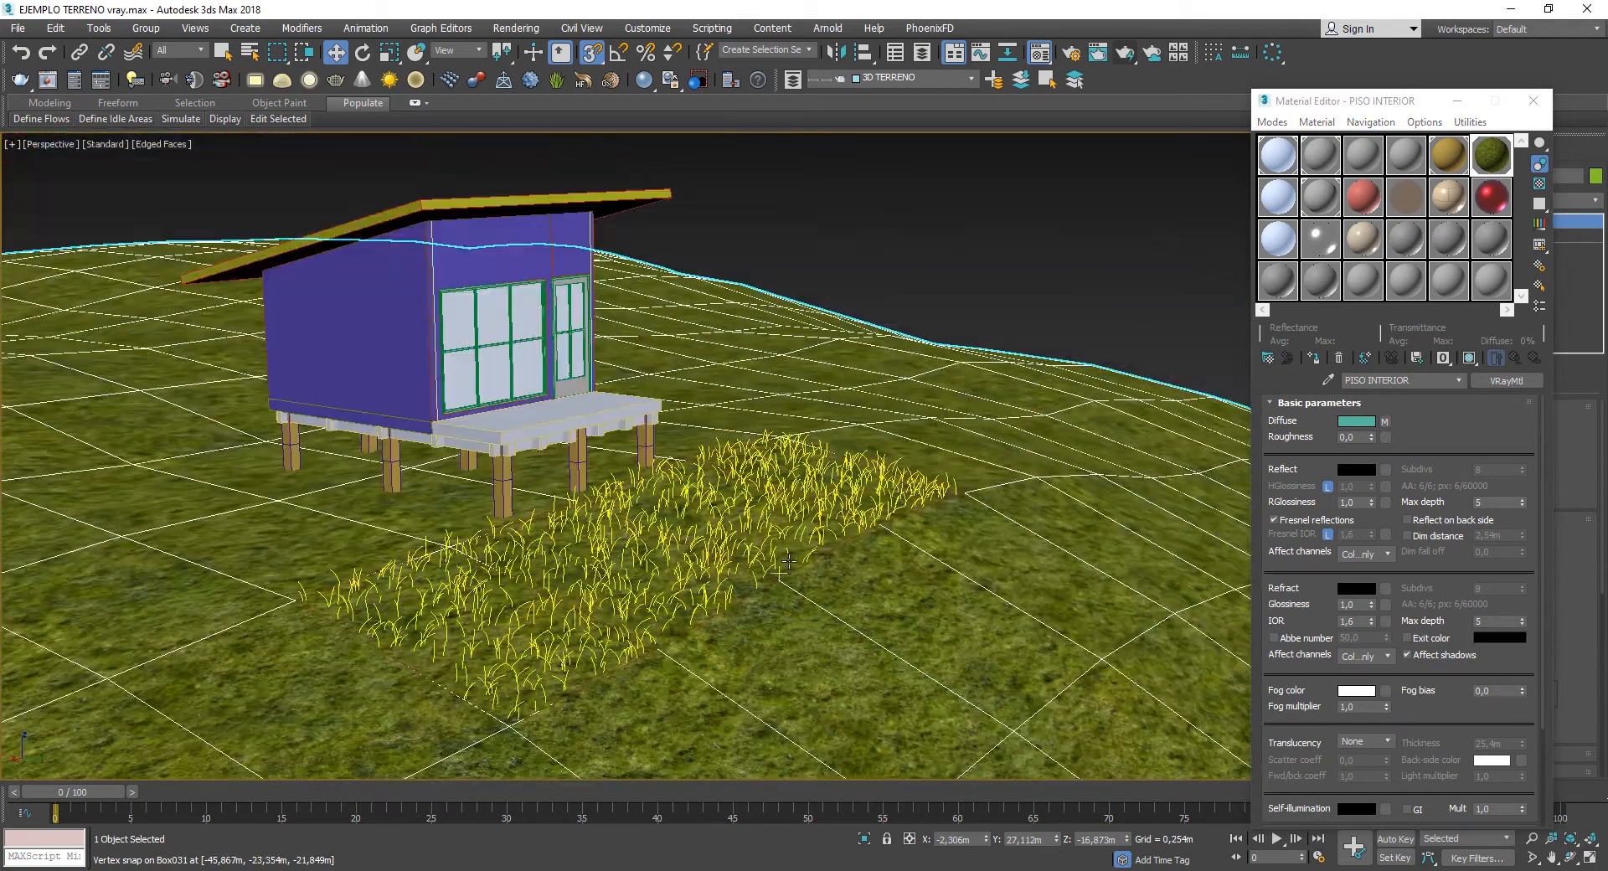
click(1533, 100)
- Select the whole terrain block from a distant overview that takes in its flat half beyond the house
scroll(1022, 413, down, 3)
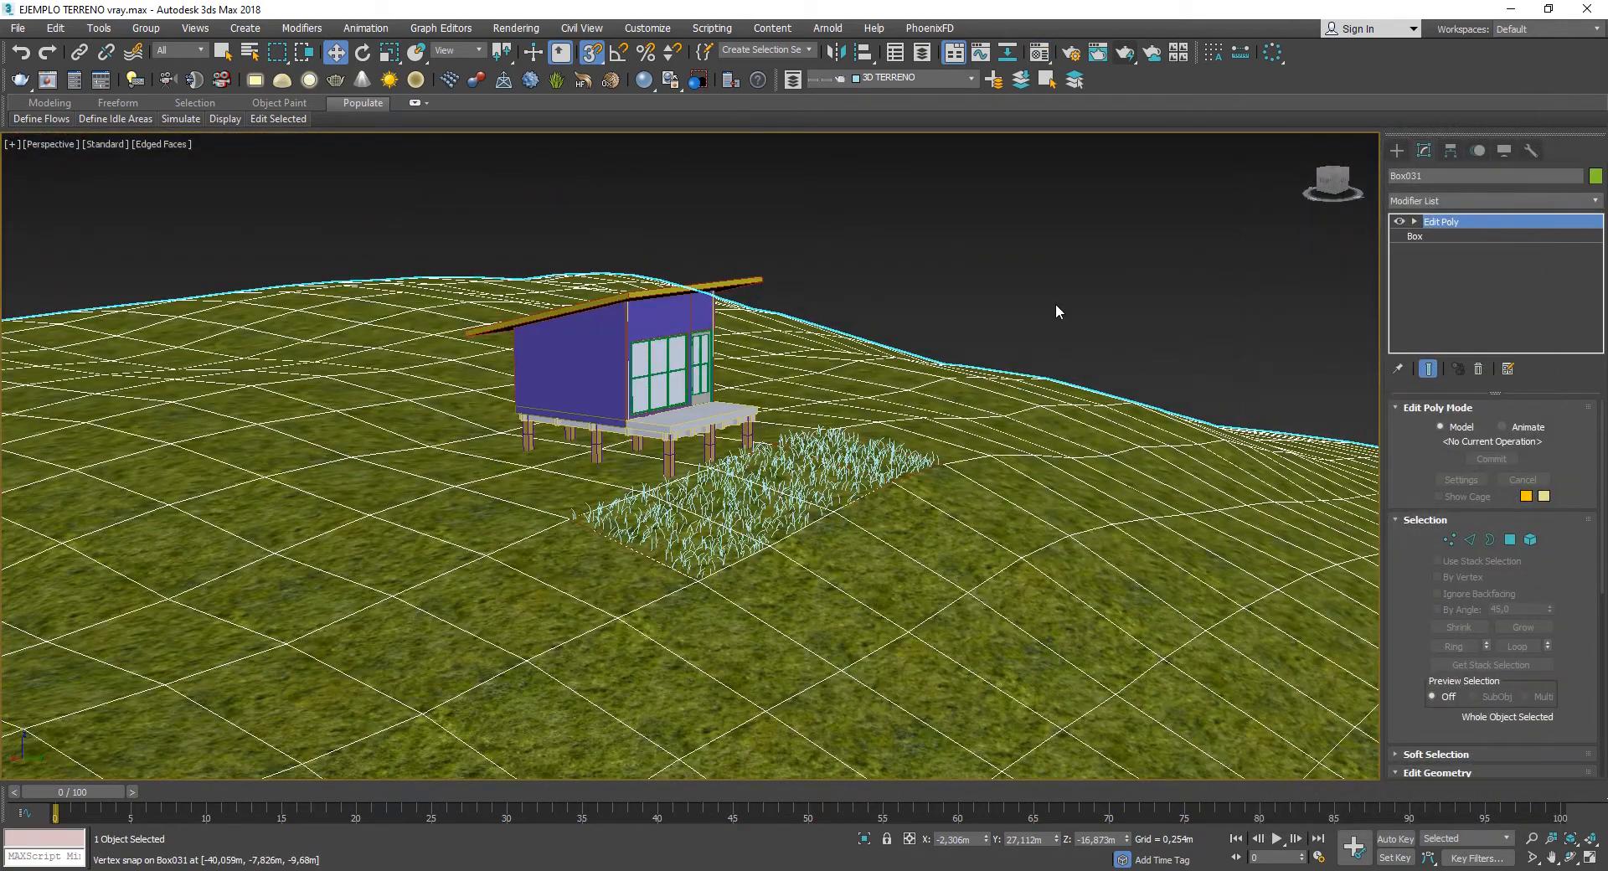
middle_drag(1059, 312, 714, 446)
scroll(792, 387, down, 4)
scroll(703, 448, up, 4)
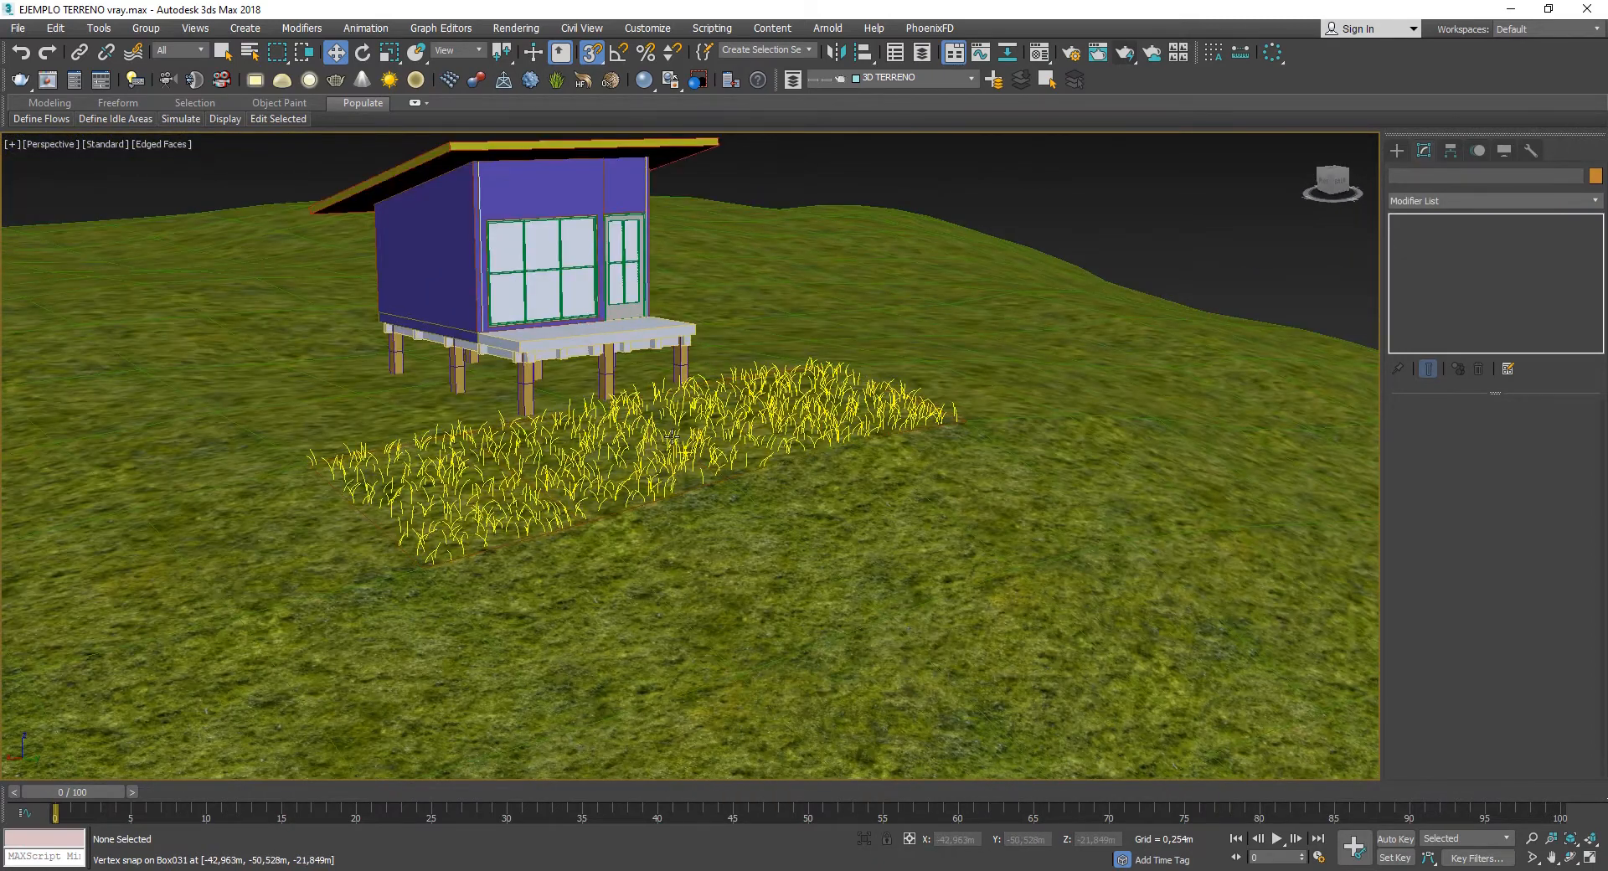
scroll(670, 435, down, 5)
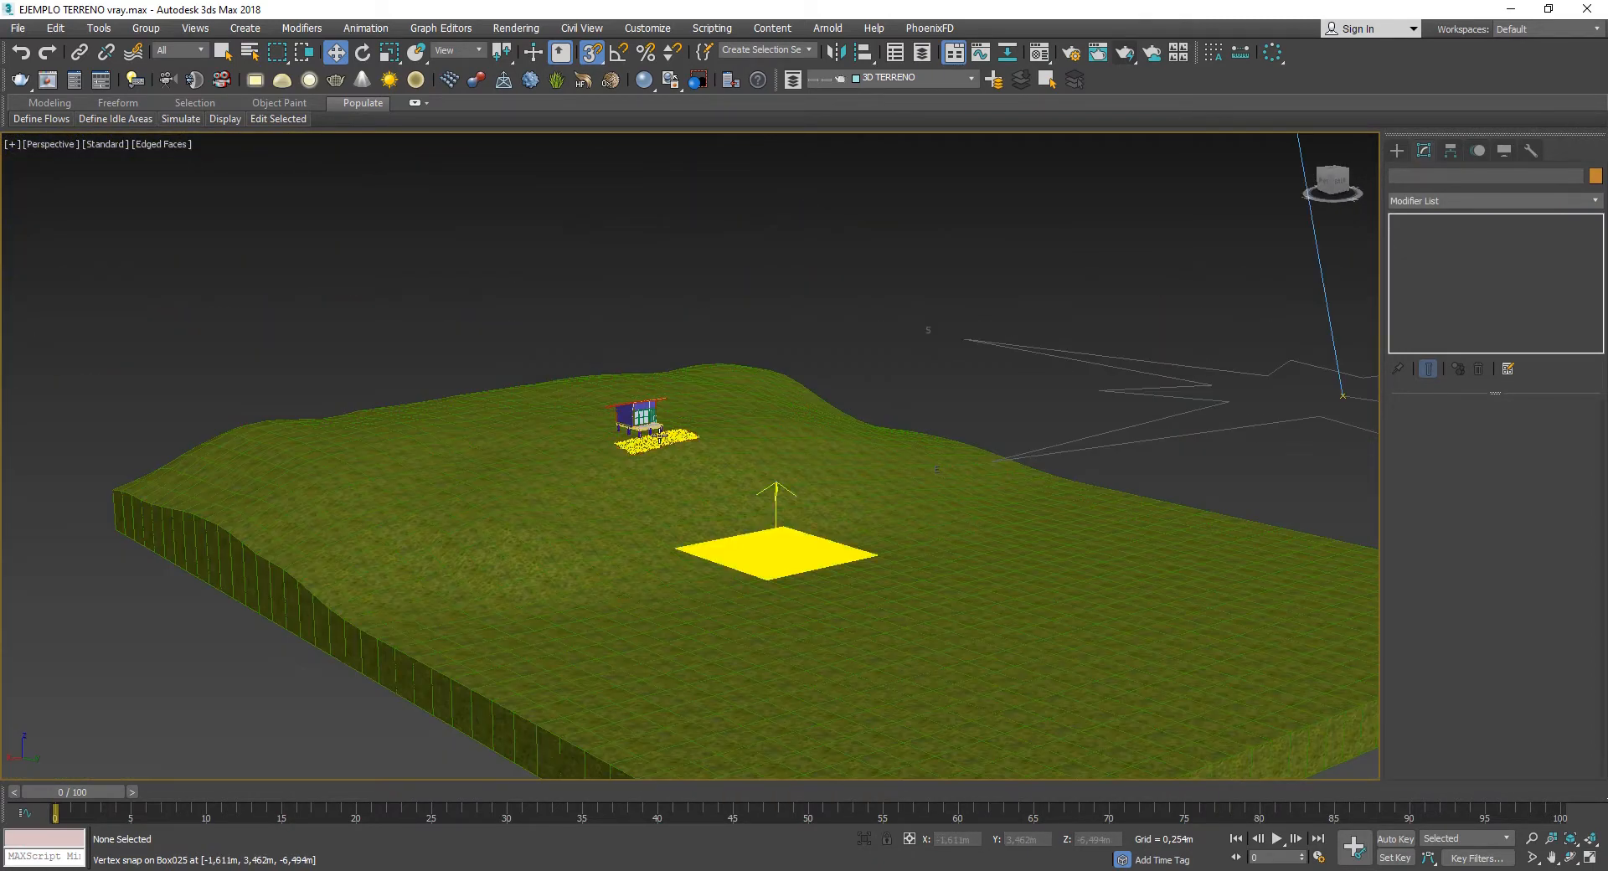
scroll(660, 436, up, 2)
middle_drag(730, 484, 582, 366)
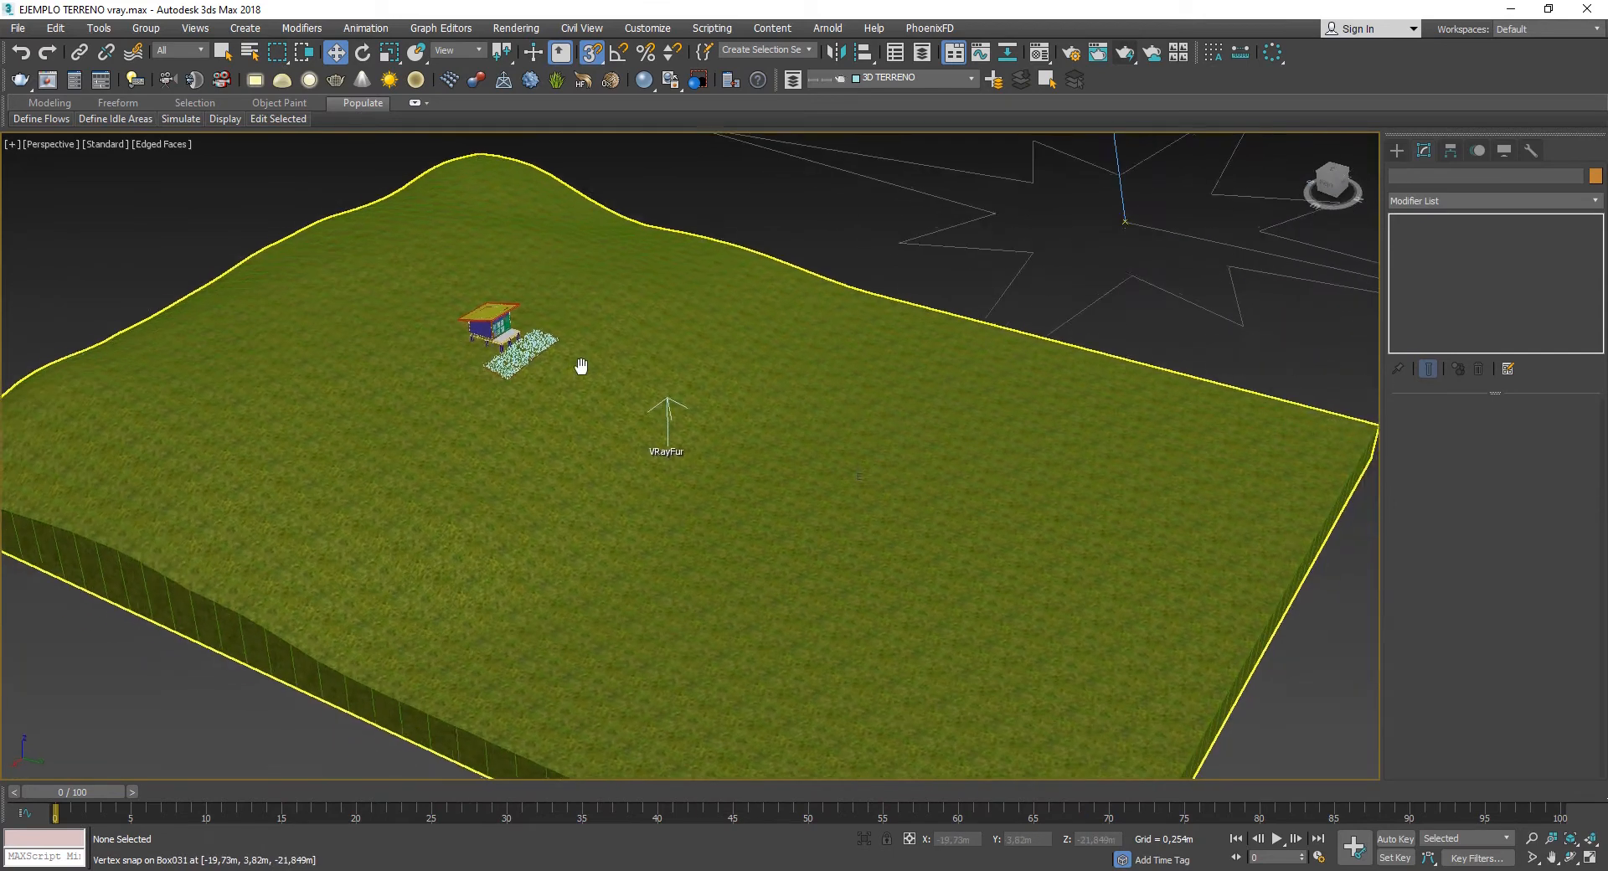
scroll(821, 194, down, 4)
scroll(650, 370, up, 4)
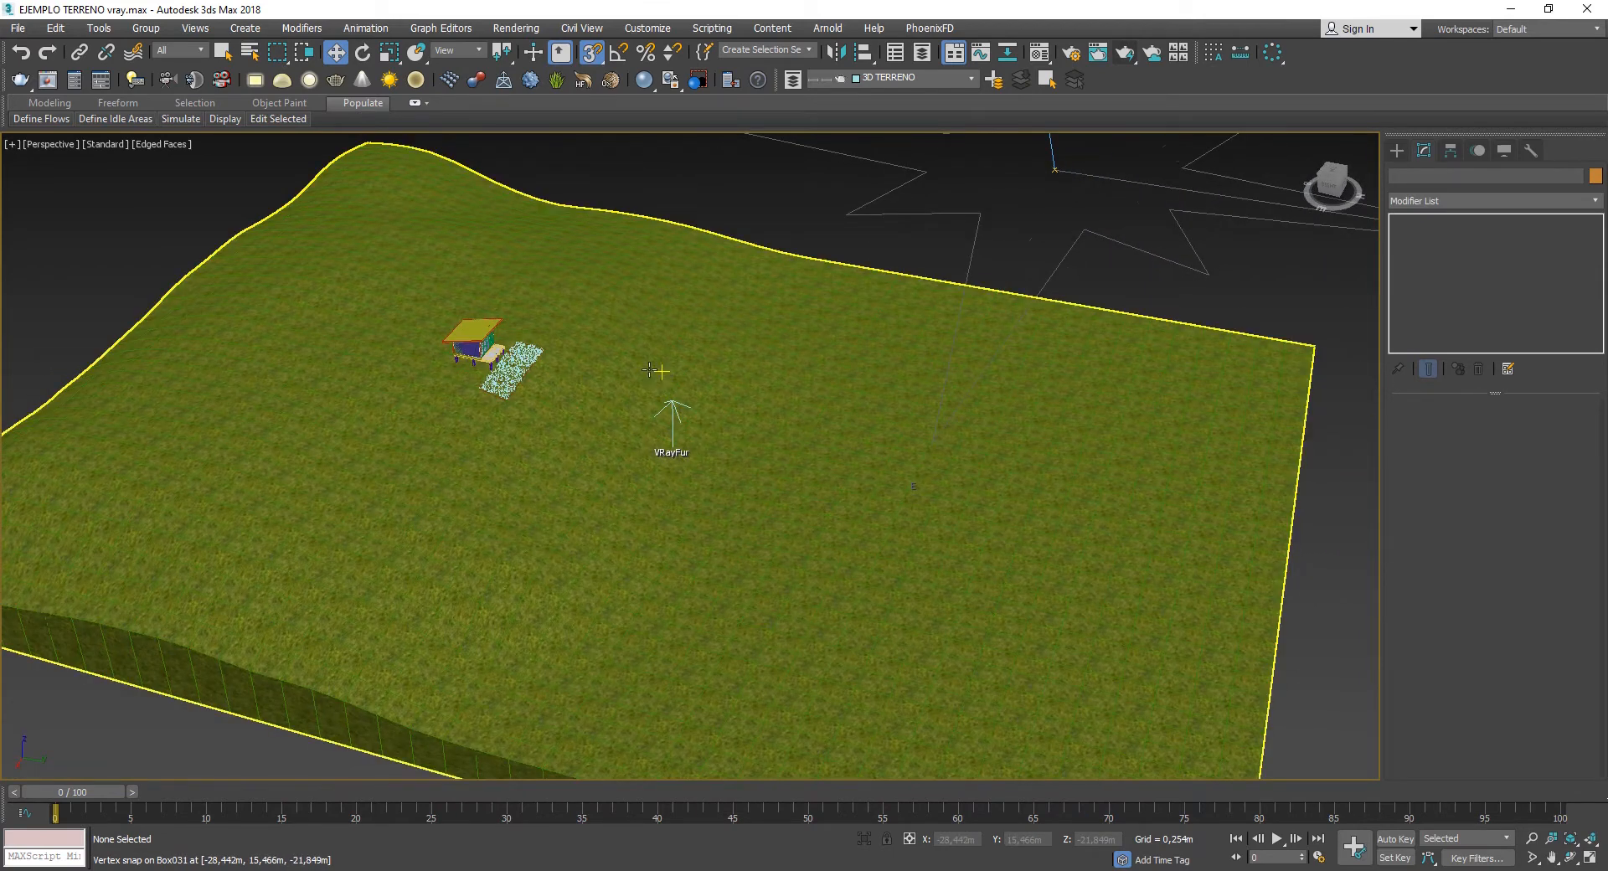
scroll(650, 370, down, 3)
click(698, 508)
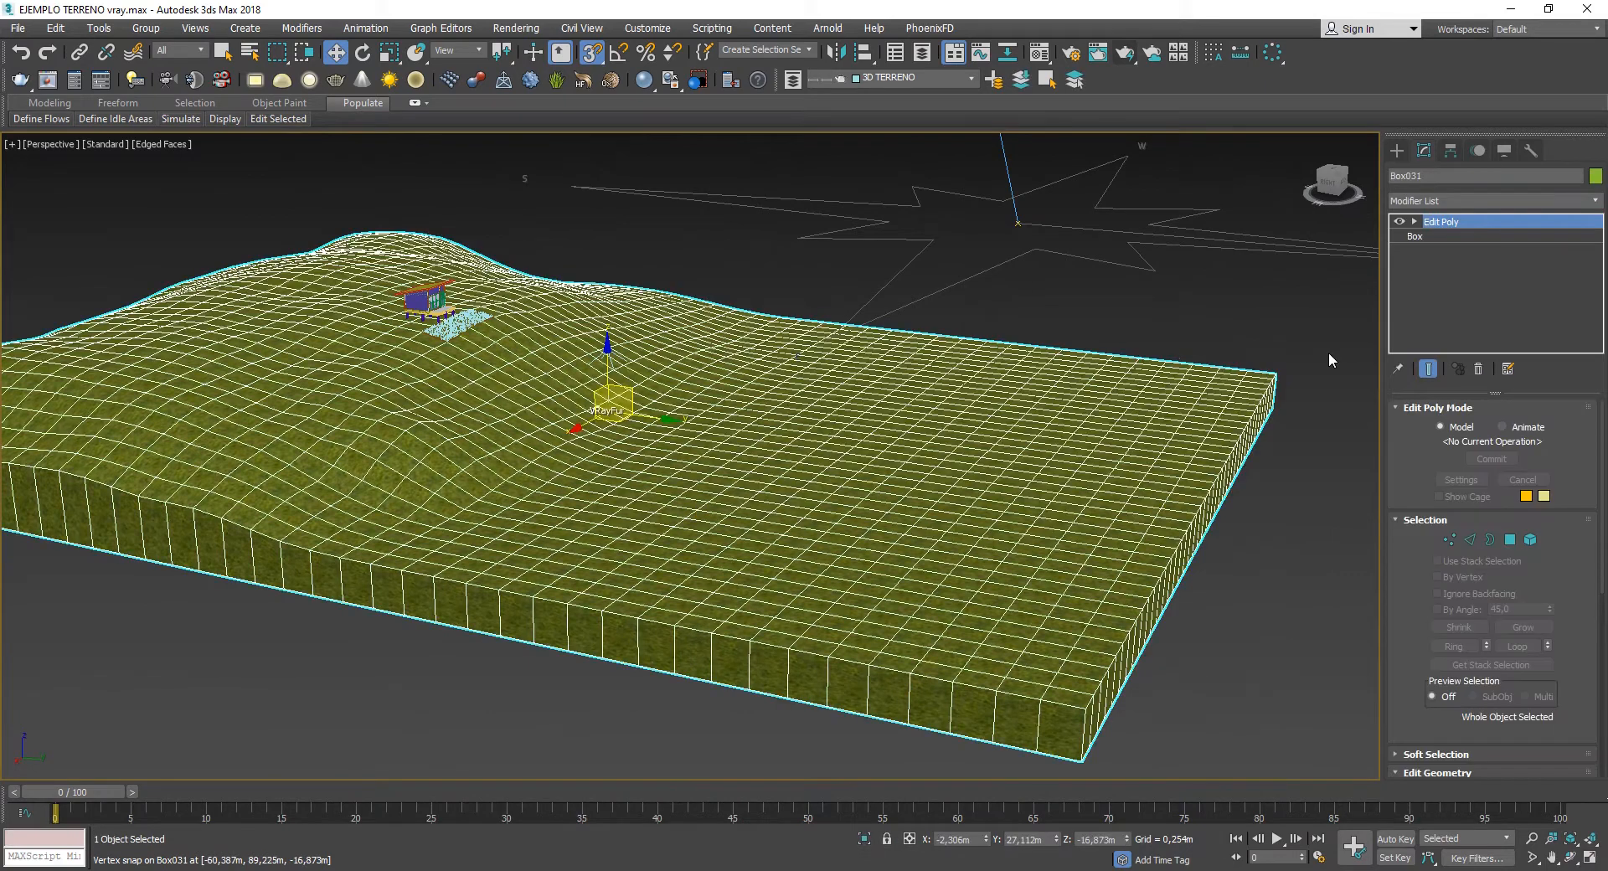
- Select one polygon on the terrain's flat half and enable soft selection with a 10,7 m falloff
click(1509, 539)
click(864, 453)
scroll(1477, 621, down, 3)
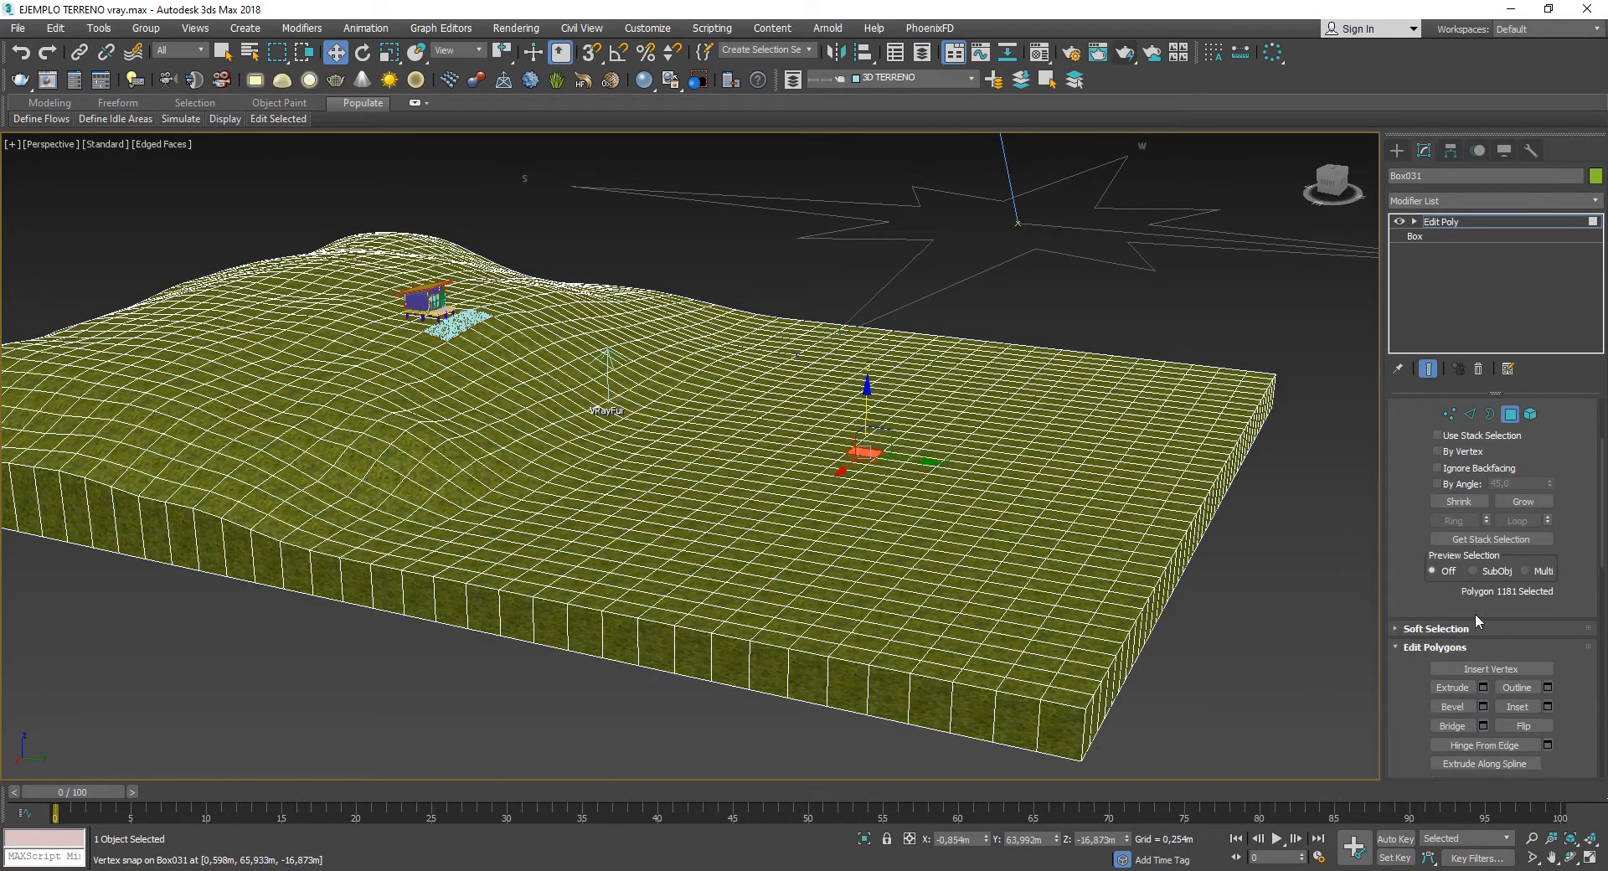
click(1433, 629)
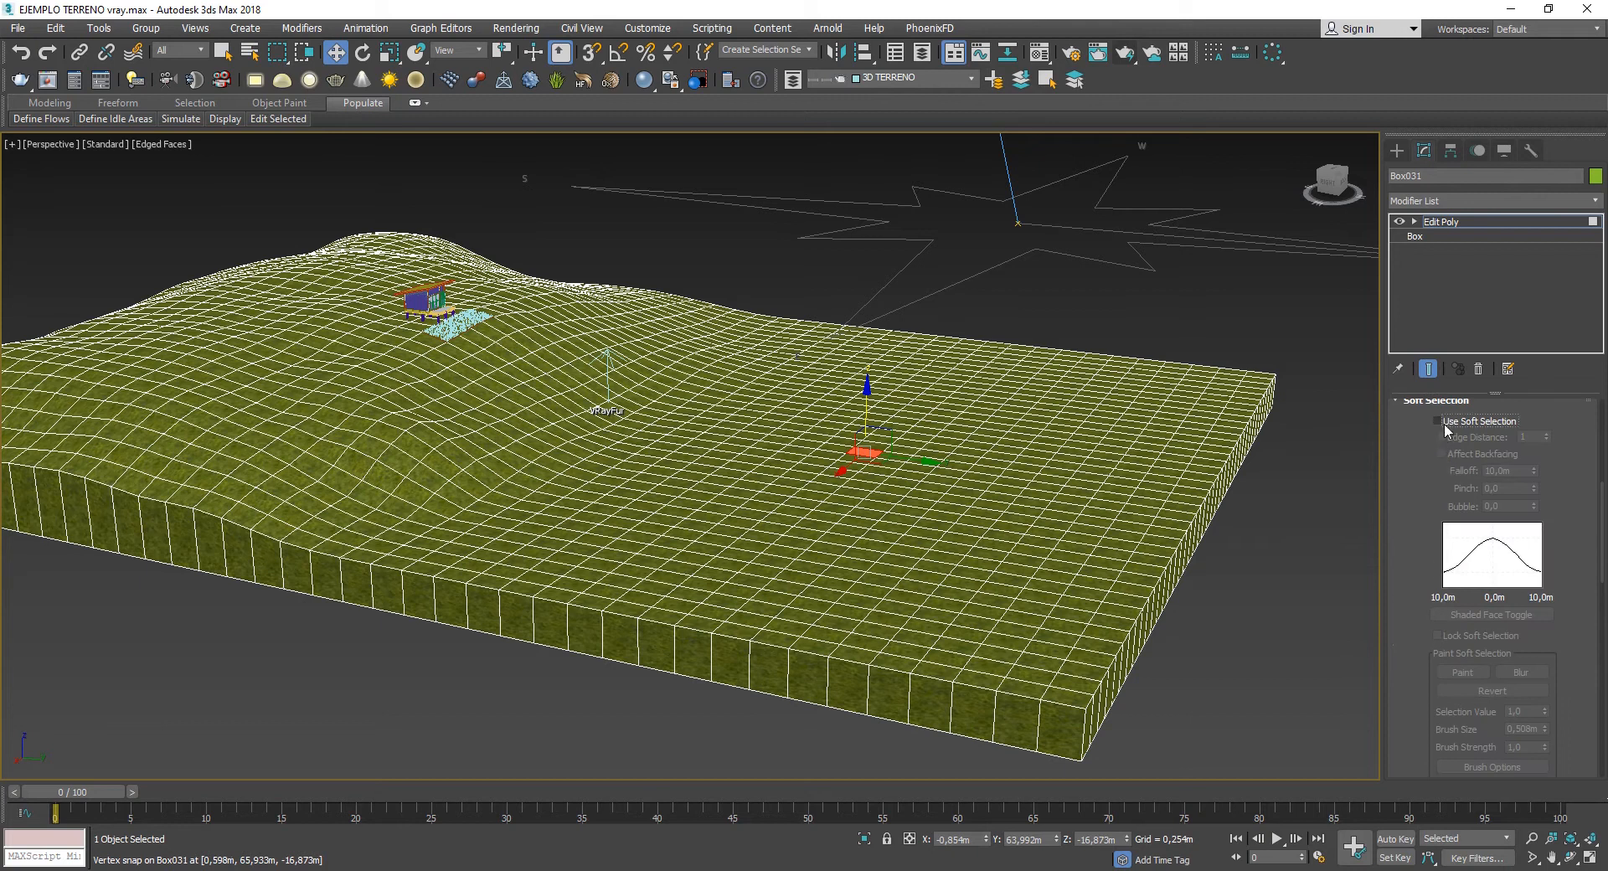
click(1438, 421)
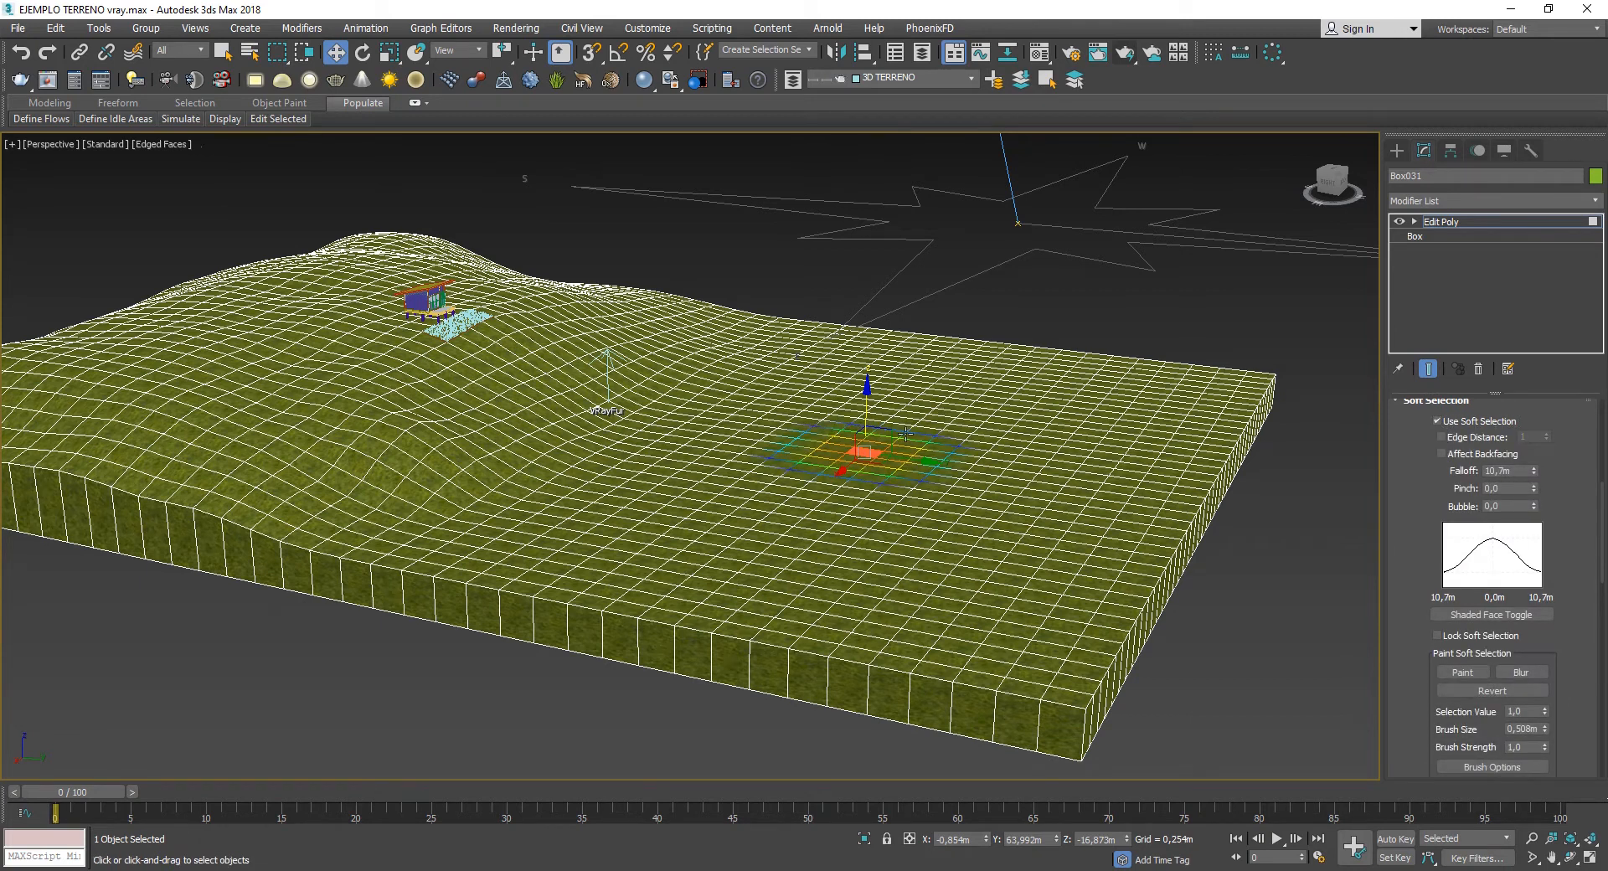
- Raise the soft-selected ground about 4 m into a mound, sink a hollow beside it, and leave polygon editing
scroll(905, 434, up, 3)
drag(795, 434, 789, 358)
scroll(733, 598, down, 4)
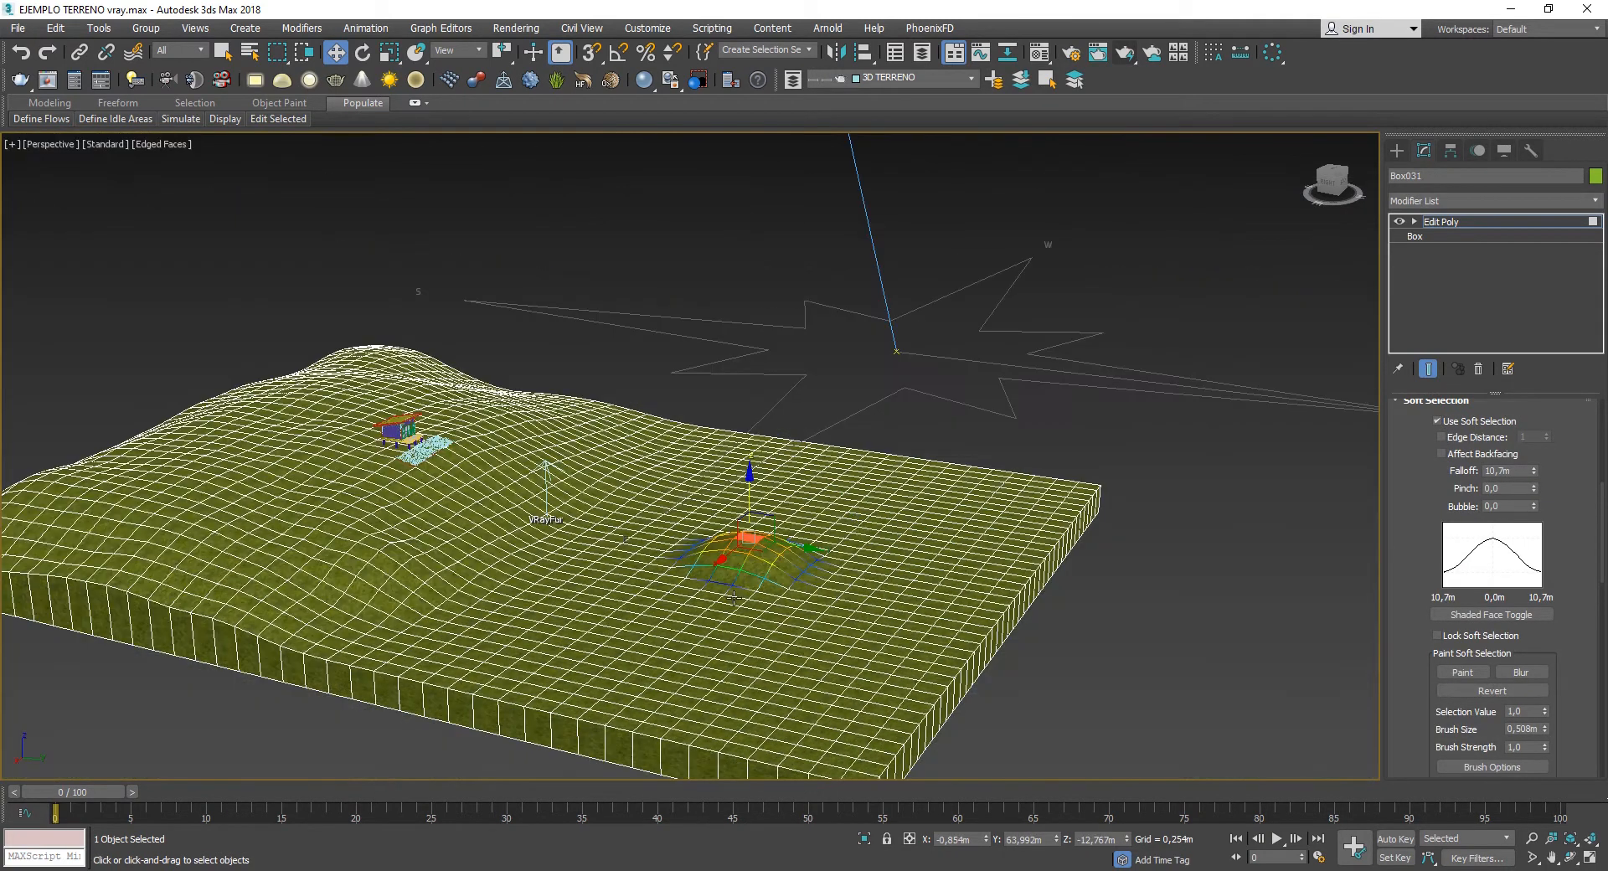
scroll(679, 552, up, 4)
drag(617, 492, 618, 536)
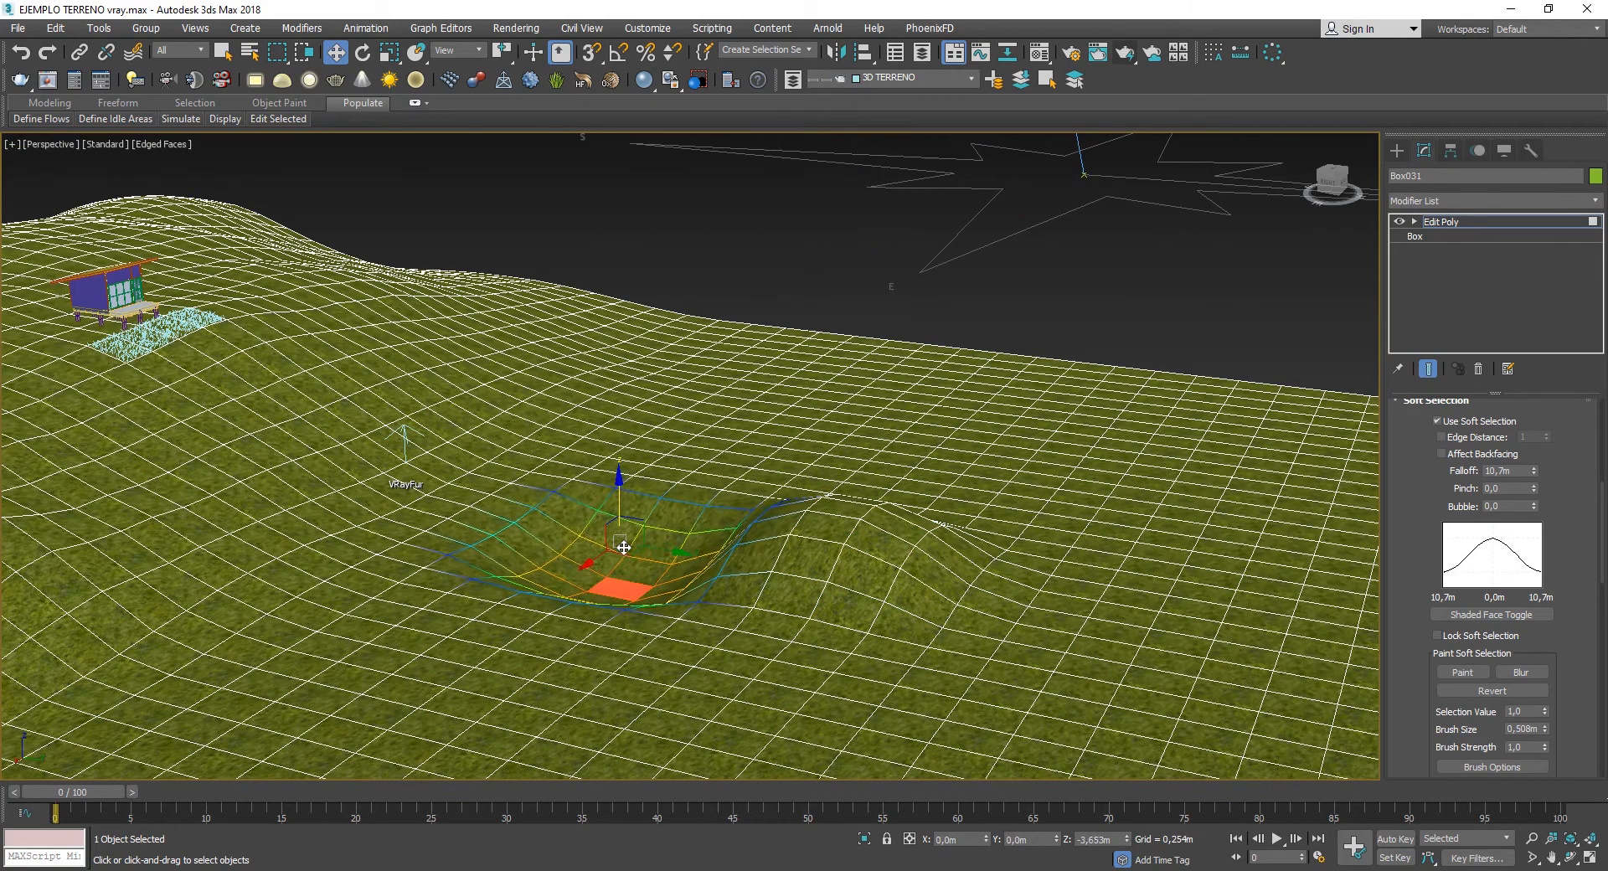
middle_drag(633, 600, 683, 533)
scroll(696, 501, down, 4)
click(1440, 221)
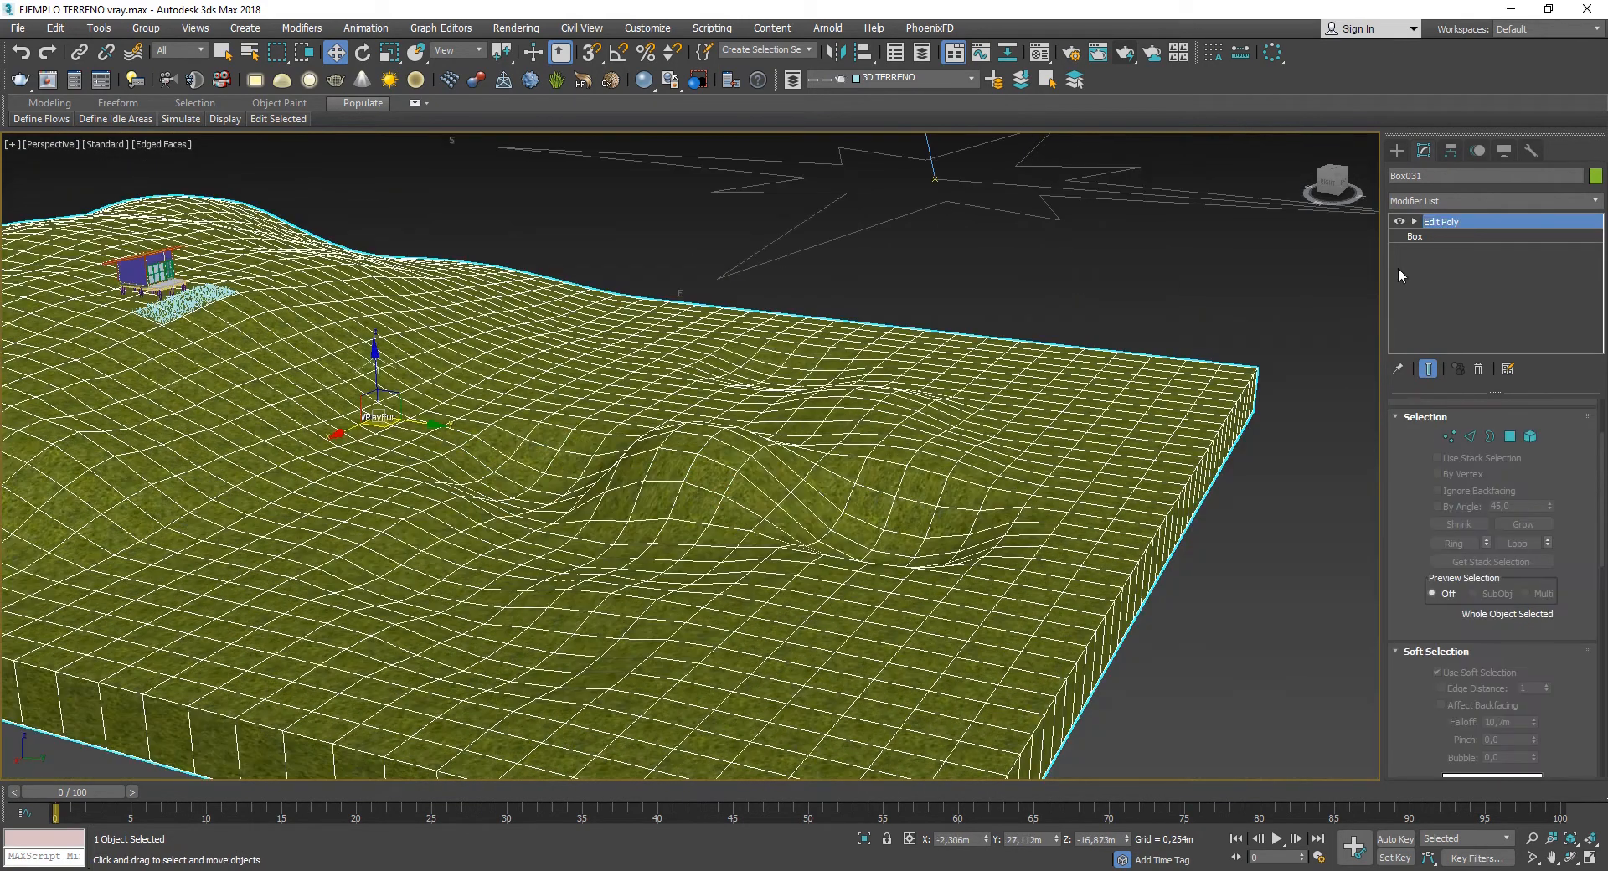
- Create a new layer named 3D AGUA, moving the selection to it, and clear the selection
click(998, 82)
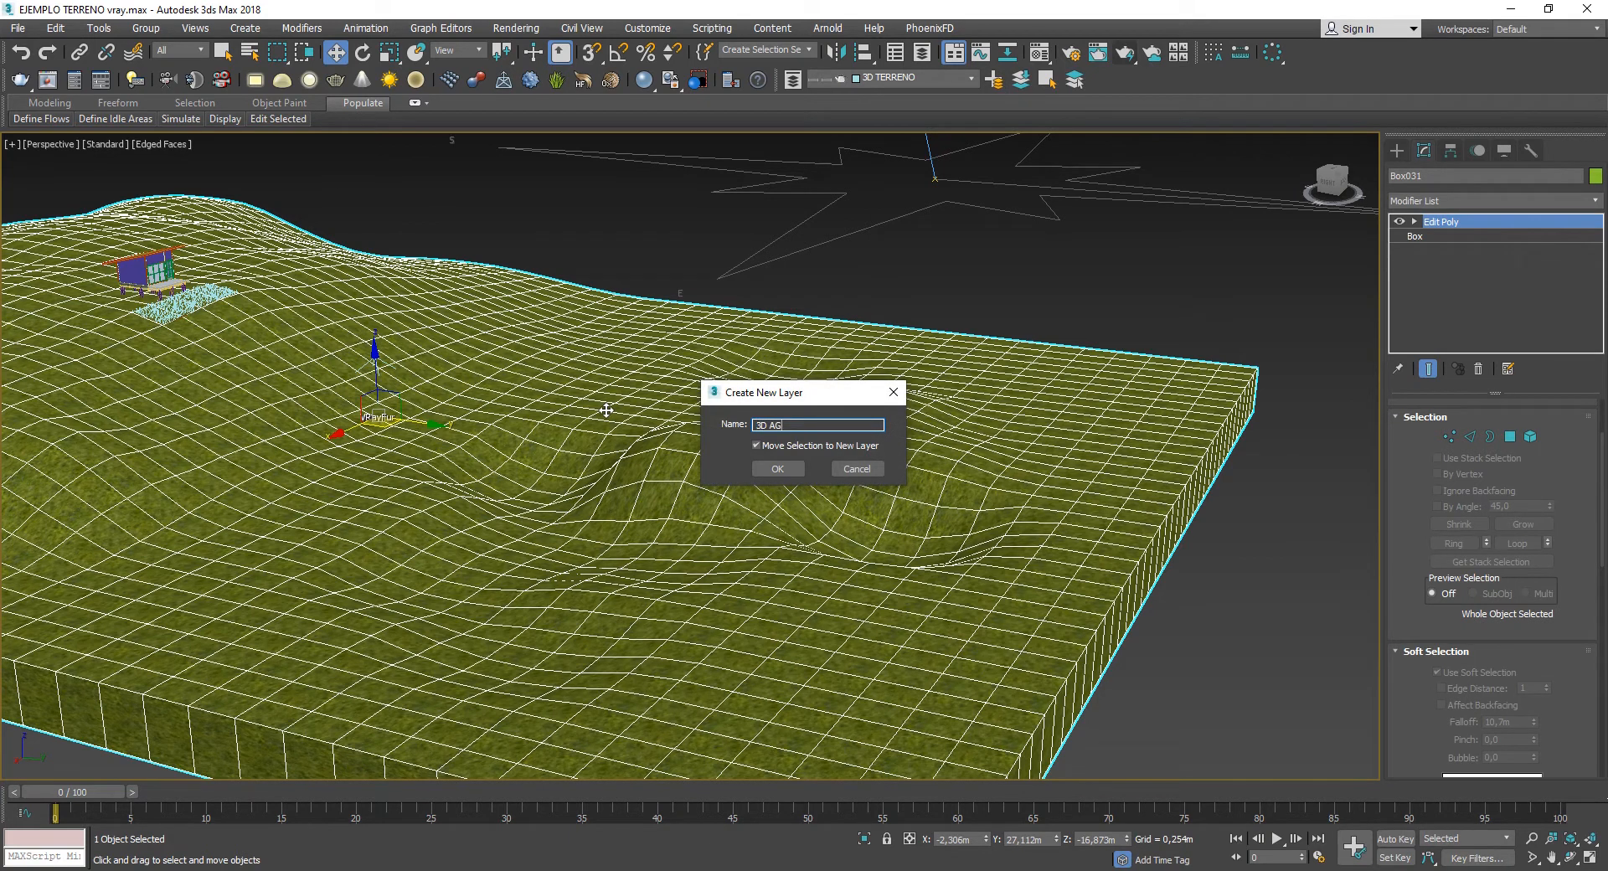
click(777, 468)
click(1352, 371)
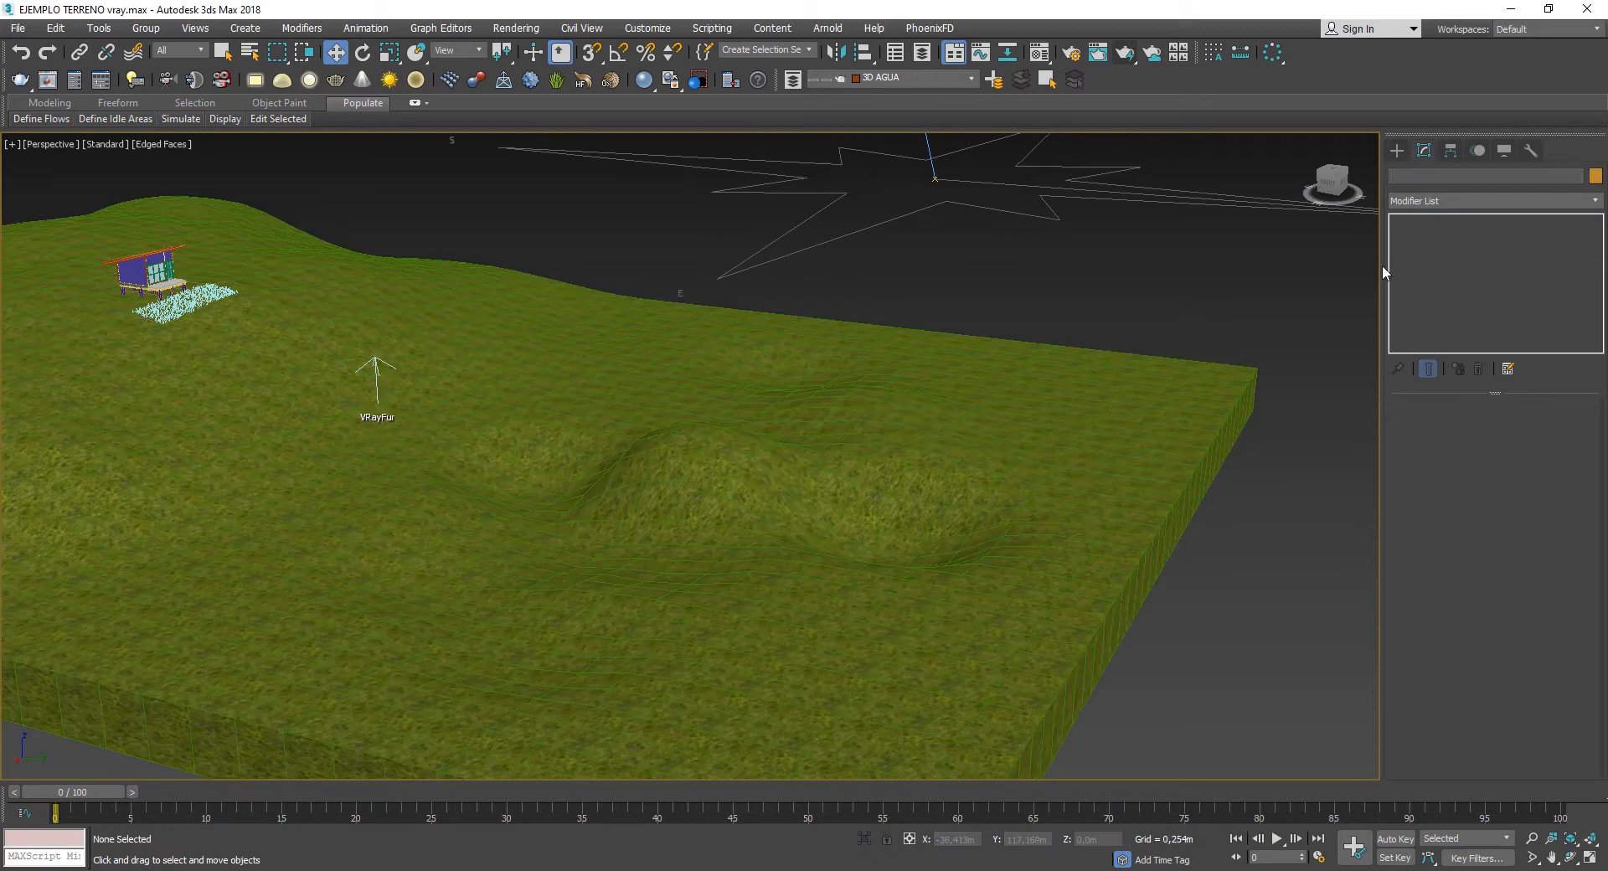
- Create a box about 88 by 119 m and 8,4 m thick over the terrain's flat half, and lower it about 15,8 m
click(1396, 150)
click(1398, 176)
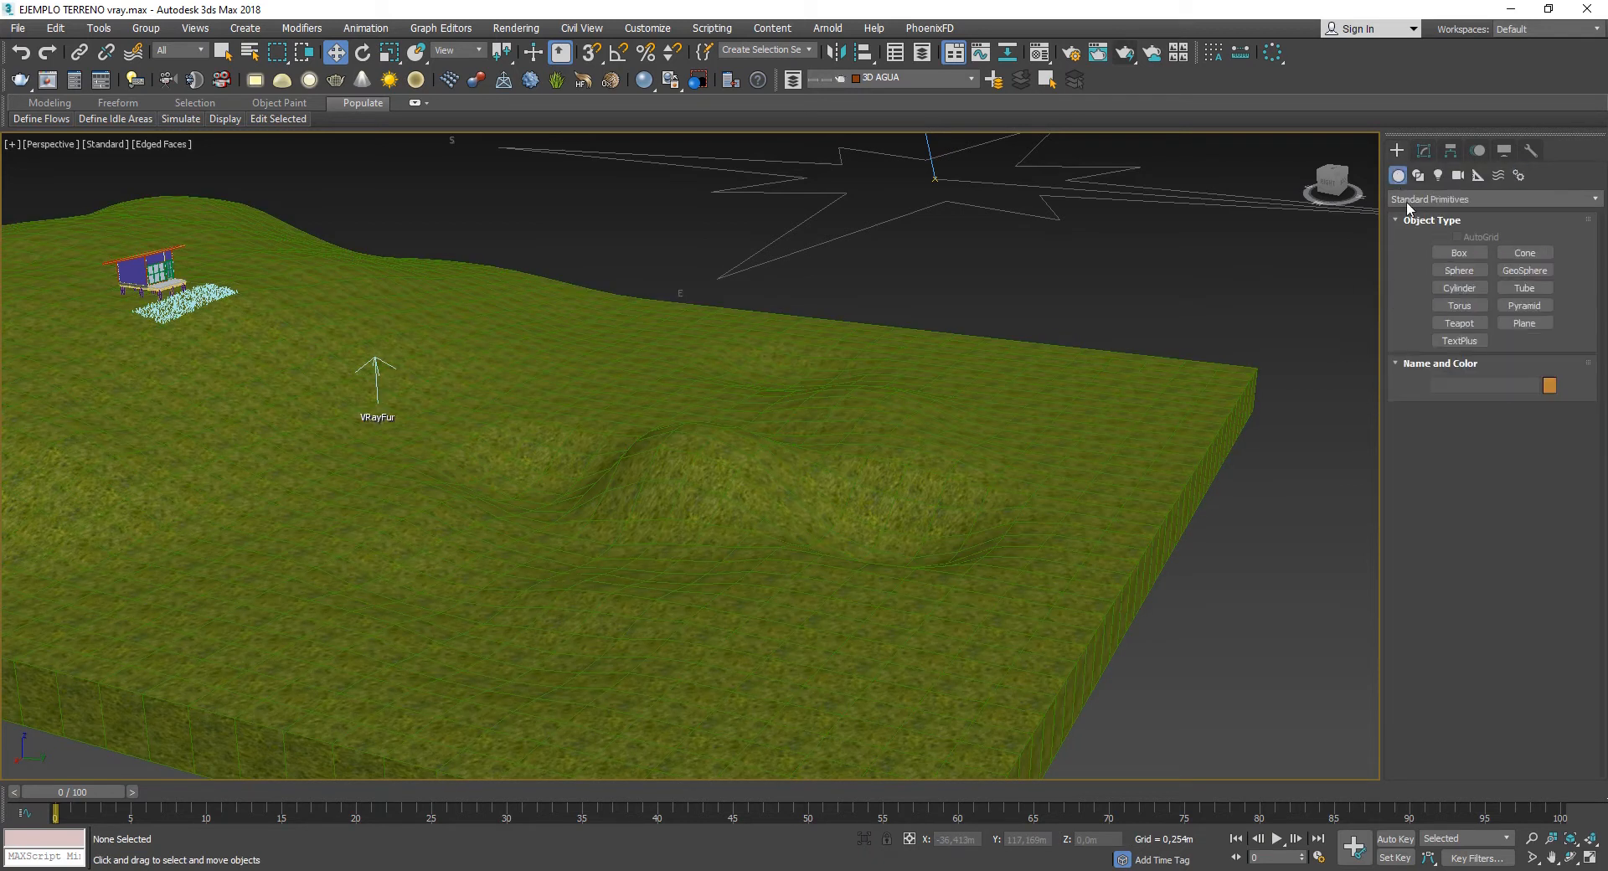
click(1458, 253)
scroll(951, 362, down, 5)
alt+middle_drag(951, 362, 1076, 251)
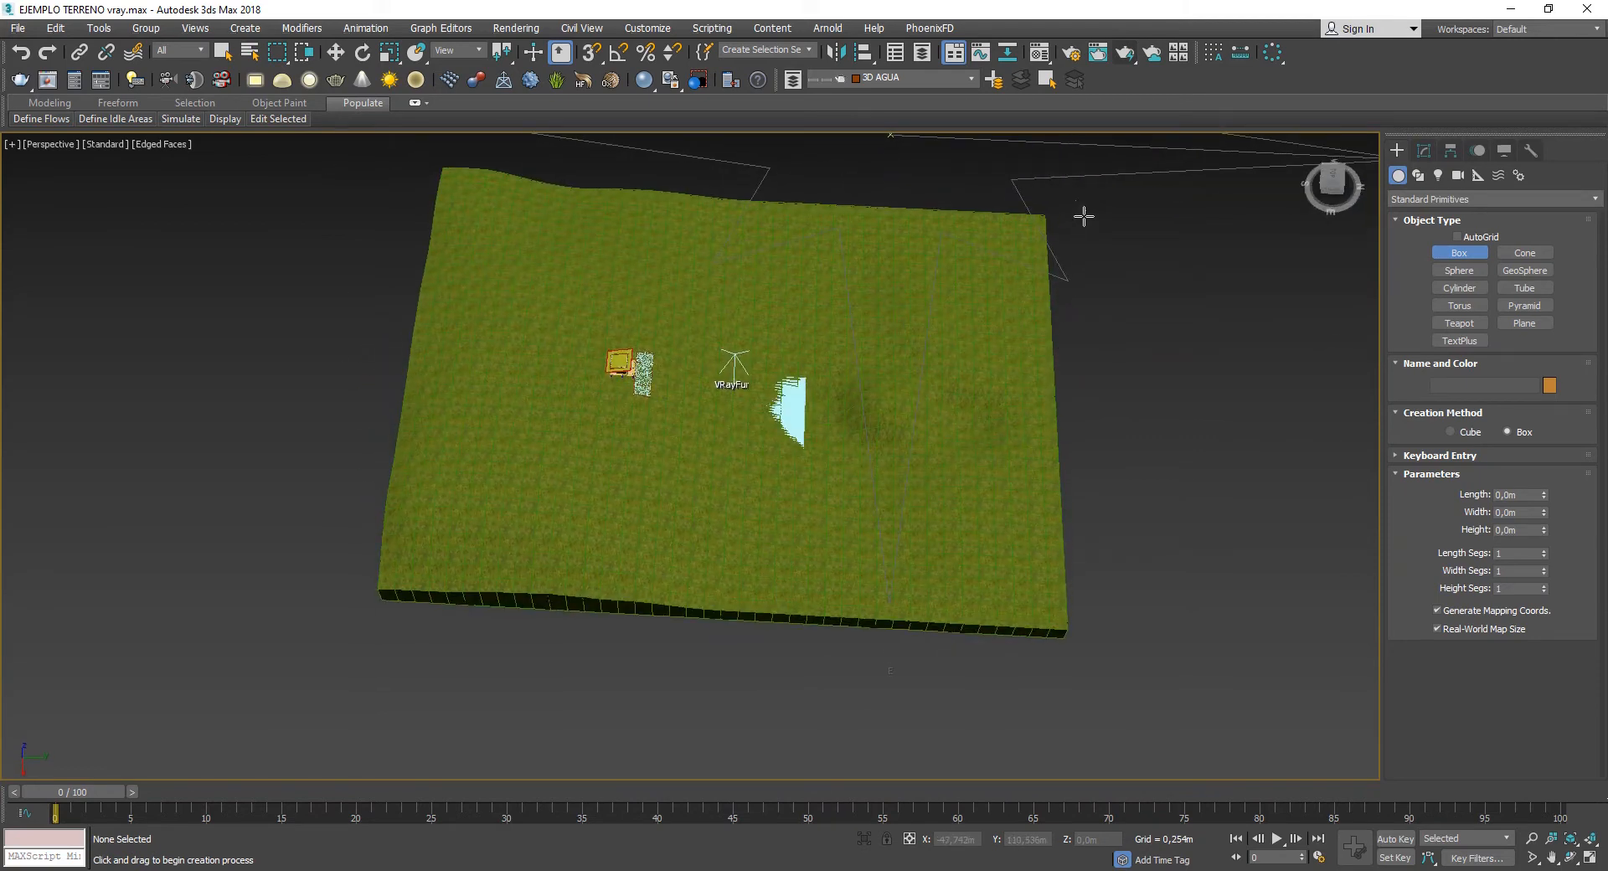
mouse_move(1079, 205)
mouse_down()
mouse_move(936, 653)
mouse_move(748, 666)
mouse_move(708, 661)
mouse_move(690, 628)
mouse_move(681, 650)
mouse_up()
mouse_move(682, 660)
alt+middle_down()
mouse_move(721, 650)
mouse_move(713, 582)
mouse_move(739, 567)
alt+middle_up()
key(w)
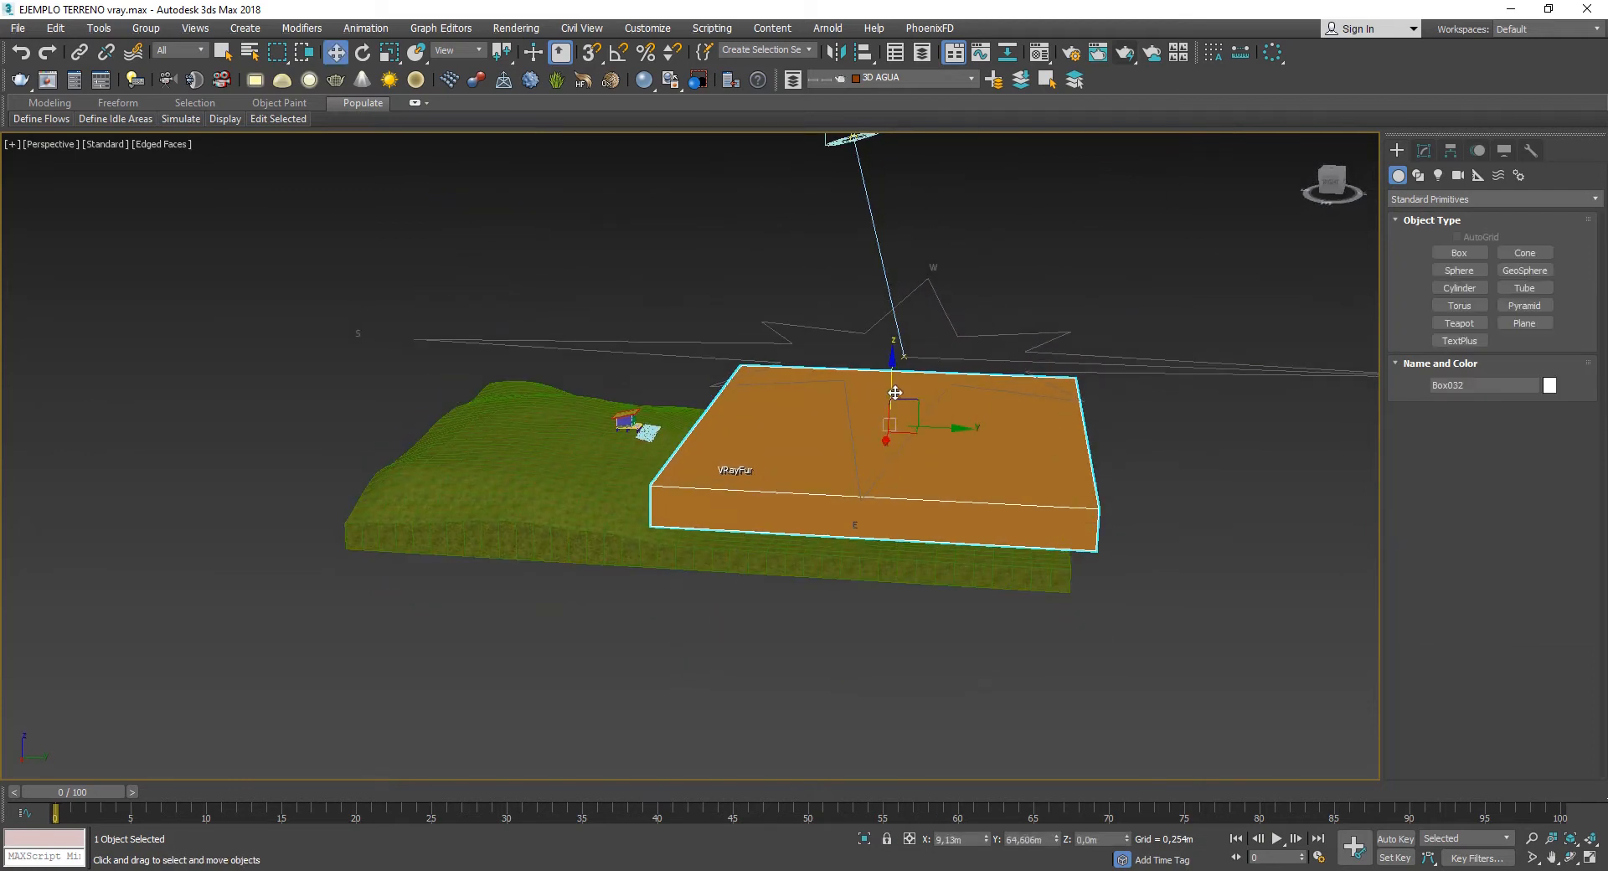
drag(895, 393, 901, 459)
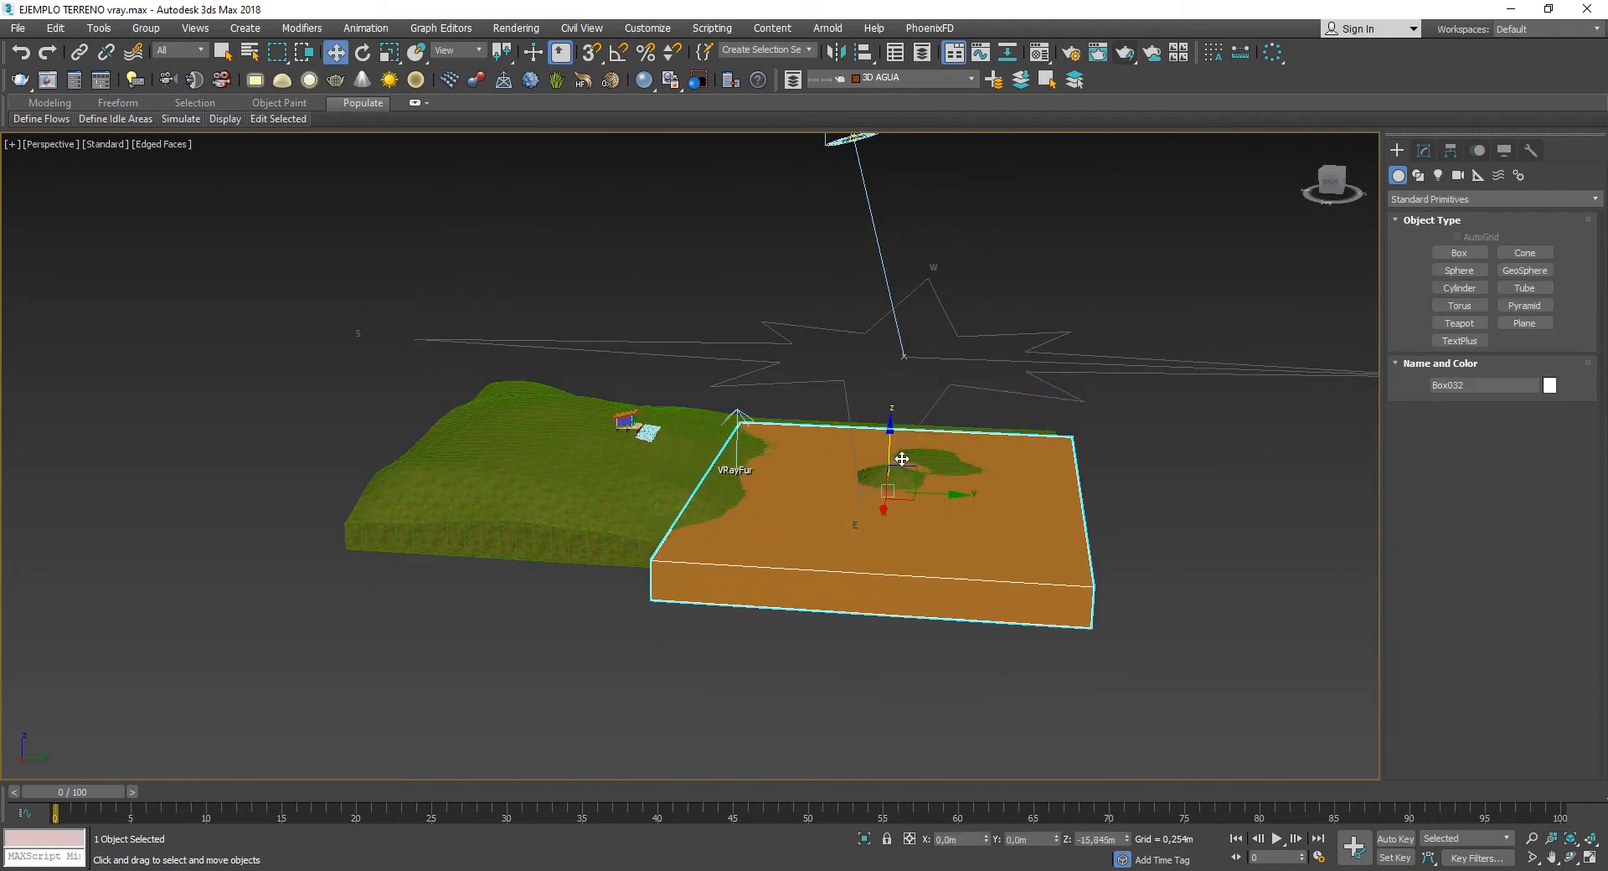
alt+middle_drag(902, 459, 912, 252)
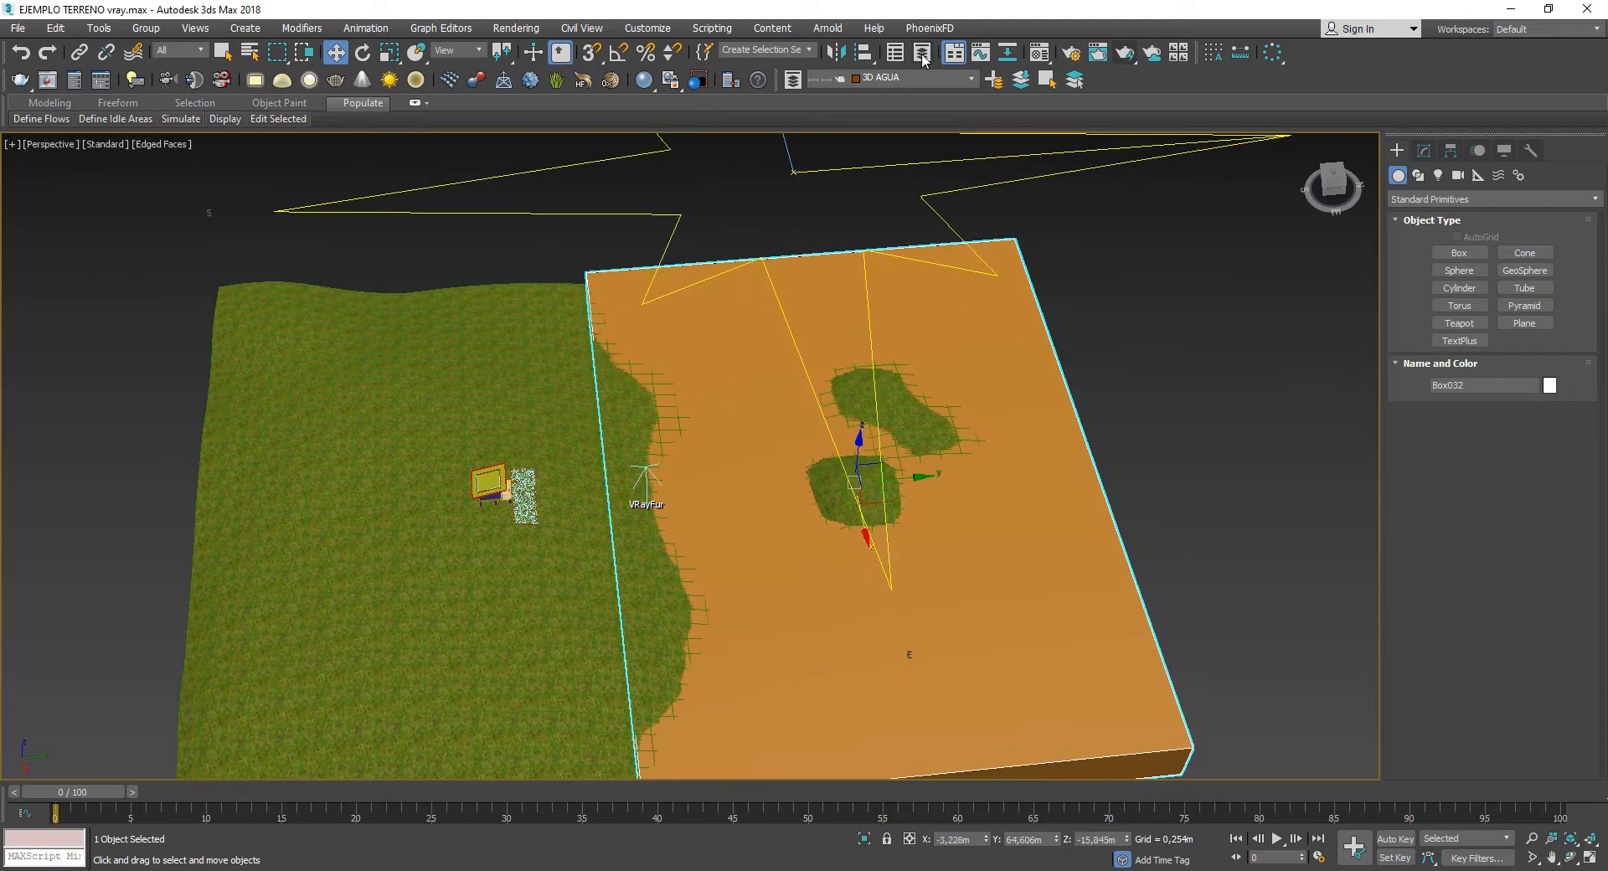
- Change the new box's object color to dark blue to represent water, and deselect it
click(896, 78)
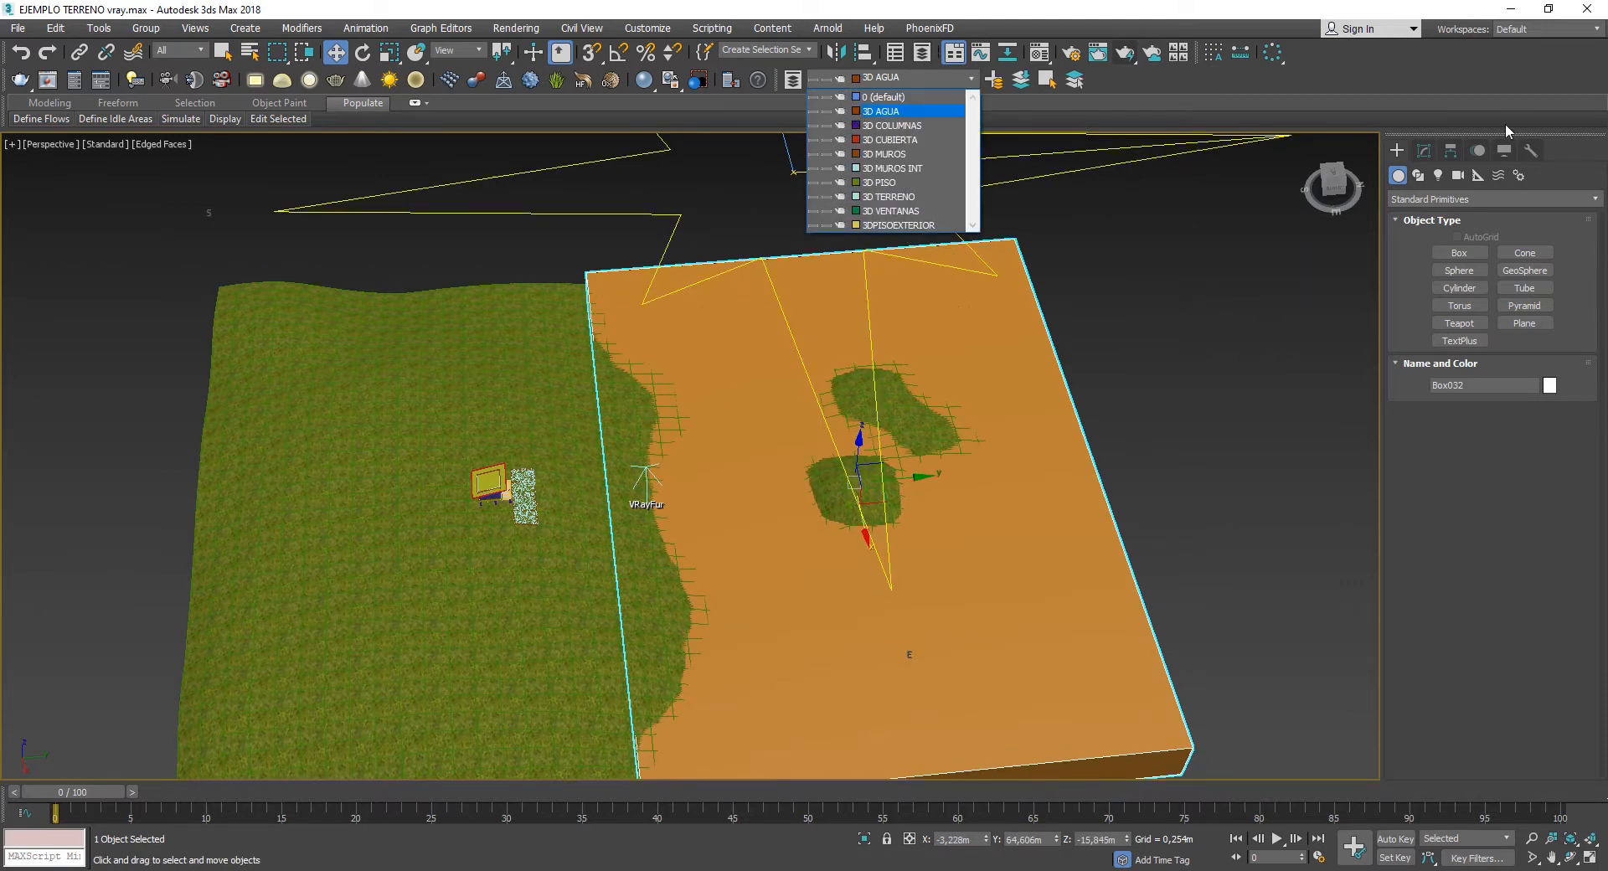
click(1424, 151)
click(1424, 151)
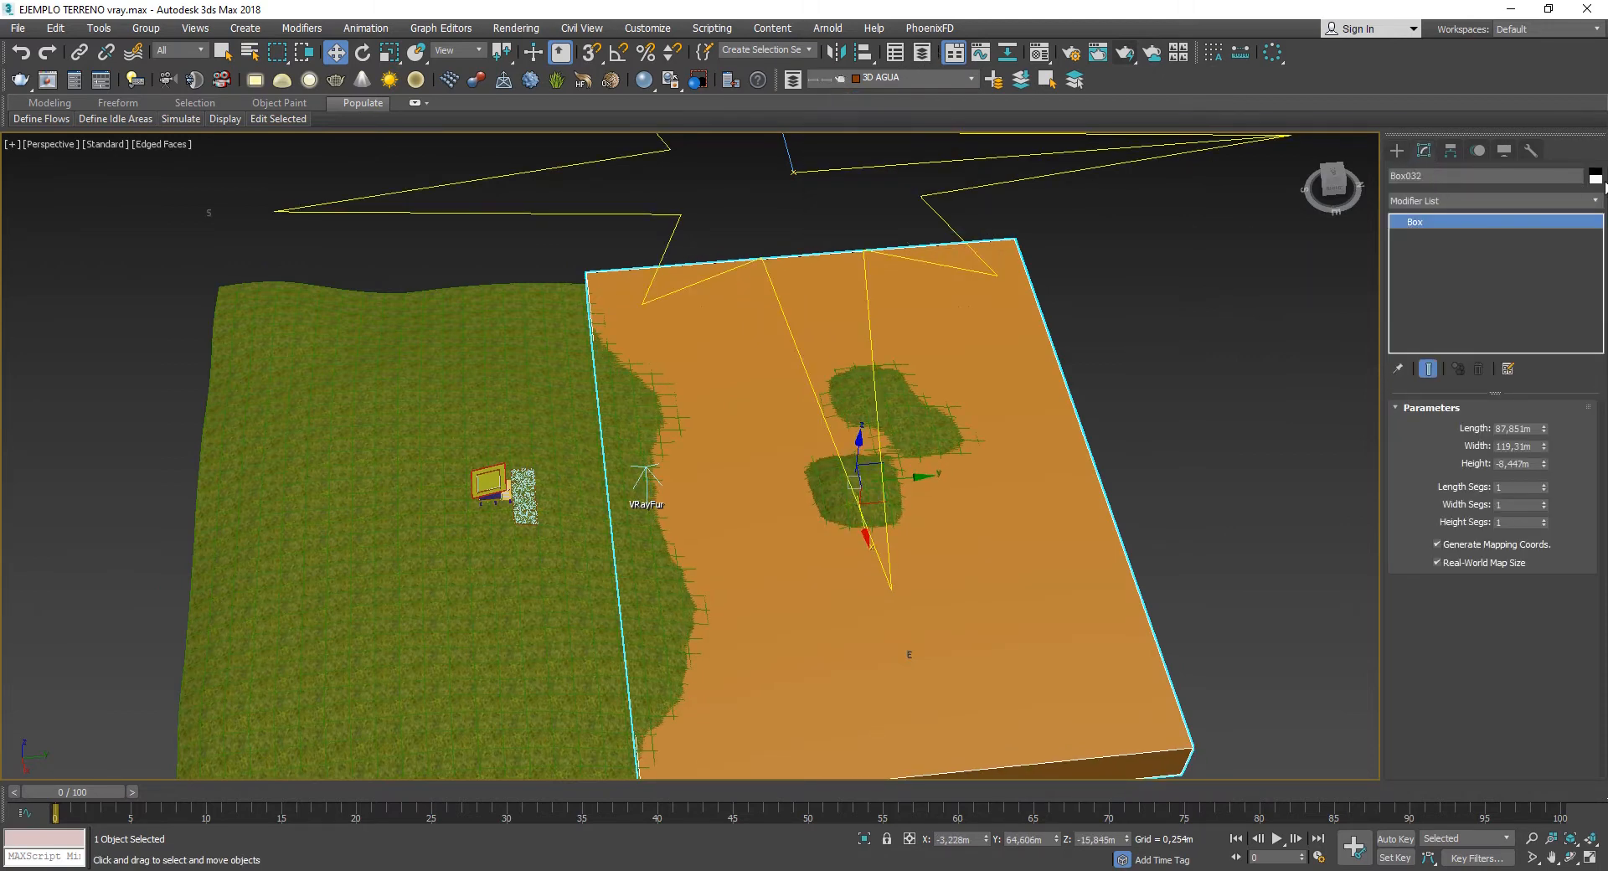
click(1593, 176)
click(700, 309)
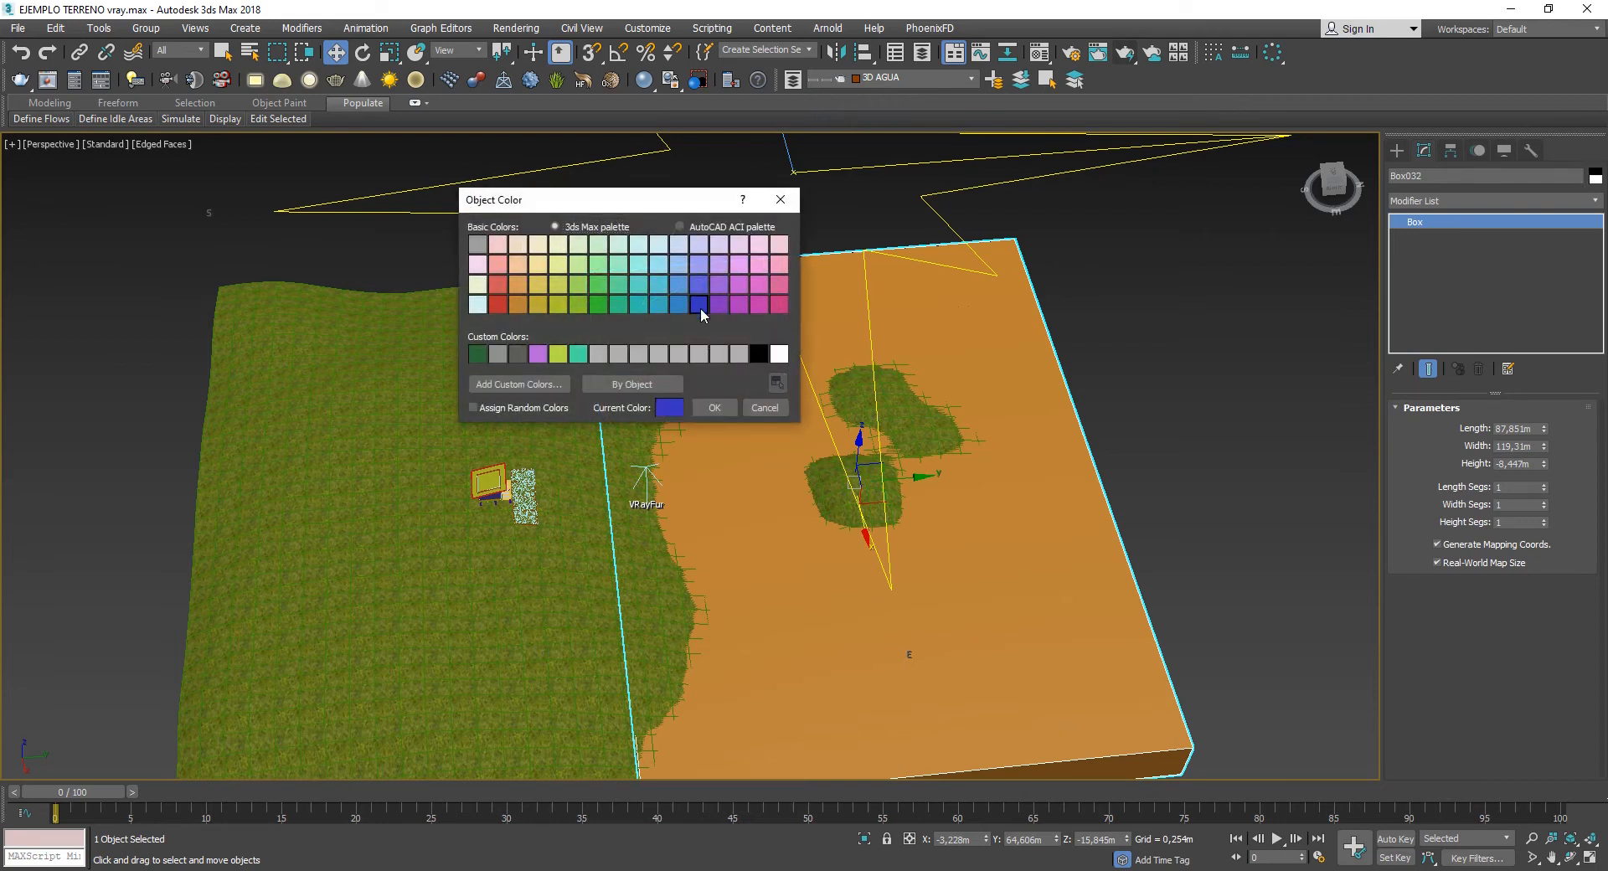
click(726, 410)
click(1161, 575)
alt+middle_drag(1161, 576, 1032, 533)
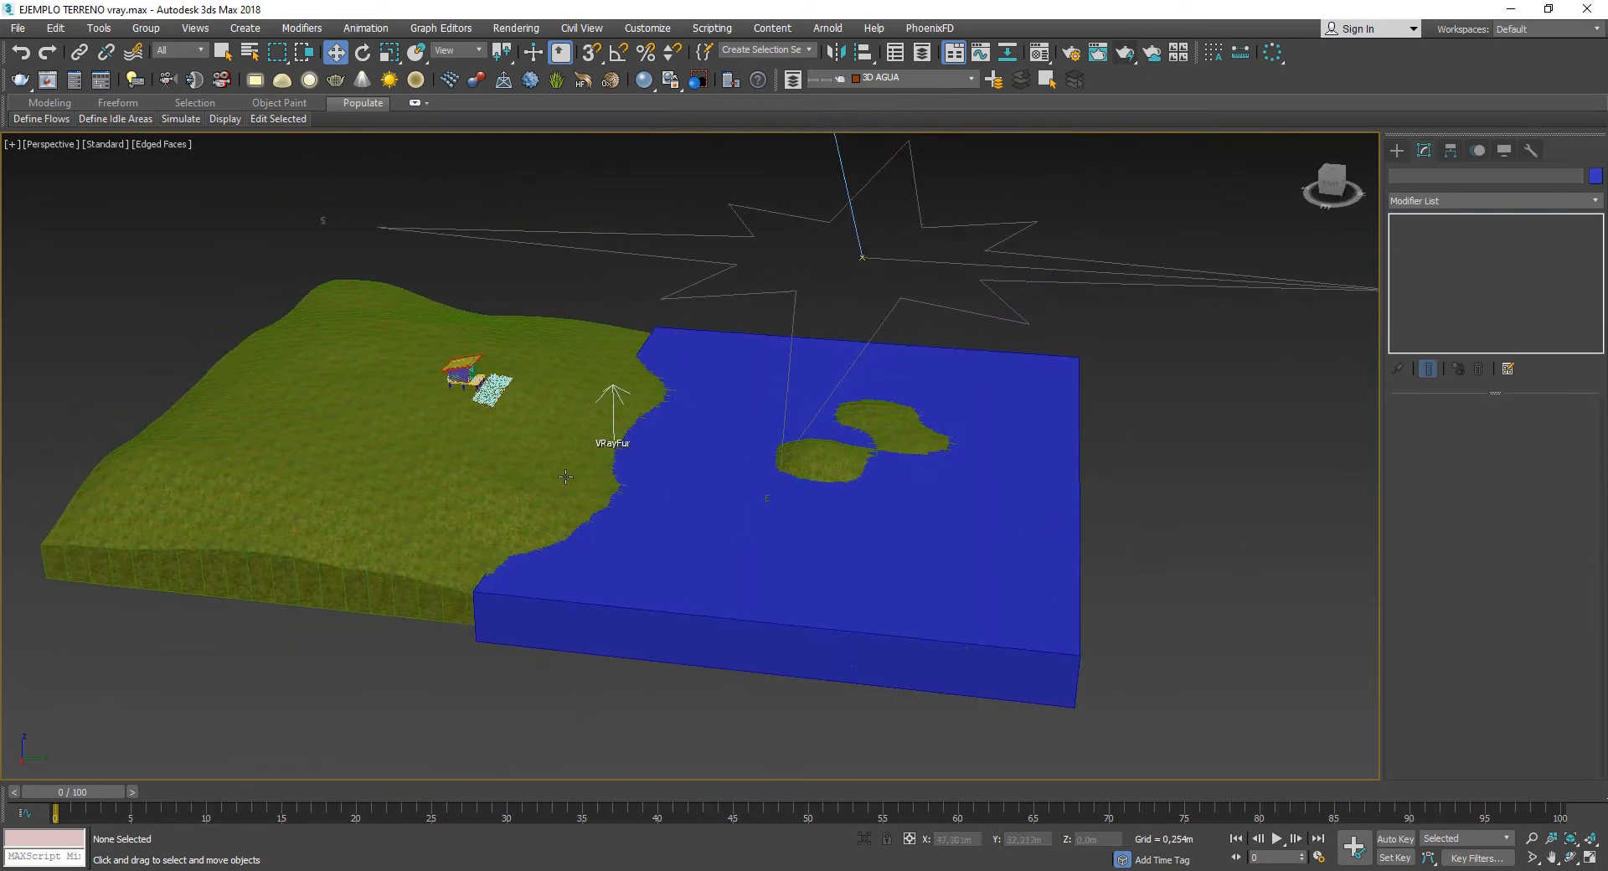
- Lower the blue water box slightly further so that it fills only the terrain's hollows
scroll(885, 496, up, 4)
scroll(792, 427, down, 6)
click(567, 448)
scroll(567, 448, up, 3)
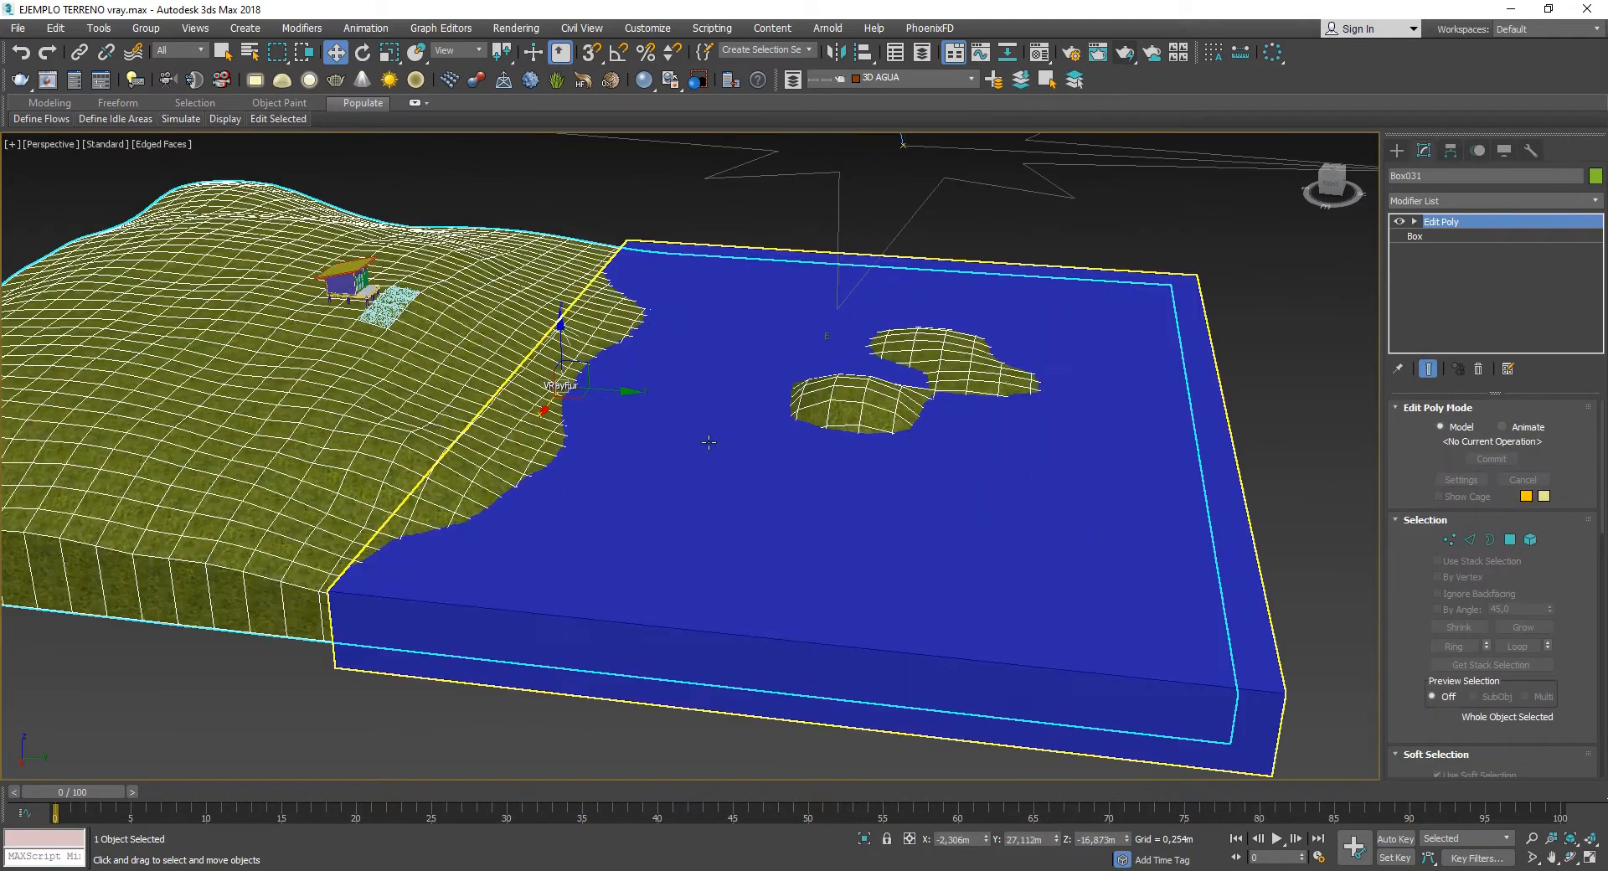
click(751, 360)
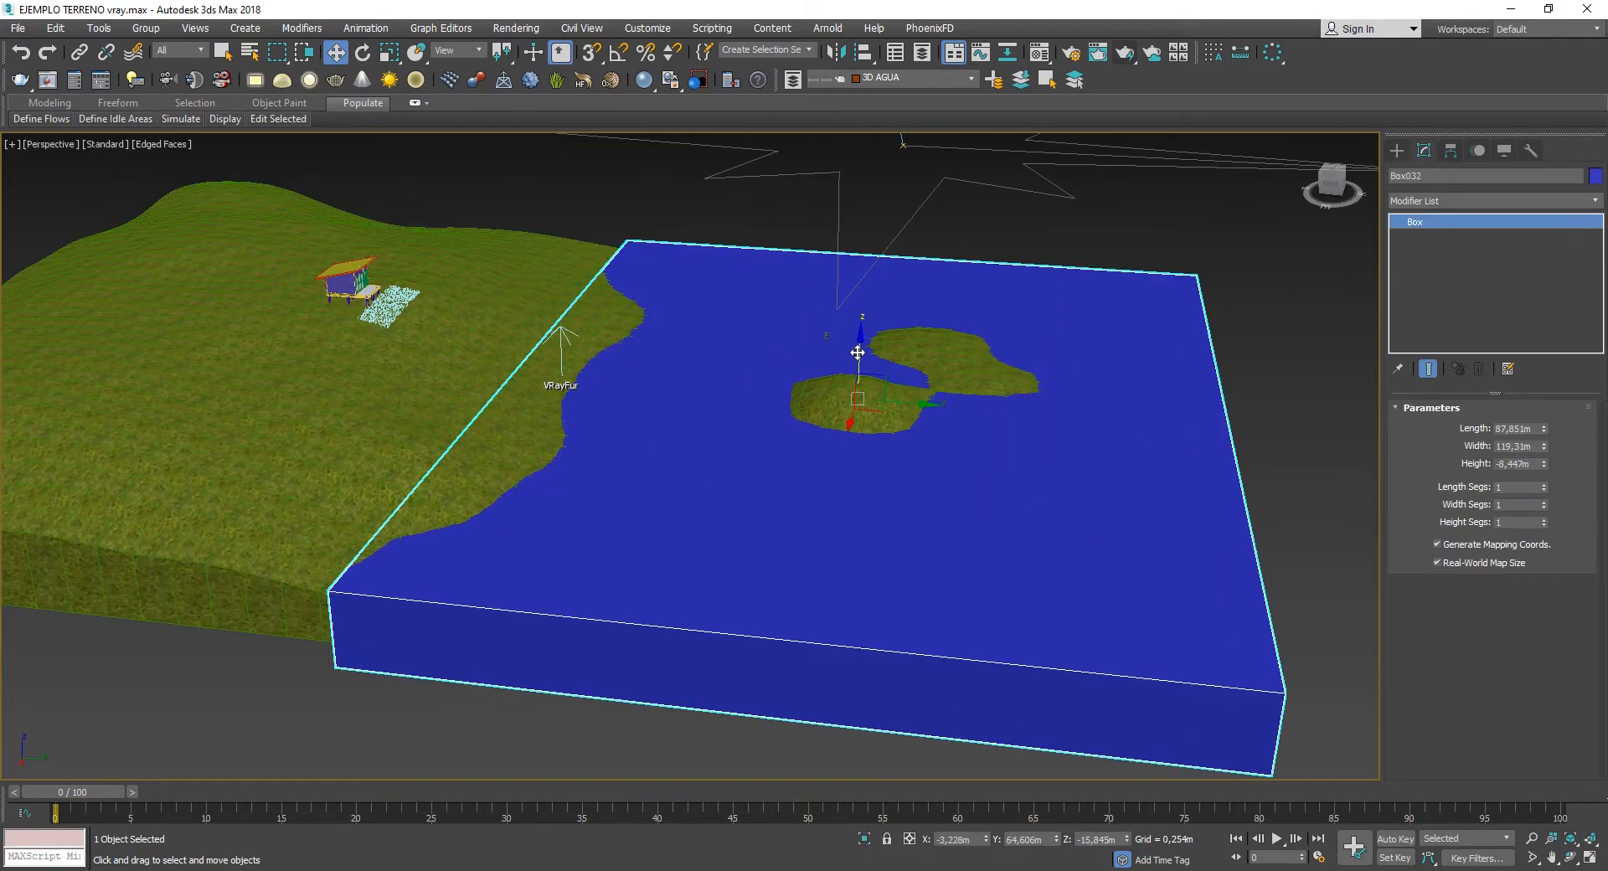
drag(857, 352, 855, 360)
- Resume polygon editing on the terrain and raise the soft-selected ground behind the main pond into a mound
click(458, 402)
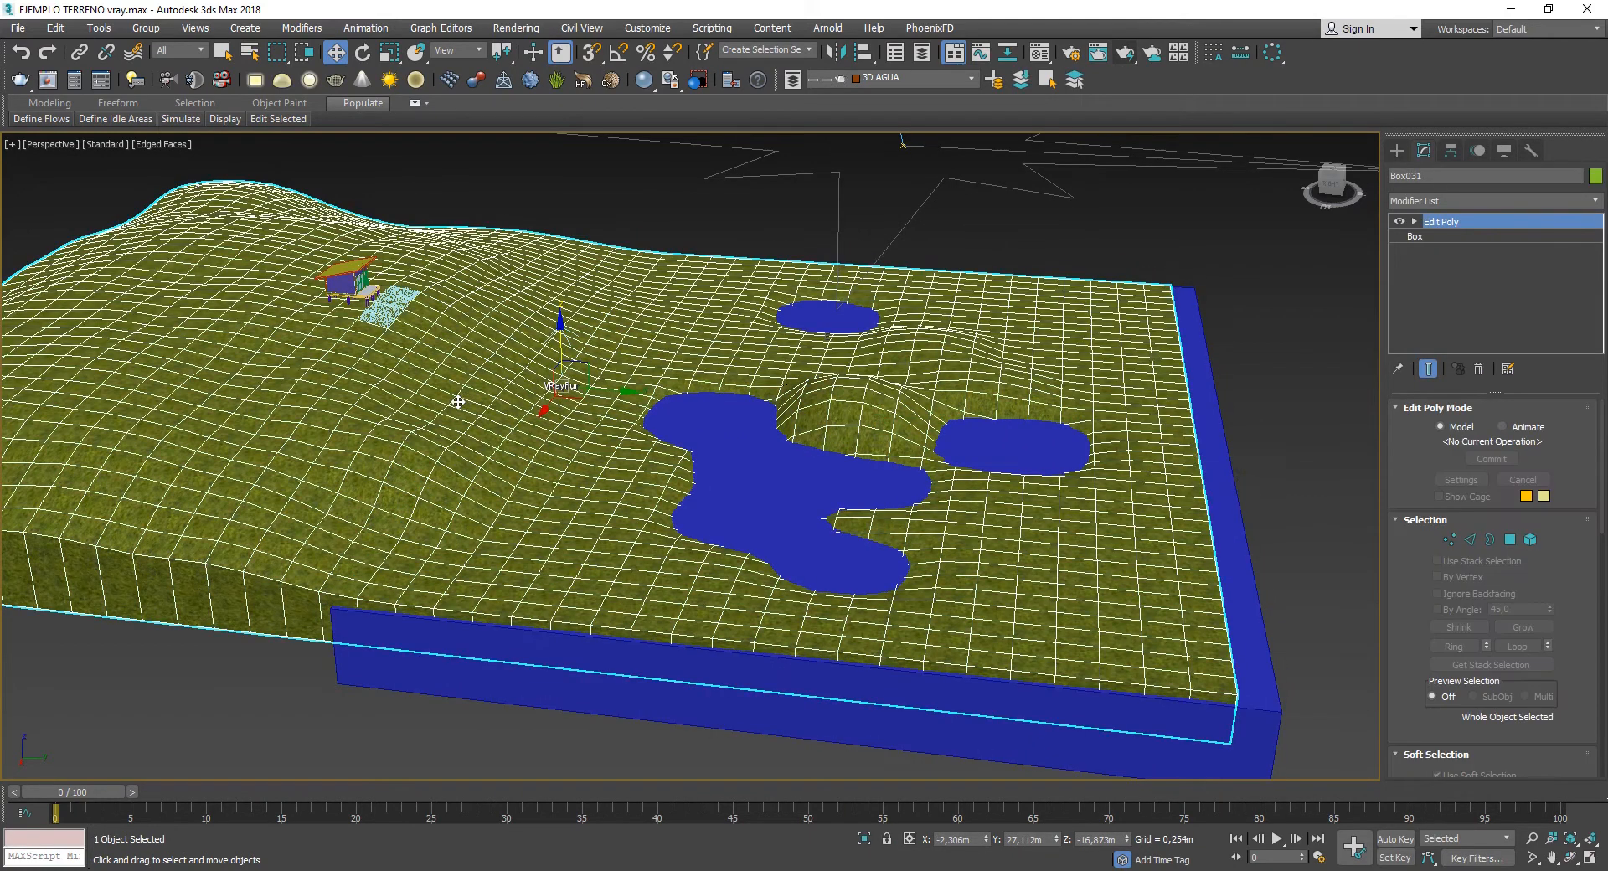
click(1510, 540)
click(718, 358)
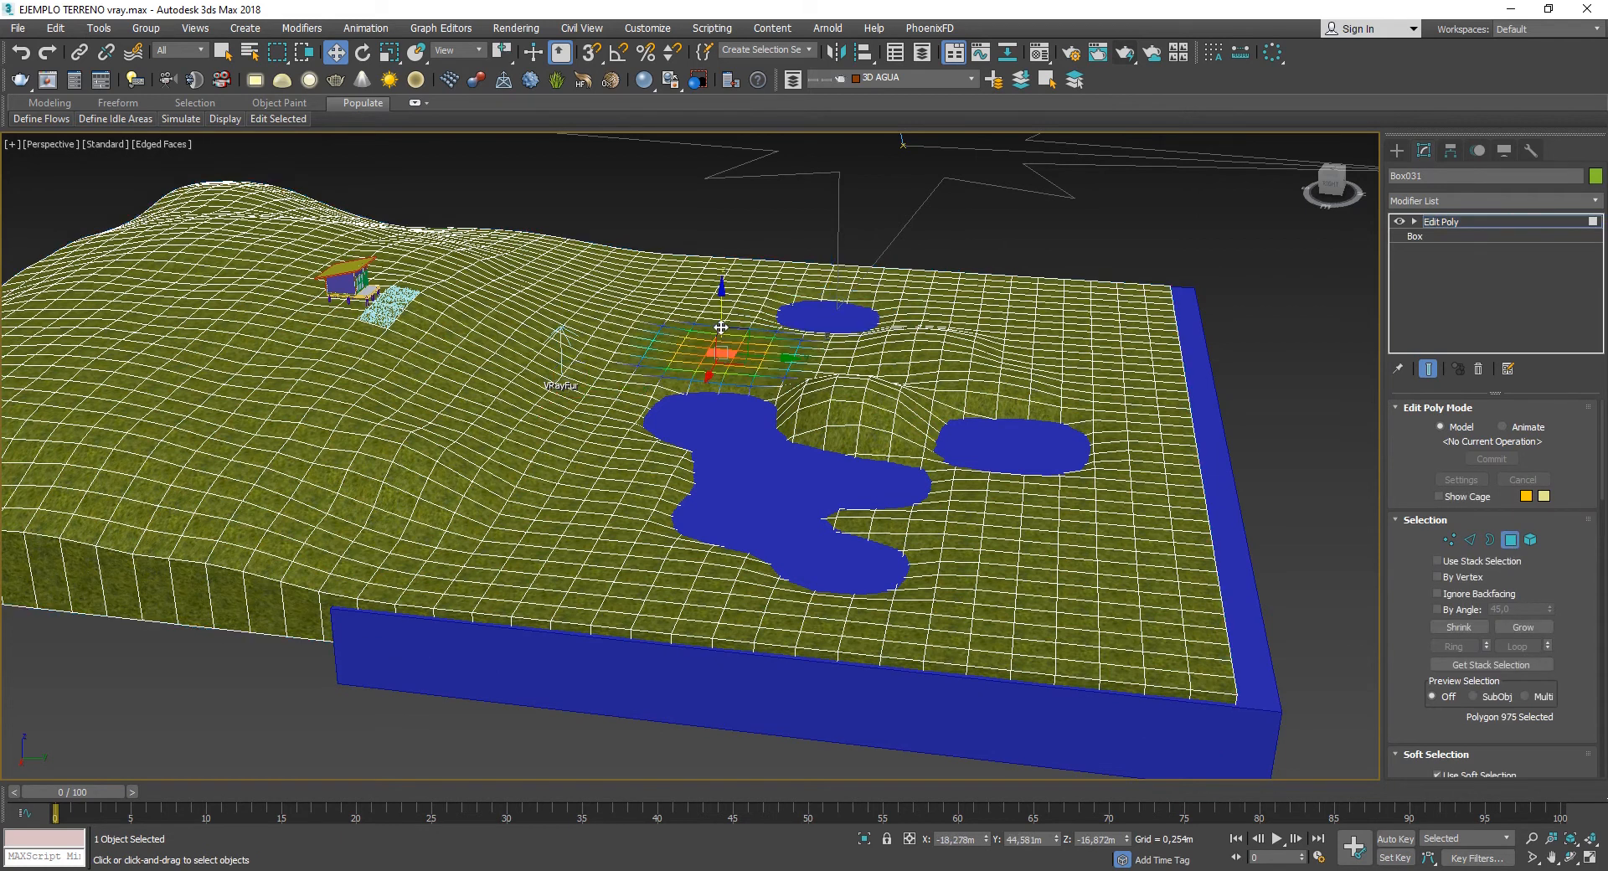
drag(718, 344, 721, 310)
- Sink the ground on the house side of the main pond at several polygons to extend the water there
click(639, 445)
drag(639, 412, 624, 497)
click(636, 521)
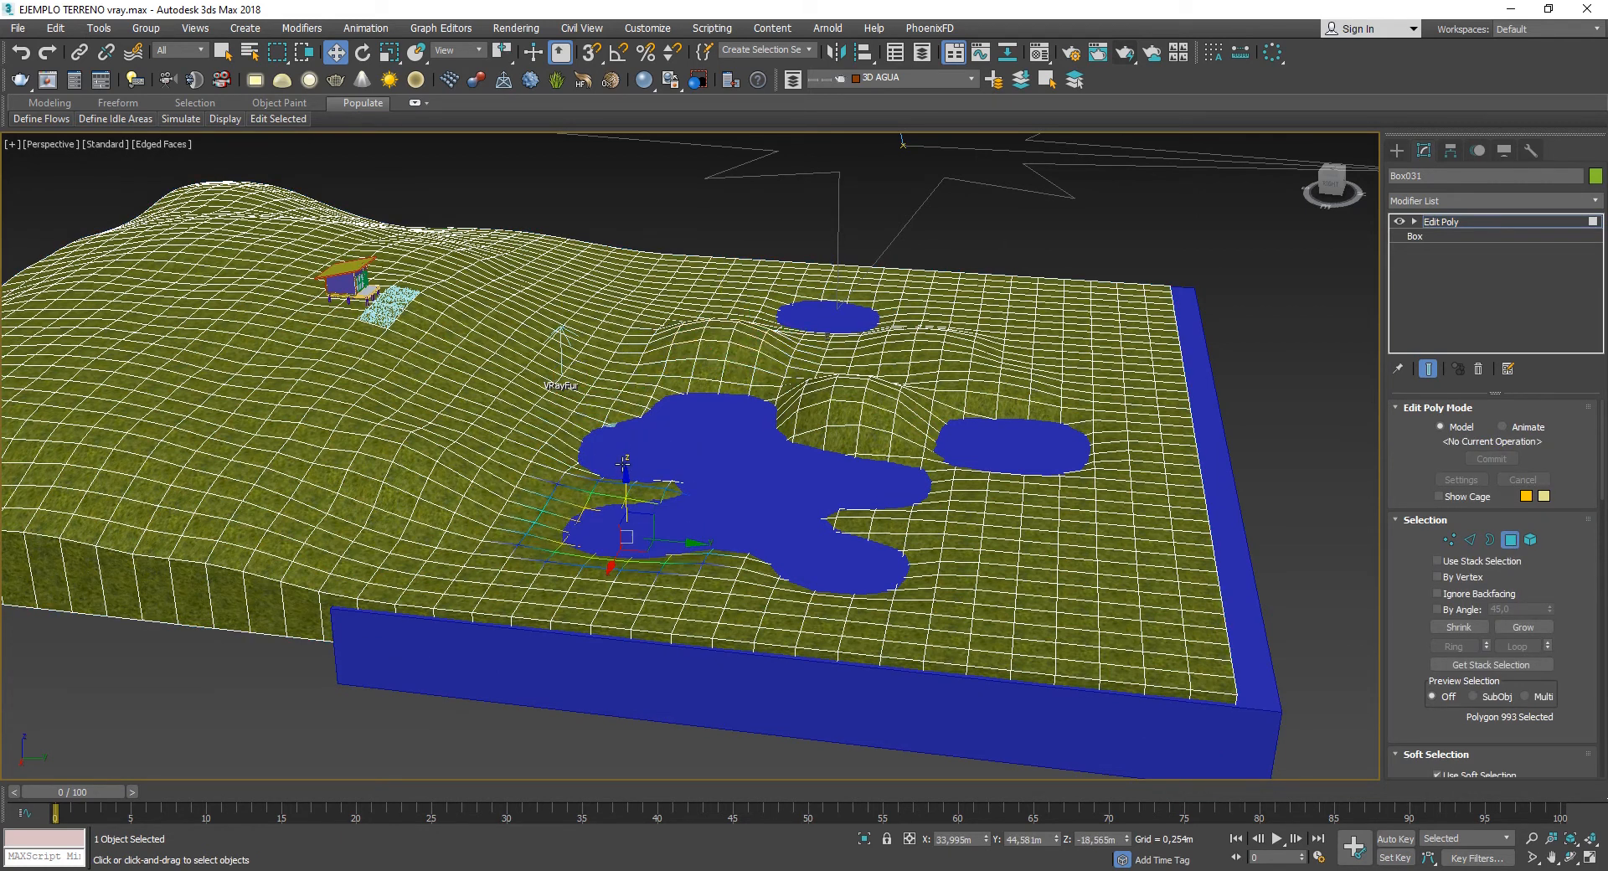
click(637, 466)
drag(636, 437, 644, 483)
click(655, 492)
- Lower the mound slopes around the main pond and the ground toward the neighbouring pond to widen the water area
click(804, 417)
drag(813, 385, 819, 406)
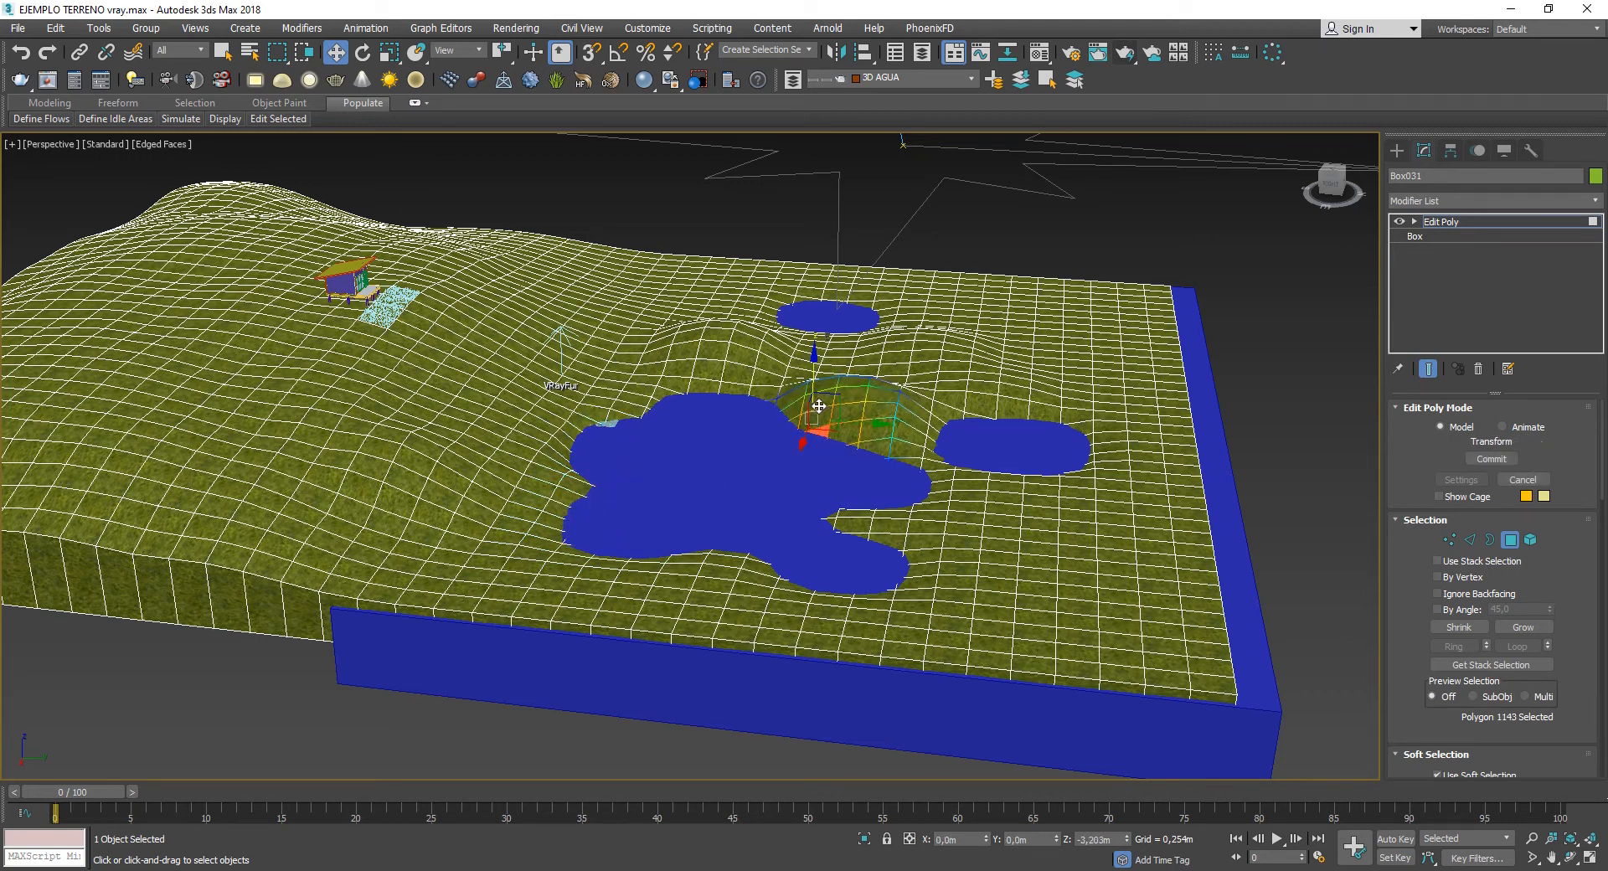
click(937, 390)
drag(949, 365, 882, 394)
click(866, 405)
click(745, 358)
drag(741, 330, 742, 346)
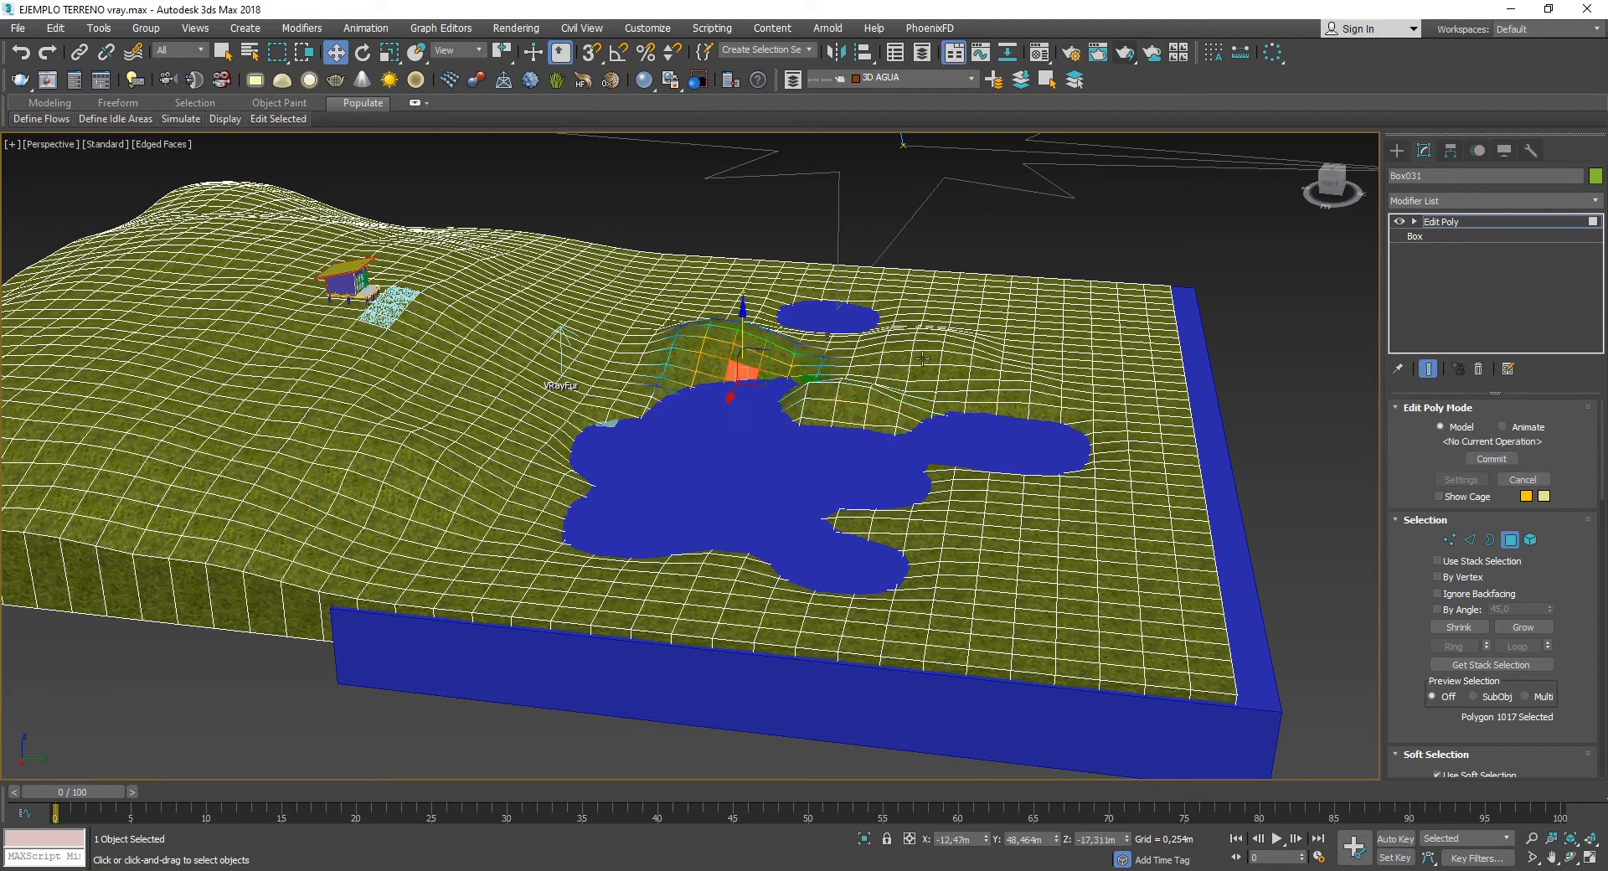
- Raise the soft-selected terrain behind the main pond into a longer ridge and finish polygon editing
click(926, 360)
drag(930, 341, 1027, 292)
click(1016, 339)
click(1514, 540)
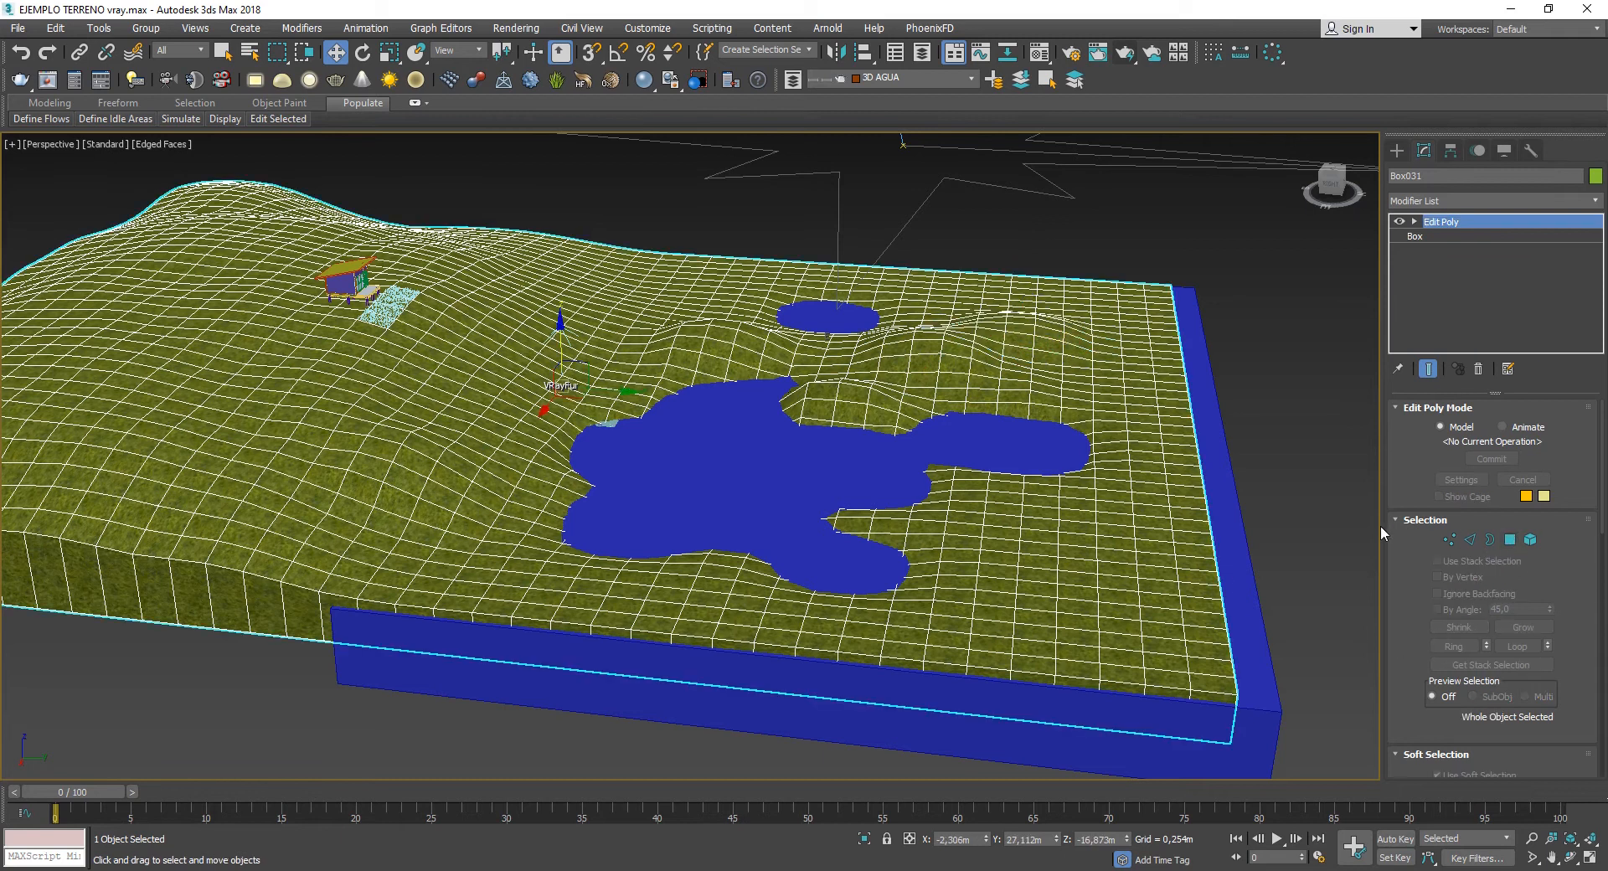
- Raise the blue water box so that it floods the low ground and leaves the mounds as islands
click(1232, 744)
drag(861, 369, 862, 353)
alt+middle_drag(862, 353, 992, 449)
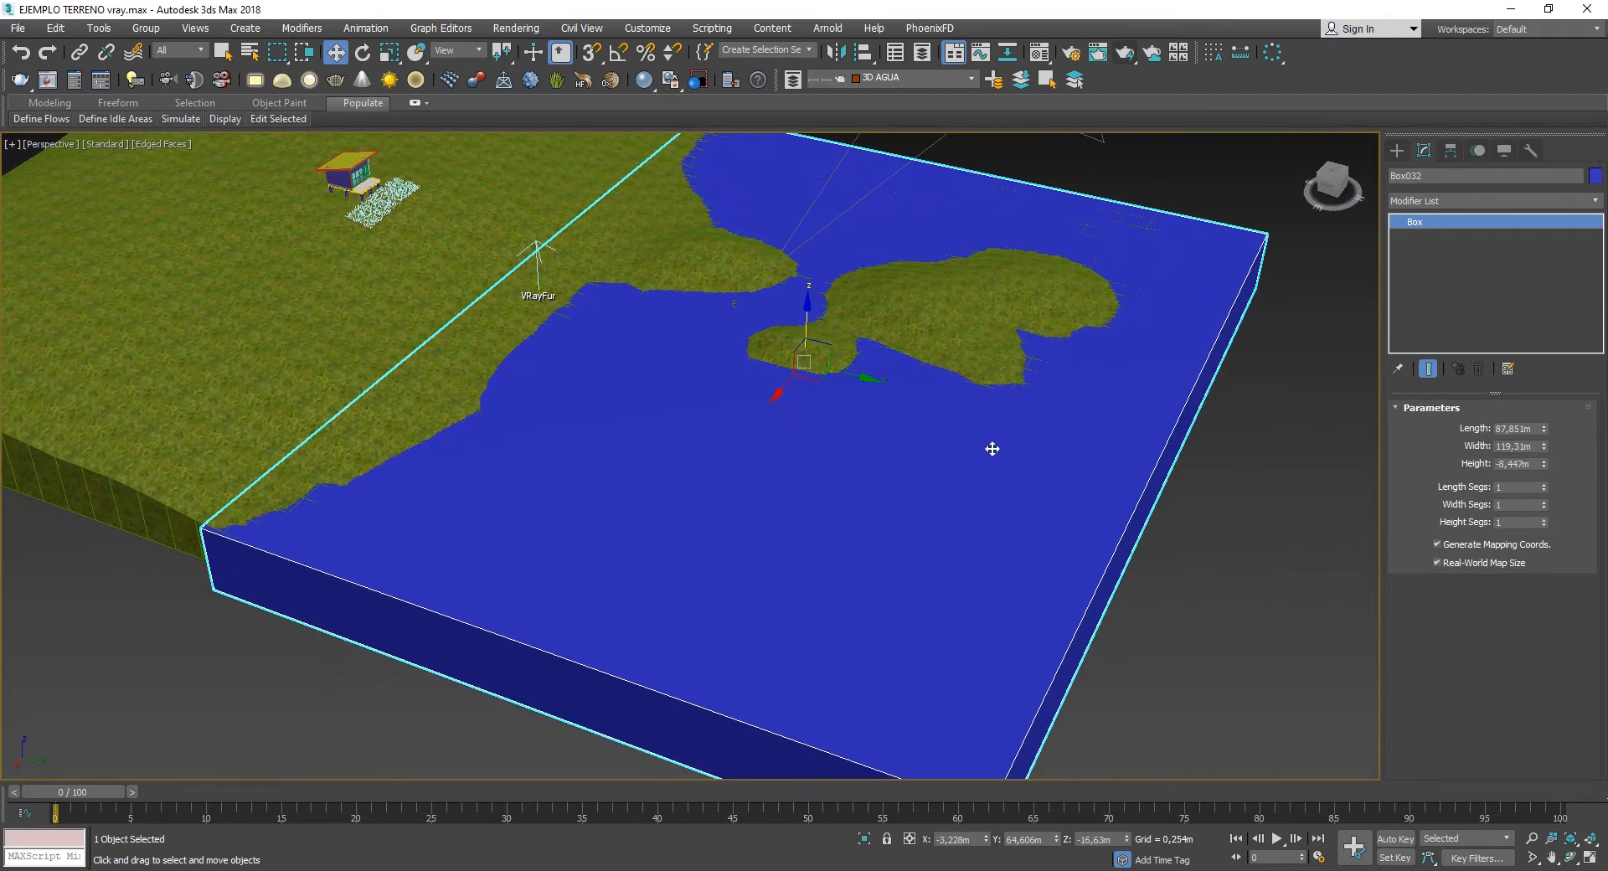
- Set both the length segments and the width segments of the water box to 30
click(1397, 152)
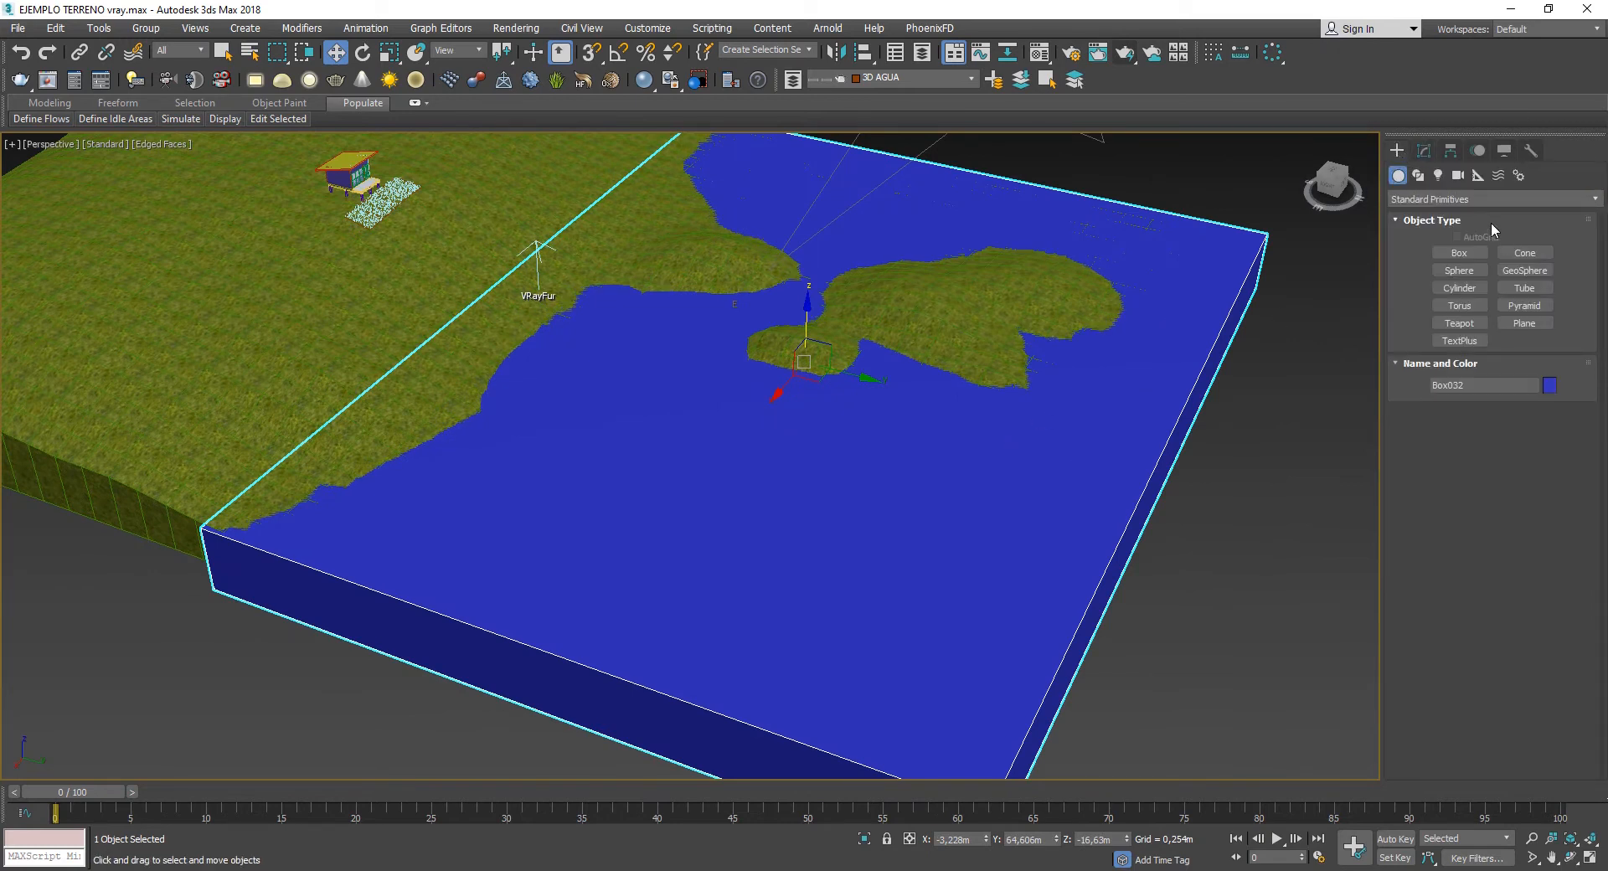
click(1423, 151)
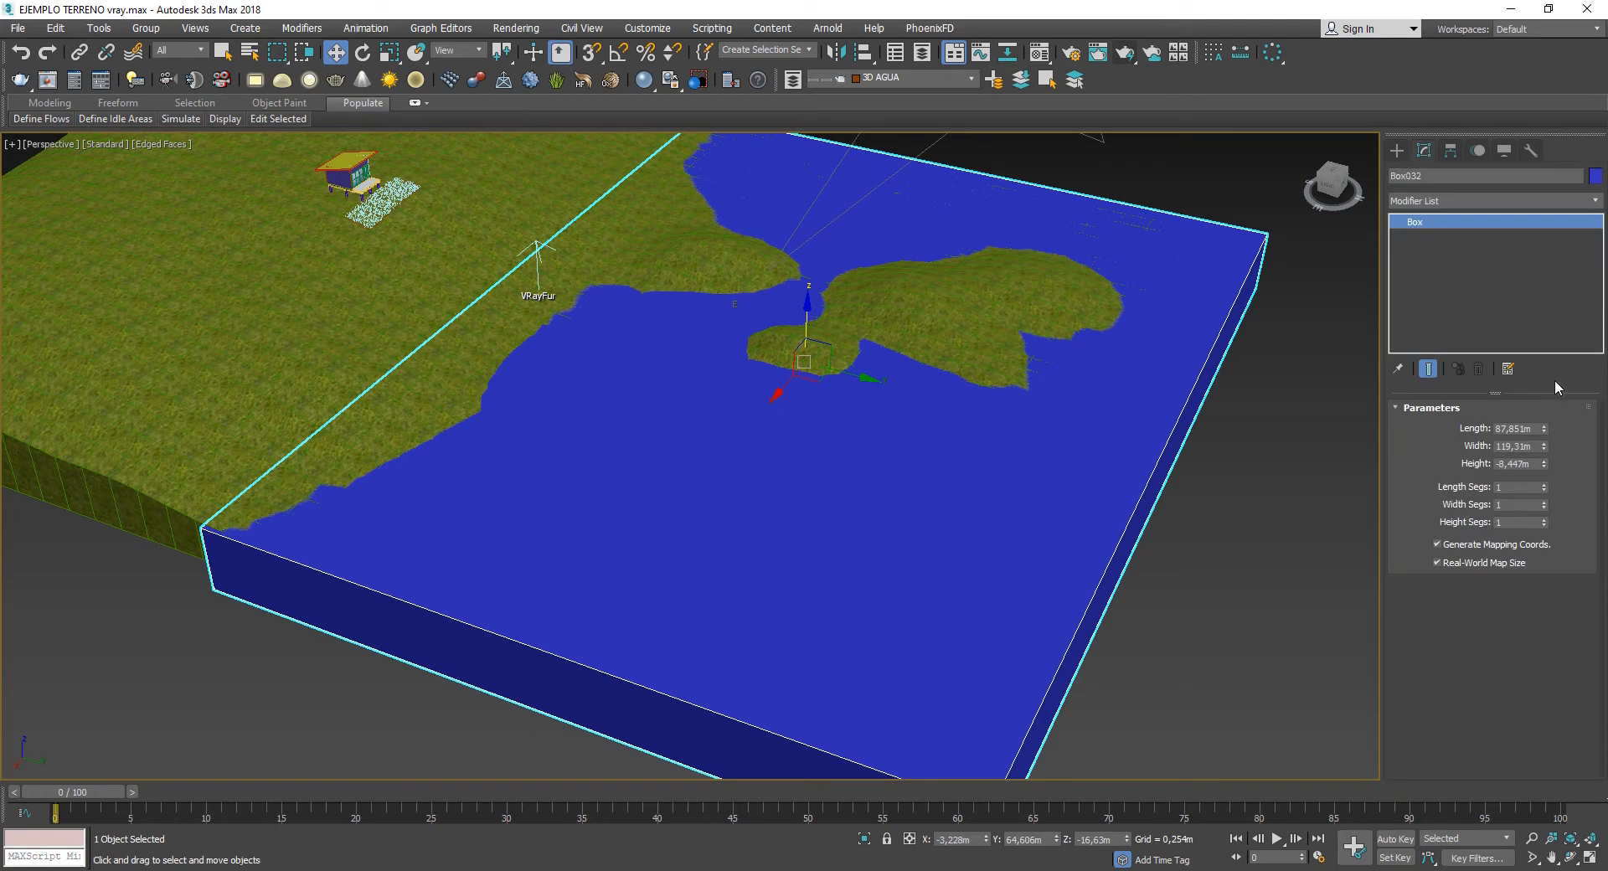
drag(1541, 489, 1548, 465)
scroll(670, 352, up, 5)
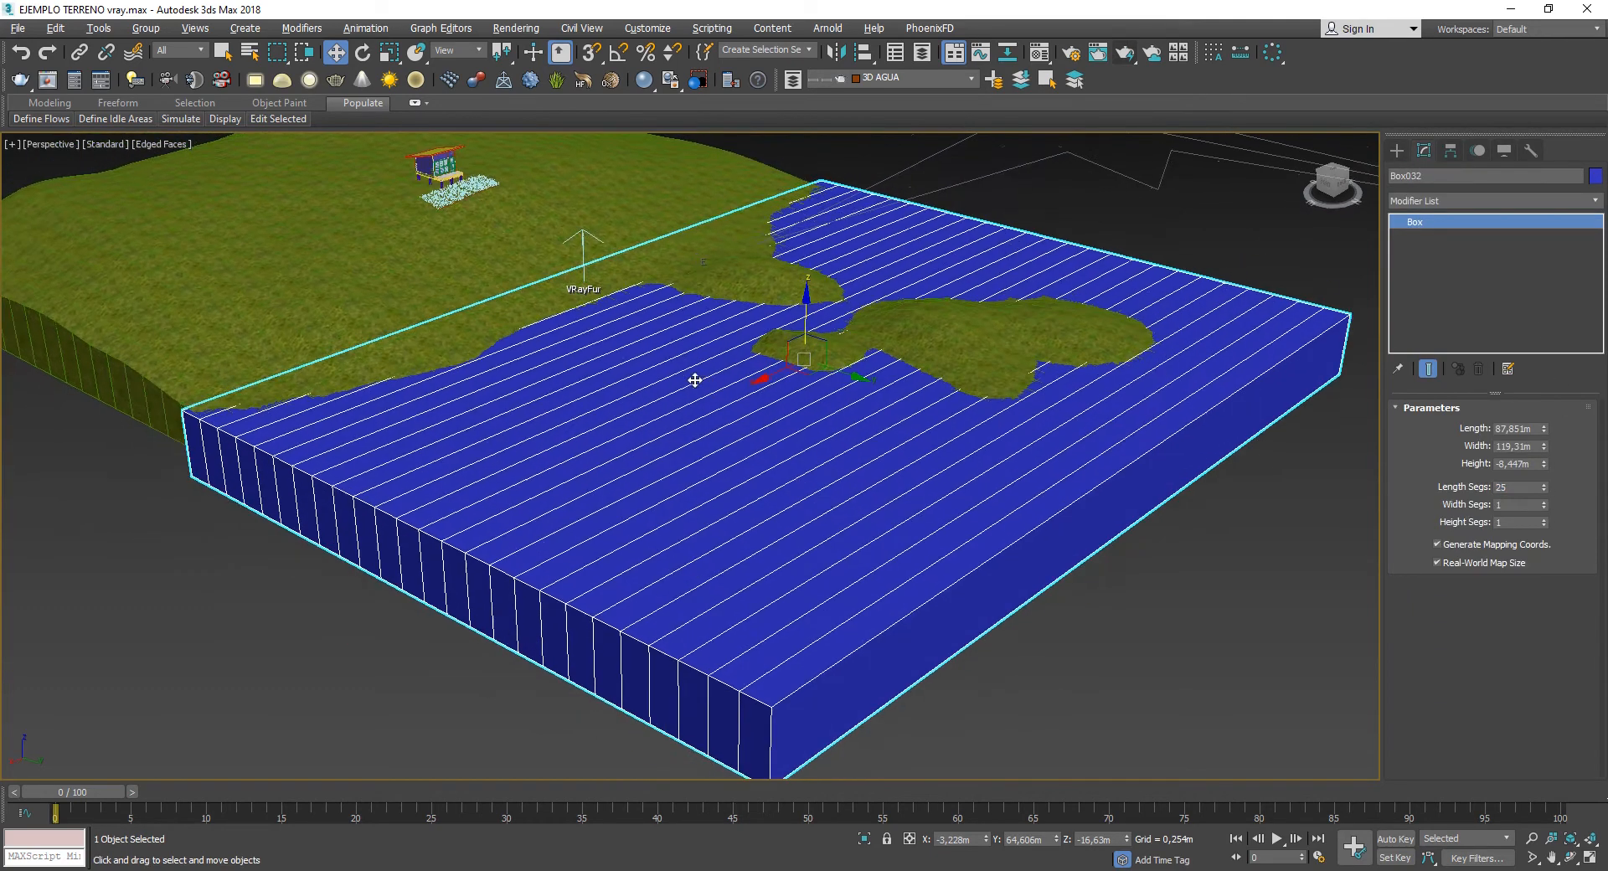
scroll(854, 477, down, 5)
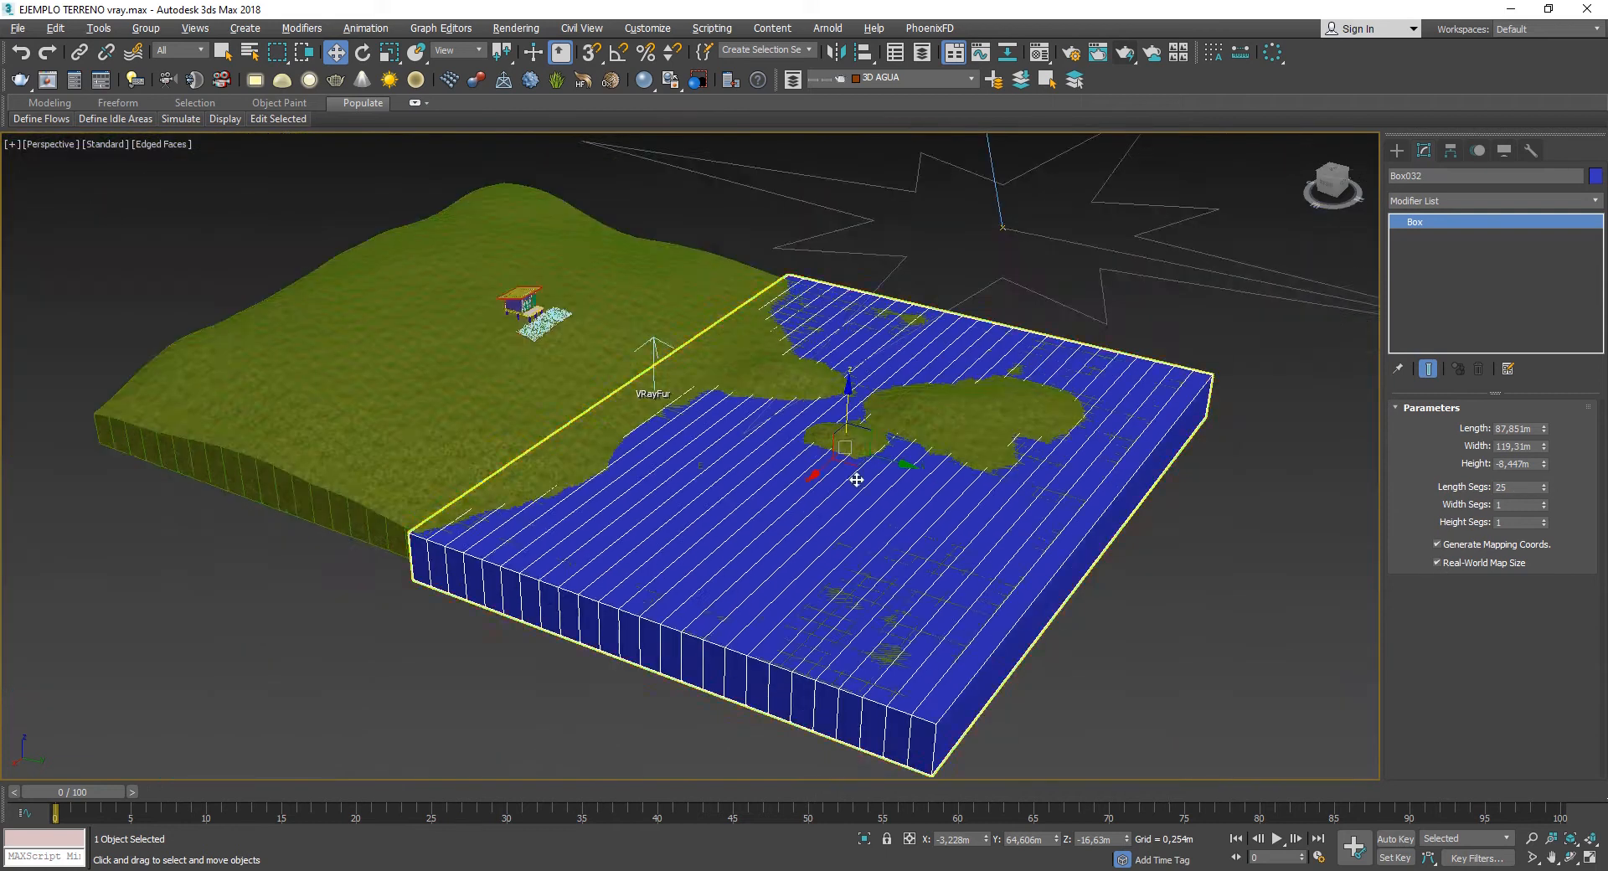
alt+middle_drag(854, 478, 822, 462)
scroll(816, 458, up, 3)
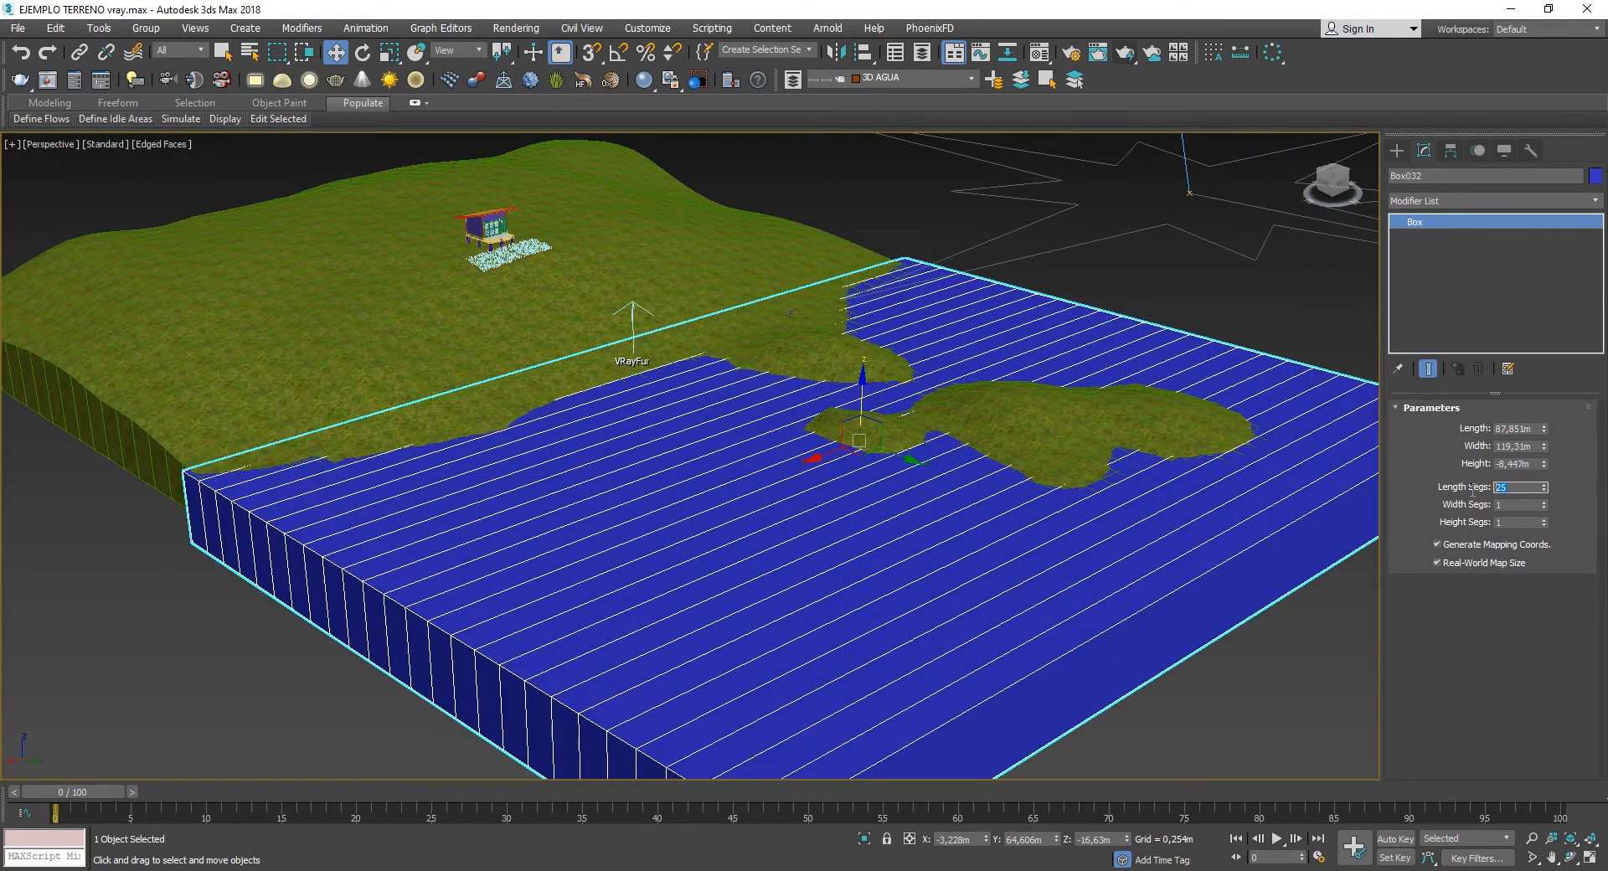
text(30)
key(Return)
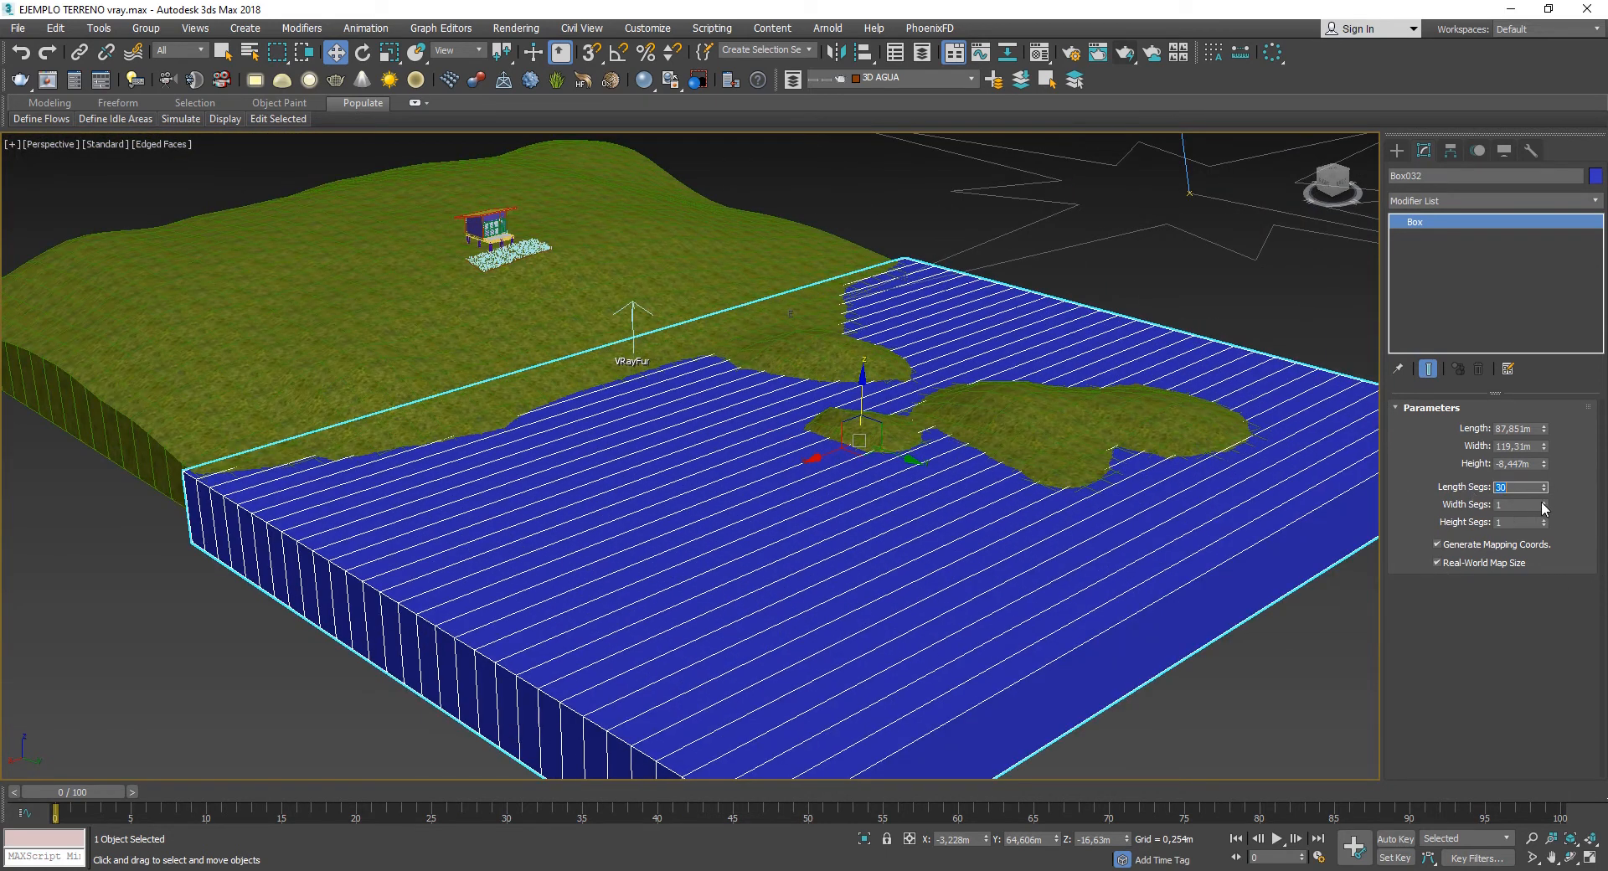
key(Tab)
text(30)
key(Return)
alt+middle_drag(952, 459, 772, 421)
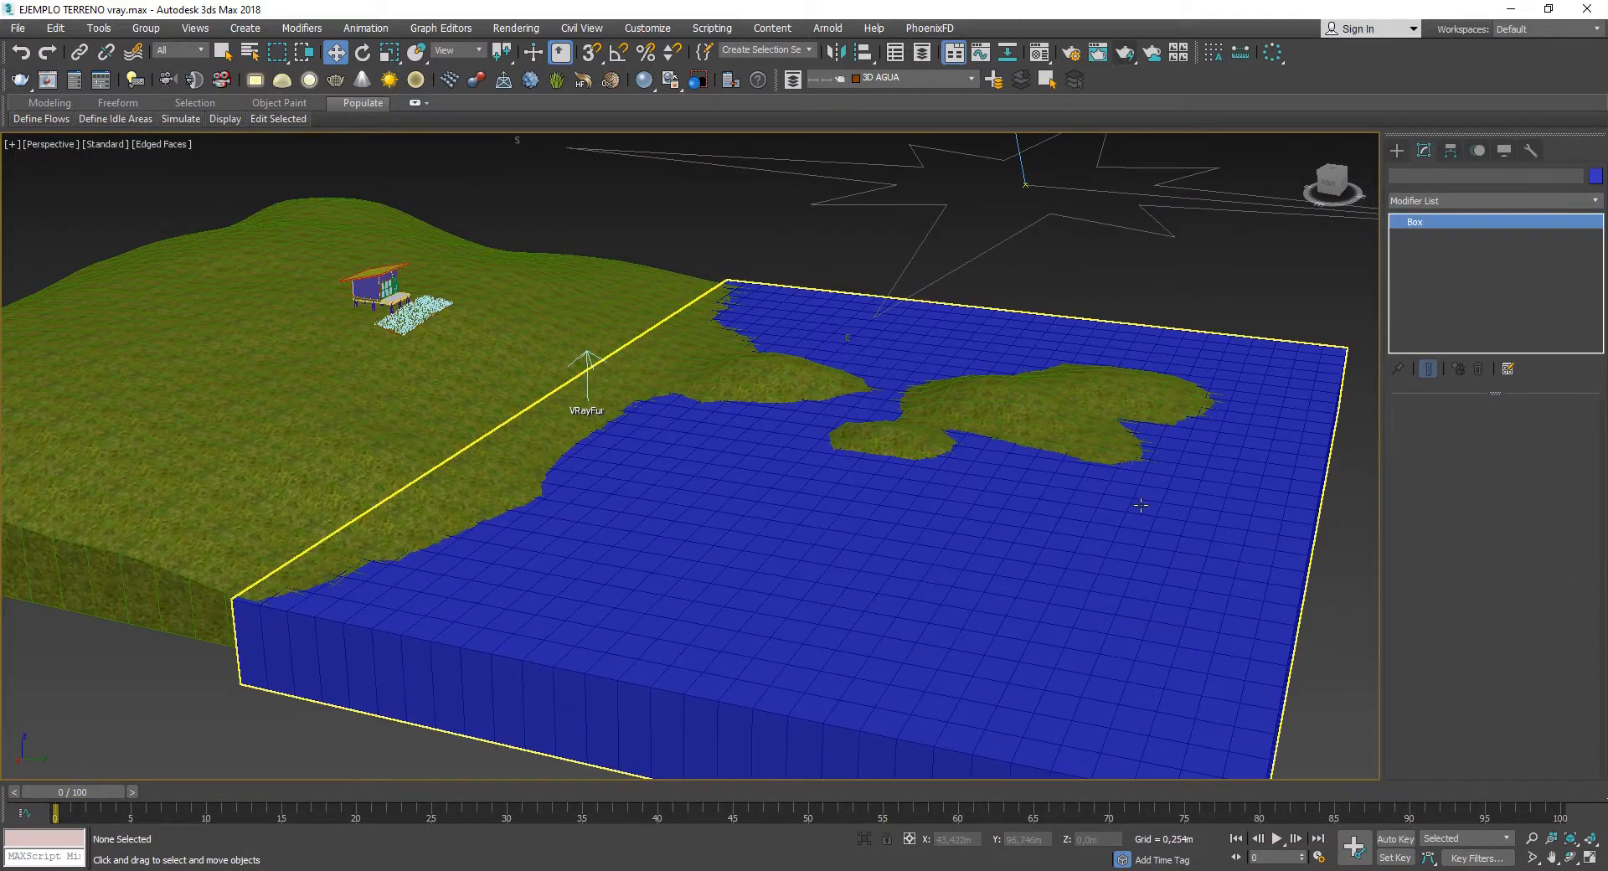
- Add a Noise modifier to the segmented water box
click(1438, 201)
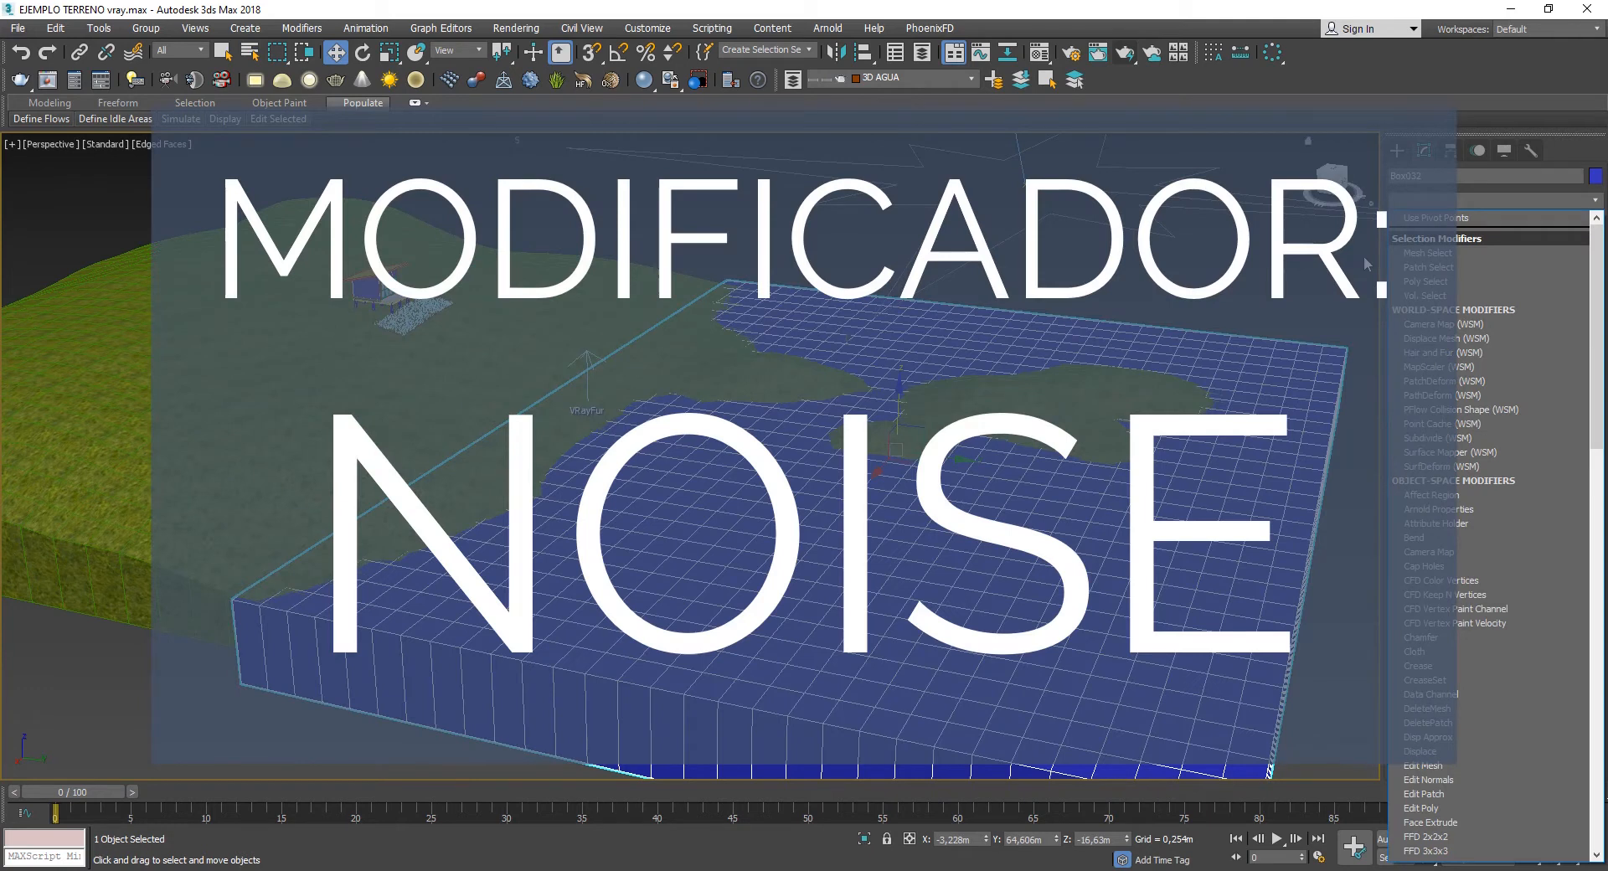
key(n)
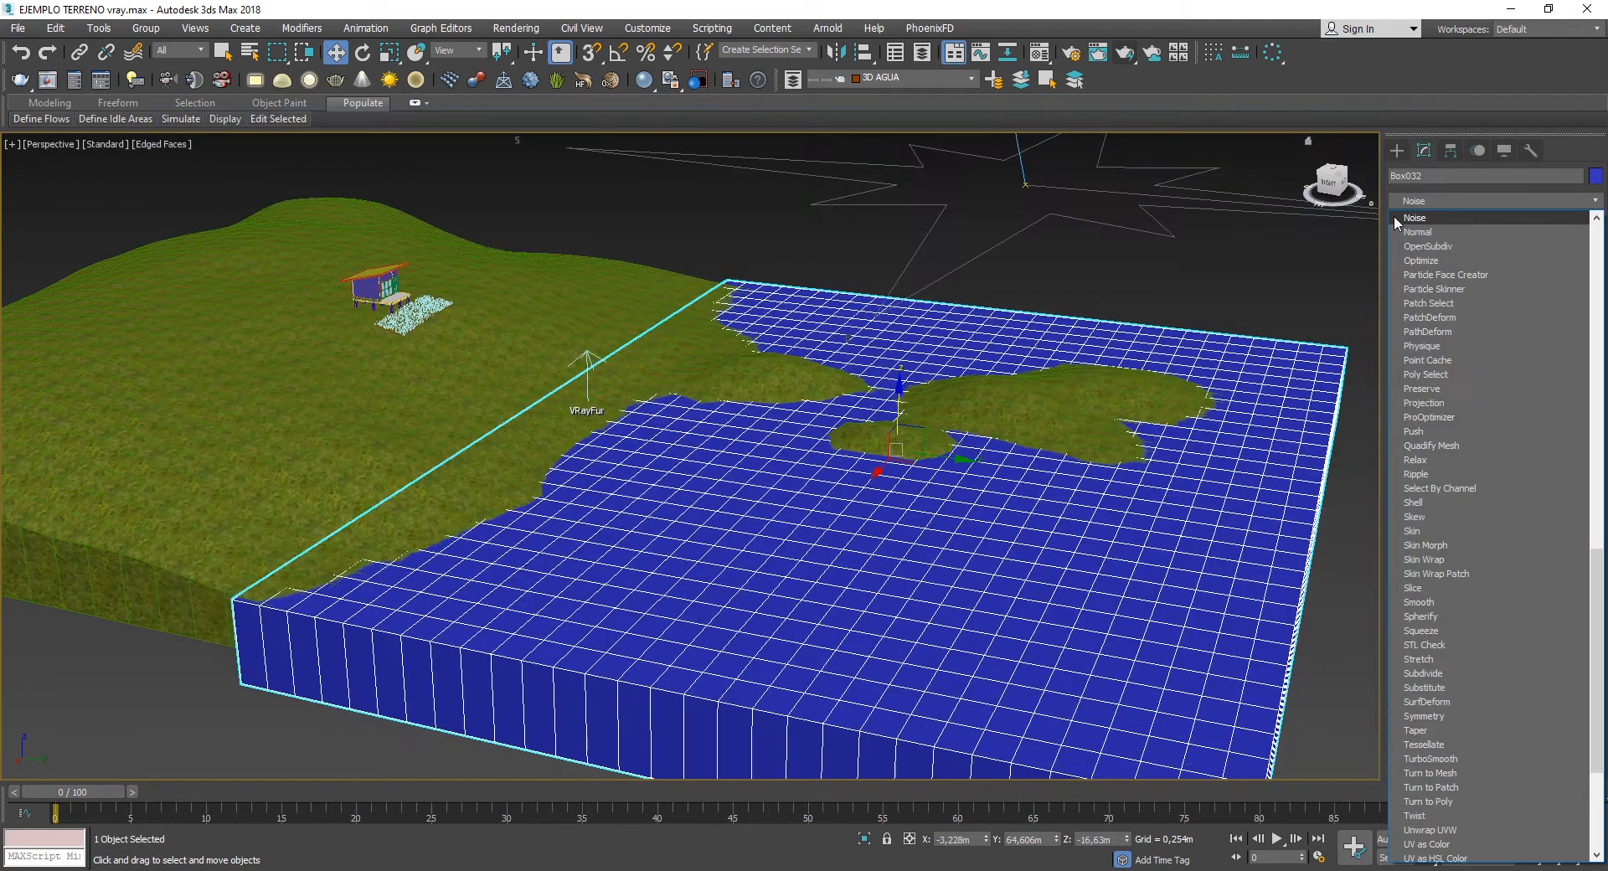
click(1413, 218)
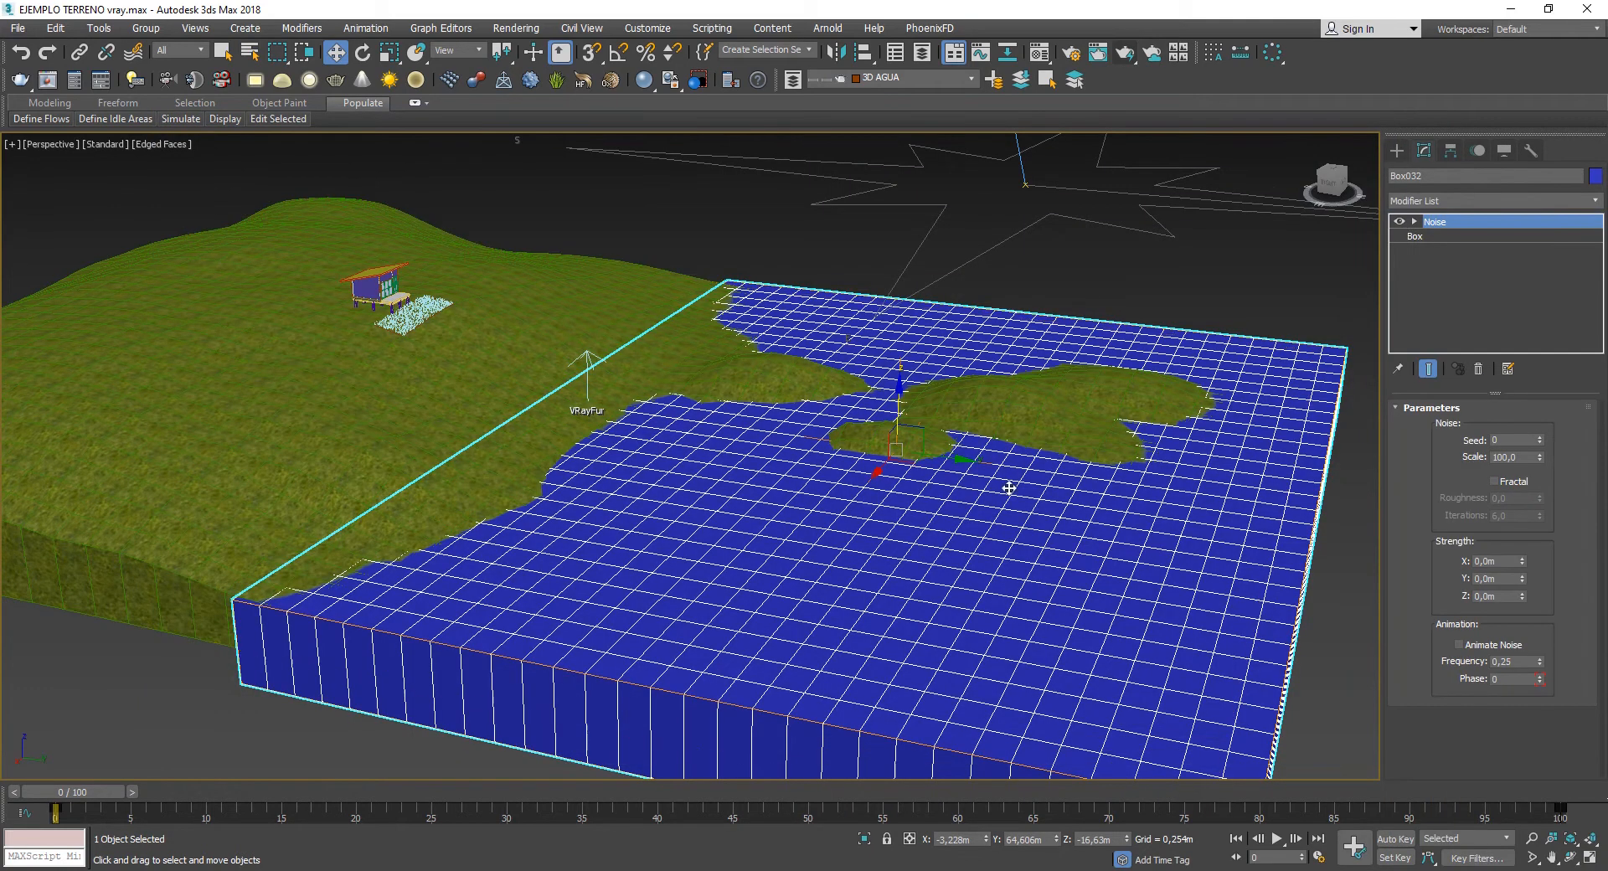
mouse_move(1008, 488)
alt+middle_down()
mouse_move(929, 492)
mouse_move(997, 498)
alt+middle_up()
scroll(997, 497, up, 2)
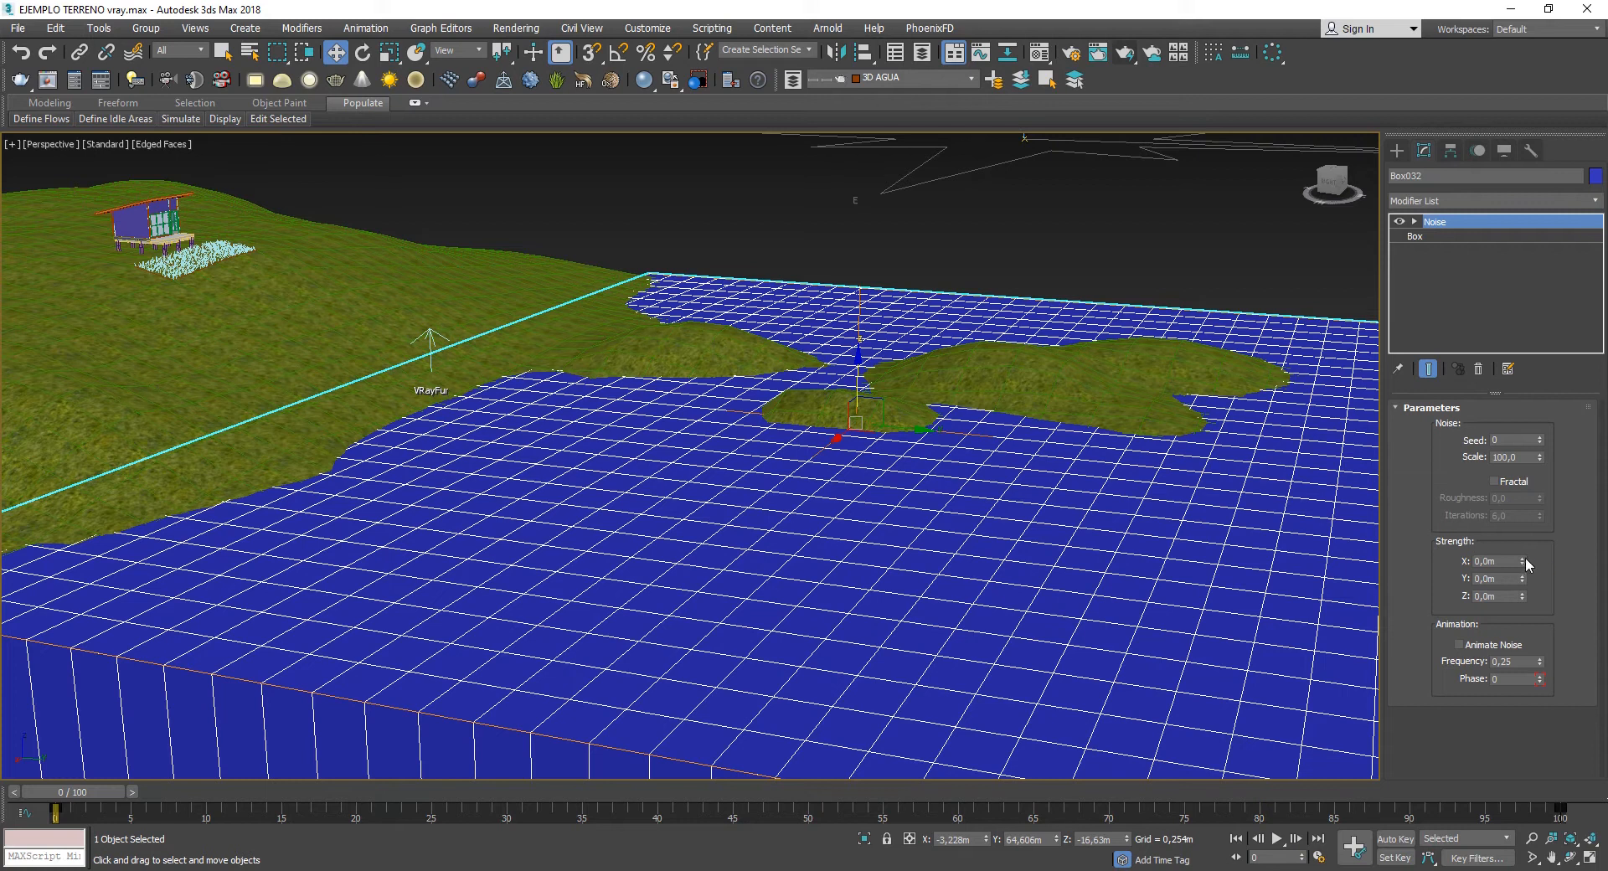
- Try a Z strength of 50 m for the water box's noise and inspect the waves
drag(1522, 596, 1501, 579)
click(1510, 594)
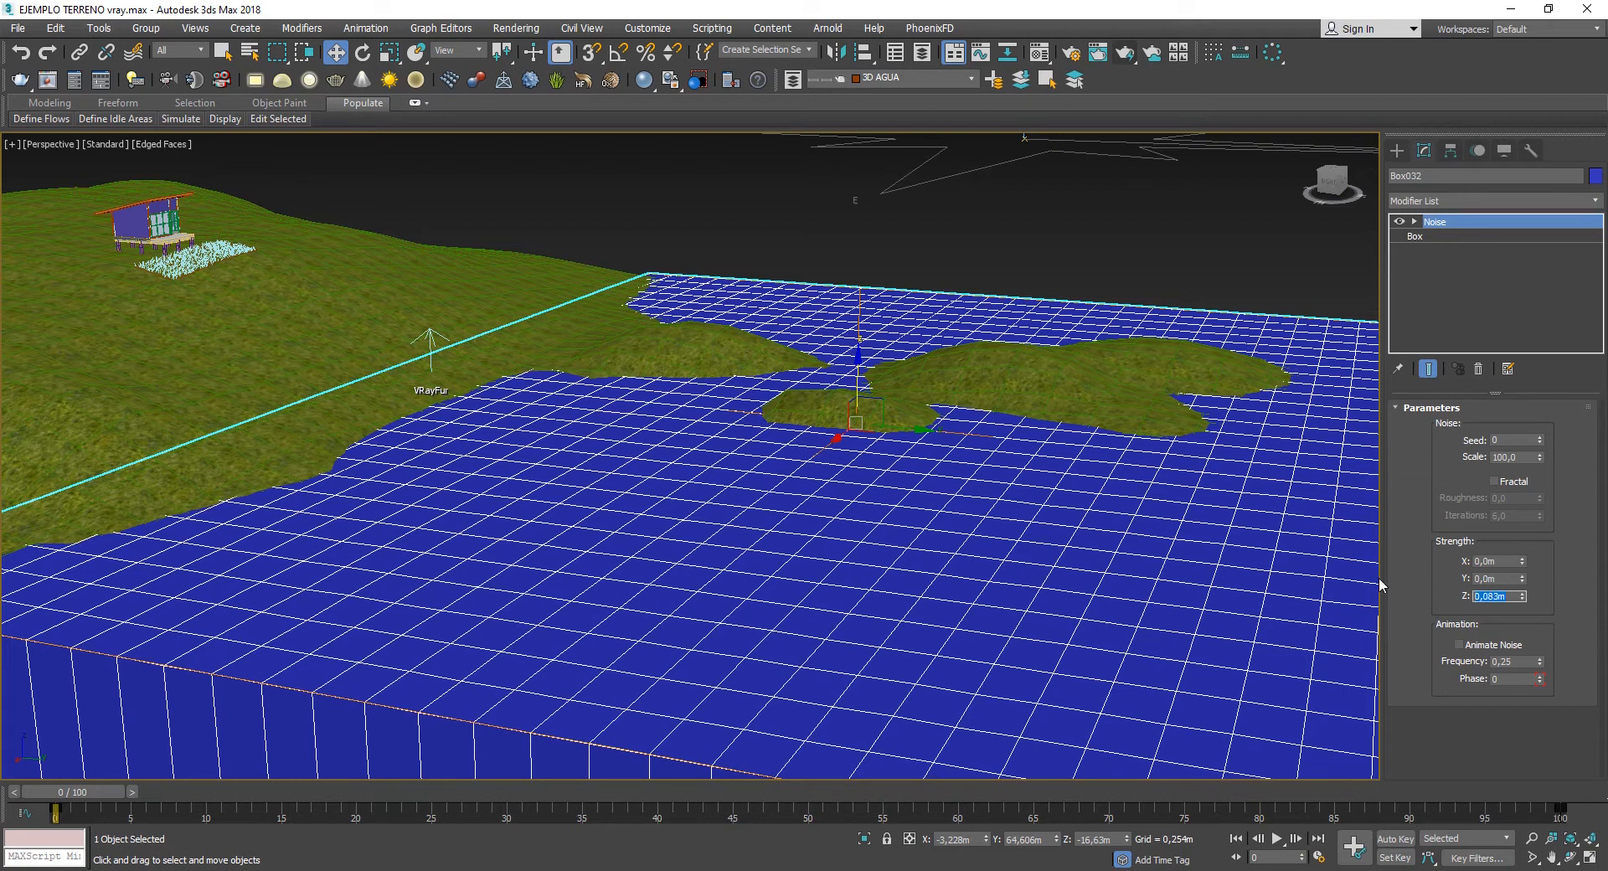
text(50)
key(Return)
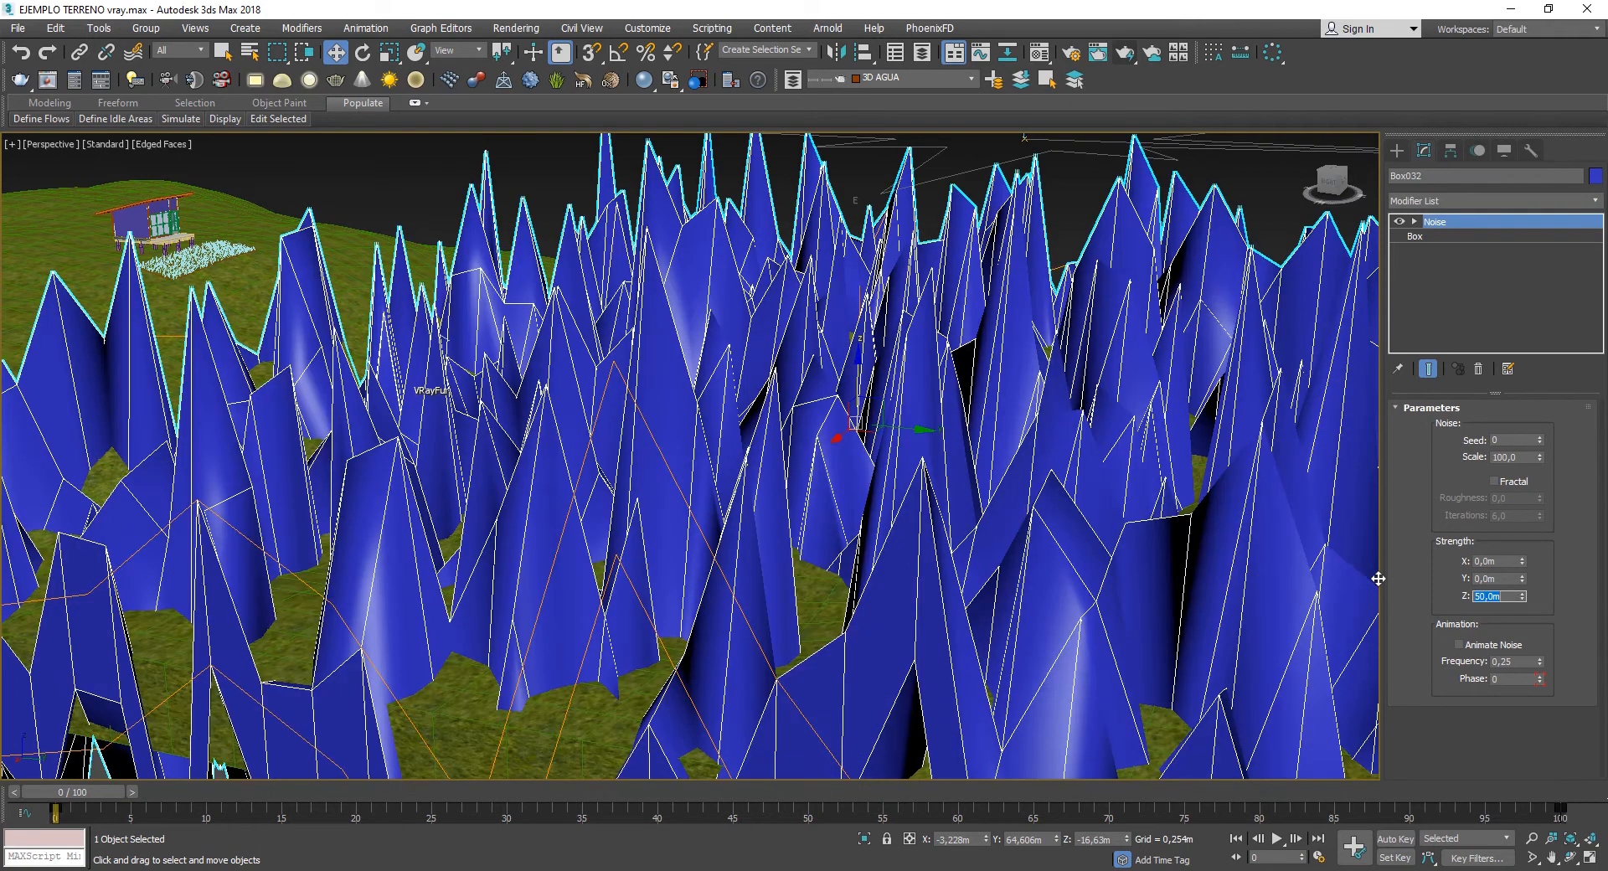
scroll(843, 517, down, 5)
mouse_move(843, 516)
alt+middle_down()
mouse_move(804, 486)
mouse_move(862, 506)
alt+middle_up()
scroll(811, 443, up, 3)
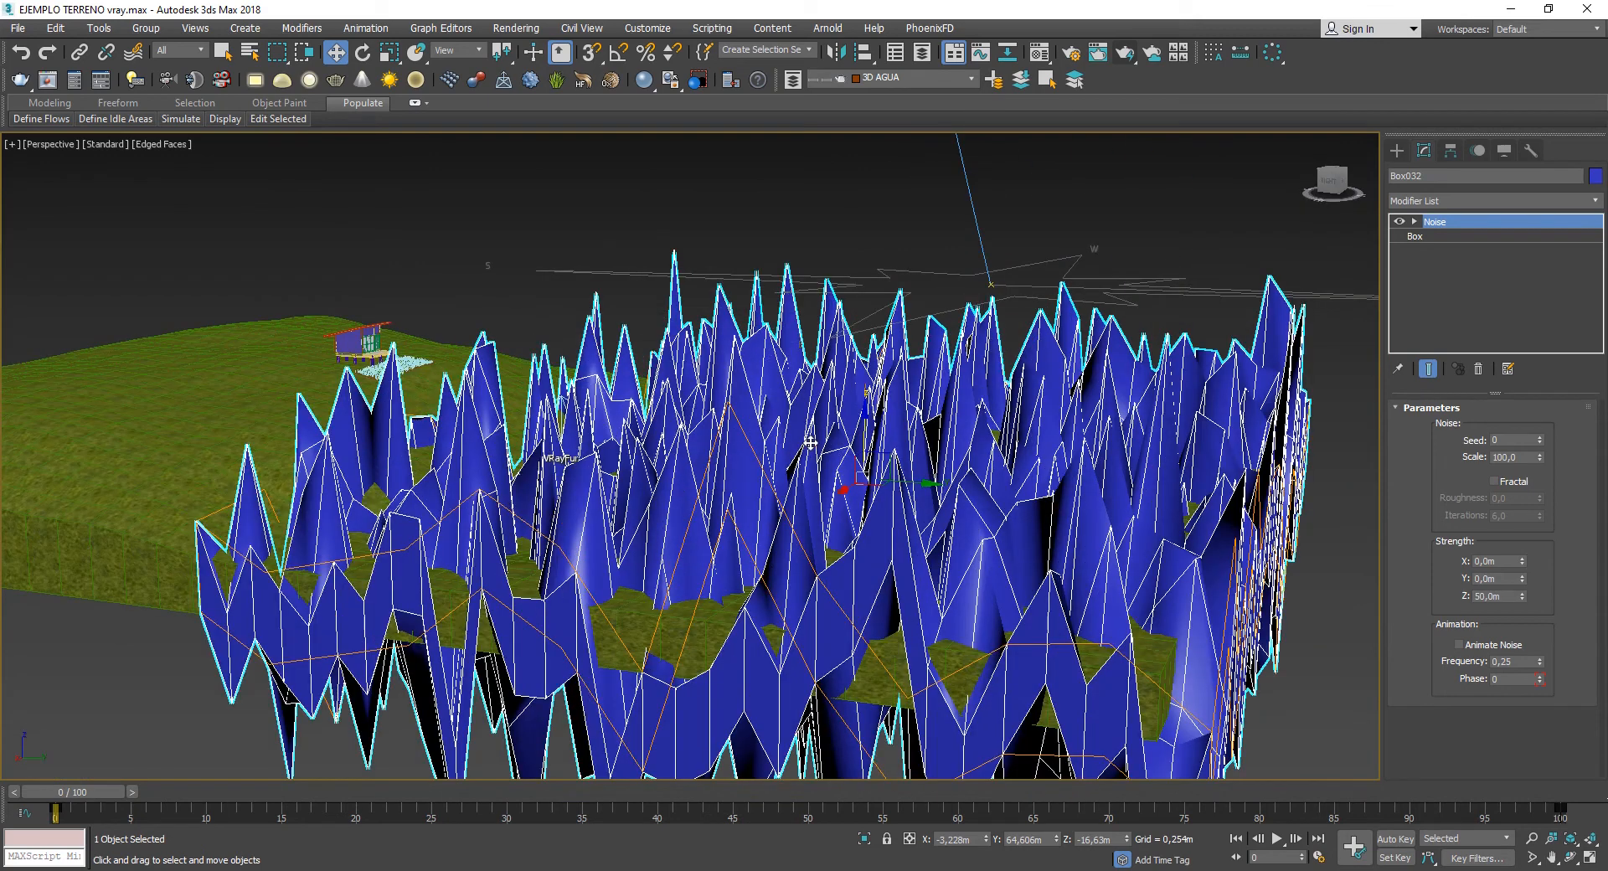
- Calm the water's noise by reducing its Z strength to 10 m, 5 m and finally 2 m
click(1503, 596)
text(10)
key(Return)
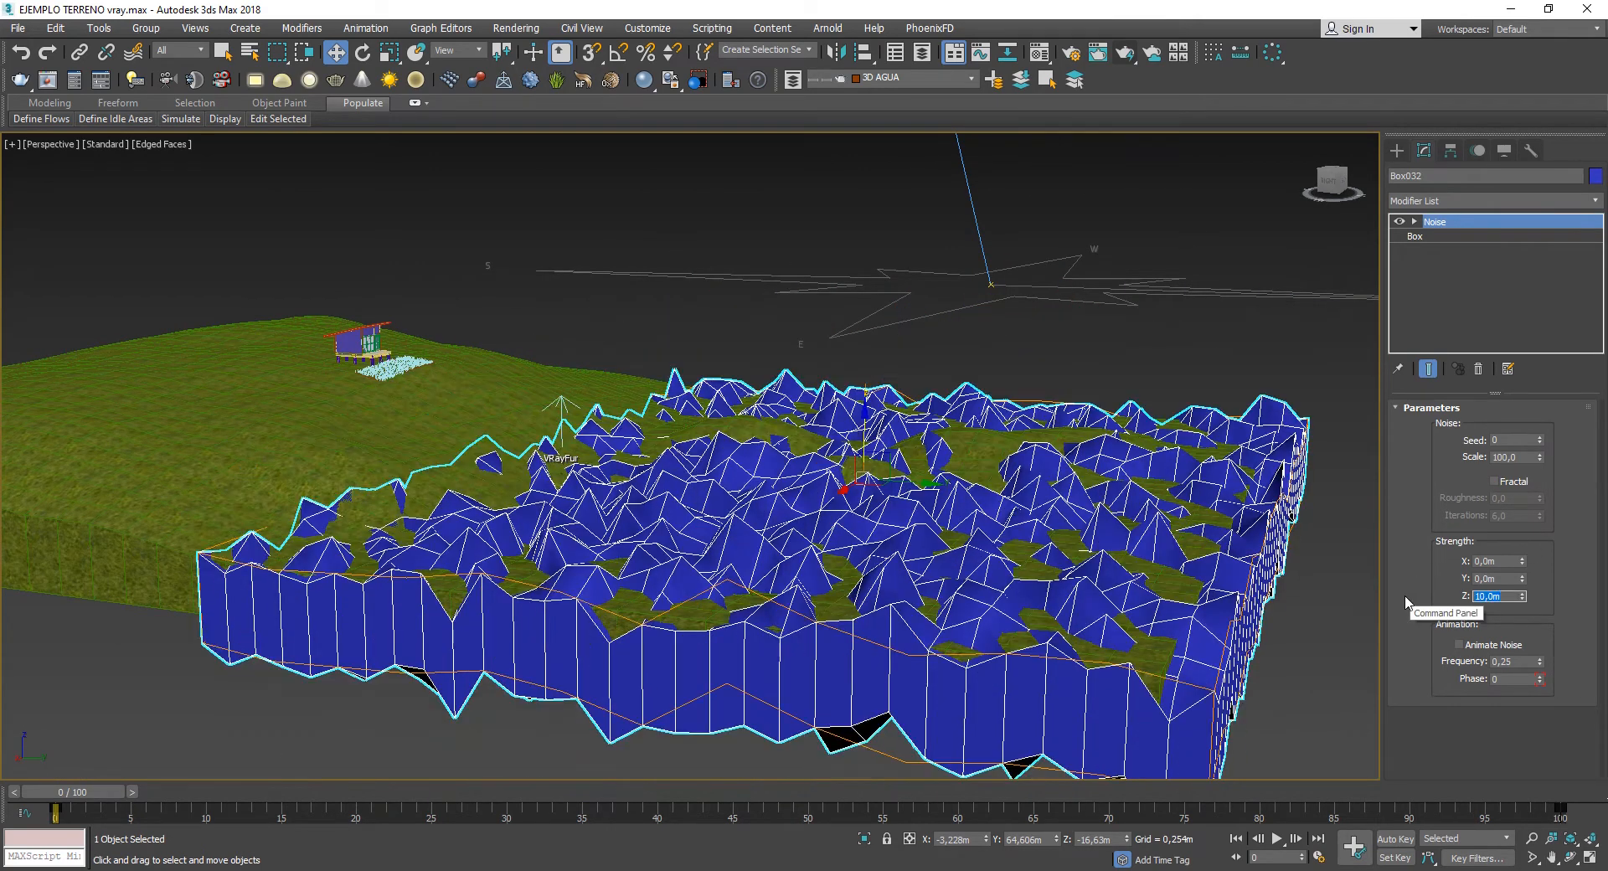
text(5)
key(Return)
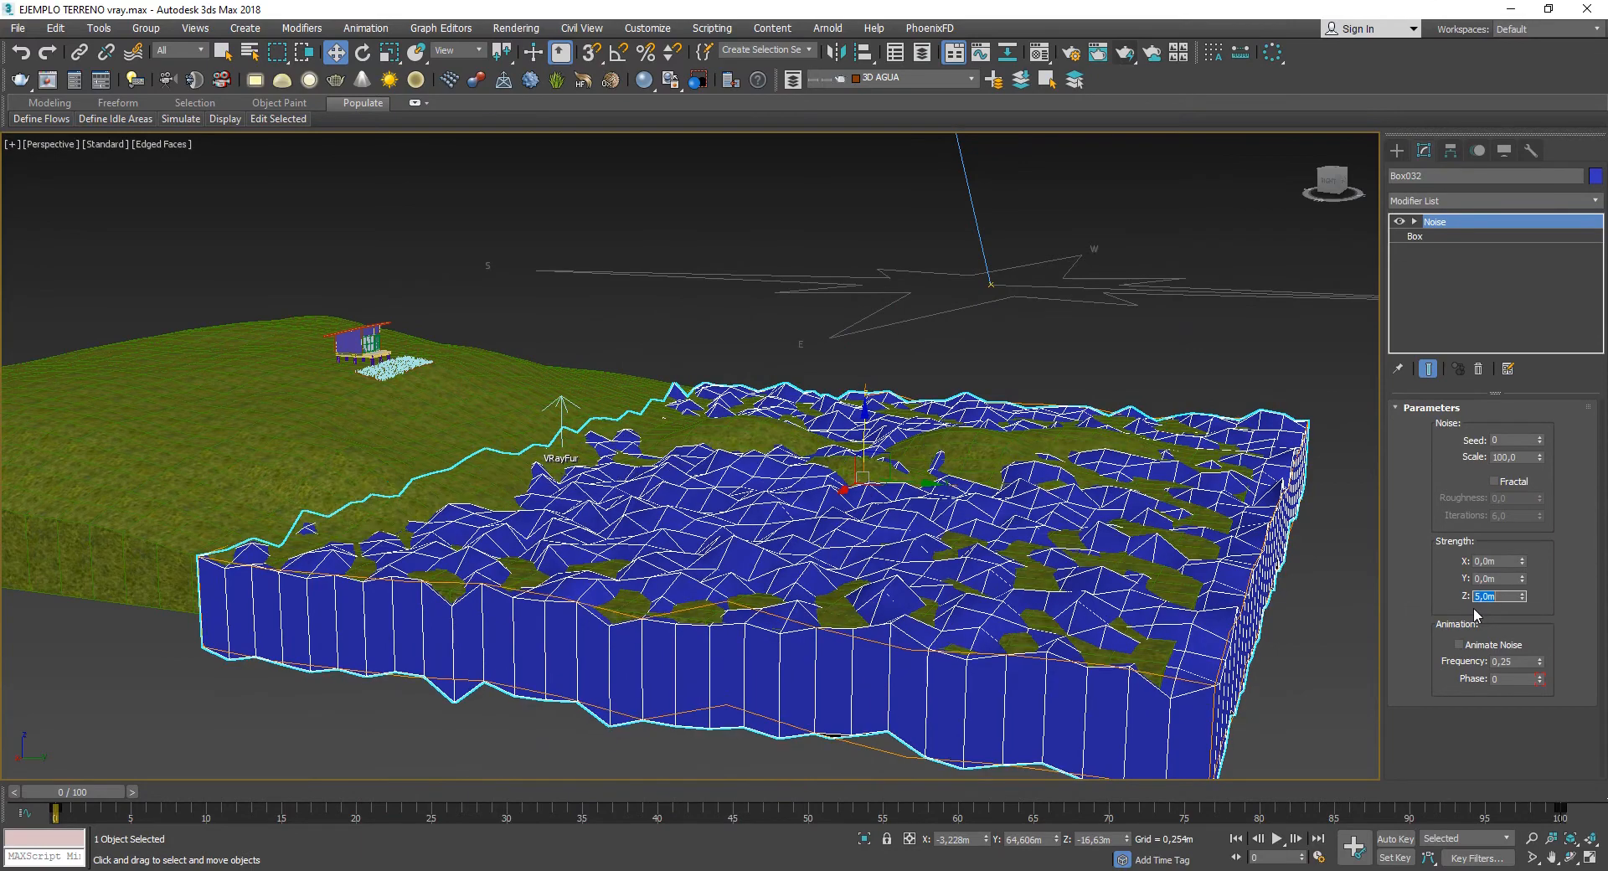
key(Return)
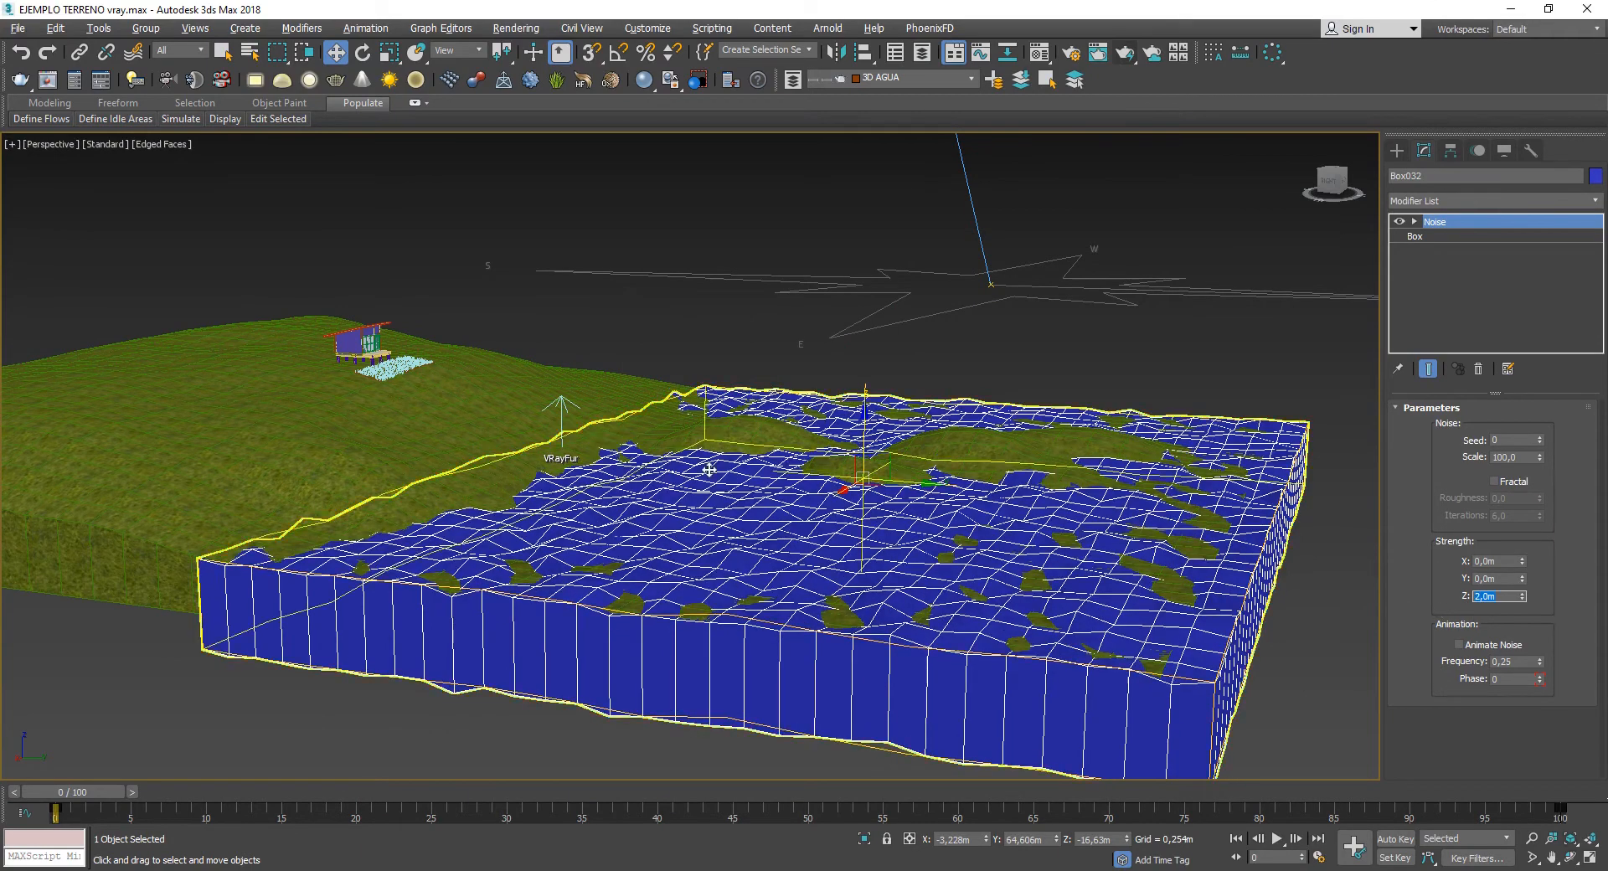
- Set the noise seed to 14 to vary the wave pattern around the islands
alt+middle_drag(706, 470, 884, 526)
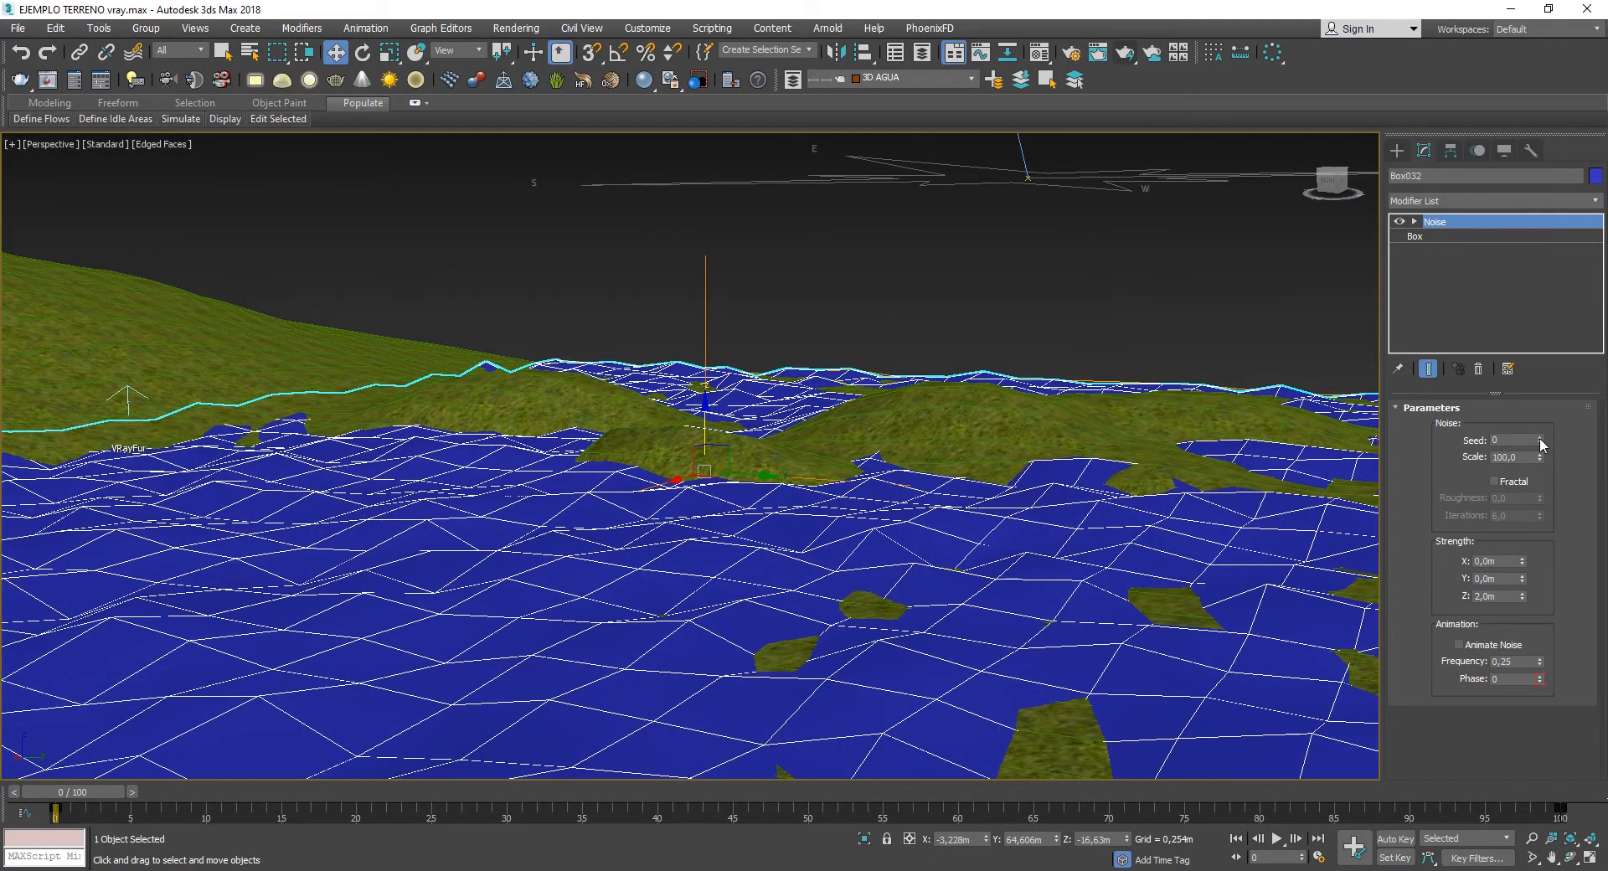
drag(1542, 445, 1543, 425)
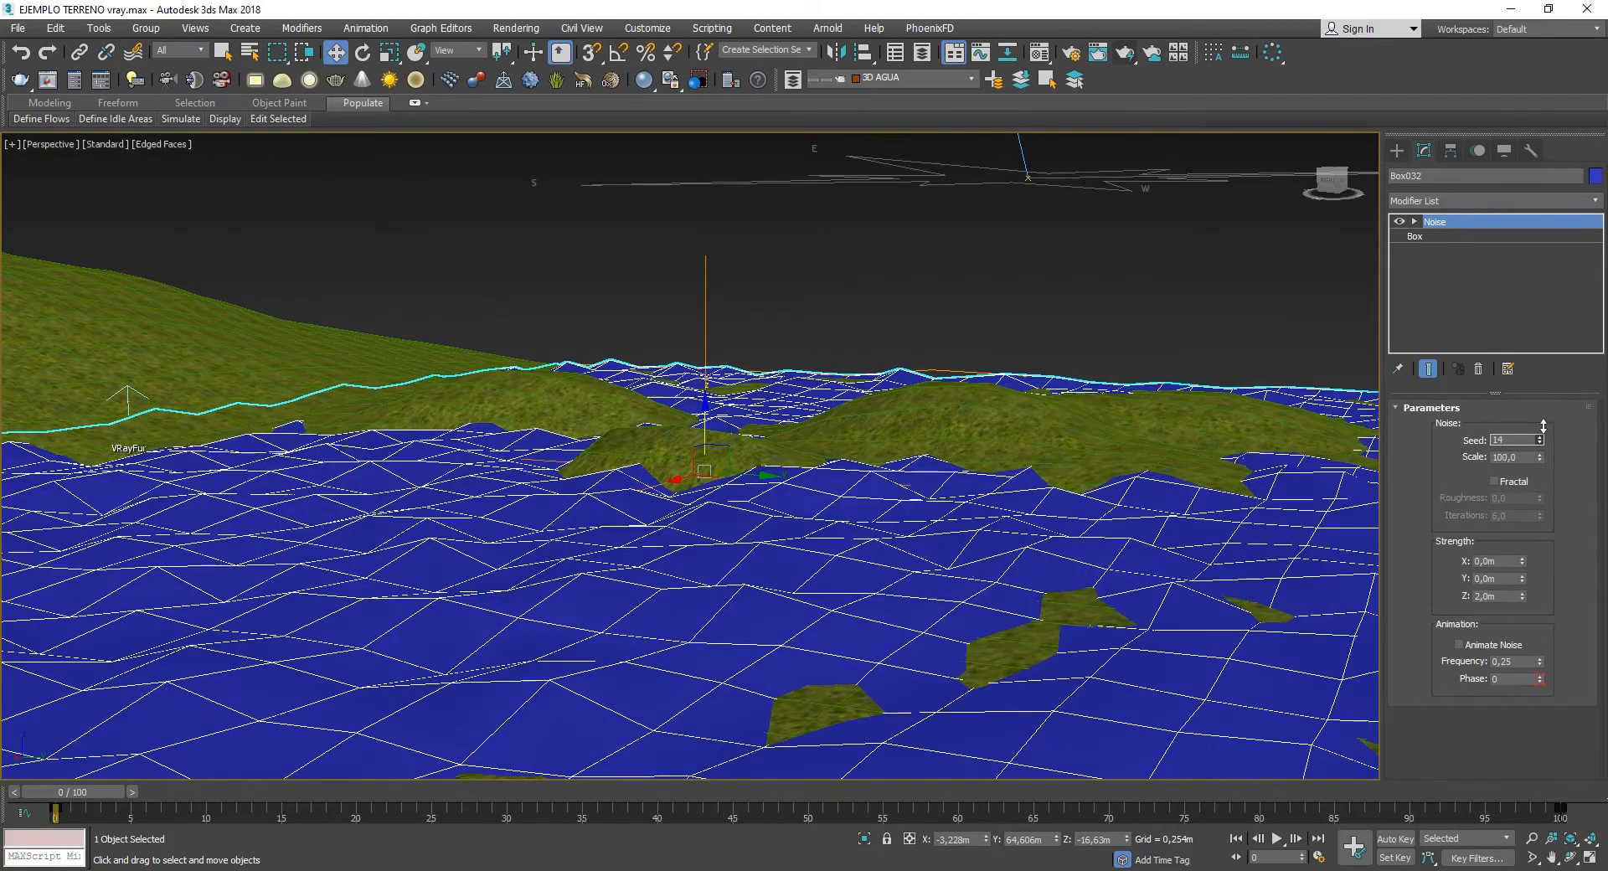
alt+middle_drag(929, 614, 842, 586)
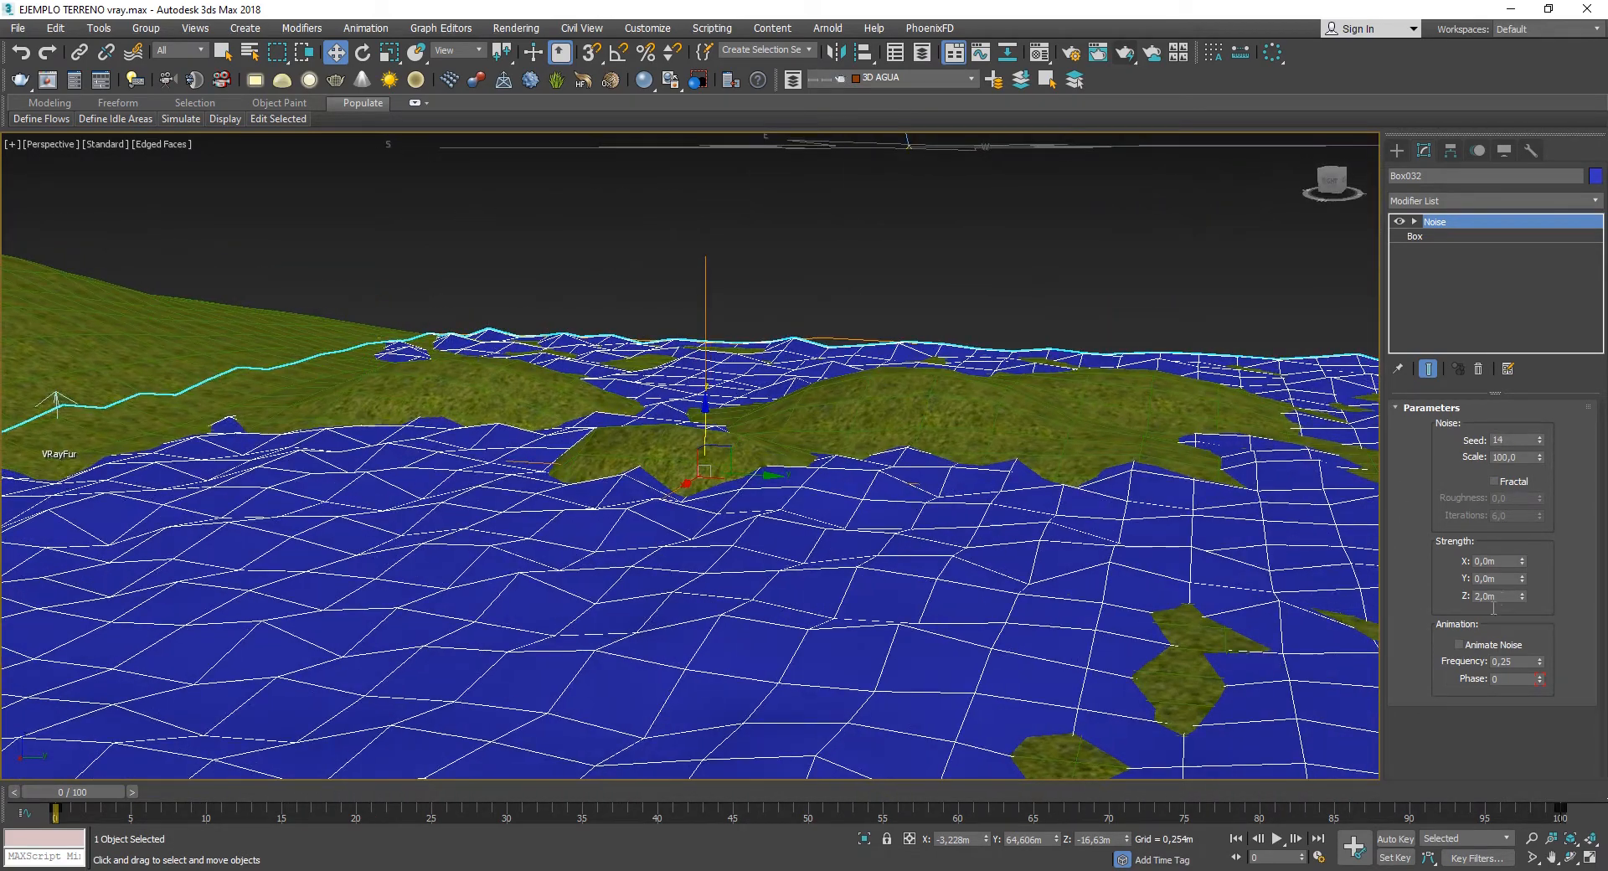
- Try a noise Z strength of 1 m on the water, and set it back to 2 m
text(1)
key(Return)
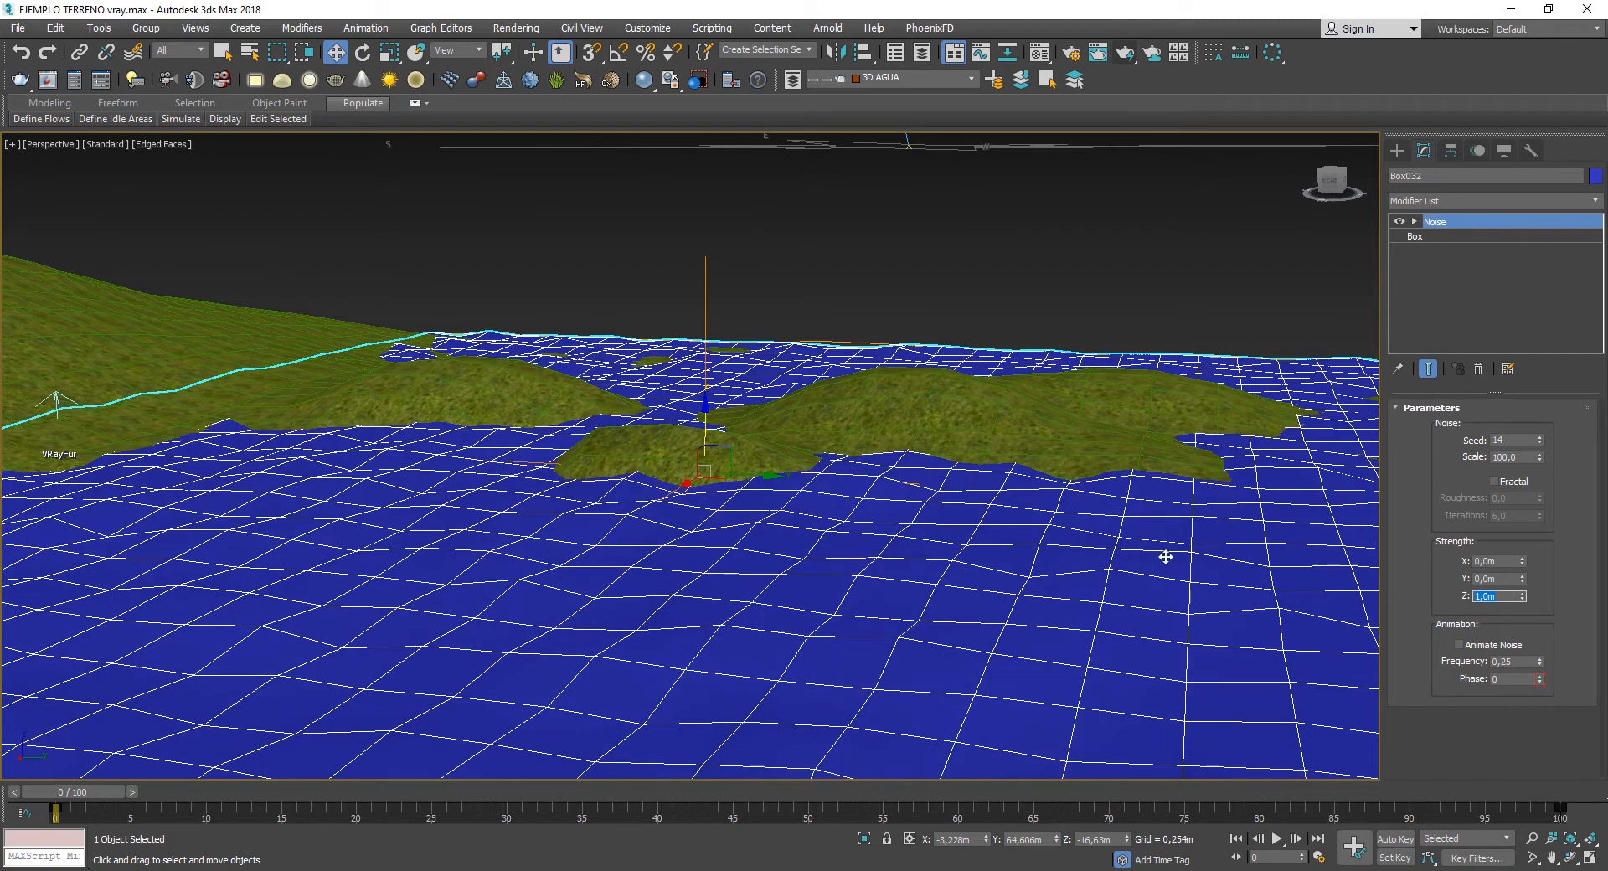
alt+middle_drag(1166, 557, 971, 566)
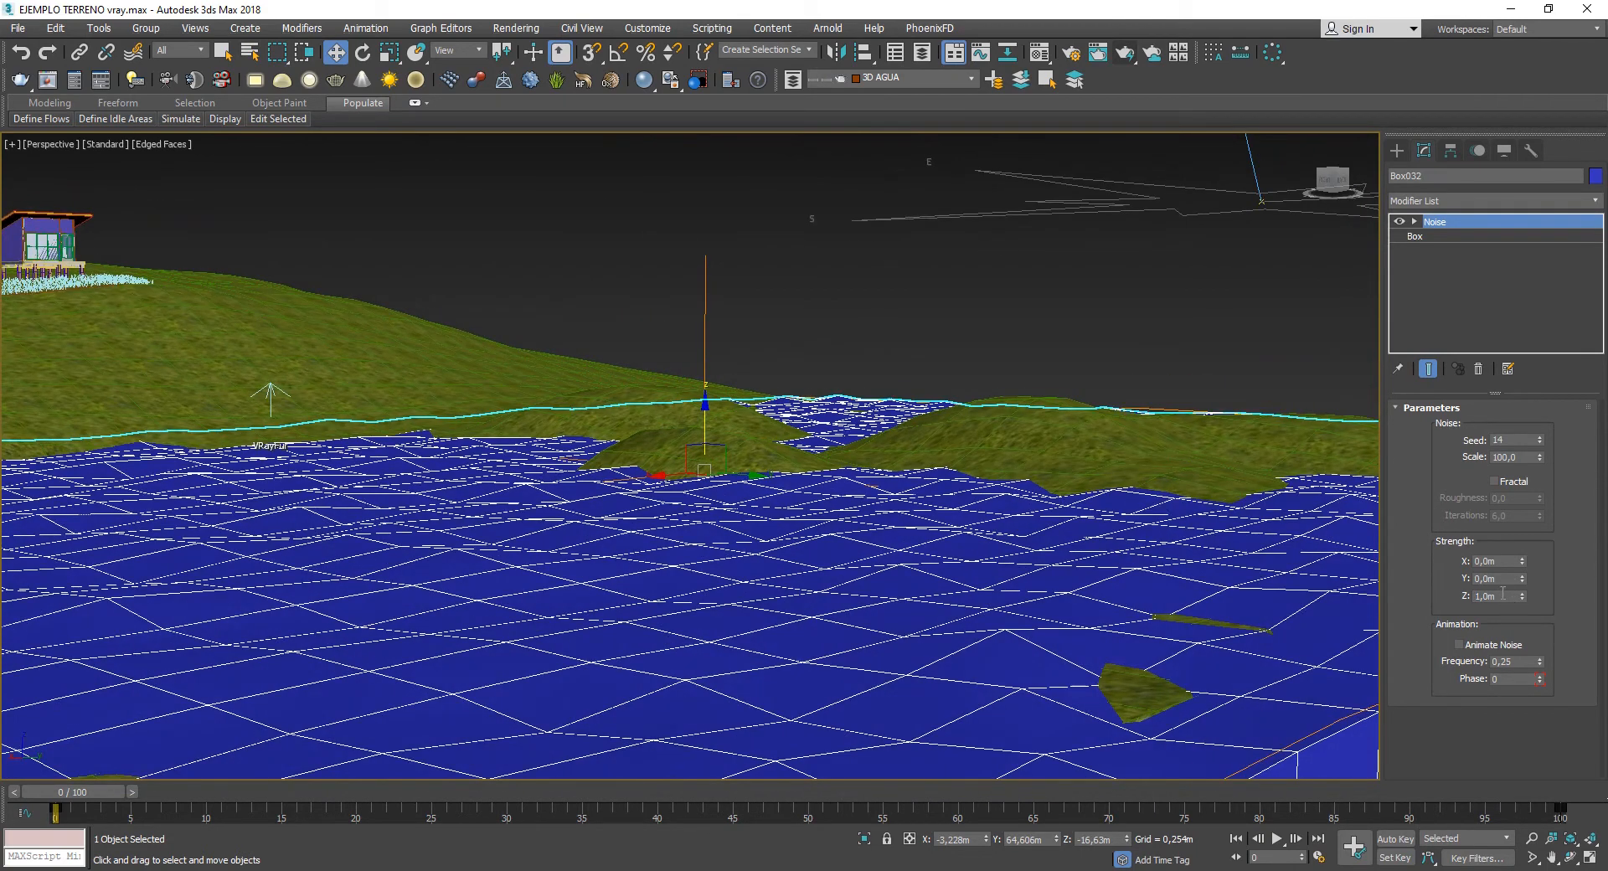
double_click(1502, 593)
text(2)
key(Return)
- Add a TurboSmooth modifier above the Noise modifier to round off the waves
click(1411, 205)
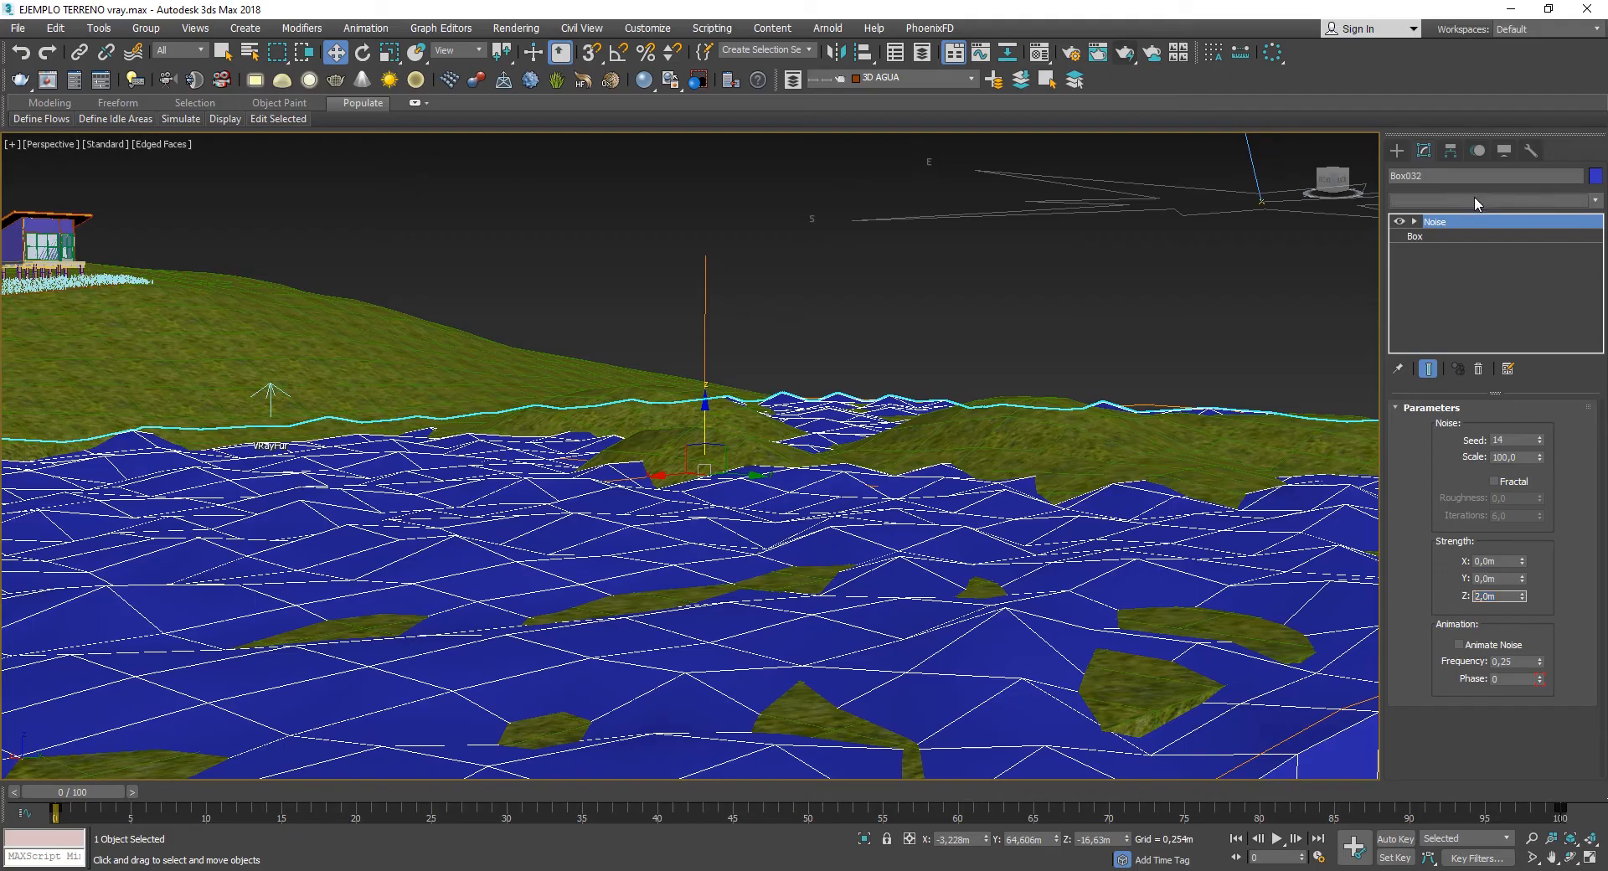
text(tu)
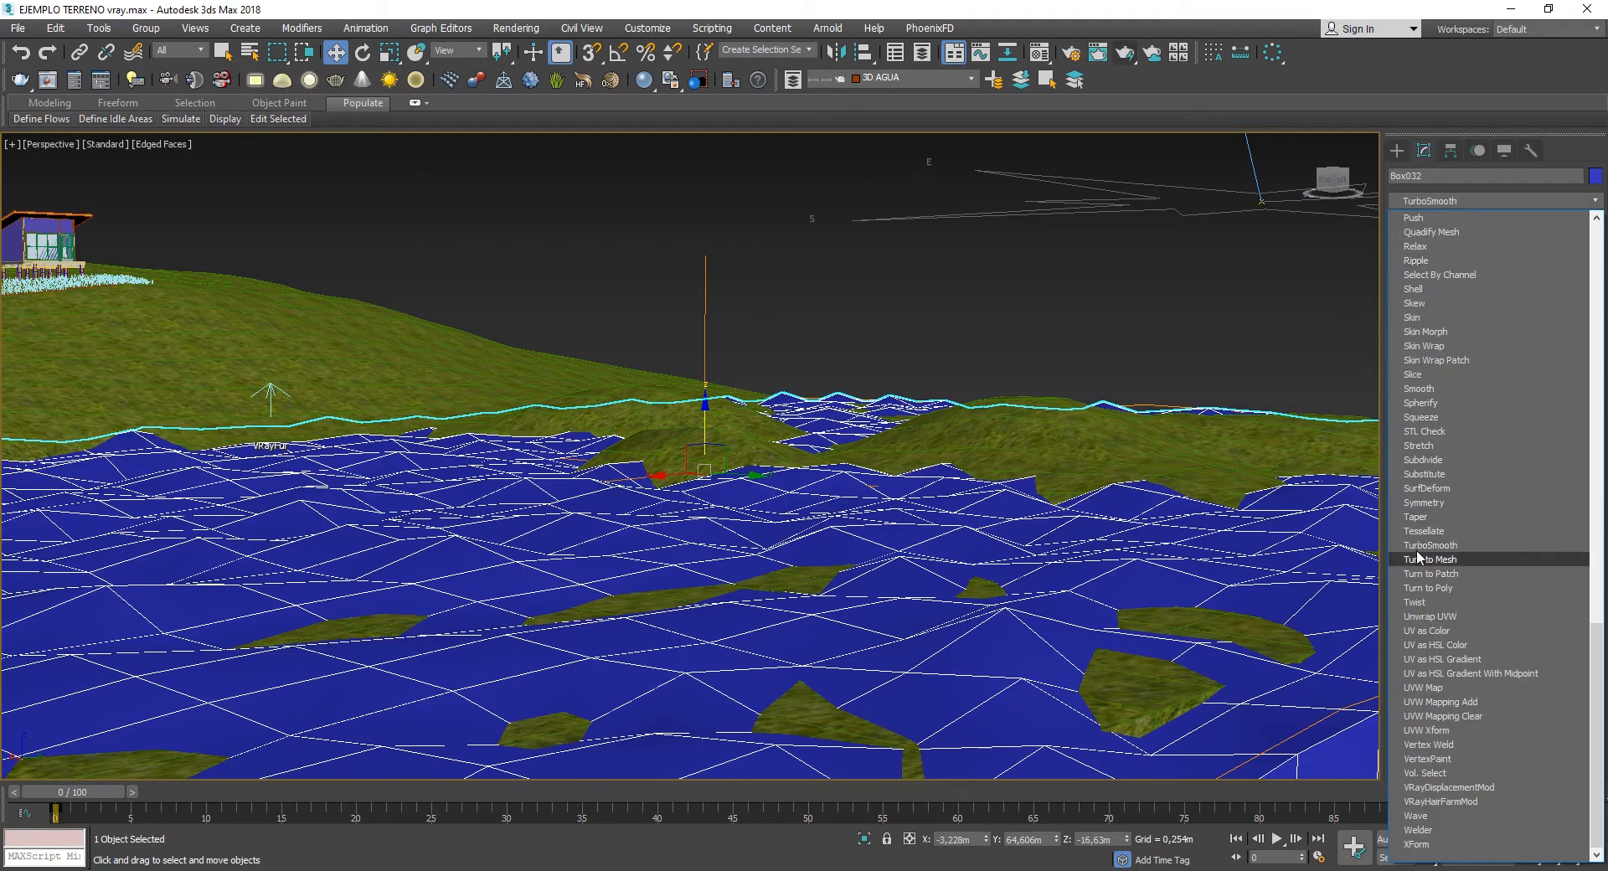
click(1431, 546)
alt+middle_drag(994, 538, 953, 525)
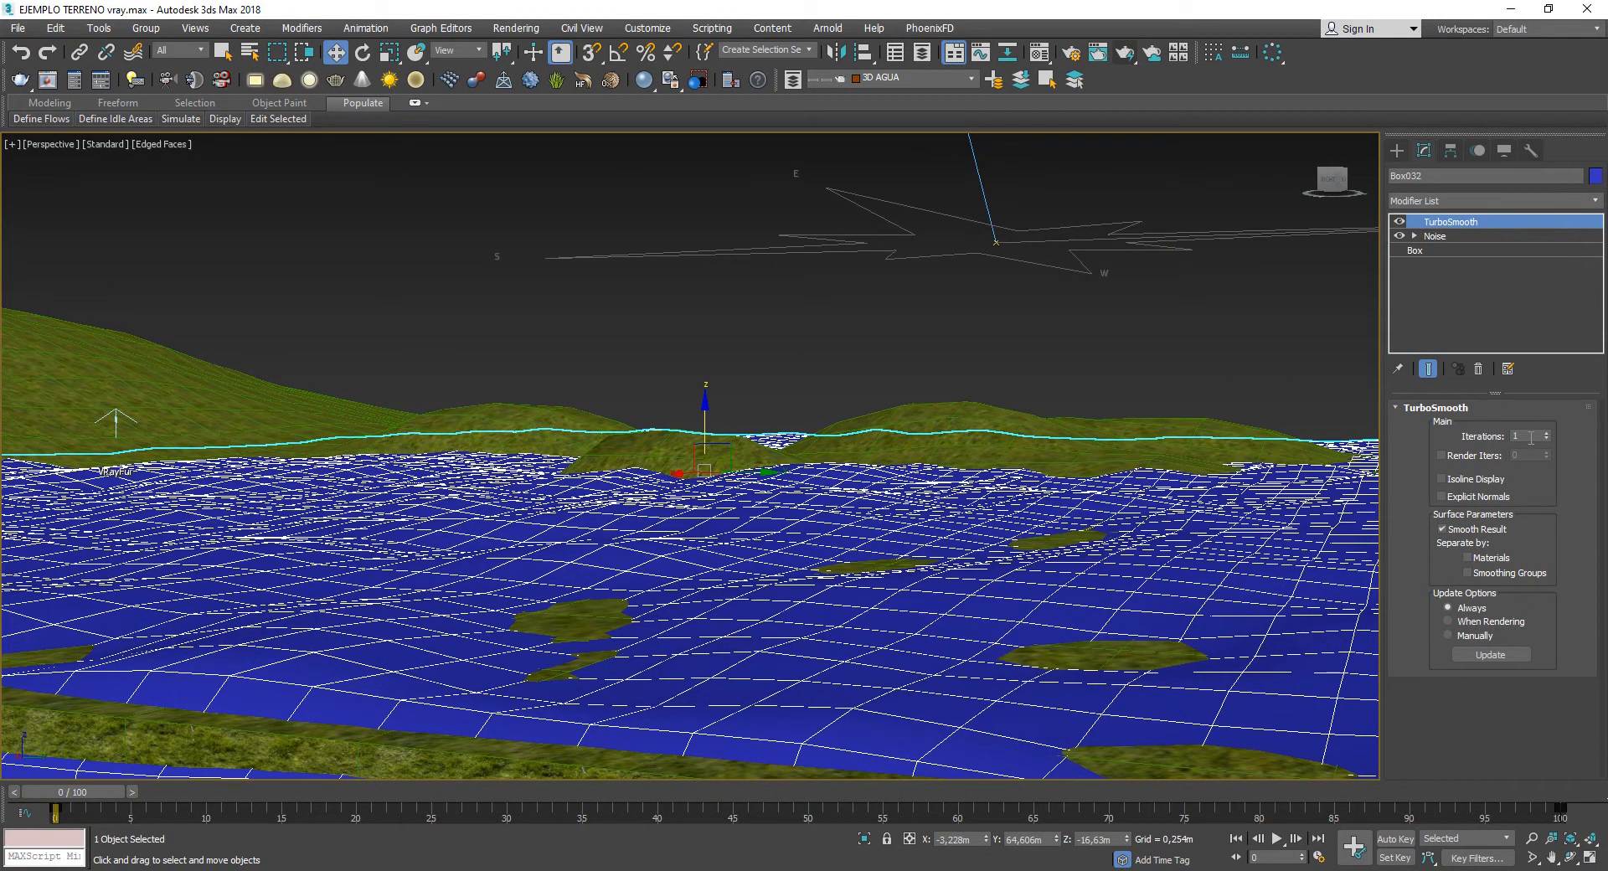
scroll(958, 353, down, 3)
- Raise the smoothed water box slightly to cover the small terrain patches poking through the waves
click(958, 353)
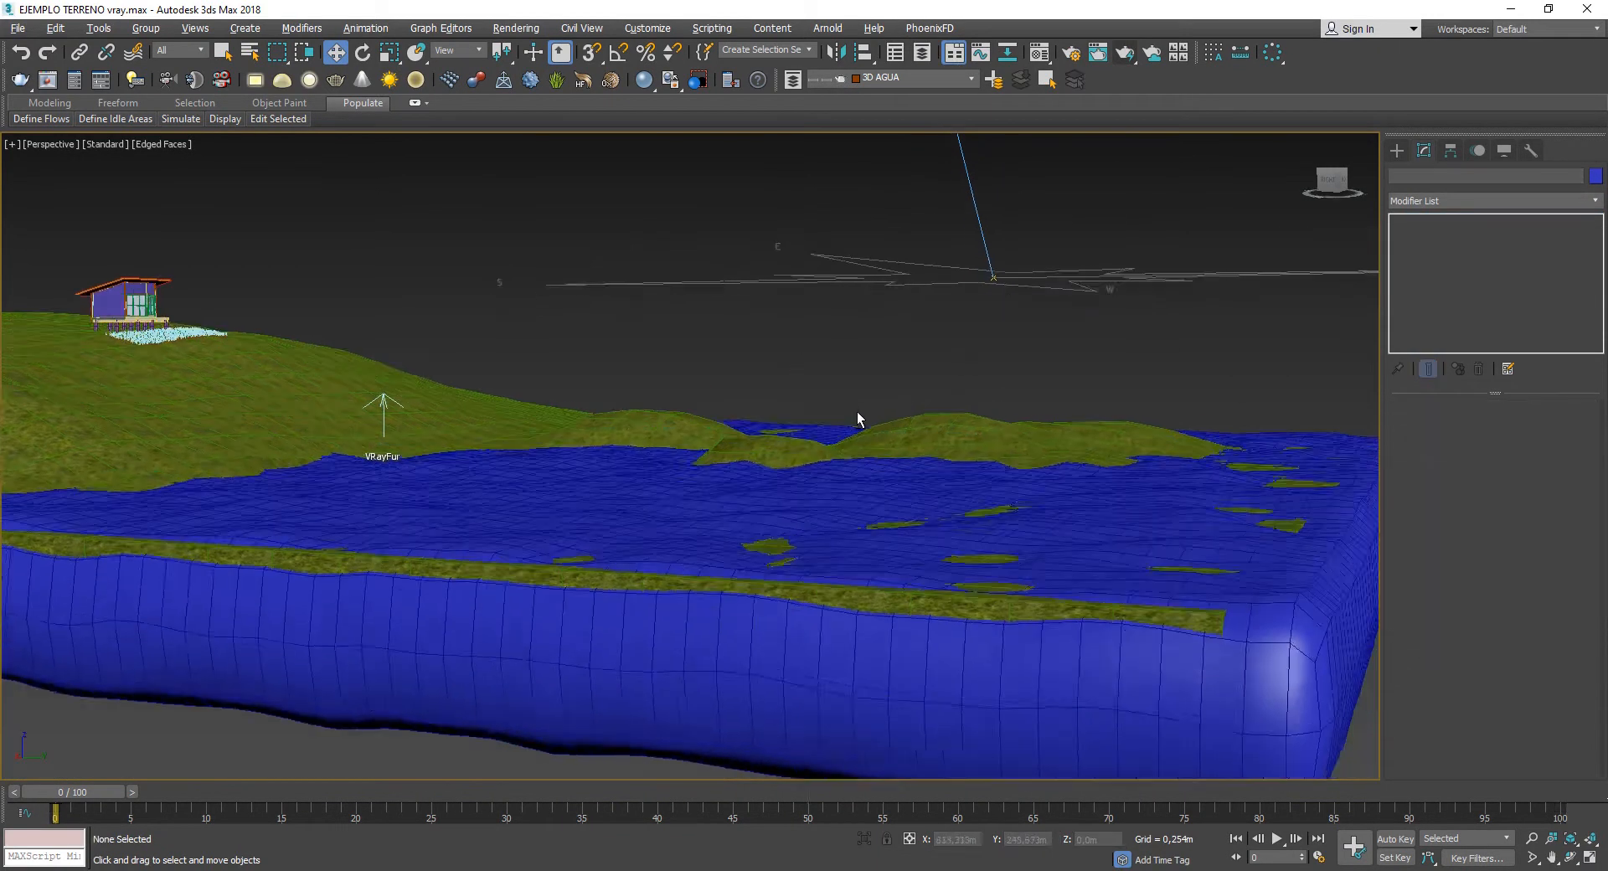
alt+middle_drag(857, 411, 870, 536)
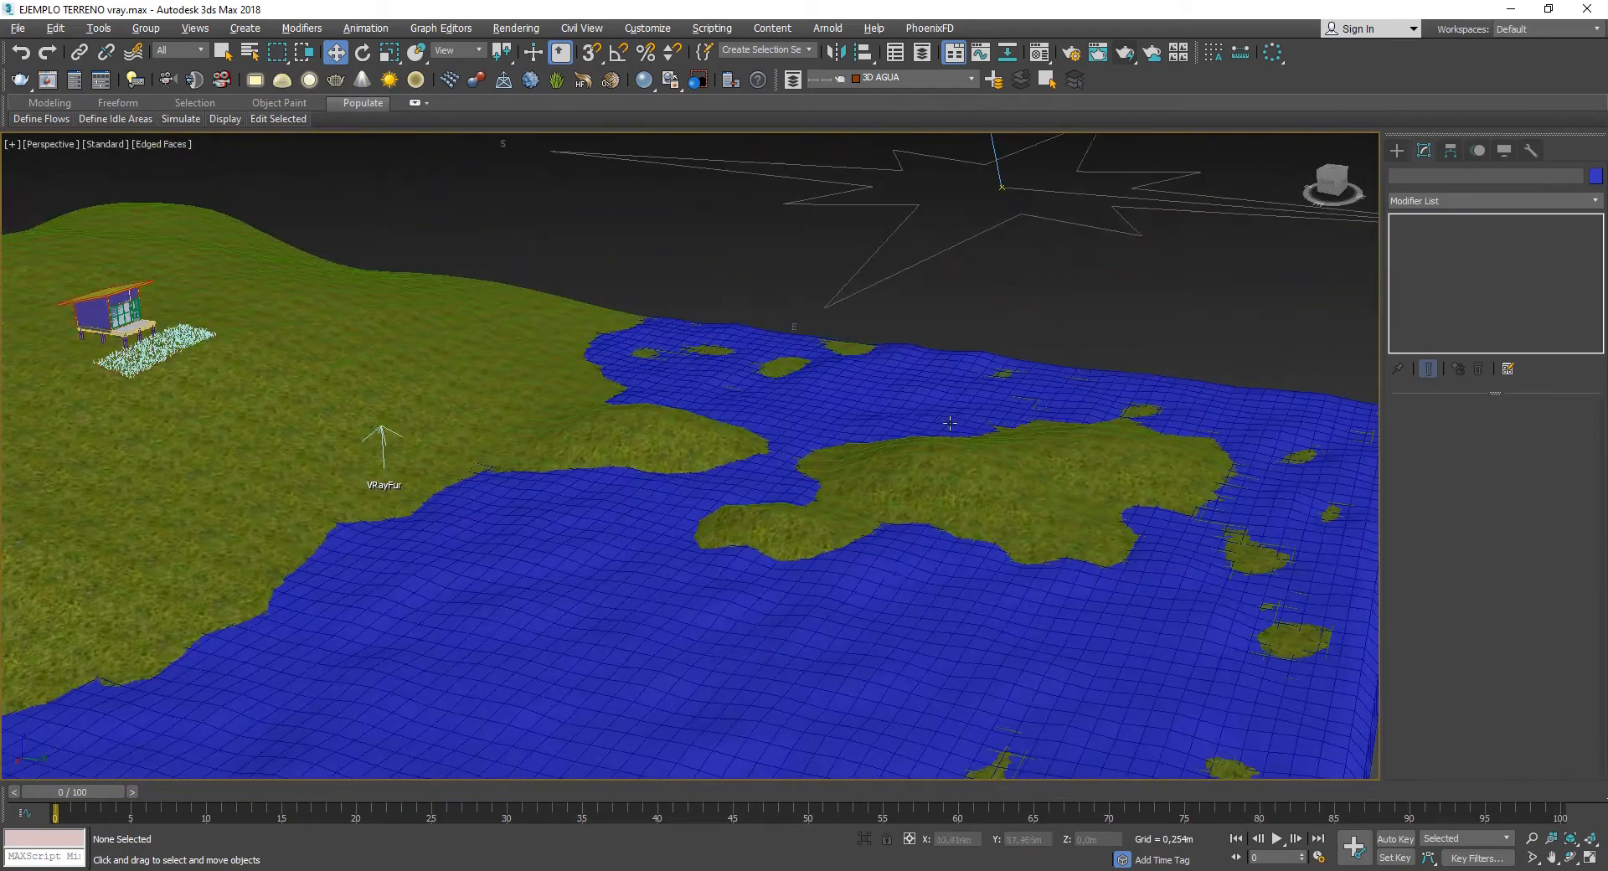
click(879, 634)
alt+middle_drag(880, 633, 786, 475)
click(616, 358)
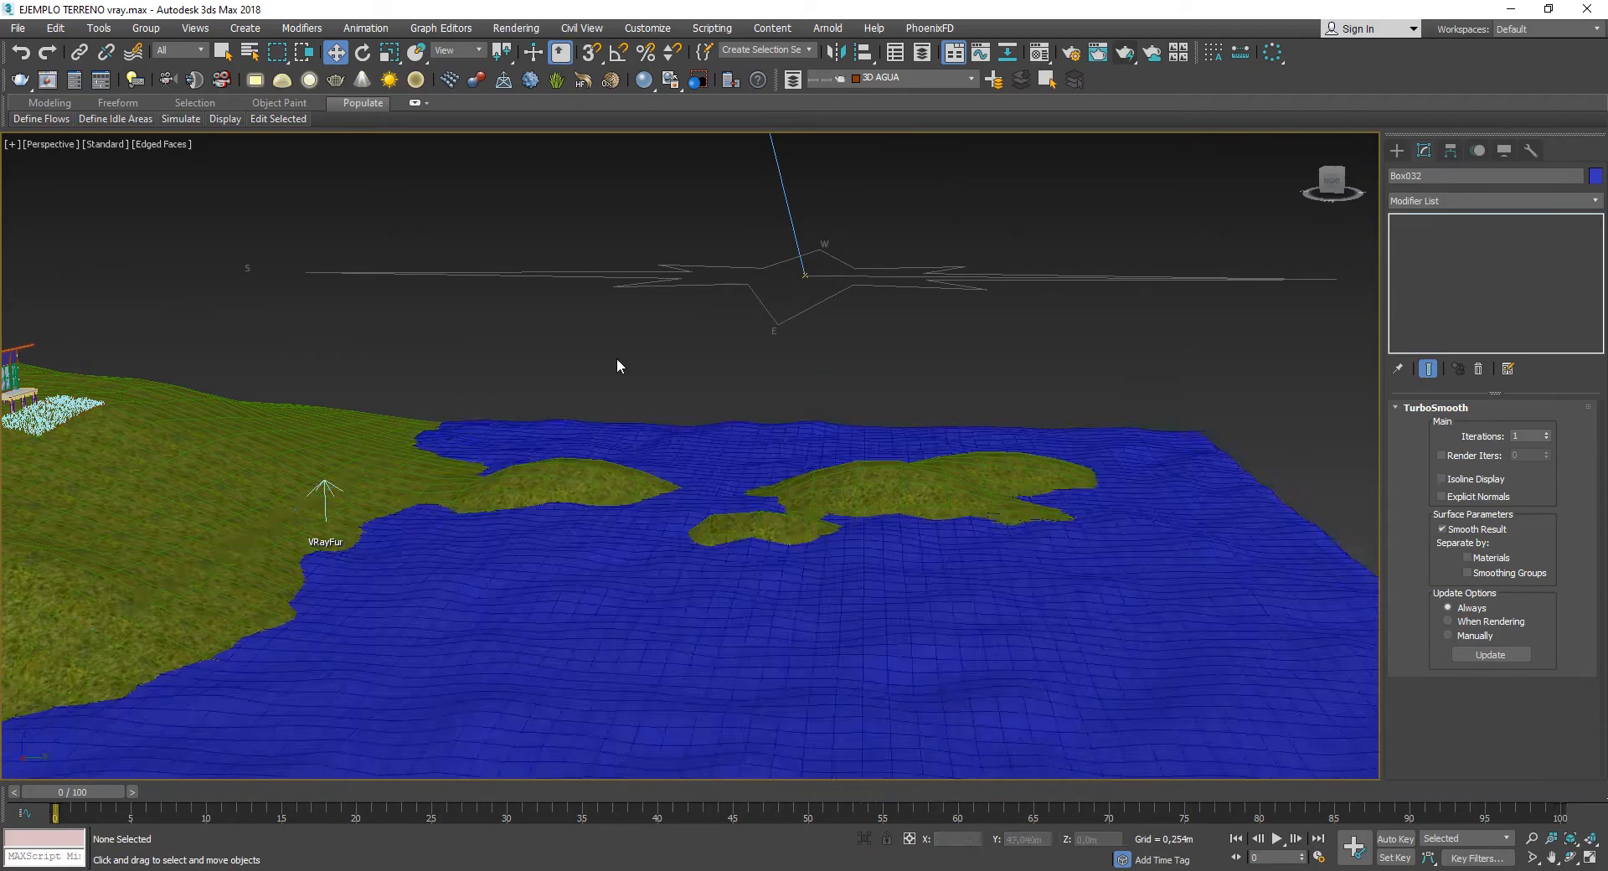
alt+middle_drag(616, 359, 916, 504)
- Resume polygon editing on the terrain and raise the shoreline below the house into a mound beside the water
click(481, 409)
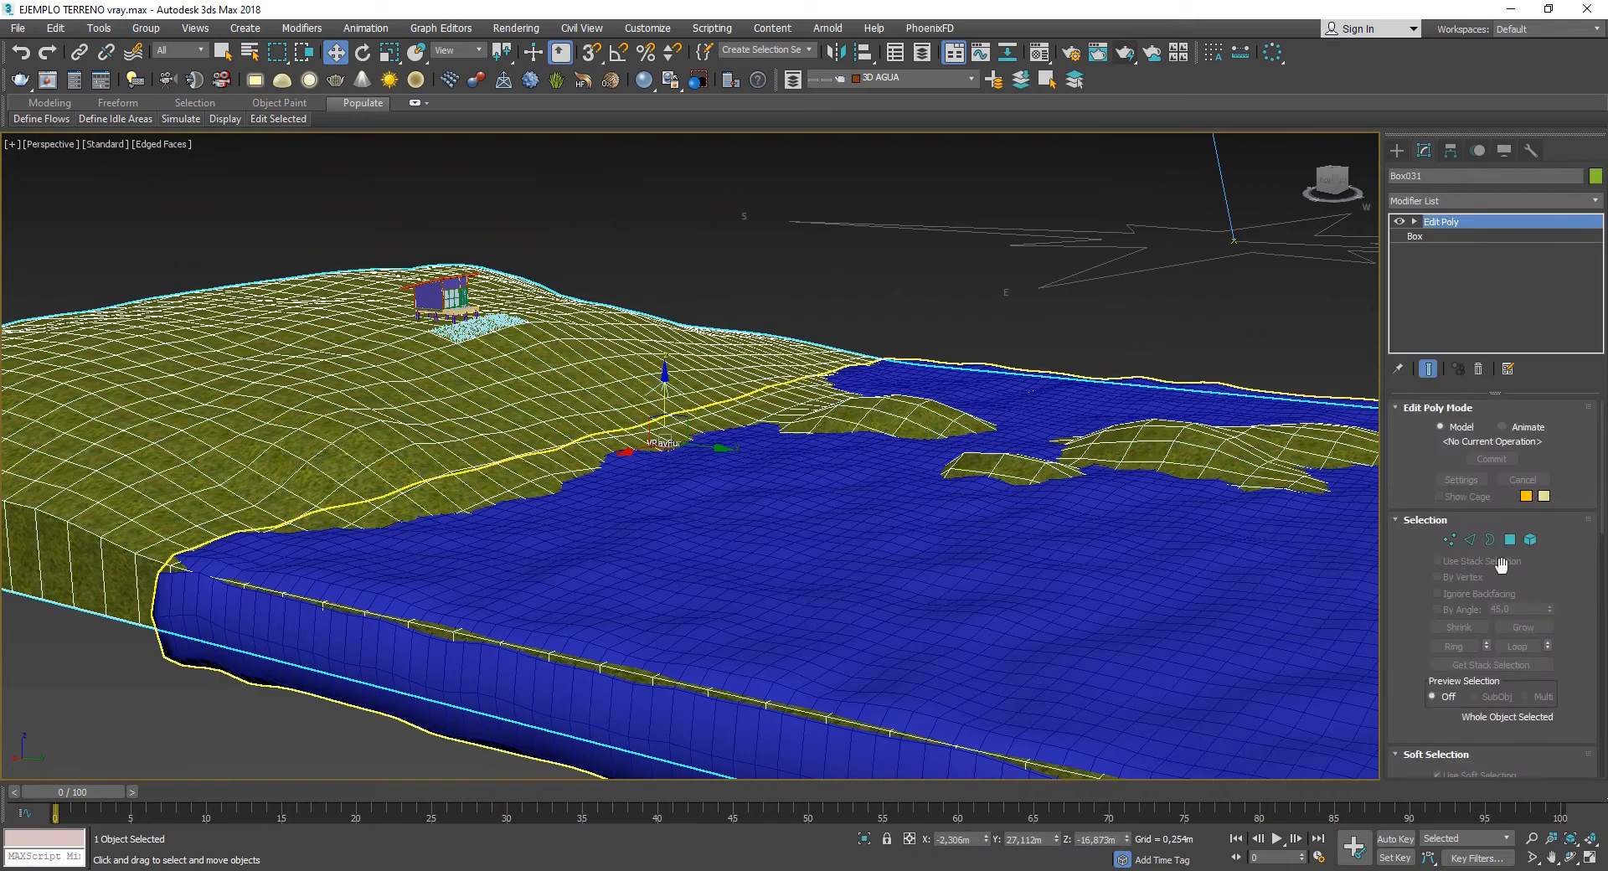
click(1509, 541)
click(569, 448)
drag(570, 448, 684, 419)
click(615, 464)
click(671, 502)
click(880, 634)
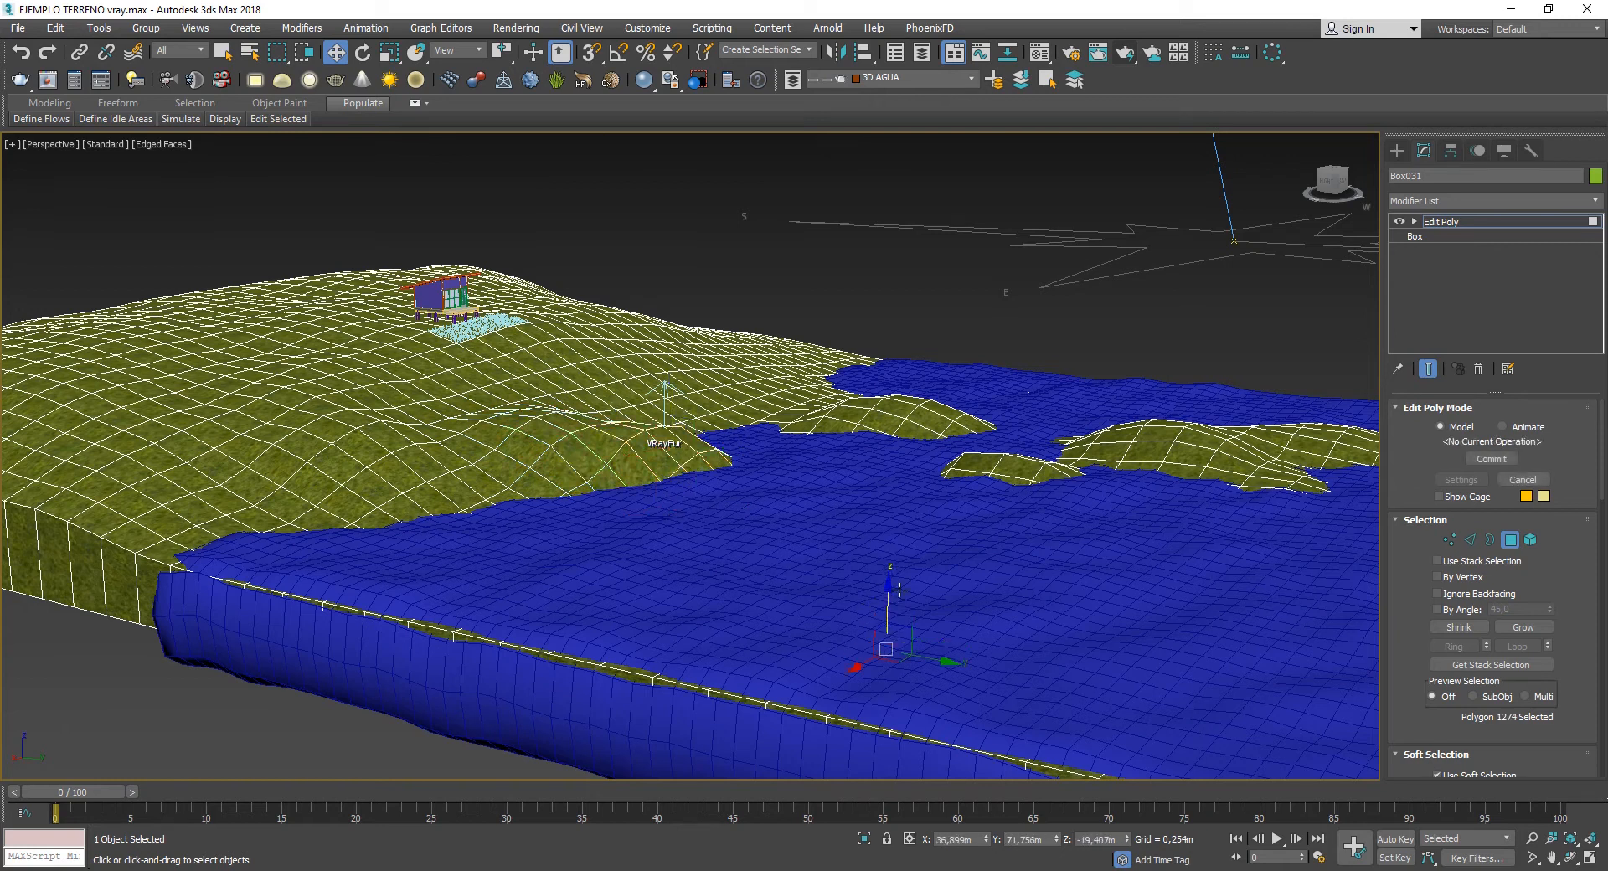
- Raise the large island into a taller hill and finish polygon editing on the terrain
click(1182, 453)
middle_drag(1102, 500, 894, 520)
drag(982, 442, 986, 410)
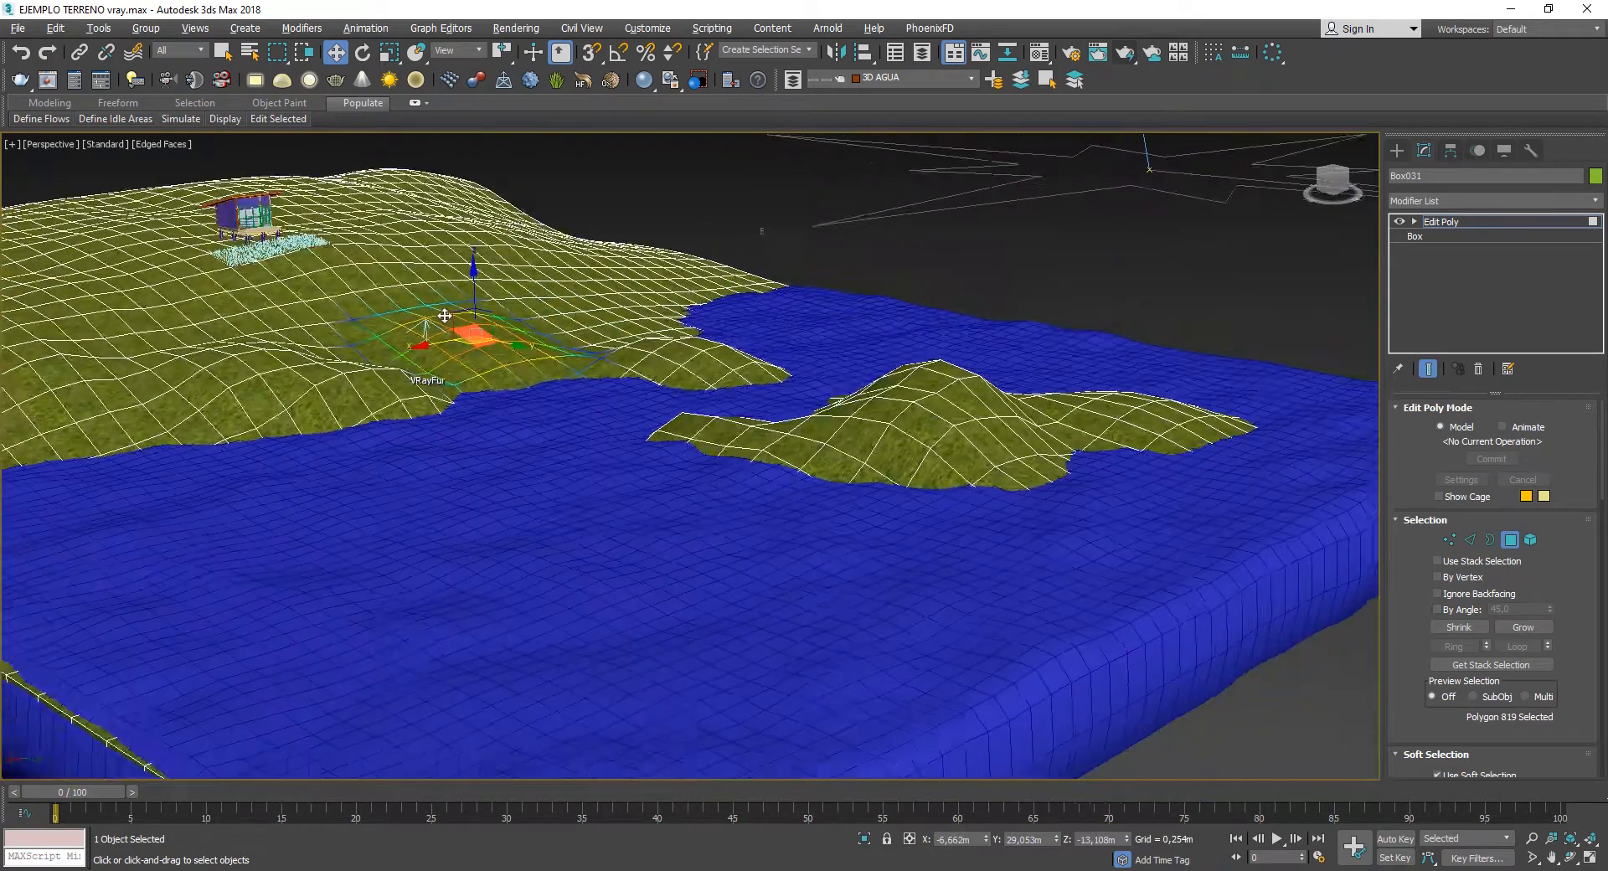
alt+middle_drag(1373, 577, 1575, 604)
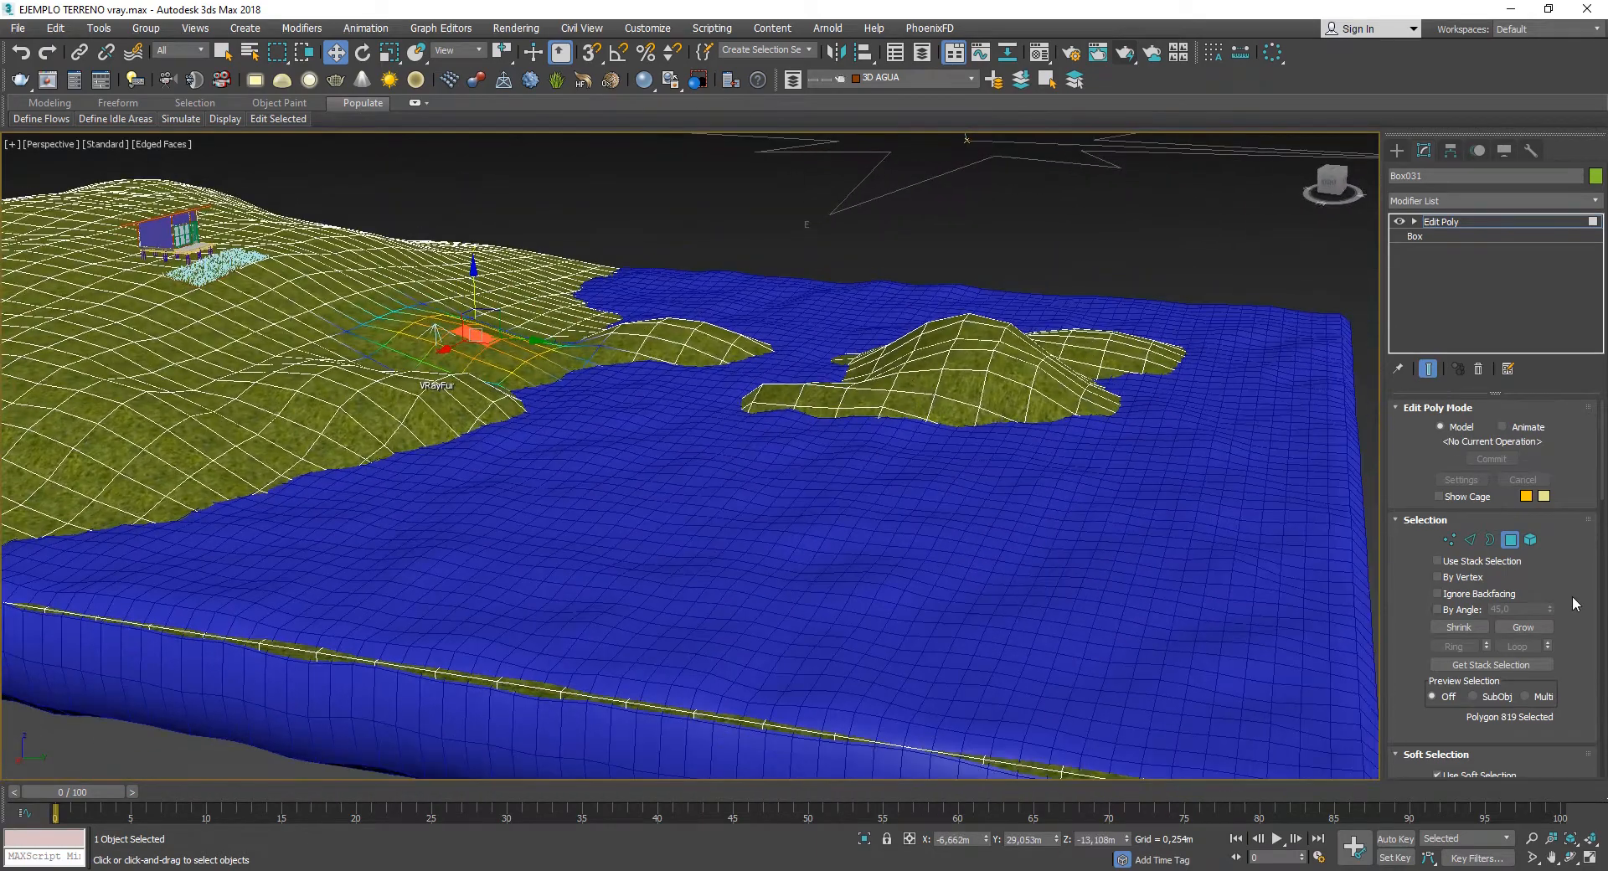
click(1510, 541)
- Assign the unused Physical Material "18 - Default" from the material editor to the water box
key(m)
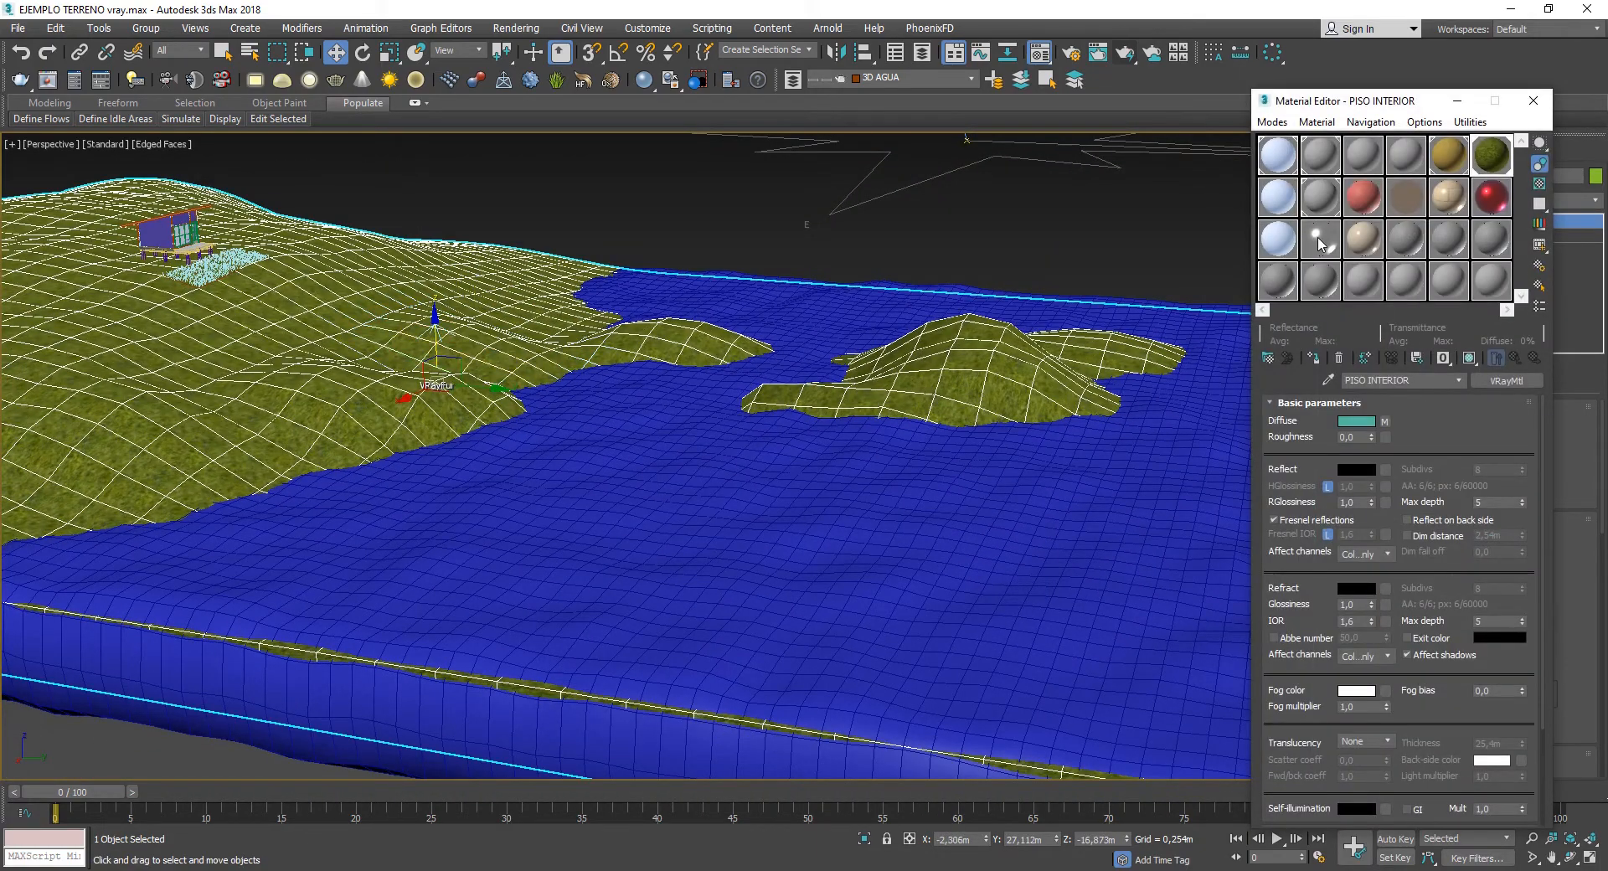
click(1276, 159)
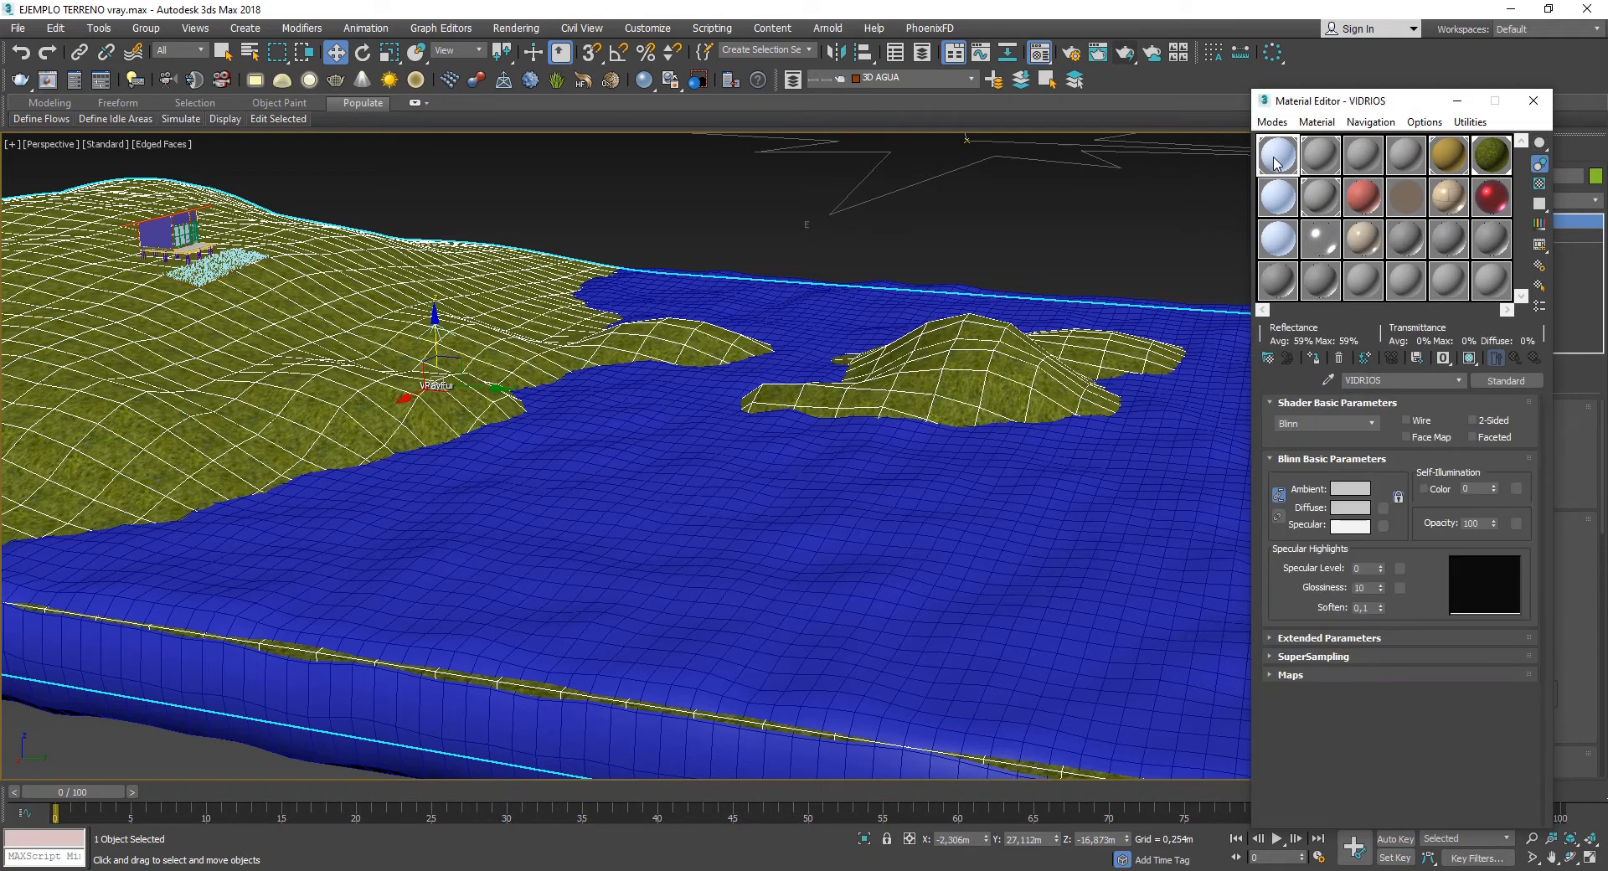
click(1489, 243)
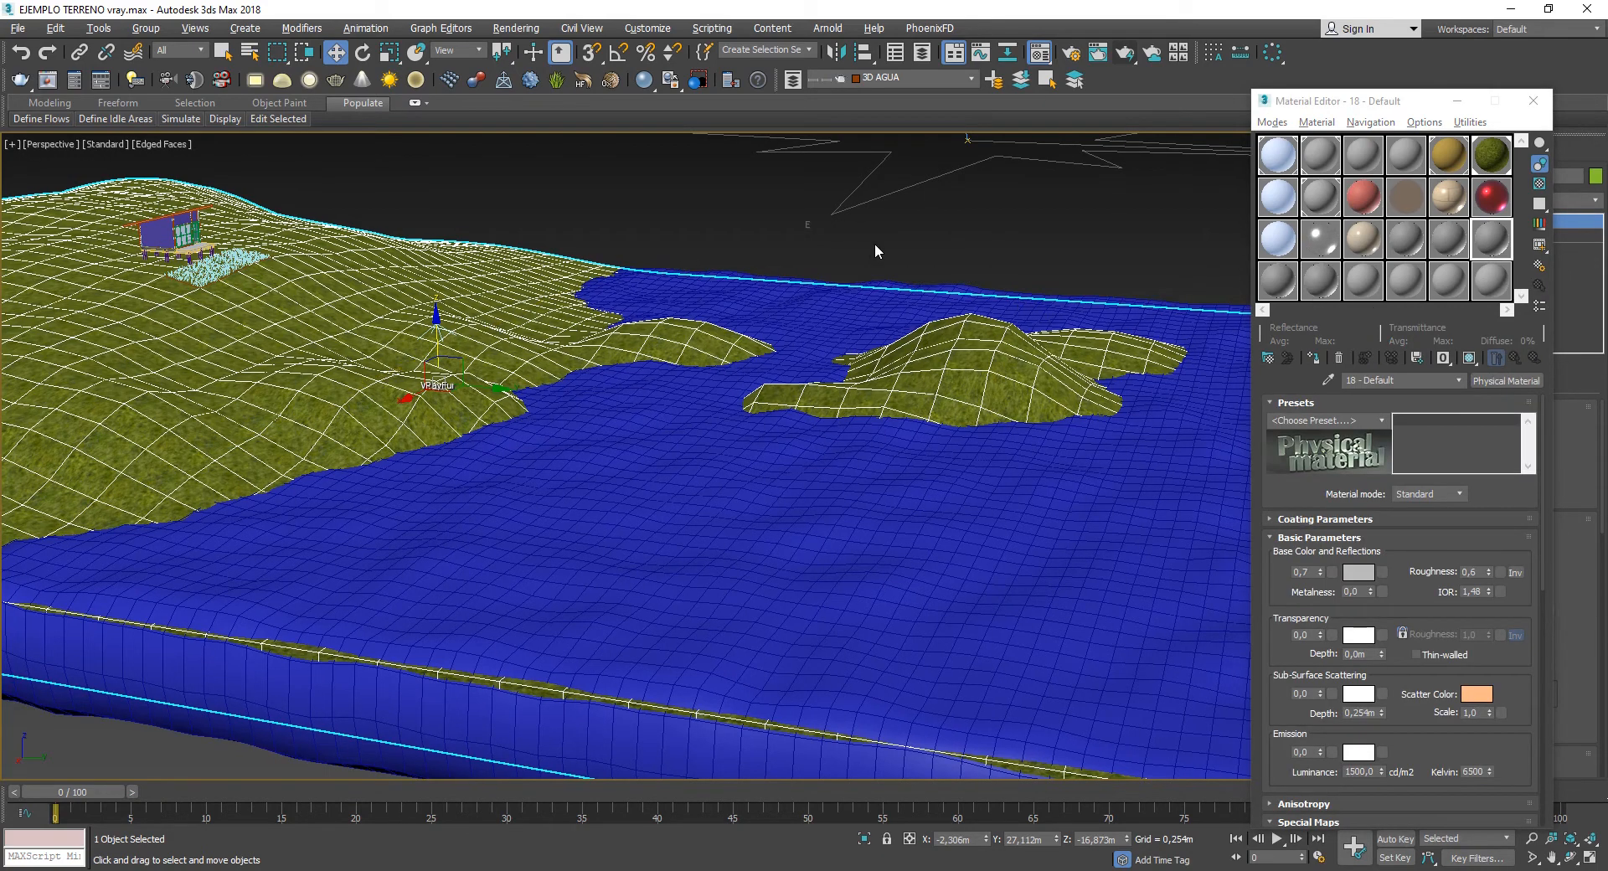
alt+middle_drag(874, 243, 839, 245)
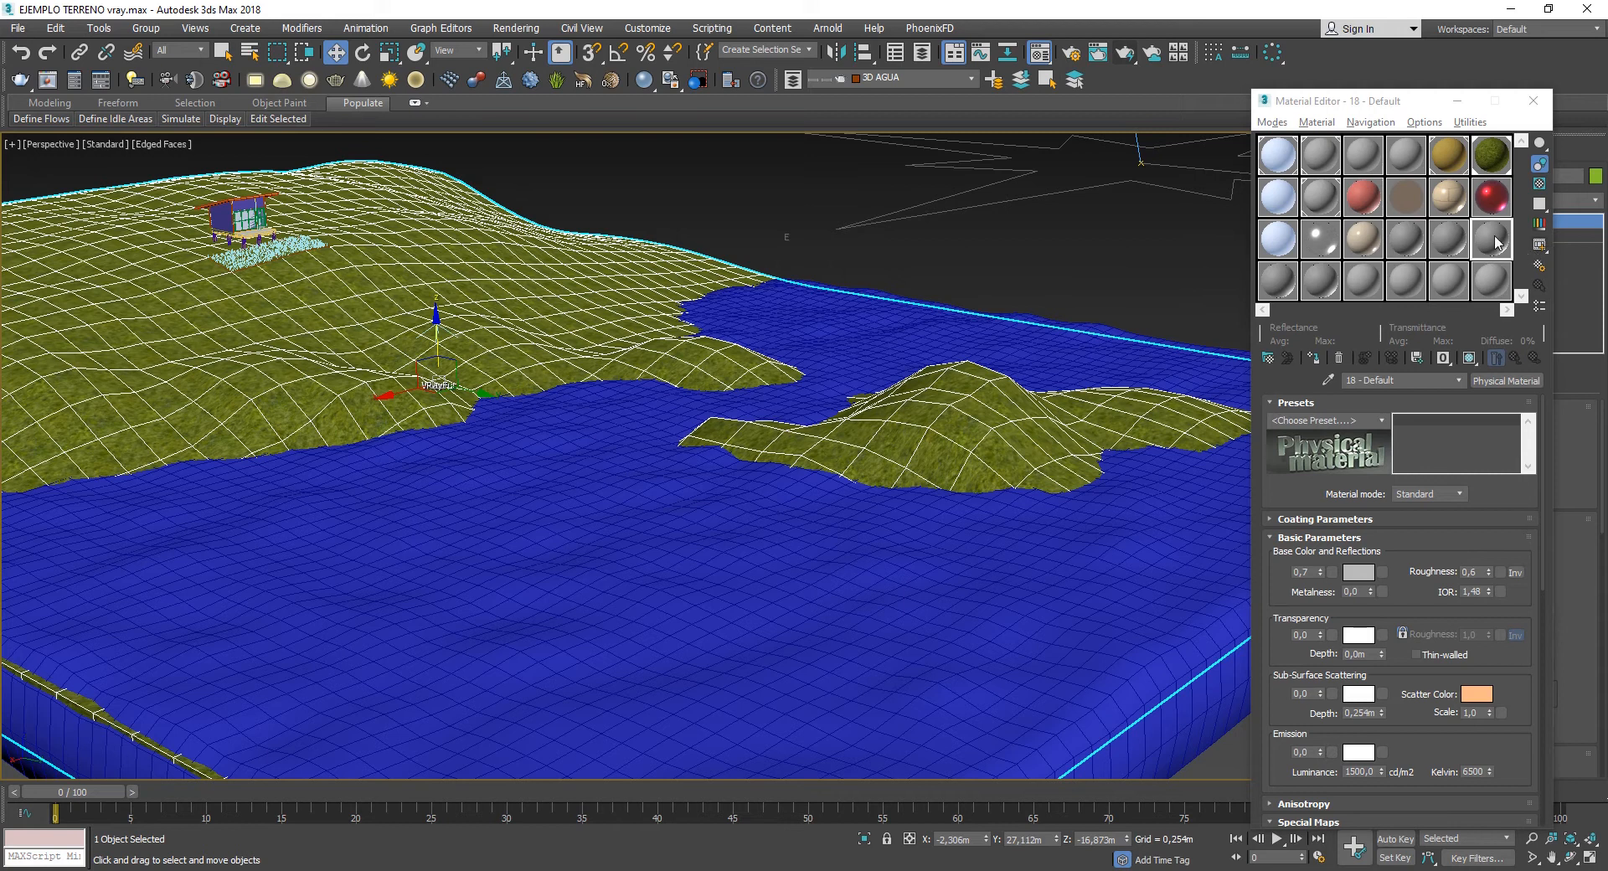
drag(1497, 242, 837, 544)
- Set the base color of the water's Physical Material to a dark teal blue
click(1358, 571)
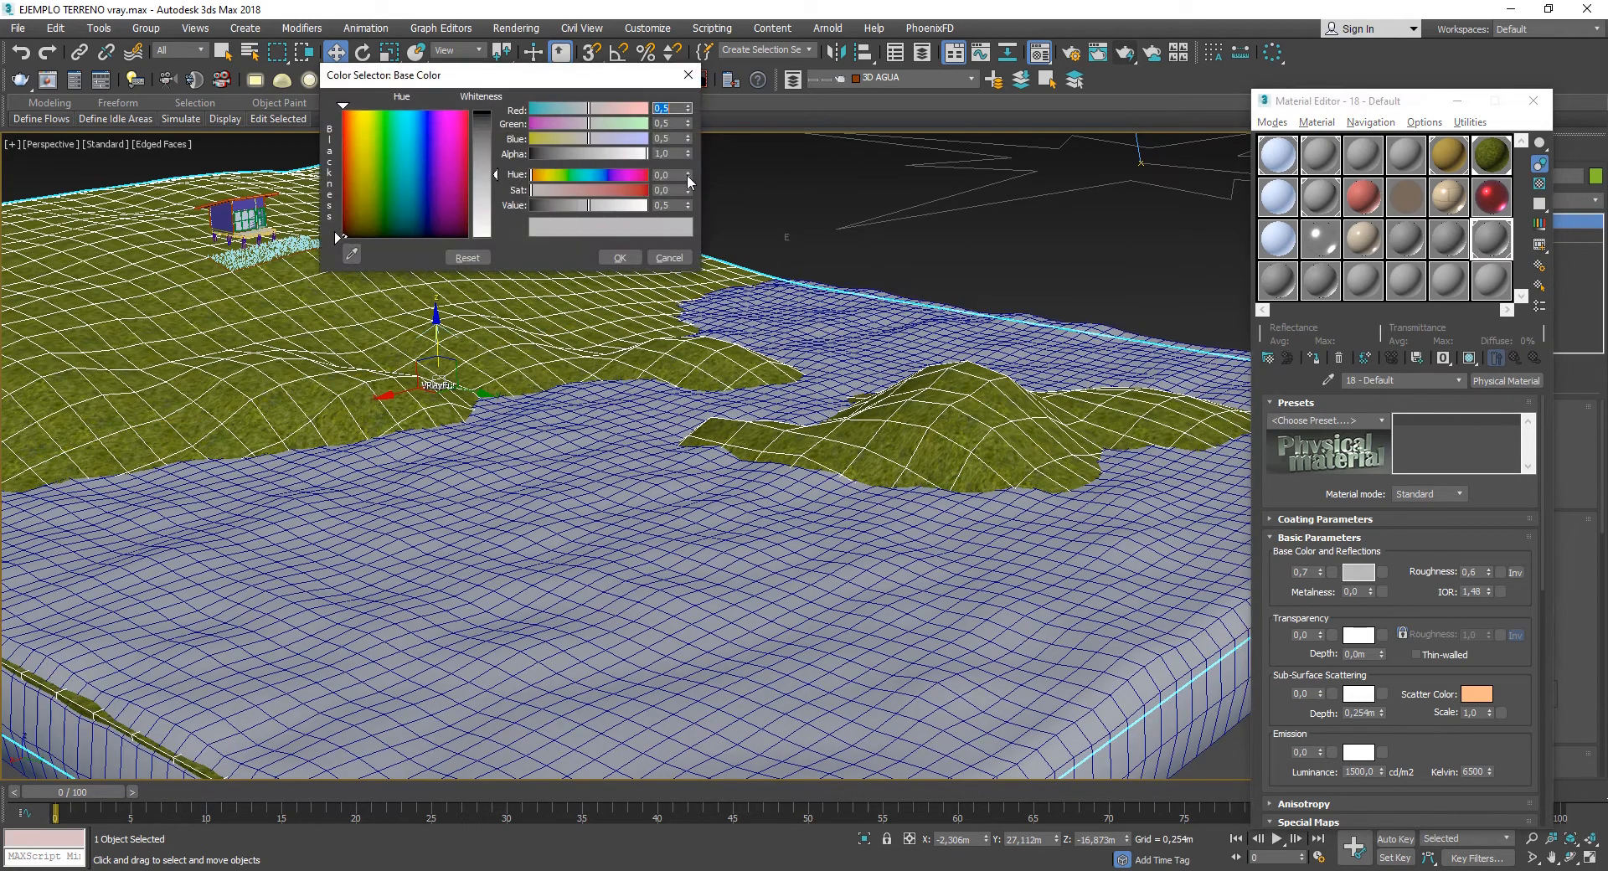
click(428, 171)
drag(495, 175, 495, 118)
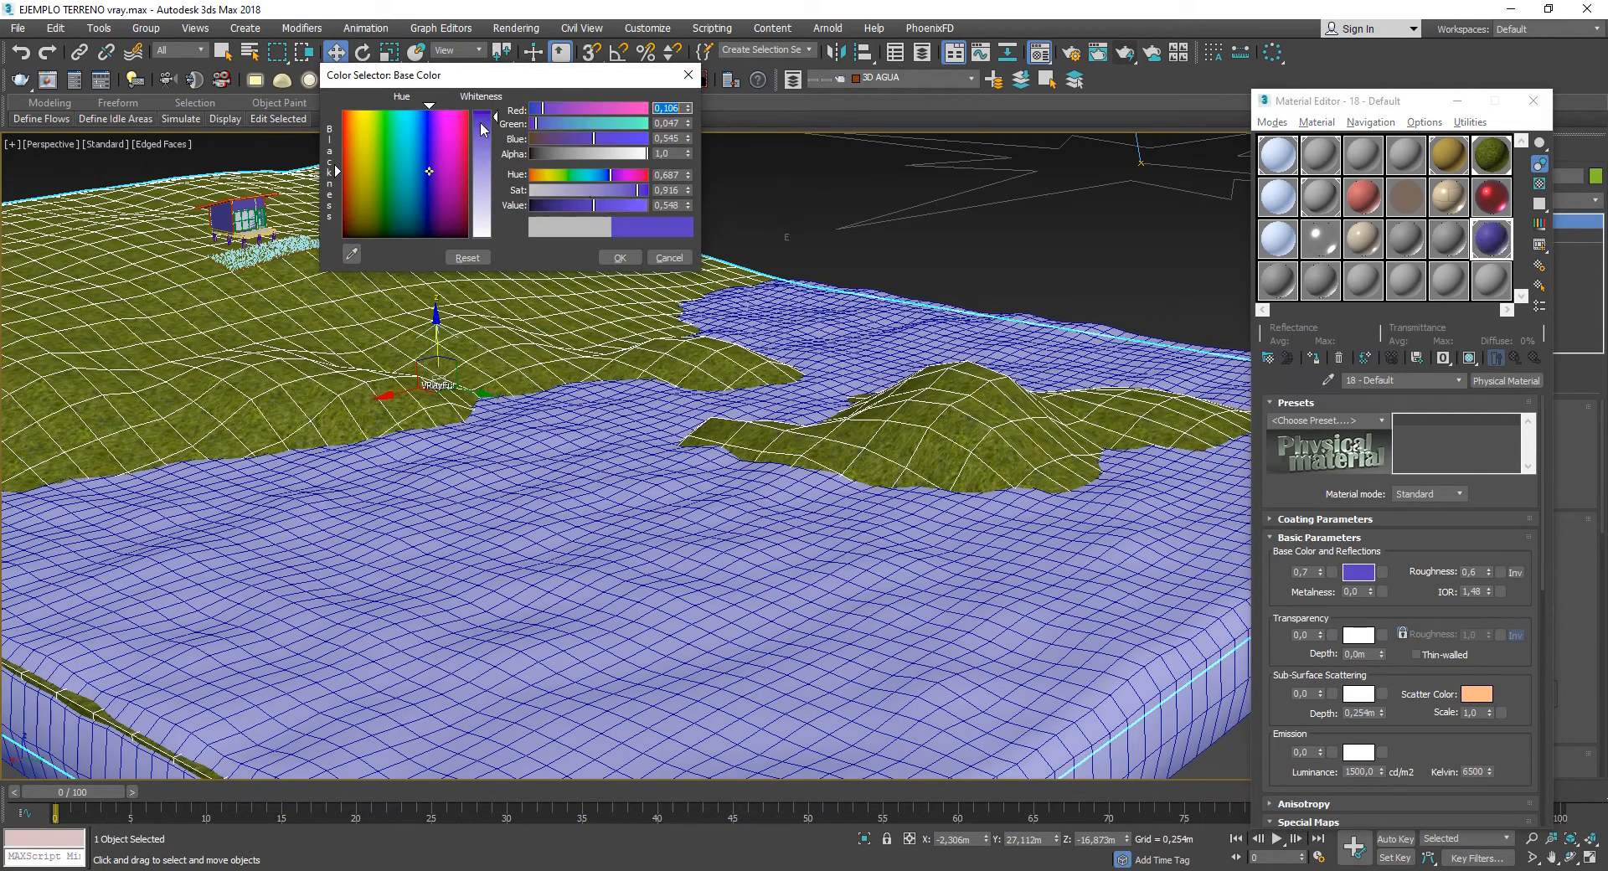
drag(590, 214, 597, 173)
click(624, 255)
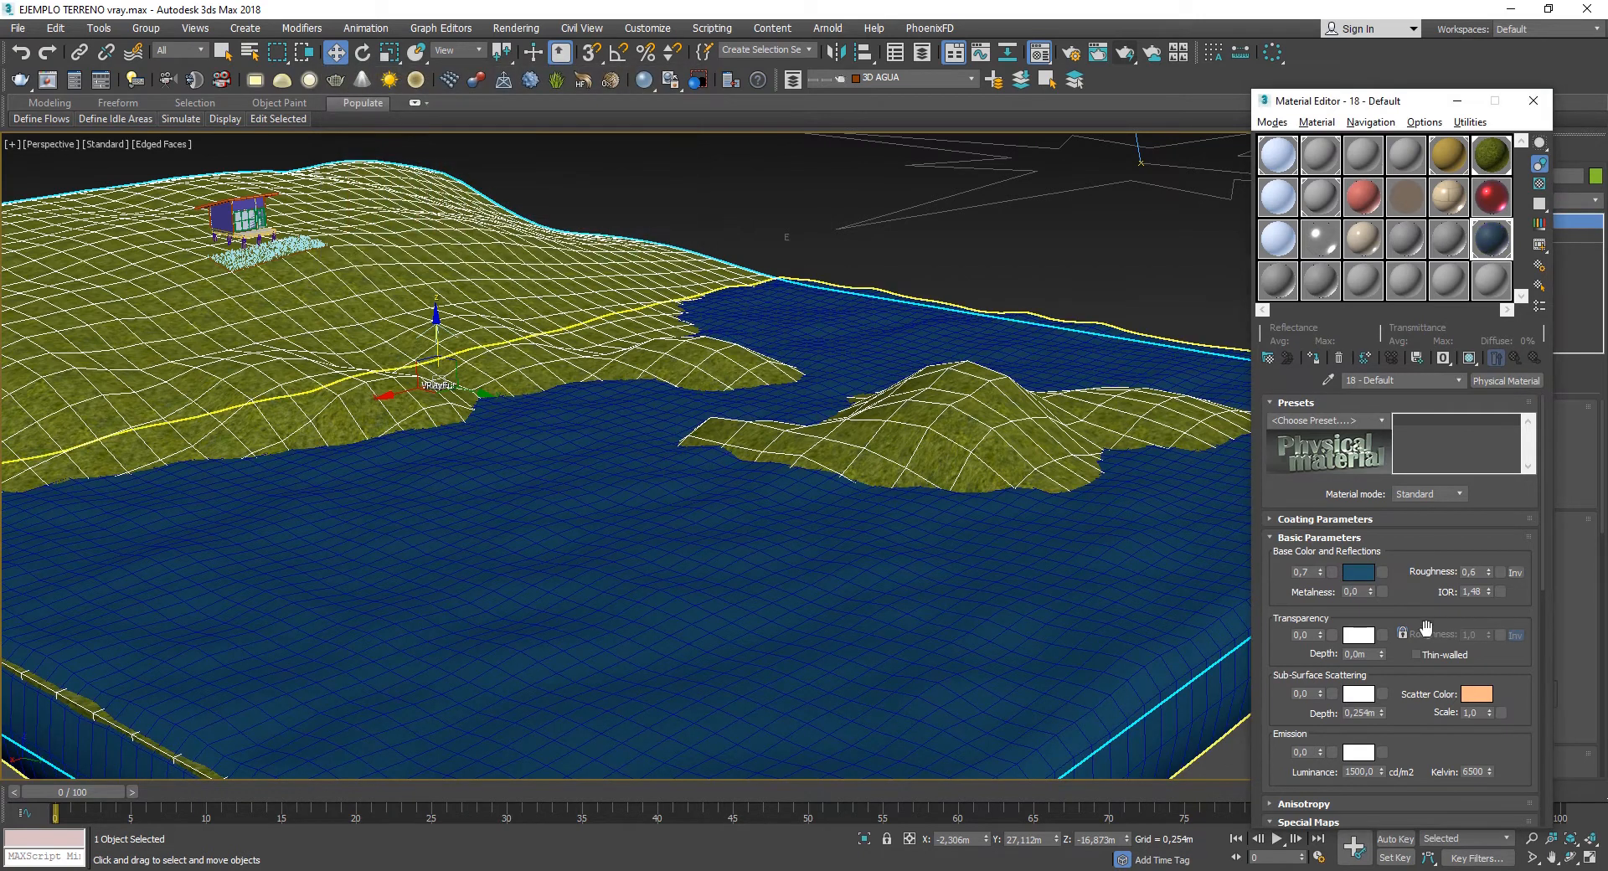
- Set the water material's transparency to 0.09 and its IOR to 1.84, and close the enlarged sample preview
drag(1320, 636, 1317, 624)
alt+middle_drag(623, 369, 754, 477)
scroll(891, 523, up, 5)
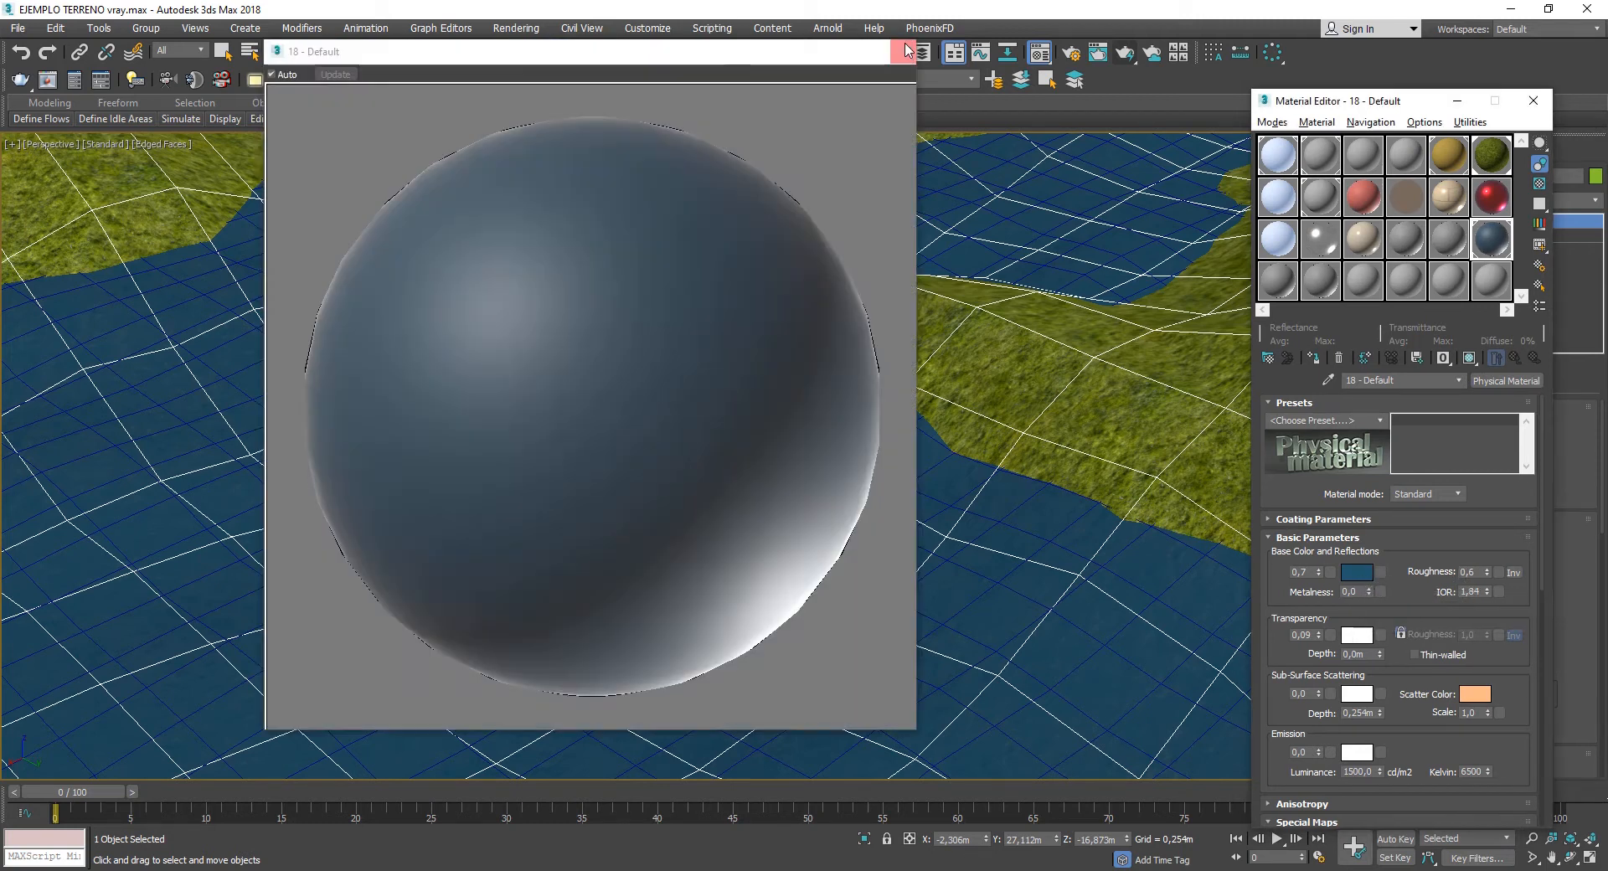
click(900, 50)
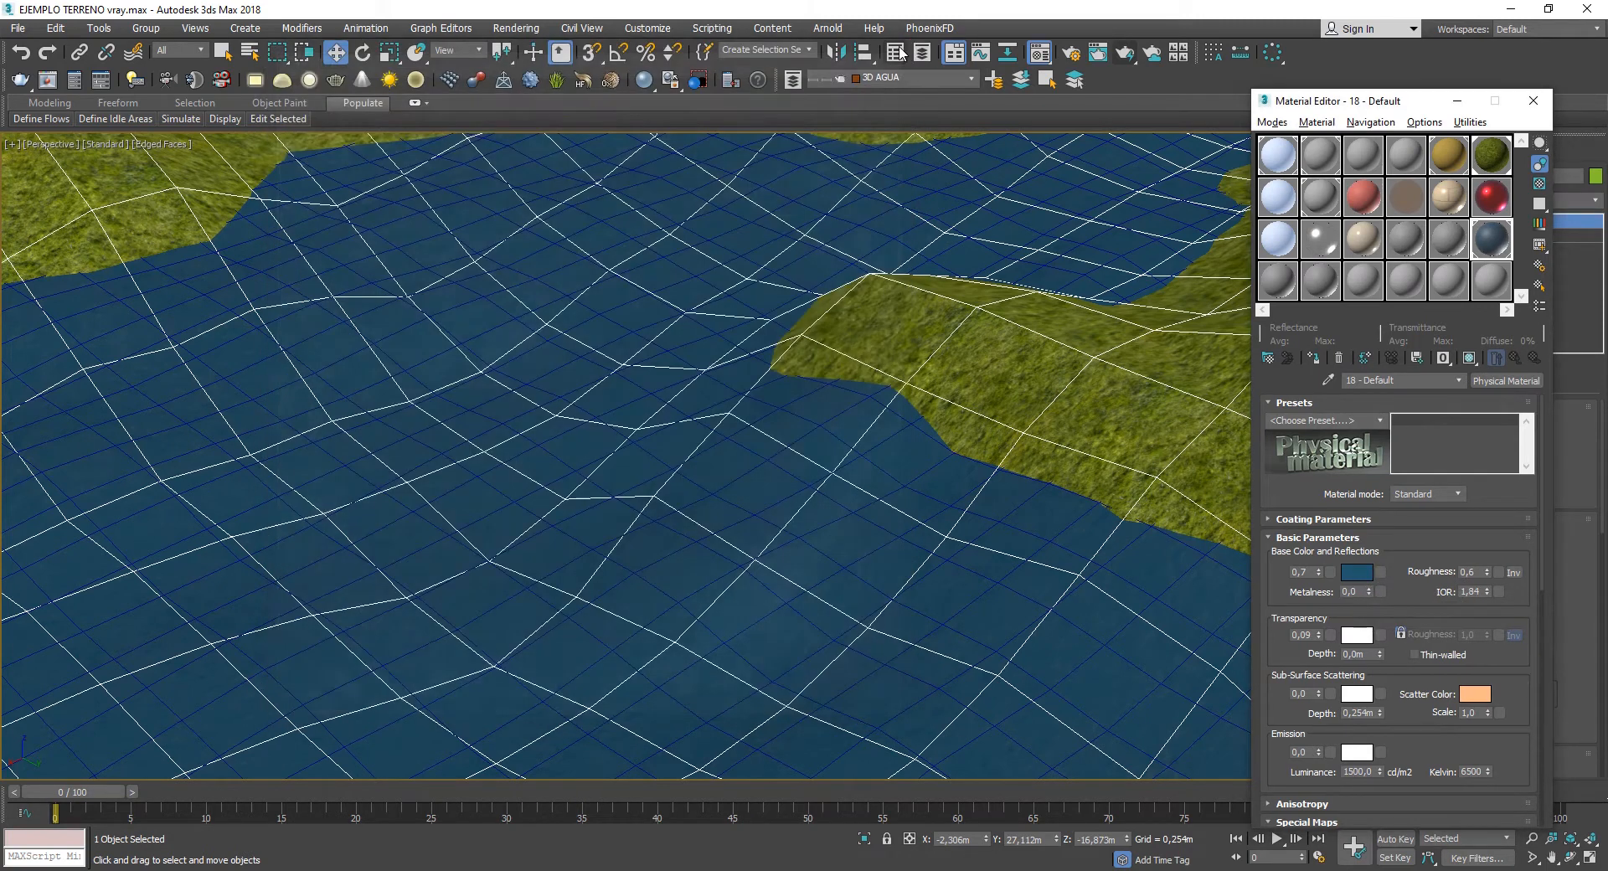
- Darken the water material's transparency color to a light grey with RGB values of 0.898
click(1353, 636)
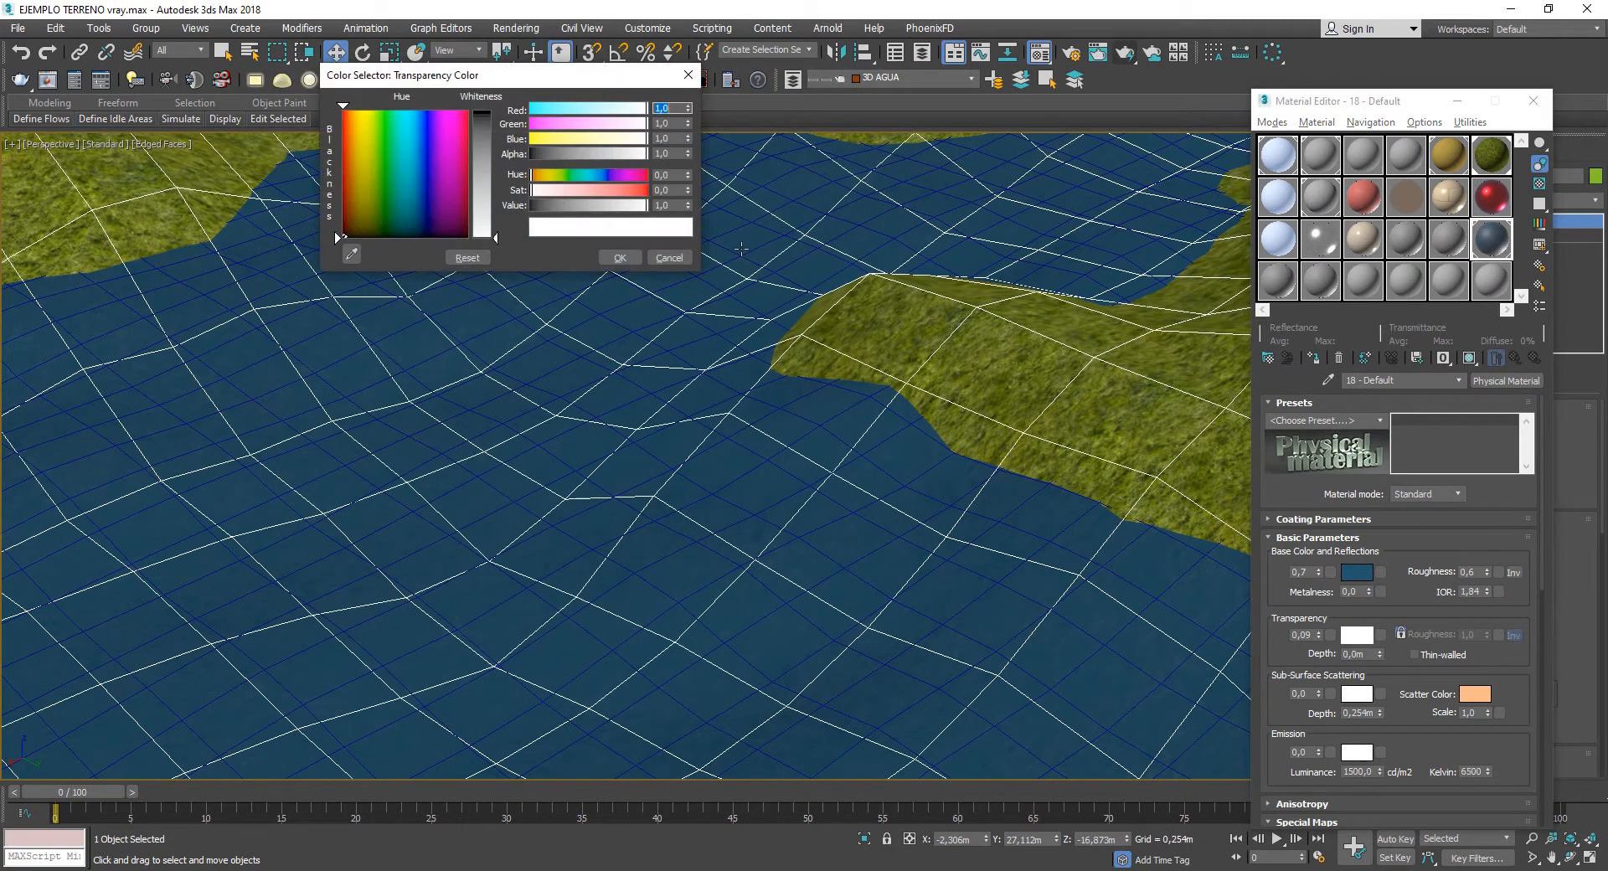
drag(491, 237, 494, 226)
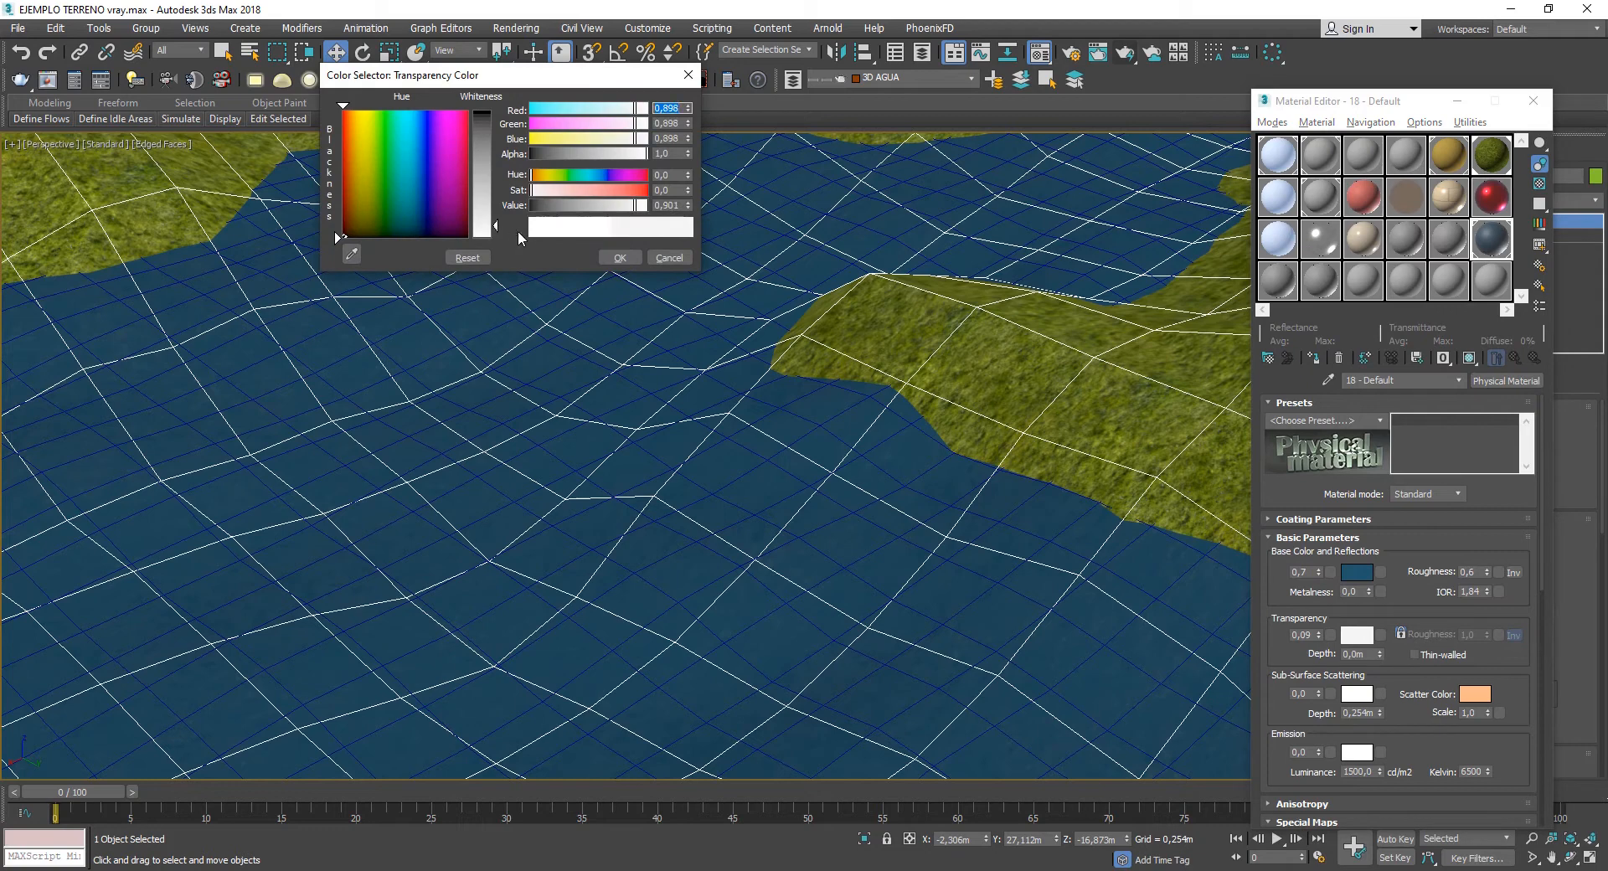
click(617, 265)
alt+middle_drag(580, 373, 792, 454)
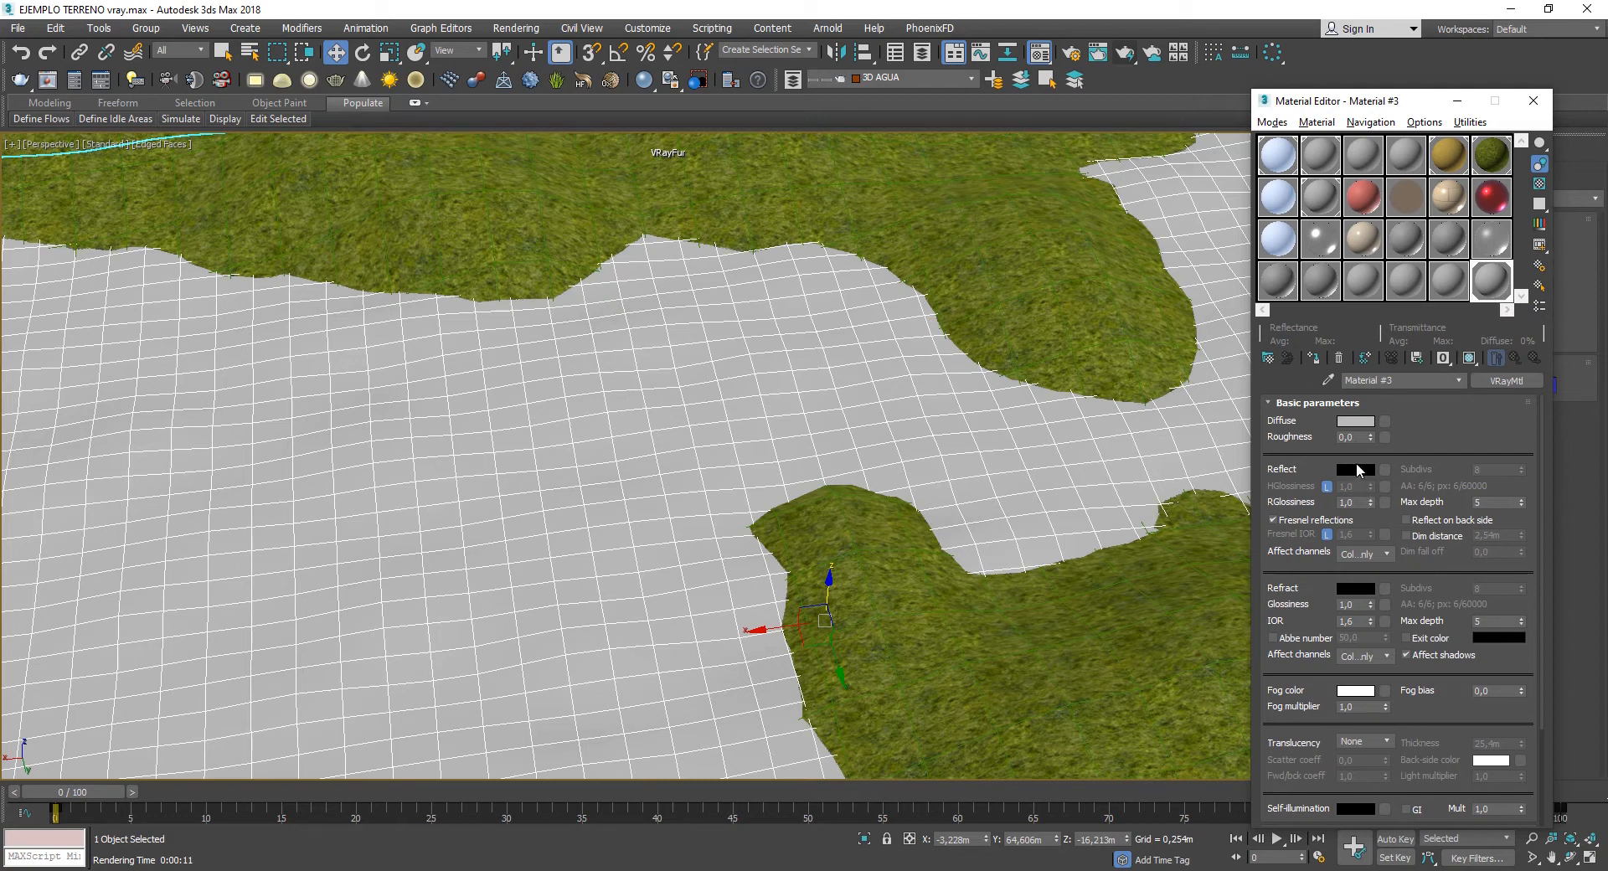
- Set the diffuse color of the water's VRayMtl to a medium blue
click(1357, 426)
drag(536, 162, 609, 173)
click(620, 257)
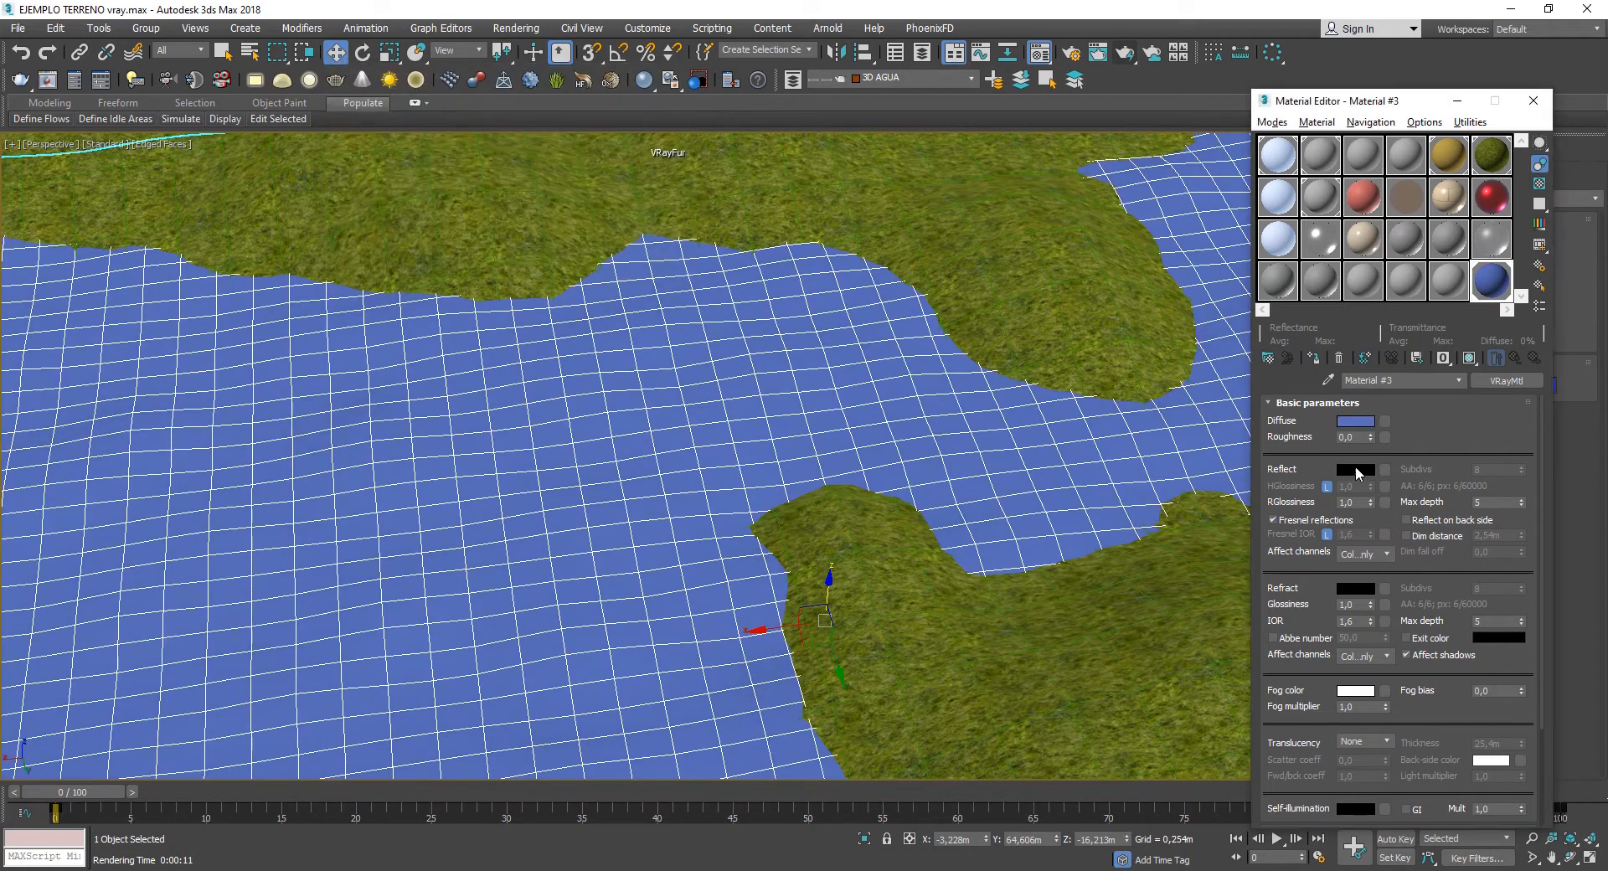
- Give the V-Ray water material a light grey reflection with 0.59 reflection glossiness and a near-white refraction color
click(1356, 470)
drag(484, 162, 484, 201)
click(619, 256)
drag(1374, 504, 1373, 534)
click(1354, 589)
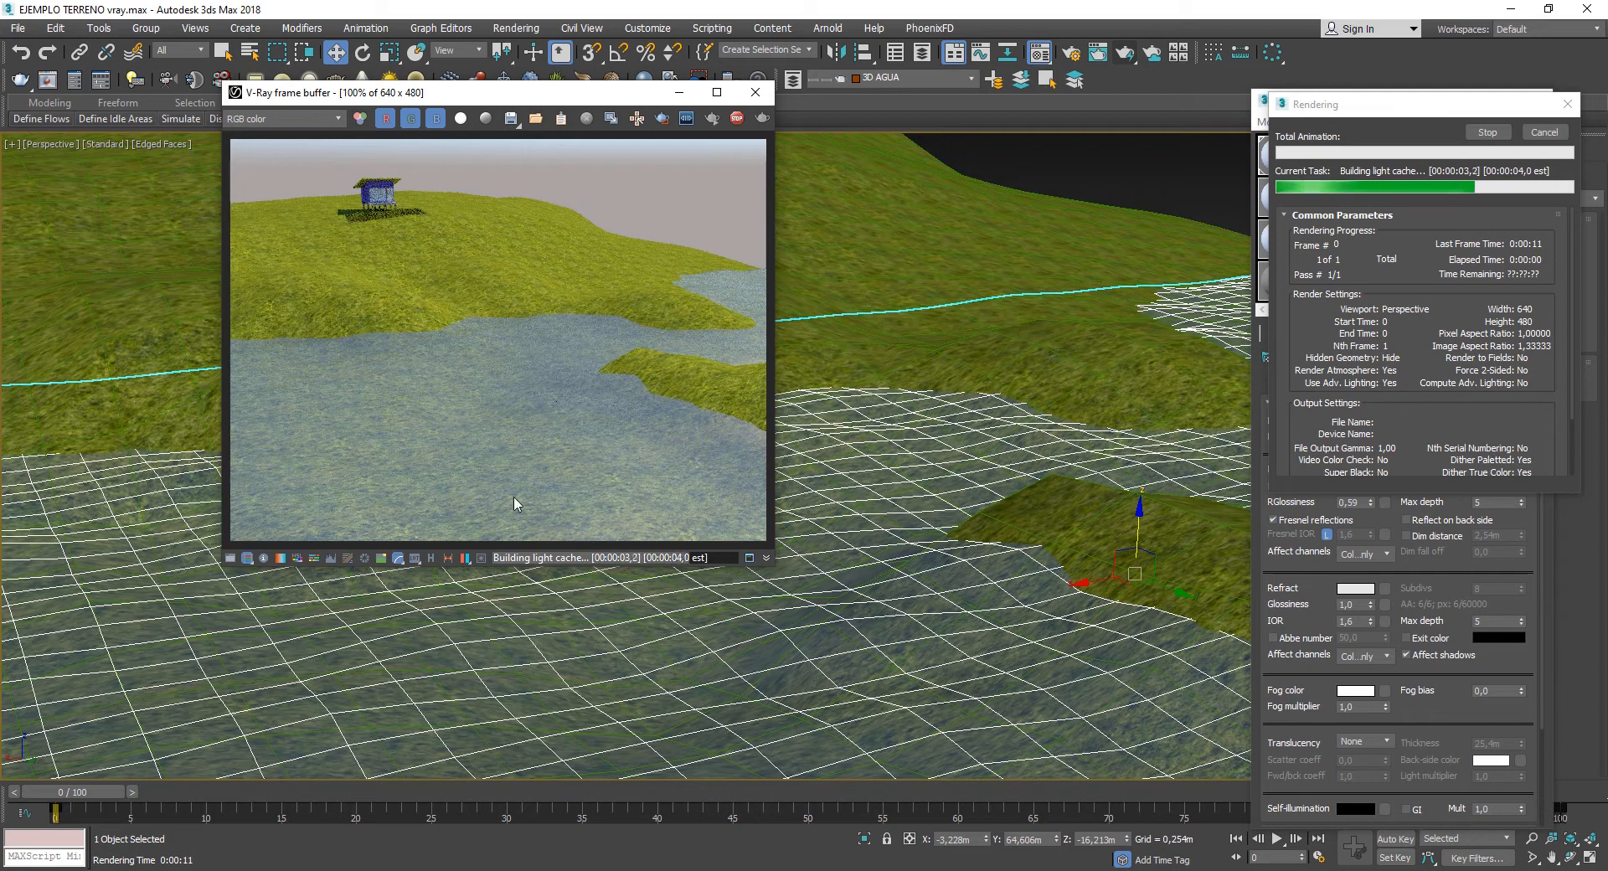
- Examine the water in the test render, stop the rendering and close the material editor
scroll(429, 491, up, 2)
scroll(526, 486, down, 2)
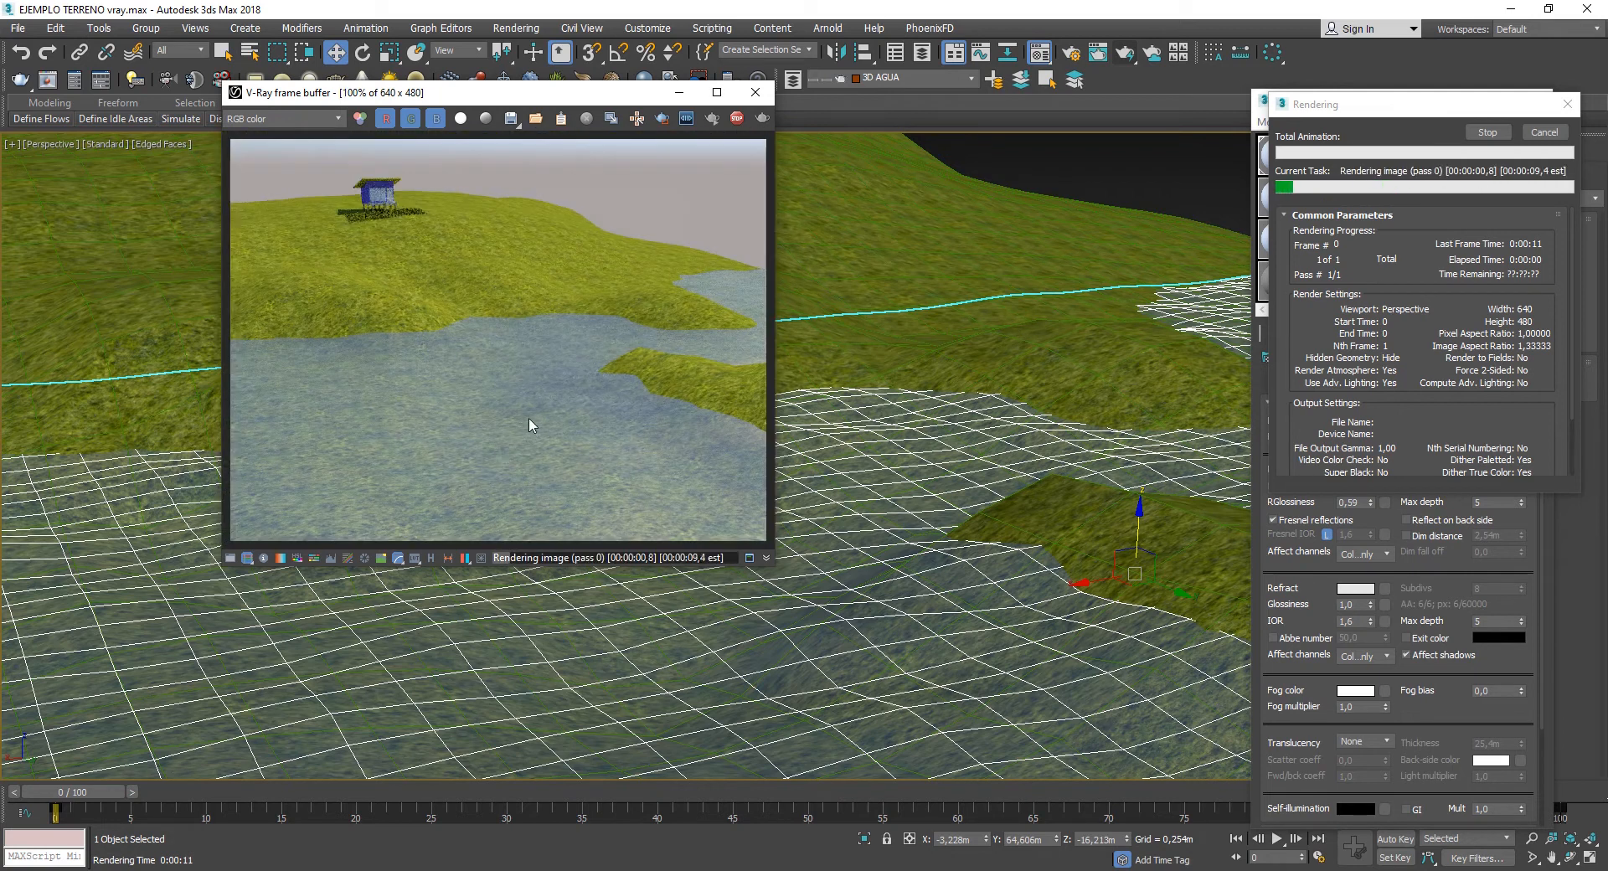
click(754, 92)
click(1487, 131)
click(1484, 127)
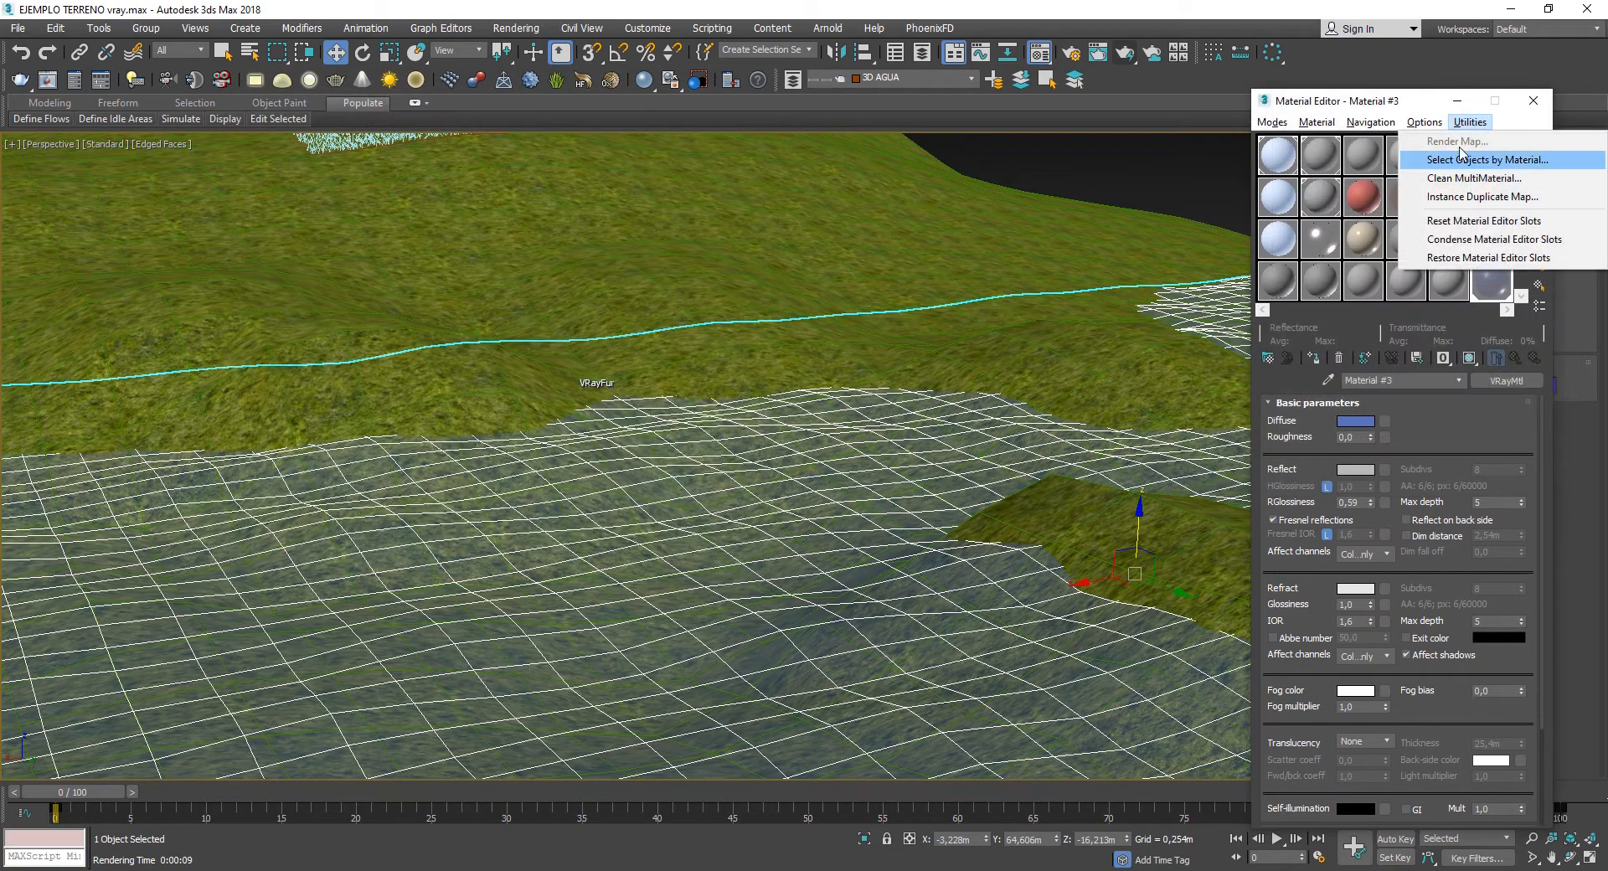
click(1530, 106)
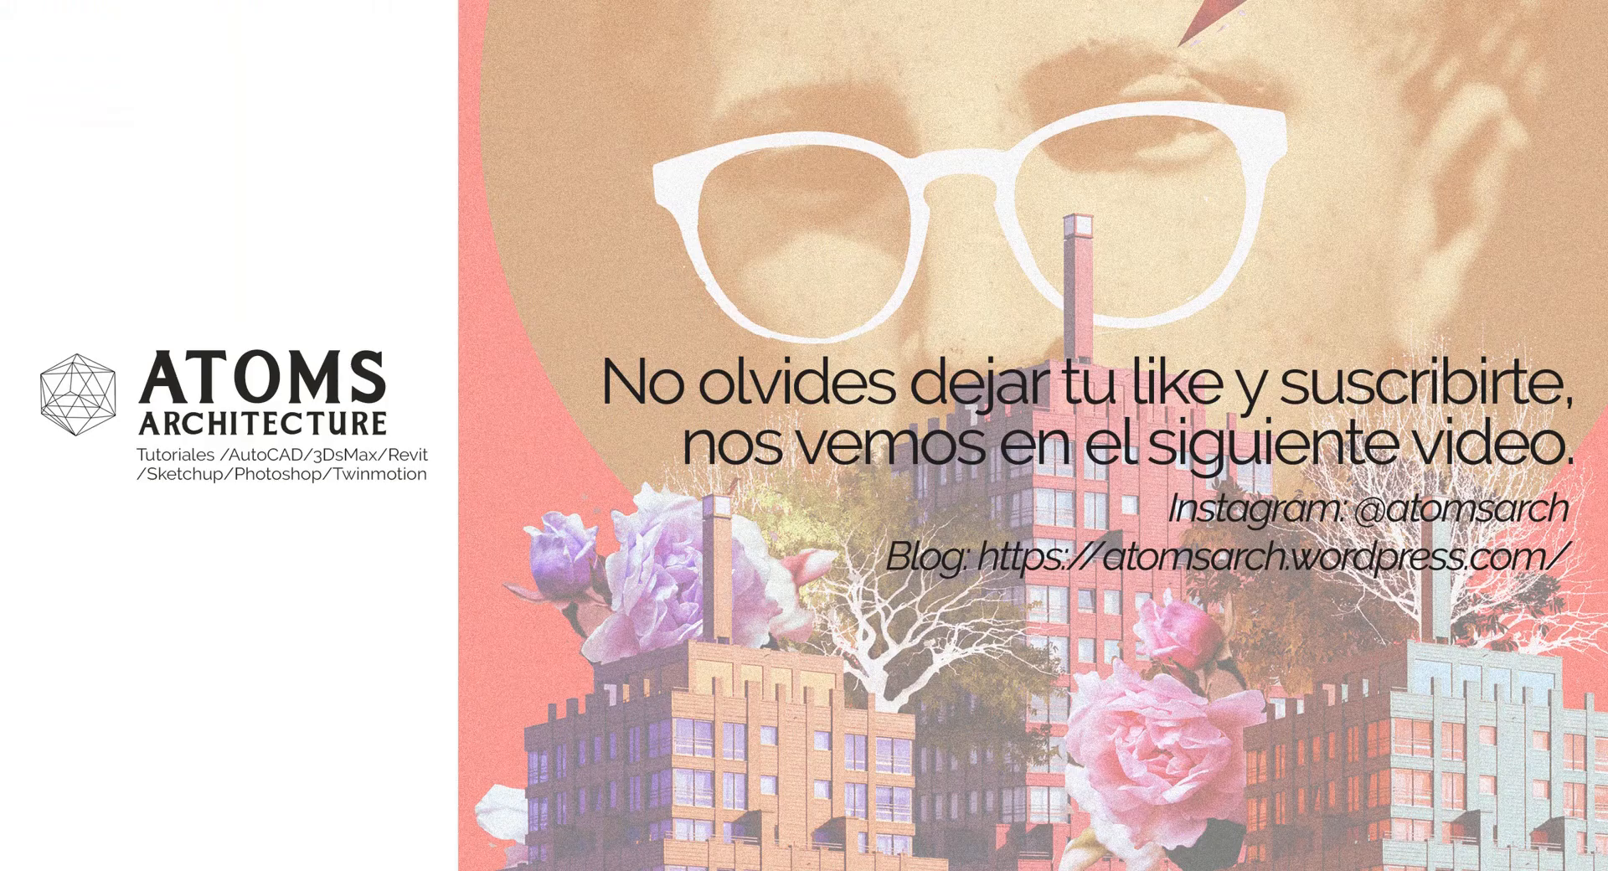